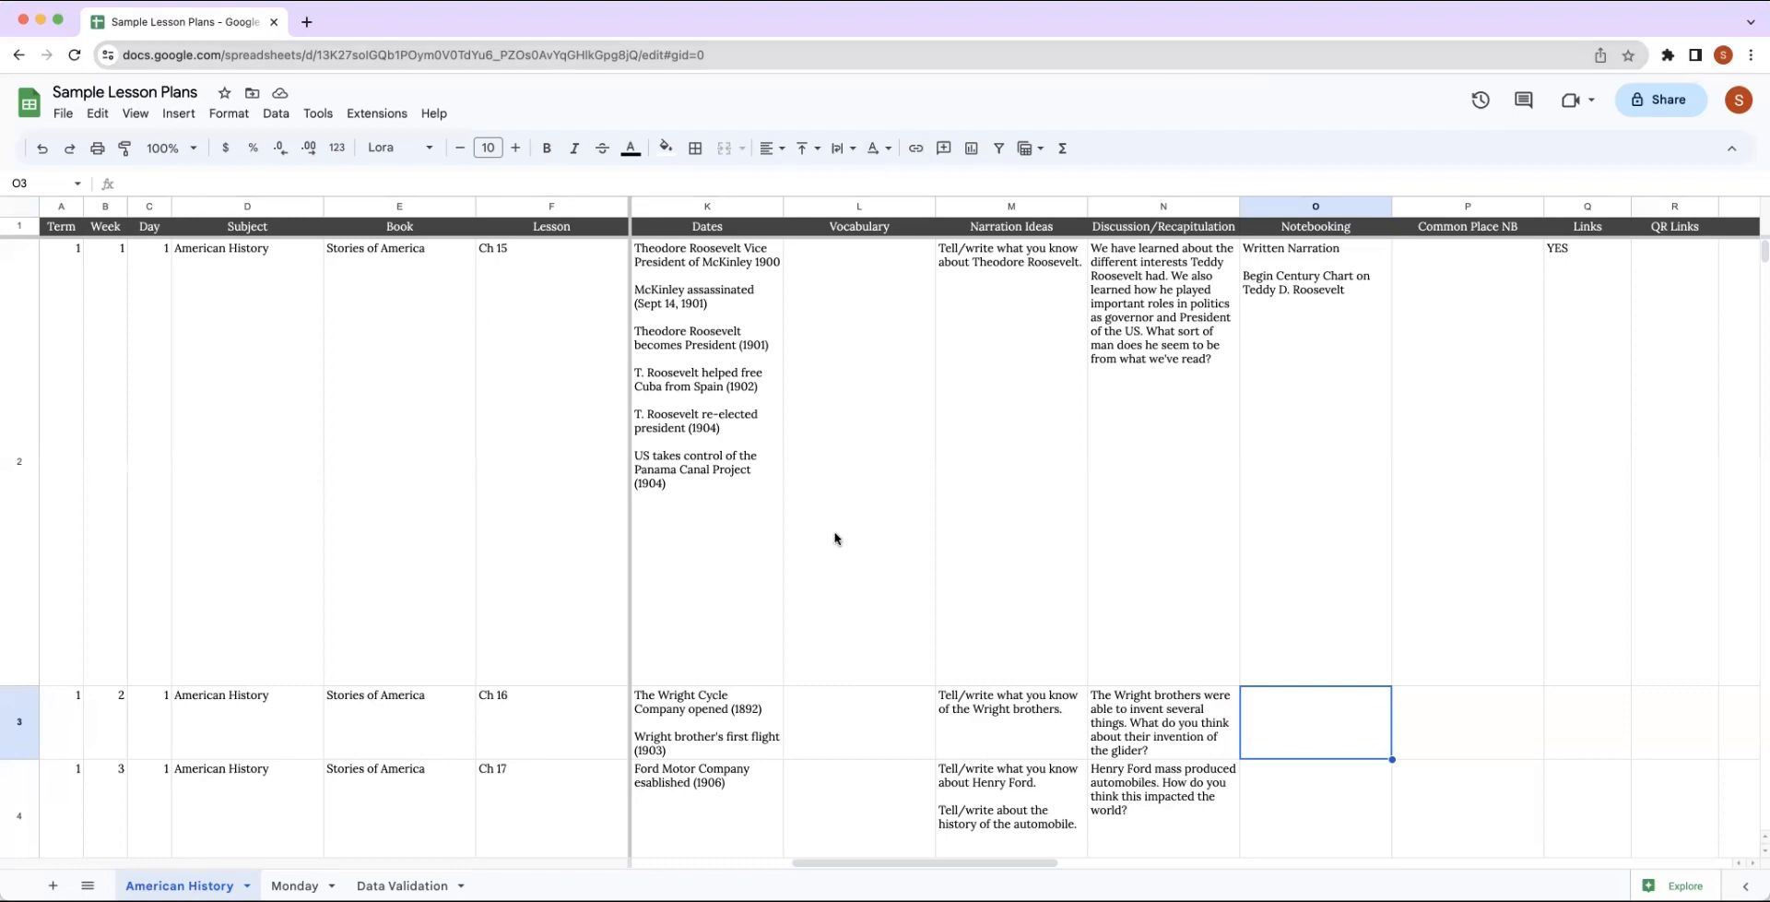
Examine the American History sheet's lesson columns, from Recall and Intro/Captain Idea through Links, QR Links and the separate Links table.
scroll(836, 538, "left", 5)
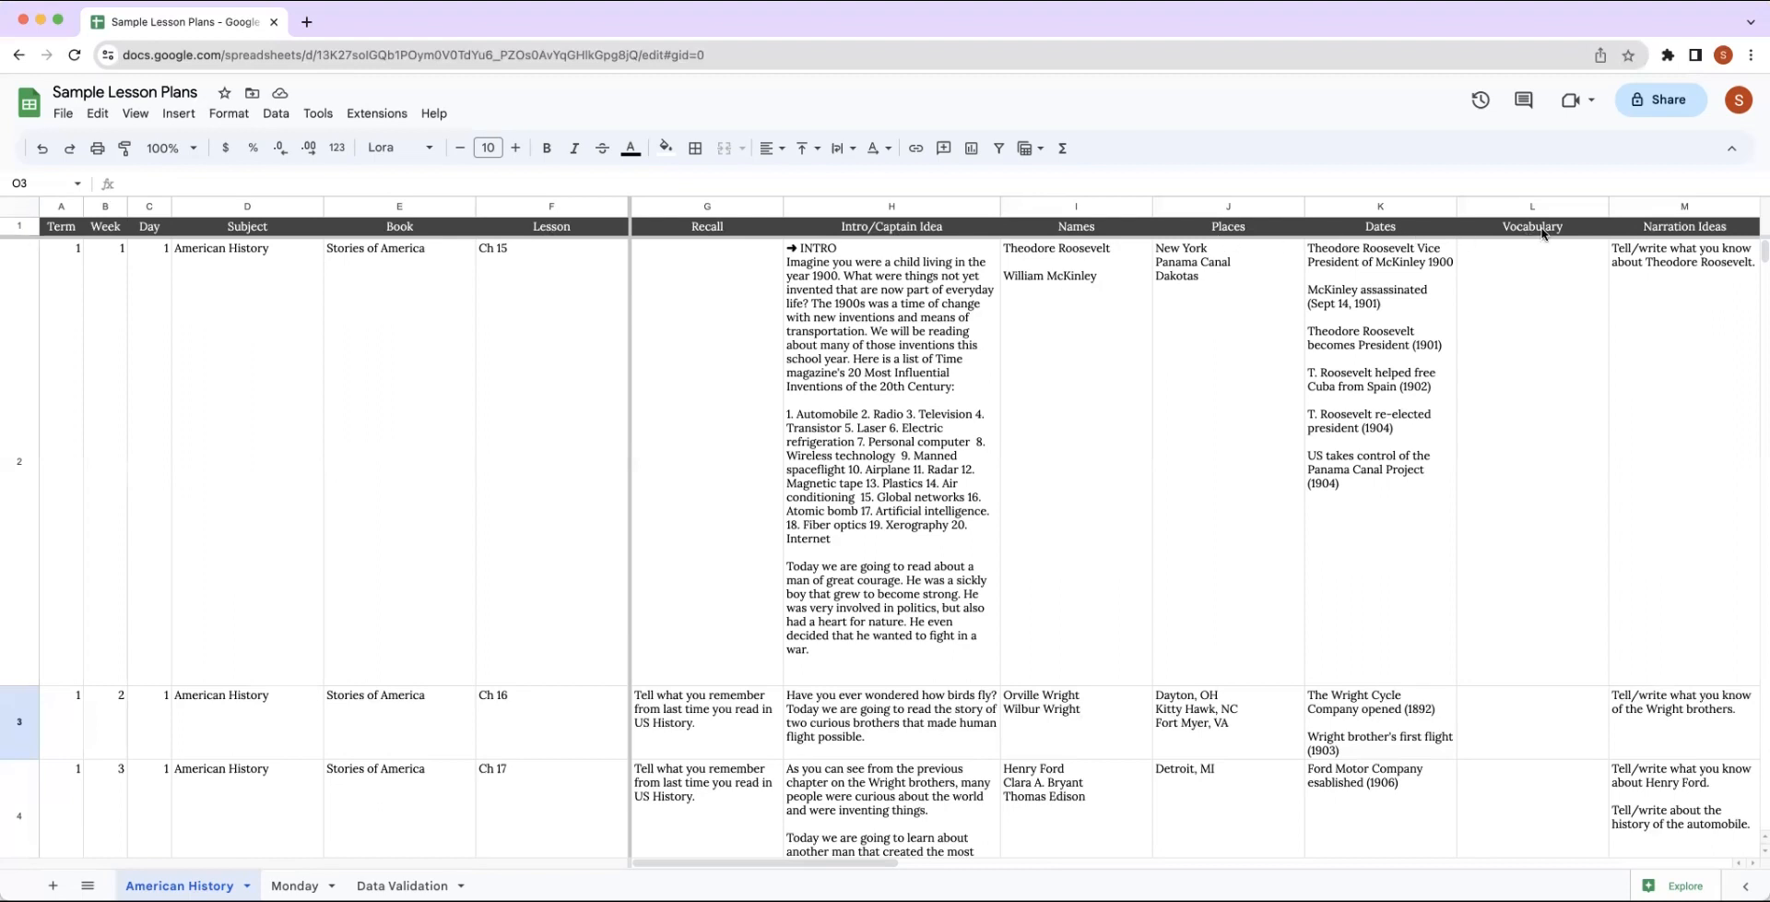
scroll(1544, 238, "right", 2)
scroll(1392, 227, "right", 2)
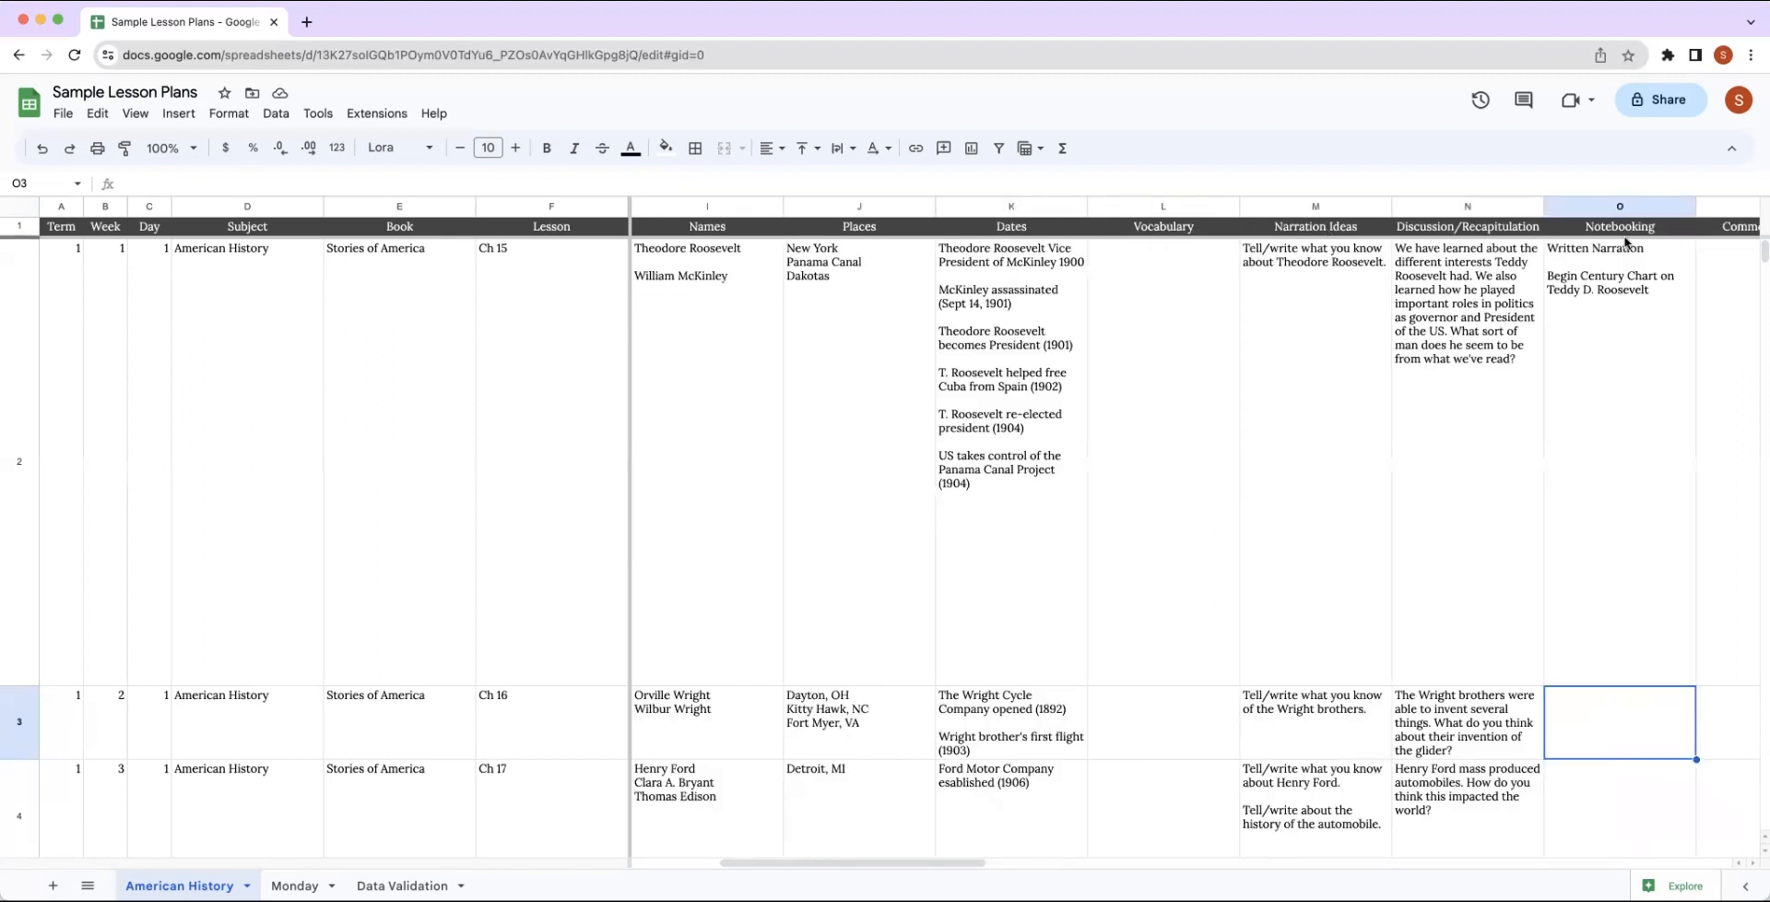
scroll(1625, 243, "right", 2)
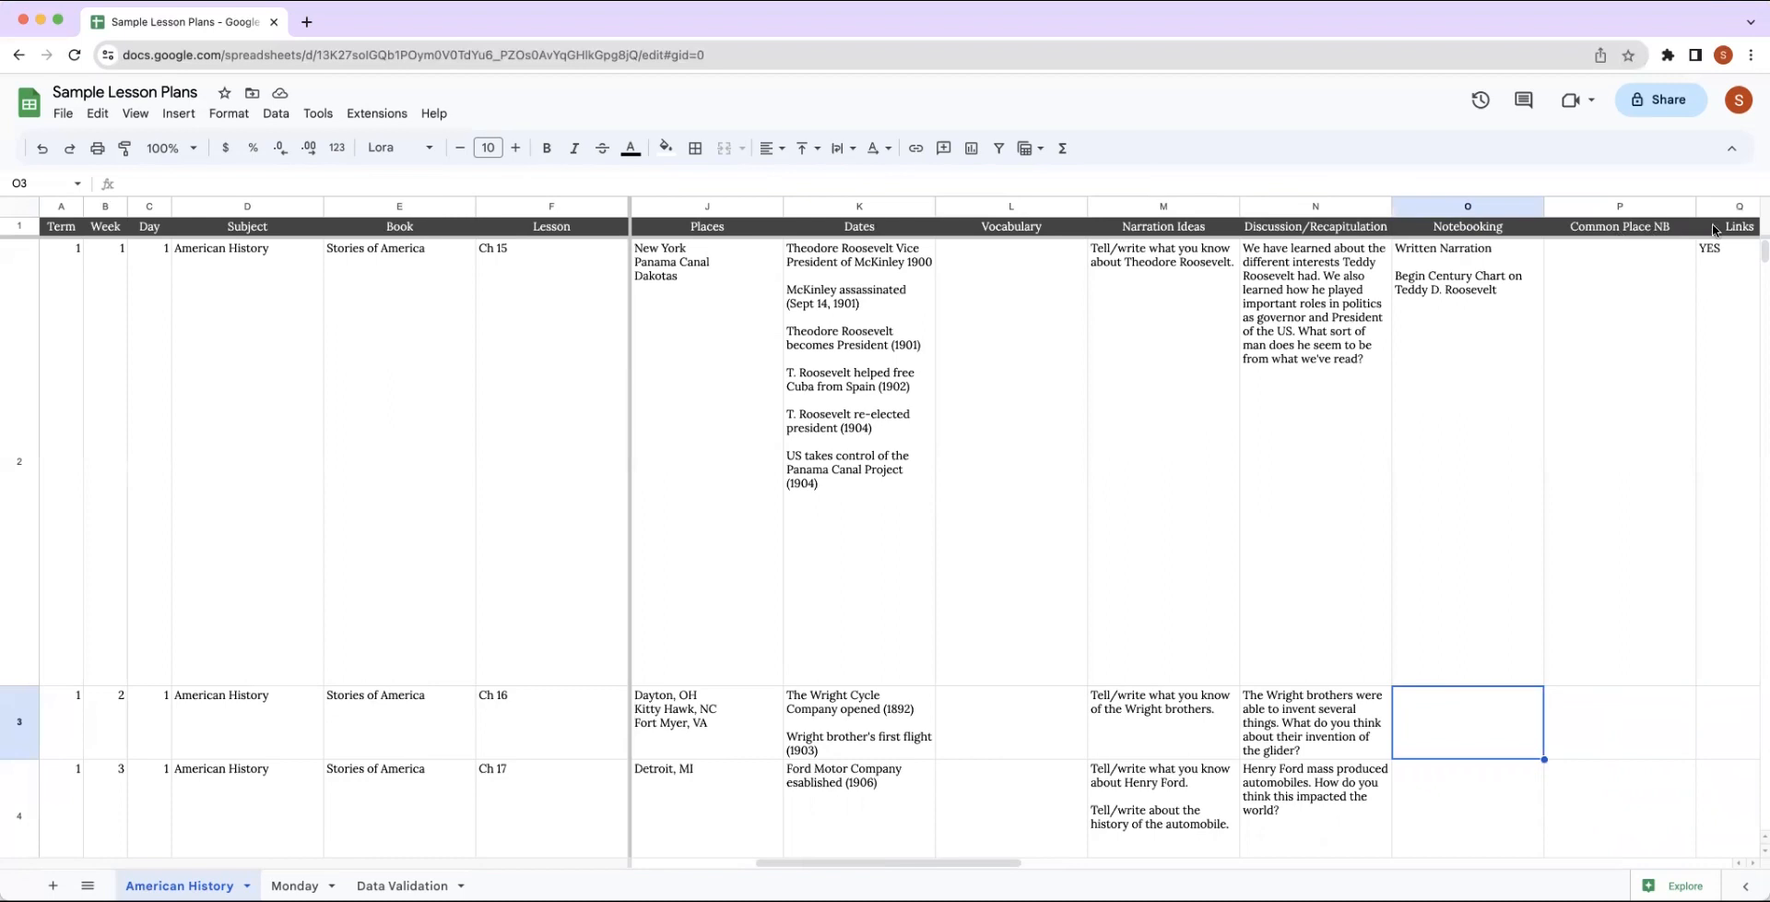
scroll(1733, 257, "right", 1)
scroll(1733, 257, "right", 10)
scroll(1728, 258, "left", 8)
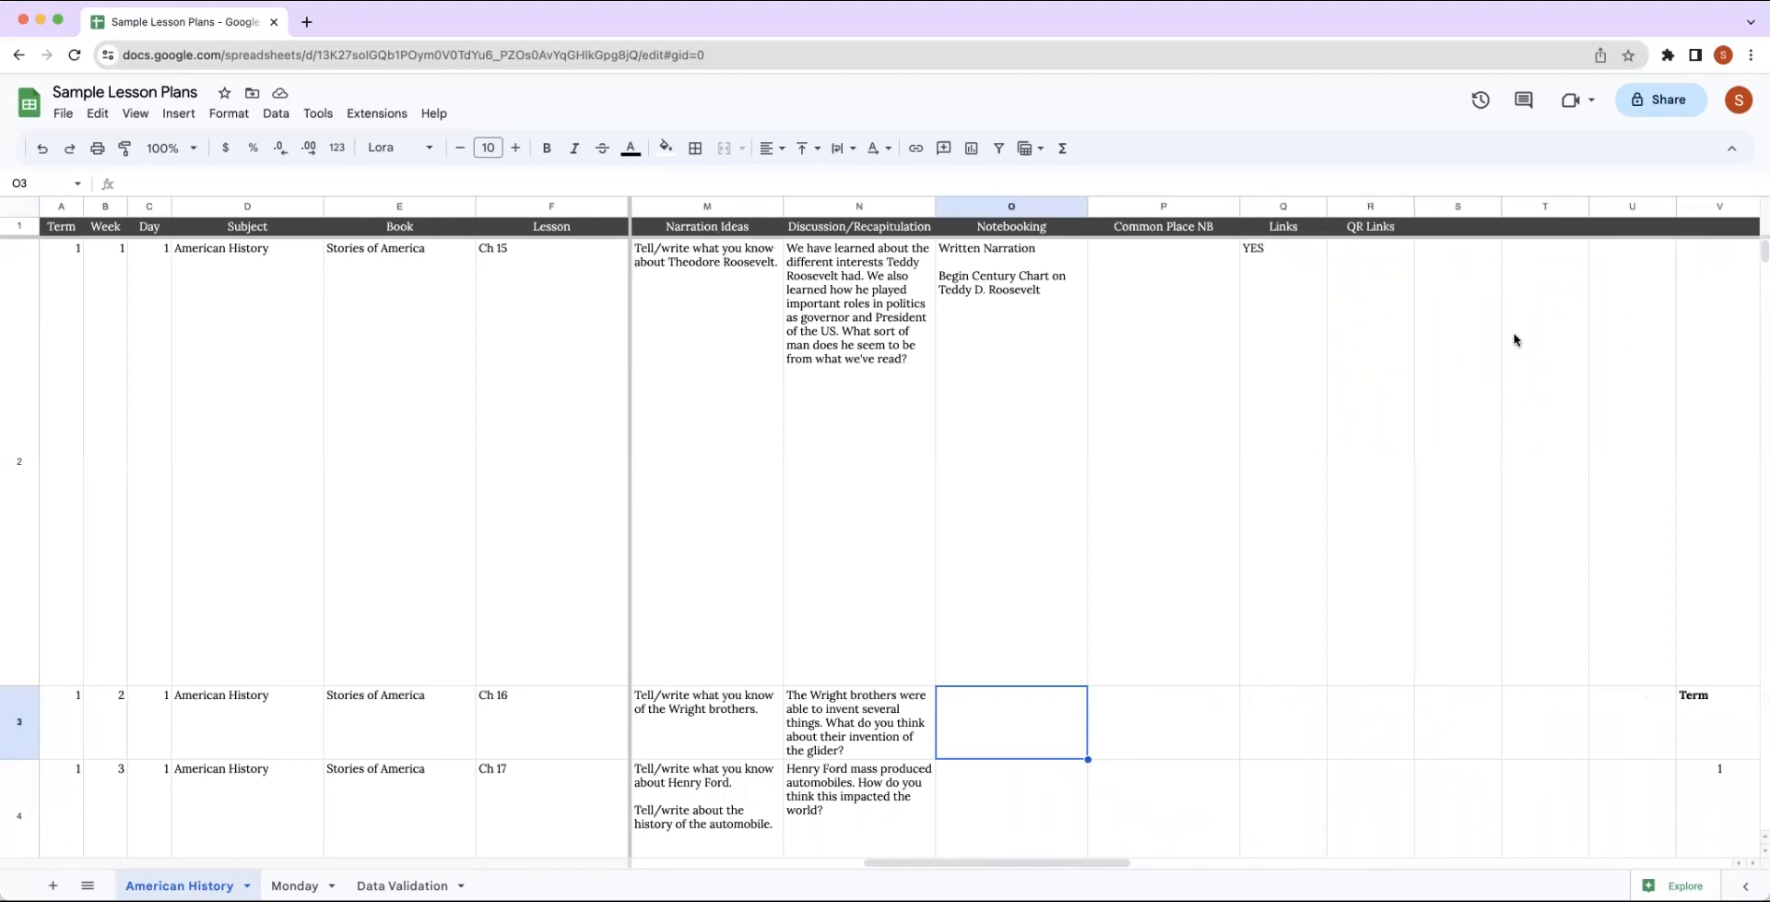
scroll(1510, 341, "right", 4)
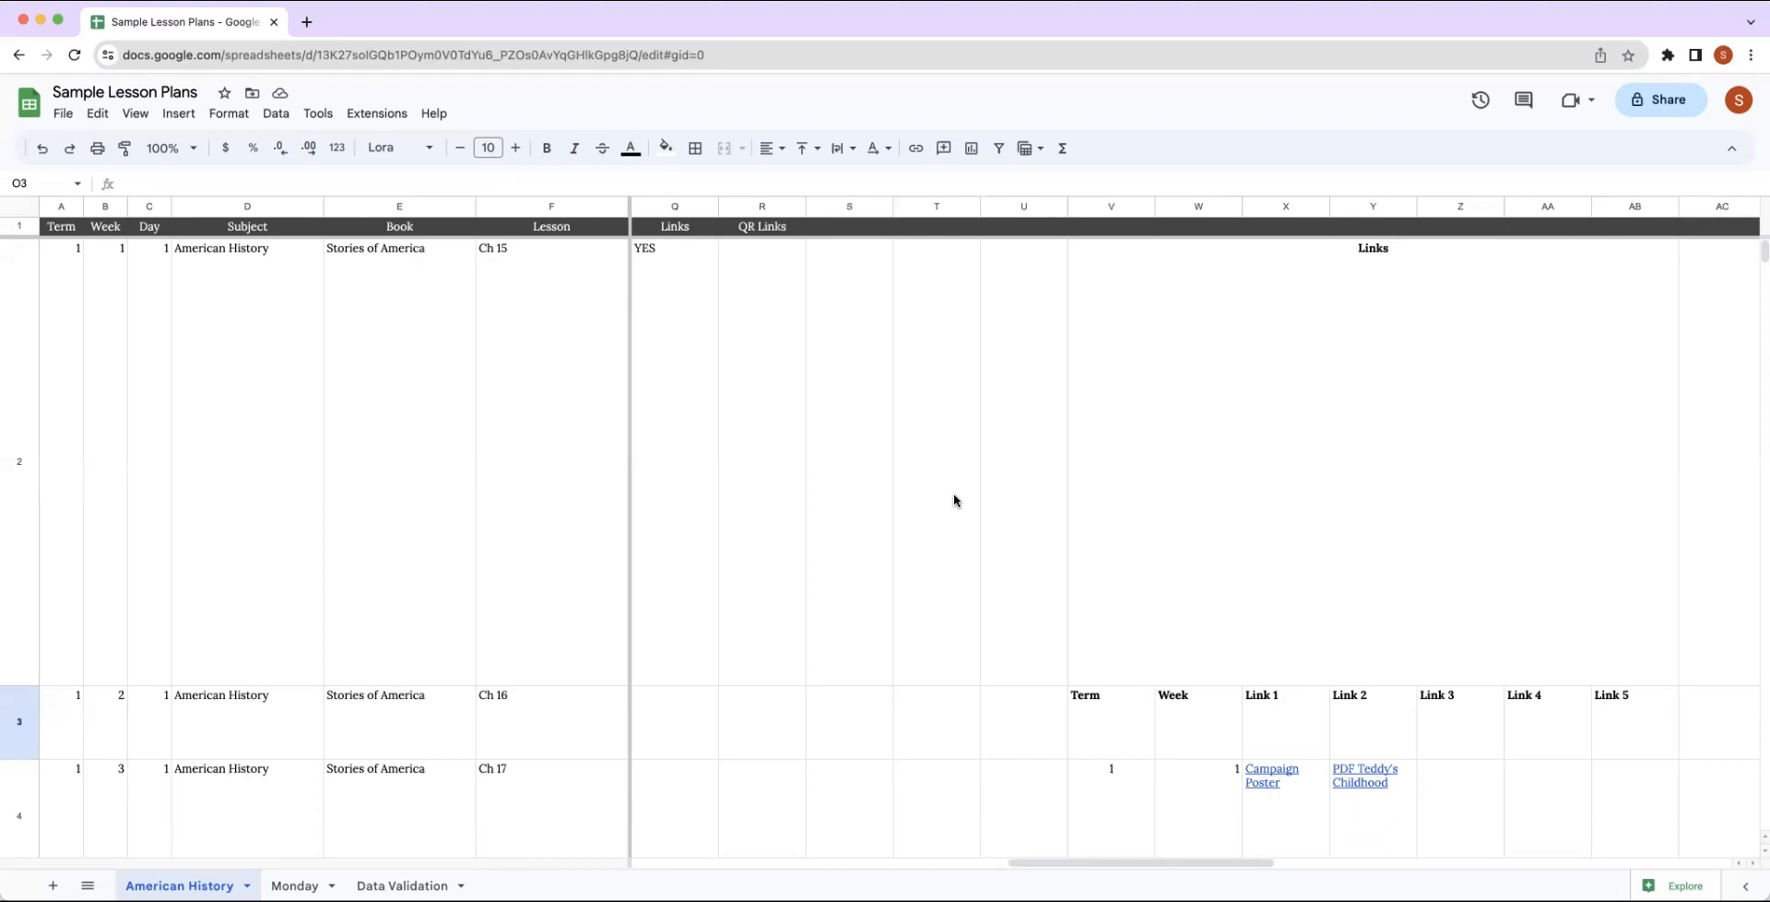
scroll(978, 503, "left", 6)
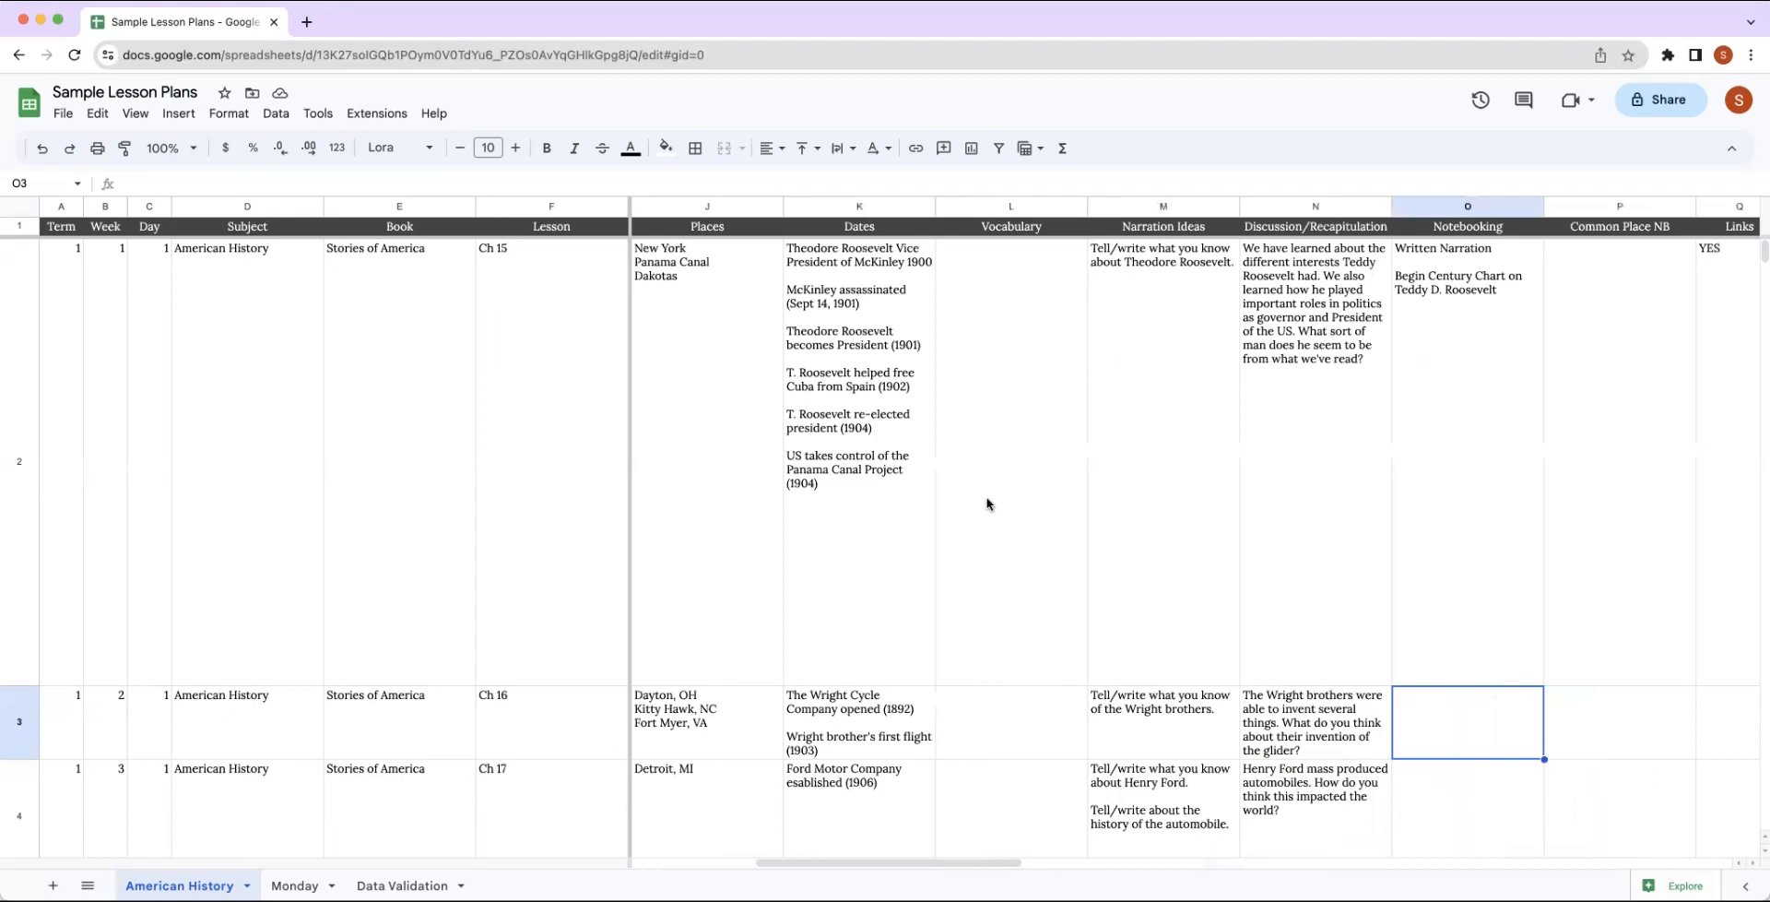
scroll(987, 503, "left", 3)
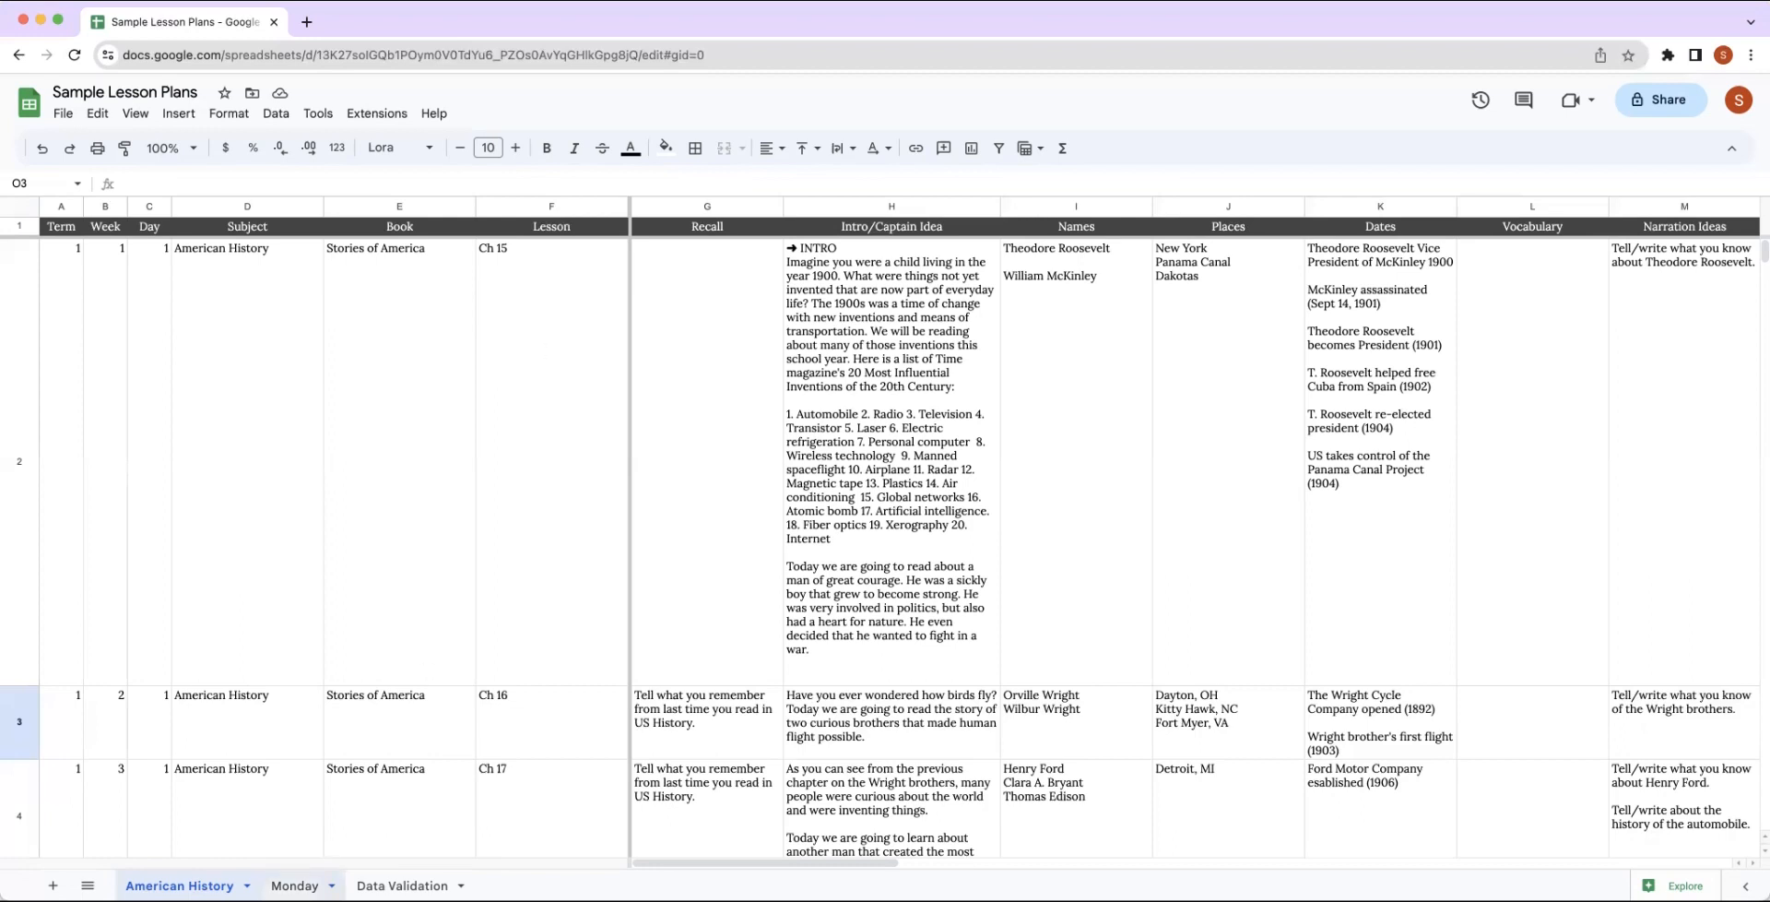
Review the Monday sheet's layout of morning and afternoon lesson sections.
left_click(294, 885)
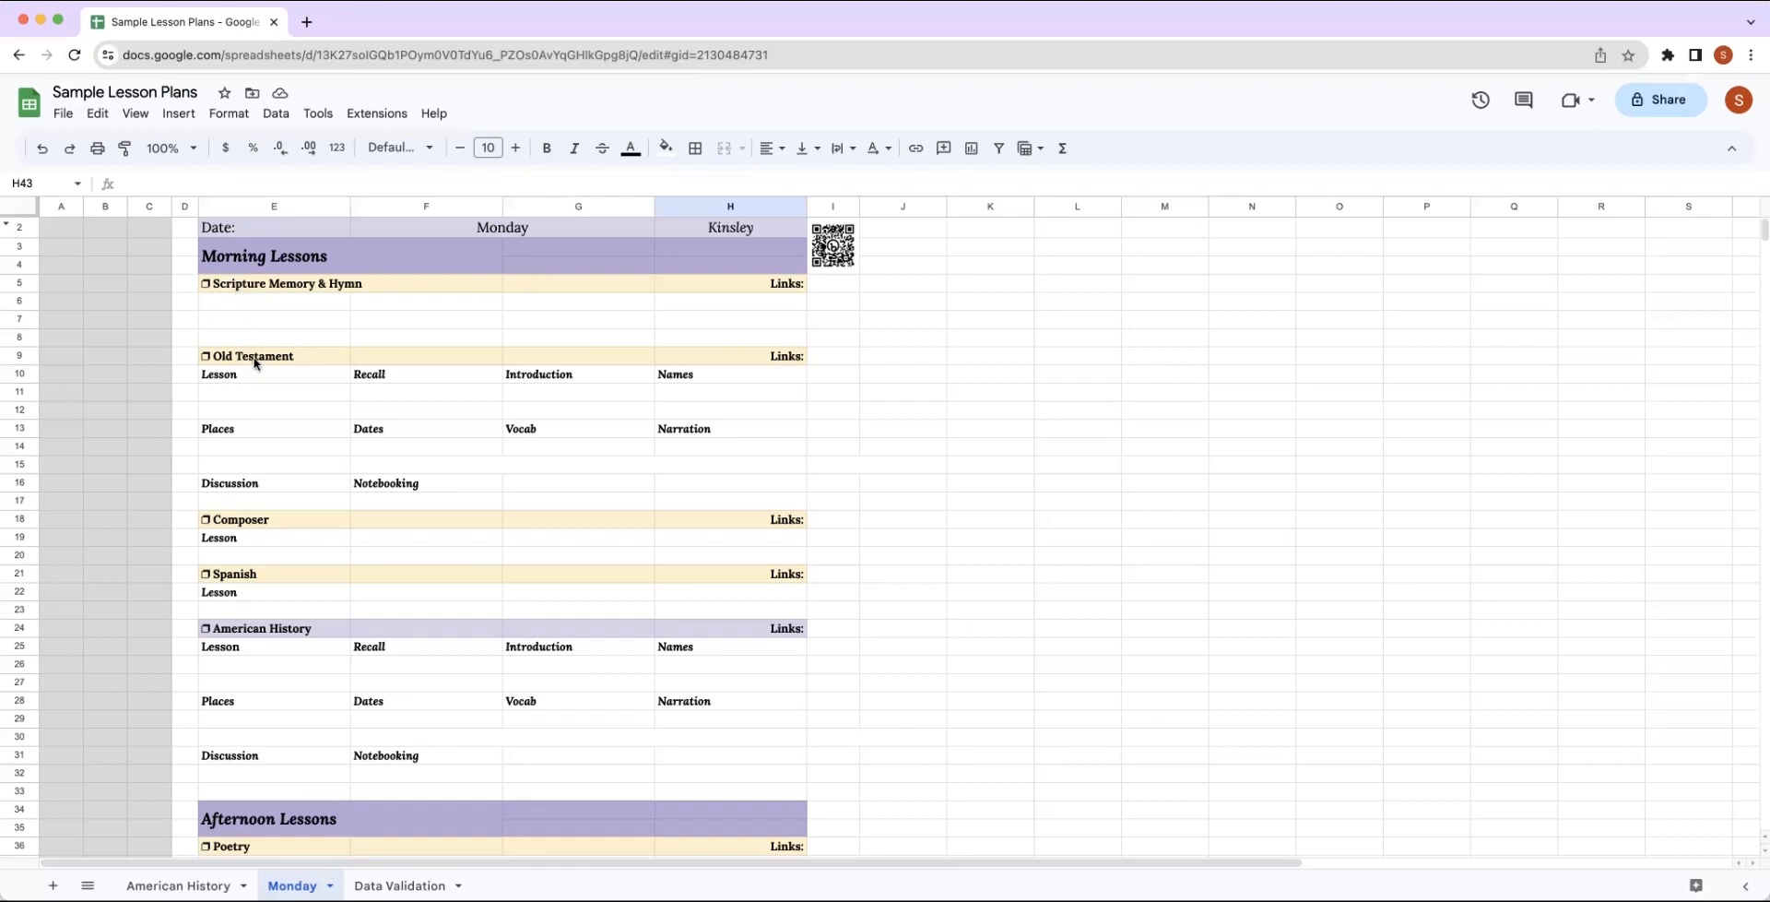
scroll(263, 382, "down", 5)
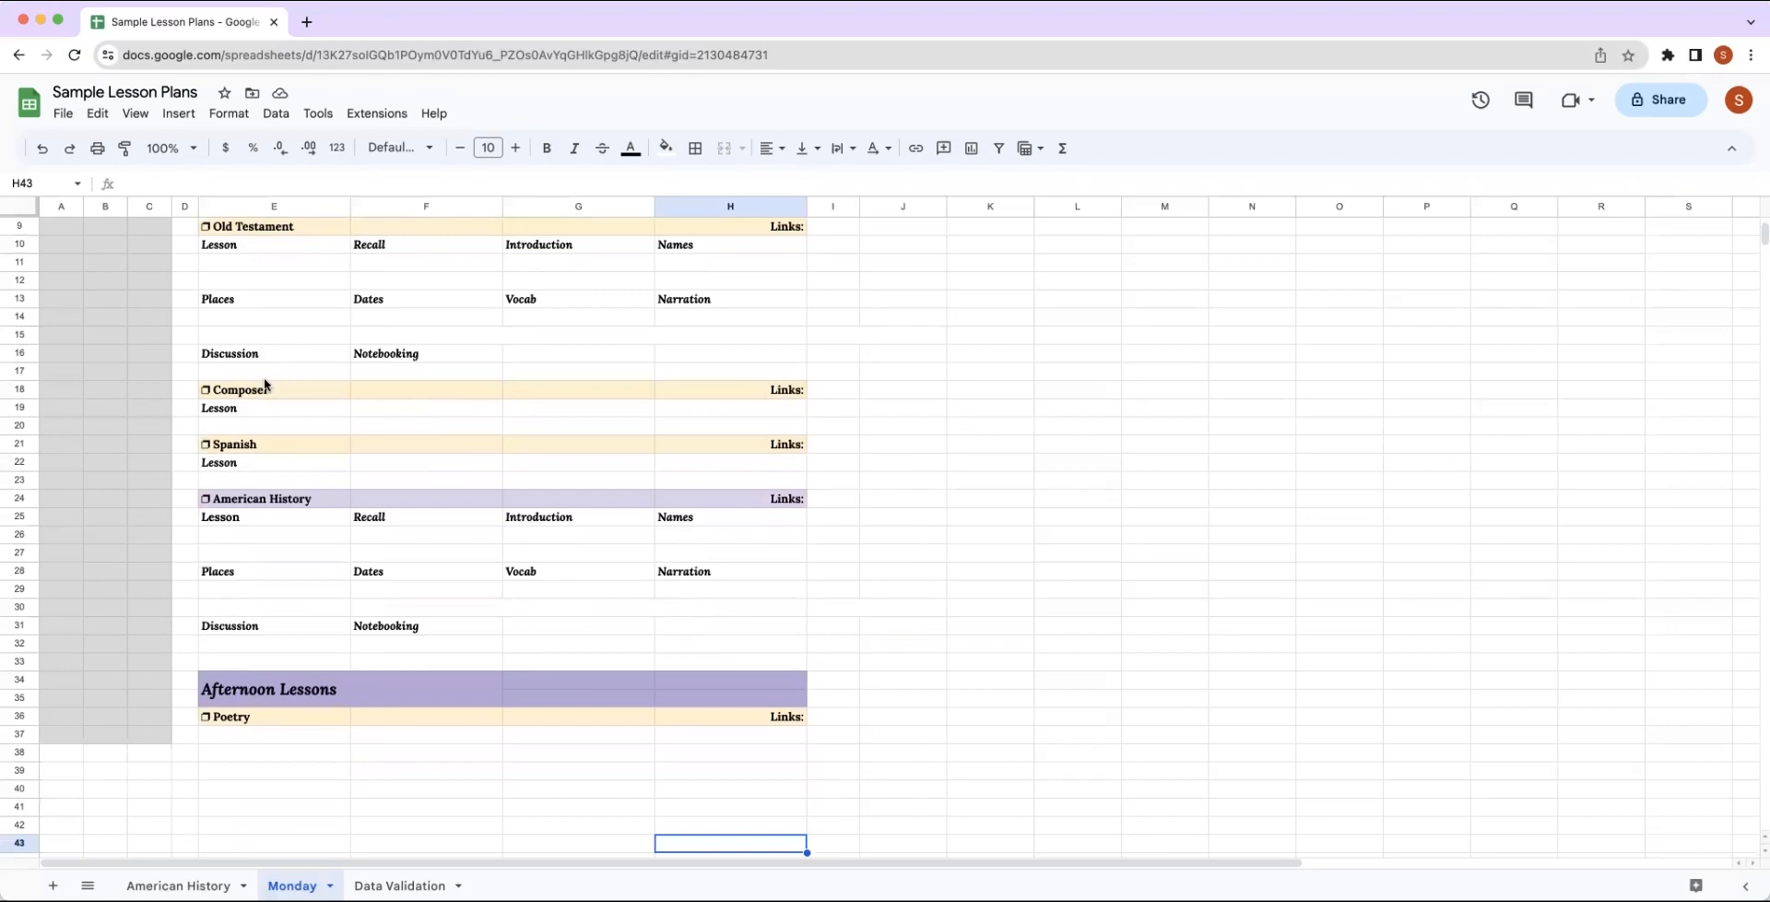
scroll(263, 379, "up", 5)
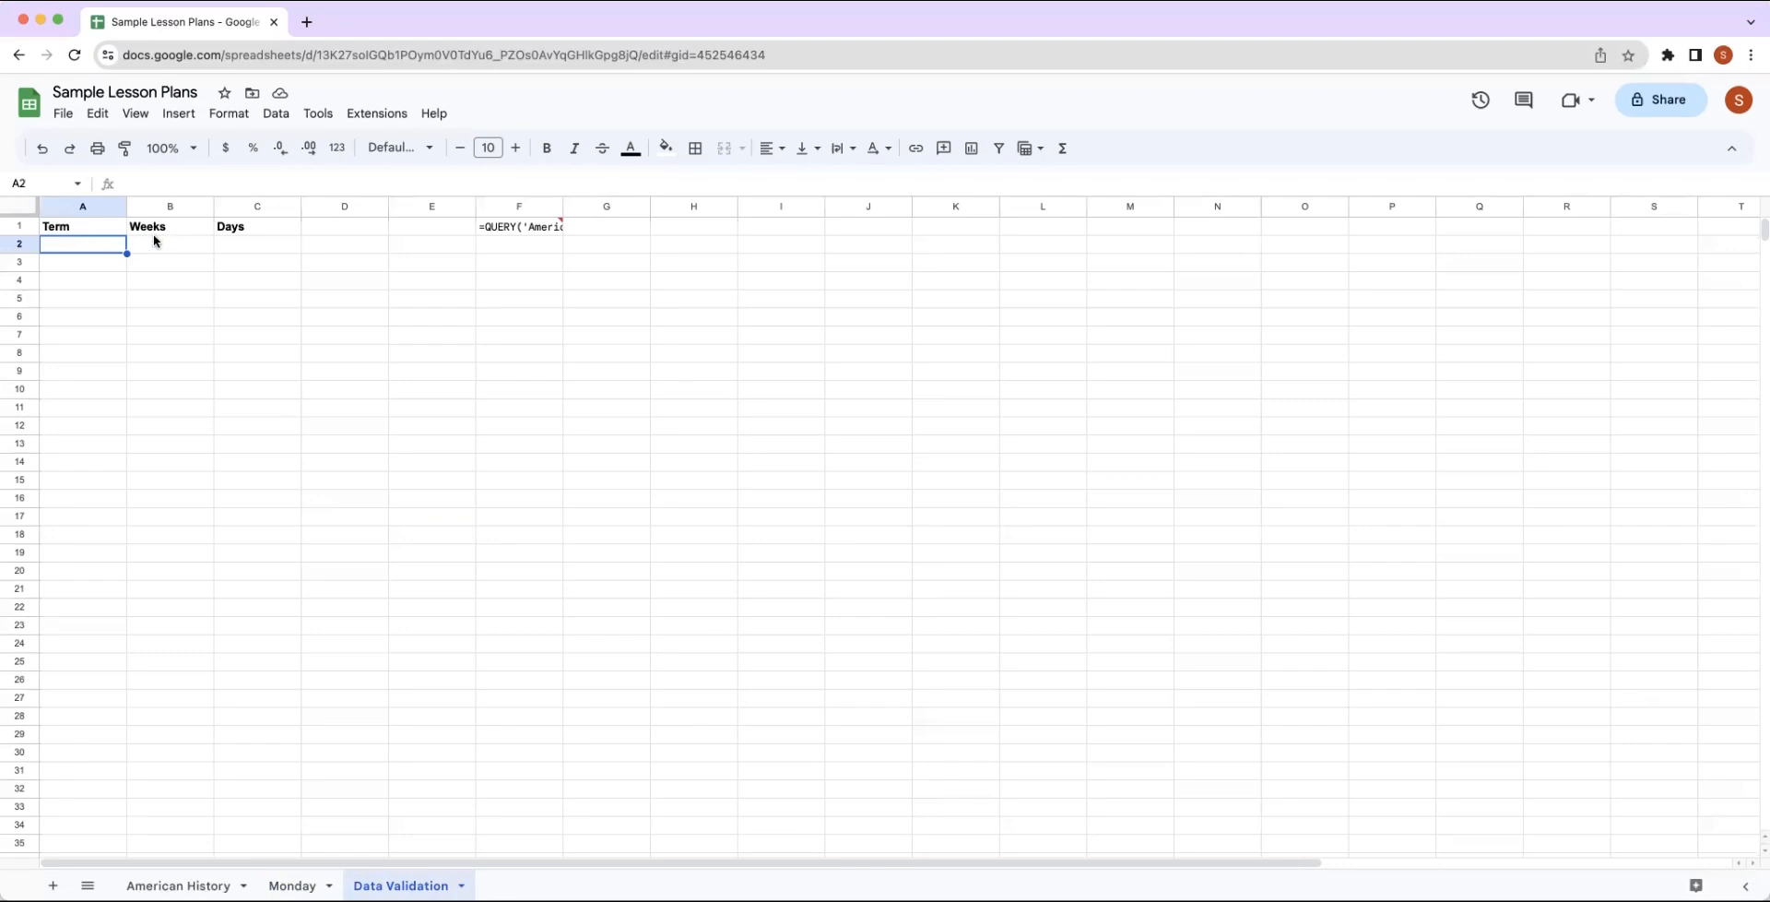
Fill the Term column of the Data Validation sheet with 1 to 3 in A2:A4.
type("1")
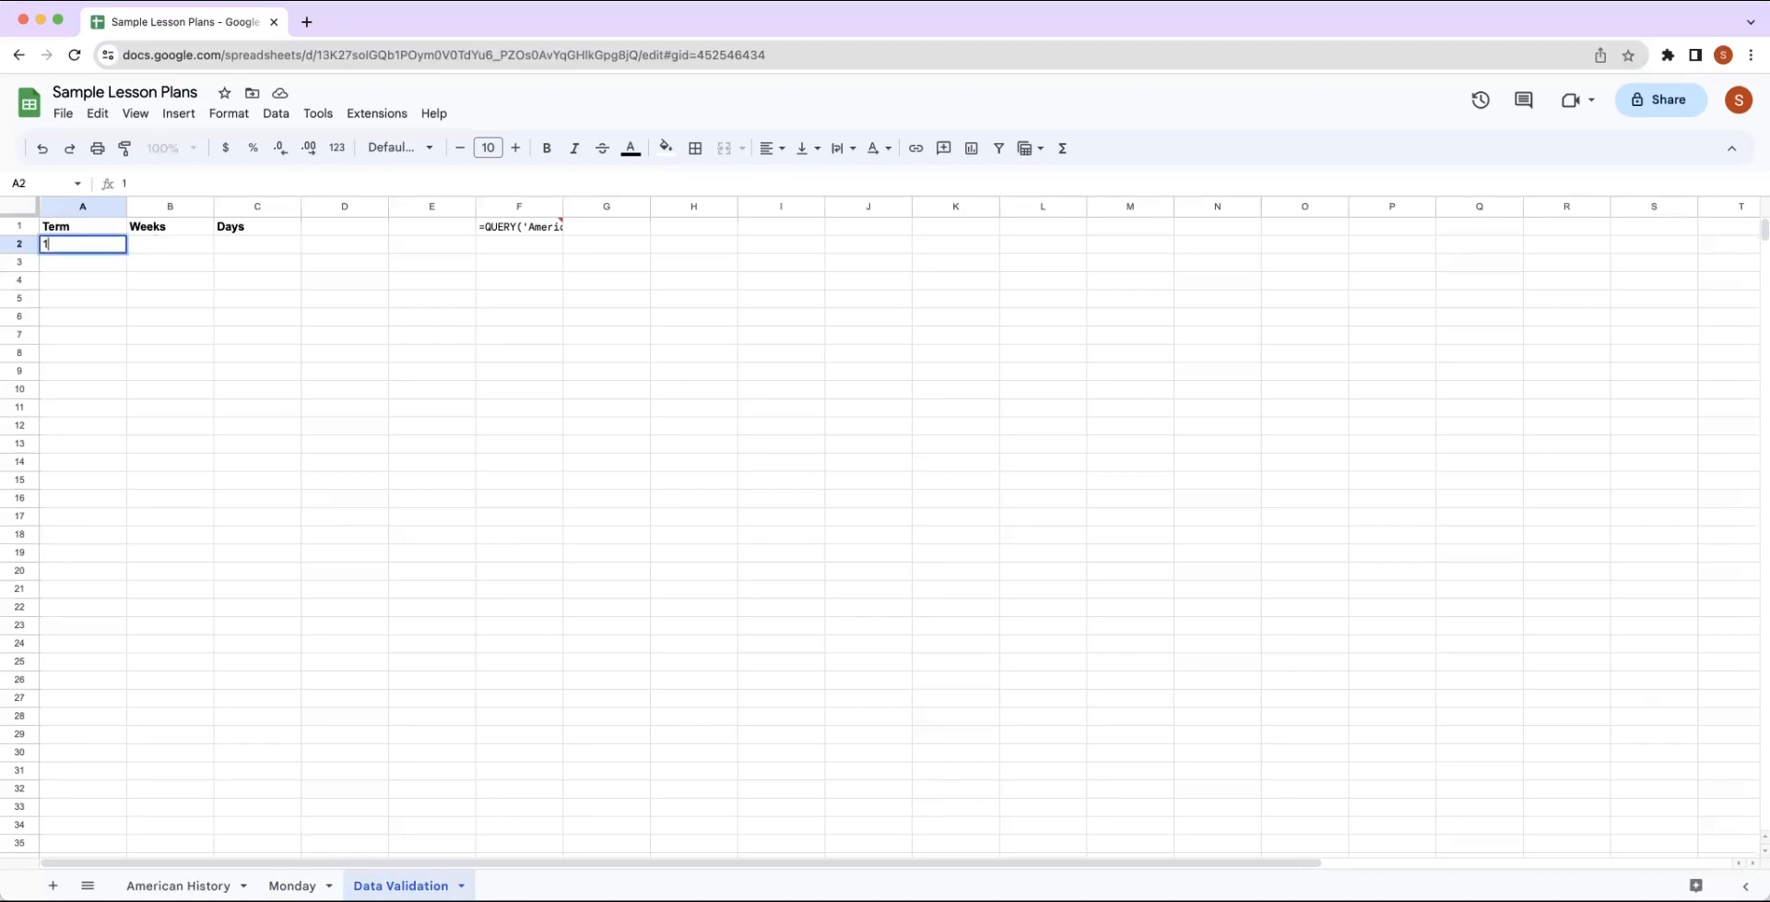
key("Return")
type("2")
key("Return")
type("3")
key("Return")
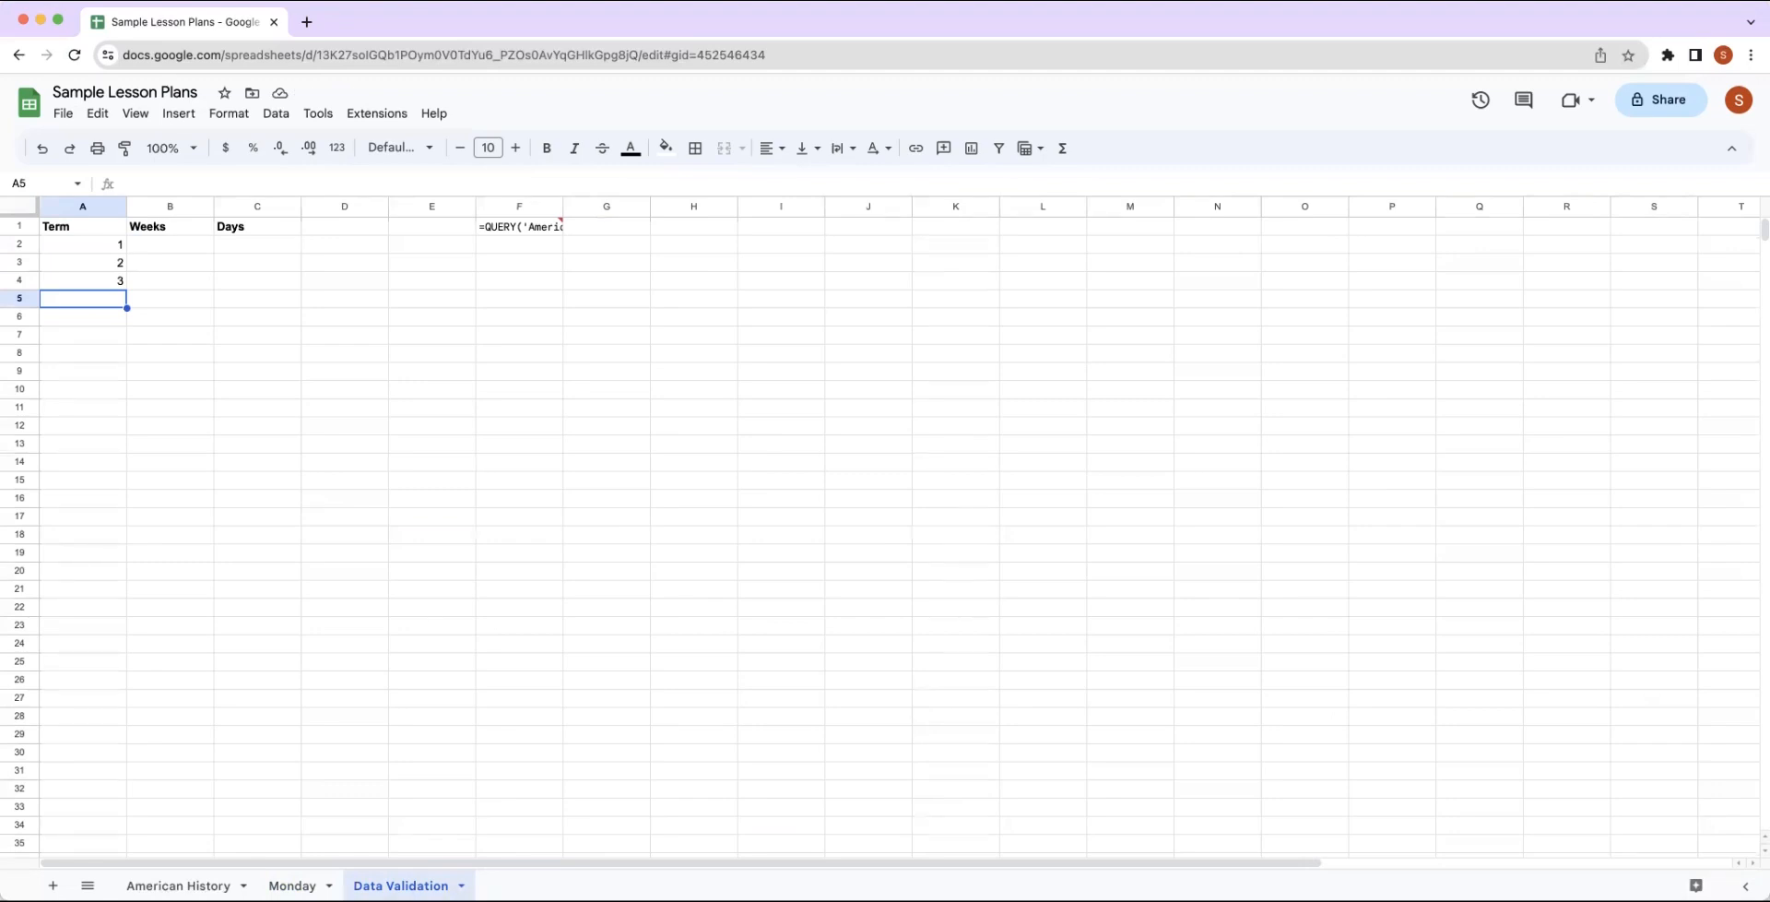
Fill the Weeks column of the Data Validation sheet with 1 to 11 in B2:B12.
left_click(159, 245)
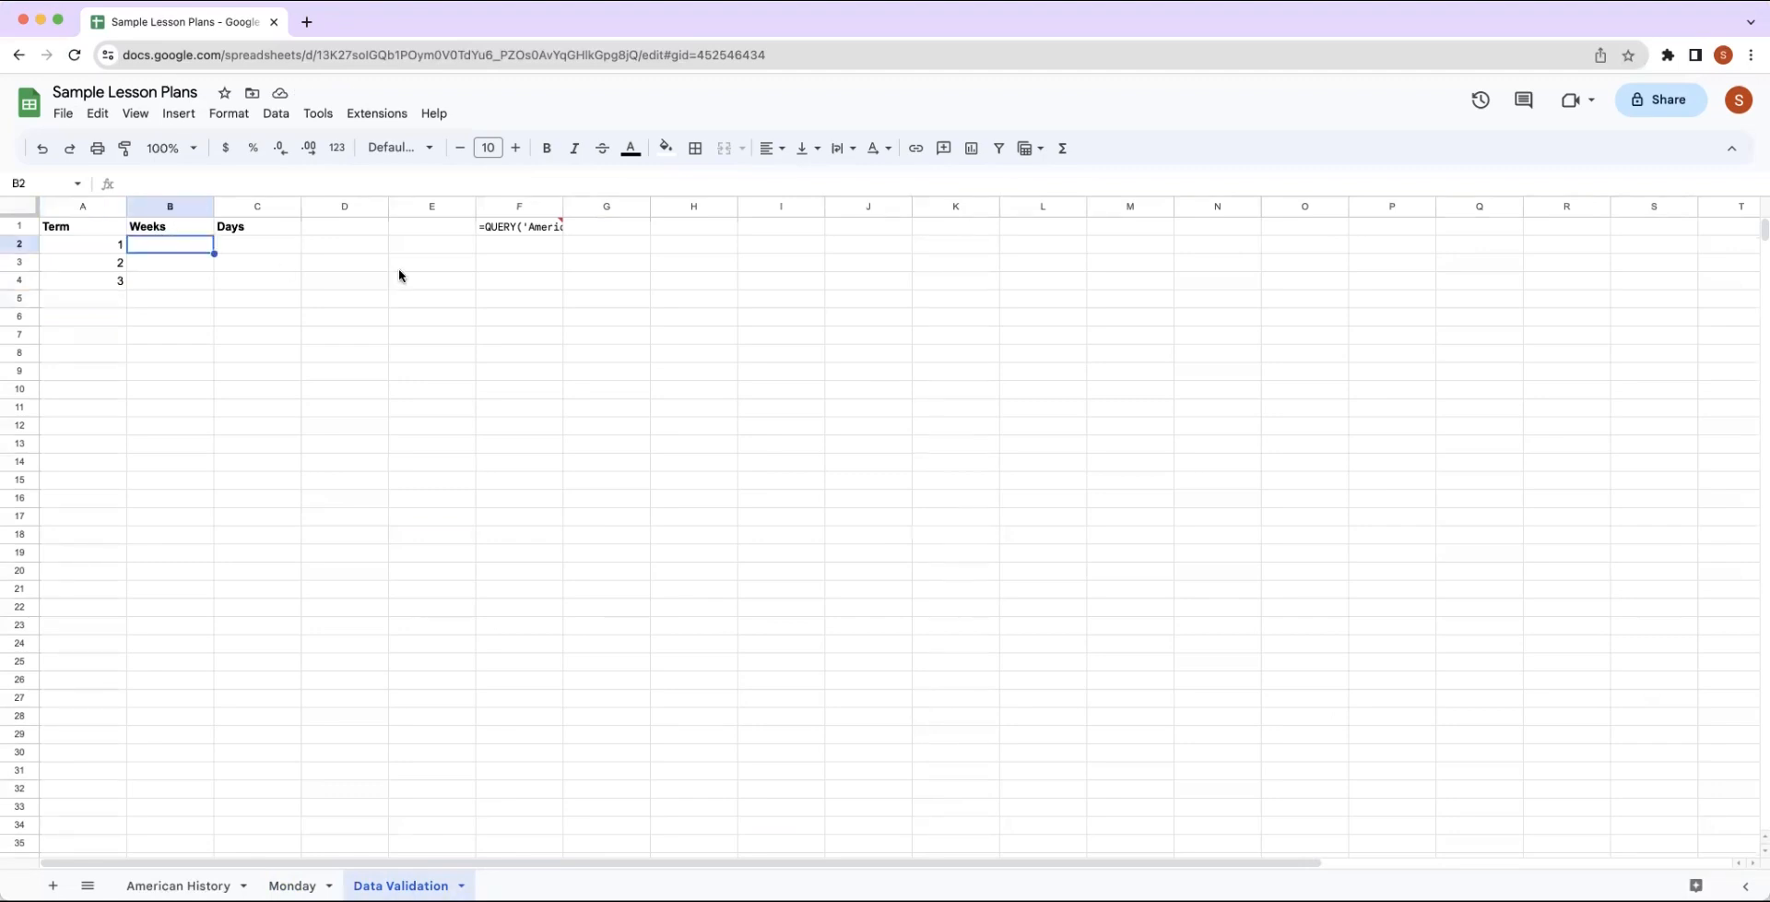
type("1")
key("Return")
type("2")
key("Return")
type("3")
key("Return")
type("4")
key("Return")
type("5")
key("Return")
type("6")
key("Return")
type("7")
key("Return")
type("8")
key("Return")
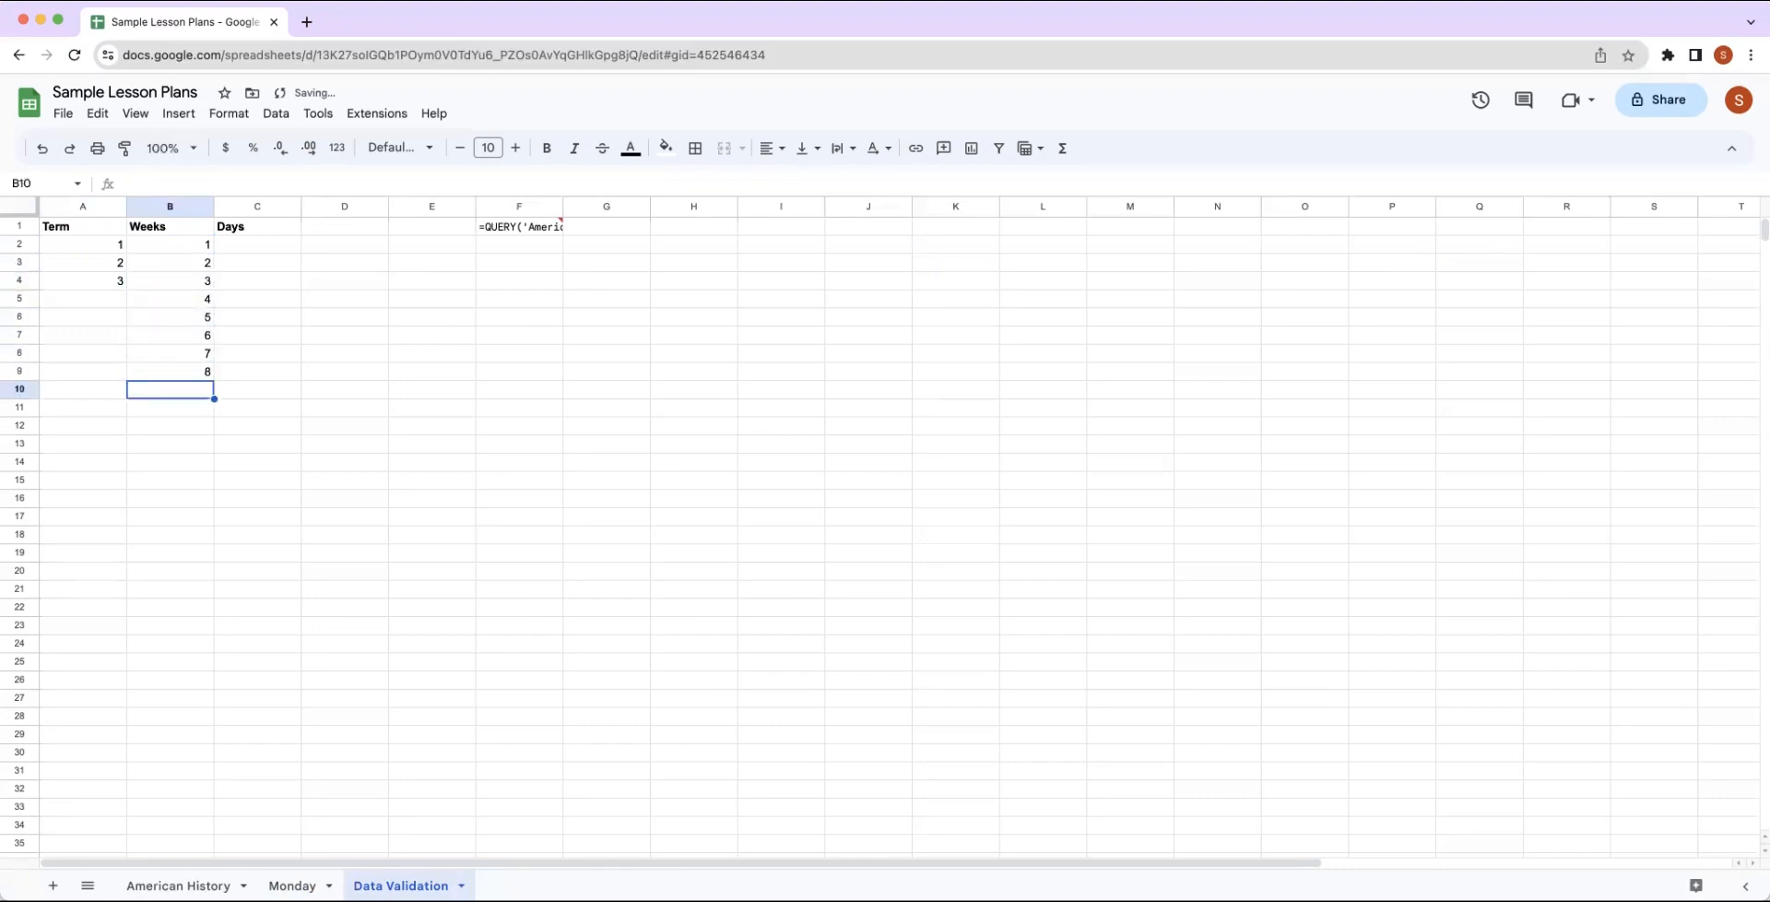
type("9")
key("Return")
type("10")
key("Return")
type("11")
key("Return")
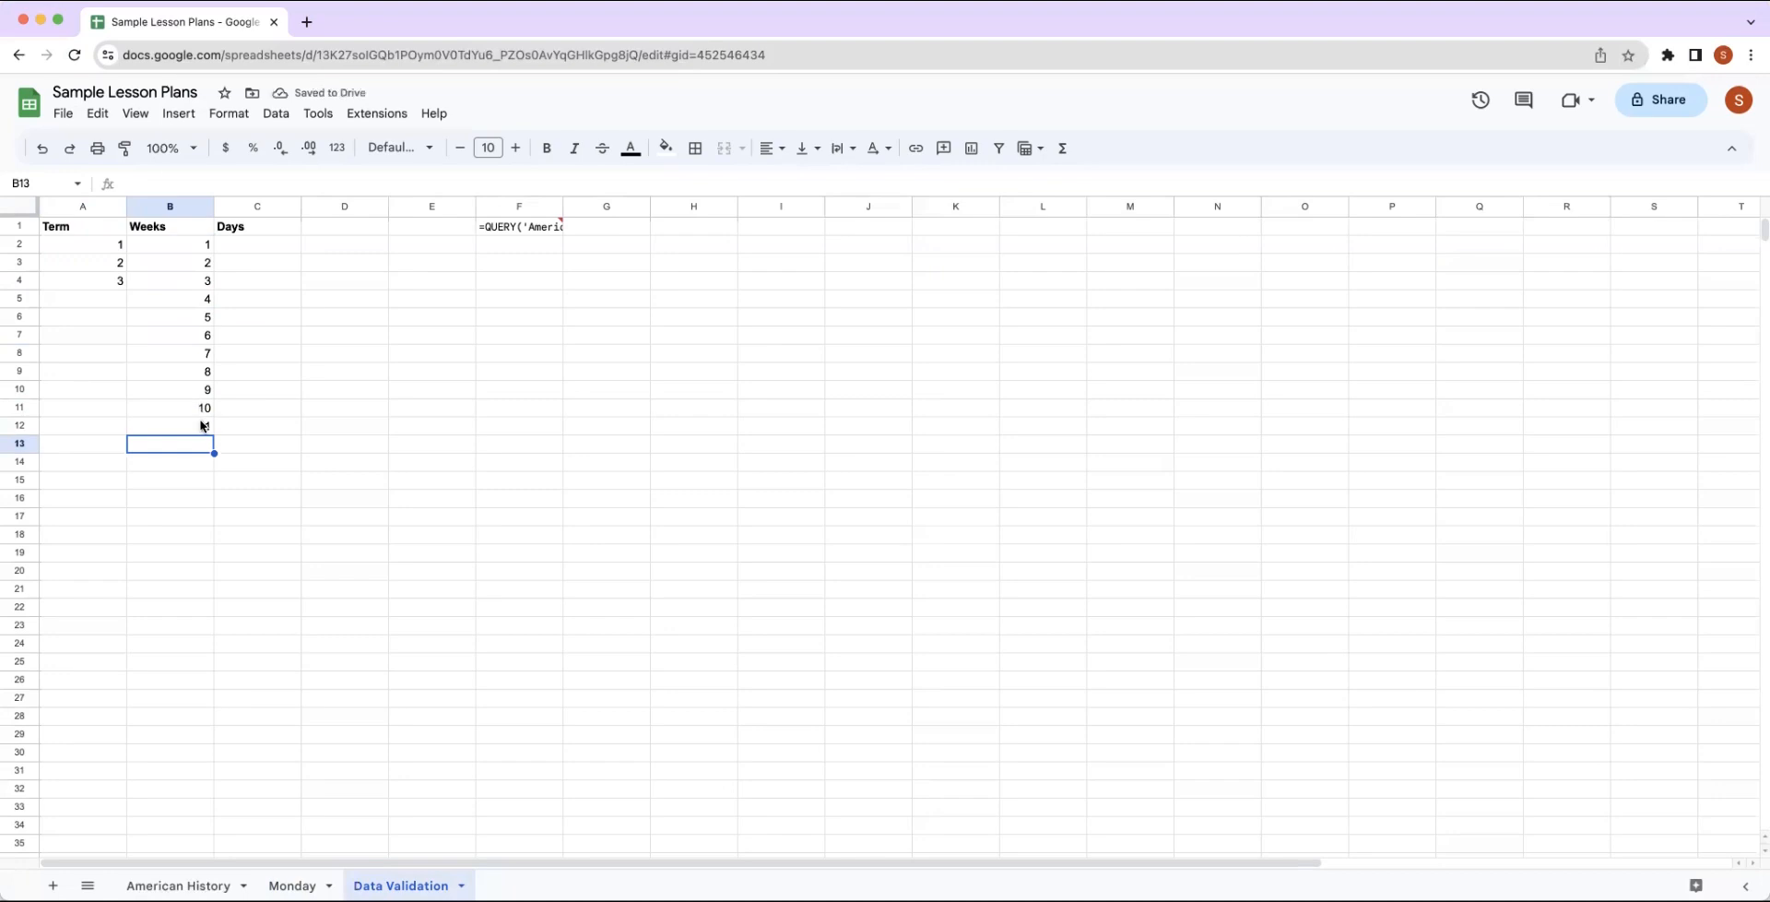
Fill the Days column of the Data Validation sheet with 1 to 5 in C2:C6.
left_click(259, 247)
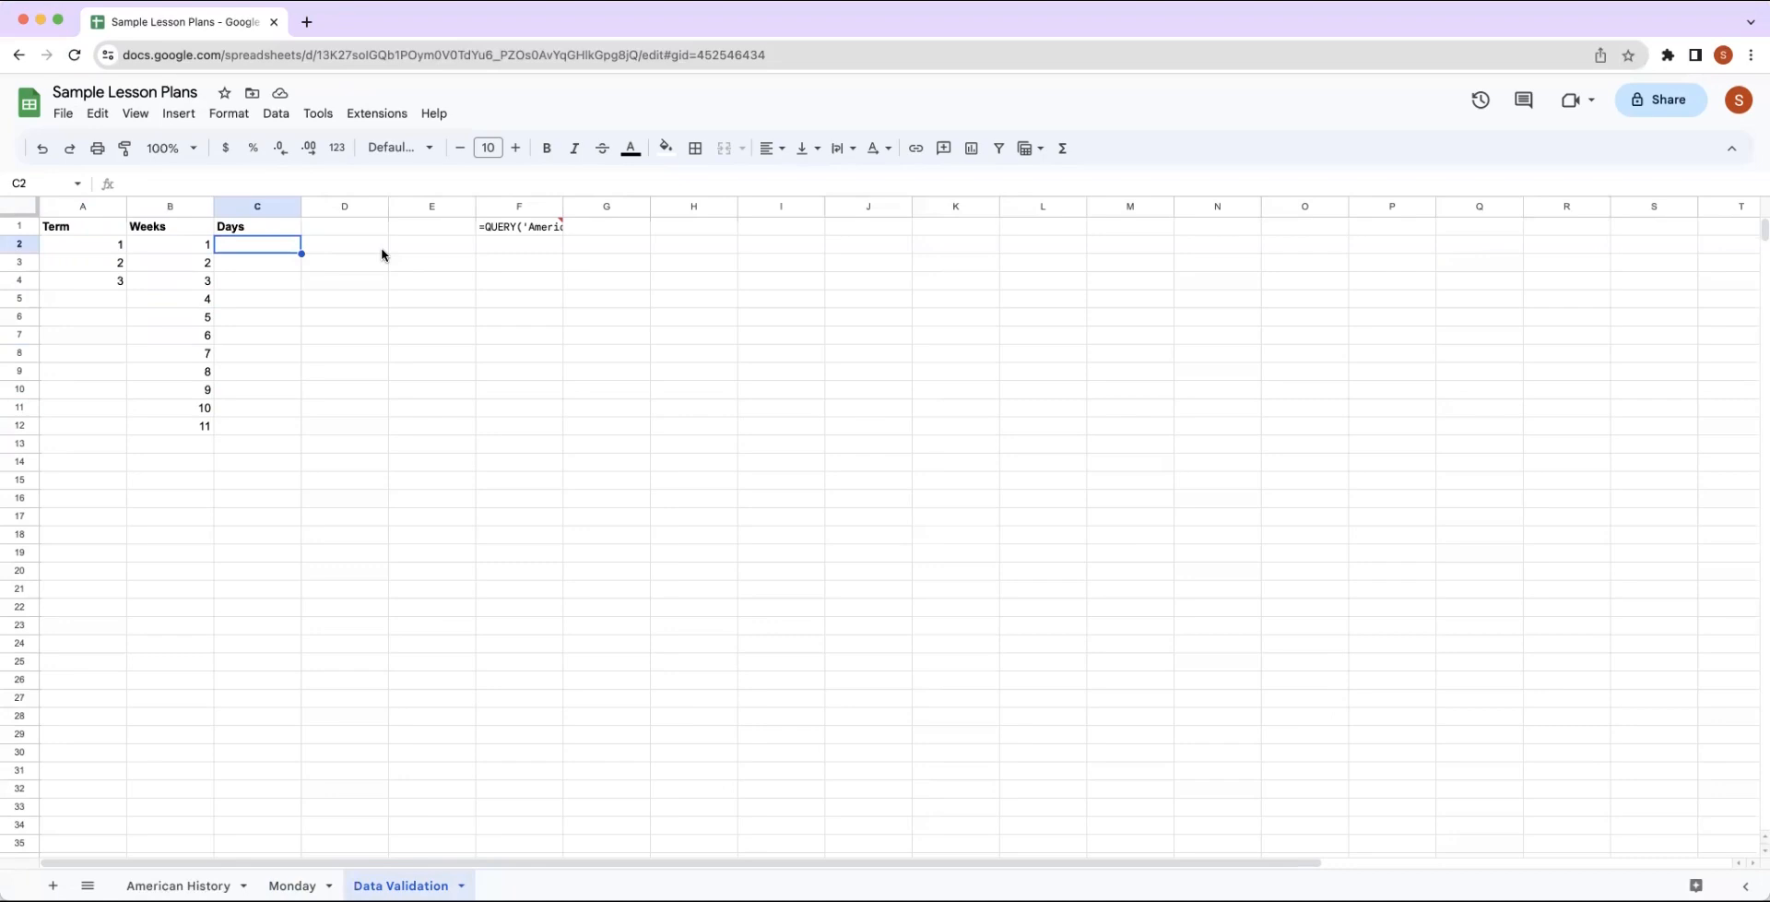
type("1")
key("Return")
type("2")
key("Return")
type("3")
key("Return")
type("4")
key("Return")
type("5")
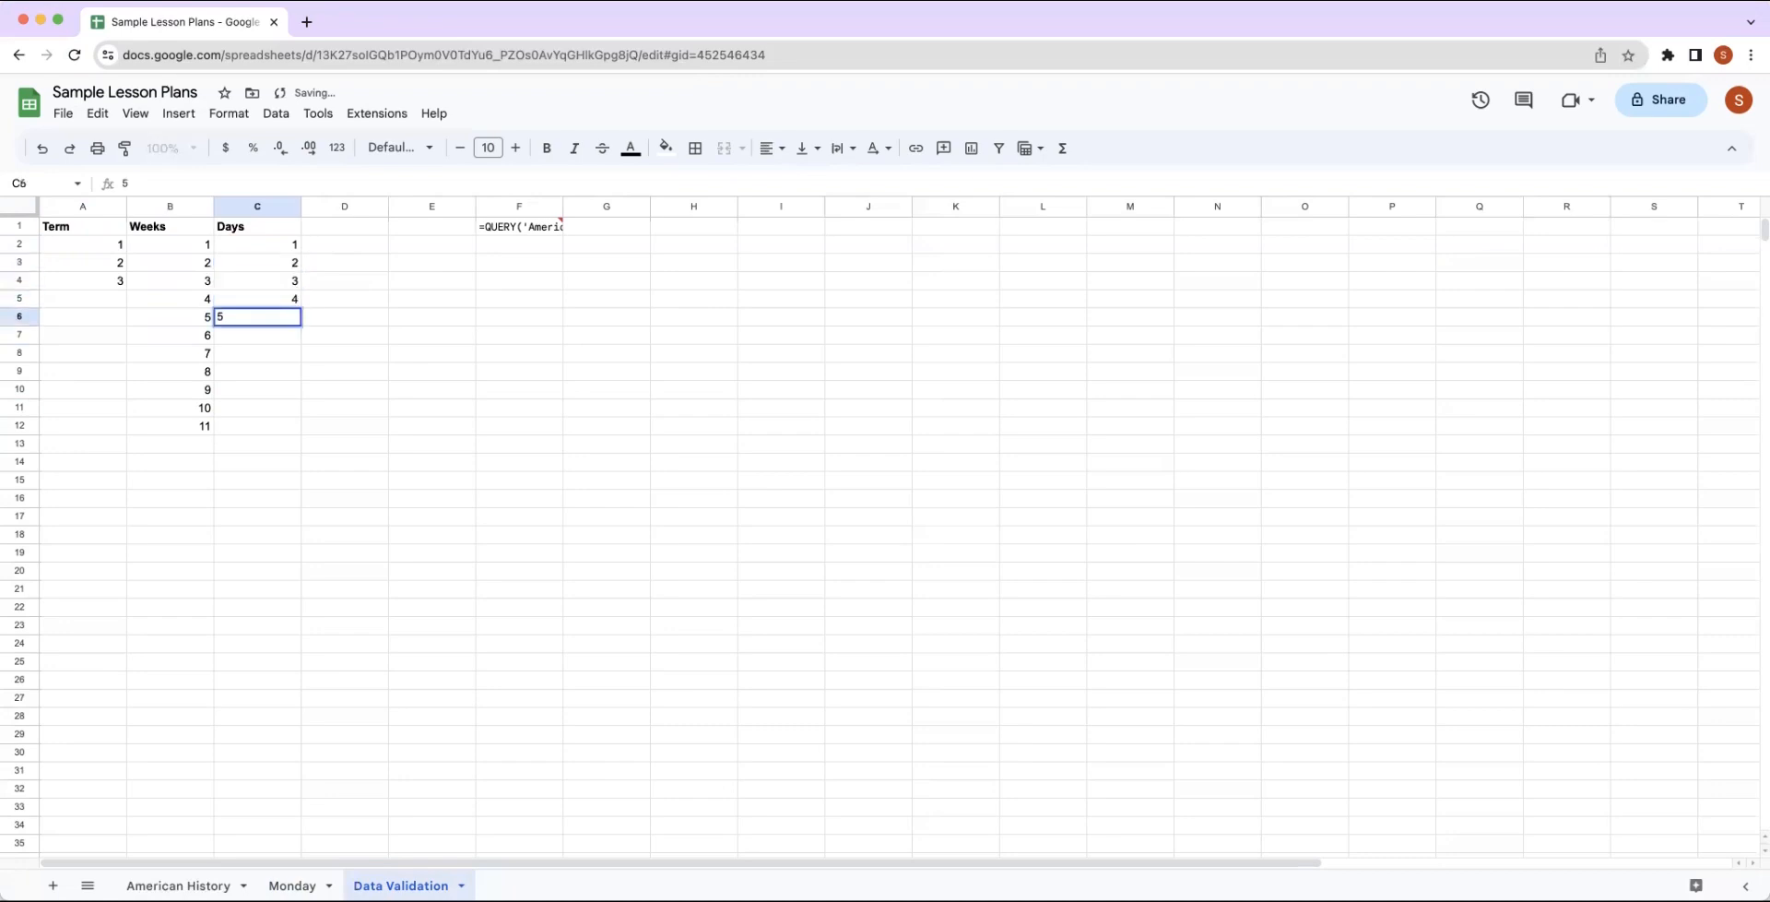
key("Return")
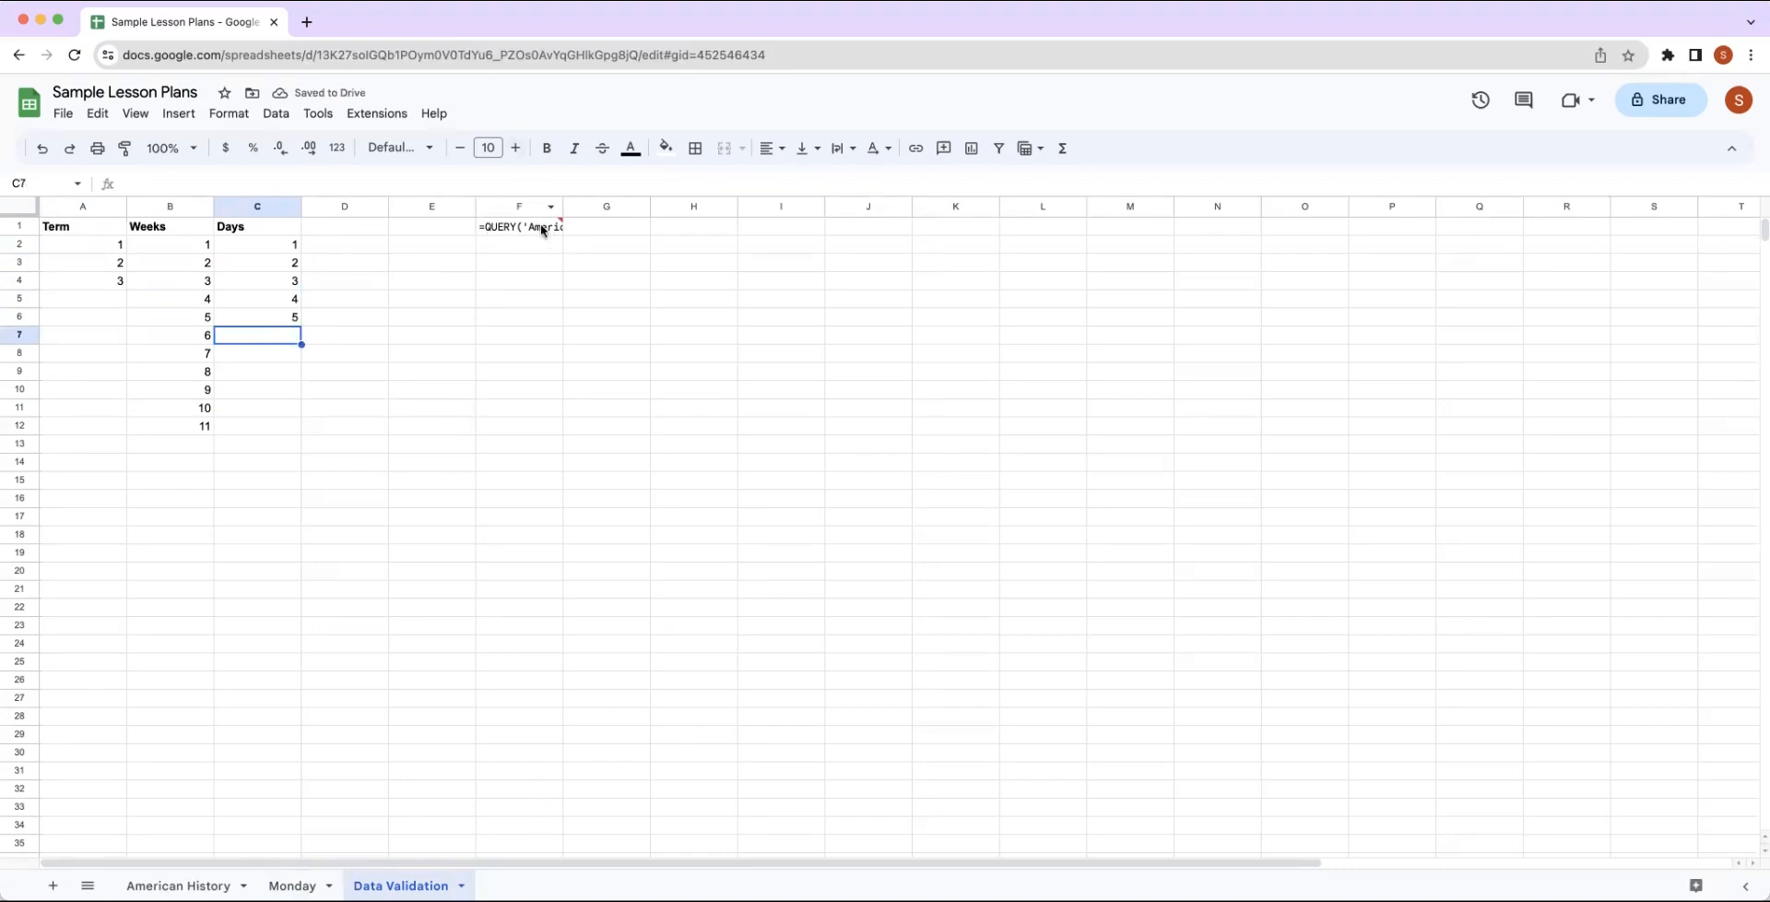
On the Monday sheet, enter the headers Term, Week and Day in A24:C24 beside the American History section.
mouse_move(539, 229)
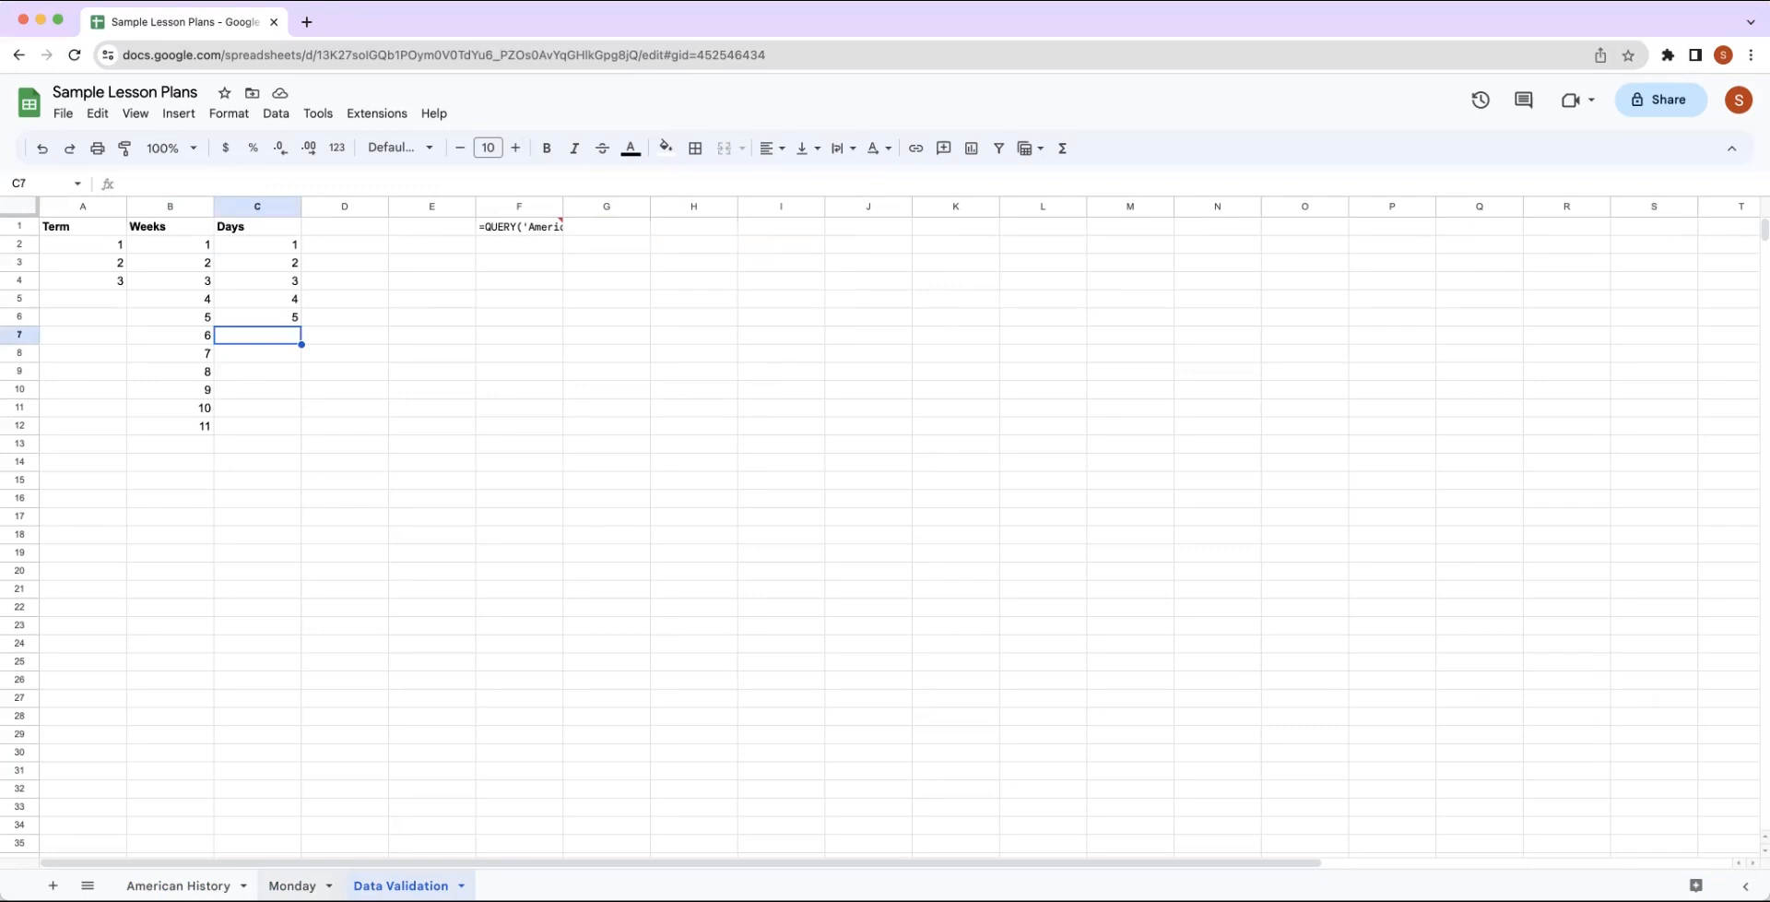
left_click(292, 885)
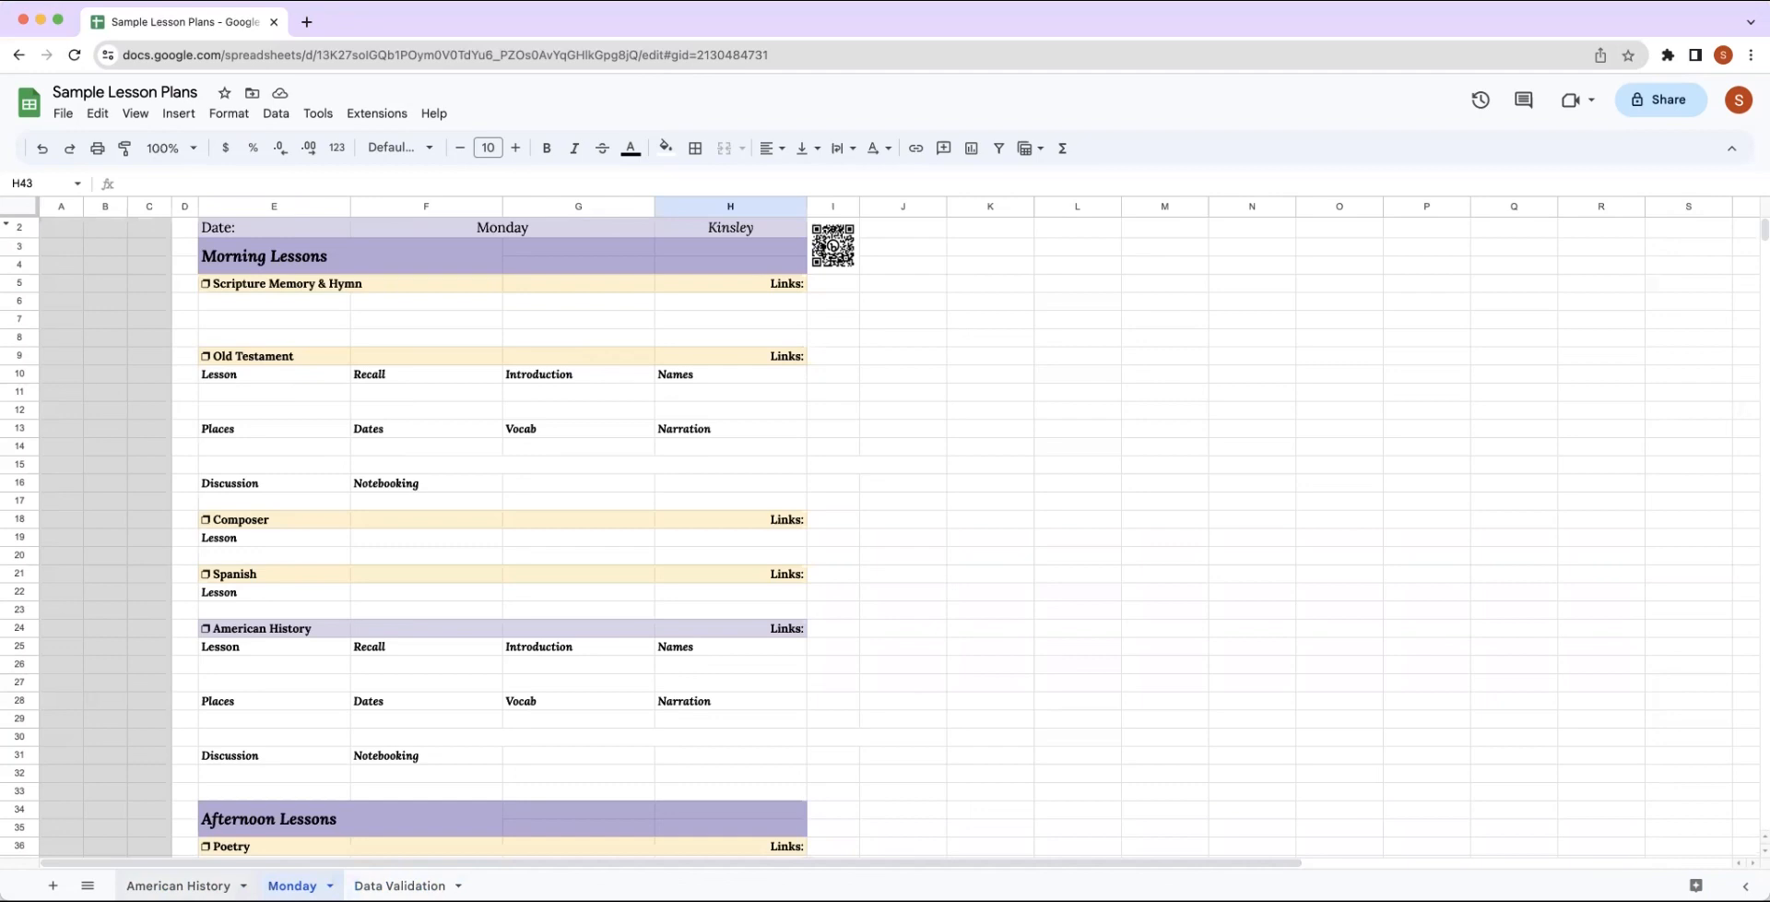
left_click(72, 636)
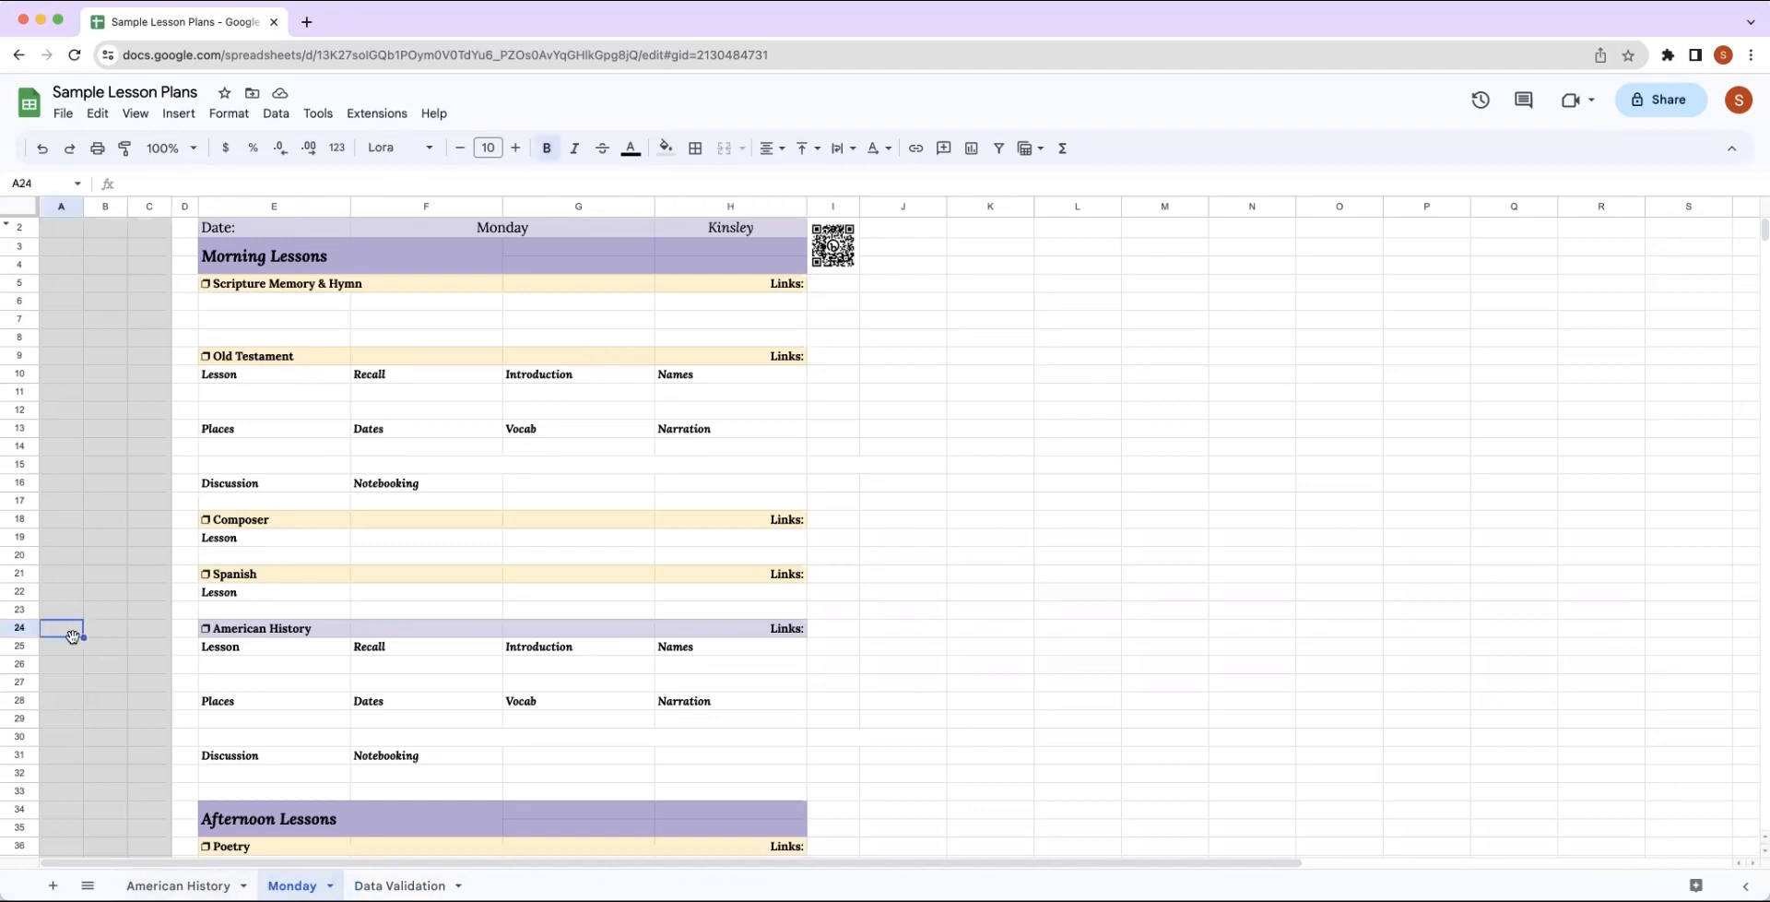
type("Term")
key("Tab")
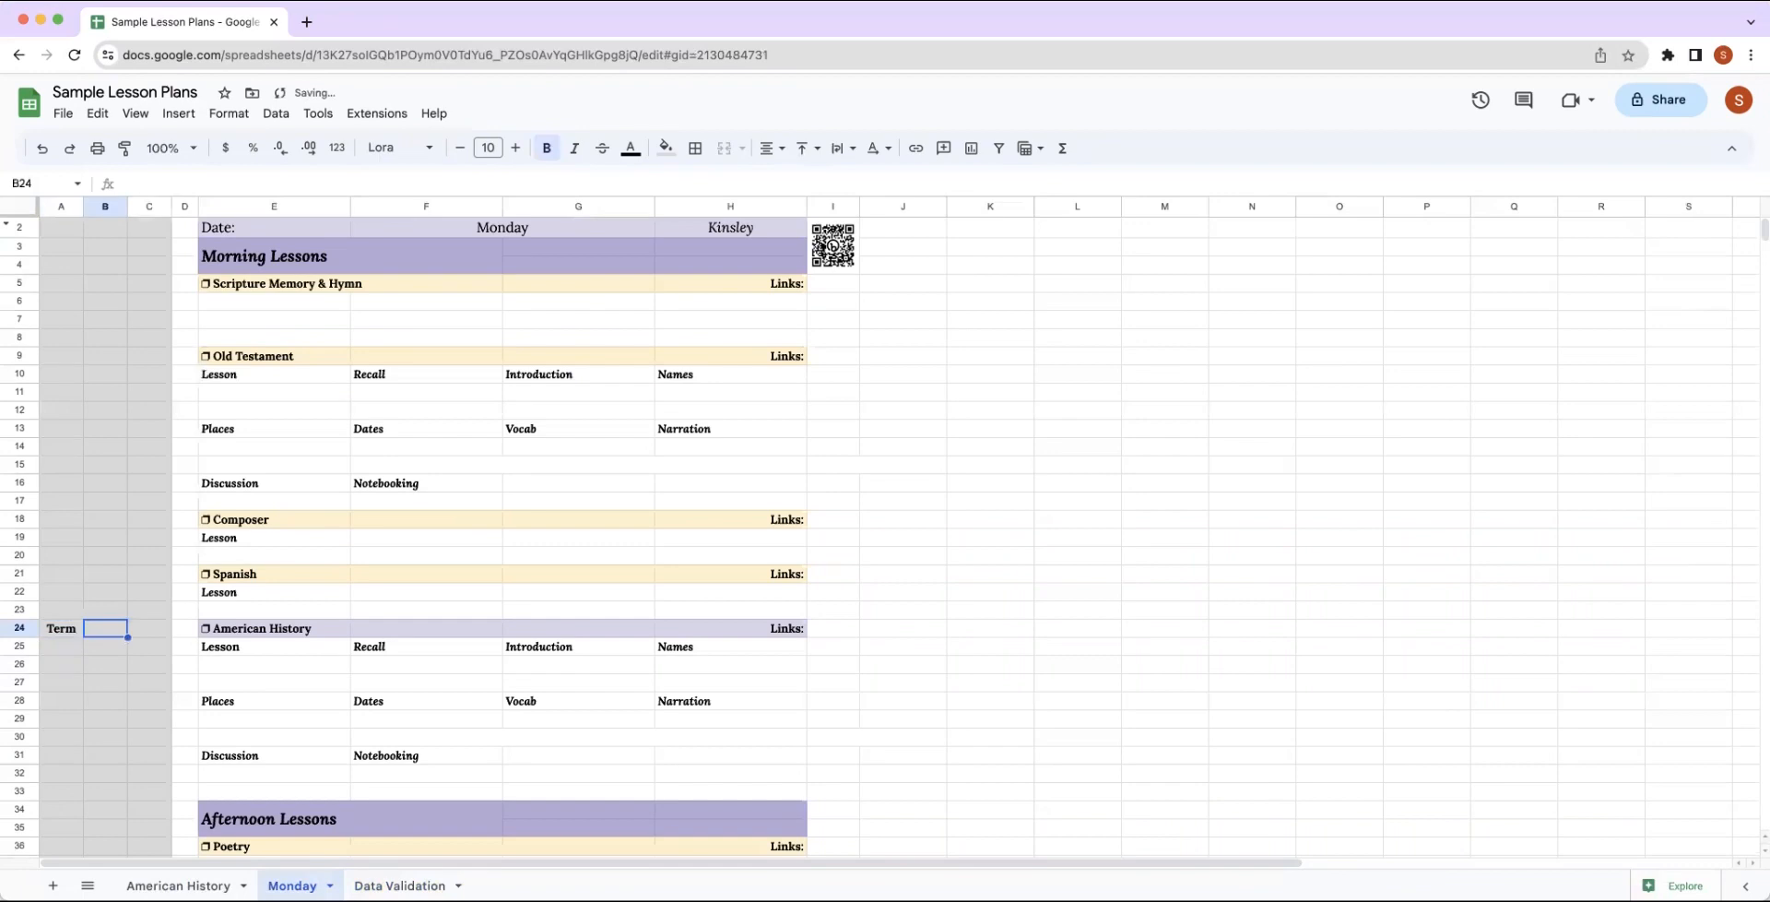
type("Week")
key("Tab")
type("Day")
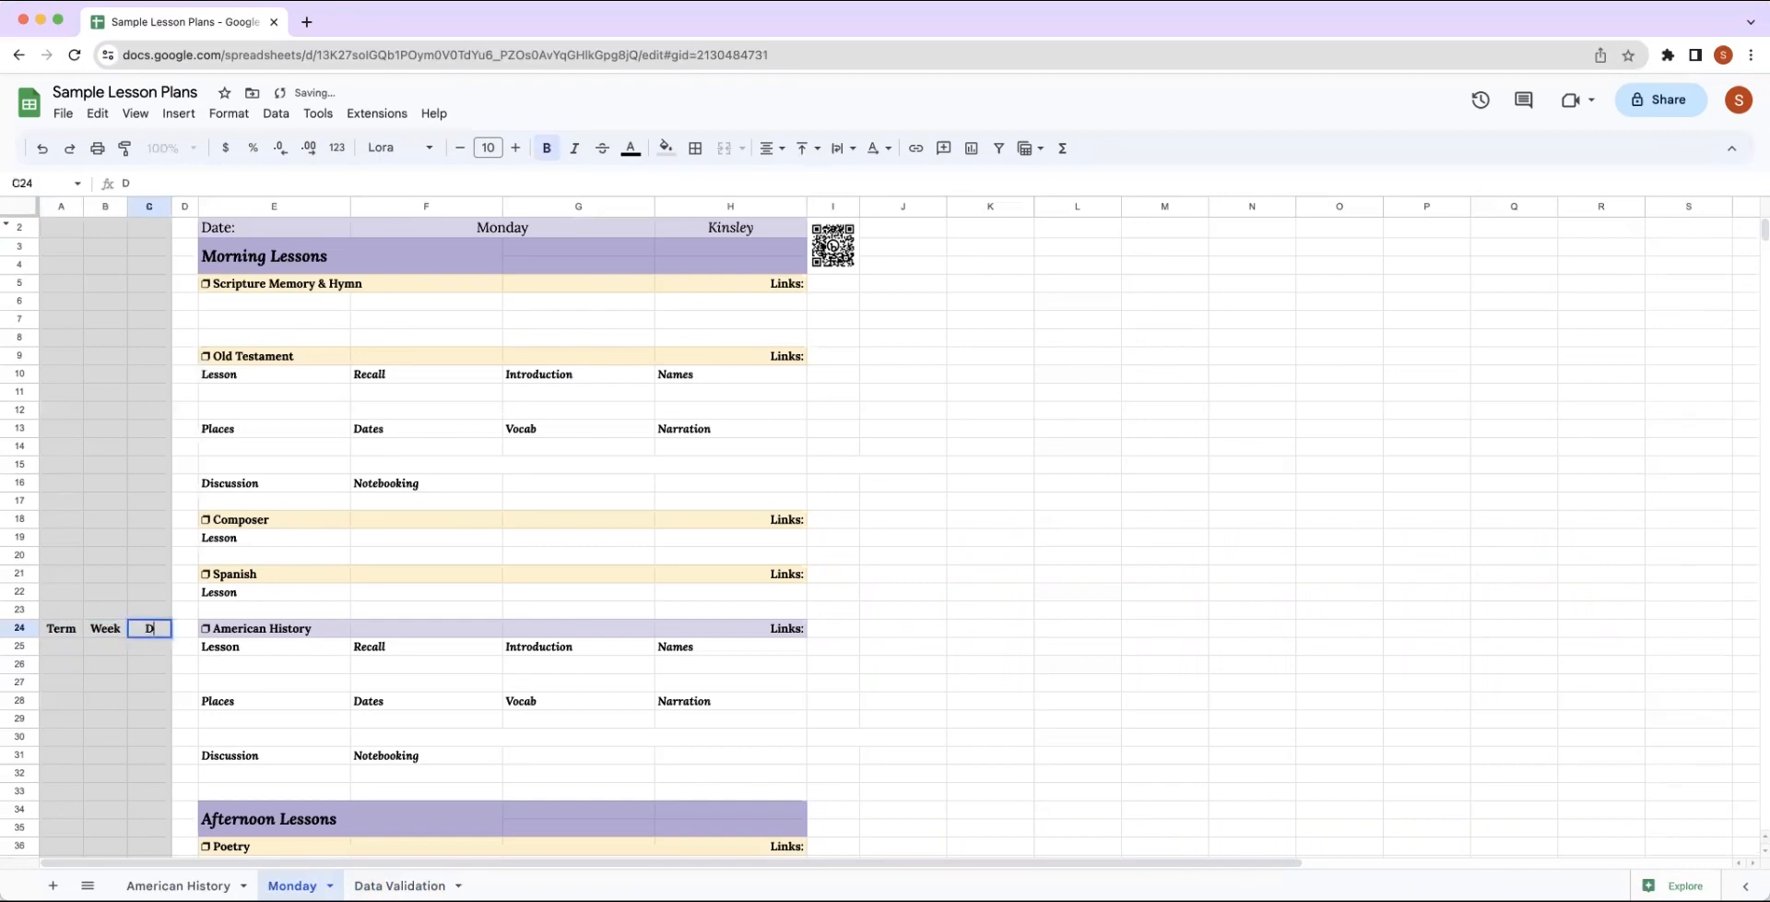
key("Return")
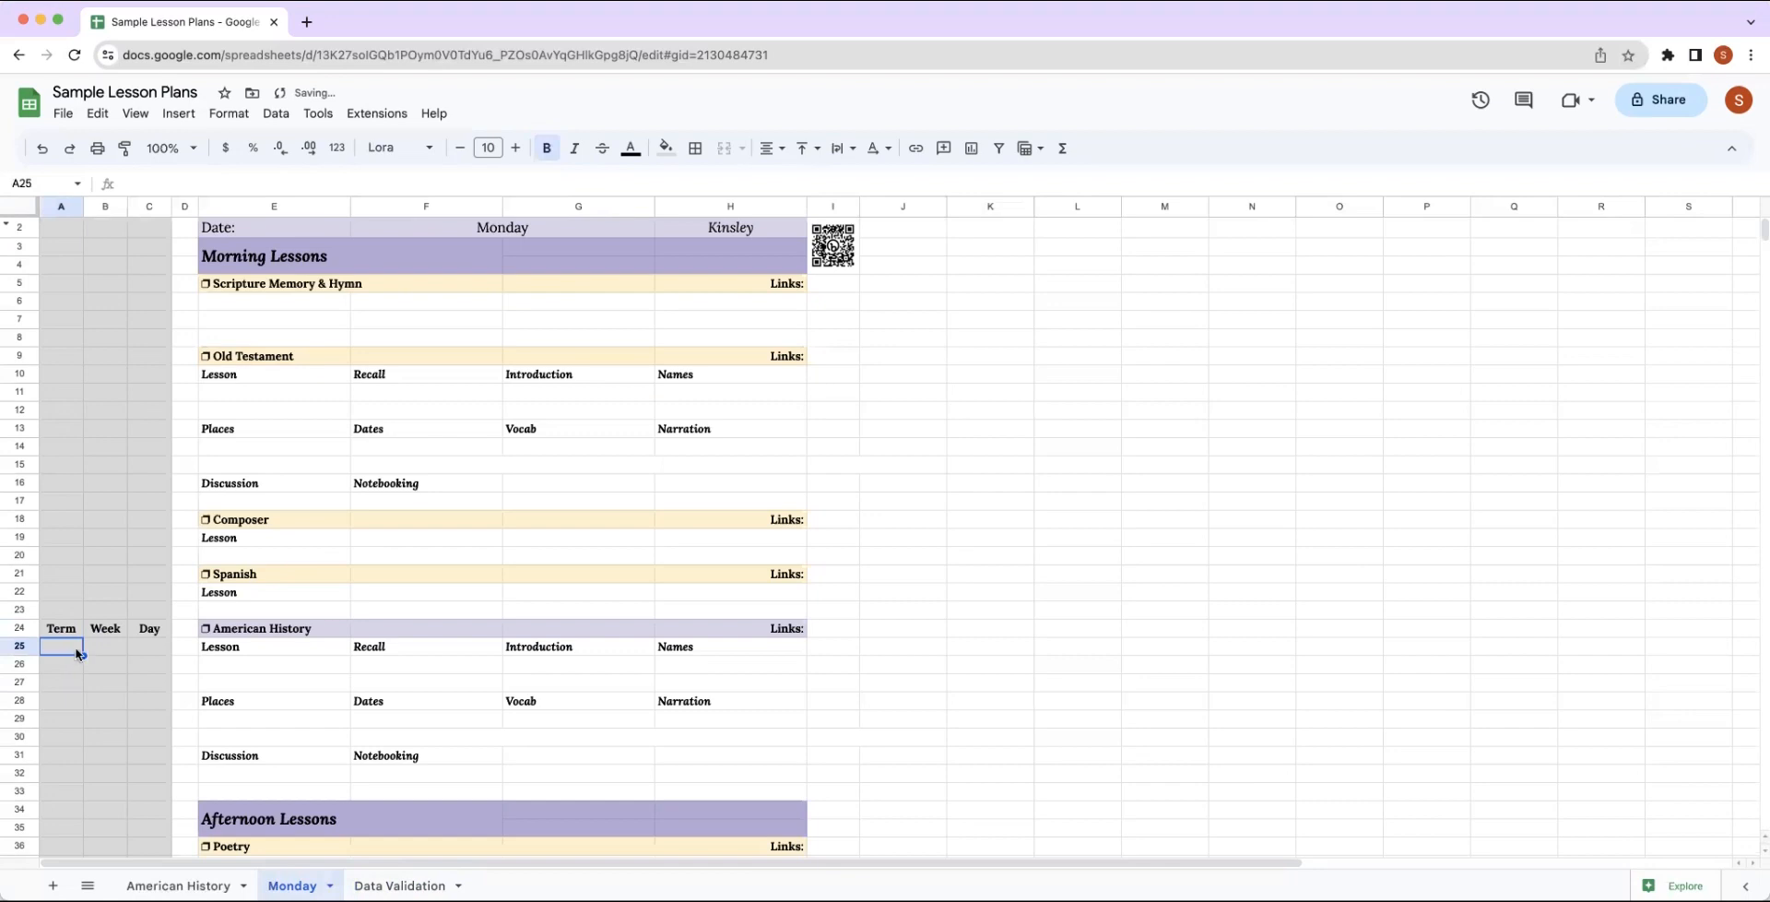
Add a data validation rule to cell A25 under the Term header, using the Dropdown (from a range) criteria.
scroll(77, 653, "down", 4)
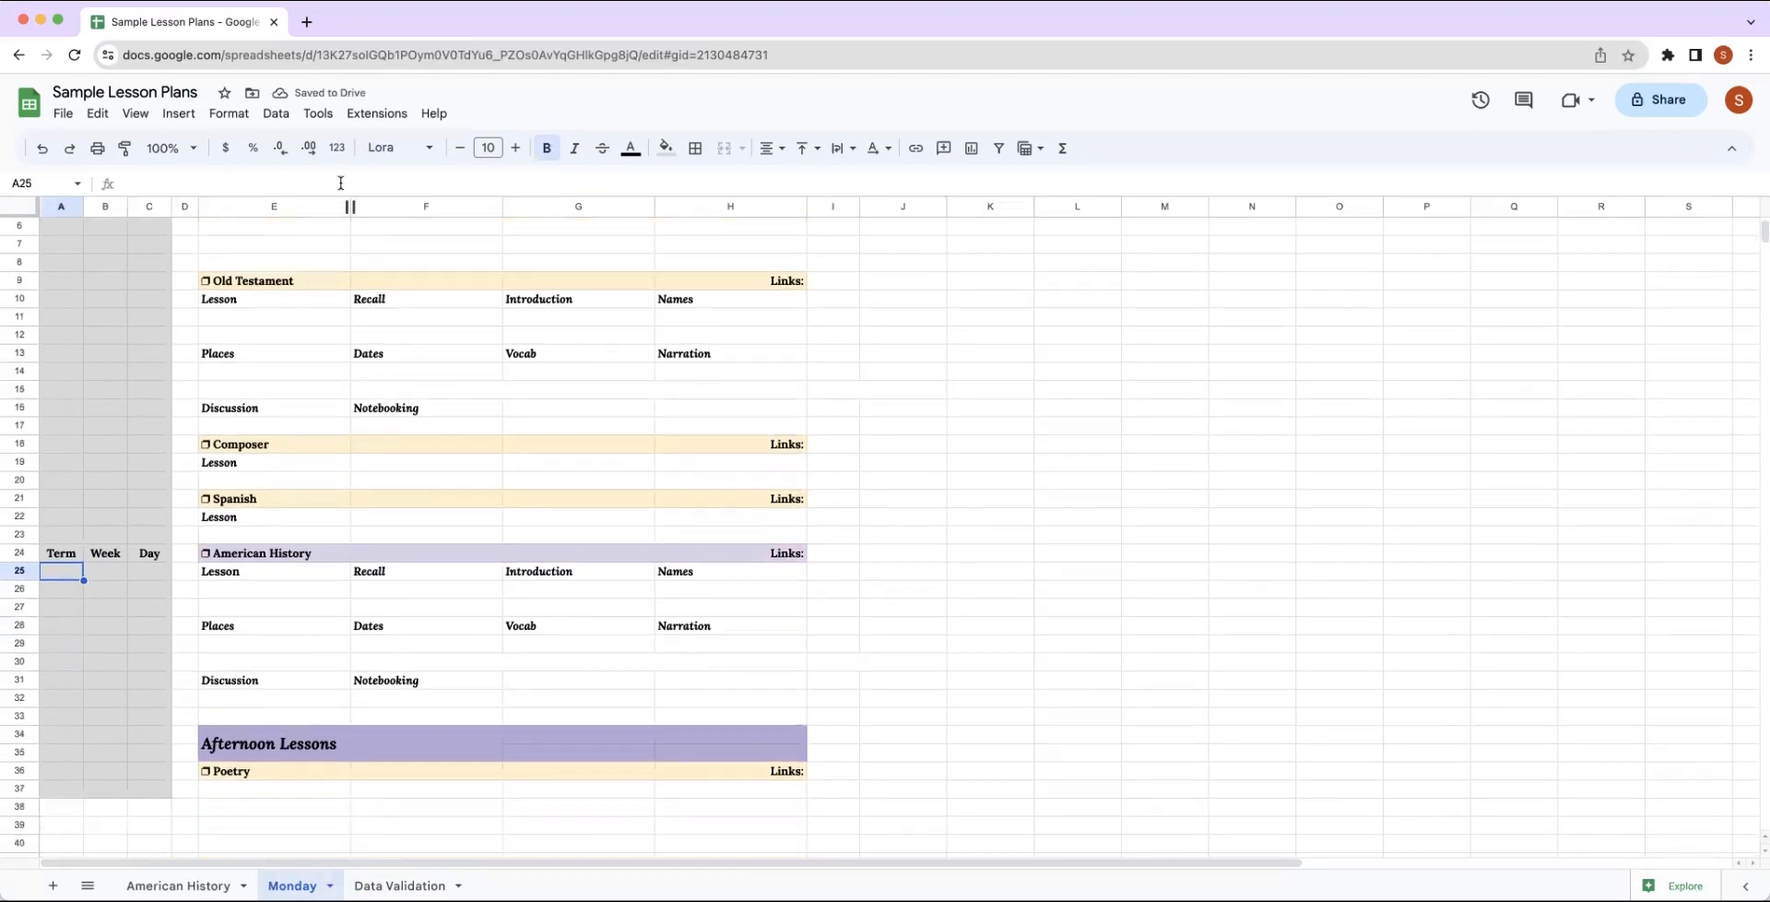
left_click(276, 114)
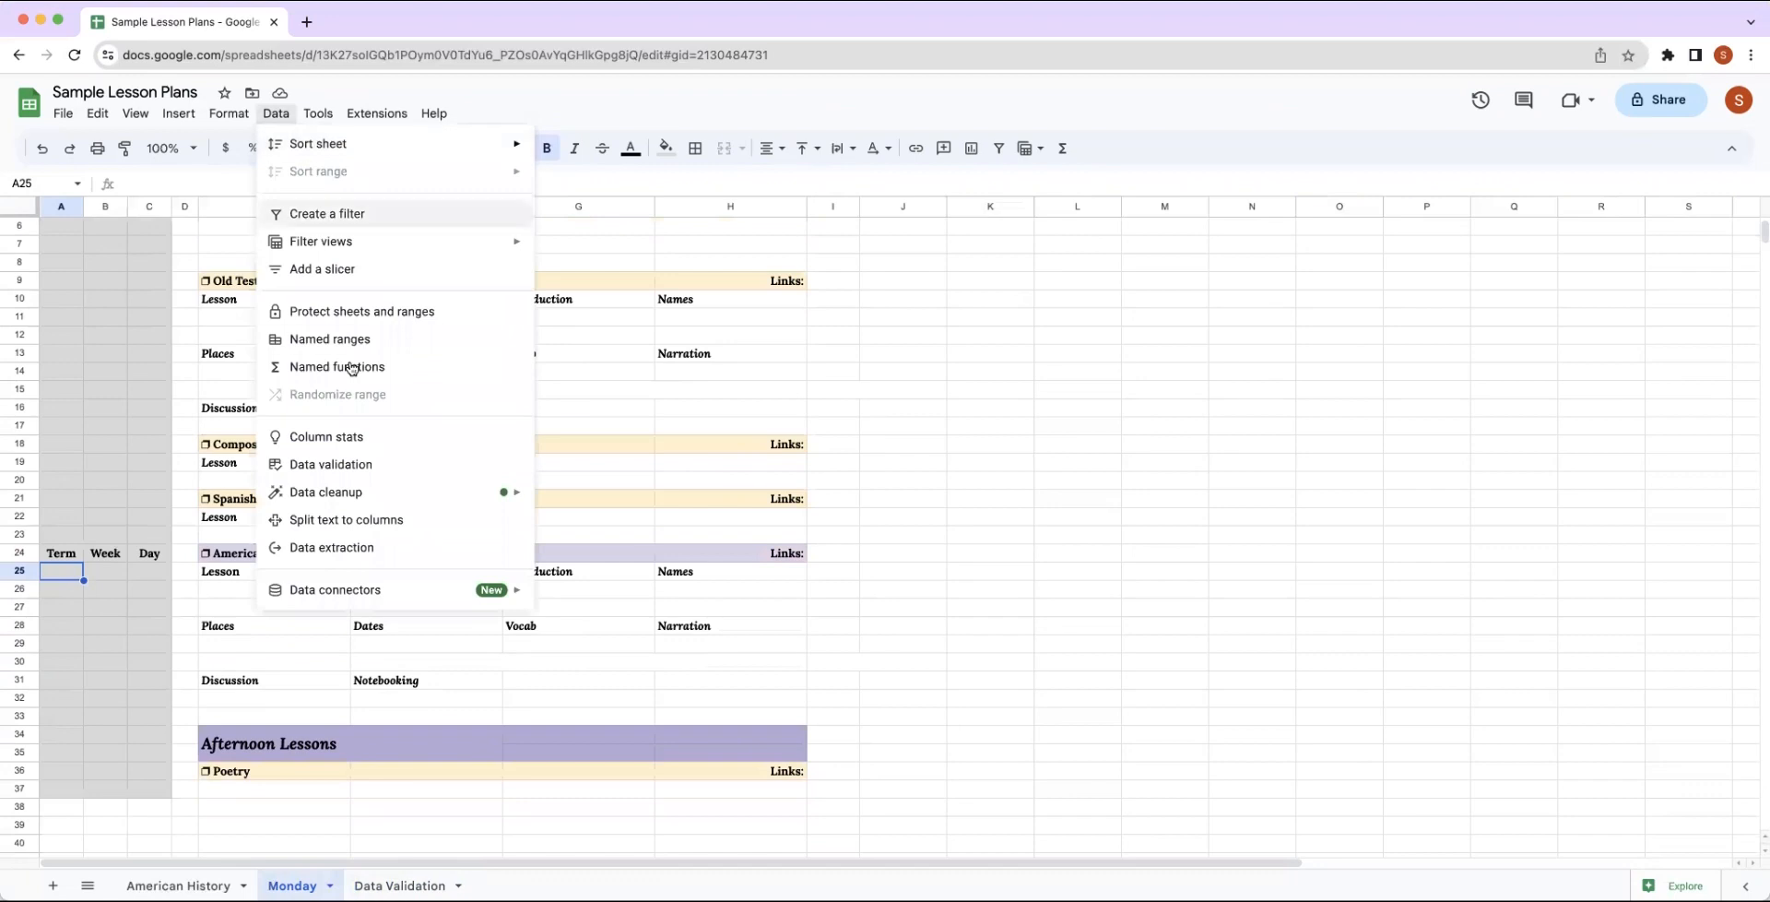
left_click(336, 470)
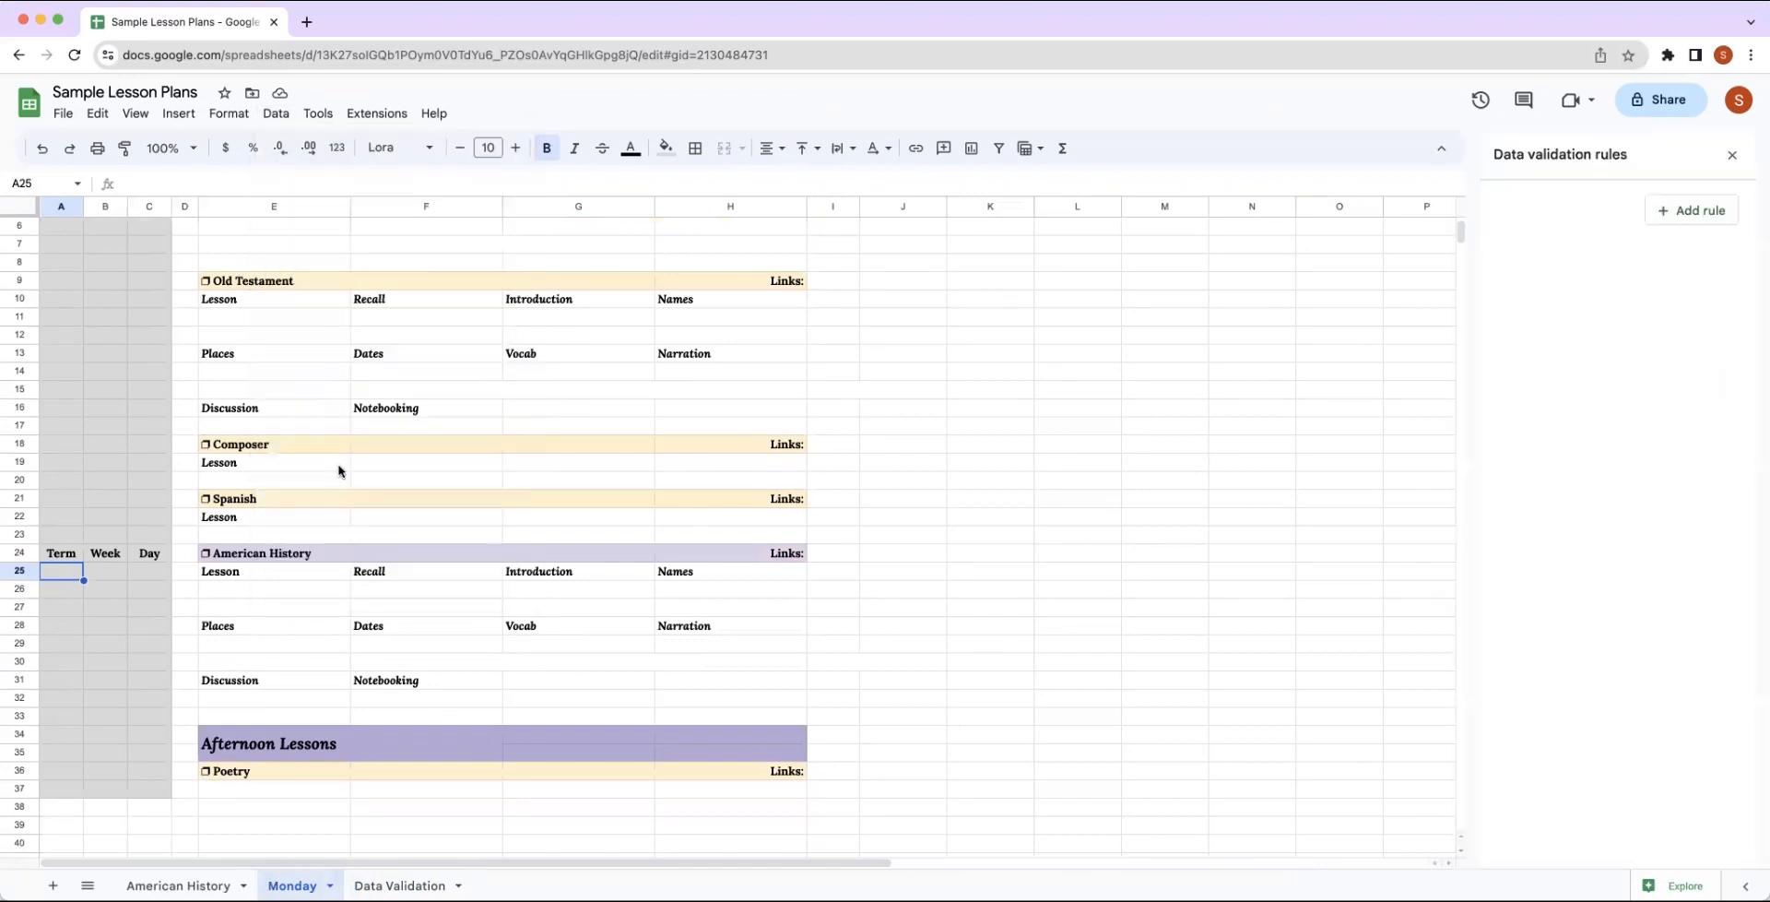
left_click(1690, 214)
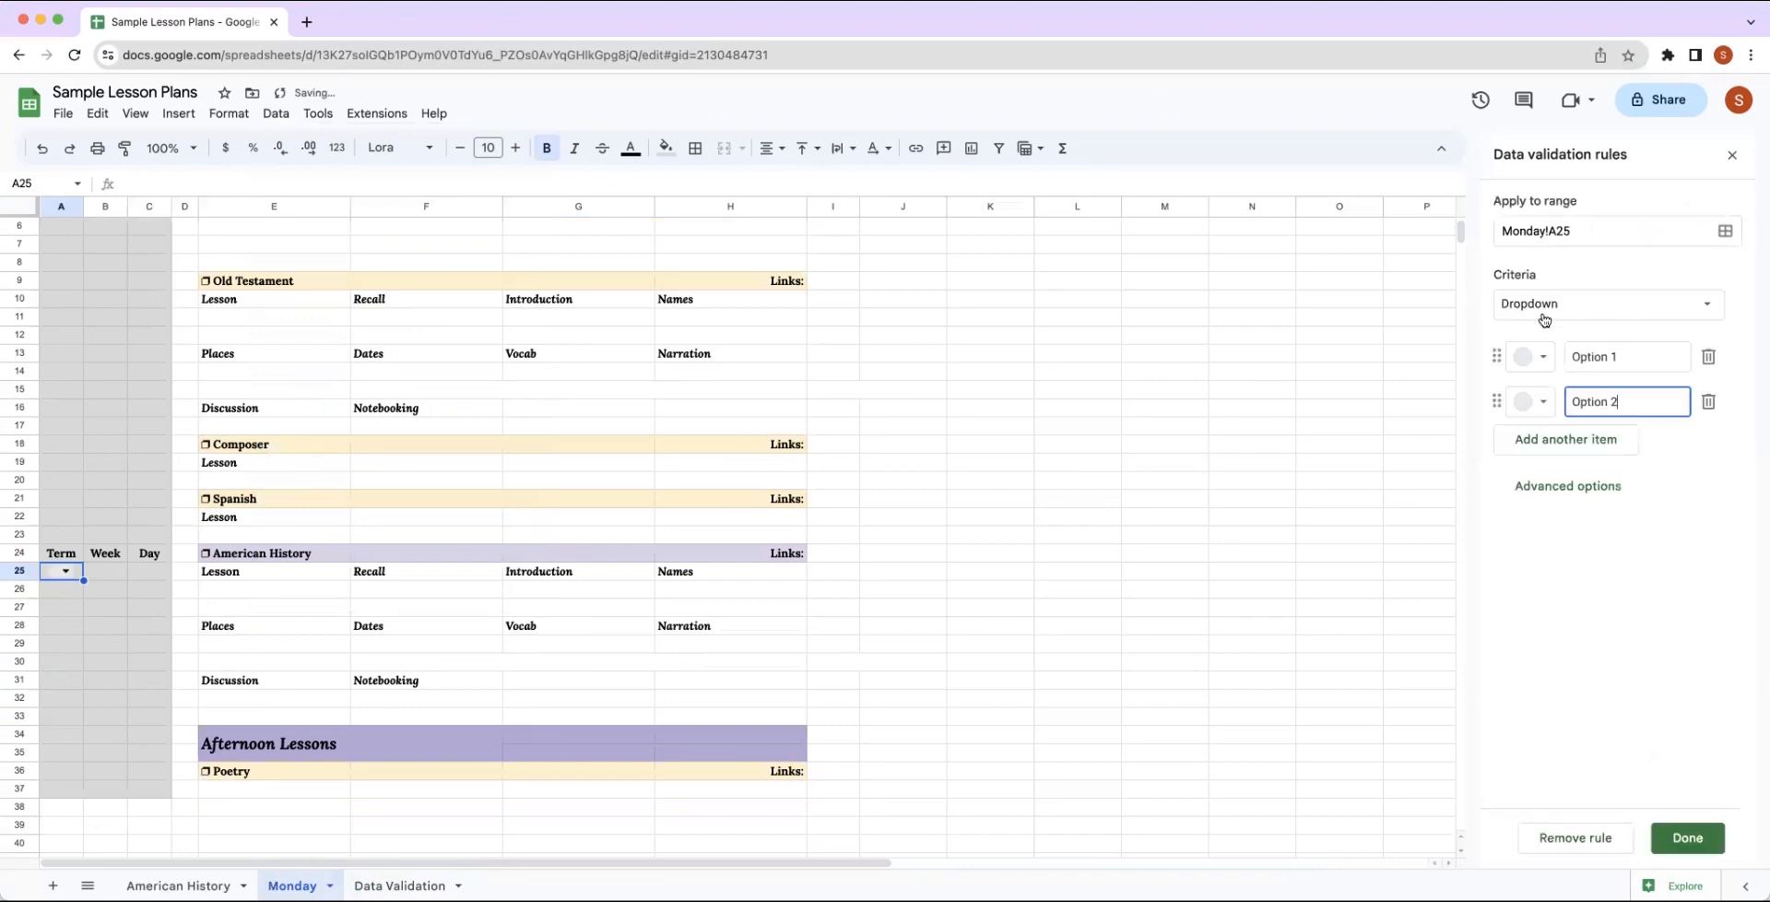
left_click(1710, 311)
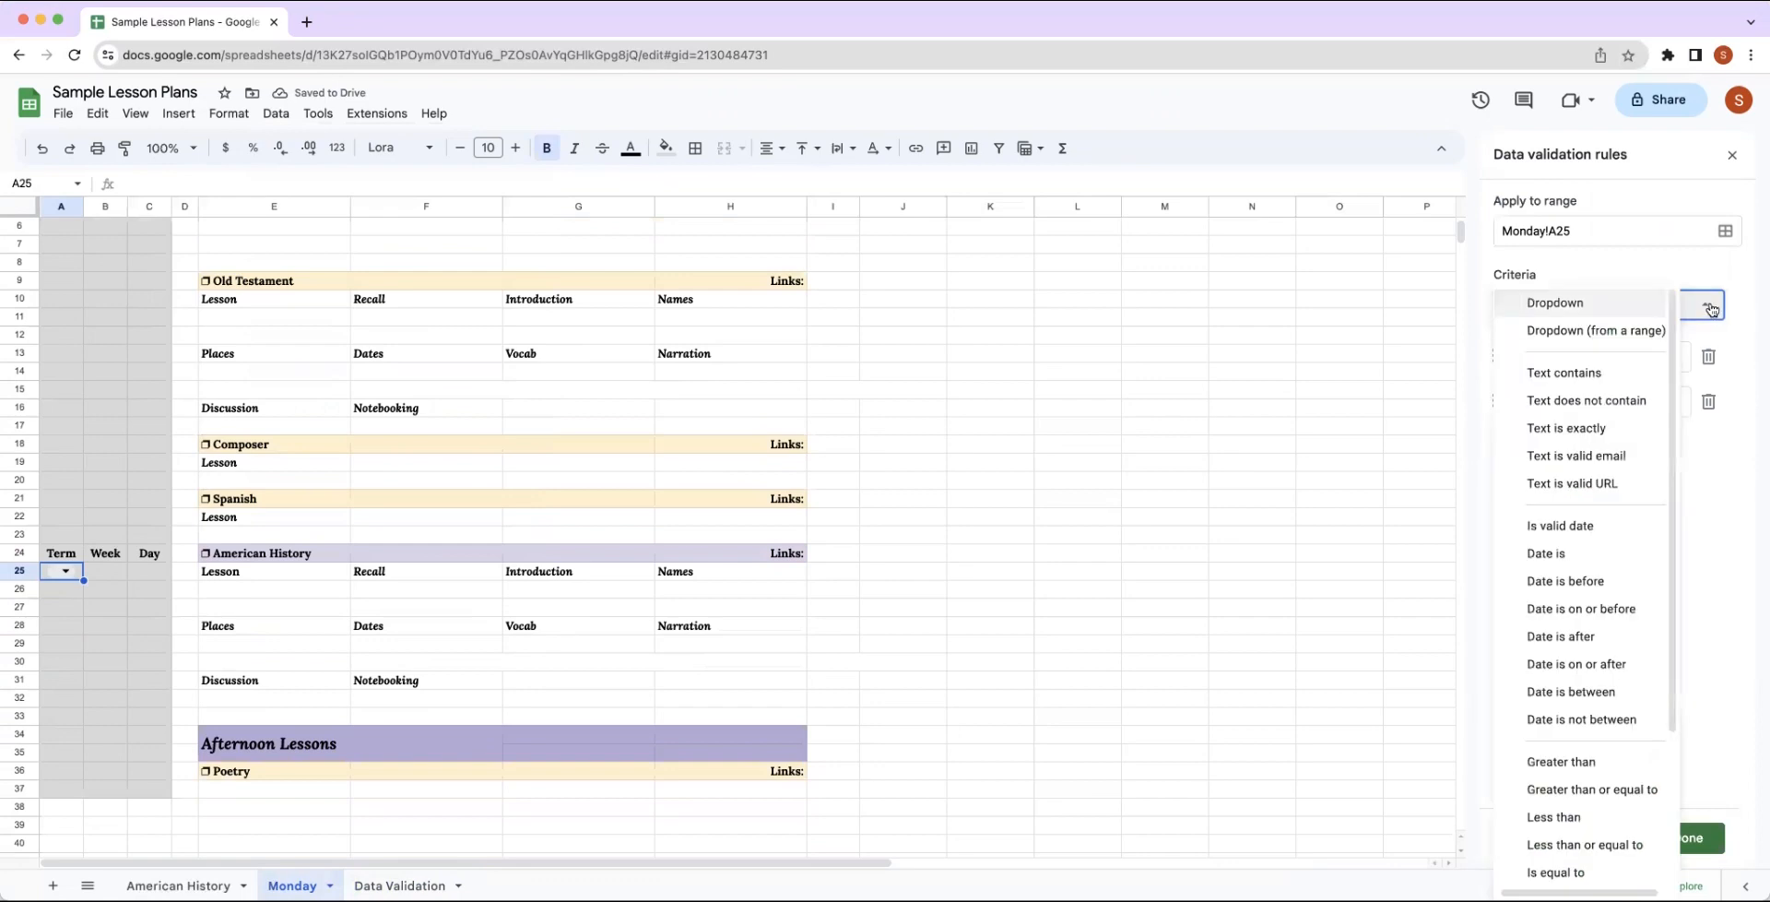
left_click(1620, 332)
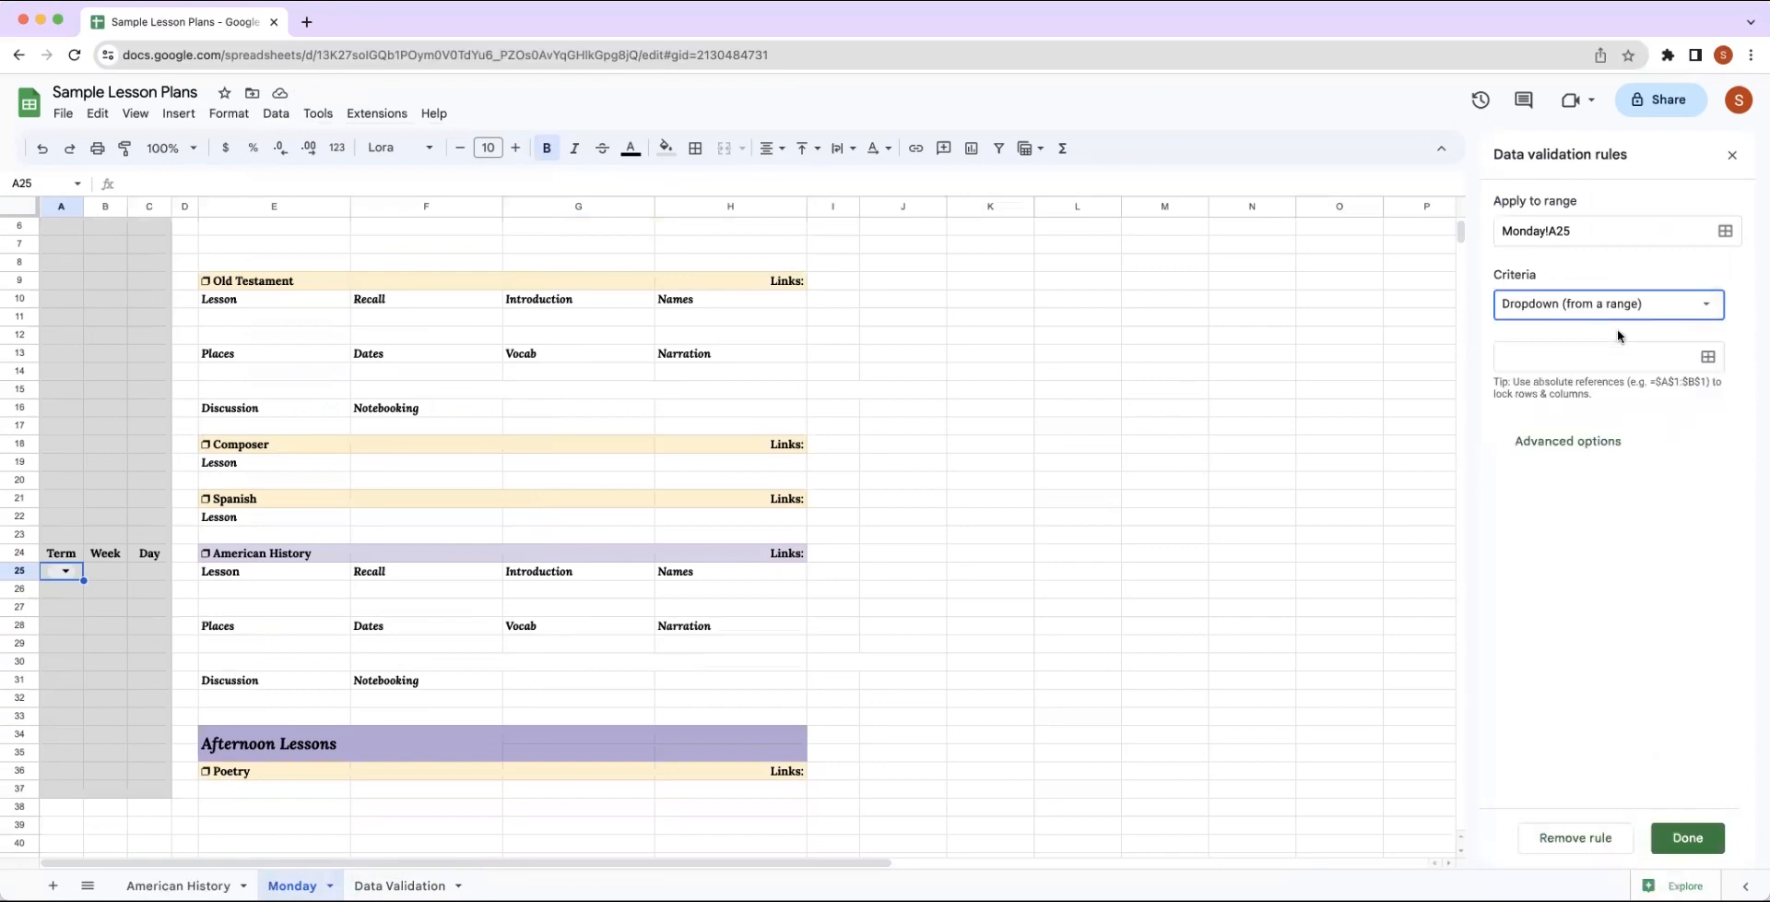
Set the dropdown's source range to the term numbers in 'Data Validation'!A2:A4.
left_click(1708, 357)
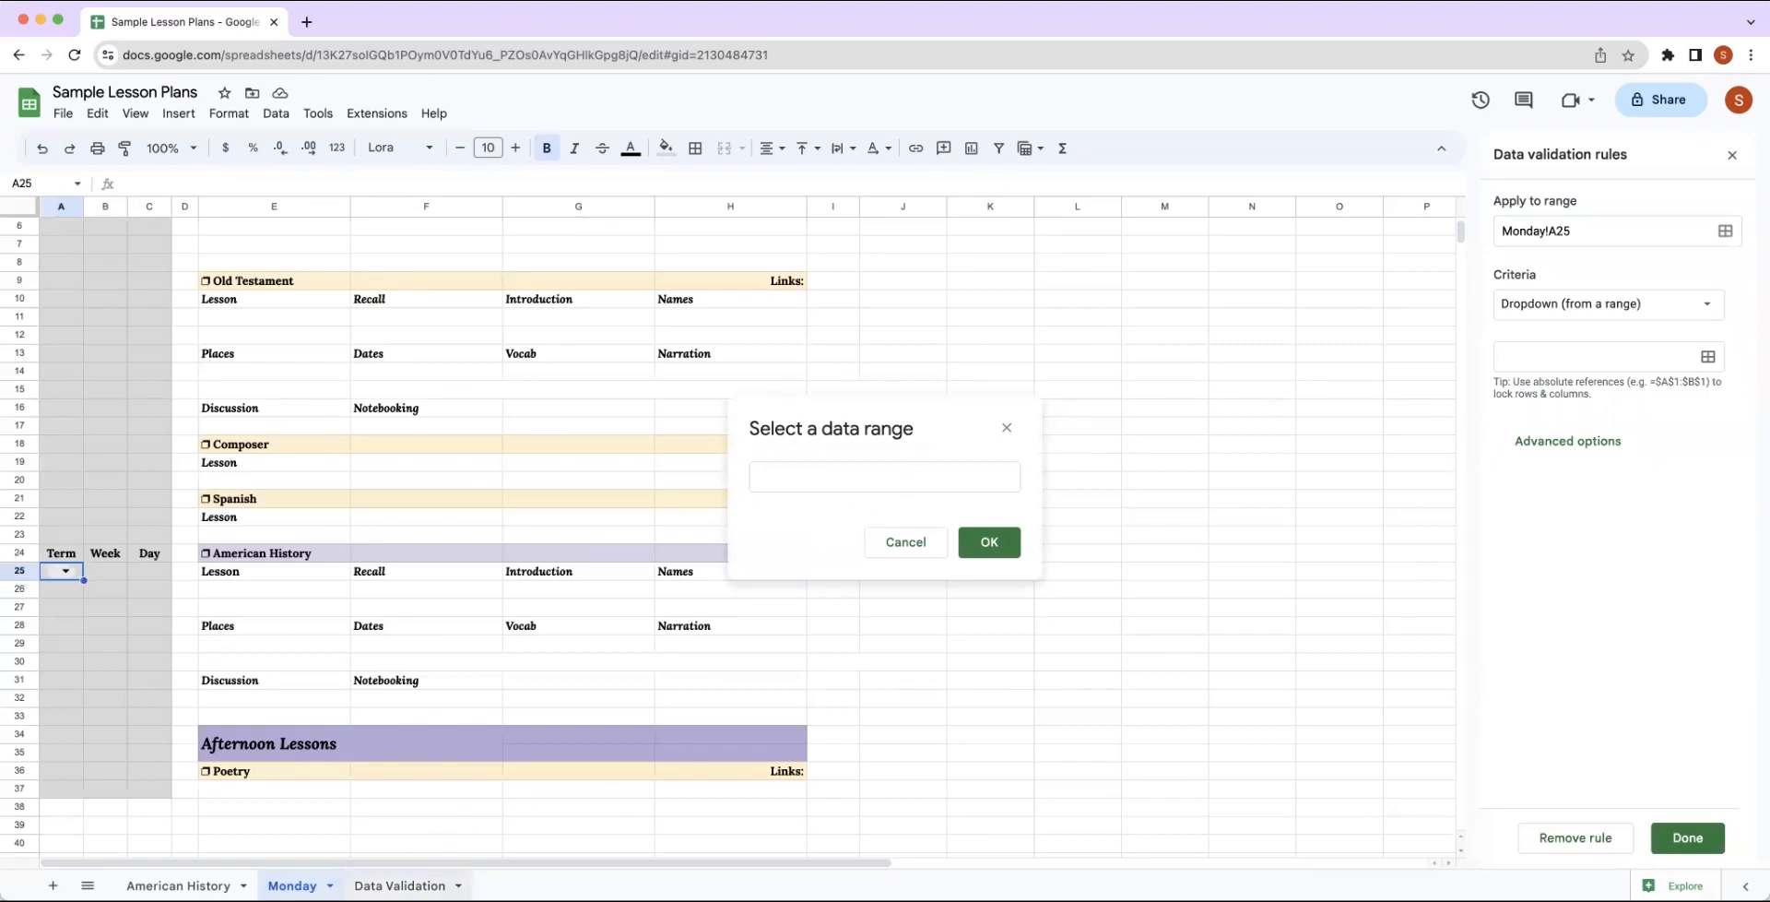
left_click(400, 885)
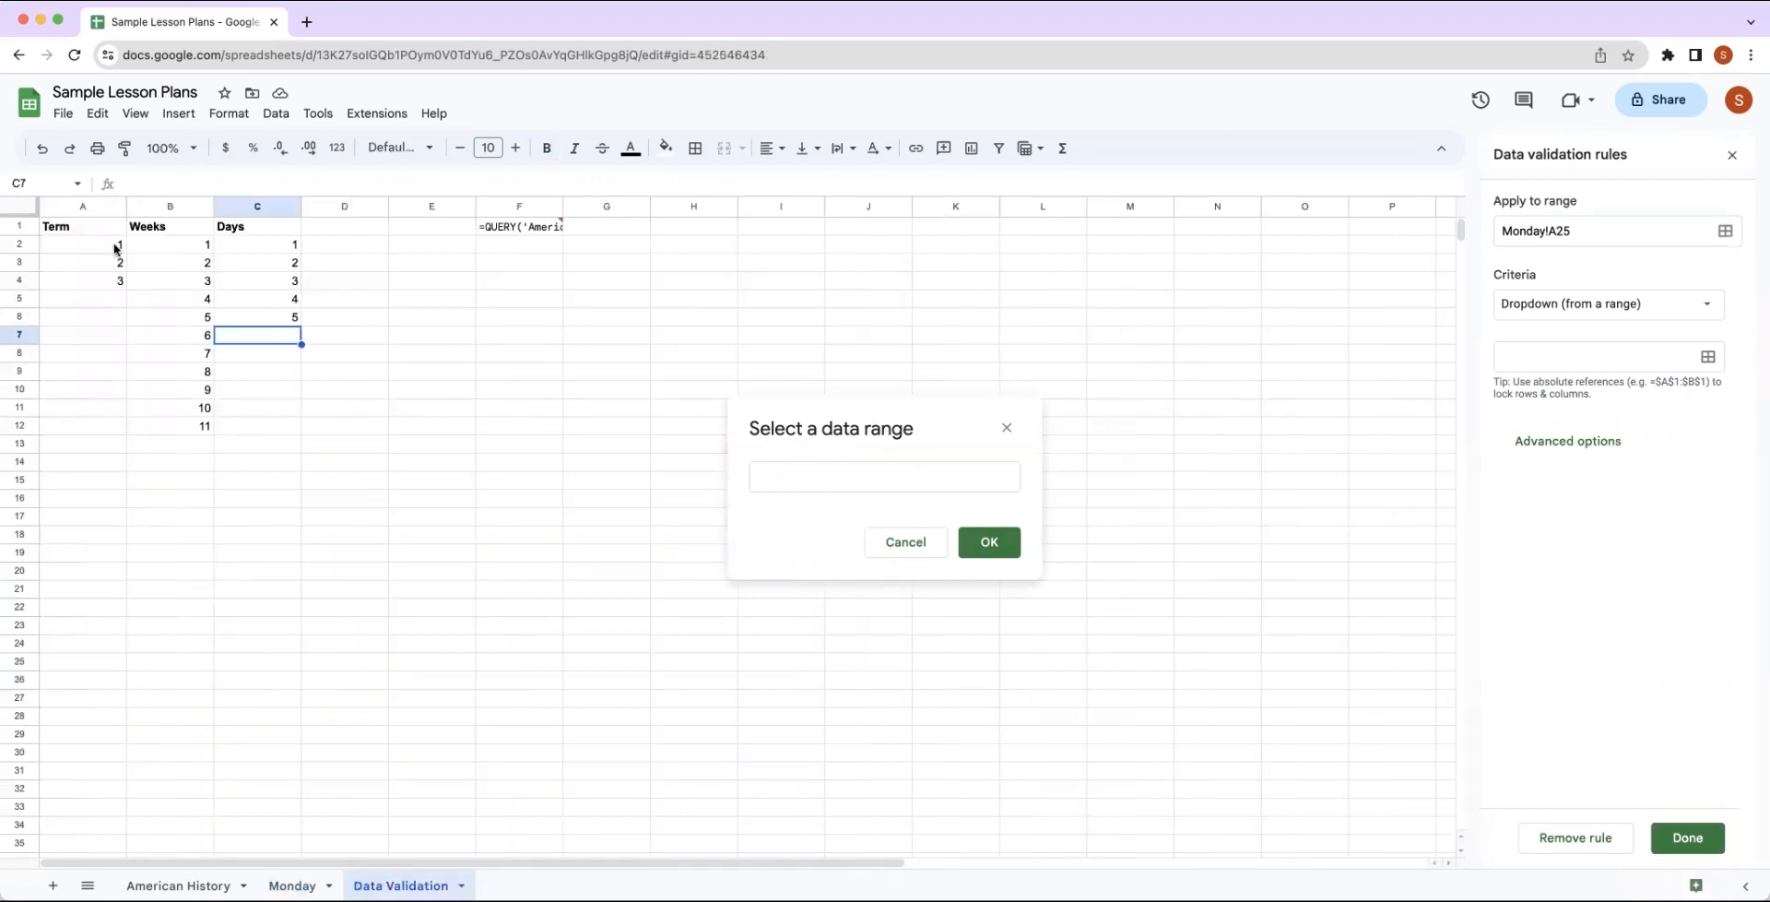
left_click_drag(117, 247, 109, 280)
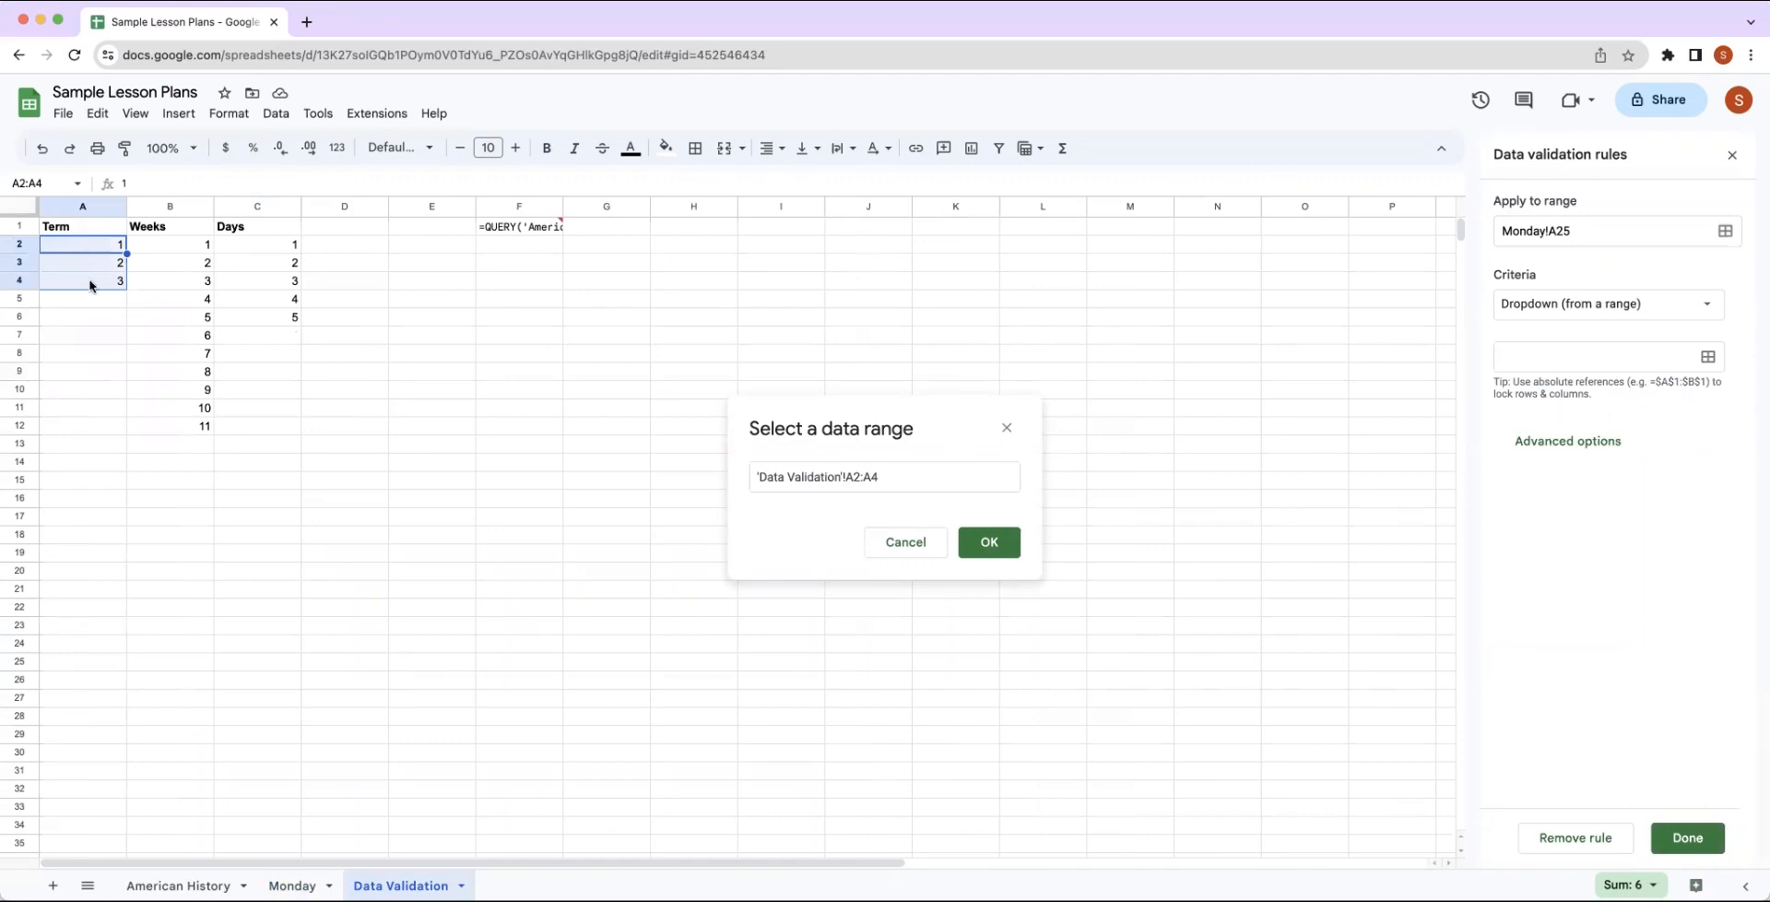
left_click(989, 544)
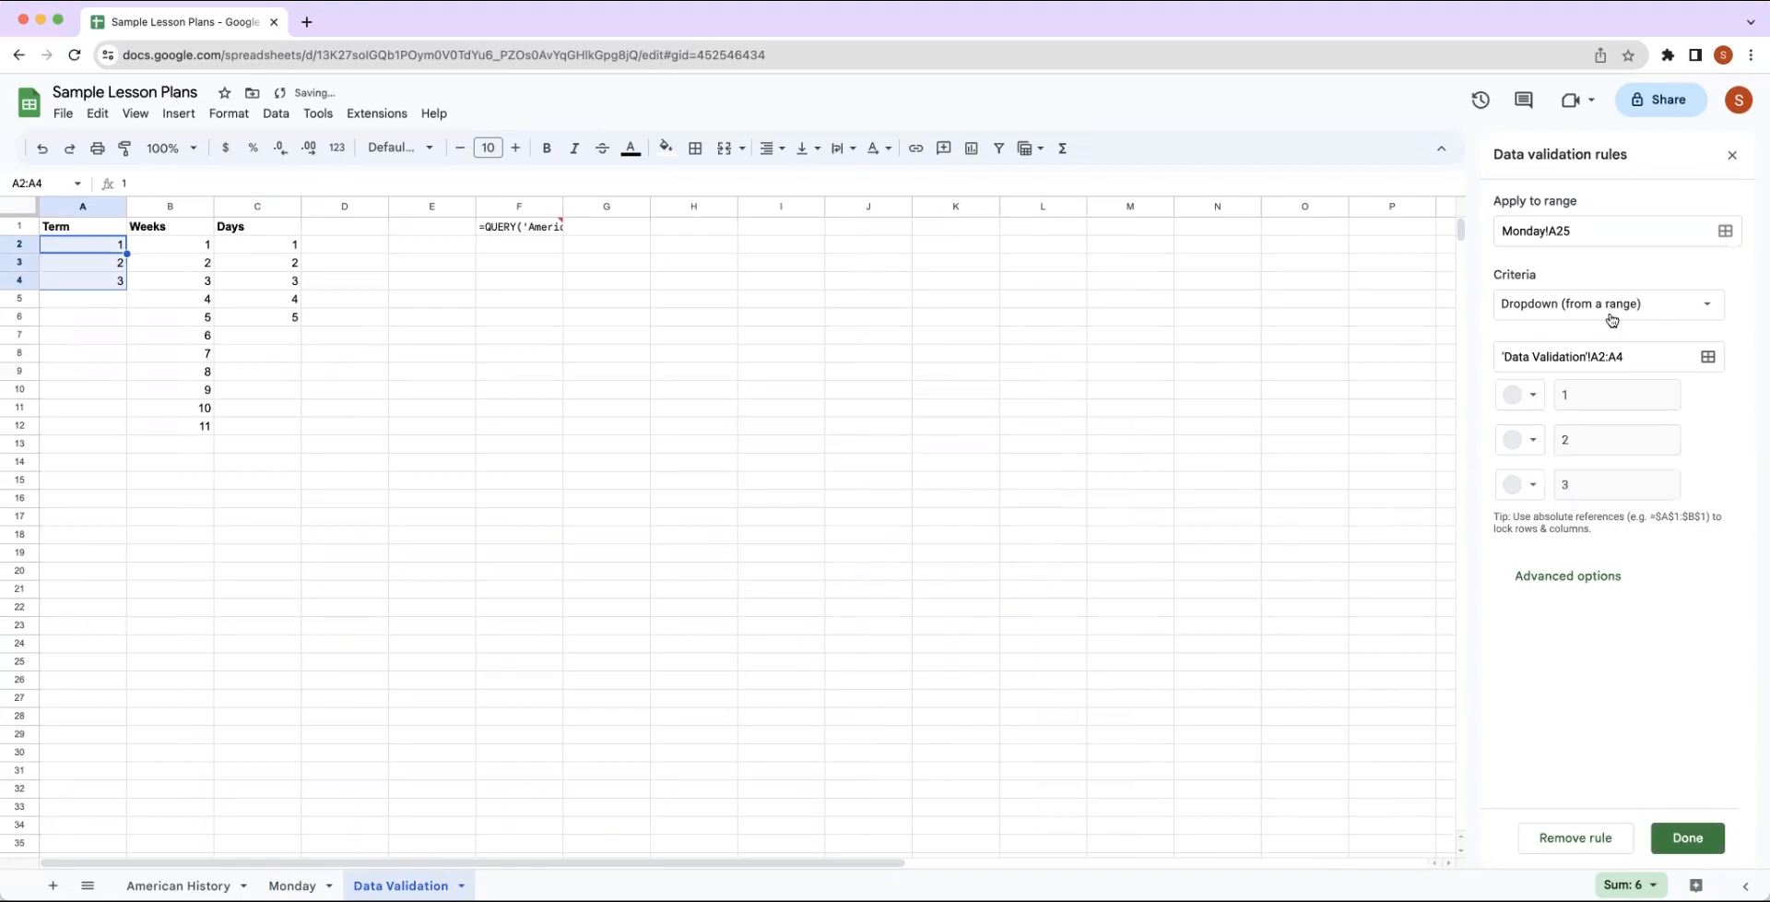
Set the Term dropdown's display style to Arrow, save the rule and close the data validation rules.
left_click(1573, 581)
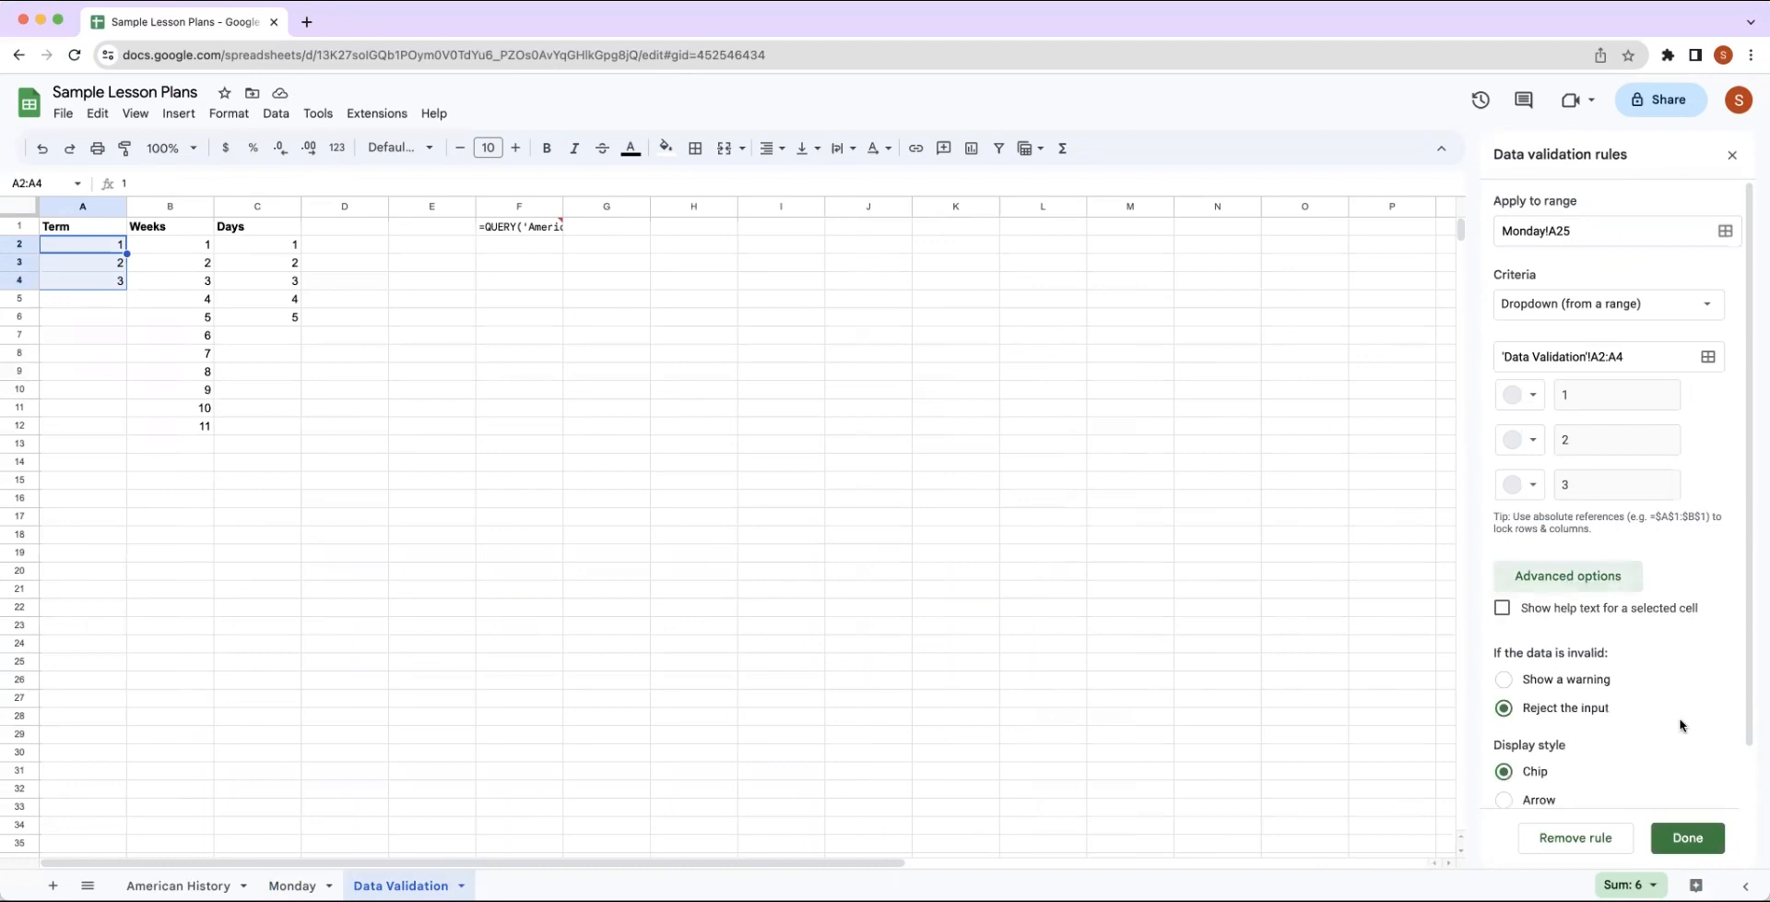
scroll(1681, 725, "down", 1)
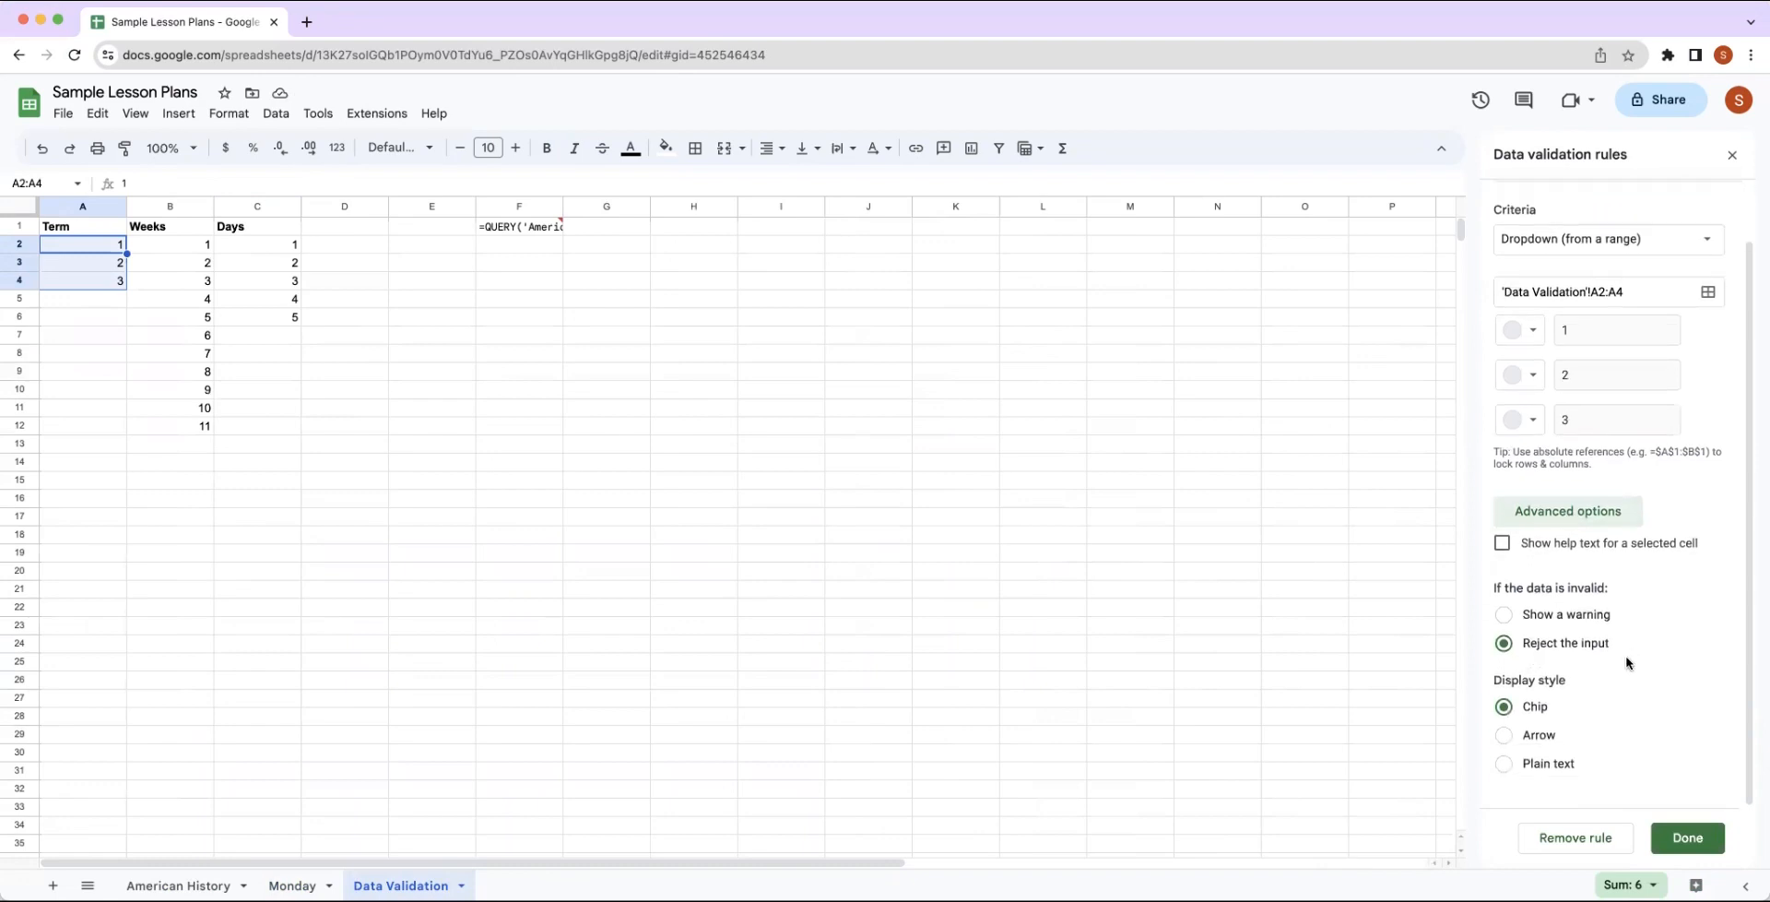
left_click(1503, 736)
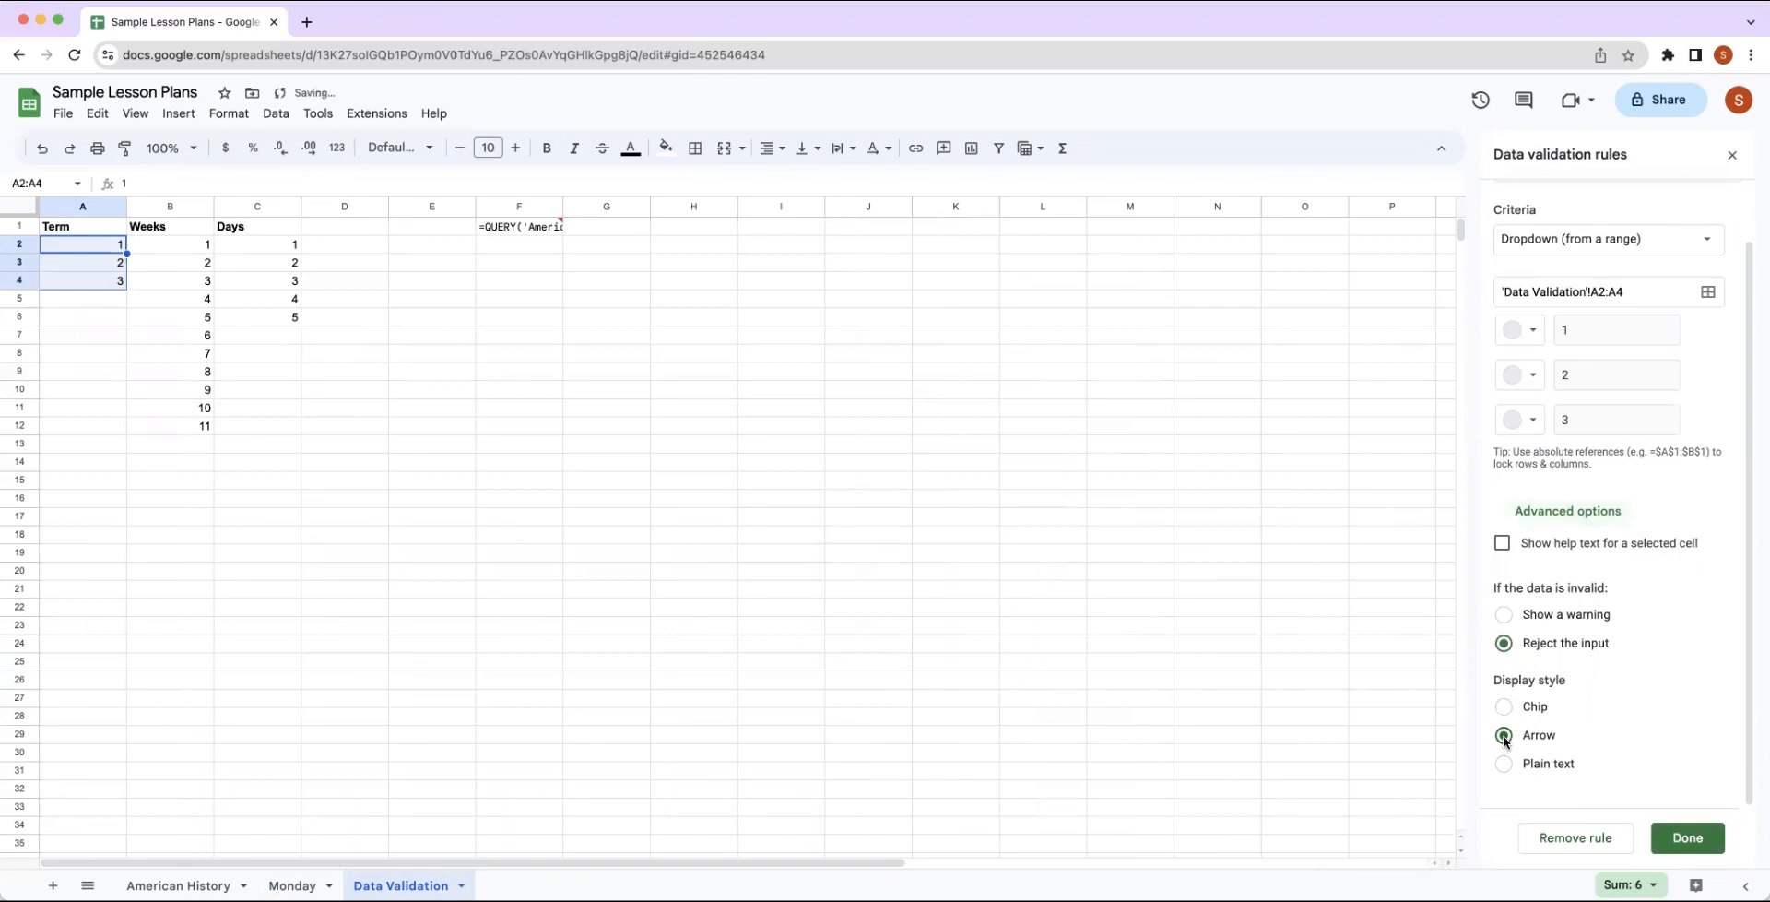
left_click(1687, 837)
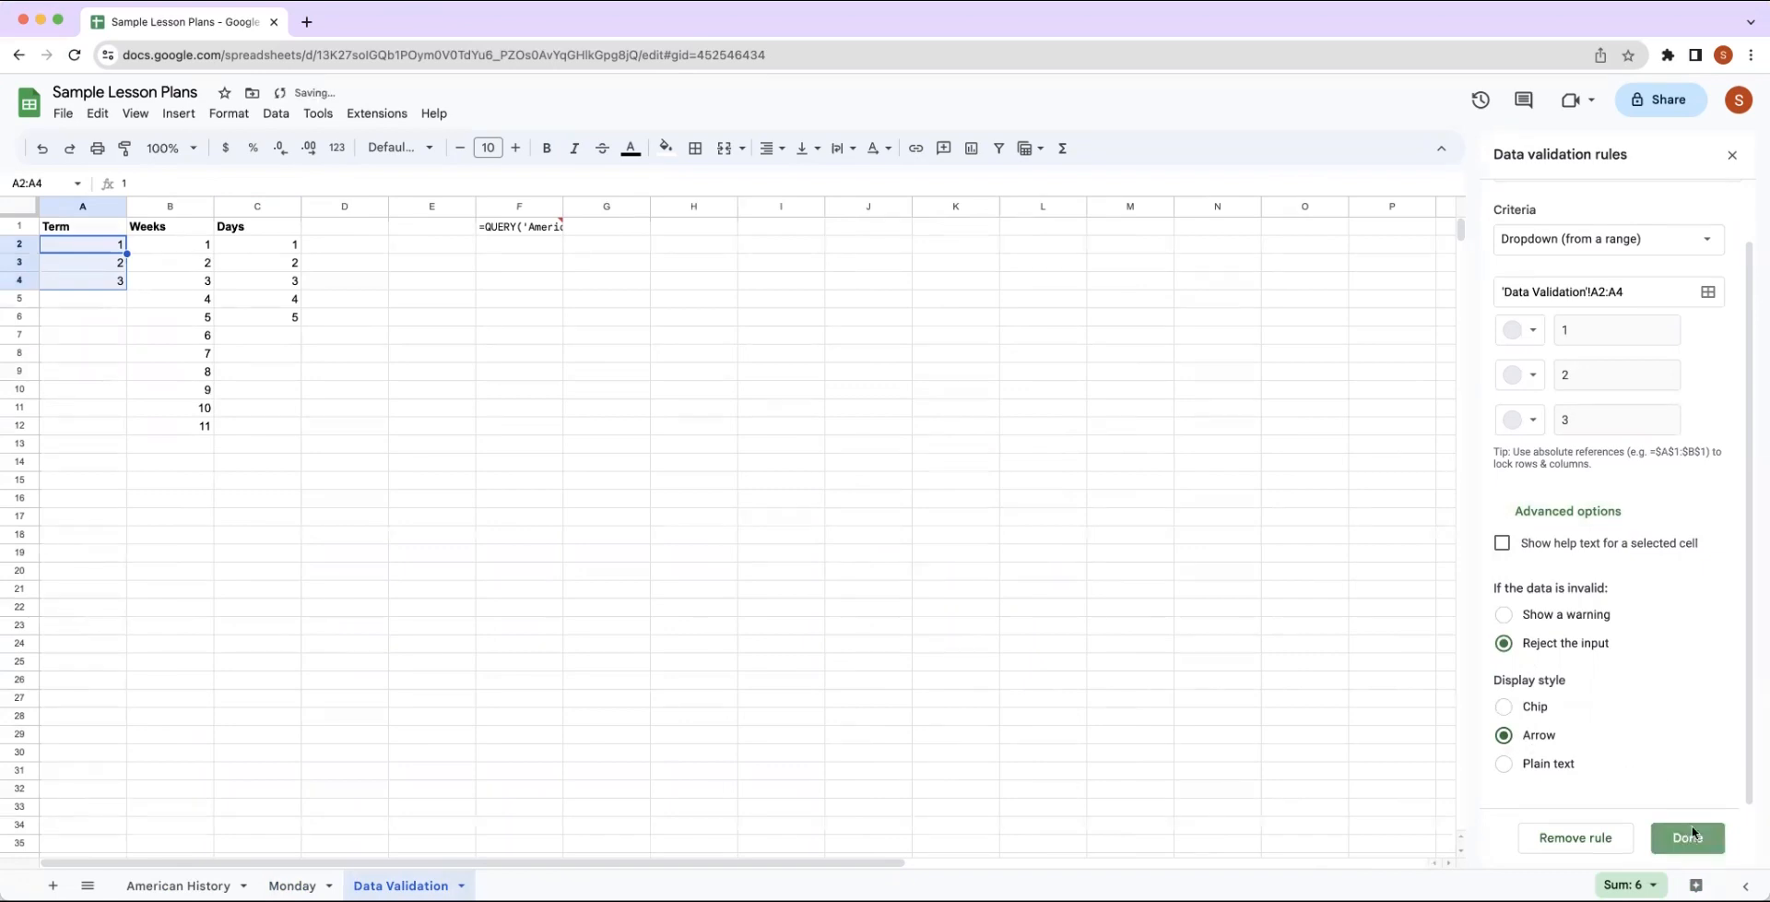
left_click(1733, 158)
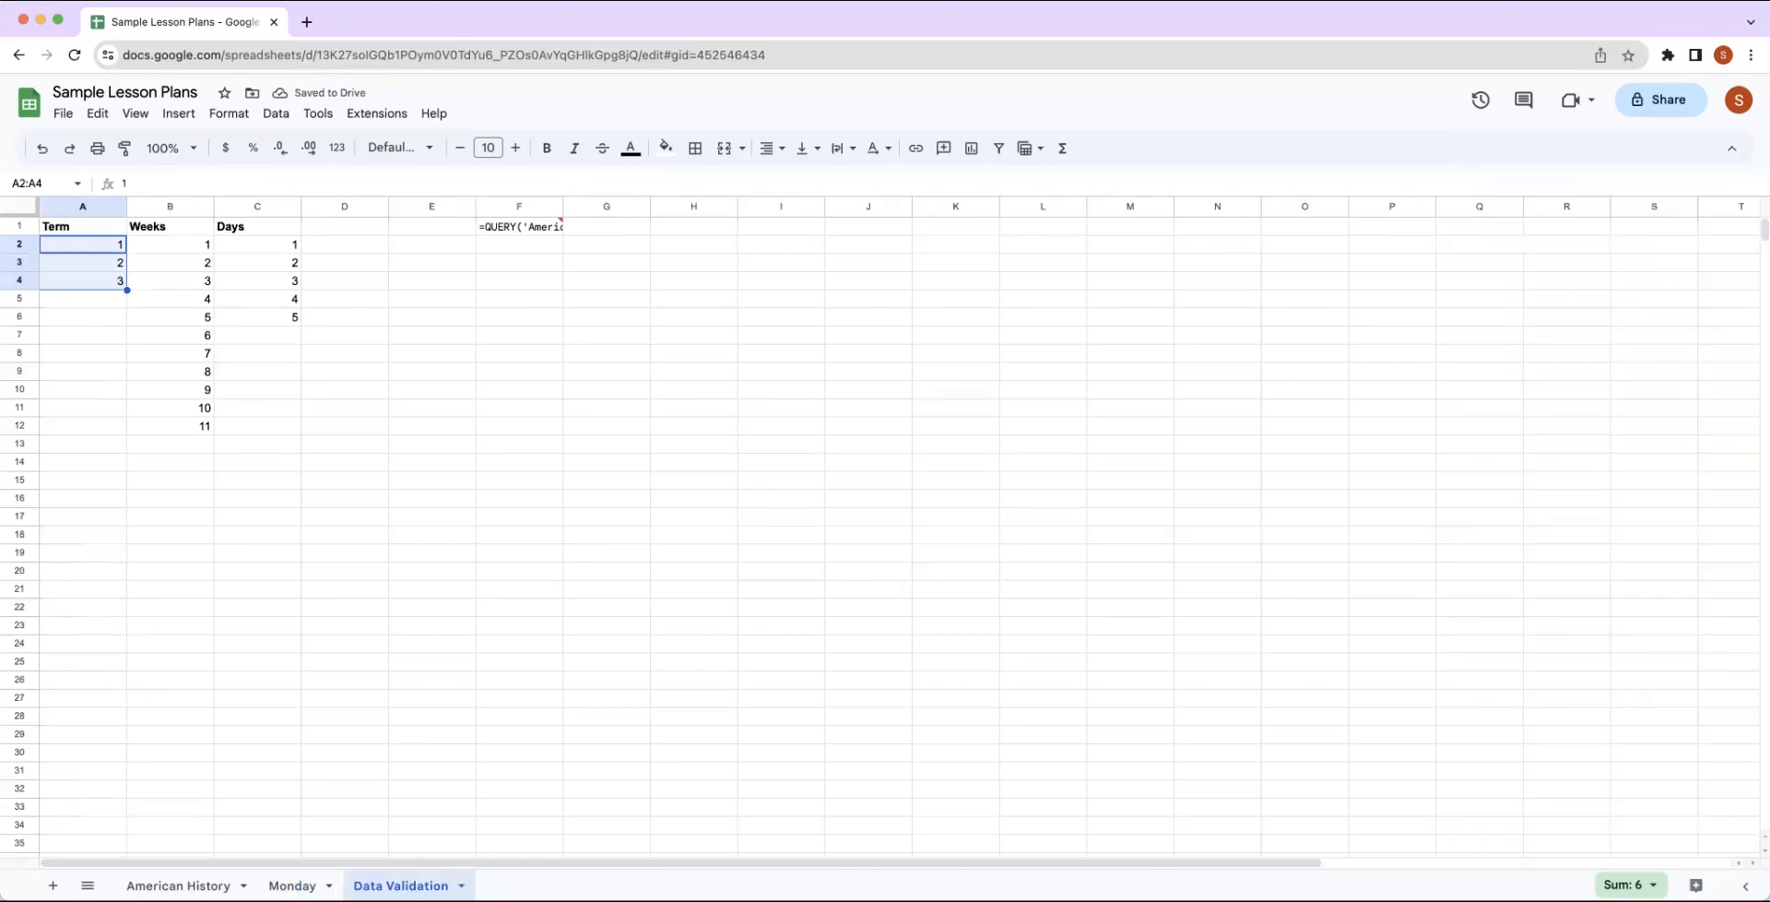
On the Monday sheet, check the options offered by the Term dropdown in A25.
left_click(291, 885)
left_click(106, 611)
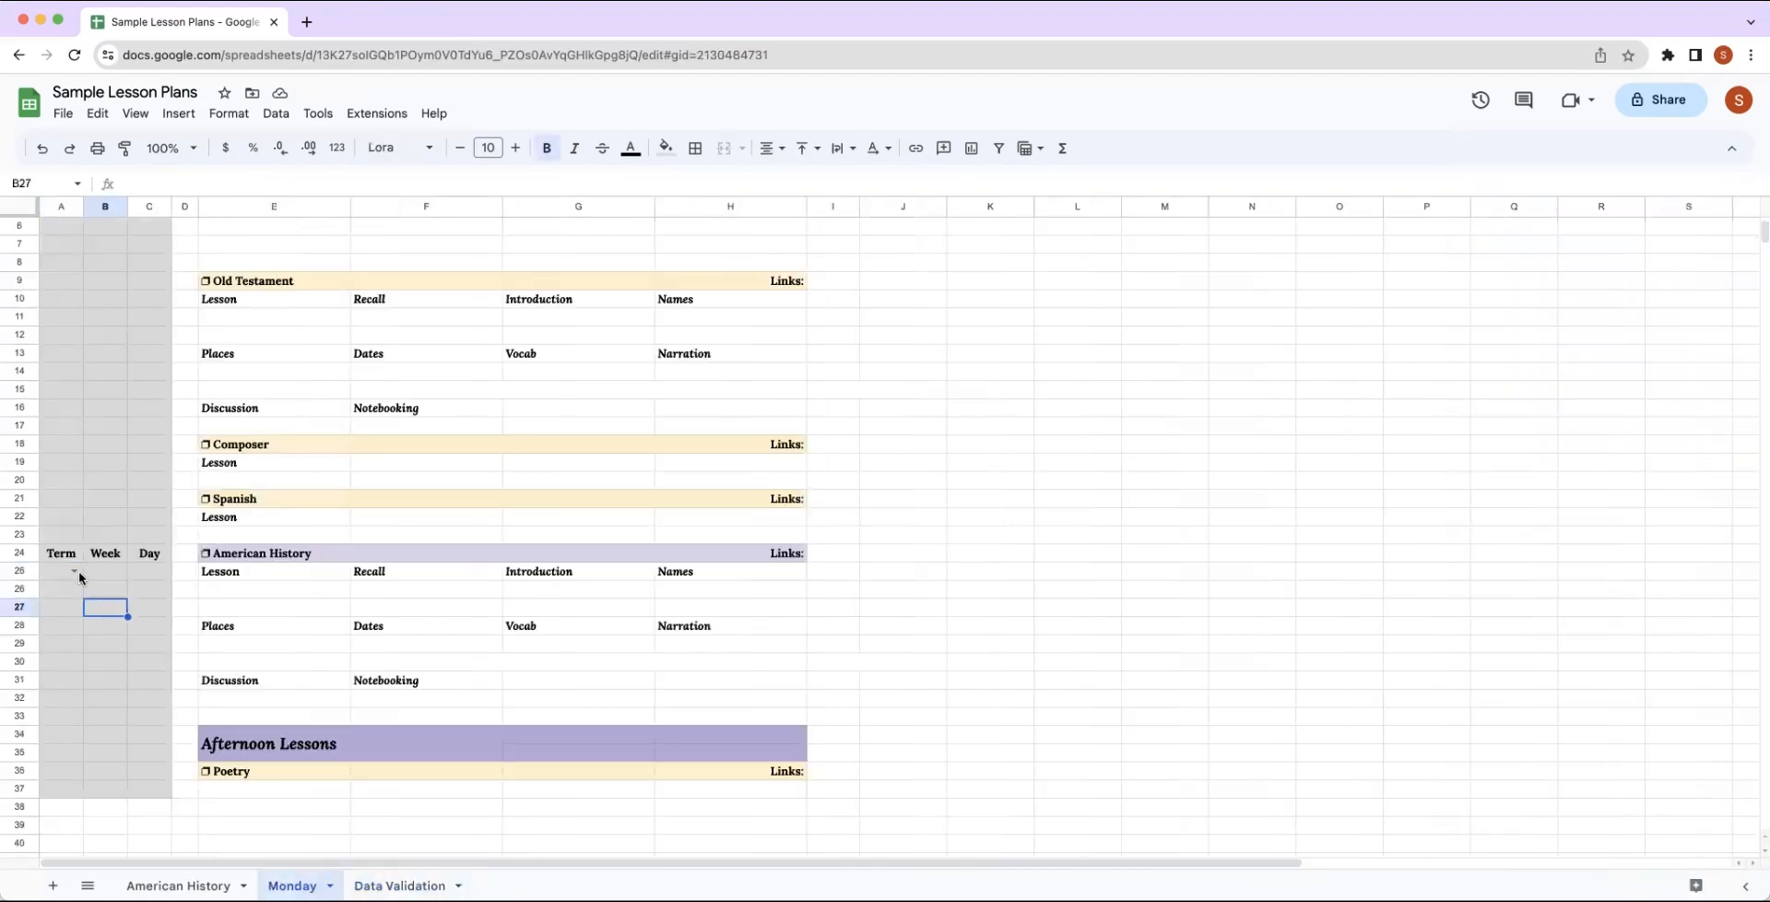
left_click(74, 572)
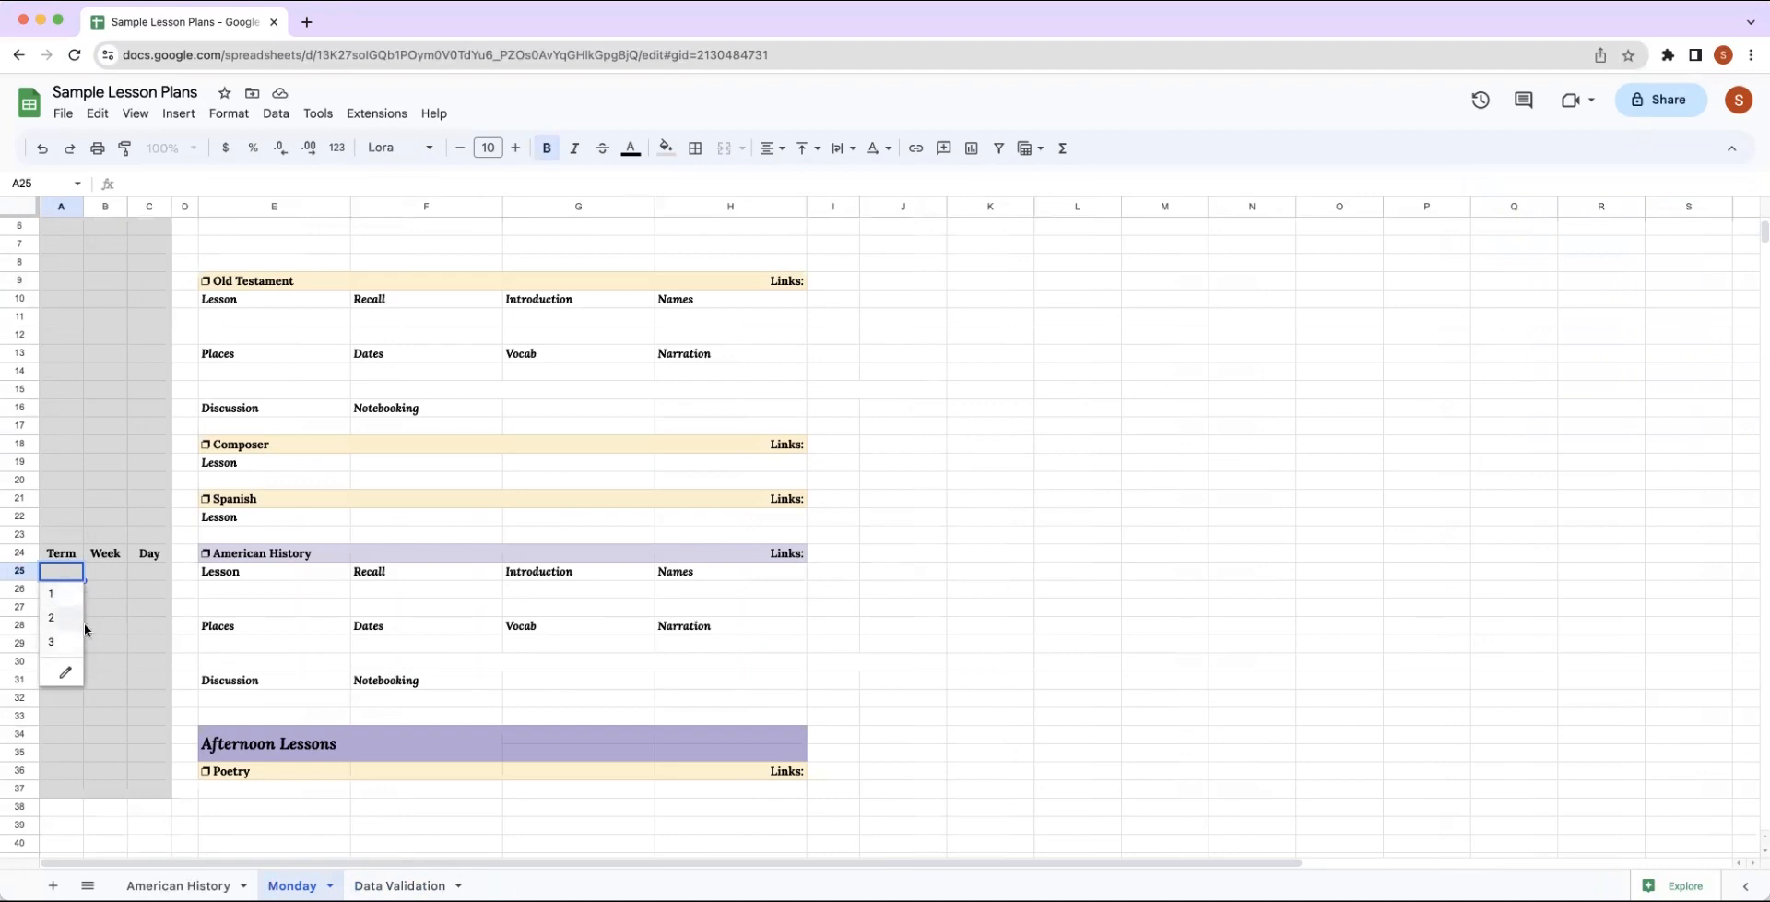
Add a data validation rule to cell B25 under the Week header, using the Dropdown (from a range) criteria.
left_click(113, 572)
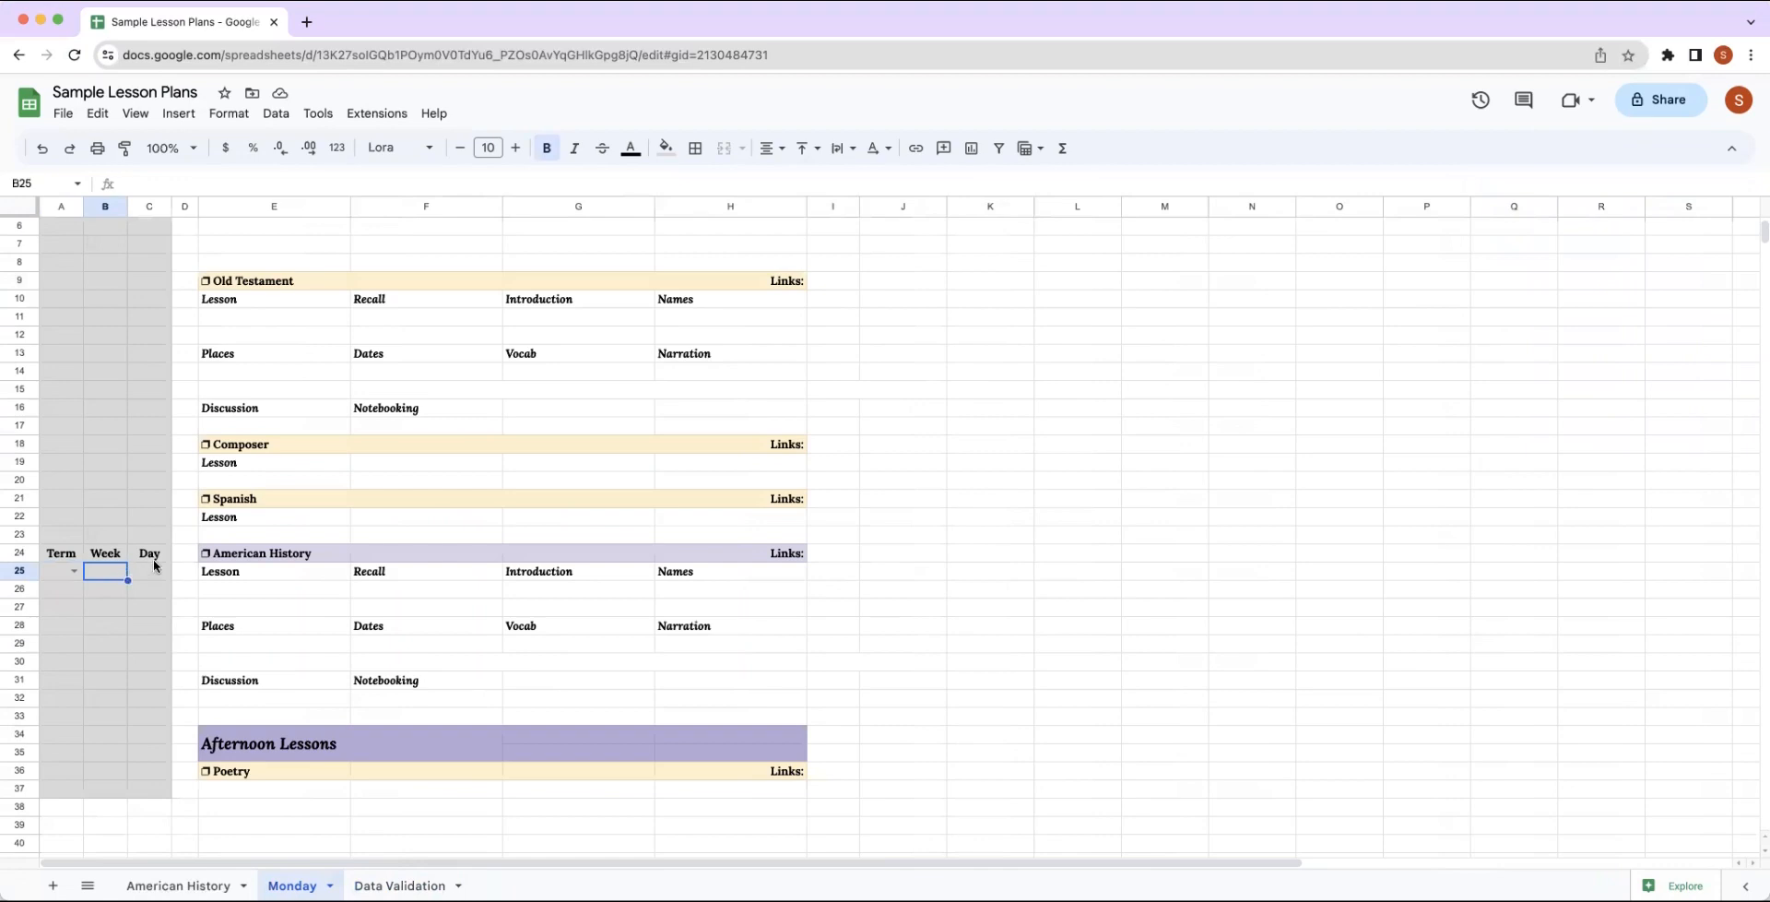
left_click(276, 112)
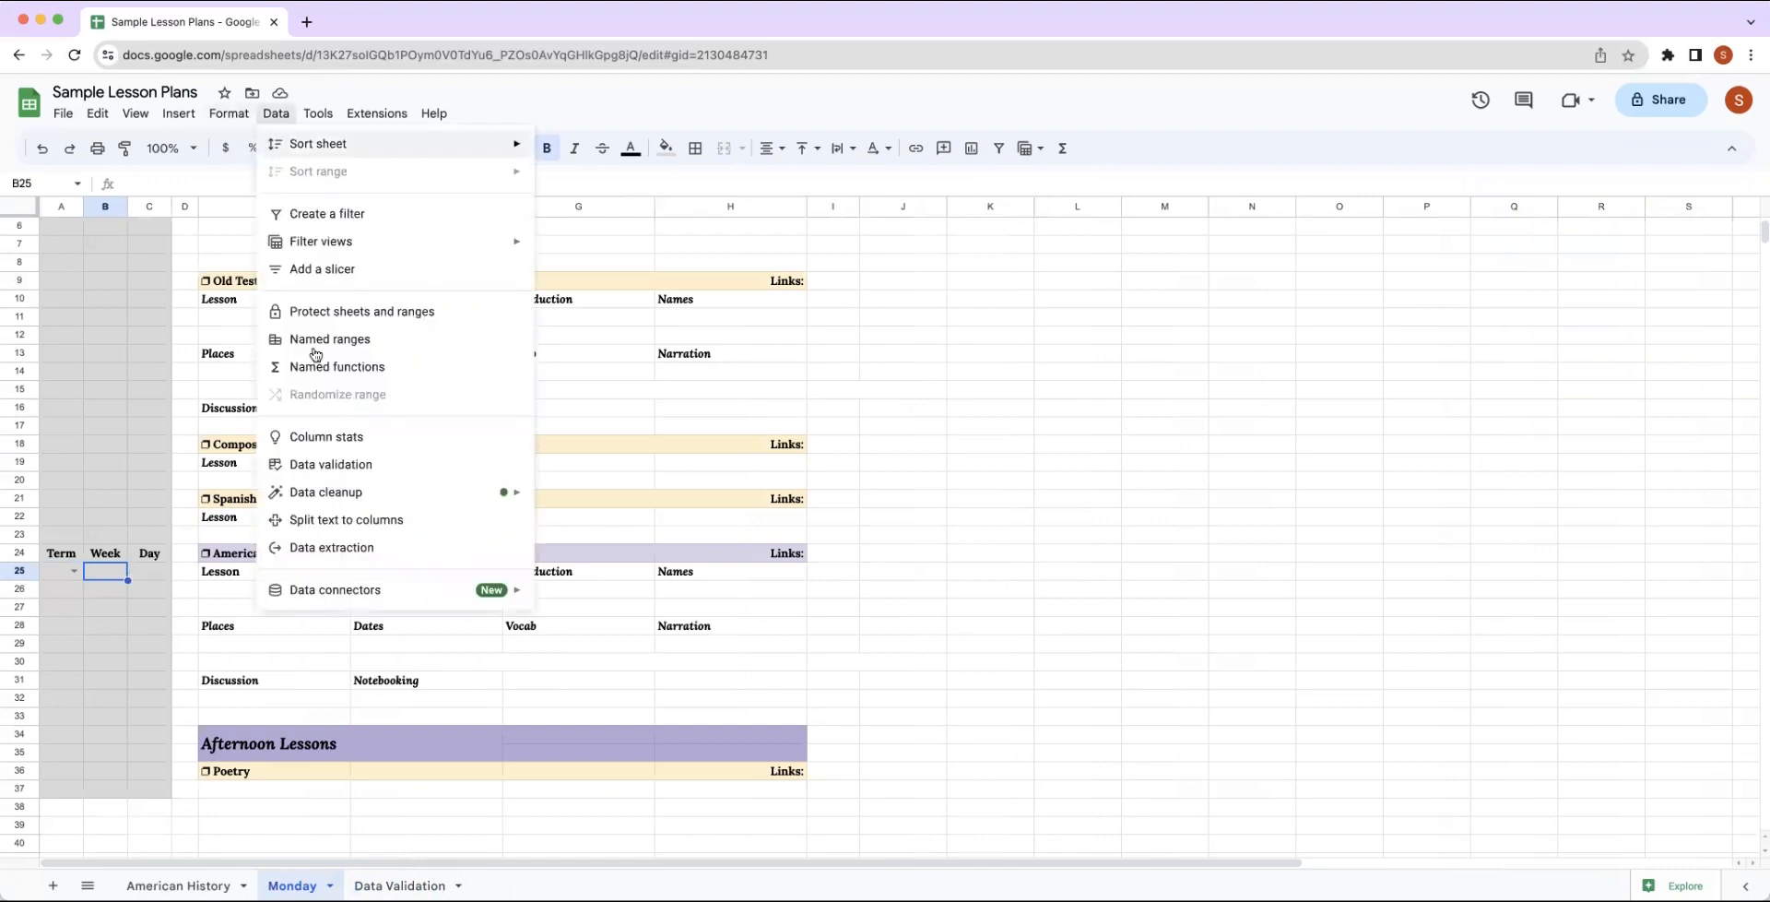
left_click(324, 472)
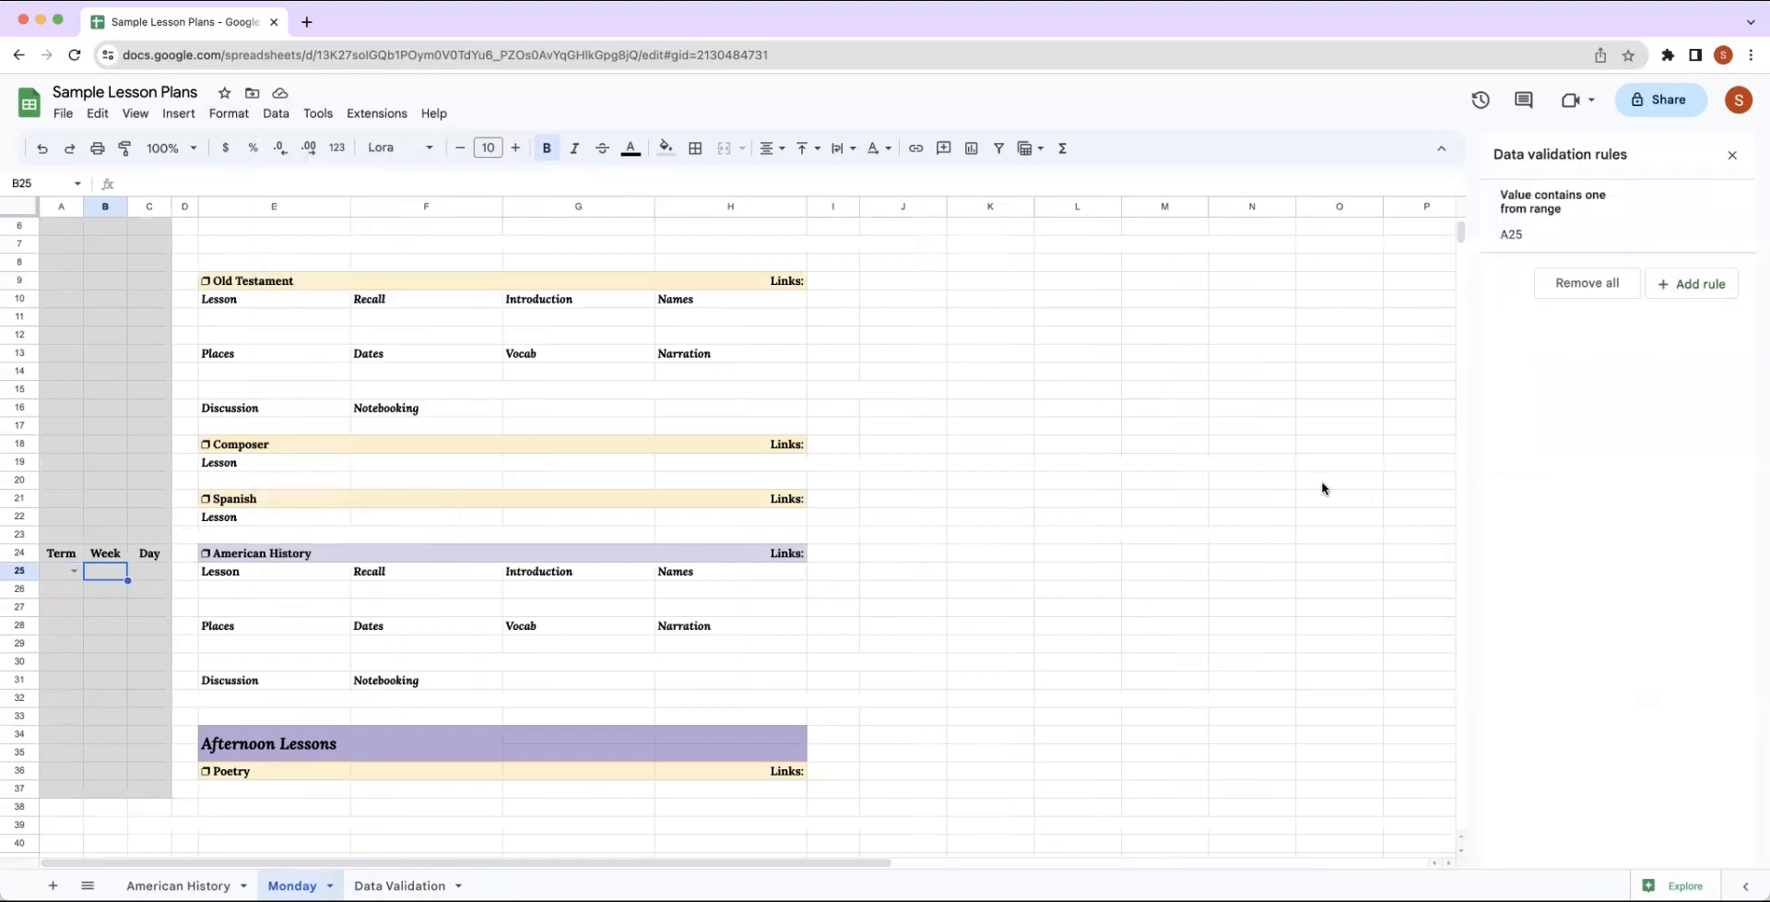
left_click(1691, 284)
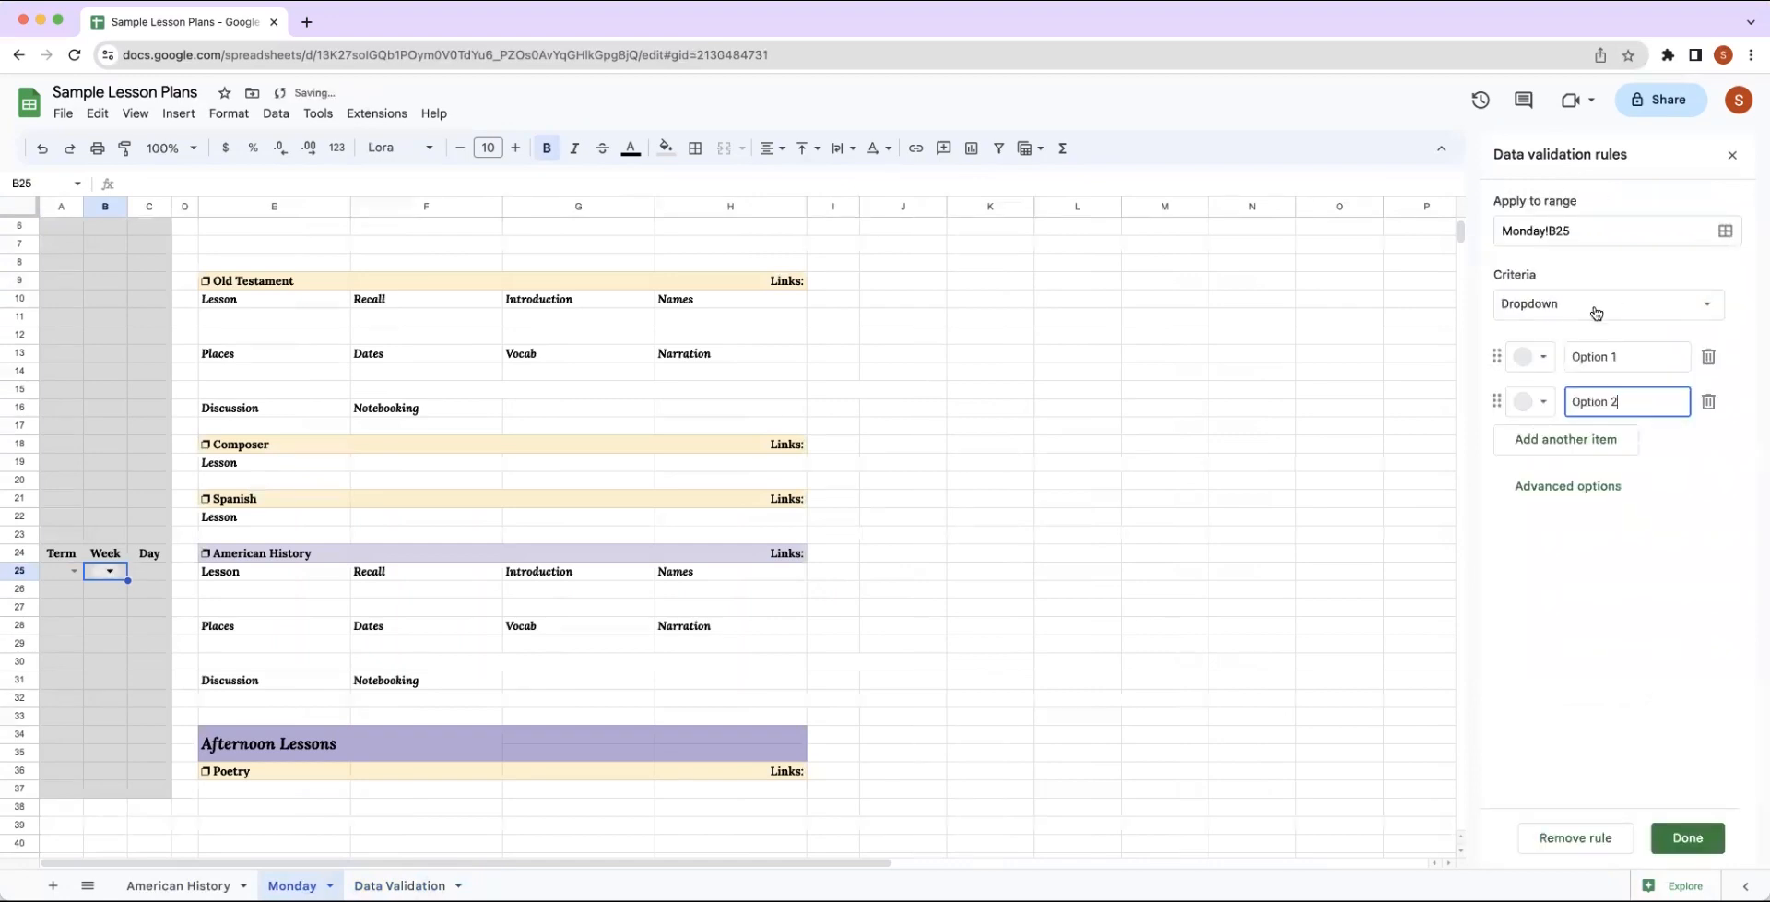
left_click(1595, 310)
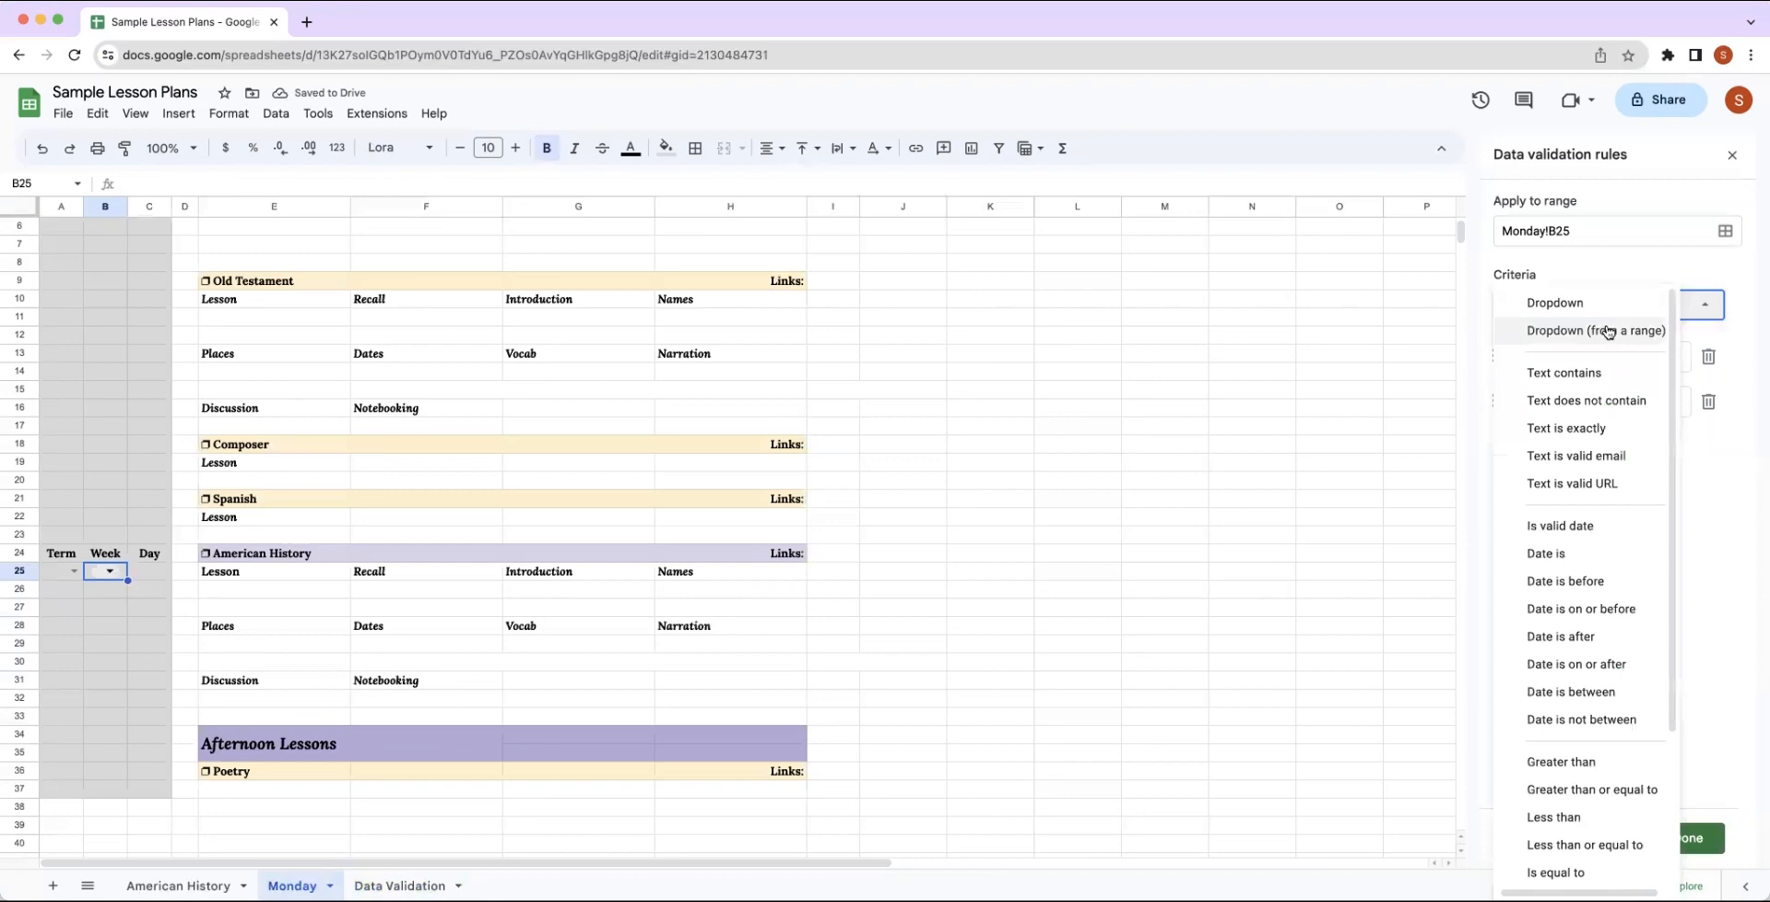
left_click(1606, 333)
Set the Week dropdown's source range to the week numbers in 'Data Validation'!B2:B12.
left_click(1708, 358)
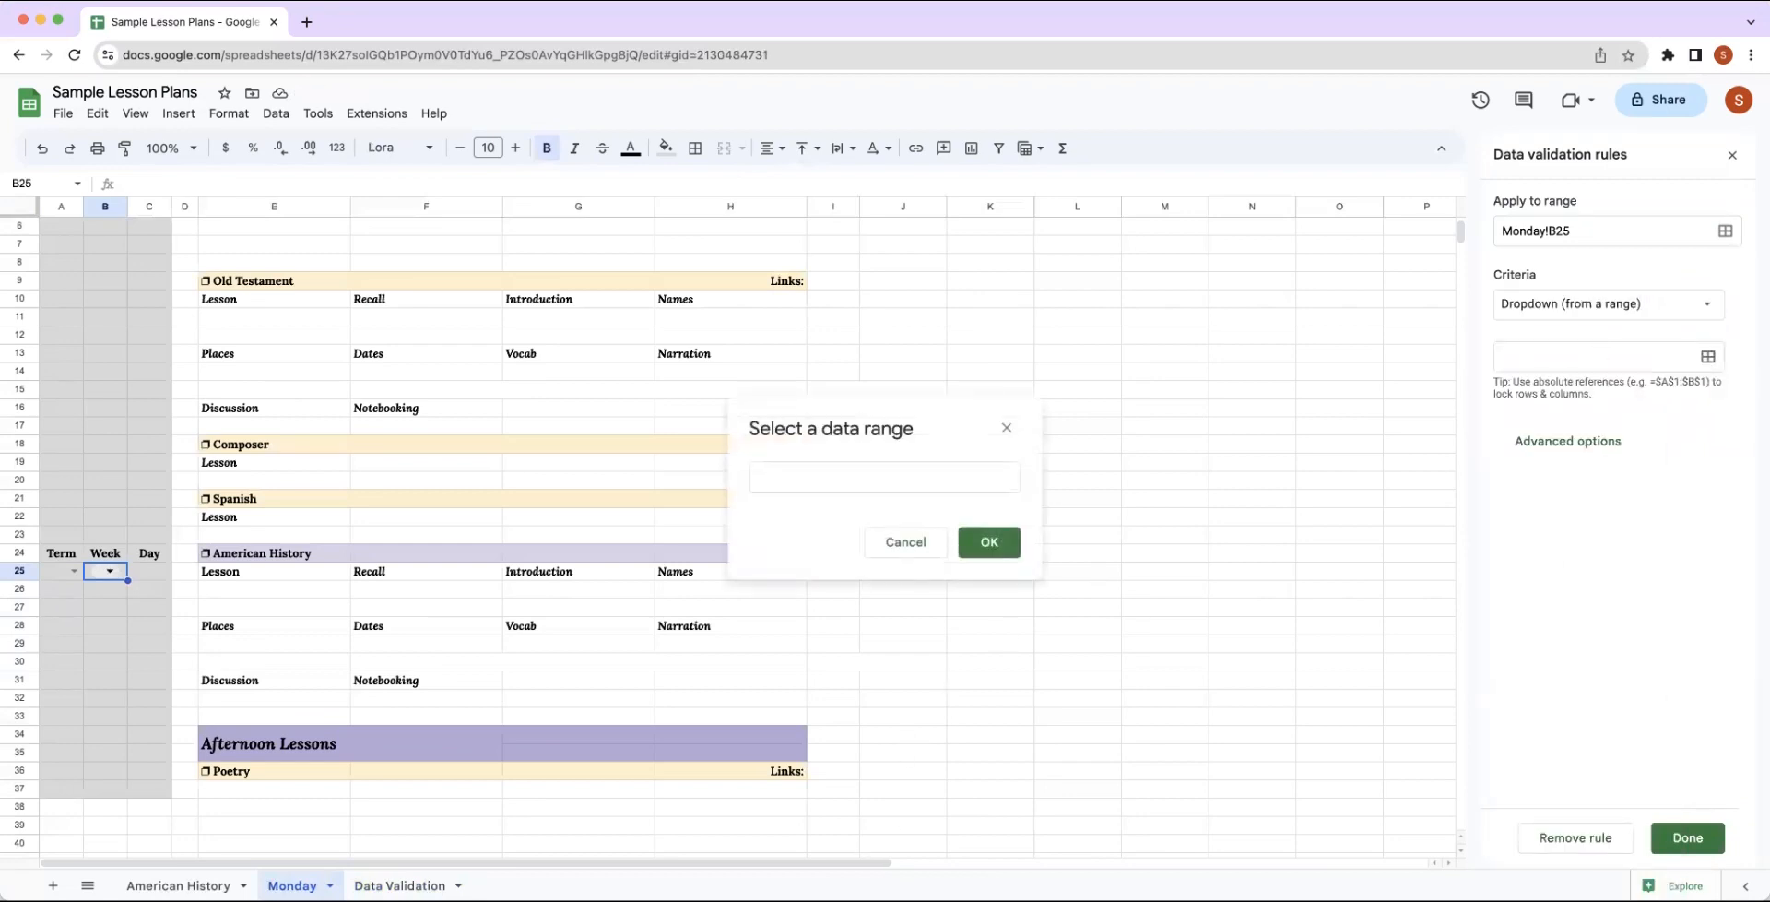
left_click(399, 885)
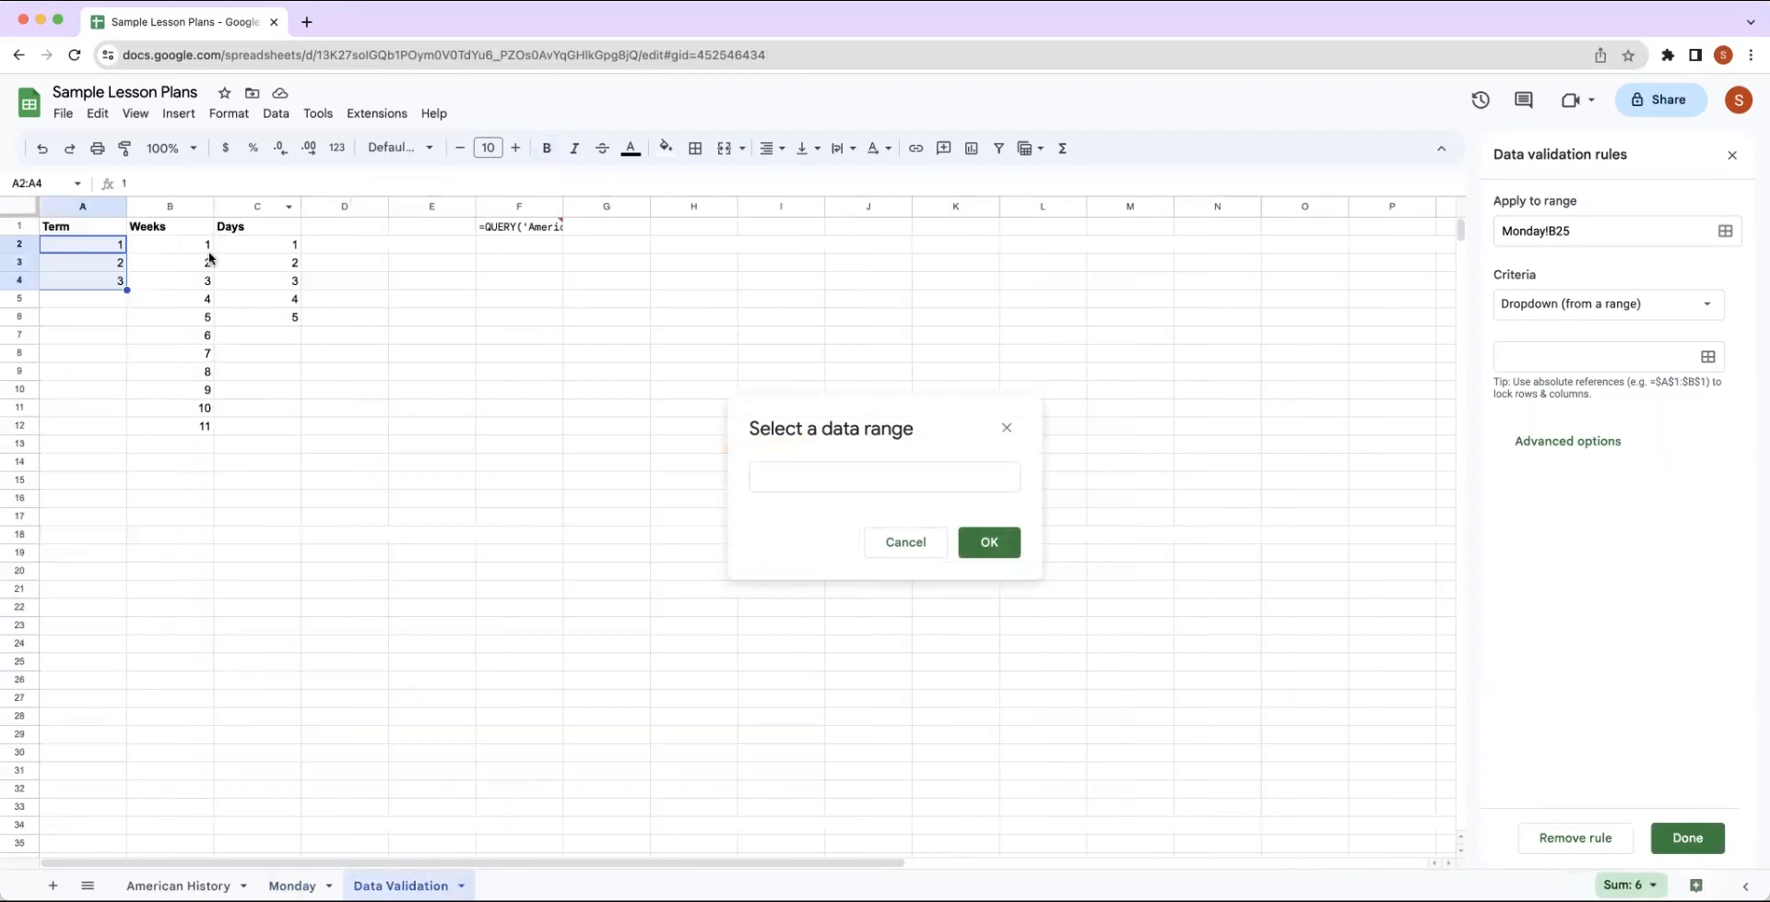
left_click_drag(195, 245, 190, 421)
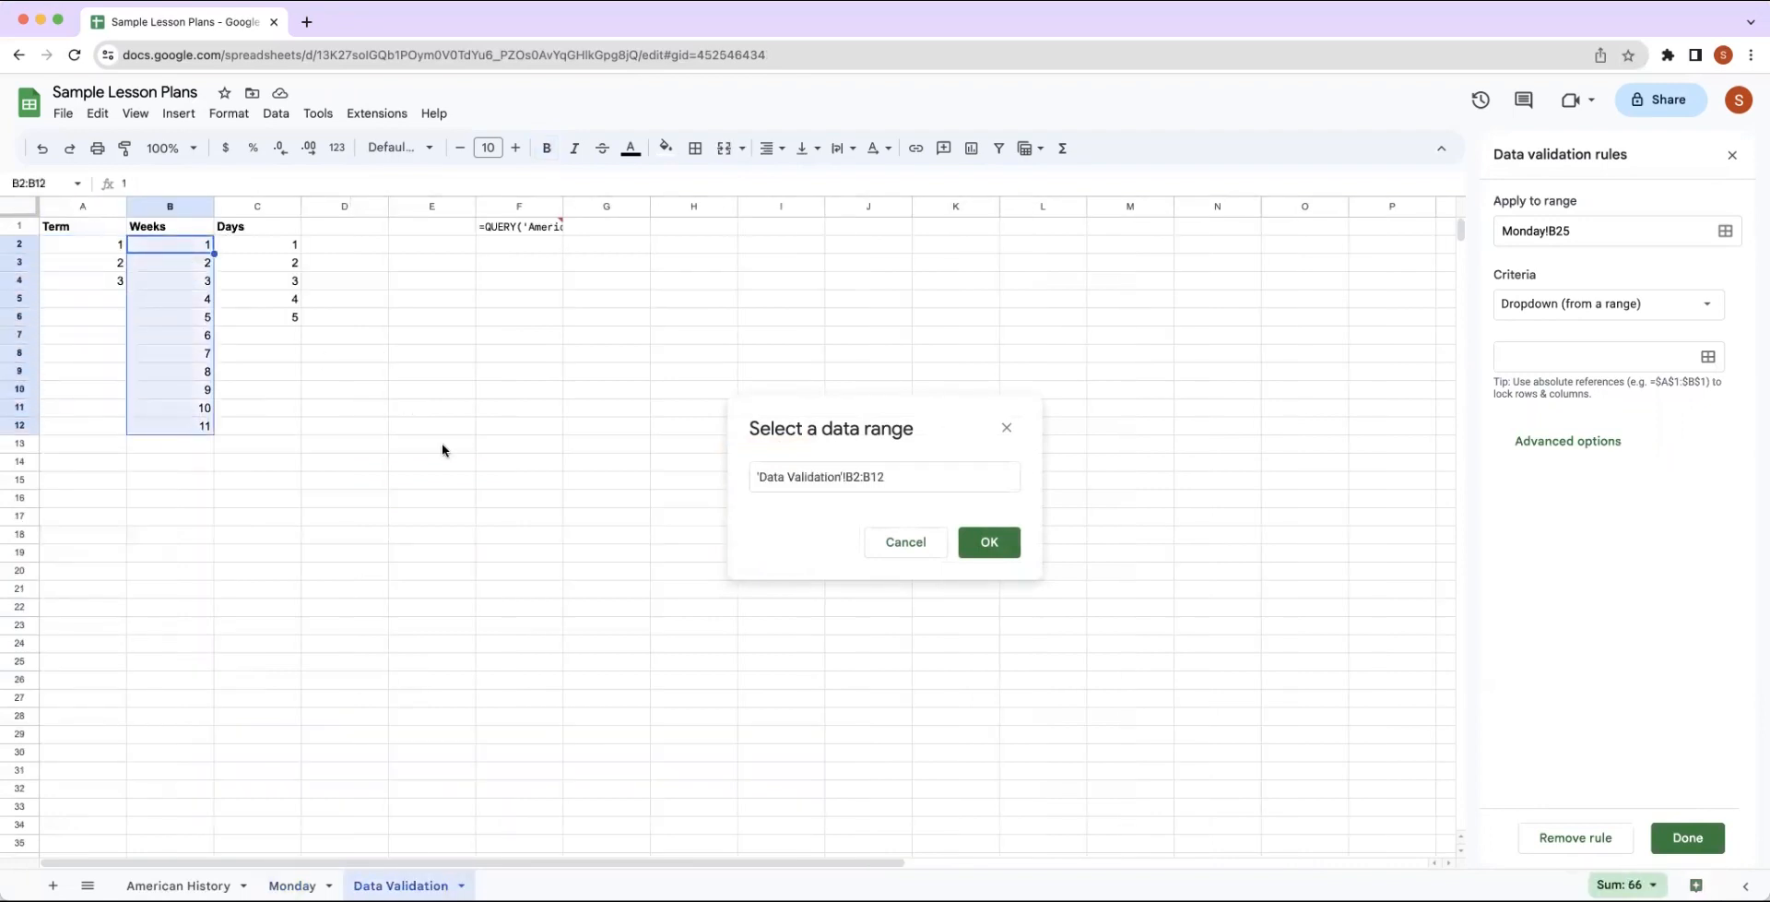
left_click(979, 544)
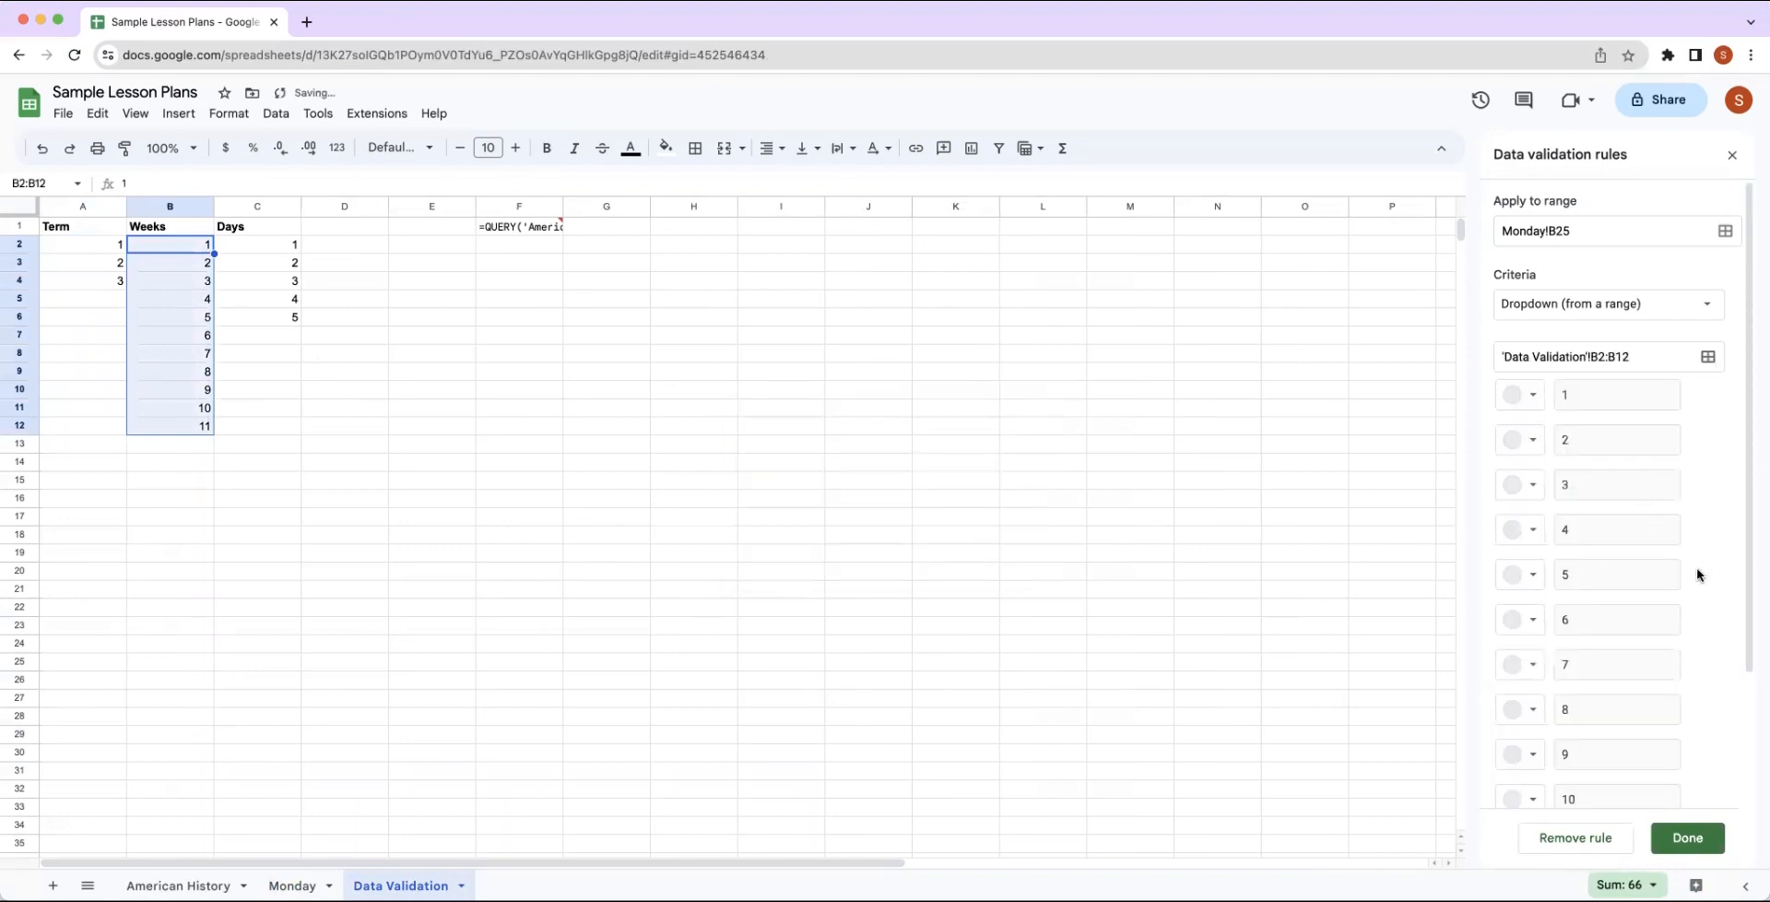
Save the Week rule with the Arrow display style and check the dropdown's options in B25 of the Monday sheet.
scroll(1698, 570, "down", 2)
left_click(1582, 766)
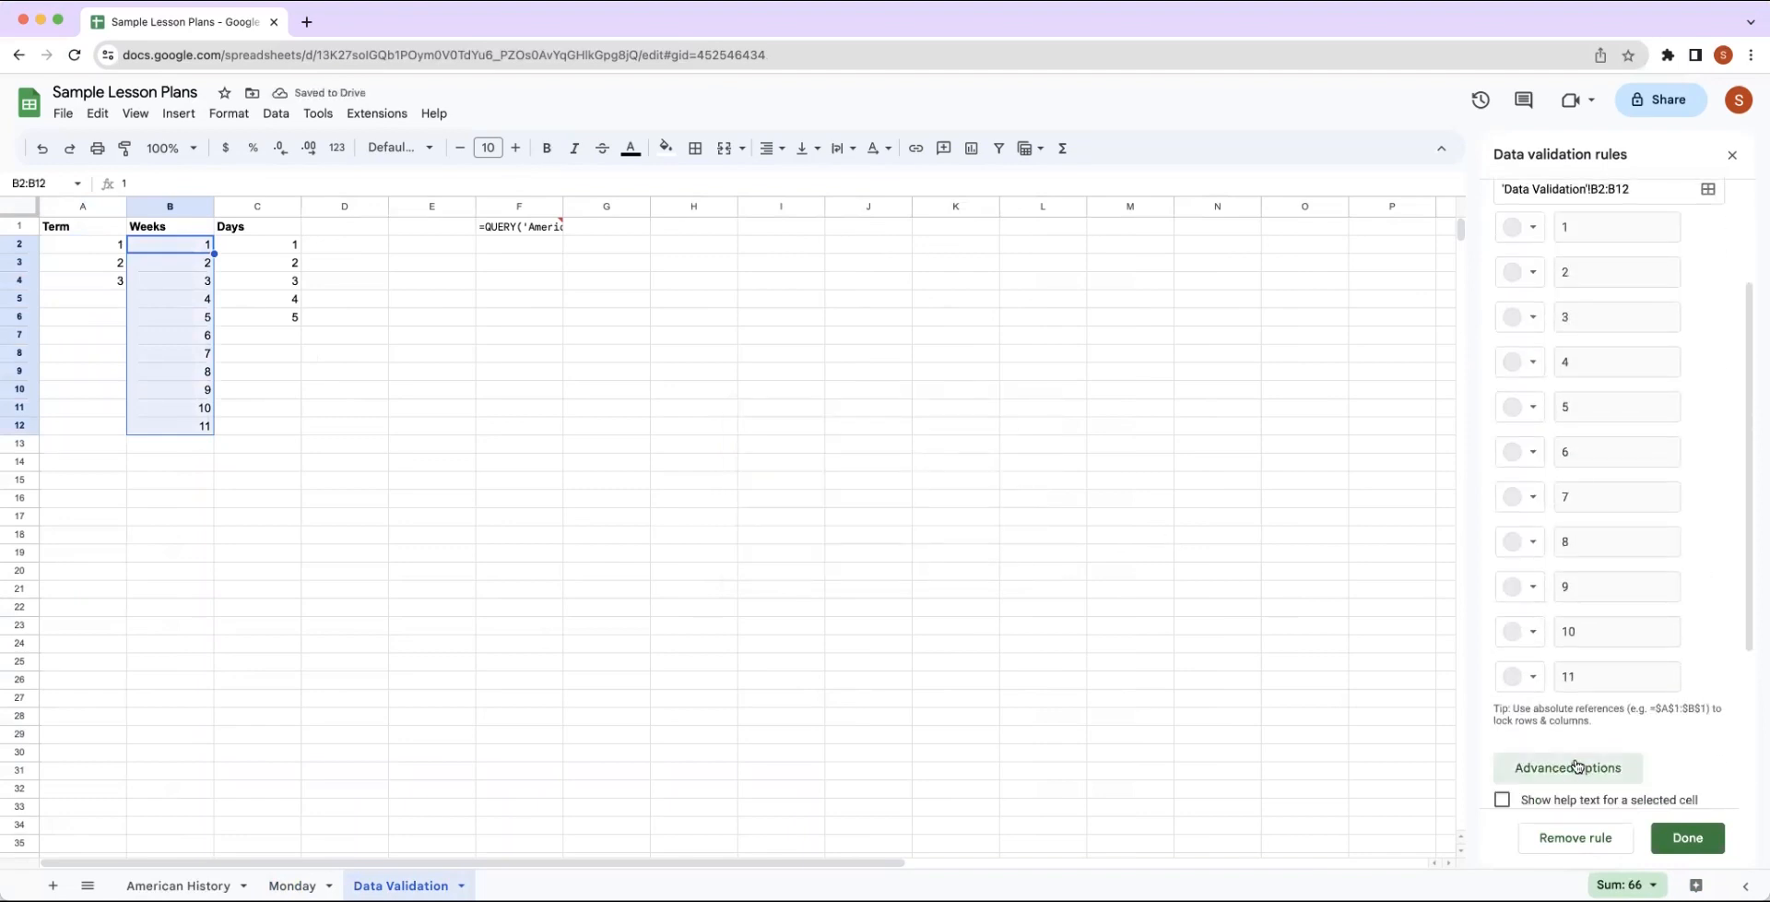
scroll(1701, 760, "down", 3)
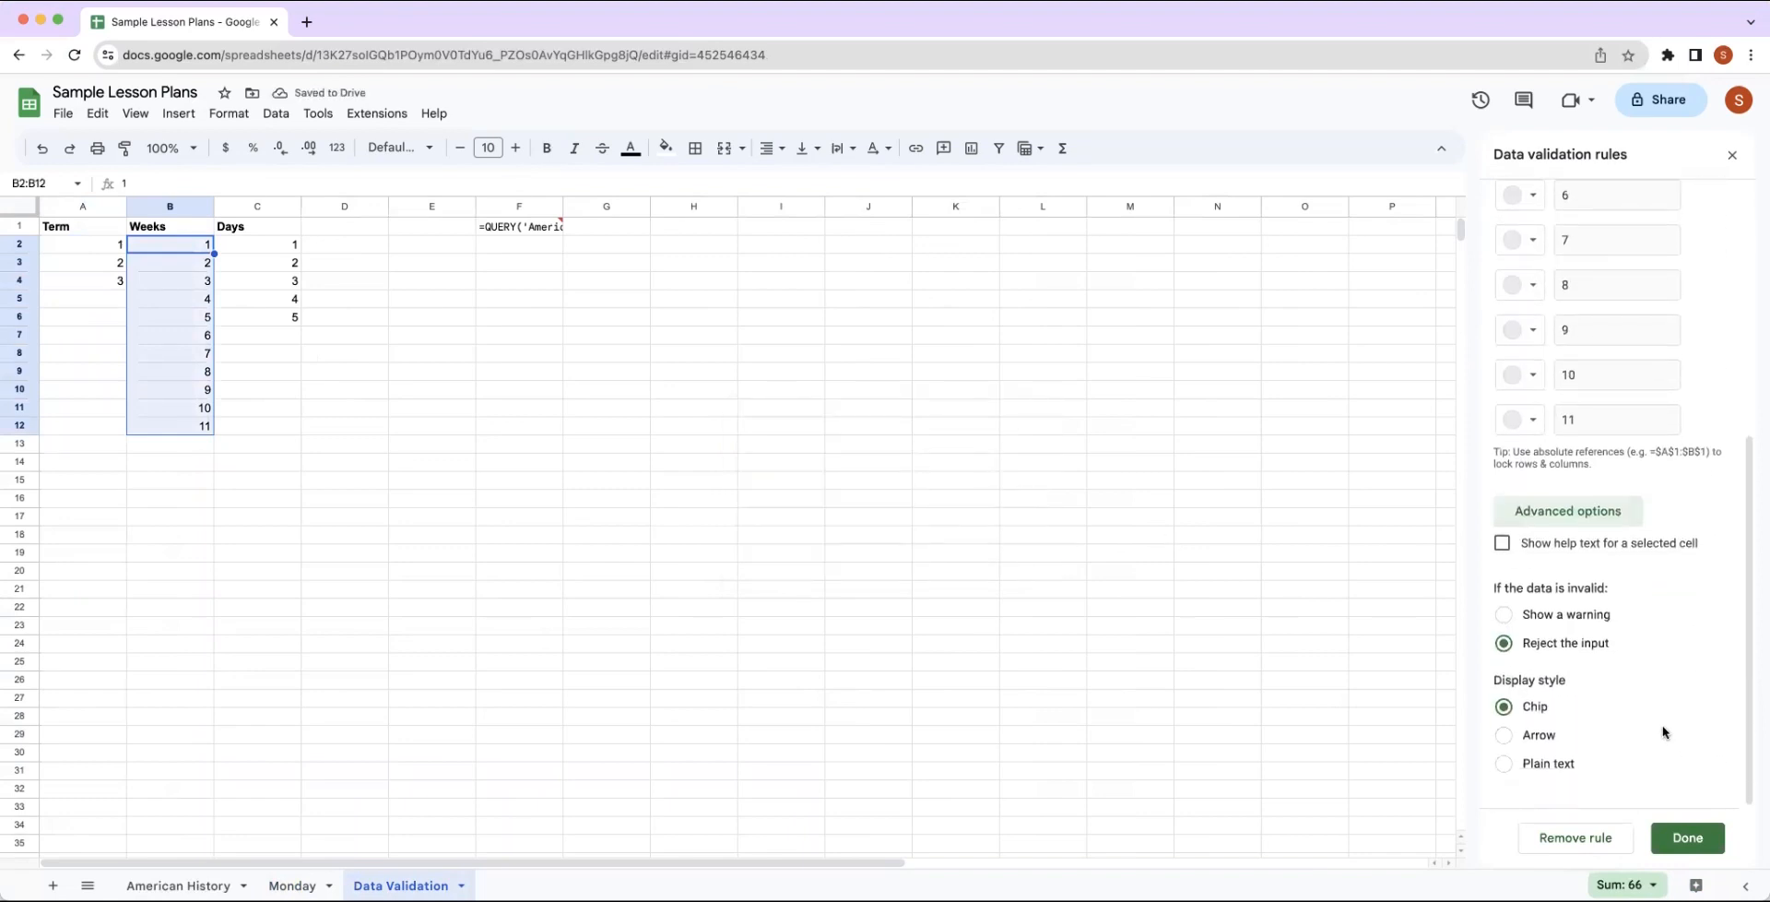
left_click(1506, 738)
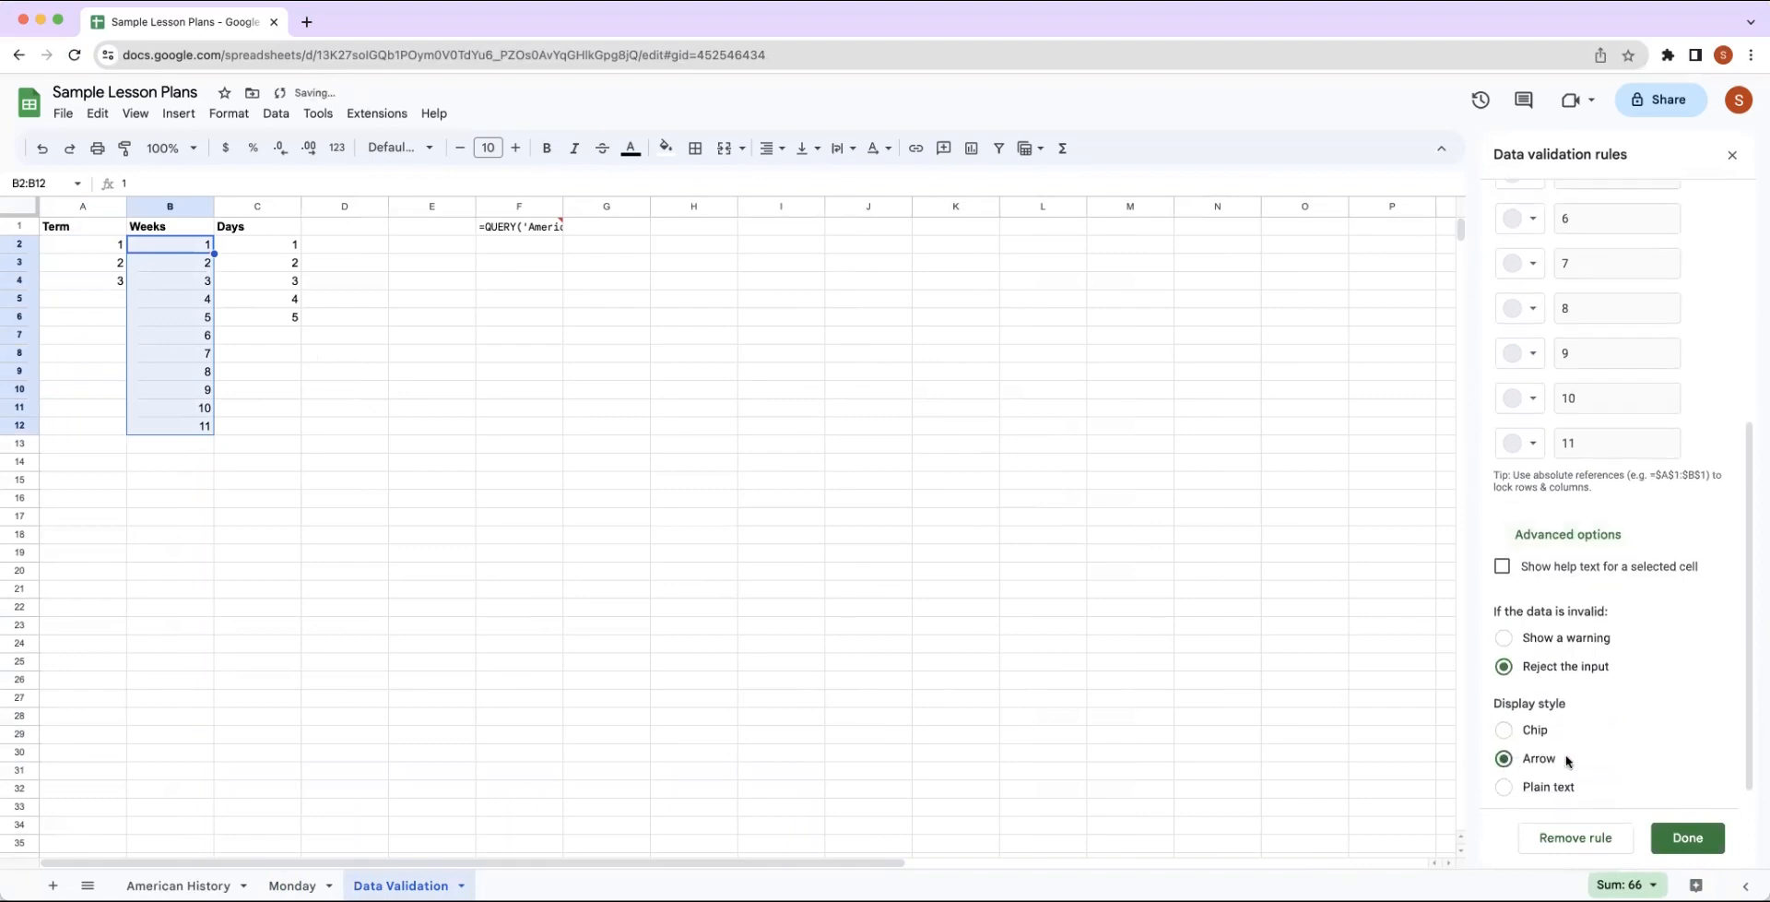
left_click(1688, 838)
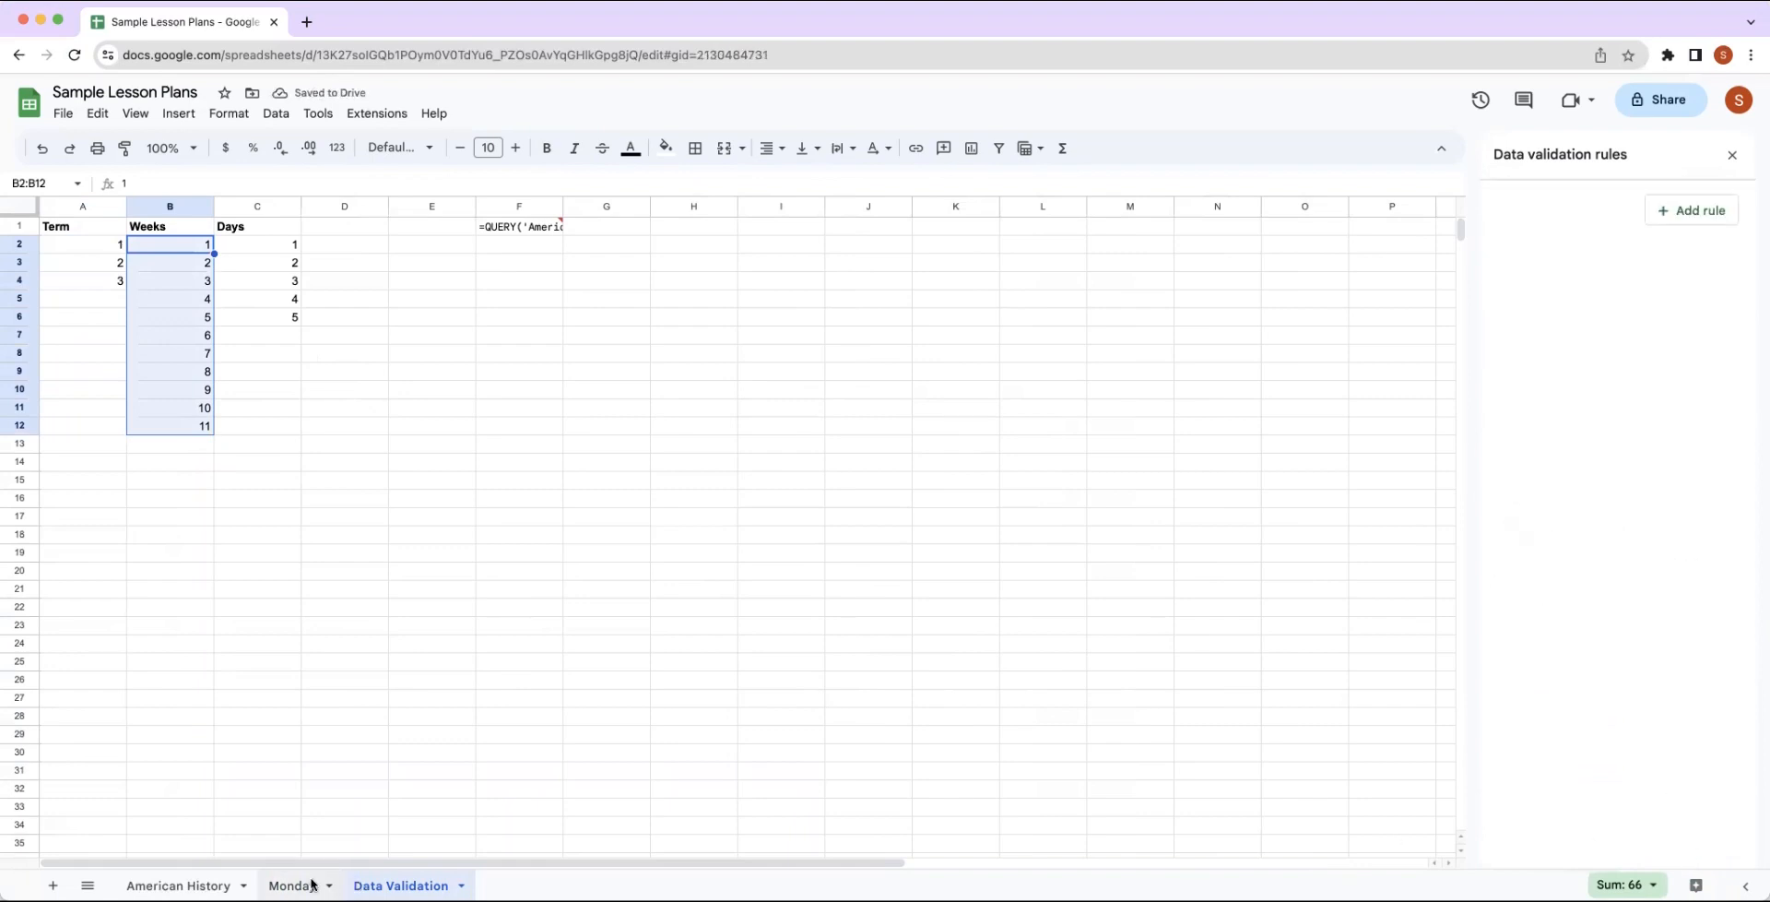
left_click(311, 885)
left_click(118, 572)
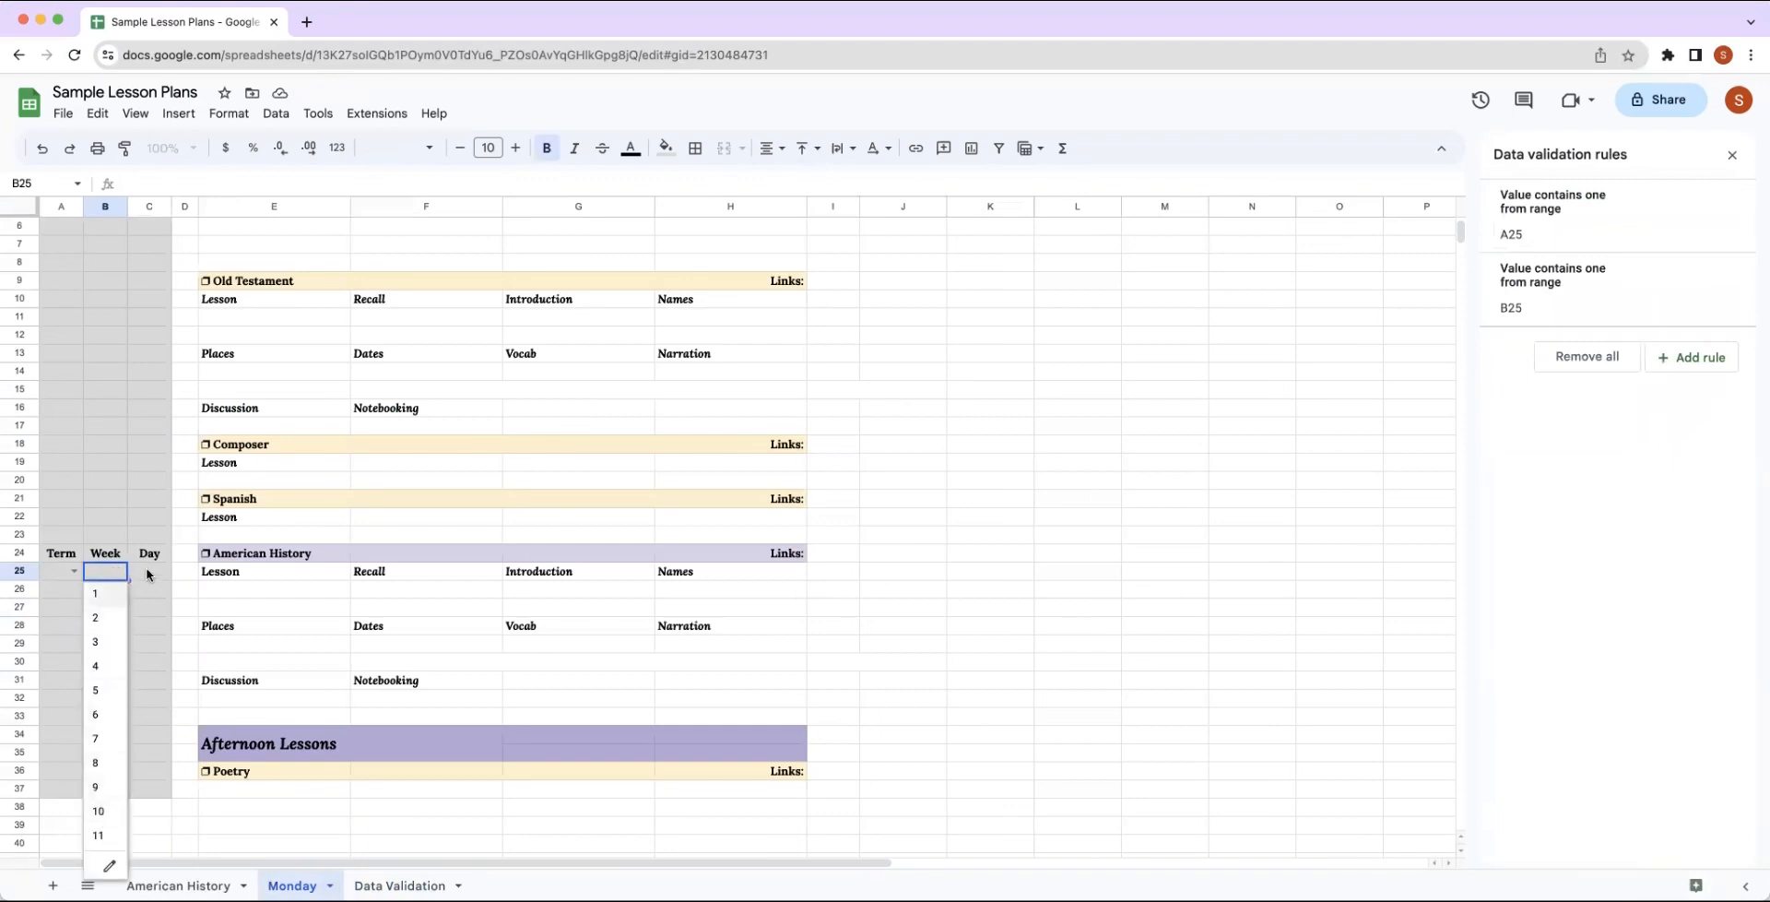
Add a data validation rule to cell C25 under the Day header, using the Dropdown (from a range) criteria.
left_click(152, 572)
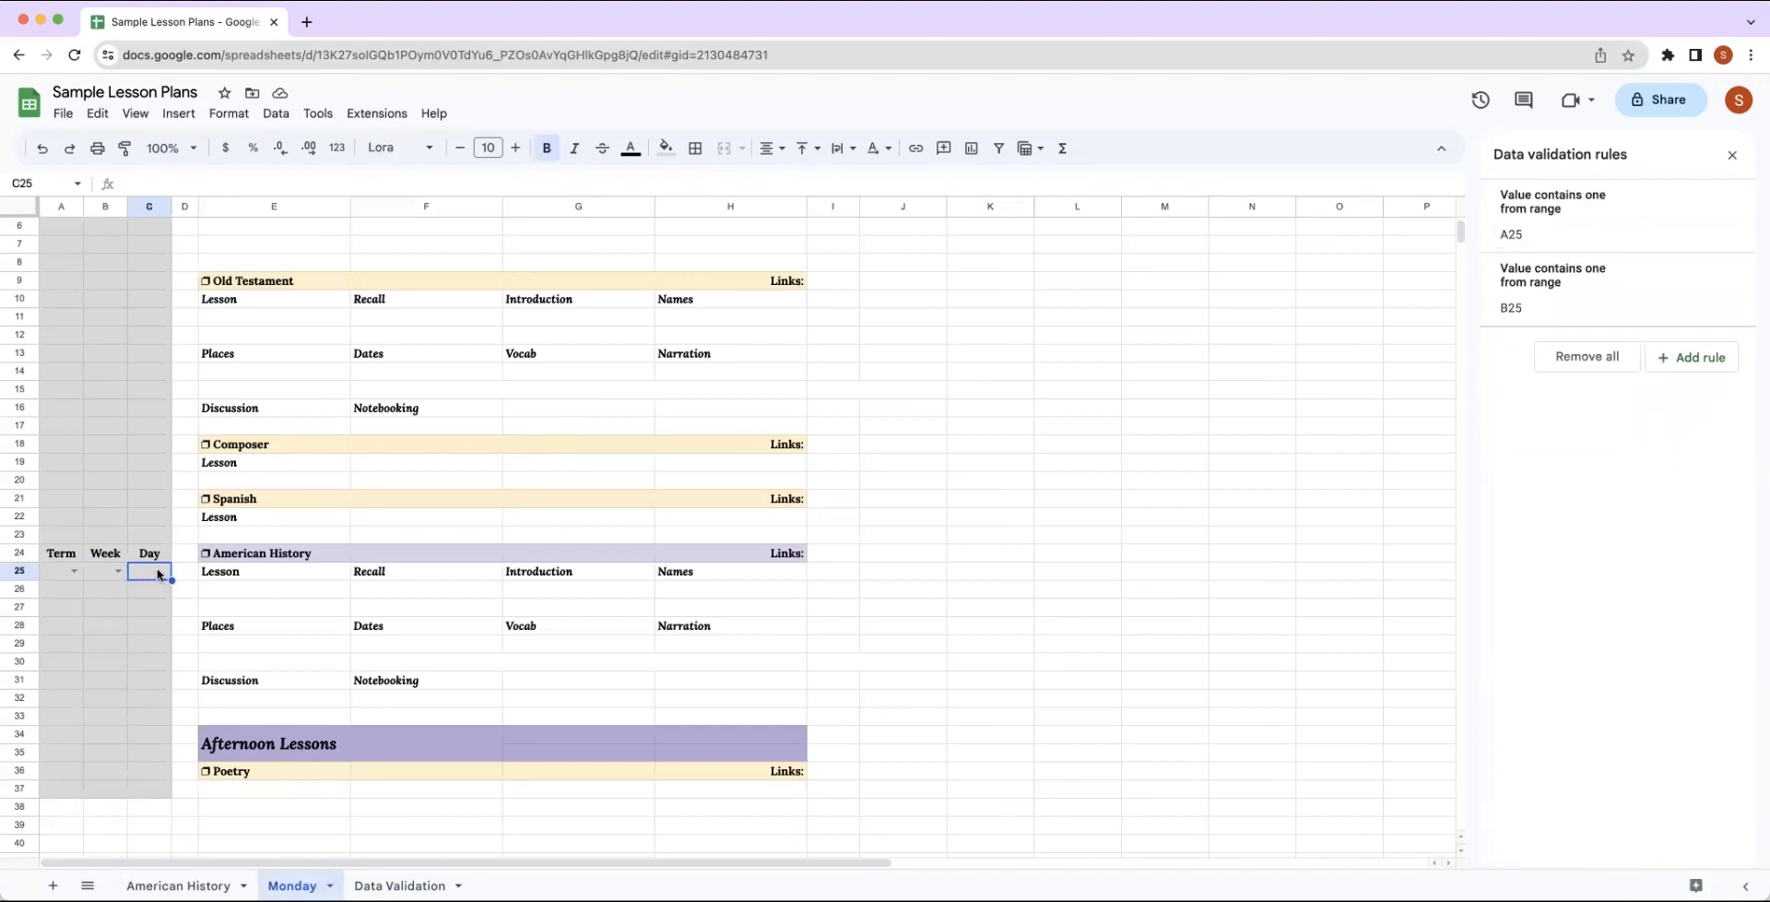
left_click(277, 114)
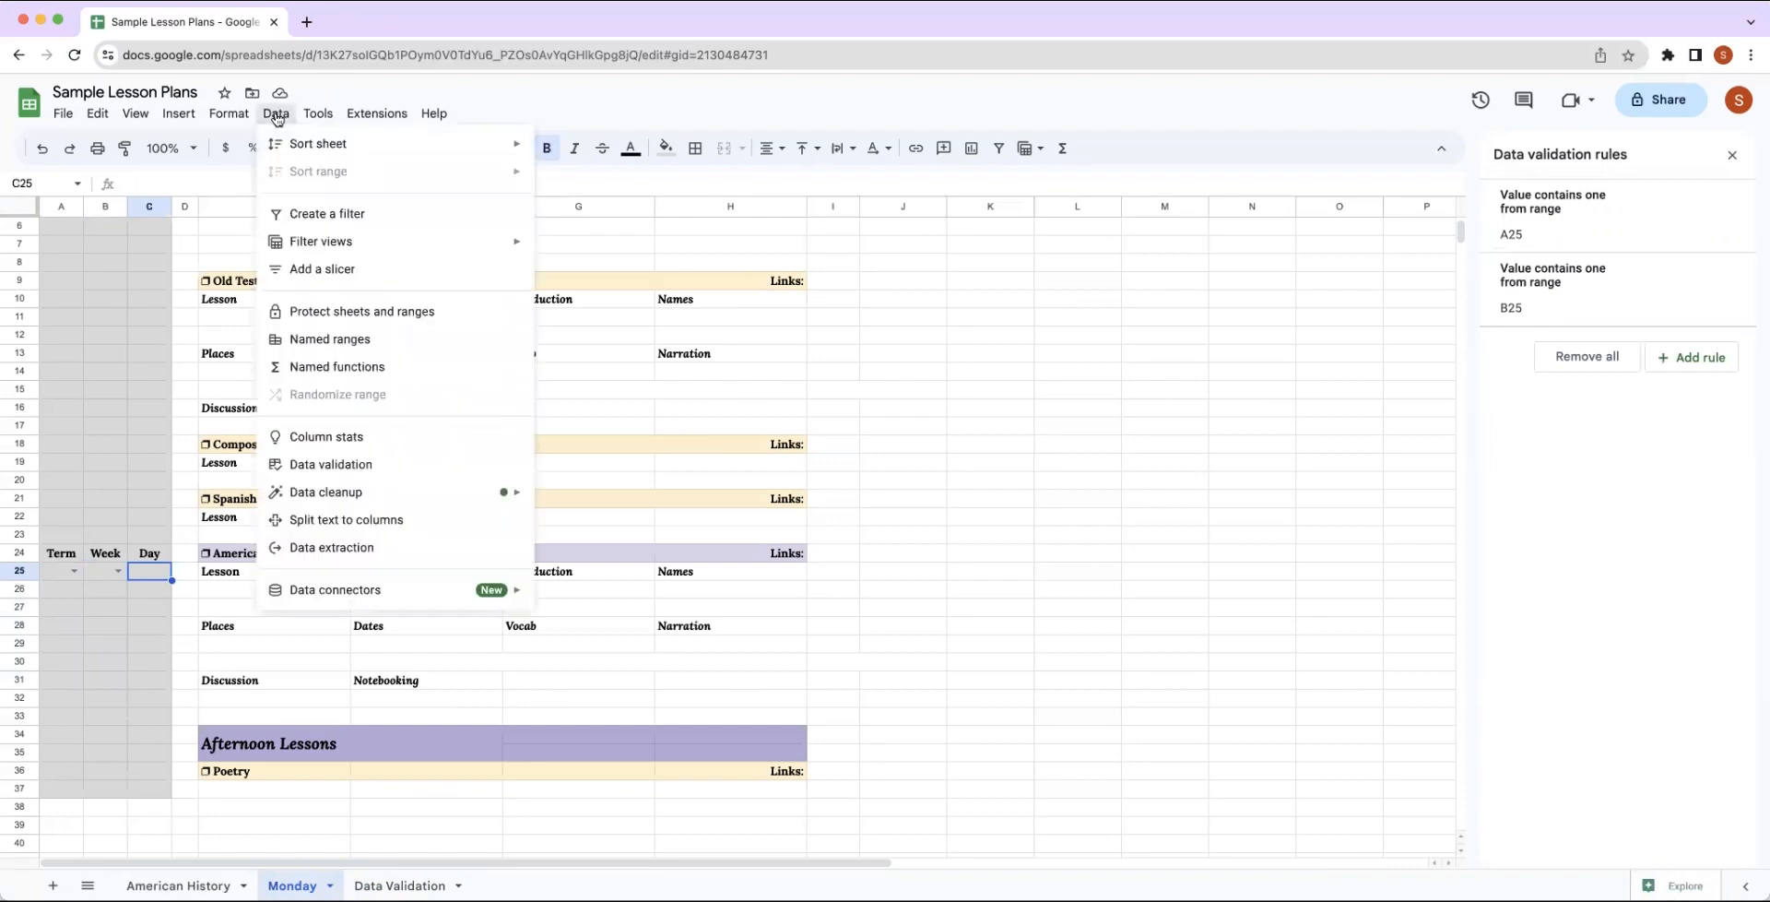
left_click(323, 465)
left_click(1702, 364)
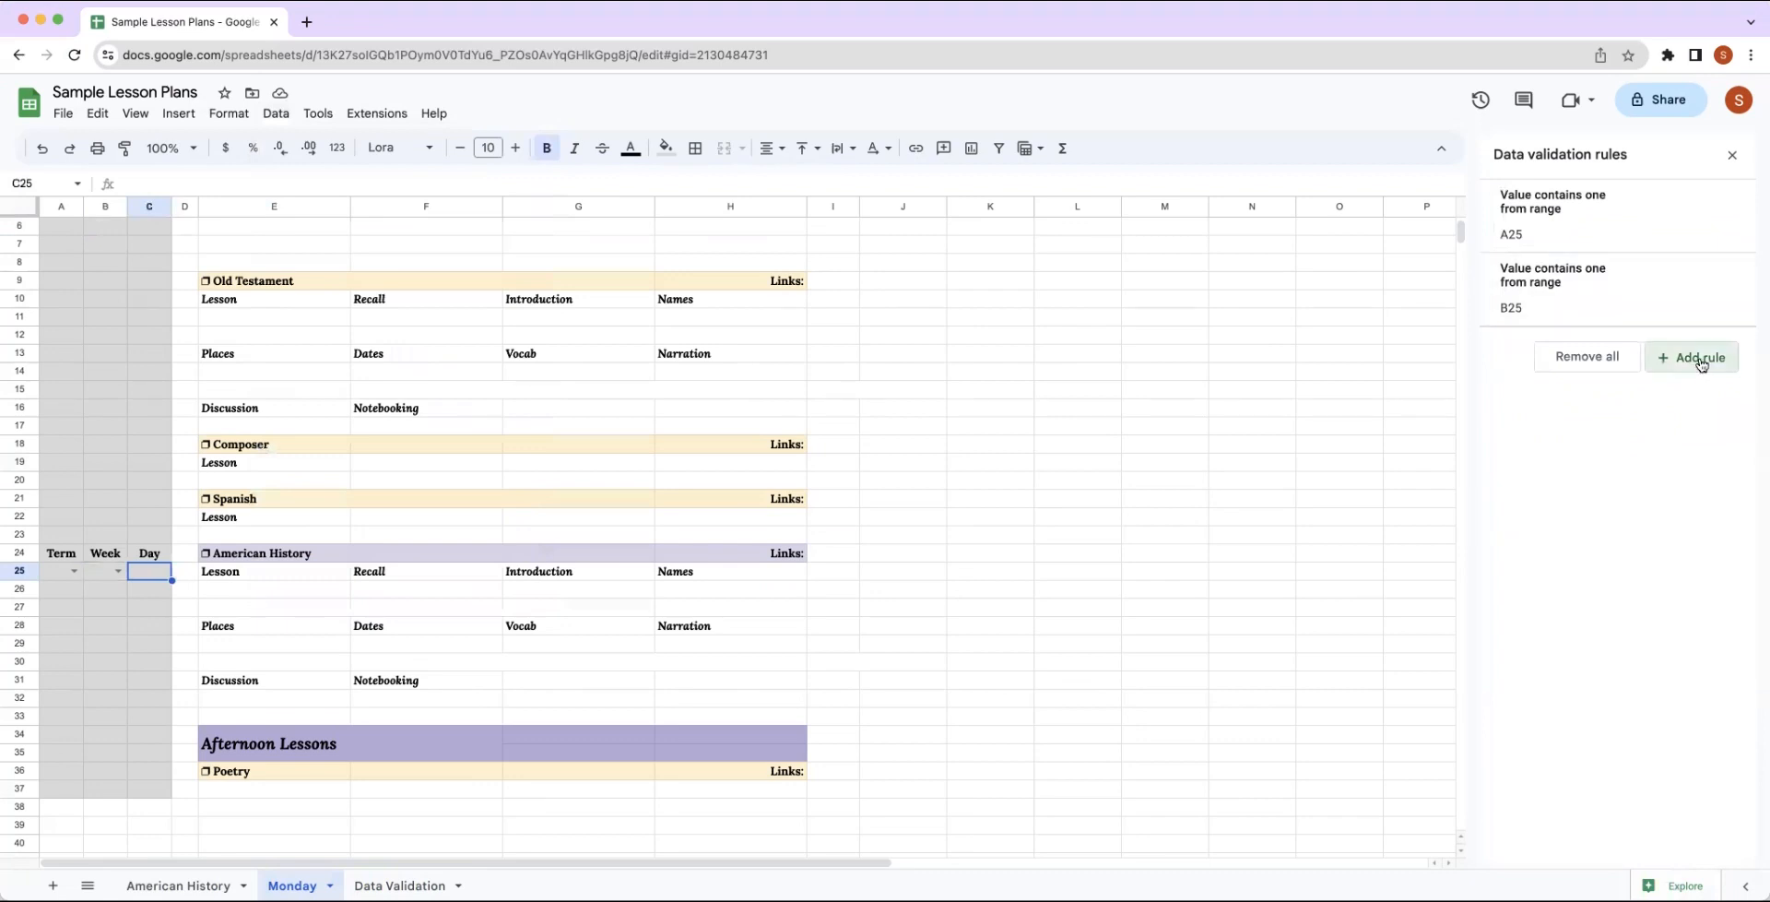
left_click(1710, 309)
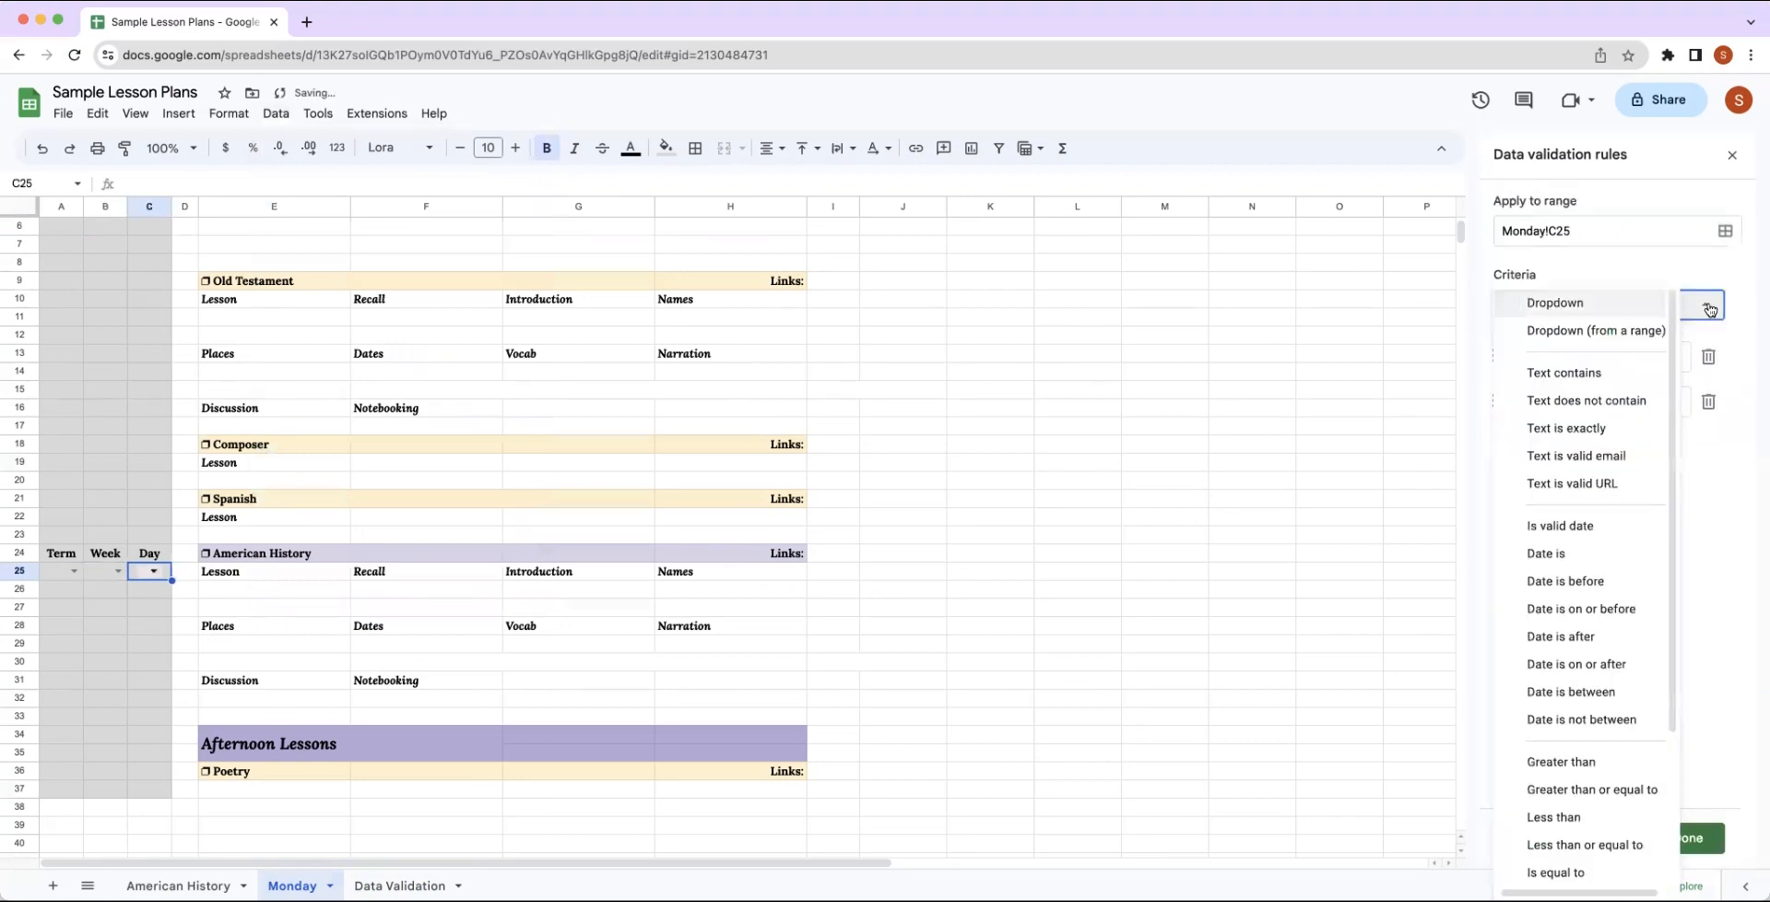
left_click(1623, 334)
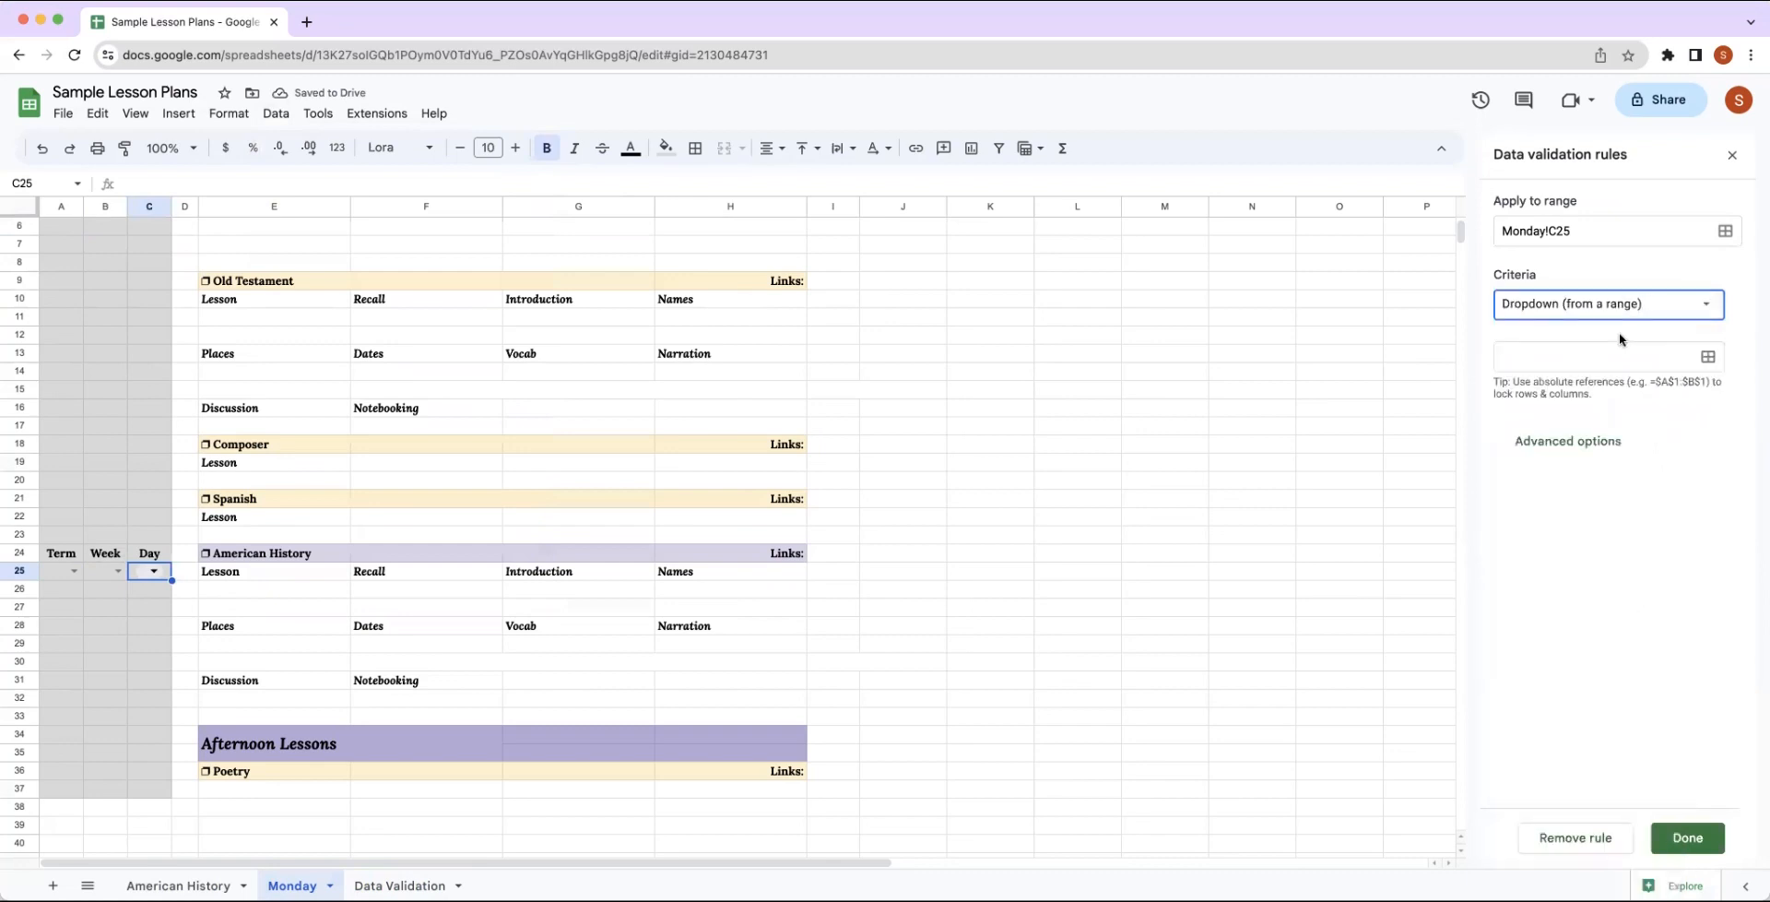
Set the Day dropdown's source range to 'Data Validation'!C2.
left_click(1708, 359)
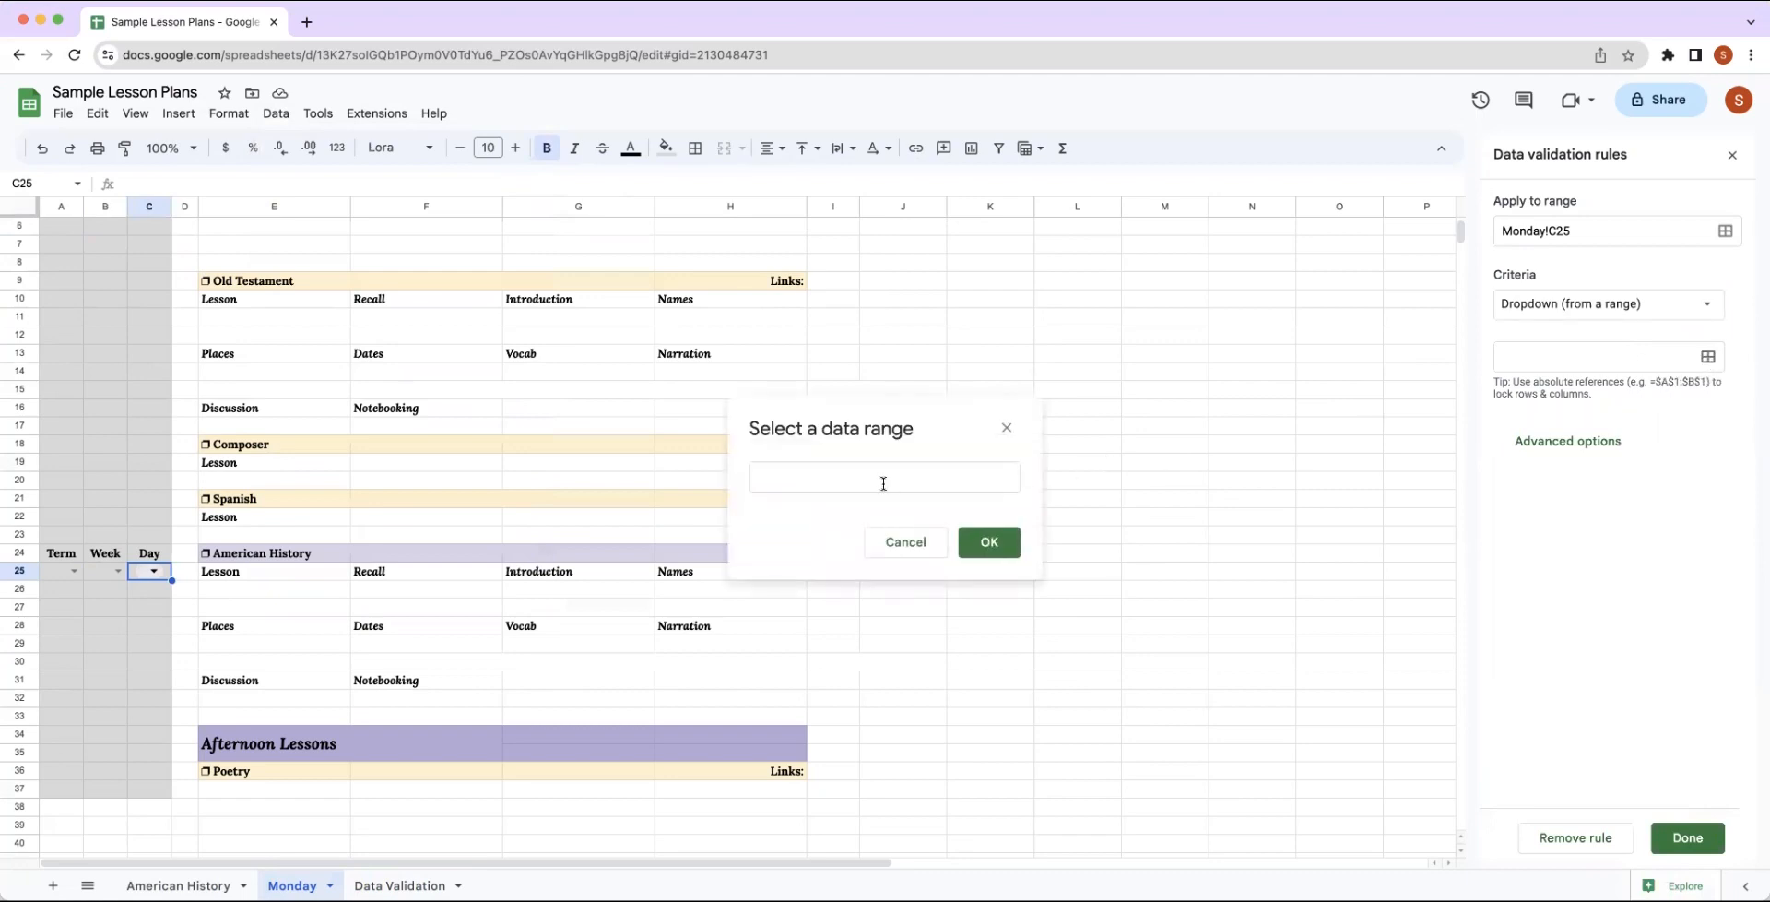
left_click(401, 885)
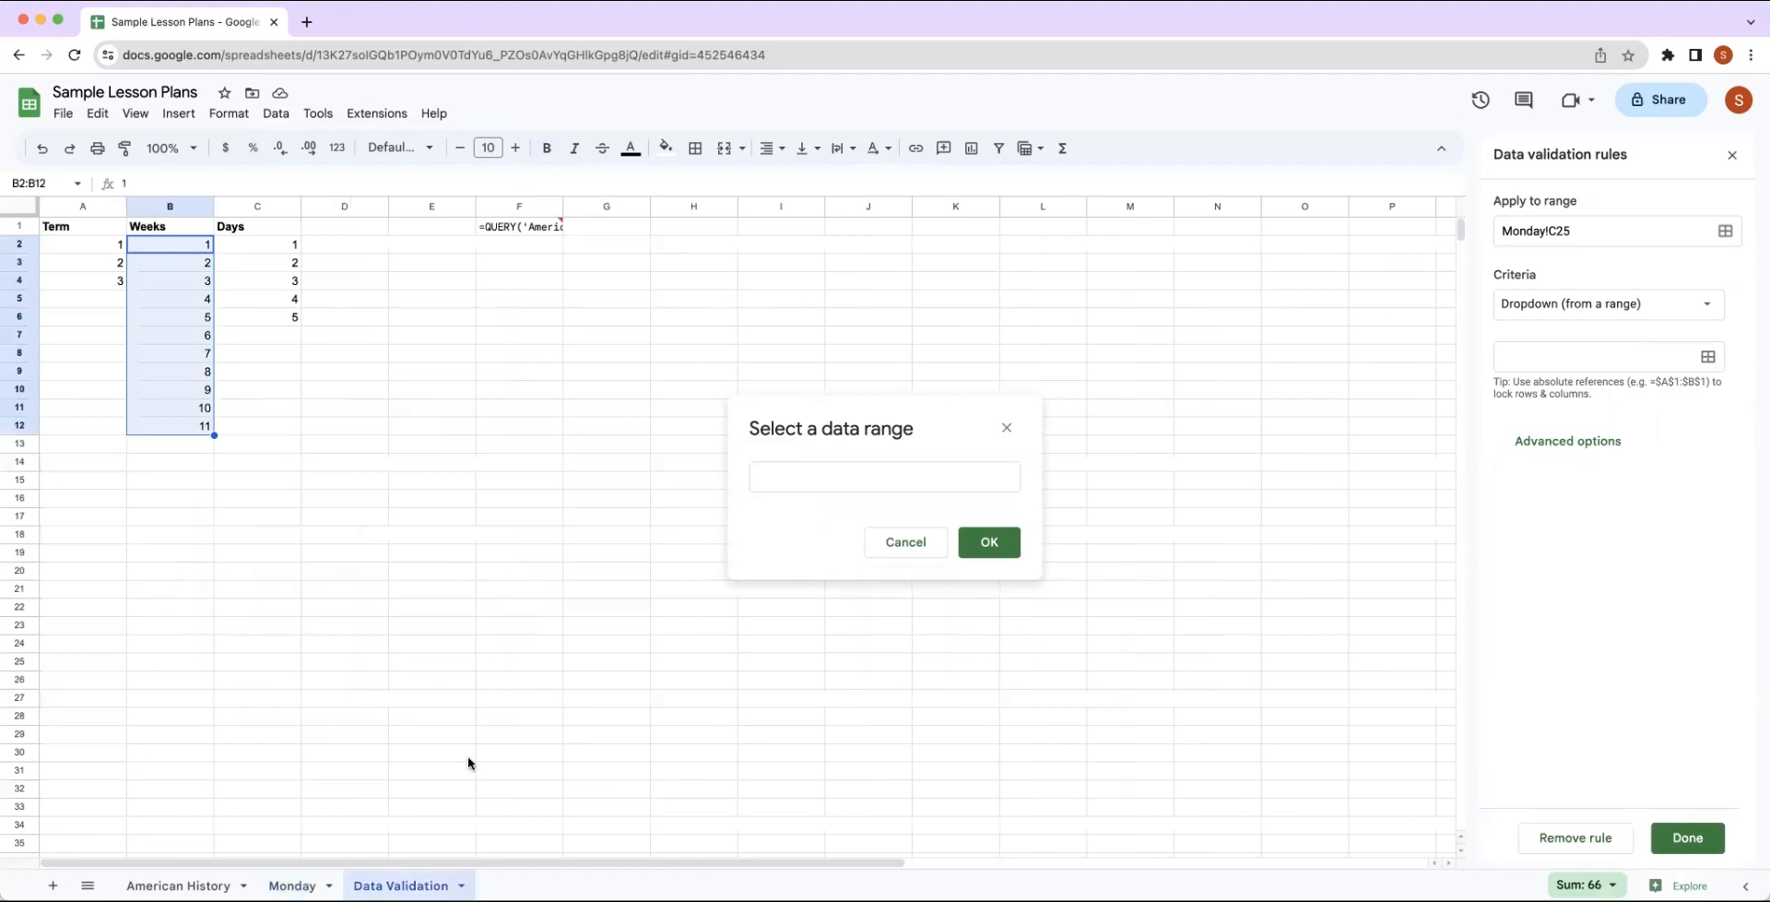
left_click(282, 246)
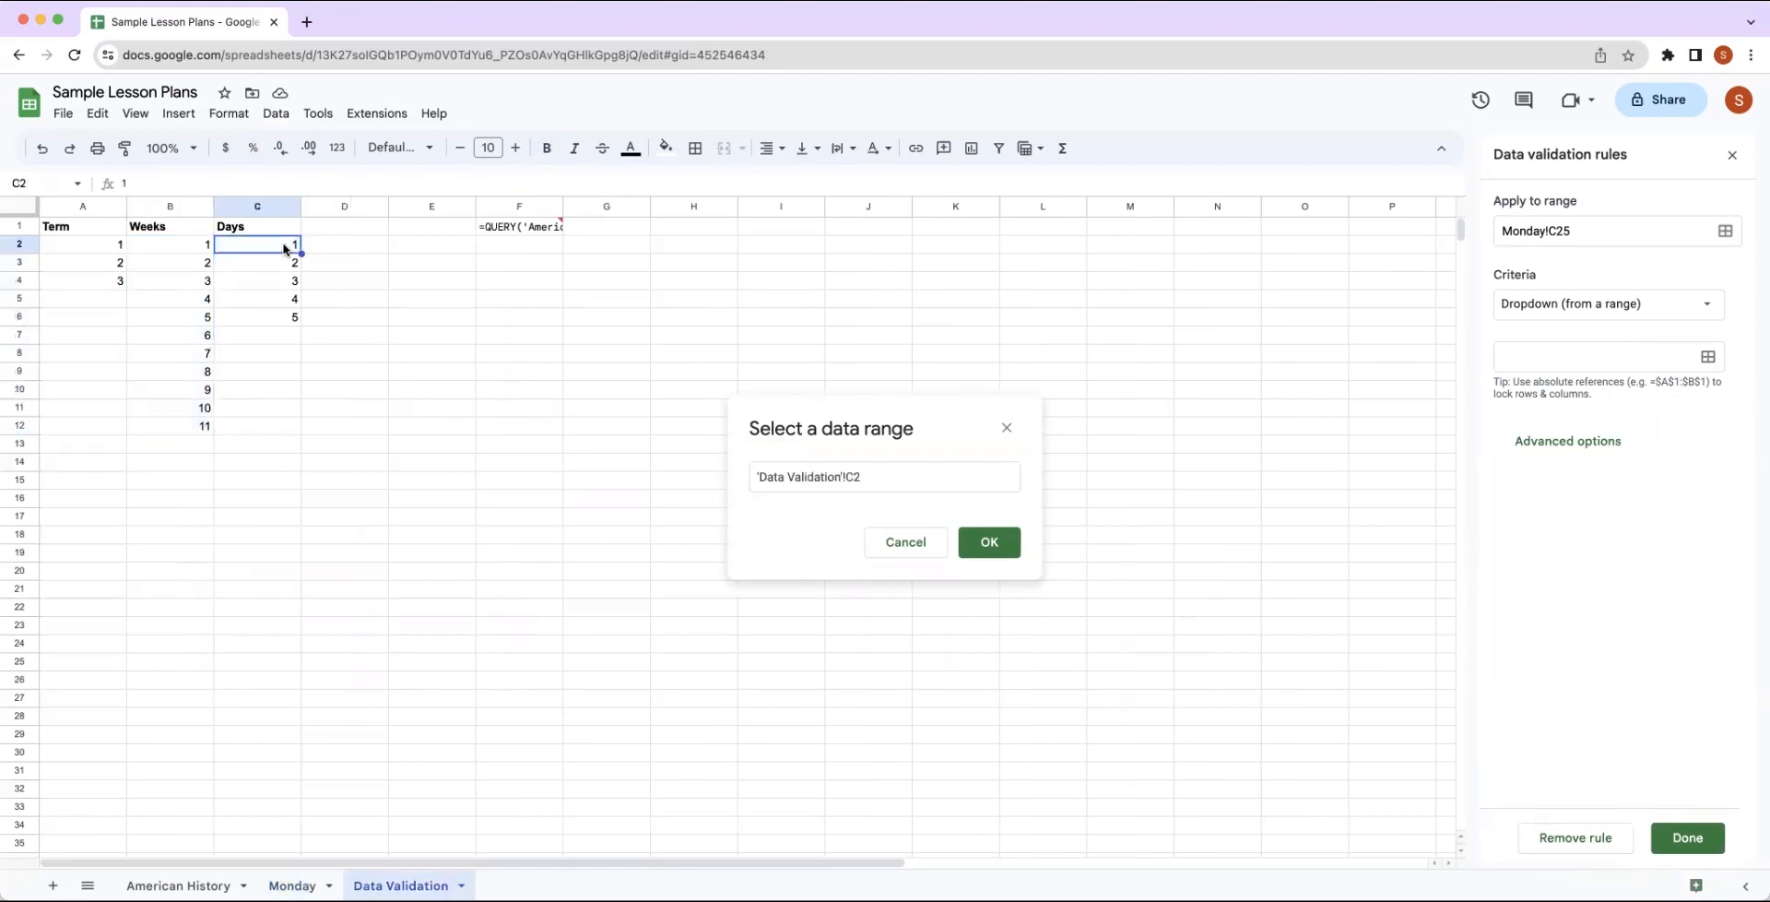
left_click(988, 551)
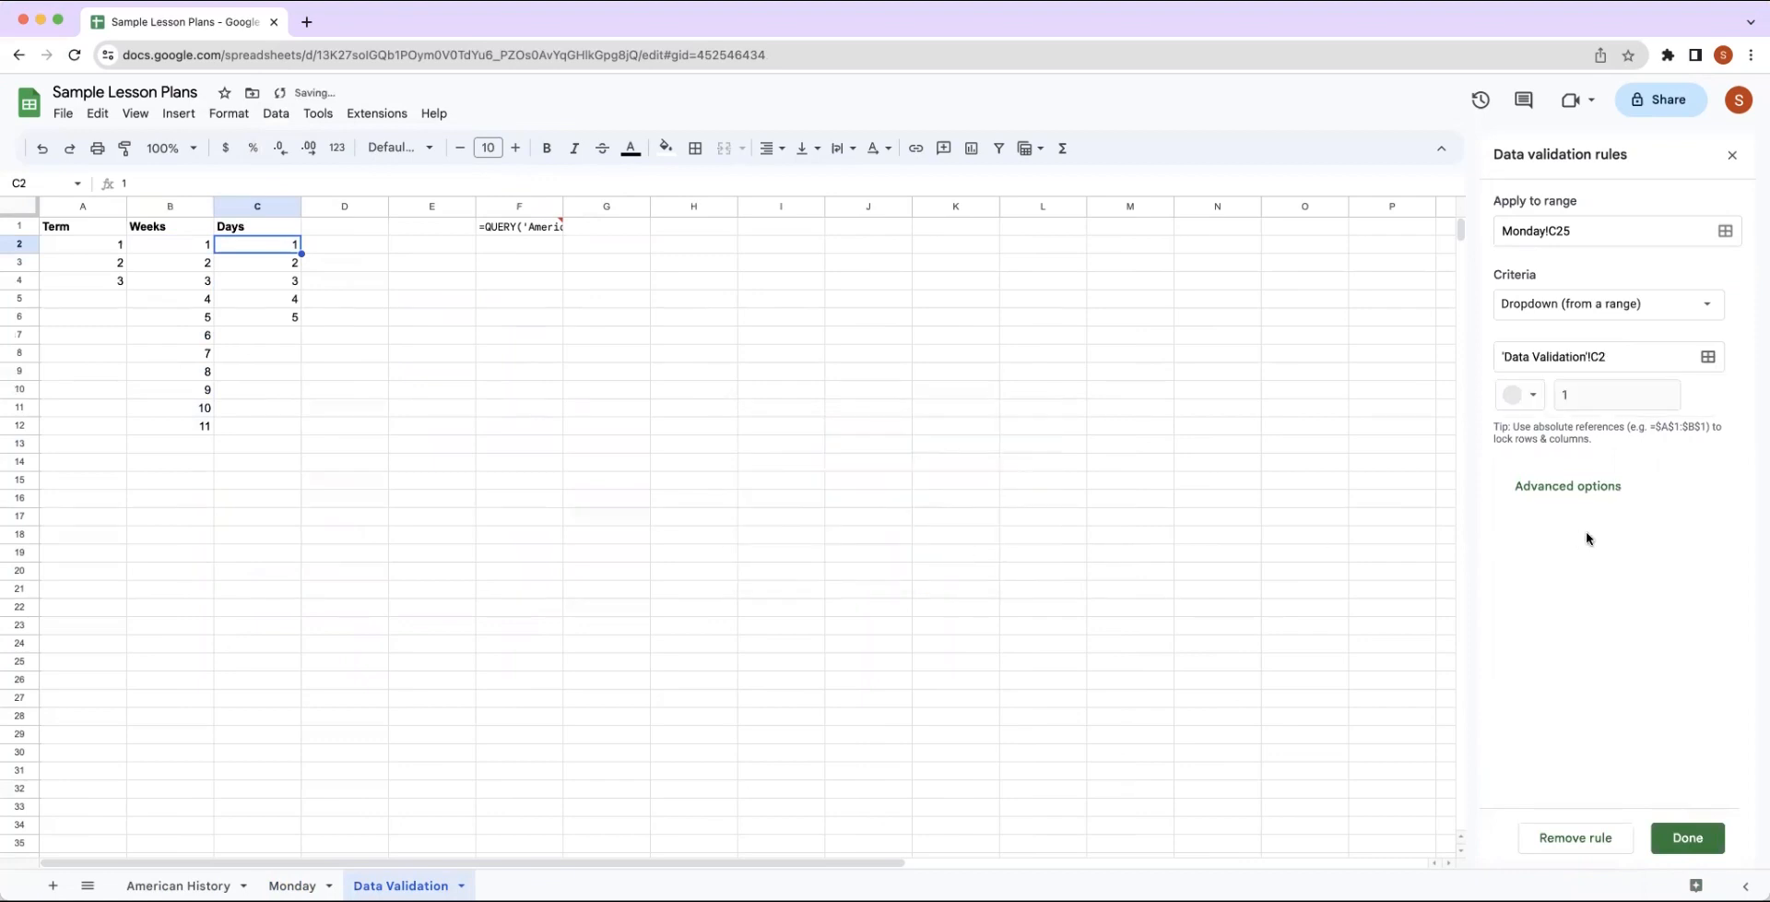
Set the Day dropdown's display style to Arrow and save the rule.
left_click(1594, 495)
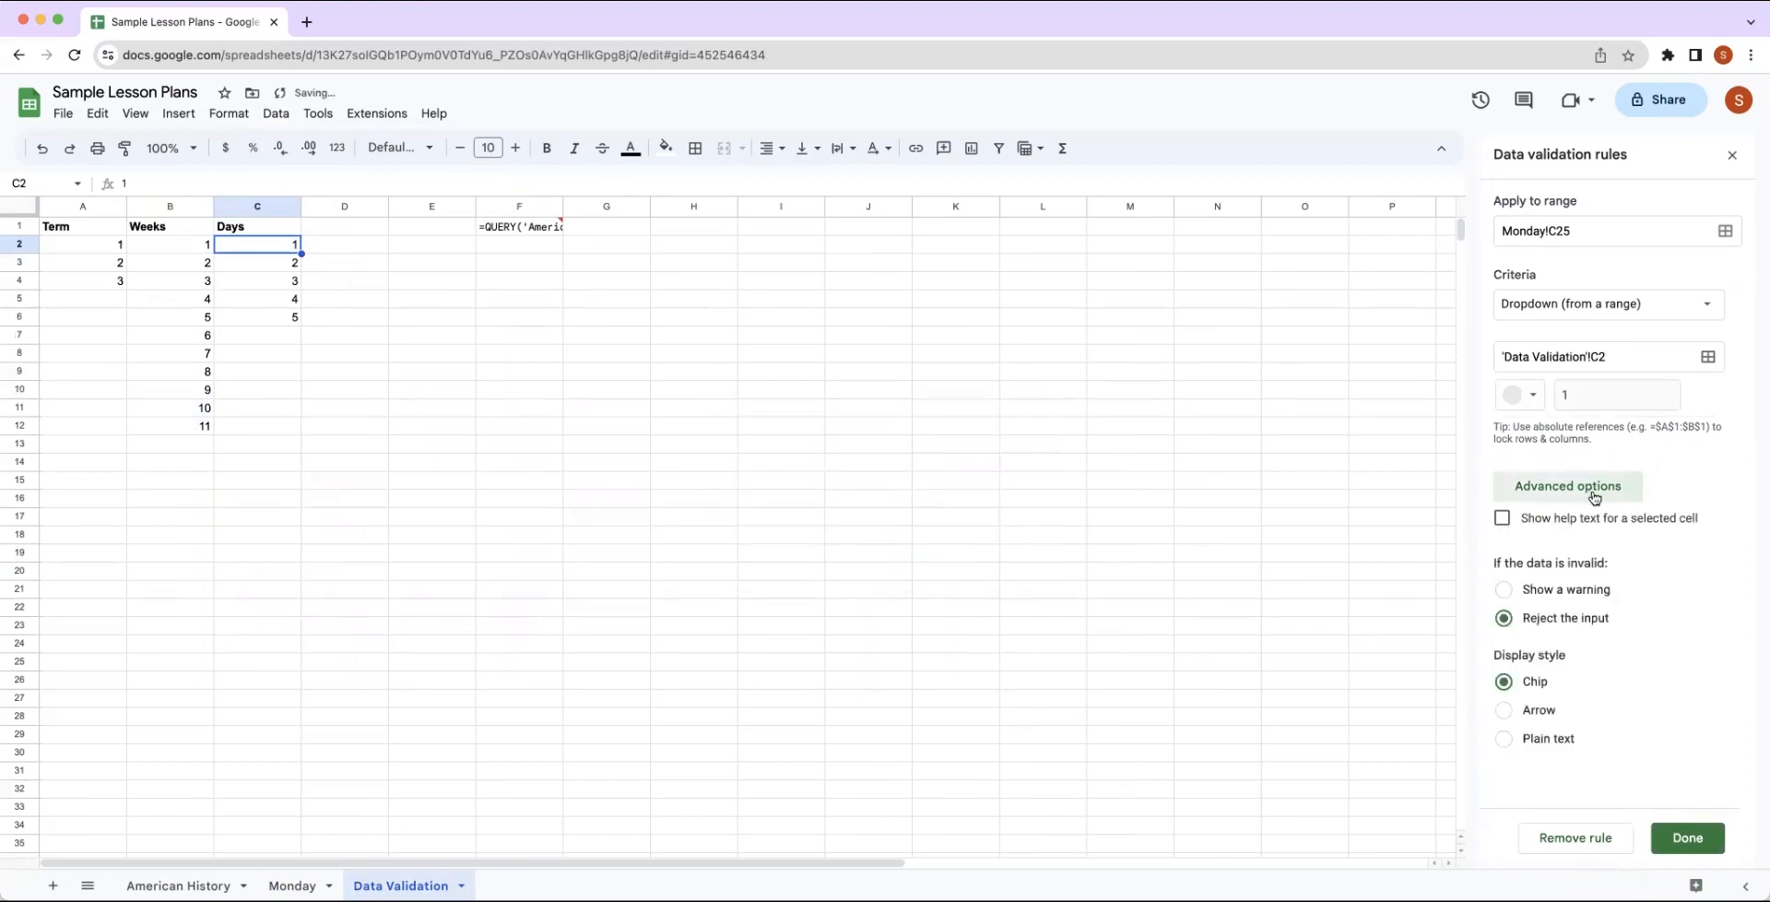
left_click(1506, 710)
left_click(1687, 837)
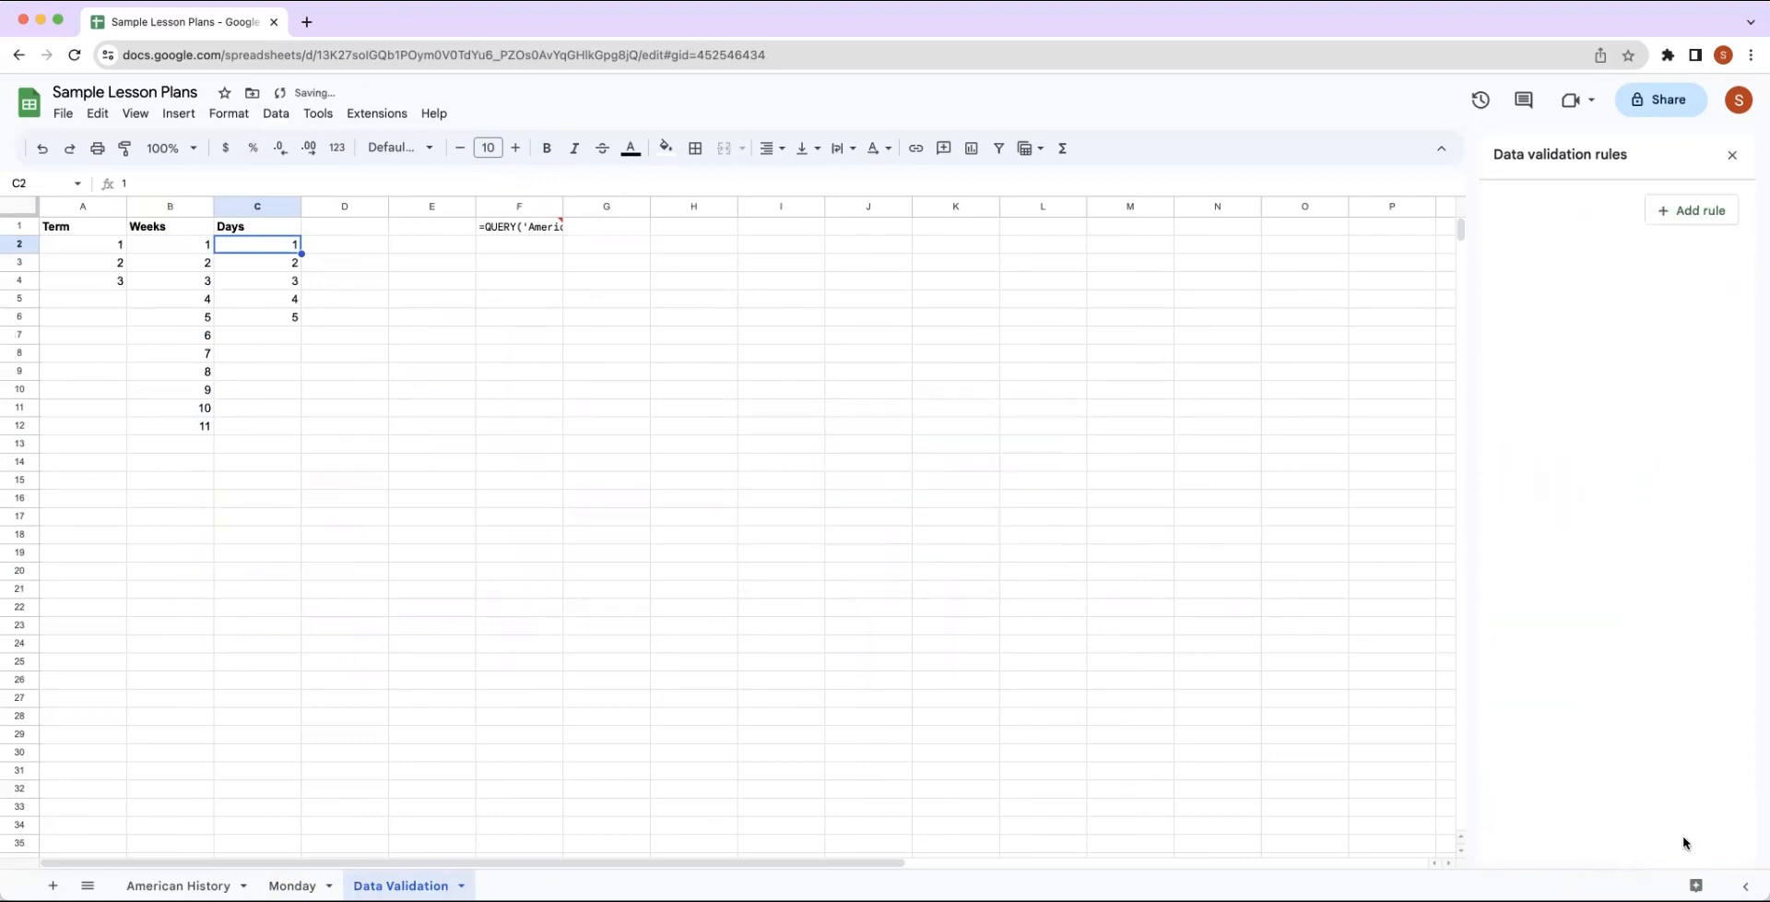
Return to the Monday sheet and check the options offered by the Day dropdown in C25.
left_click(293, 885)
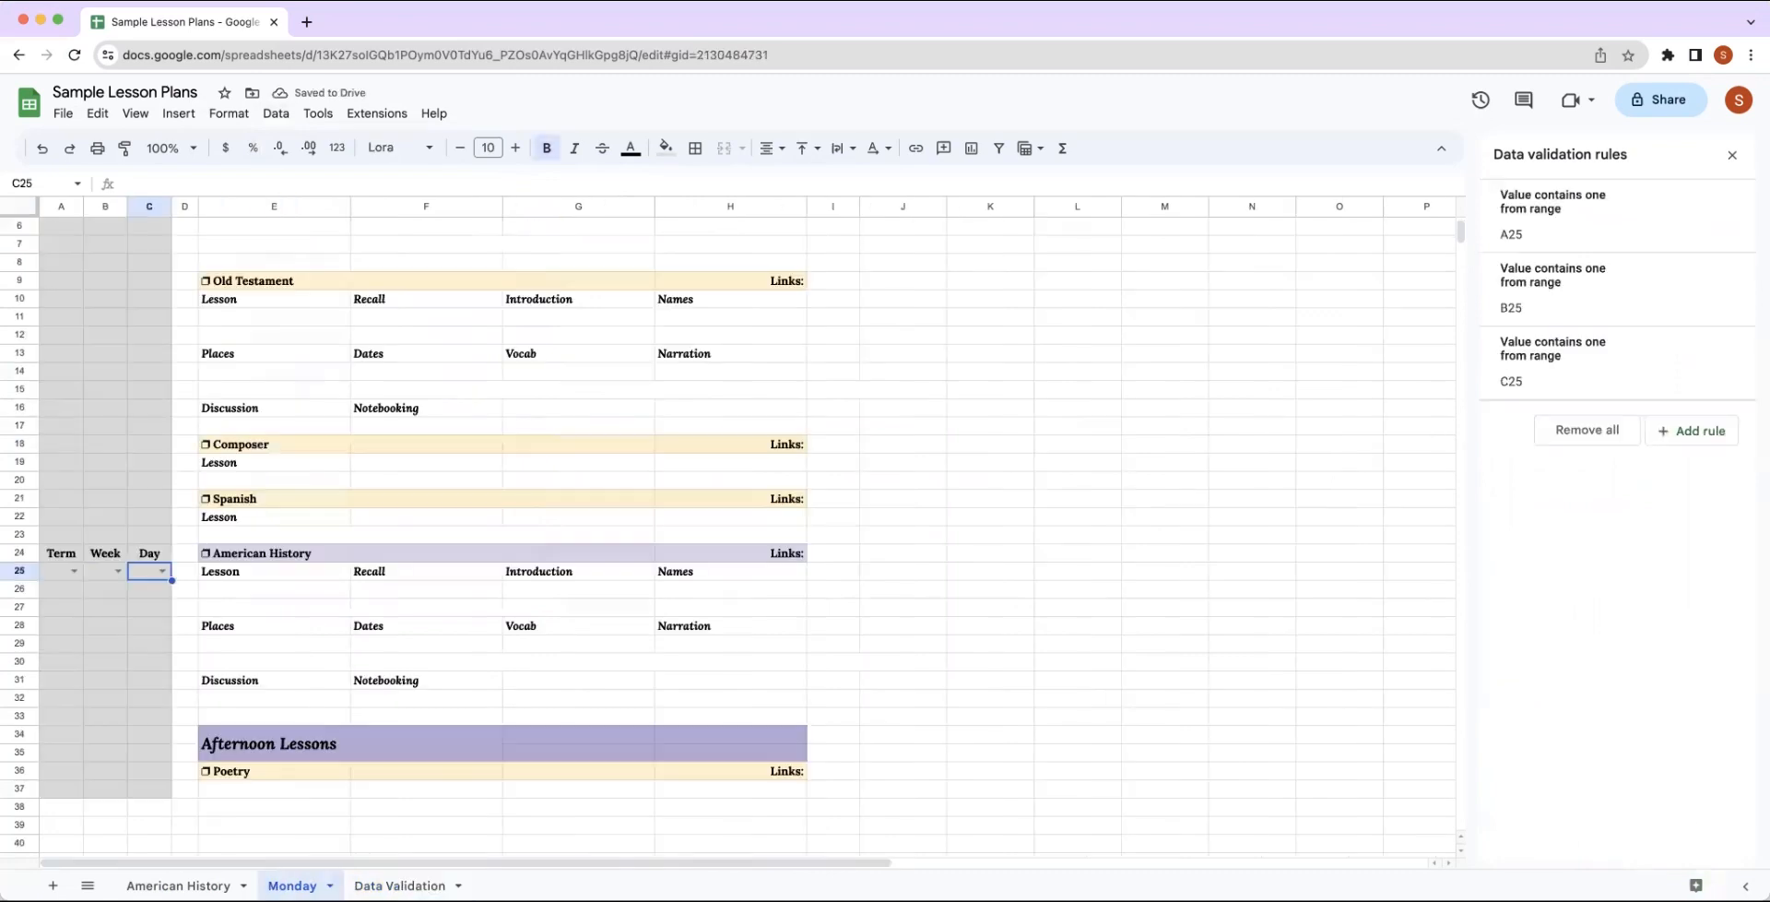
scroll(328, 470, "up", 3)
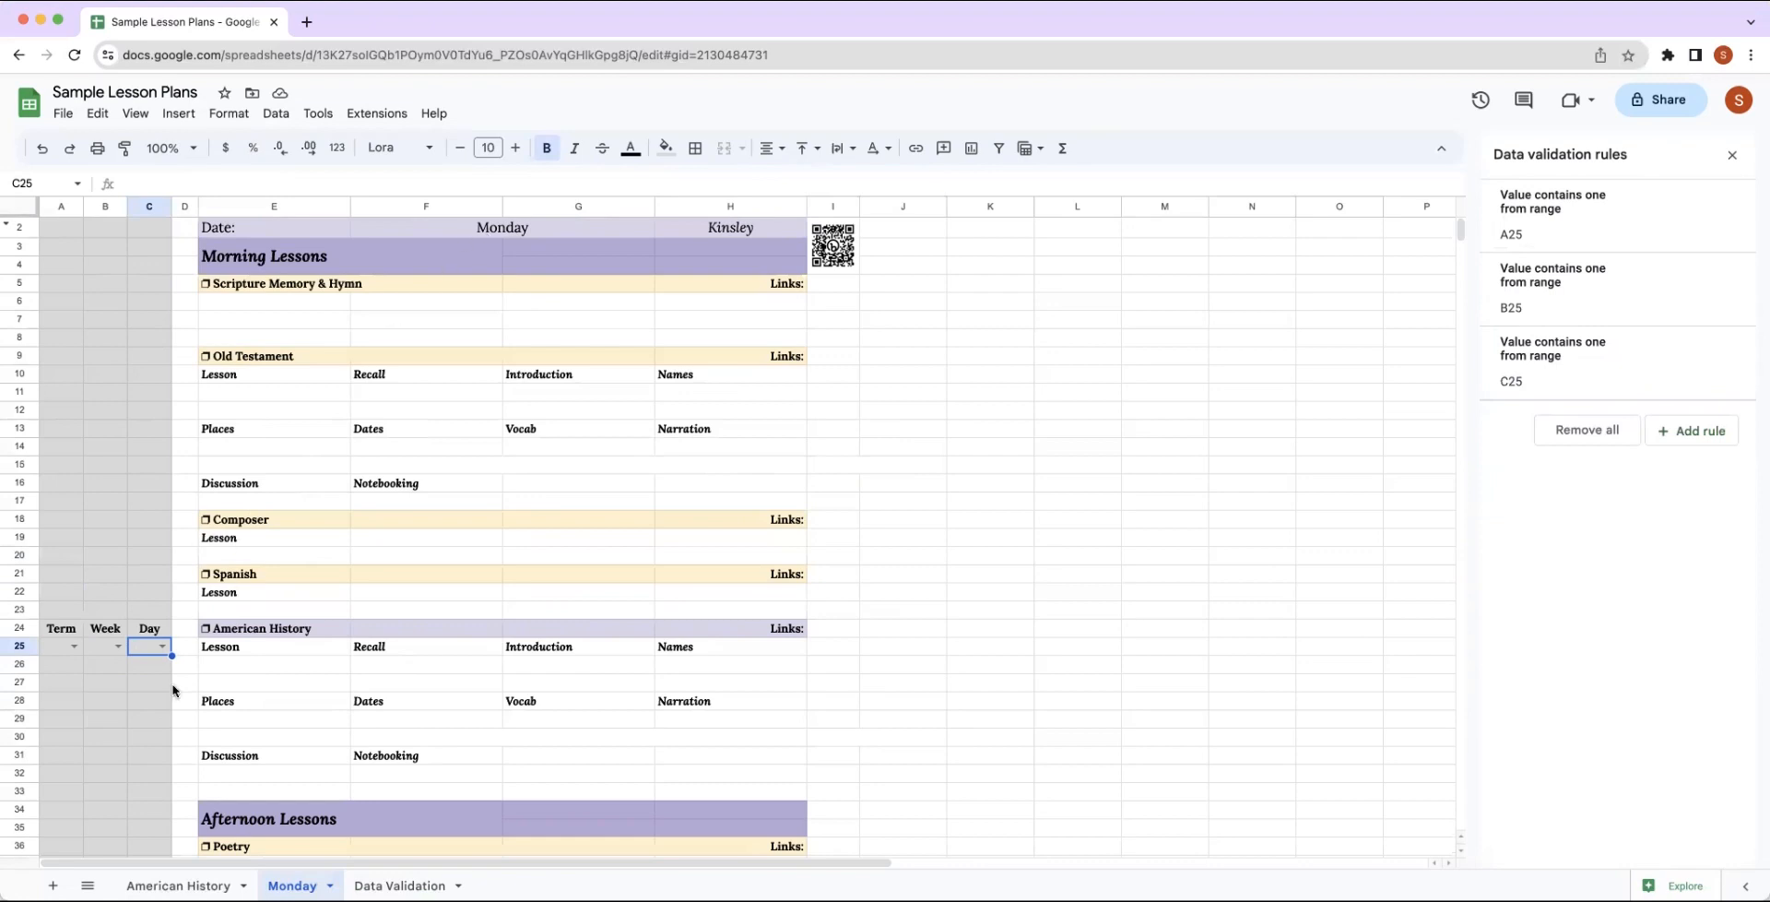
left_click(162, 648)
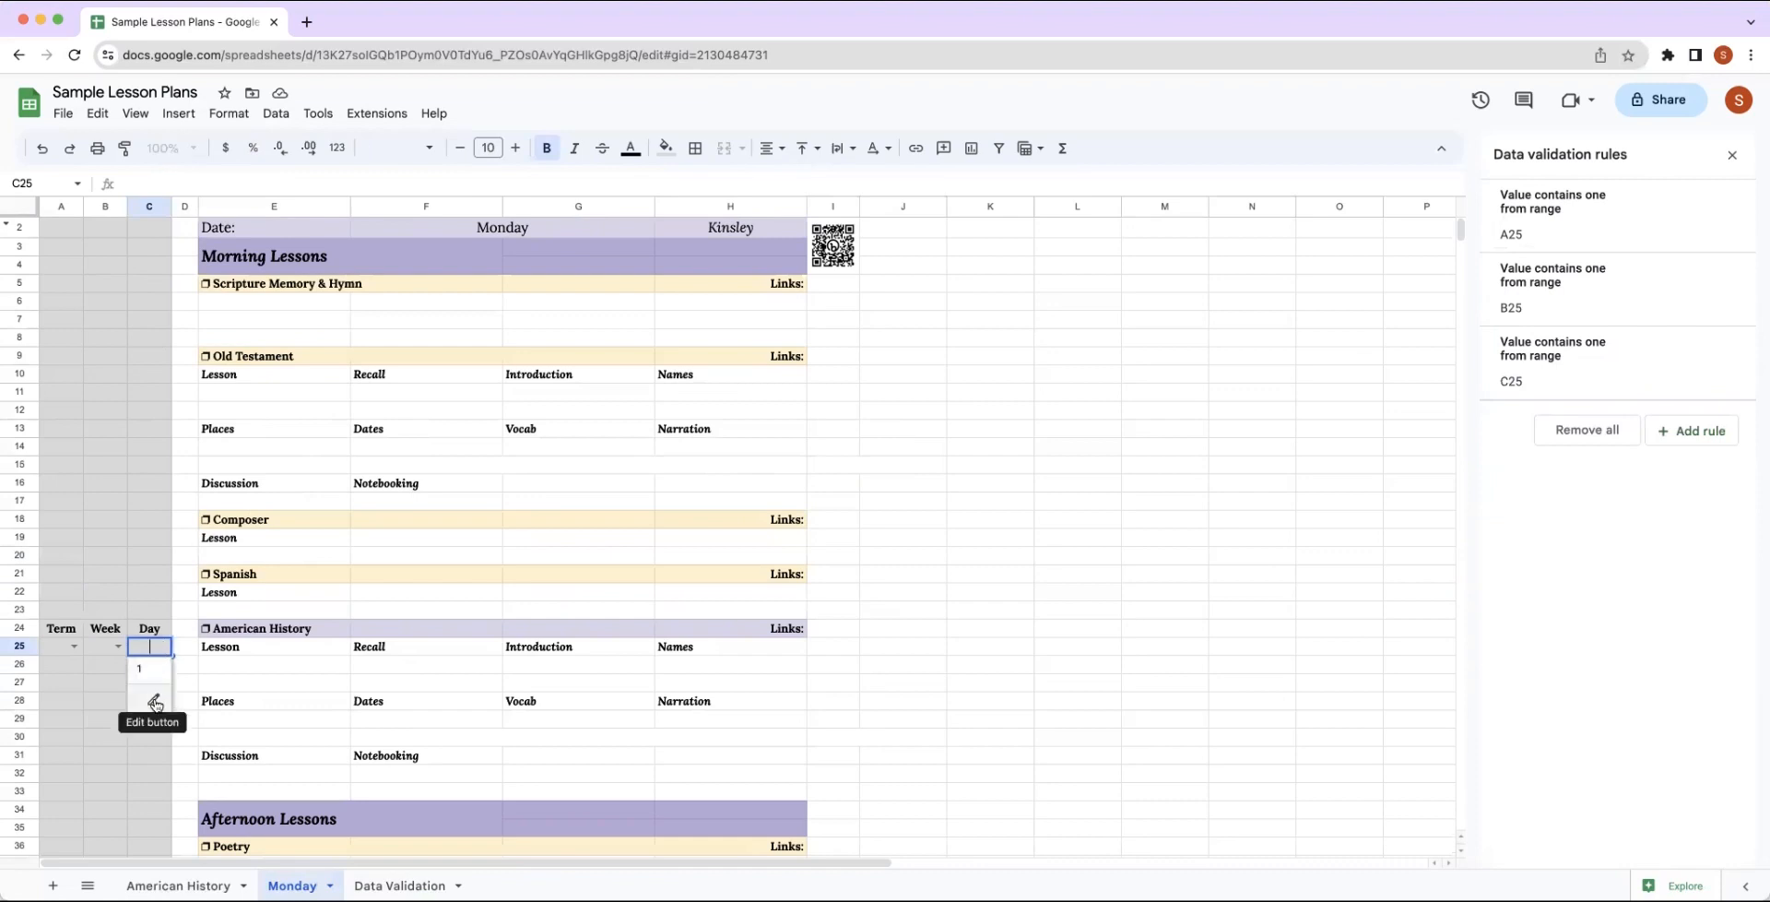
Set the Day dropdown's source range to 'Data Validation'!C2:C3, save the rule and check the options offered in C25 on the Monday sheet.
left_click(155, 704)
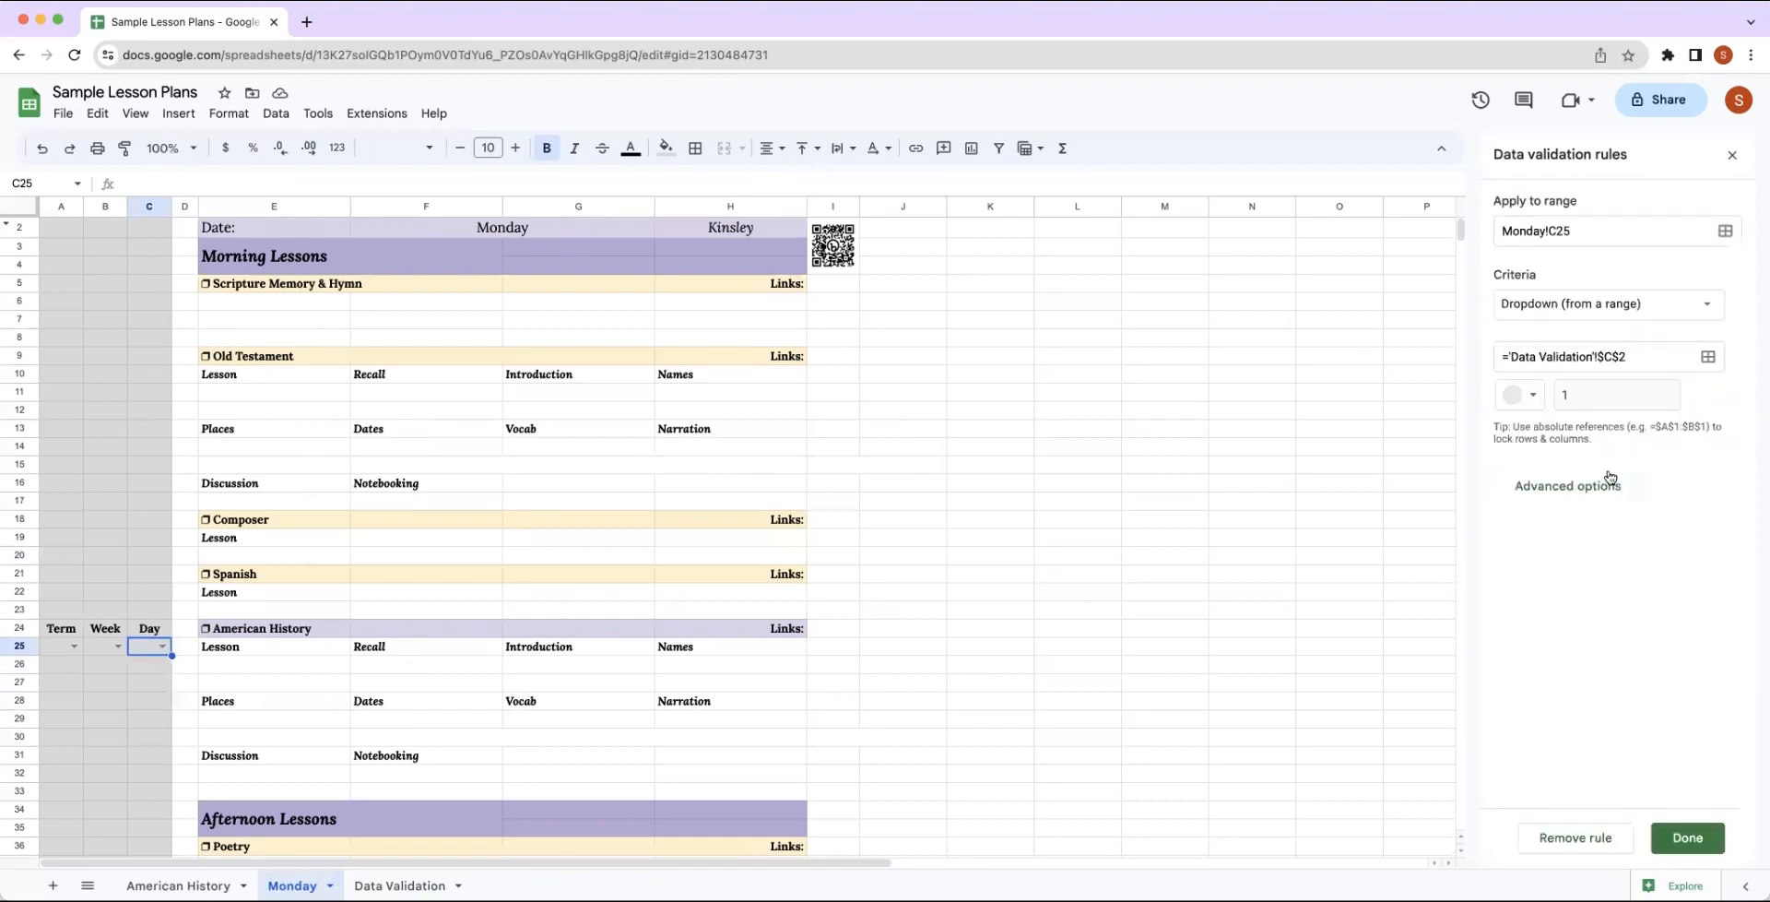
left_click(1707, 360)
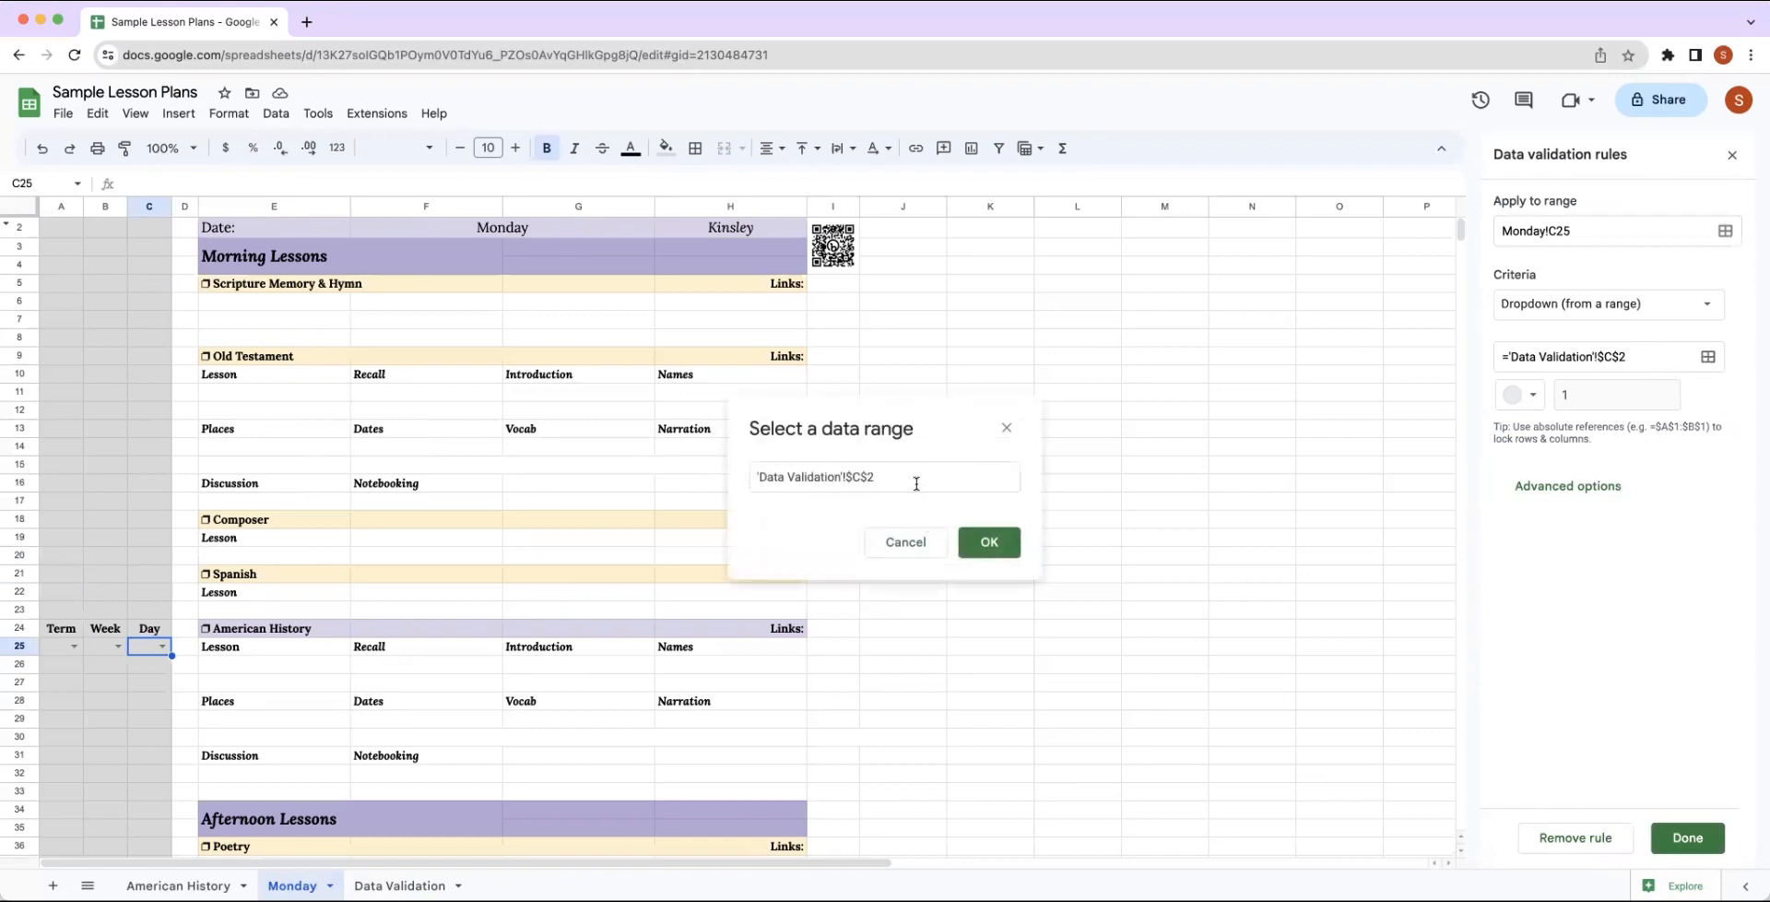
left_click(419, 886)
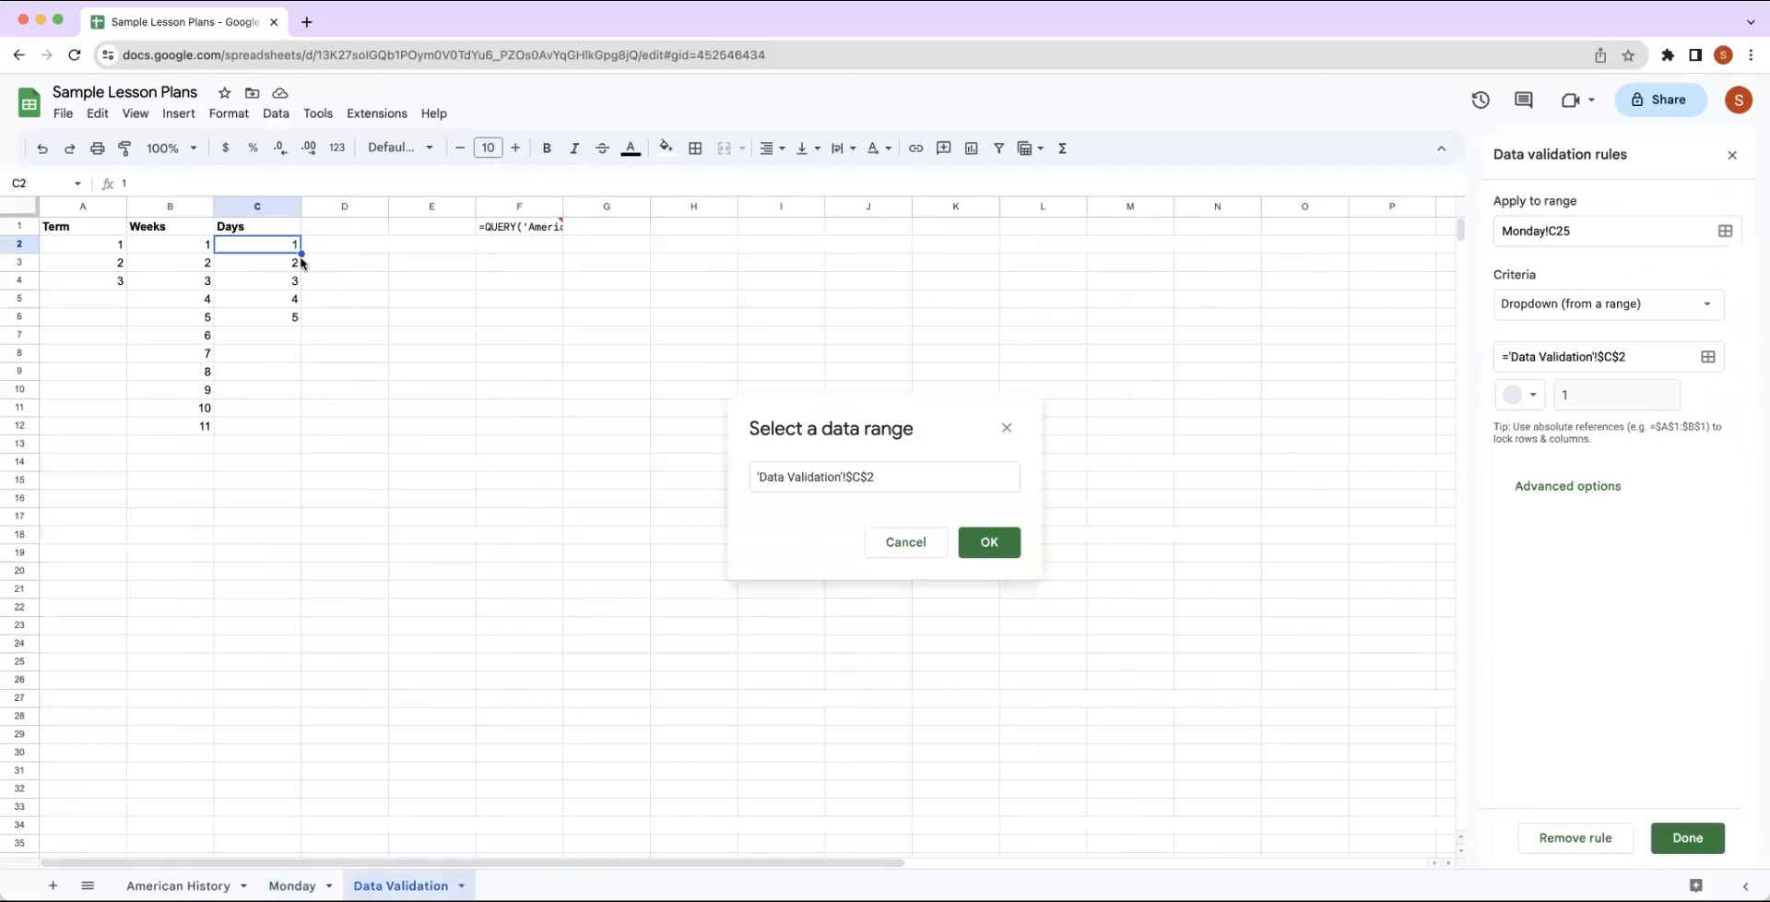
left_click_drag(285, 249, 279, 262)
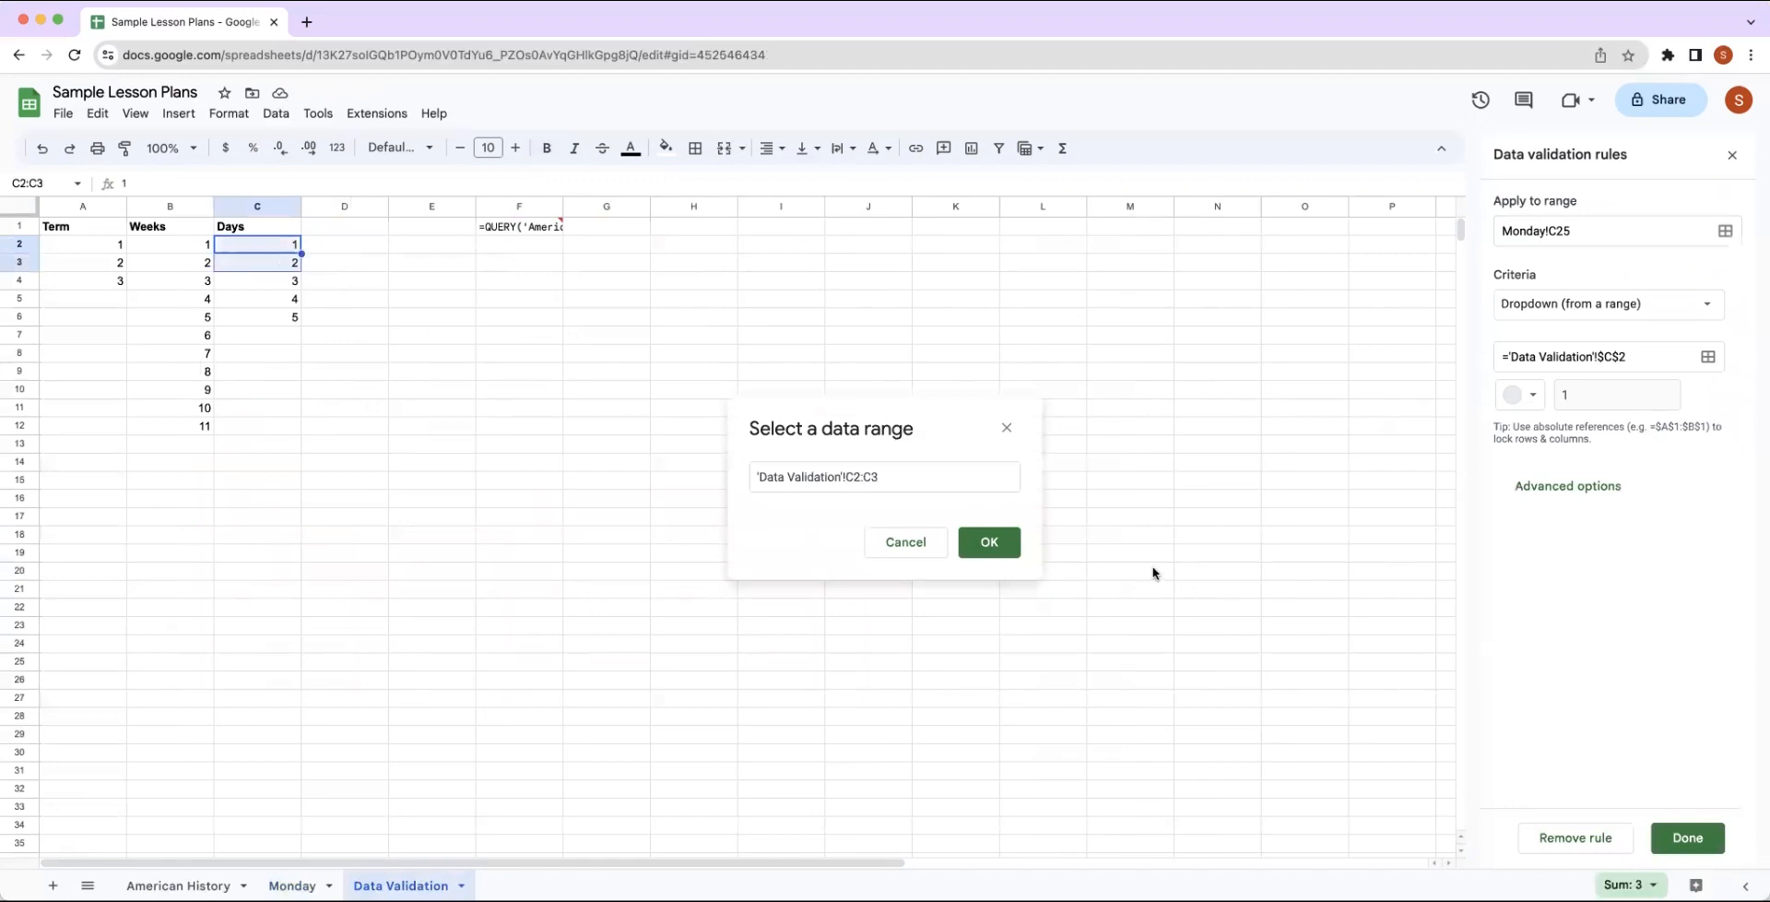
left_click(1003, 558)
left_click(1720, 850)
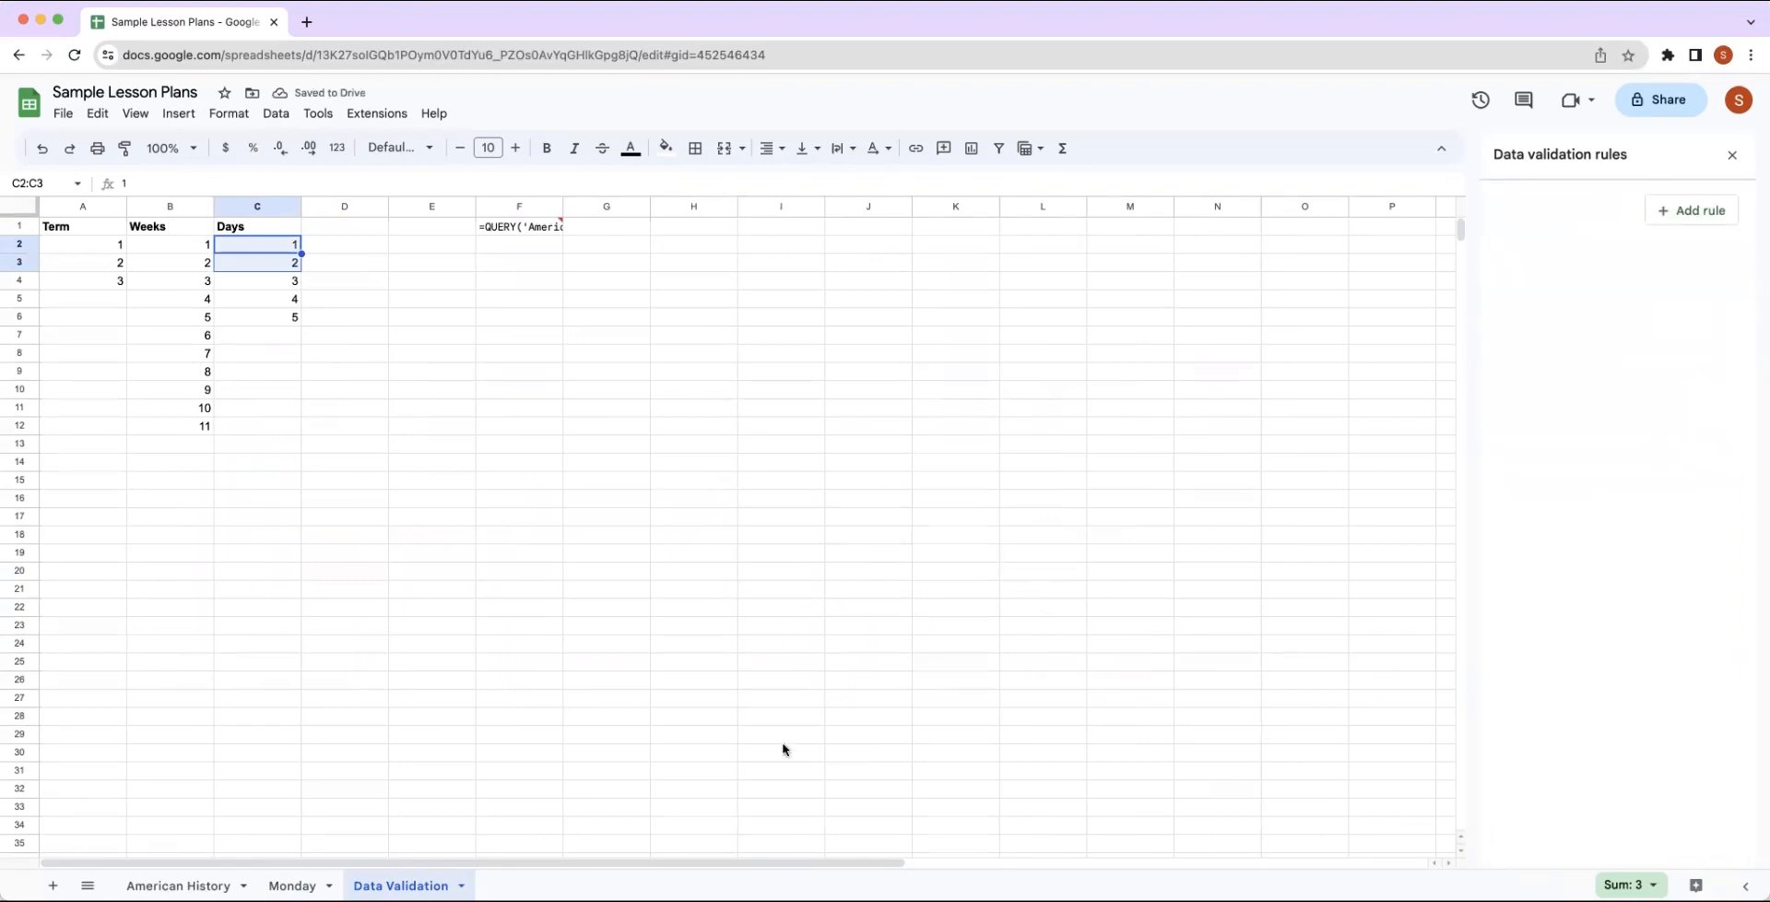
left_click(287, 885)
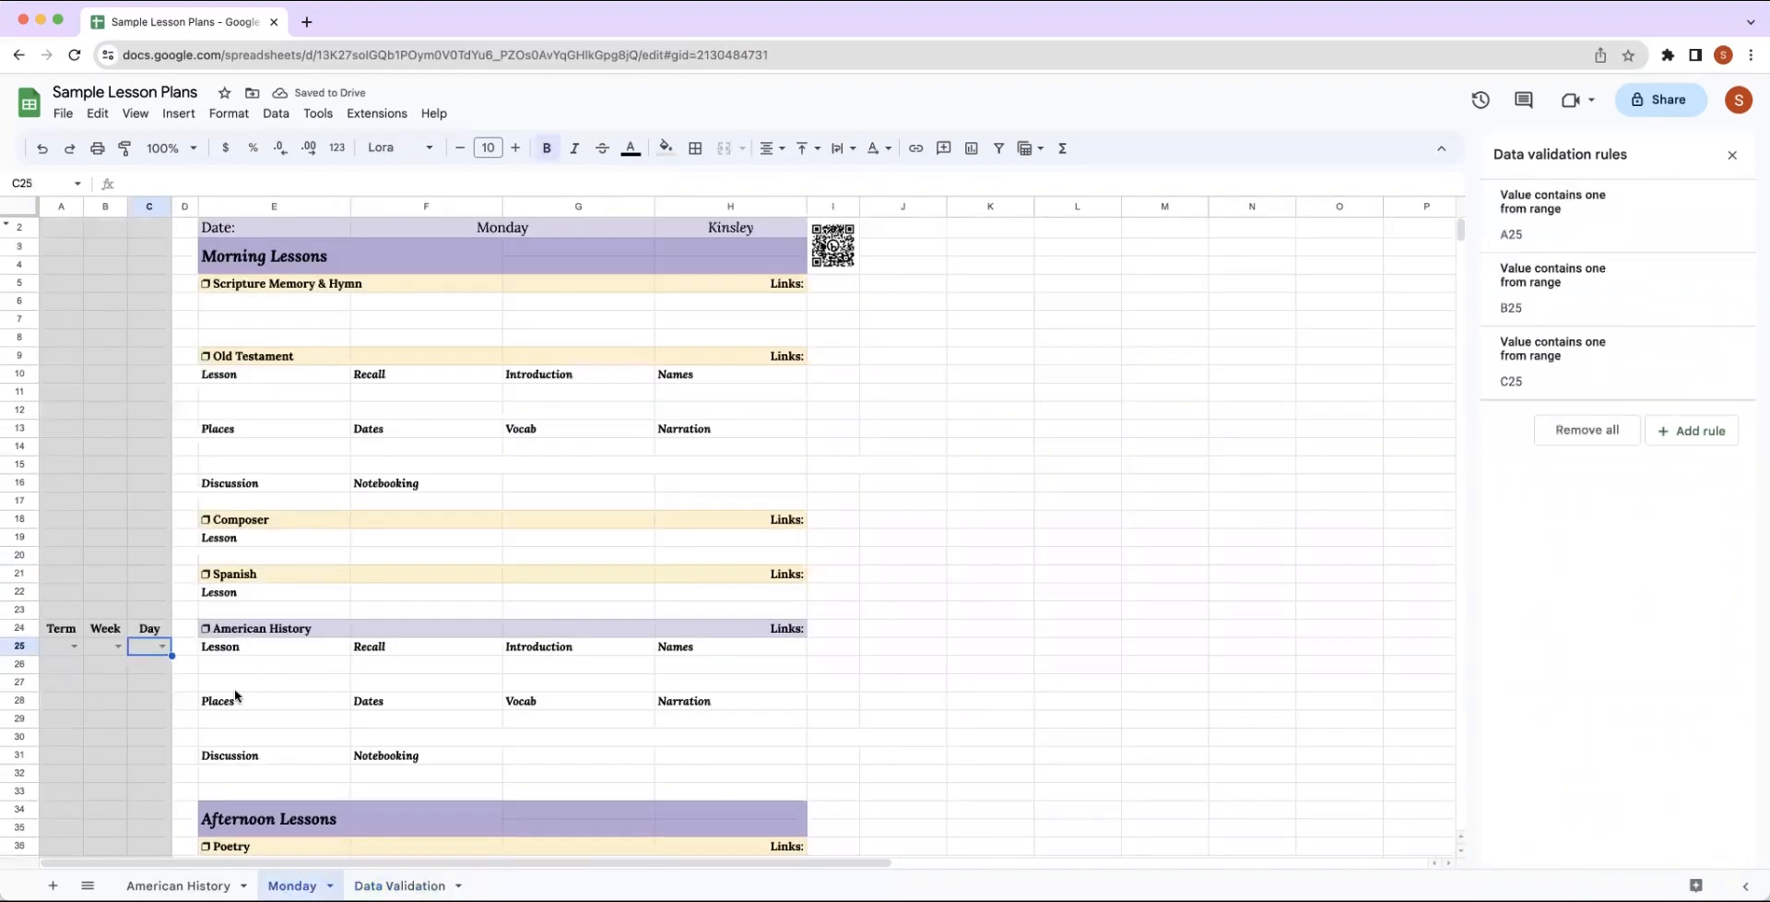
left_click(163, 648)
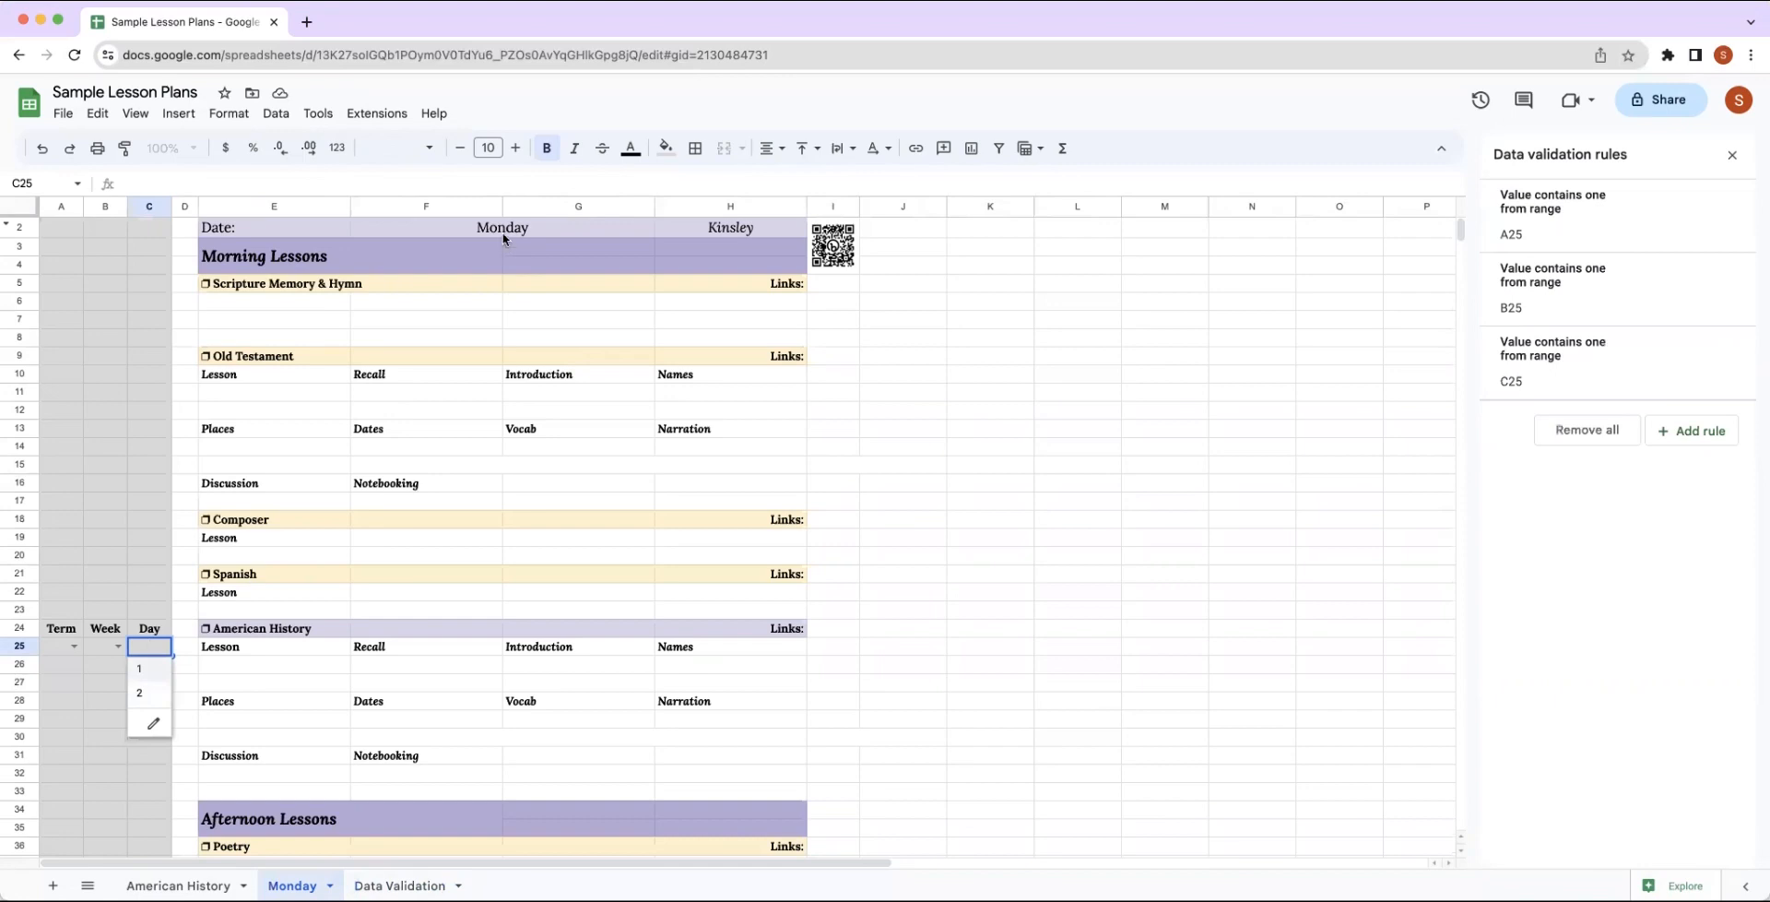
Set the Day dropdown's source range to 'Data Validation'!C3 alone, save the rule and check the options on the Monday sheet.
left_click(153, 720)
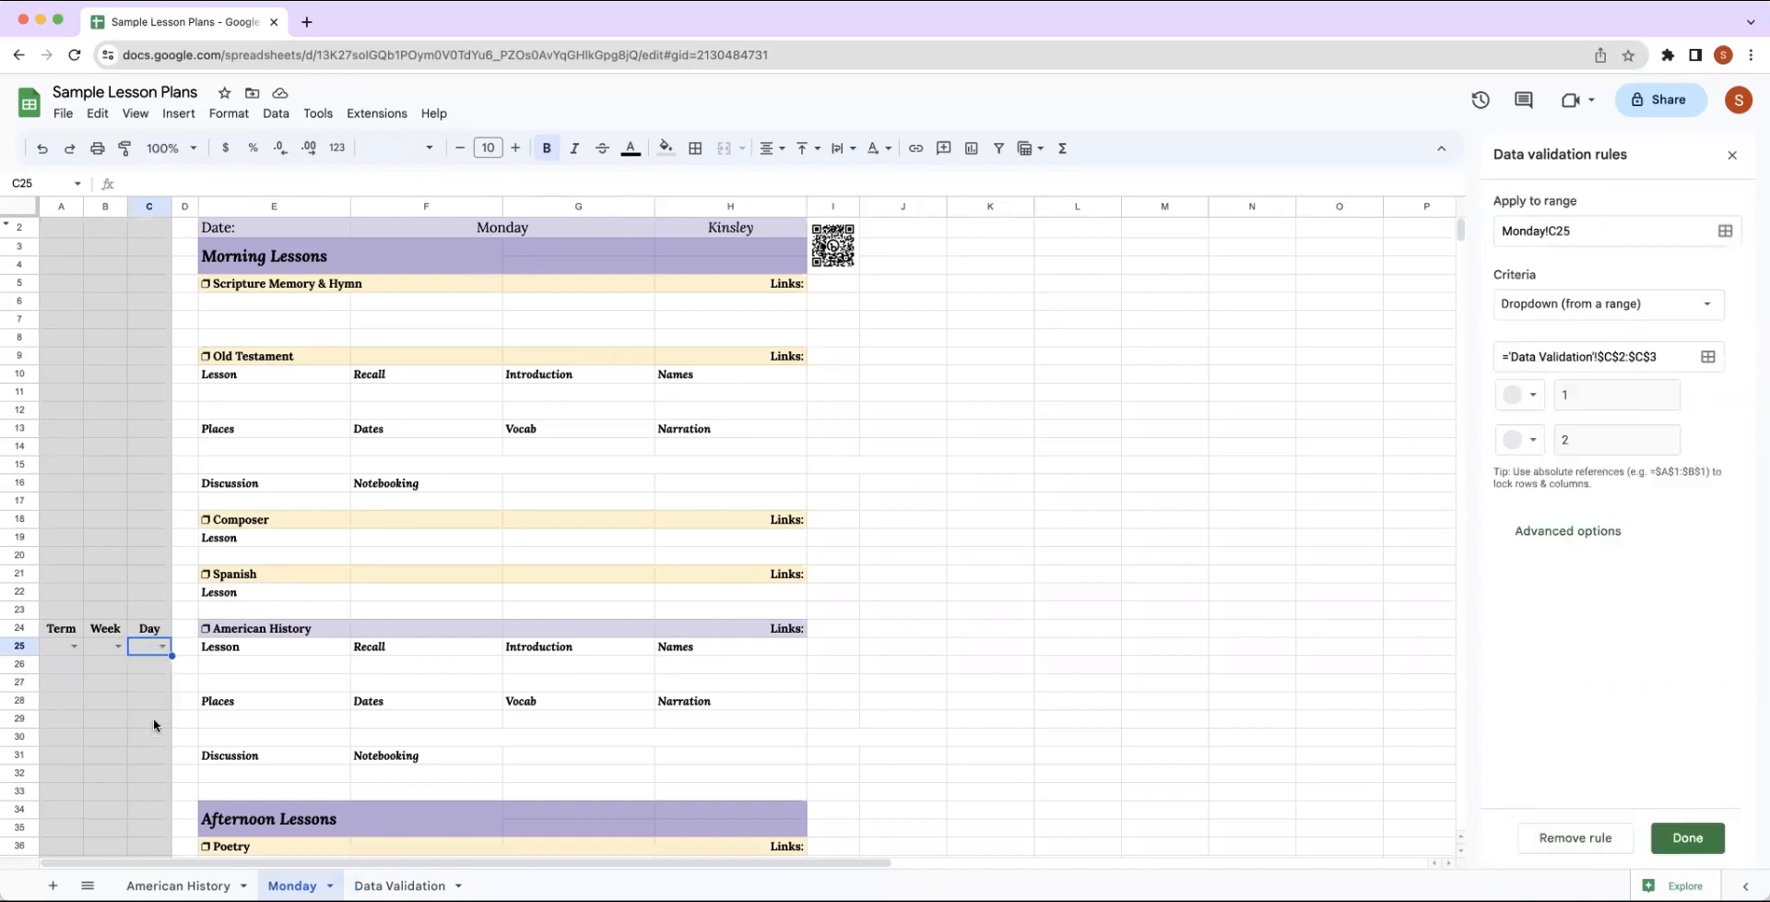
left_click(1708, 355)
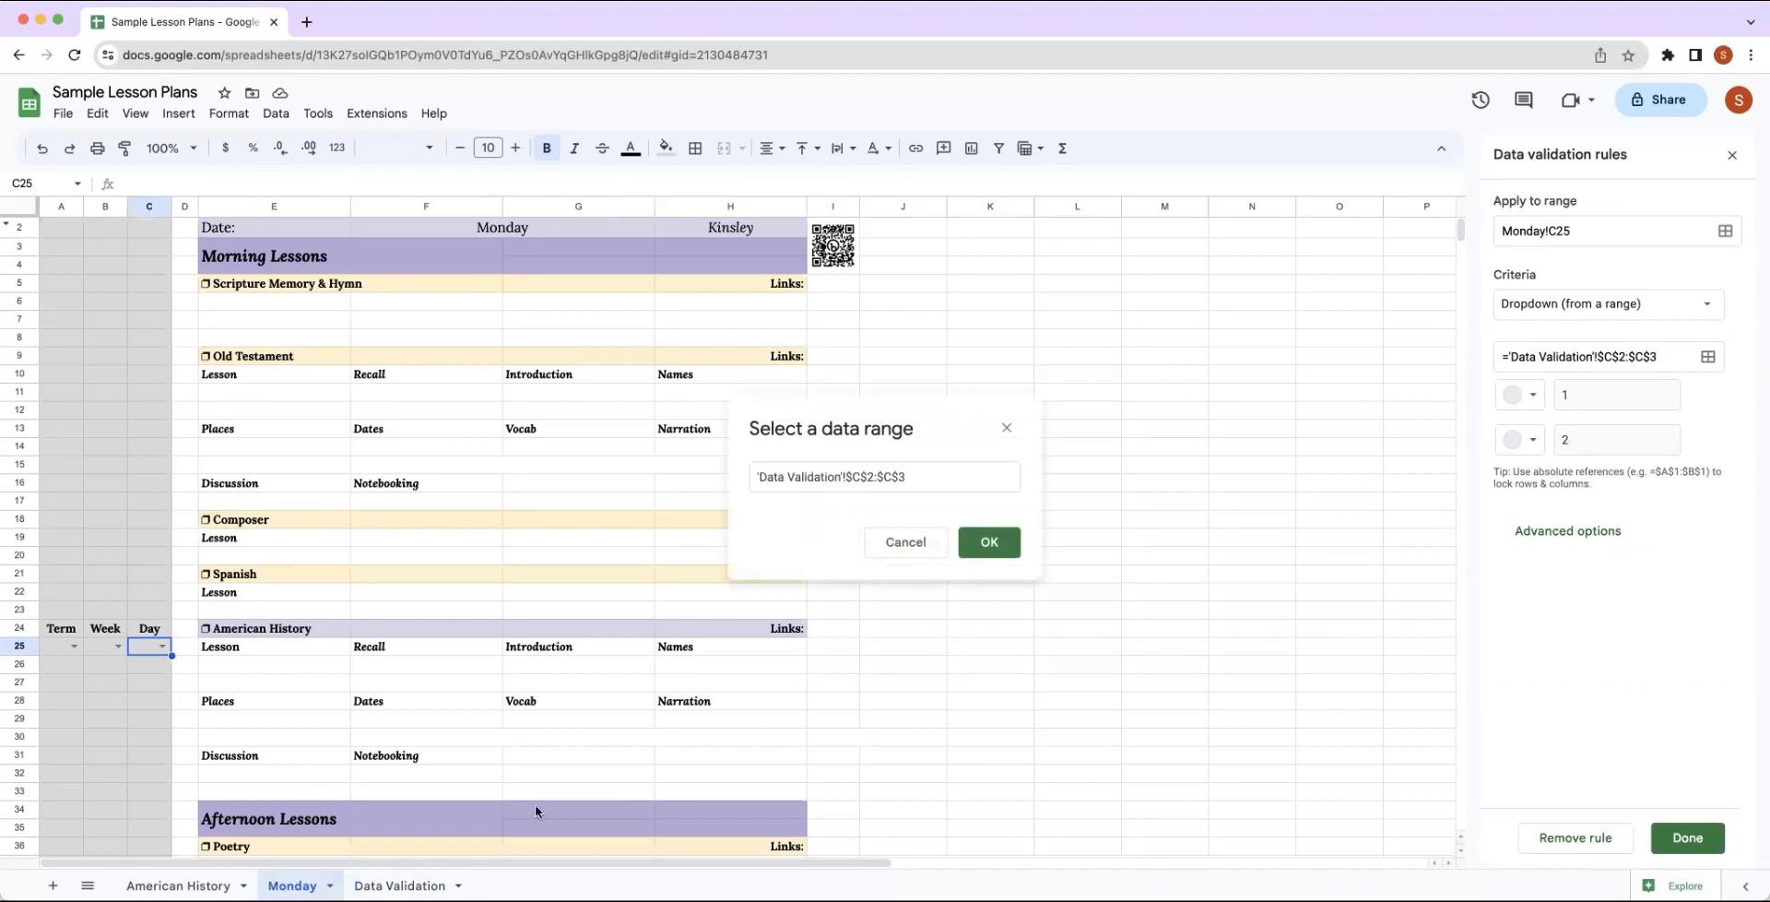
left_click(398, 885)
left_click(278, 245)
left_click(276, 263)
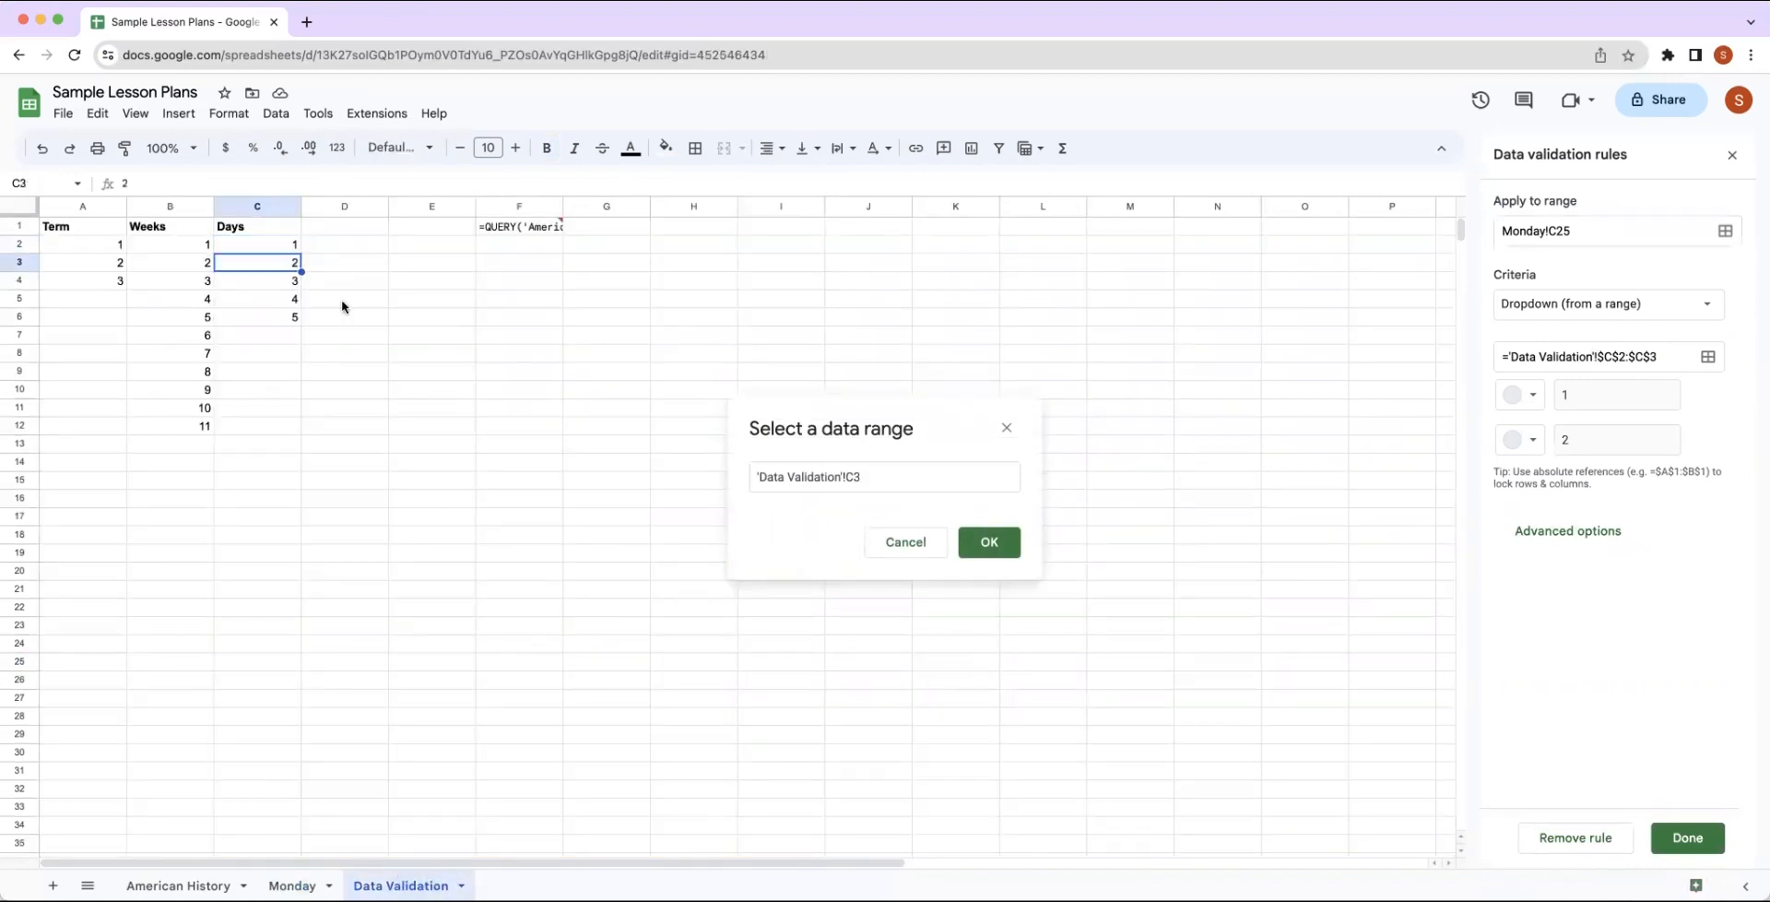
left_click(982, 546)
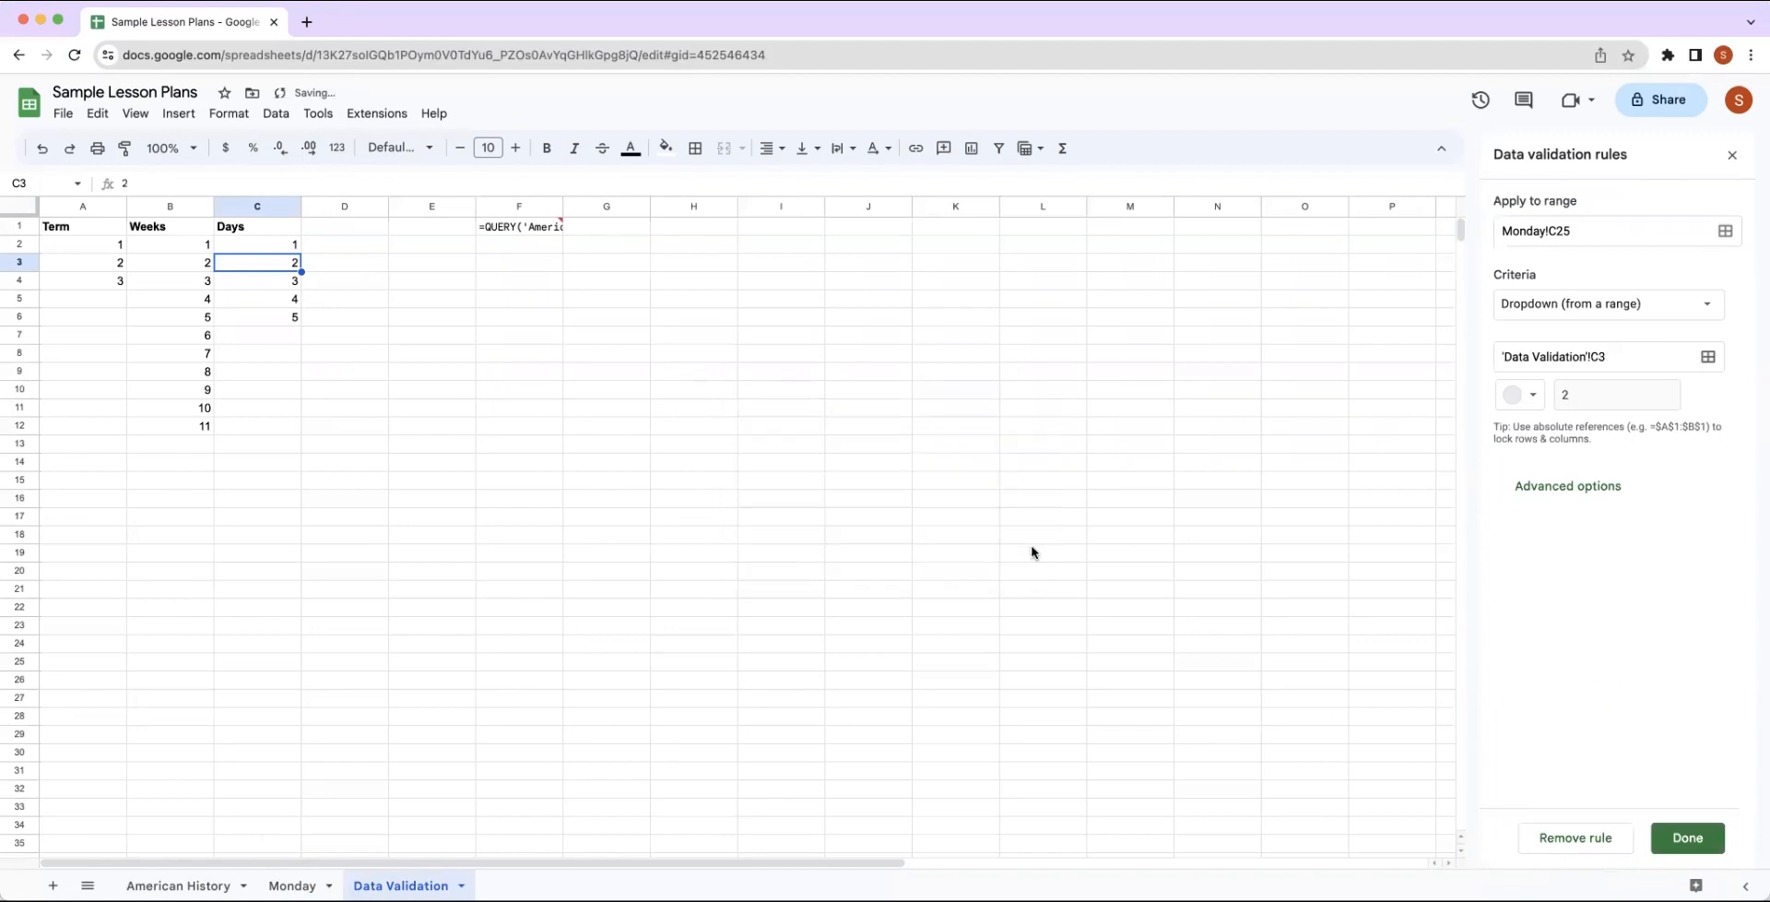
left_click(1683, 845)
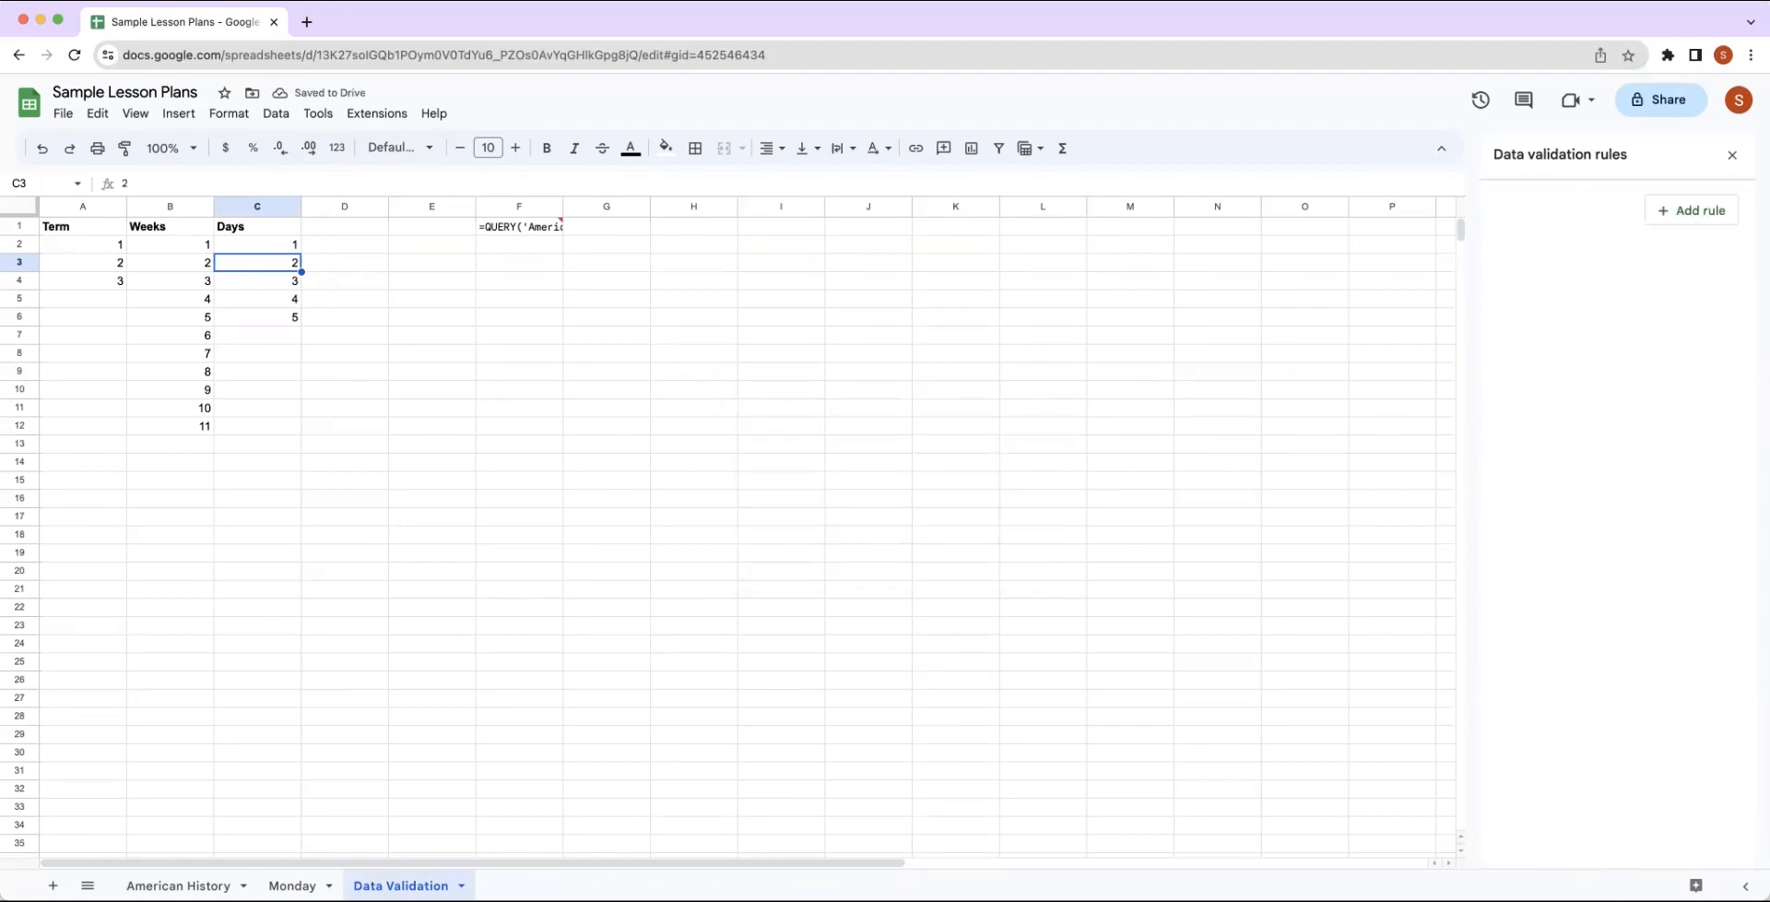
left_click(292, 885)
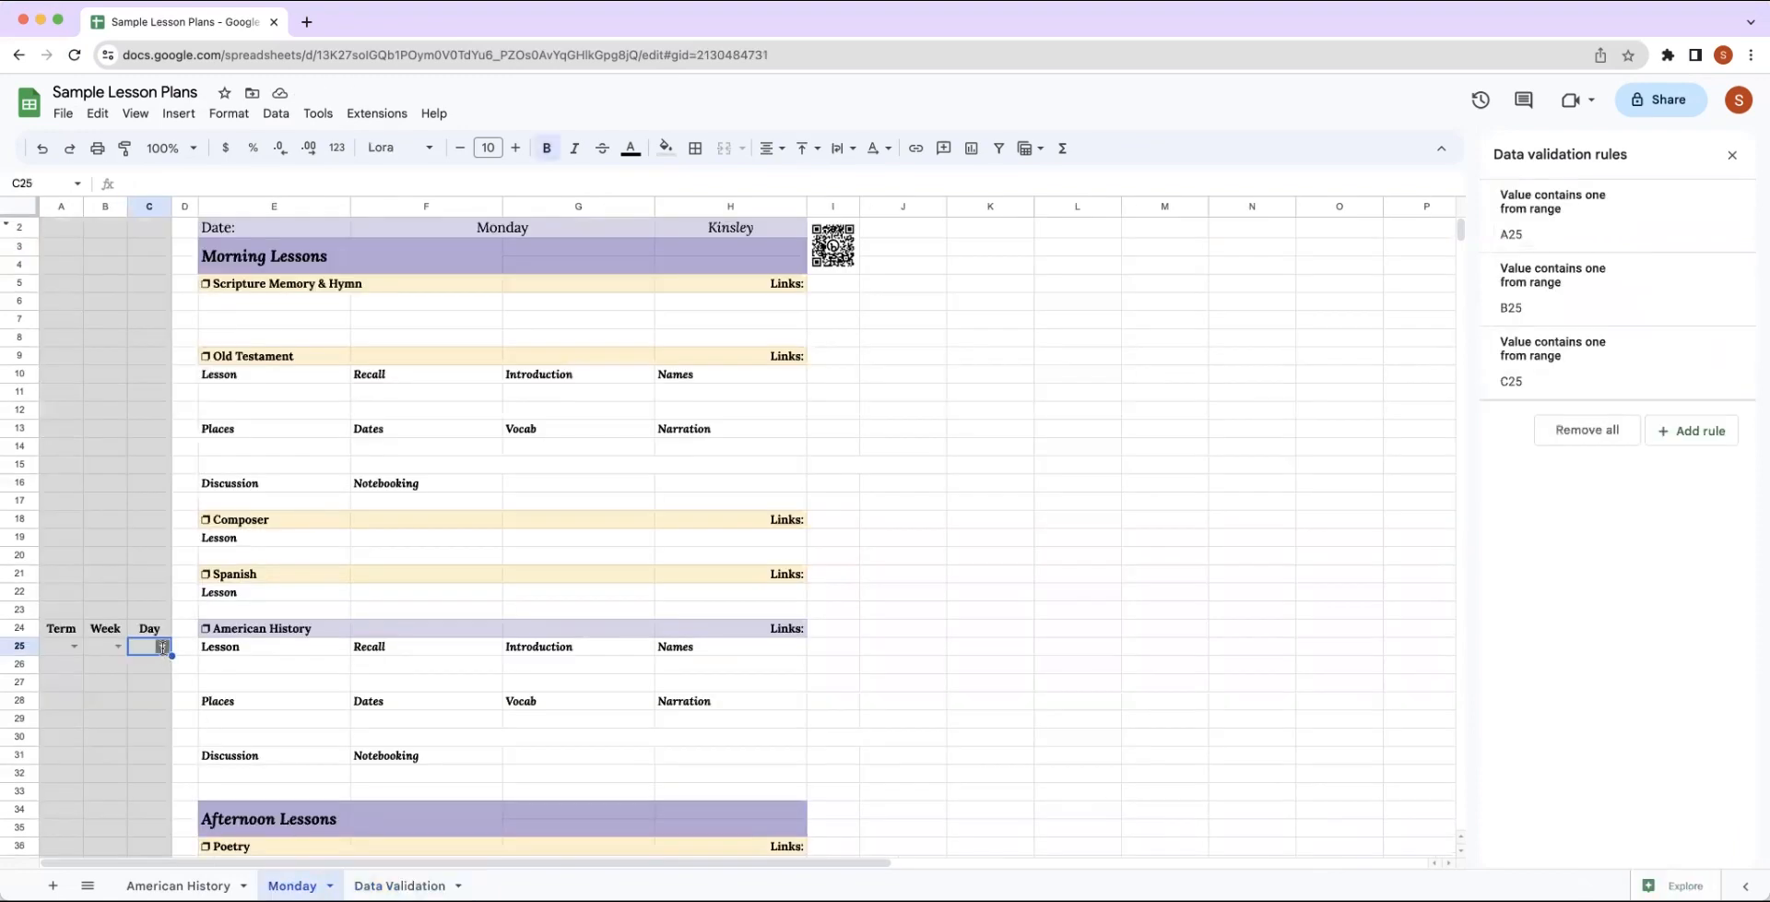
left_click(163, 645)
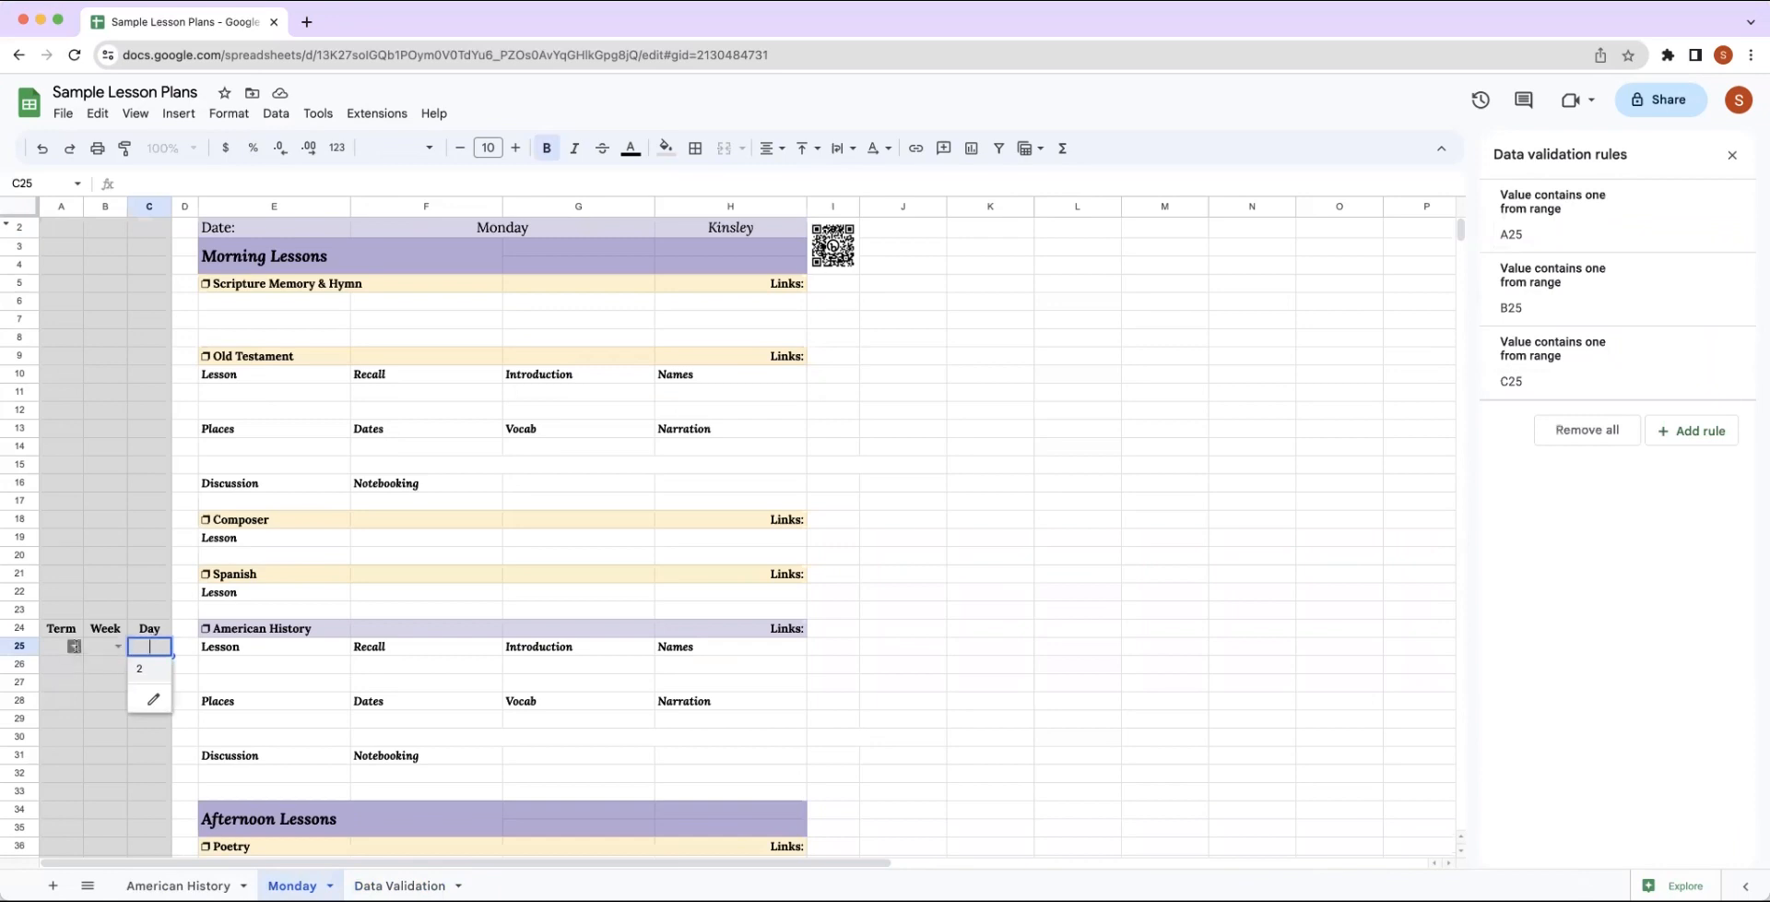
View the Term dropdown's options in A25 and the lesson rows on the American History sheet, and return to the Monday sheet.
left_click(74, 647)
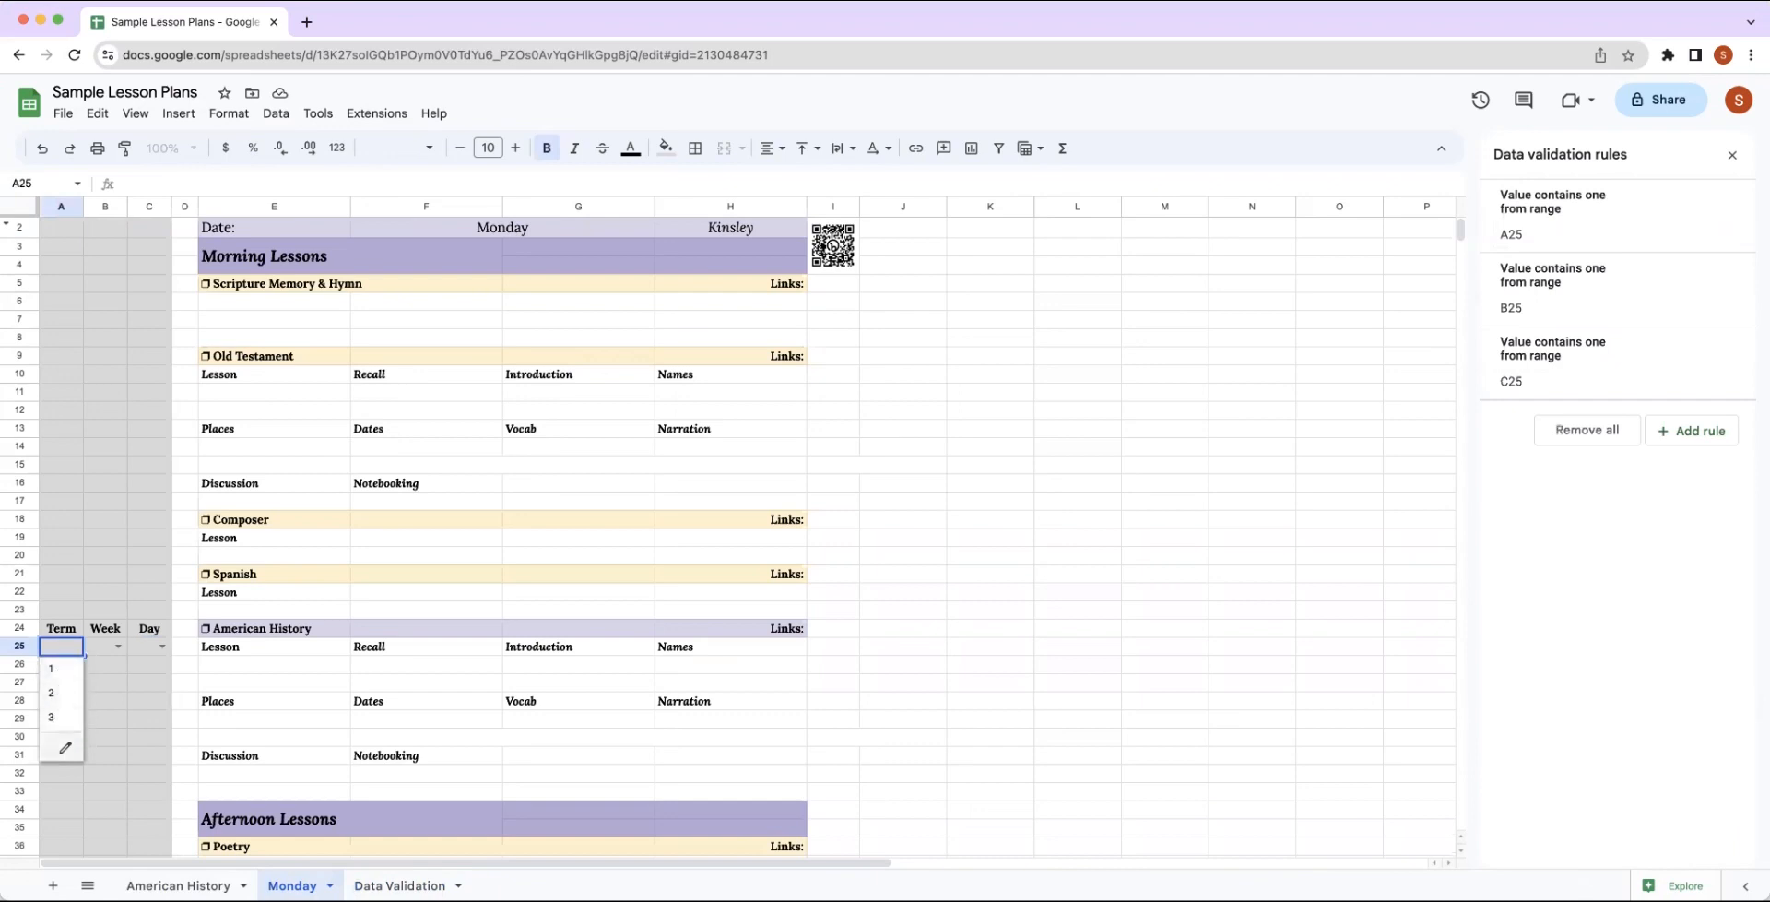
left_click(178, 885)
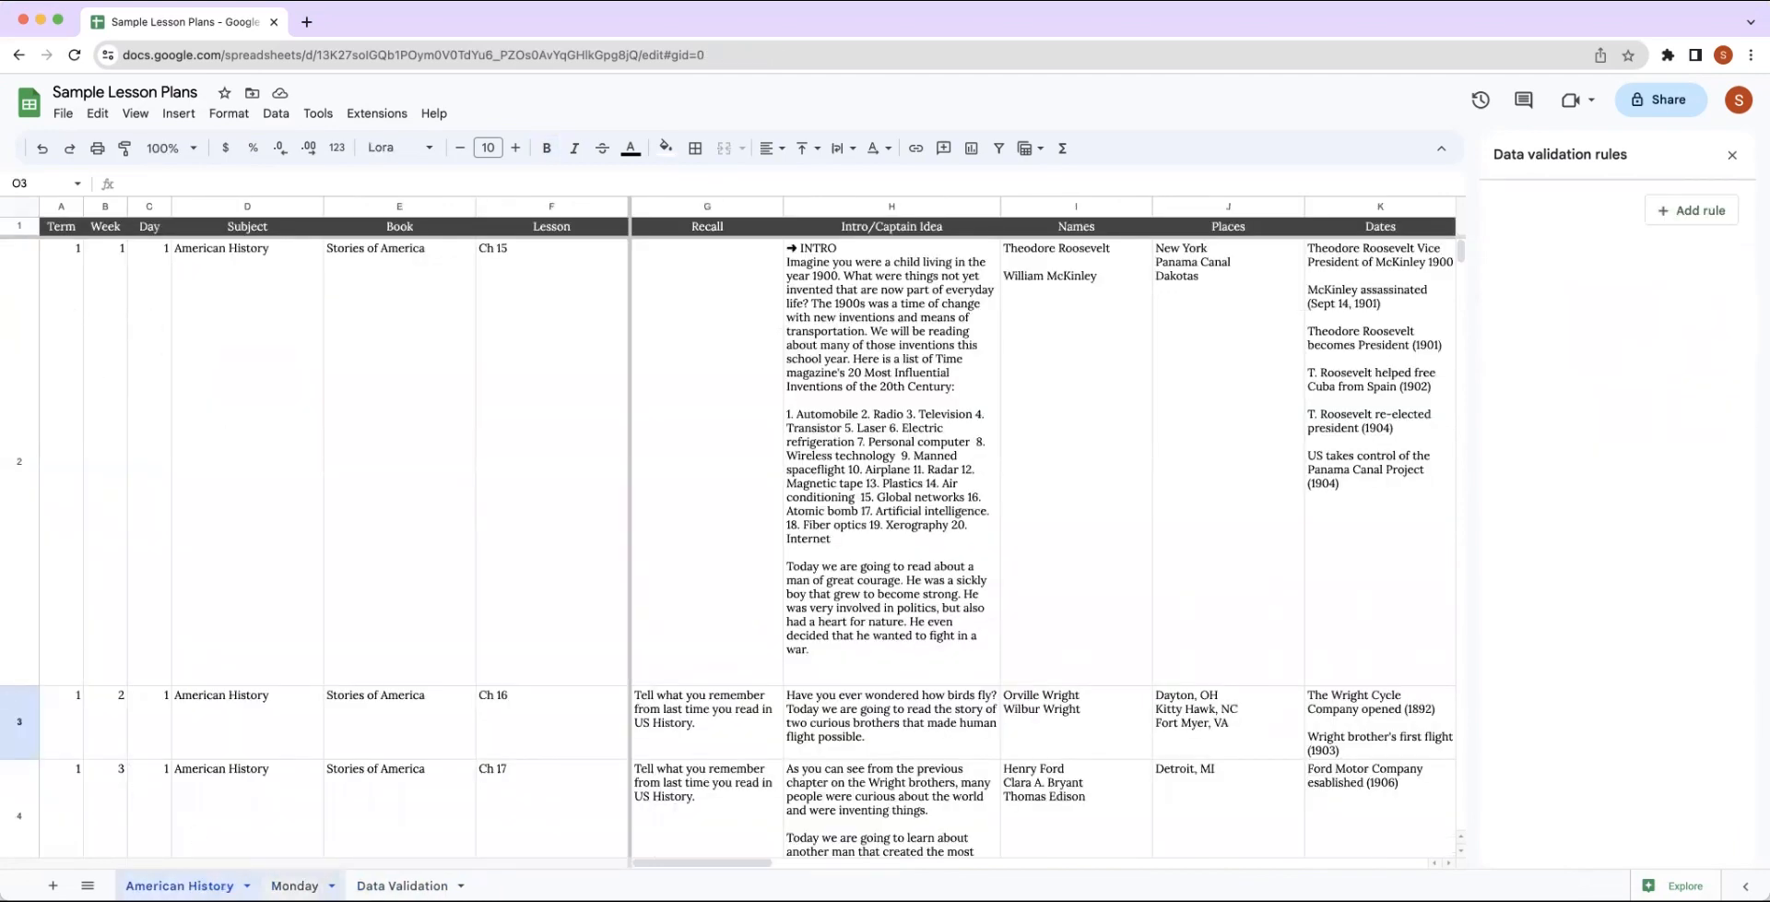
left_click(310, 882)
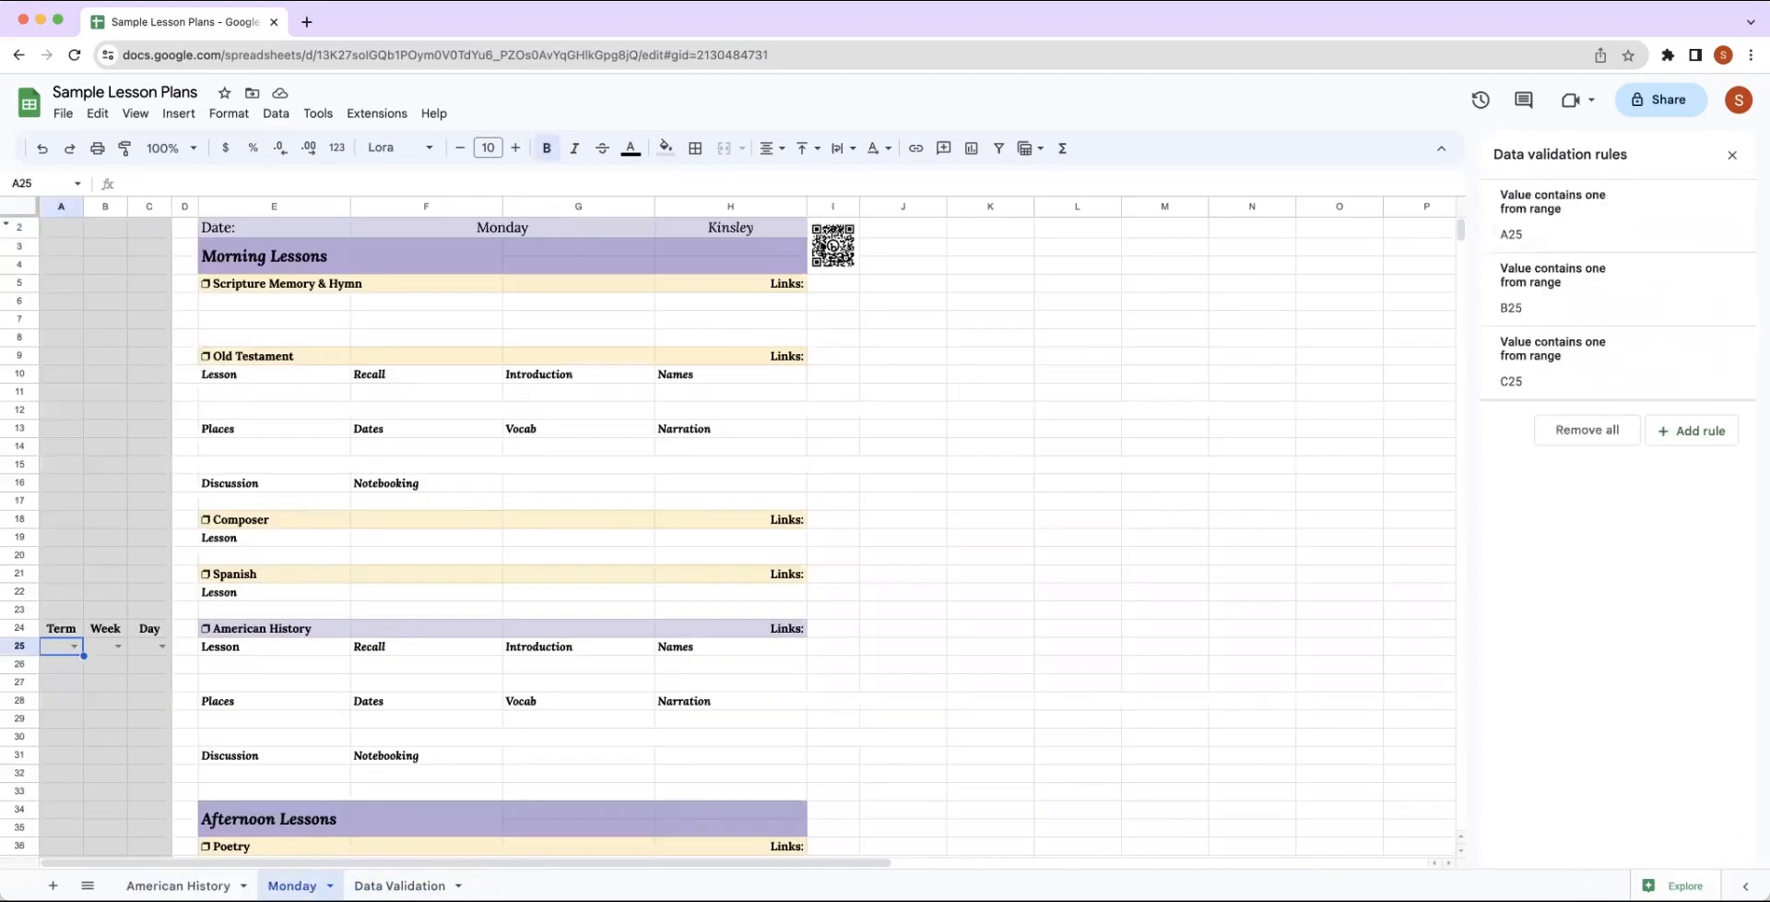
Set the Day dropdown's source range back to 'Data Validation'!C2, save the rule and check the options in C25.
left_click(161, 651)
left_click(151, 693)
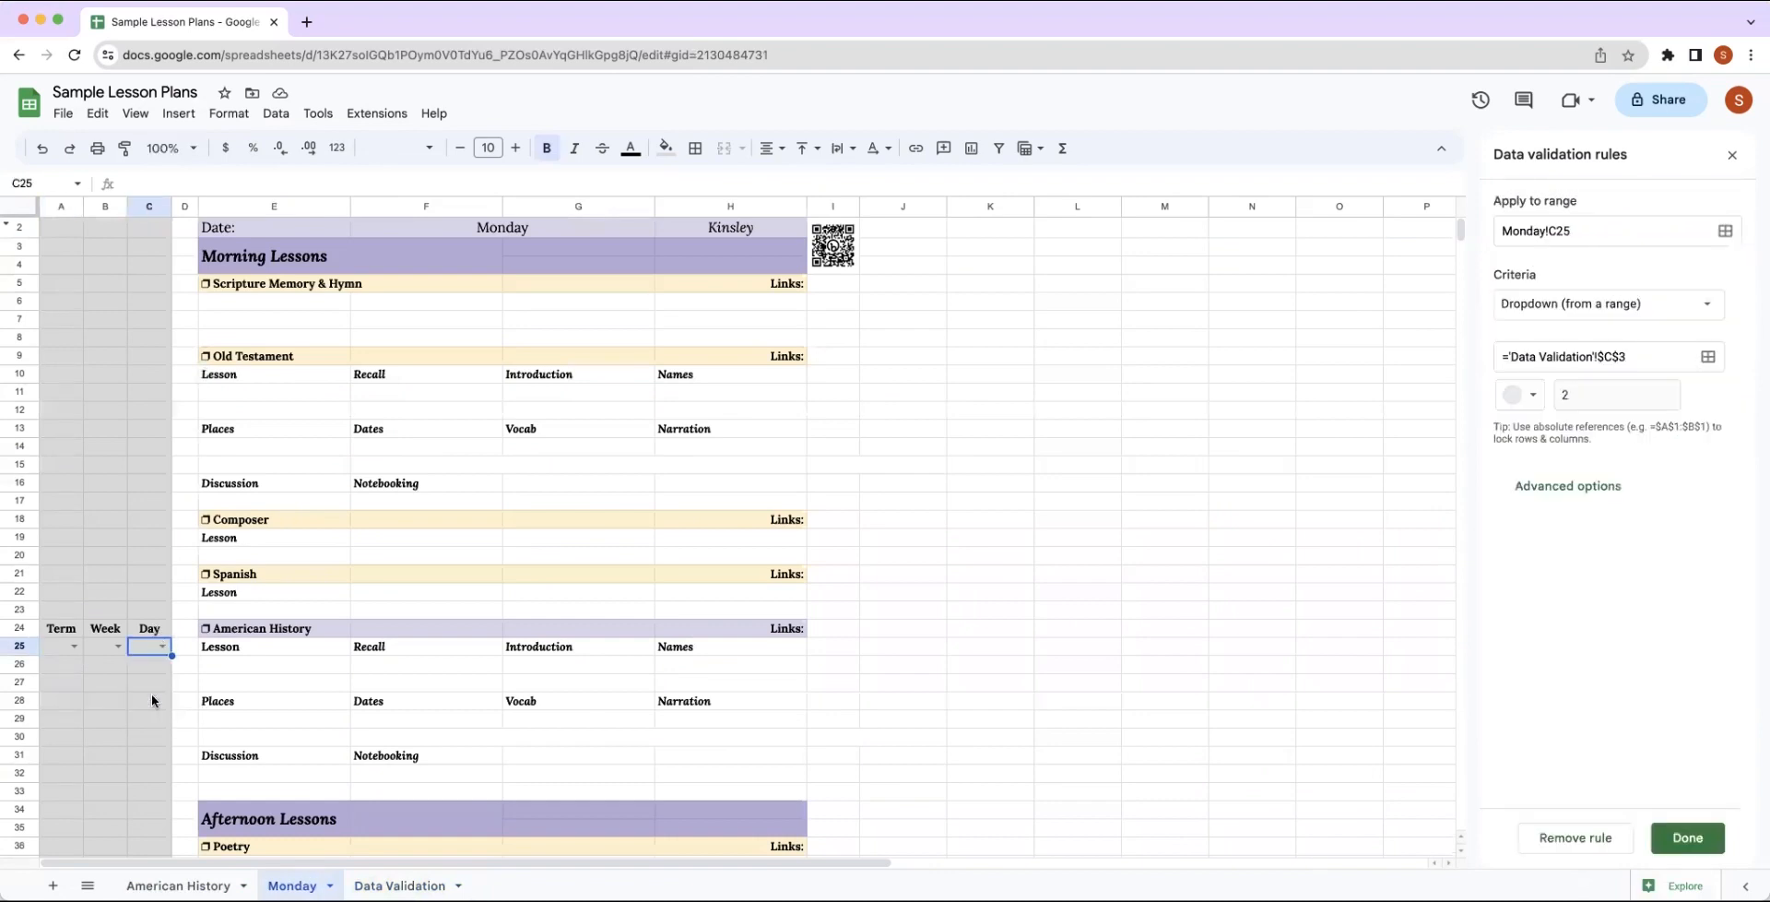
left_click(1707, 357)
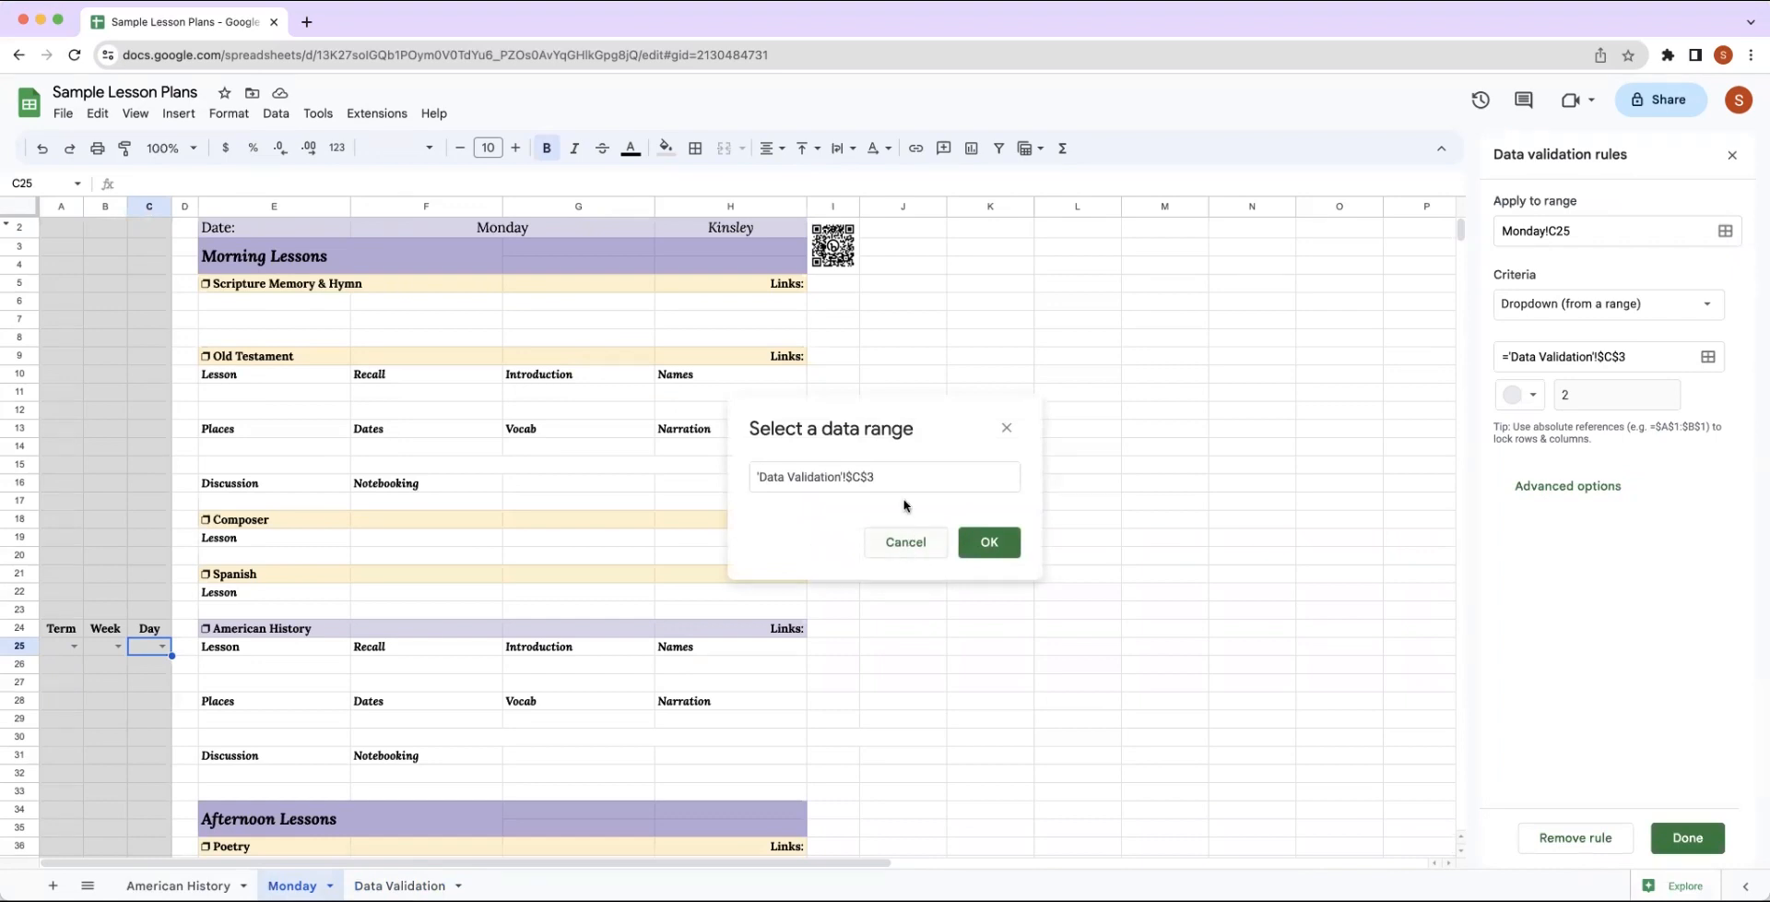
left_click(400, 884)
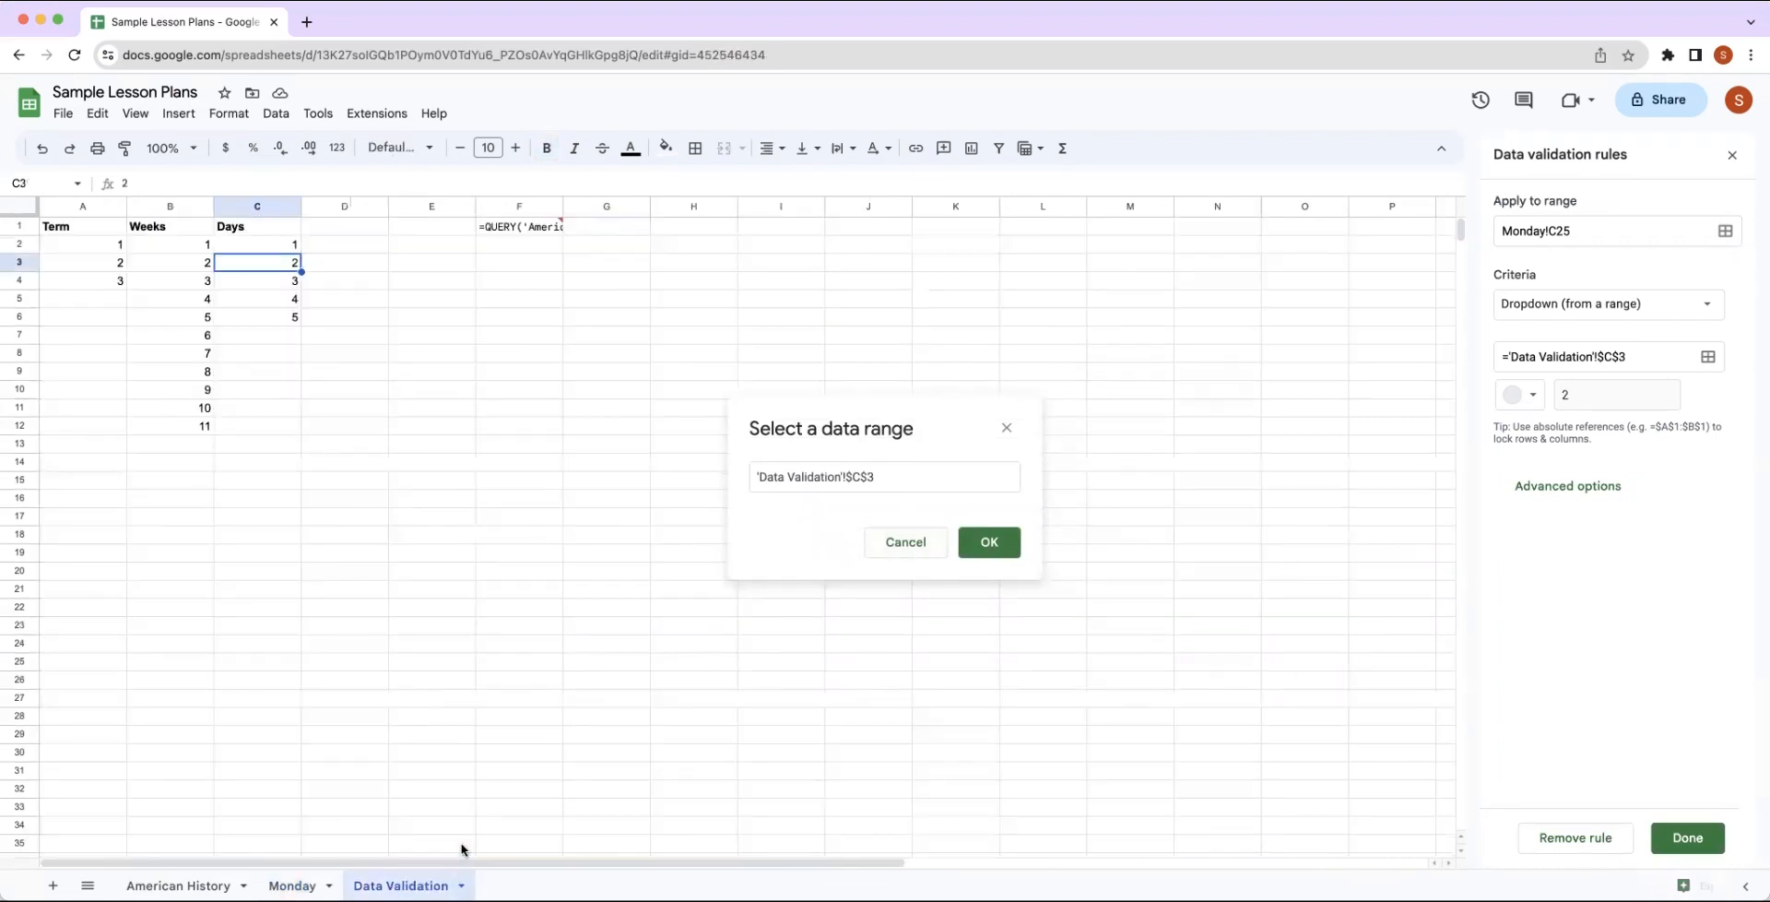
left_click(247, 246)
left_click(877, 481)
left_click(260, 247)
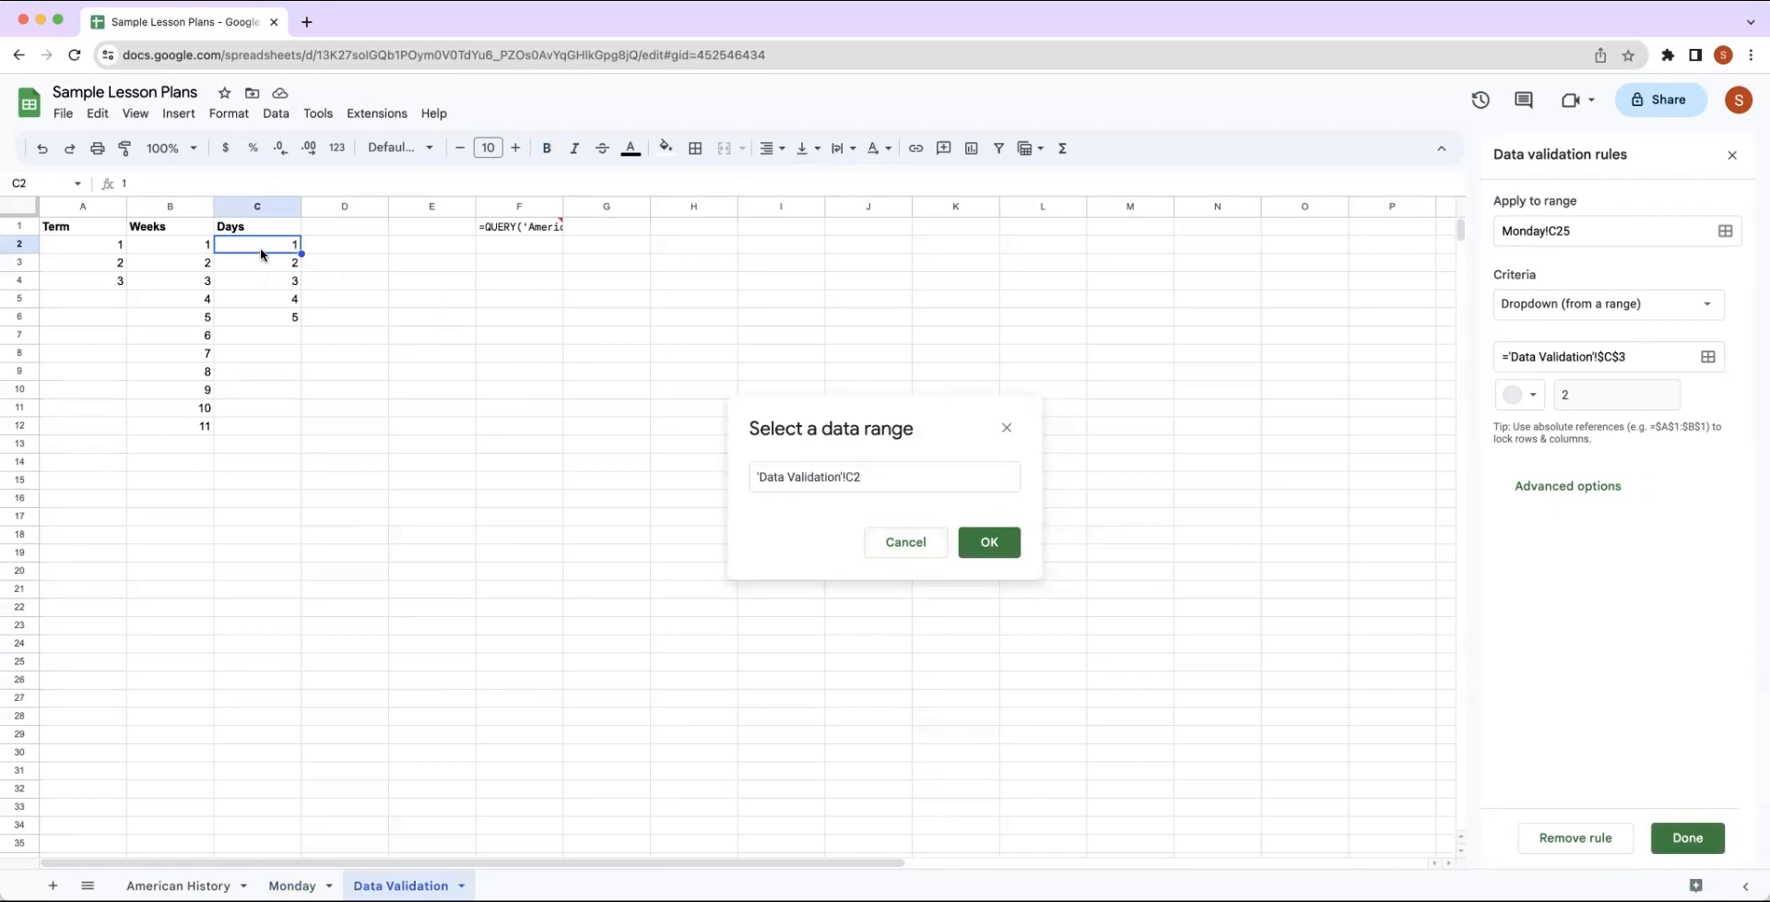
left_click(989, 541)
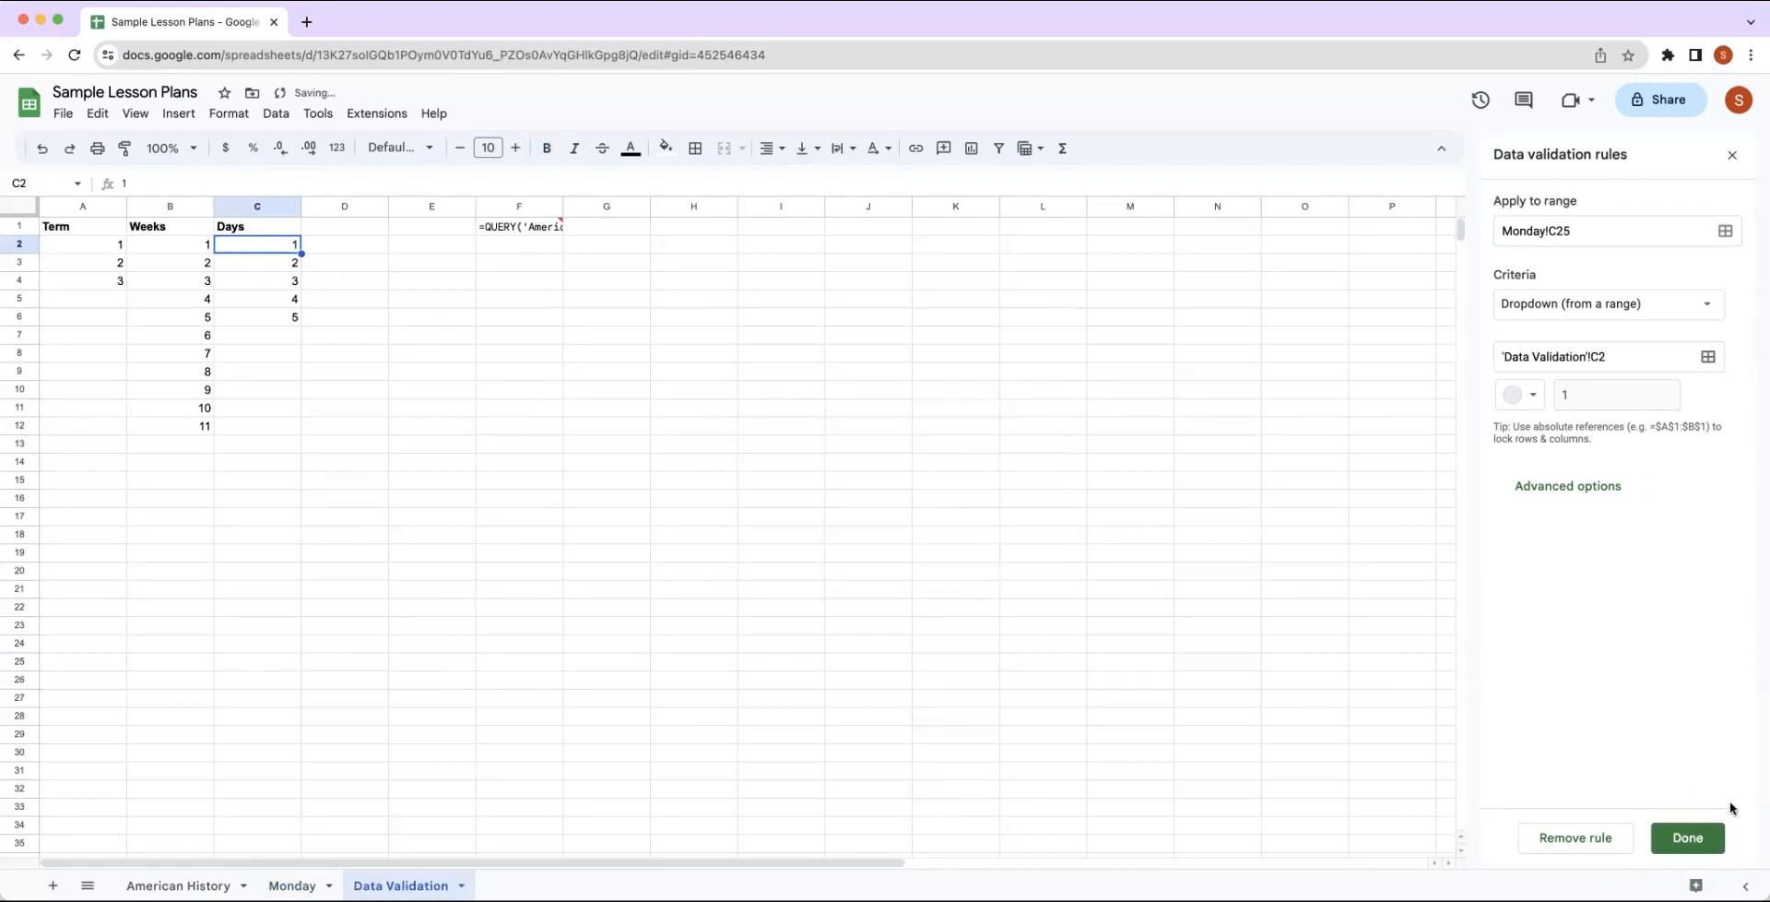
left_click(1686, 837)
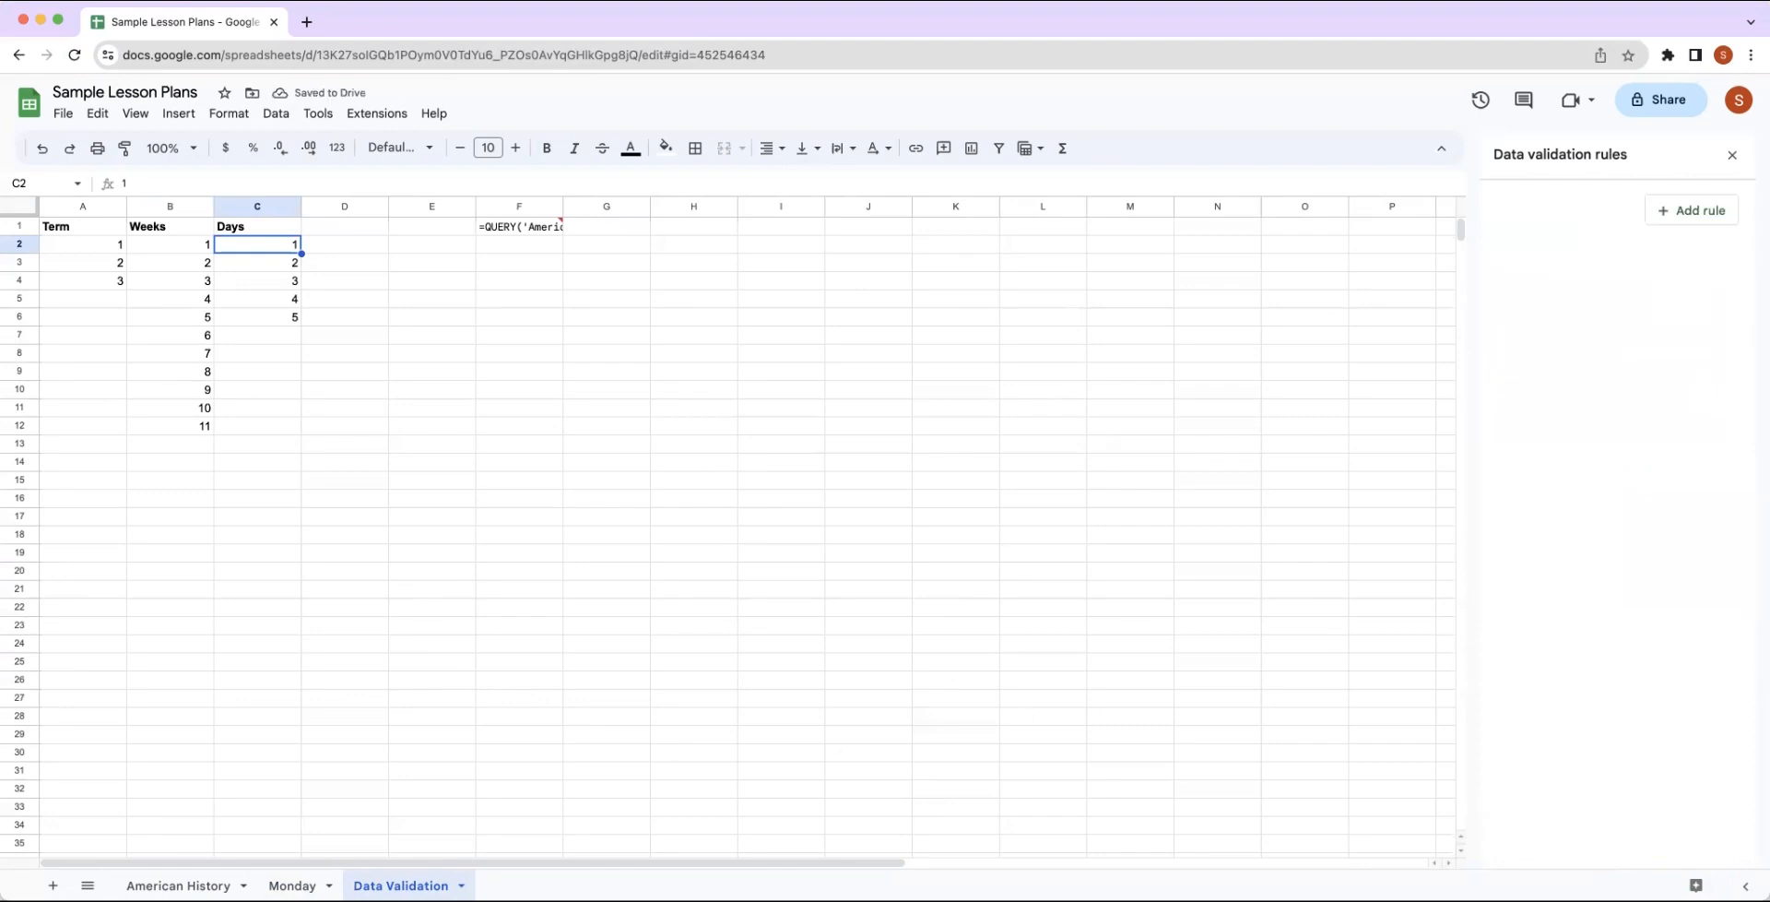
left_click(293, 885)
left_click(162, 645)
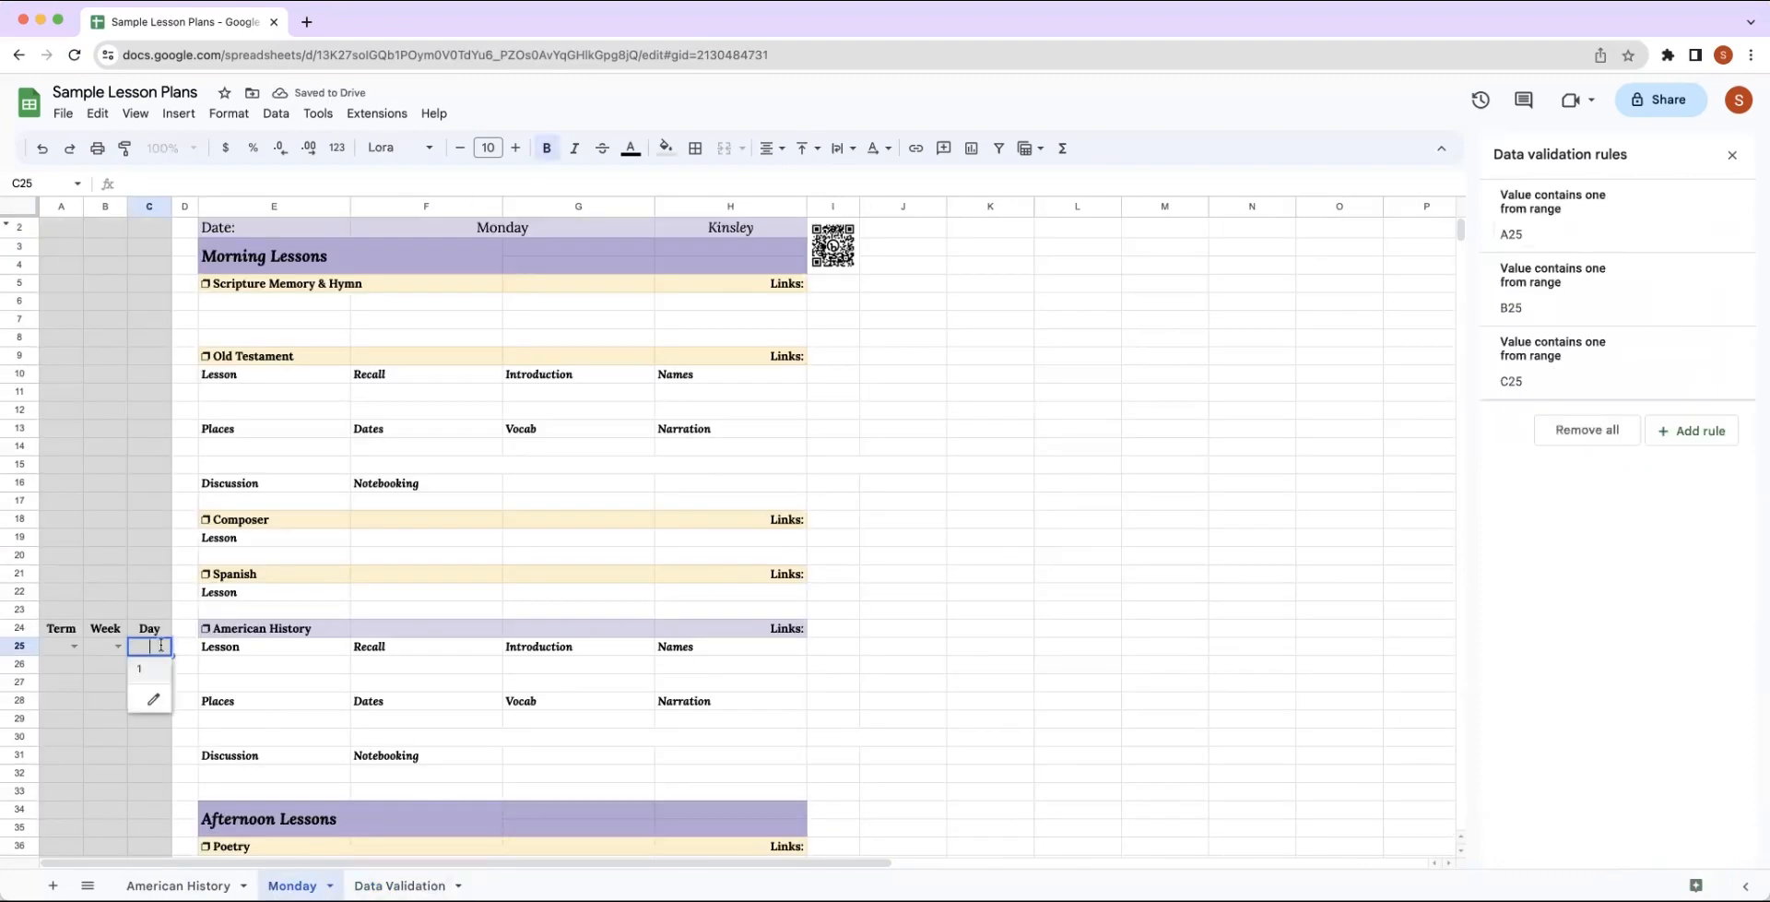
Close the data validation rules and switch to the Data Validation sheet.
left_click(85, 682)
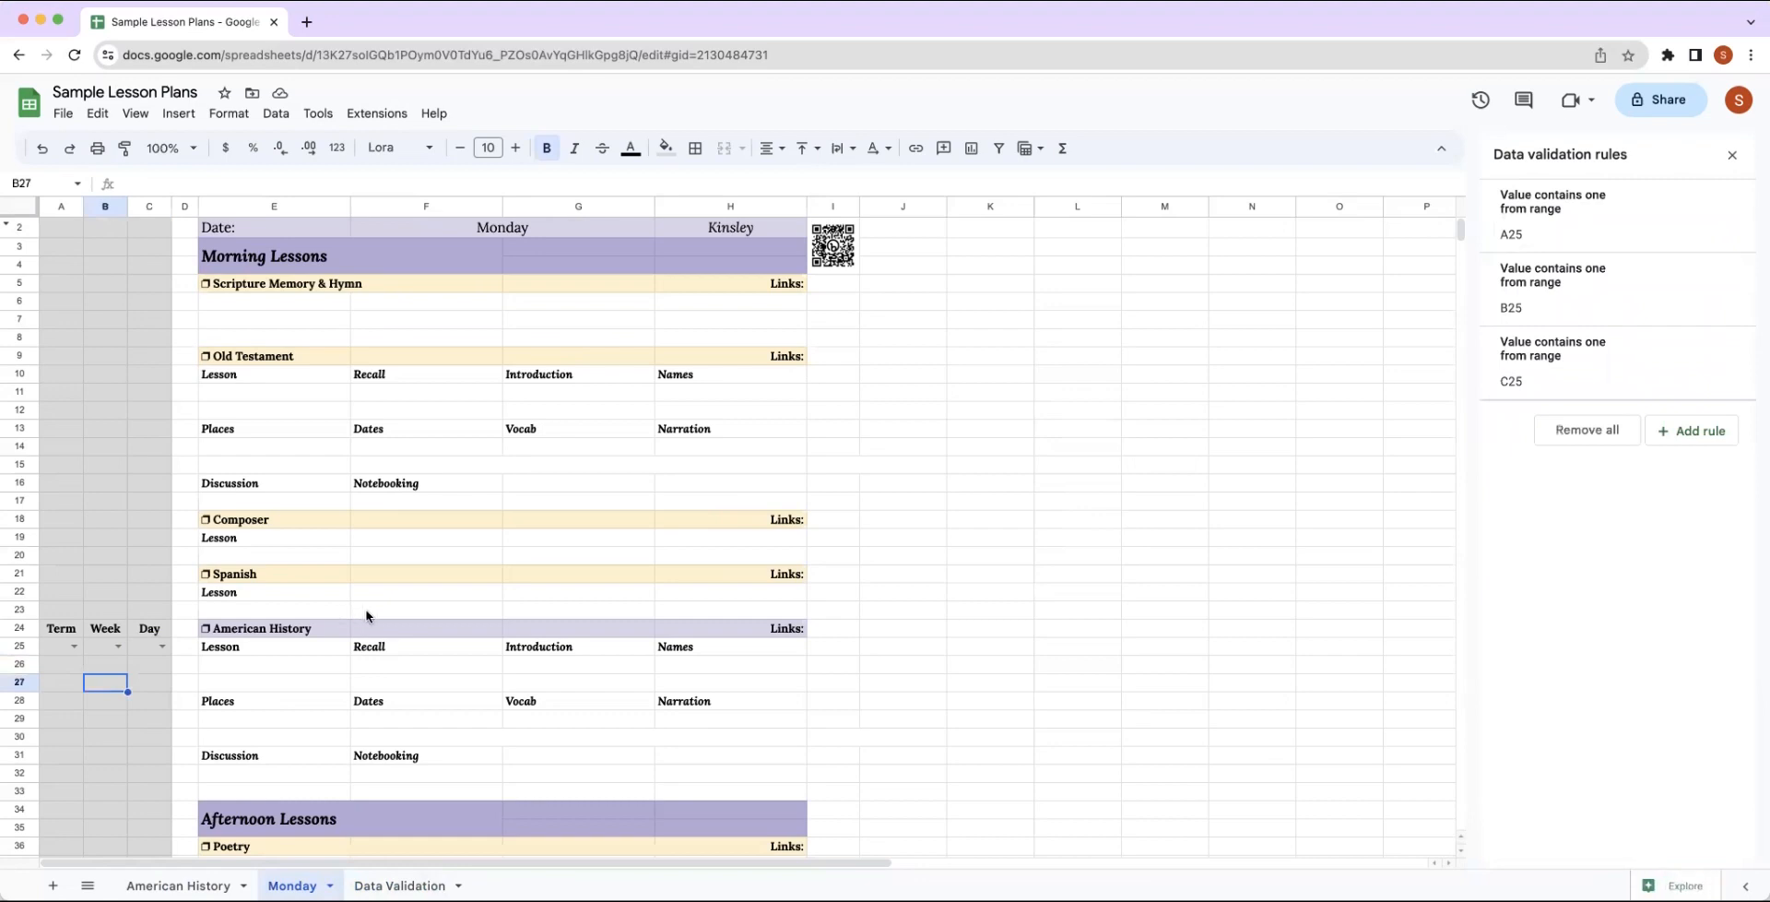
scroll(366, 616, "down", 2)
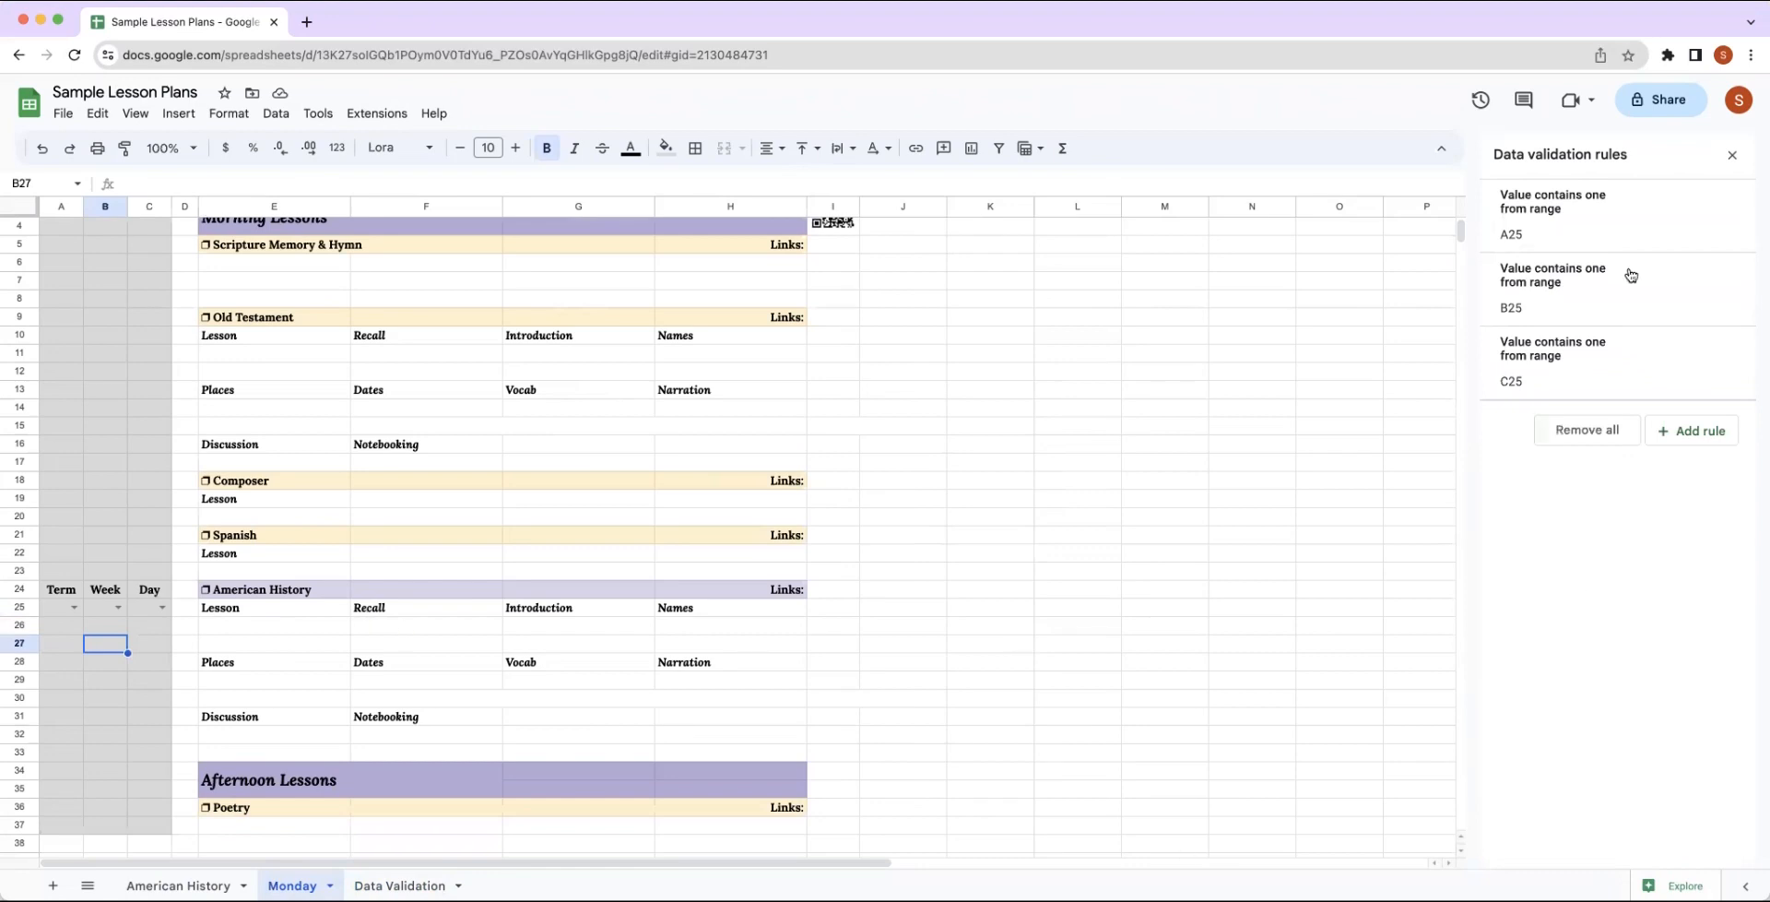
left_click(1730, 157)
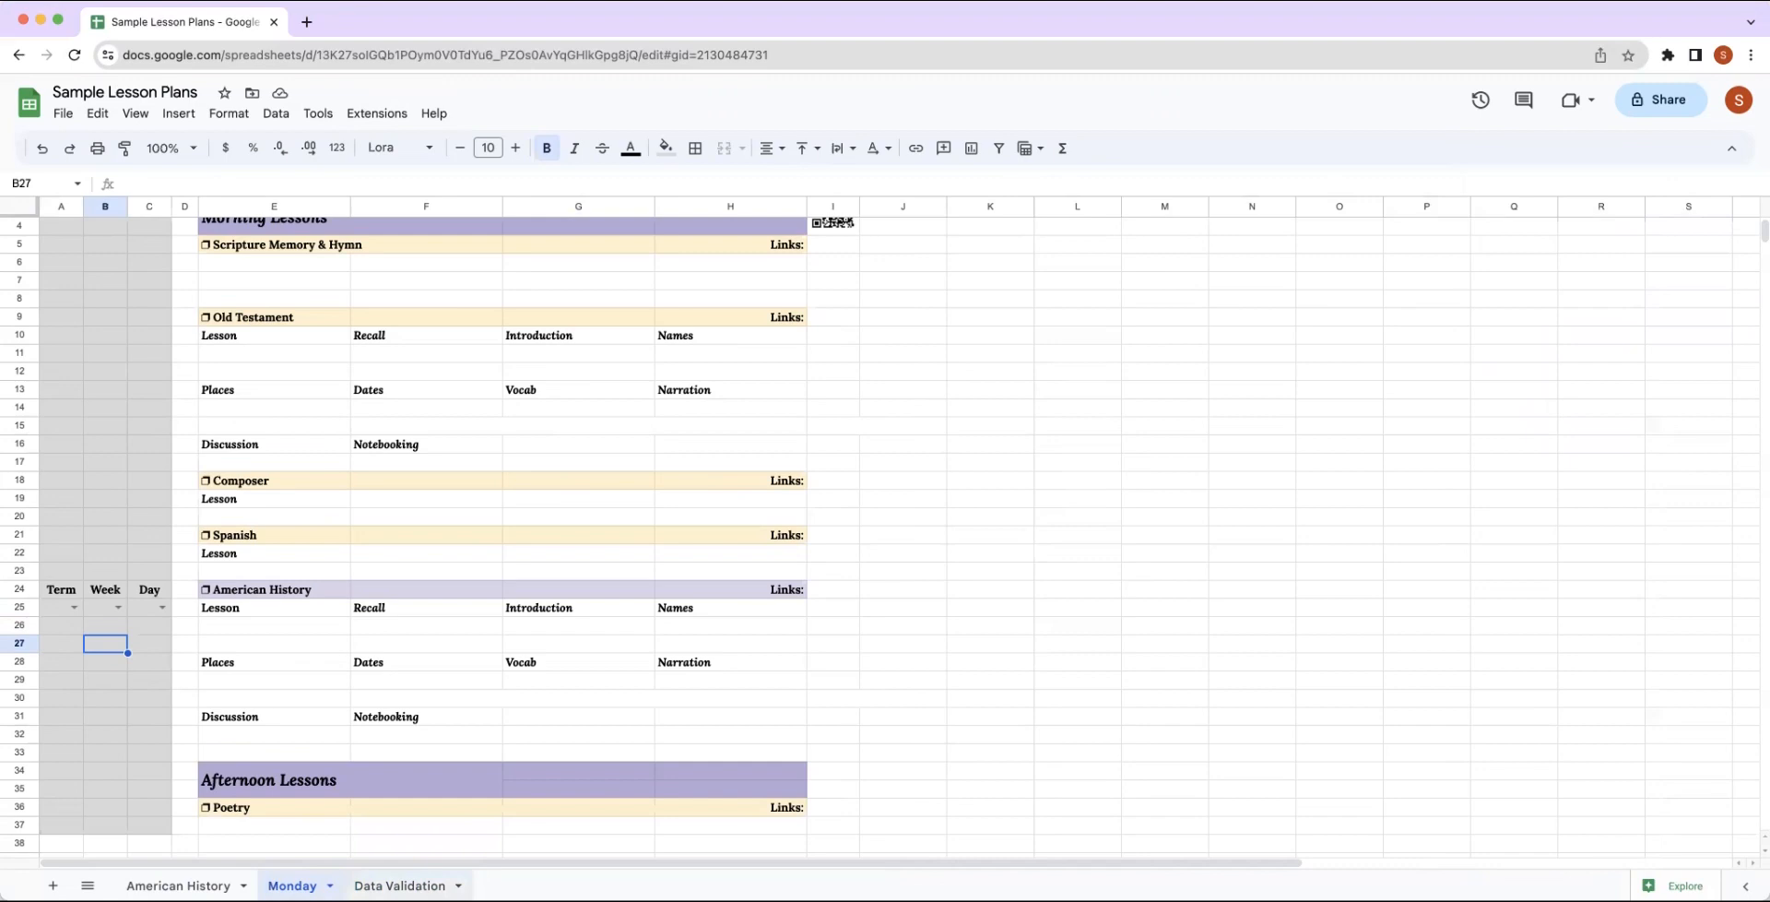
left_click(400, 885)
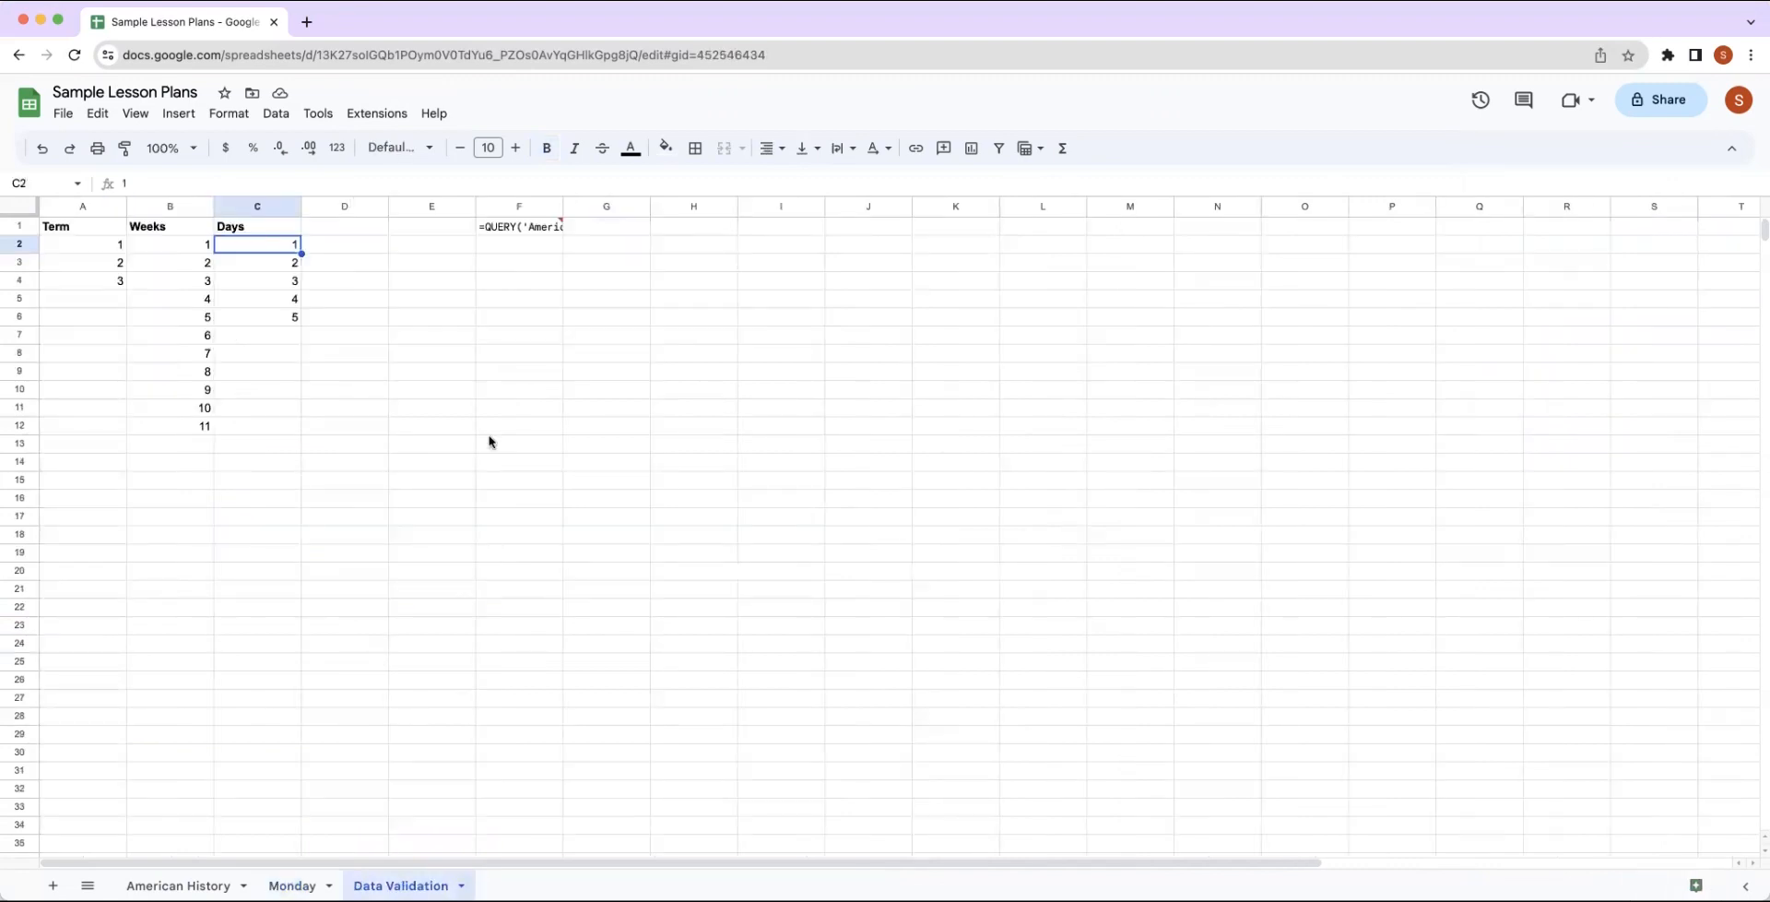
Edit the QUERY formula in F1 of the Data Validation sheet so its Select clause returns columns D,E,K.
double_click(512, 226)
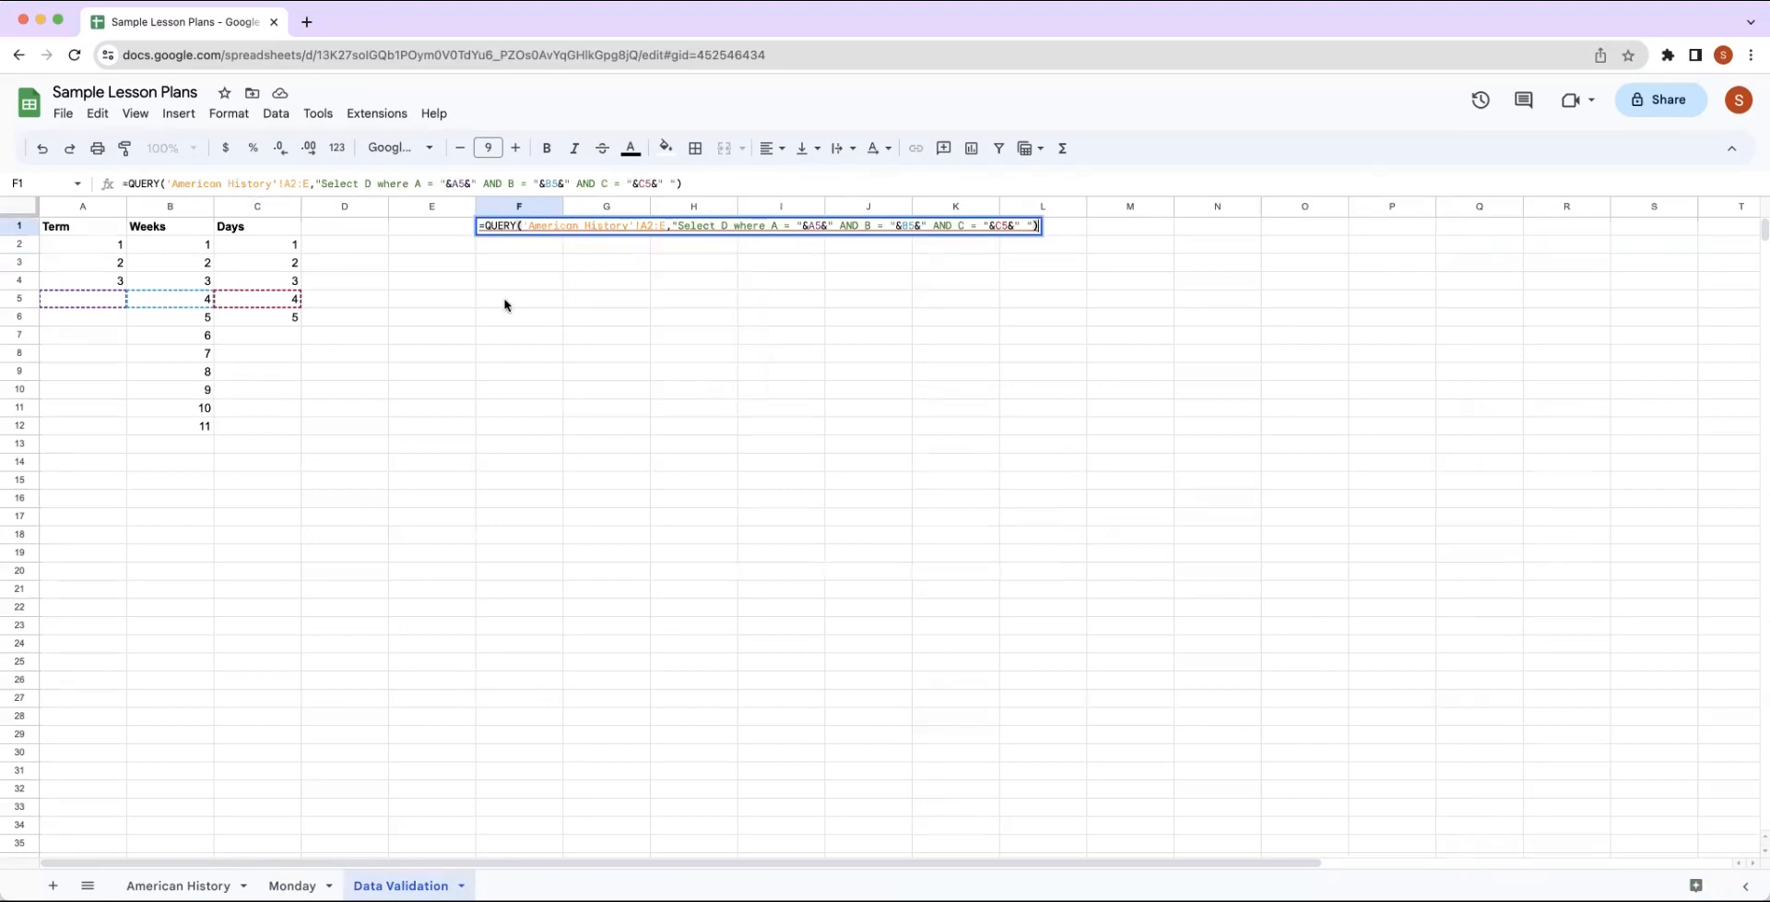
mouse_move(528, 226)
mouse_move(743, 225)
mouse_move(815, 226)
mouse_move(727, 228)
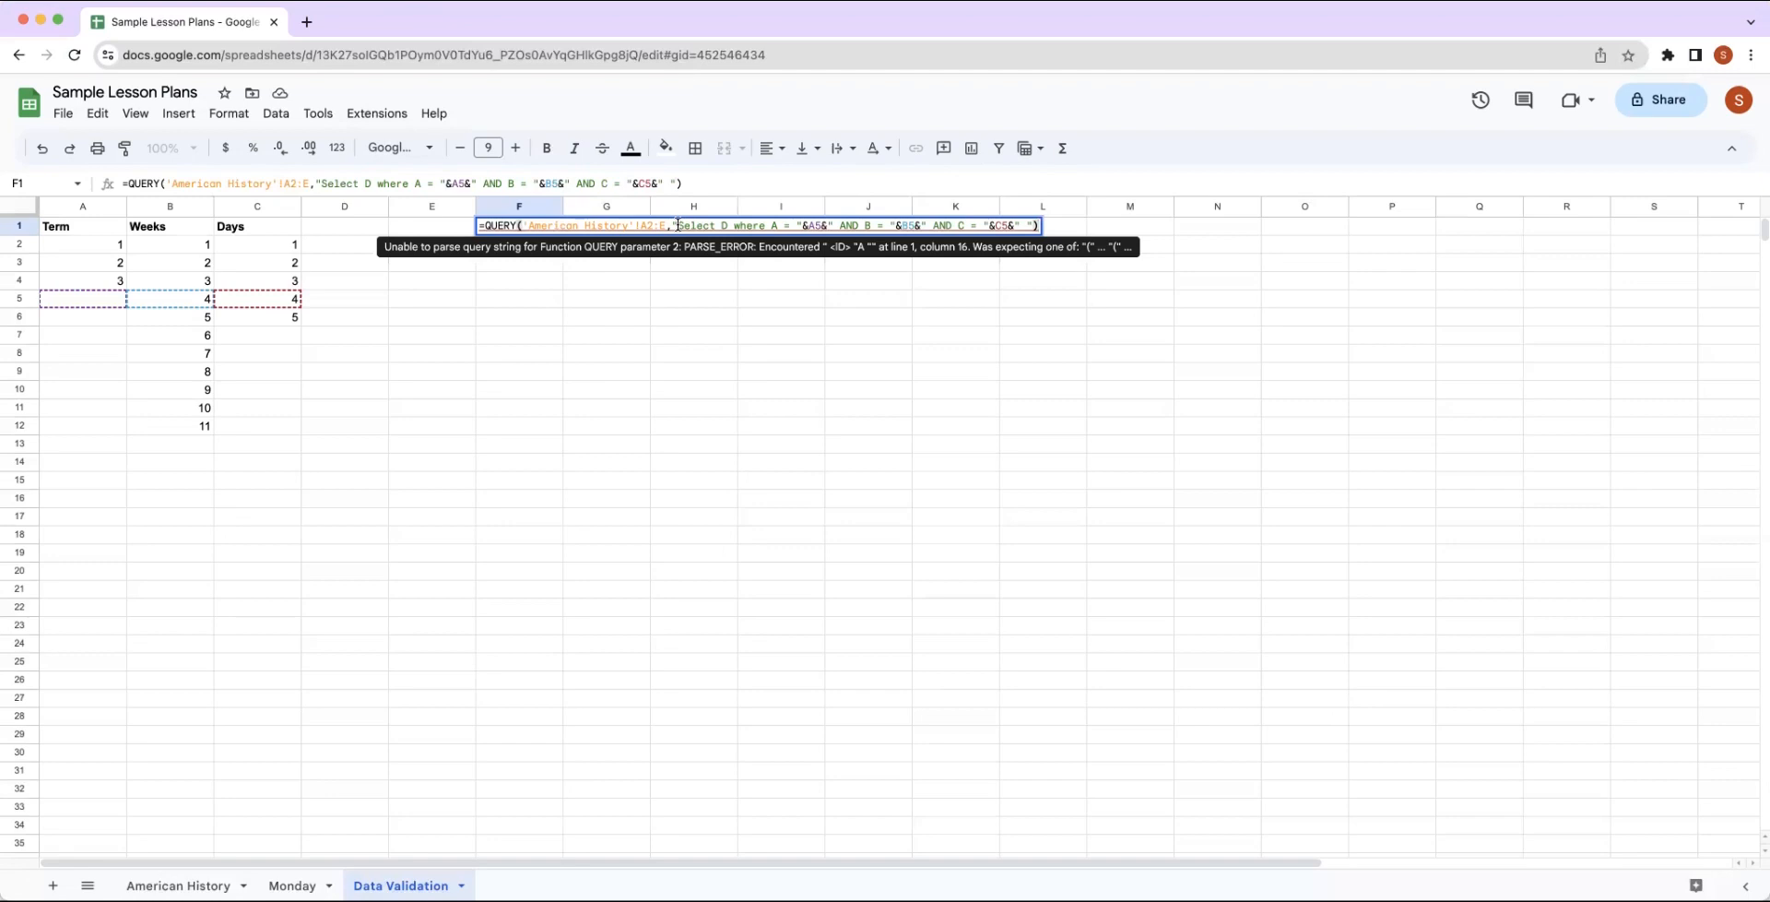
left_click(725, 226)
type(", E")
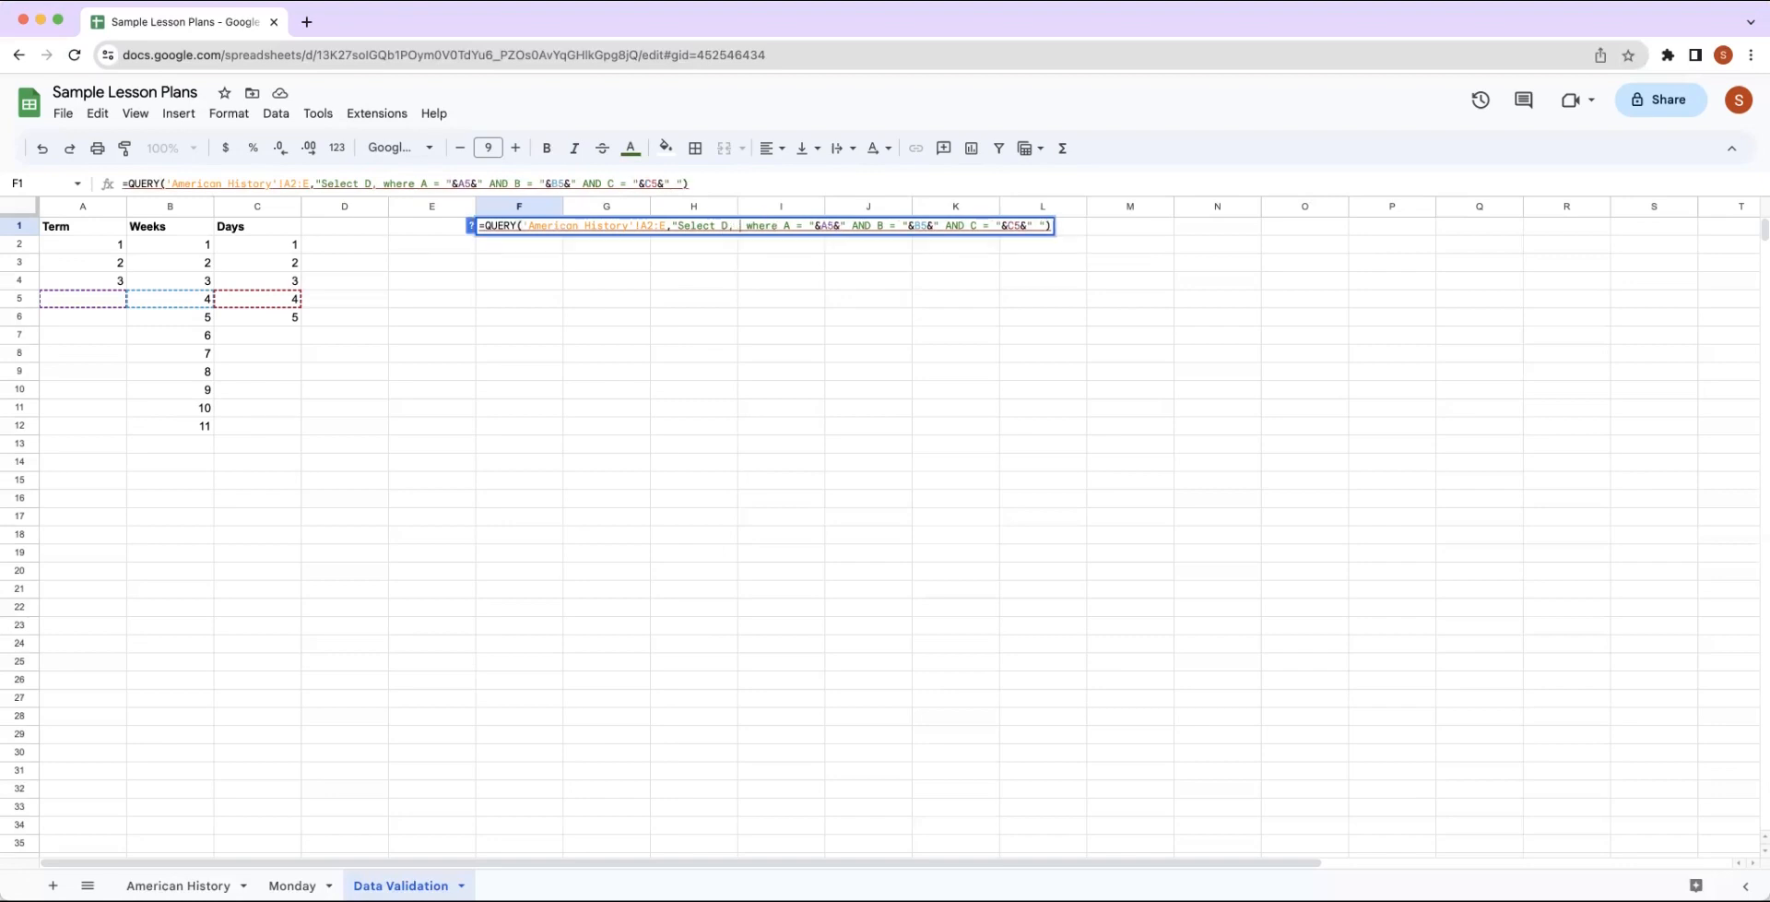
key("BackSpace")
key("BackSpace")
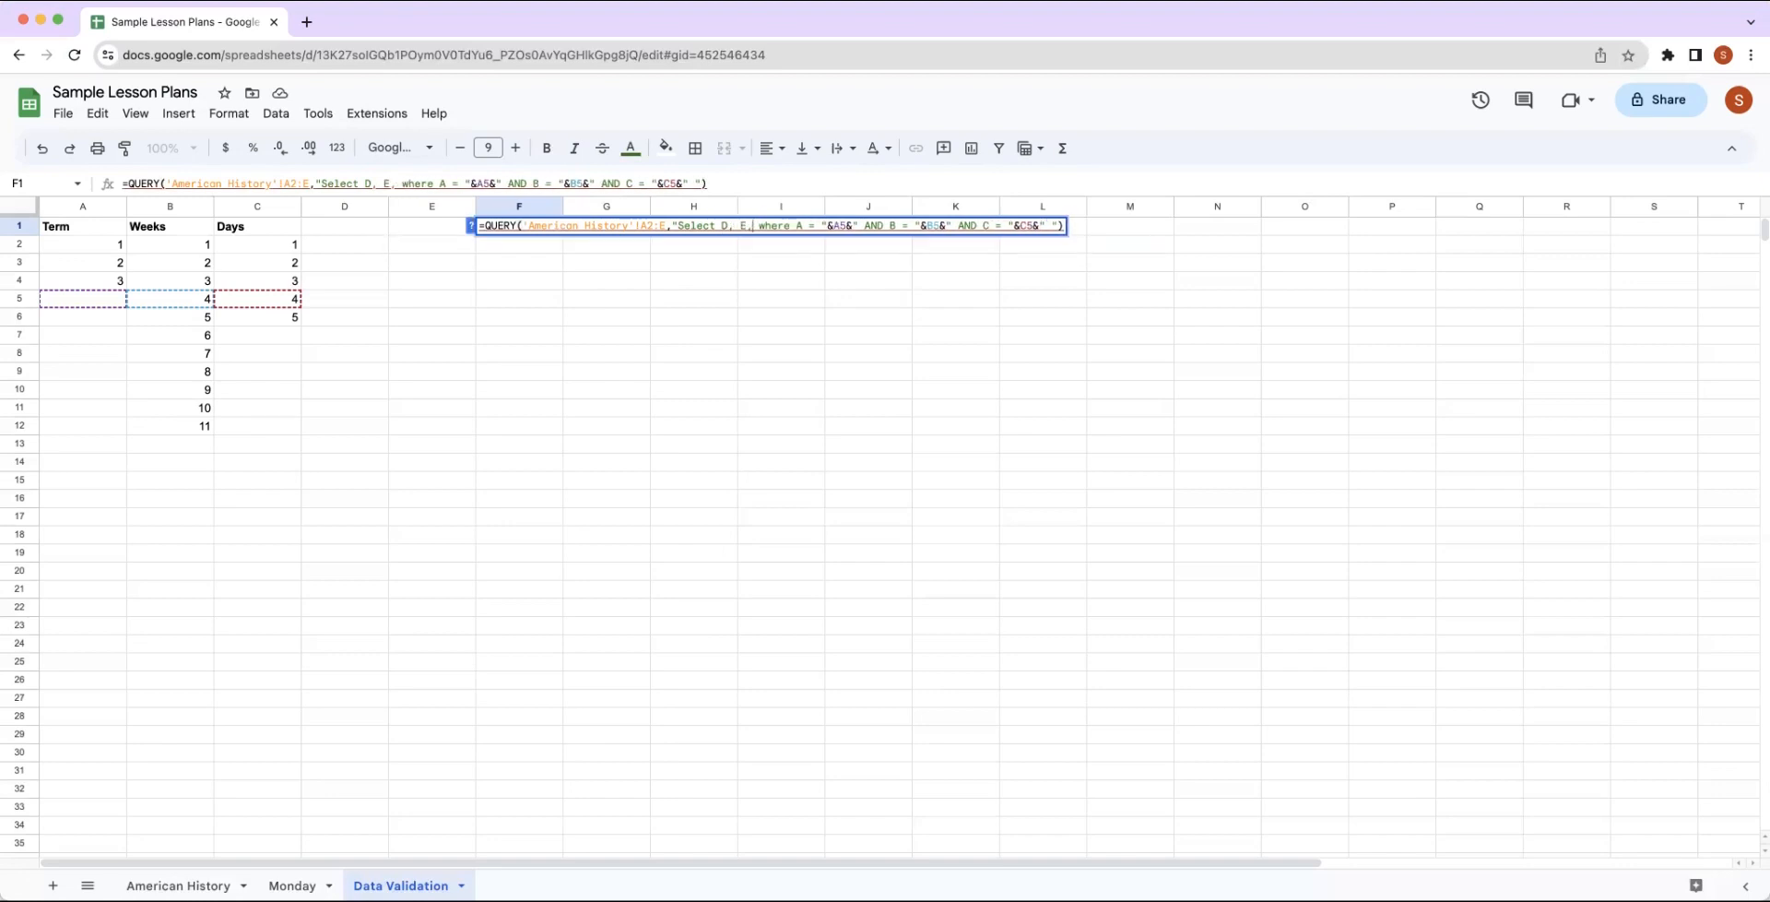
type("E,")
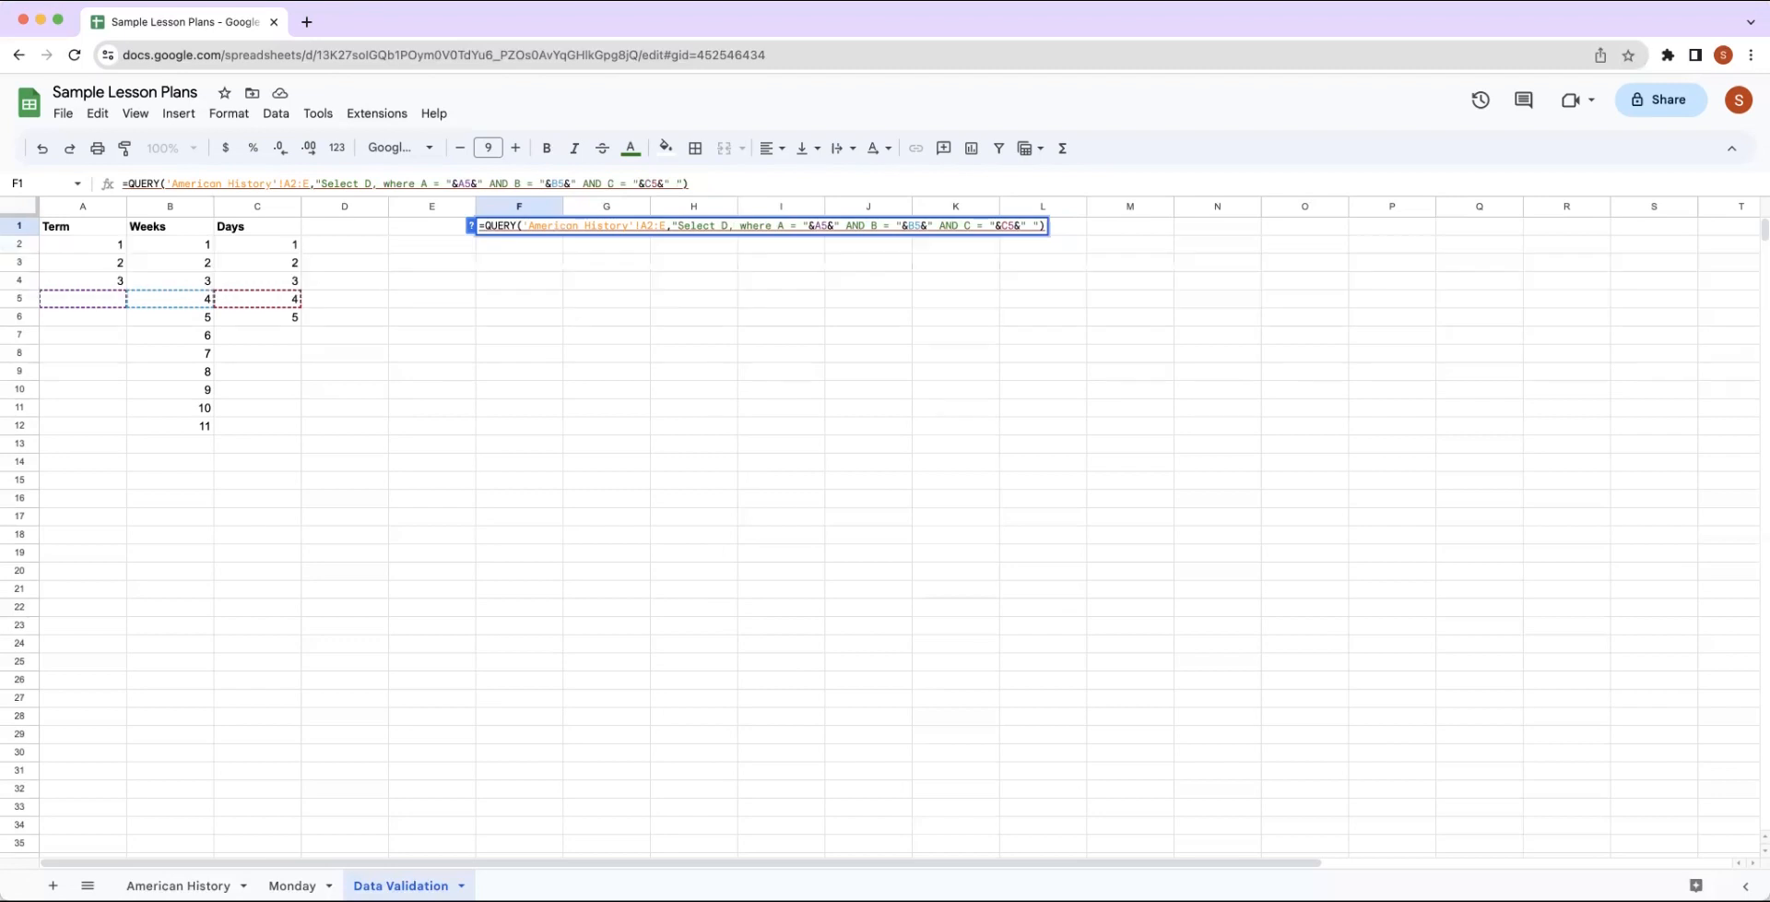
type("K")
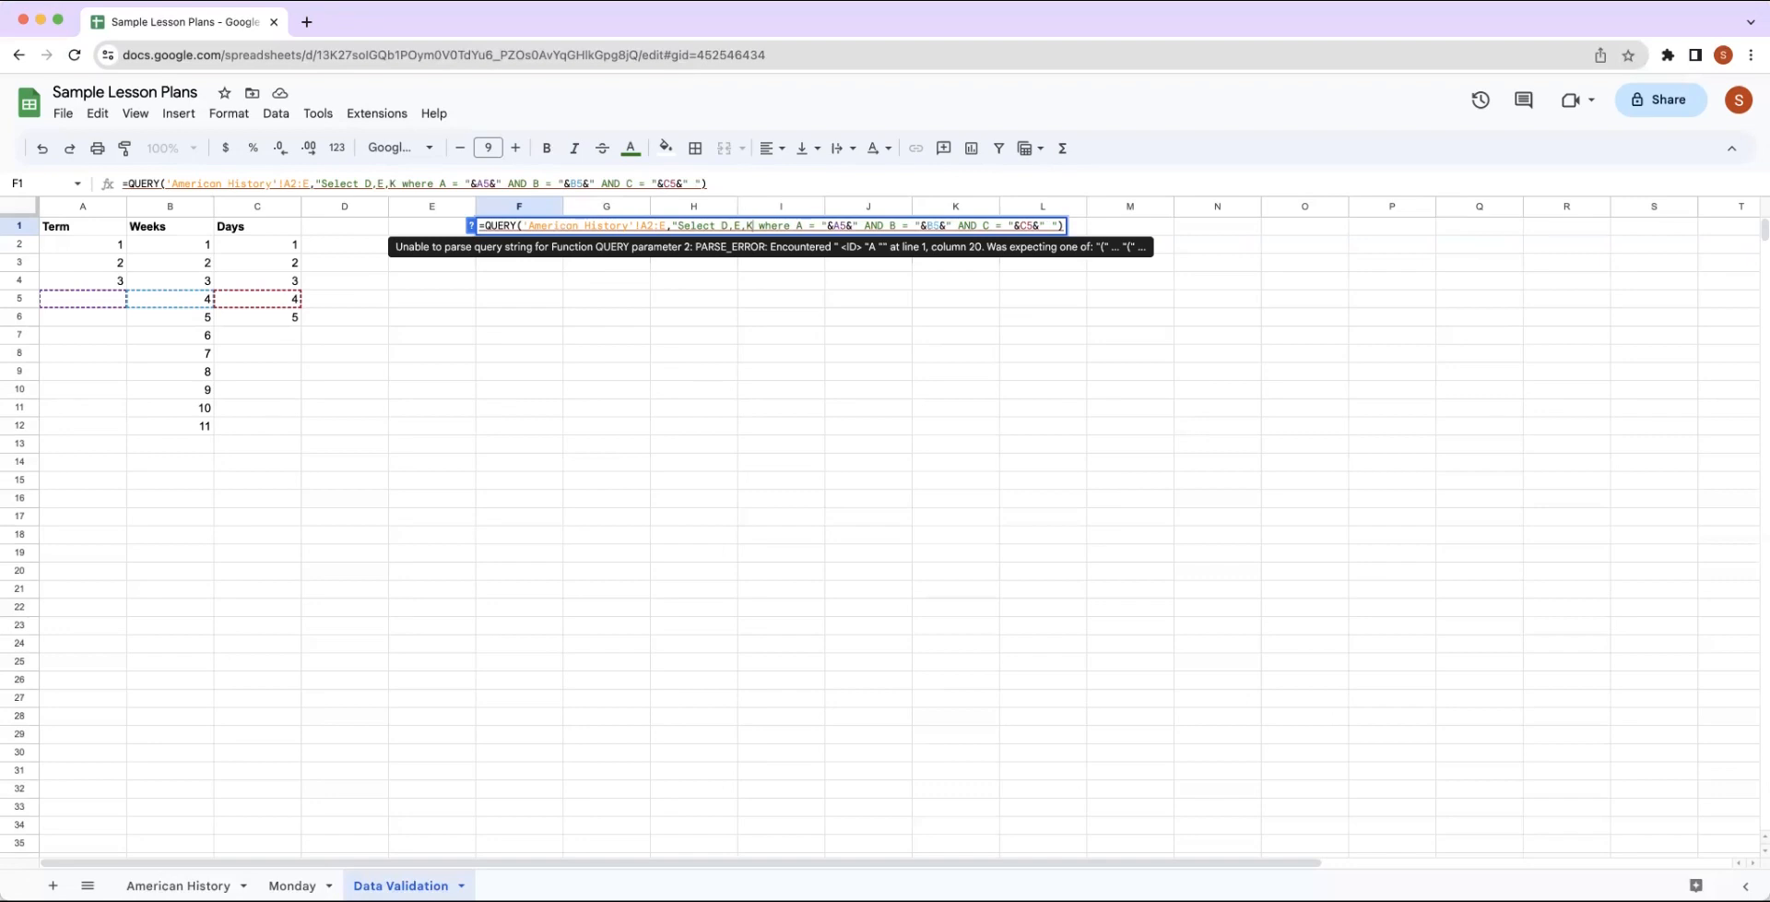
Extend the data range in F1's QUERY formula to 'American History'!A2:P and commit the formula.
left_click(664, 226)
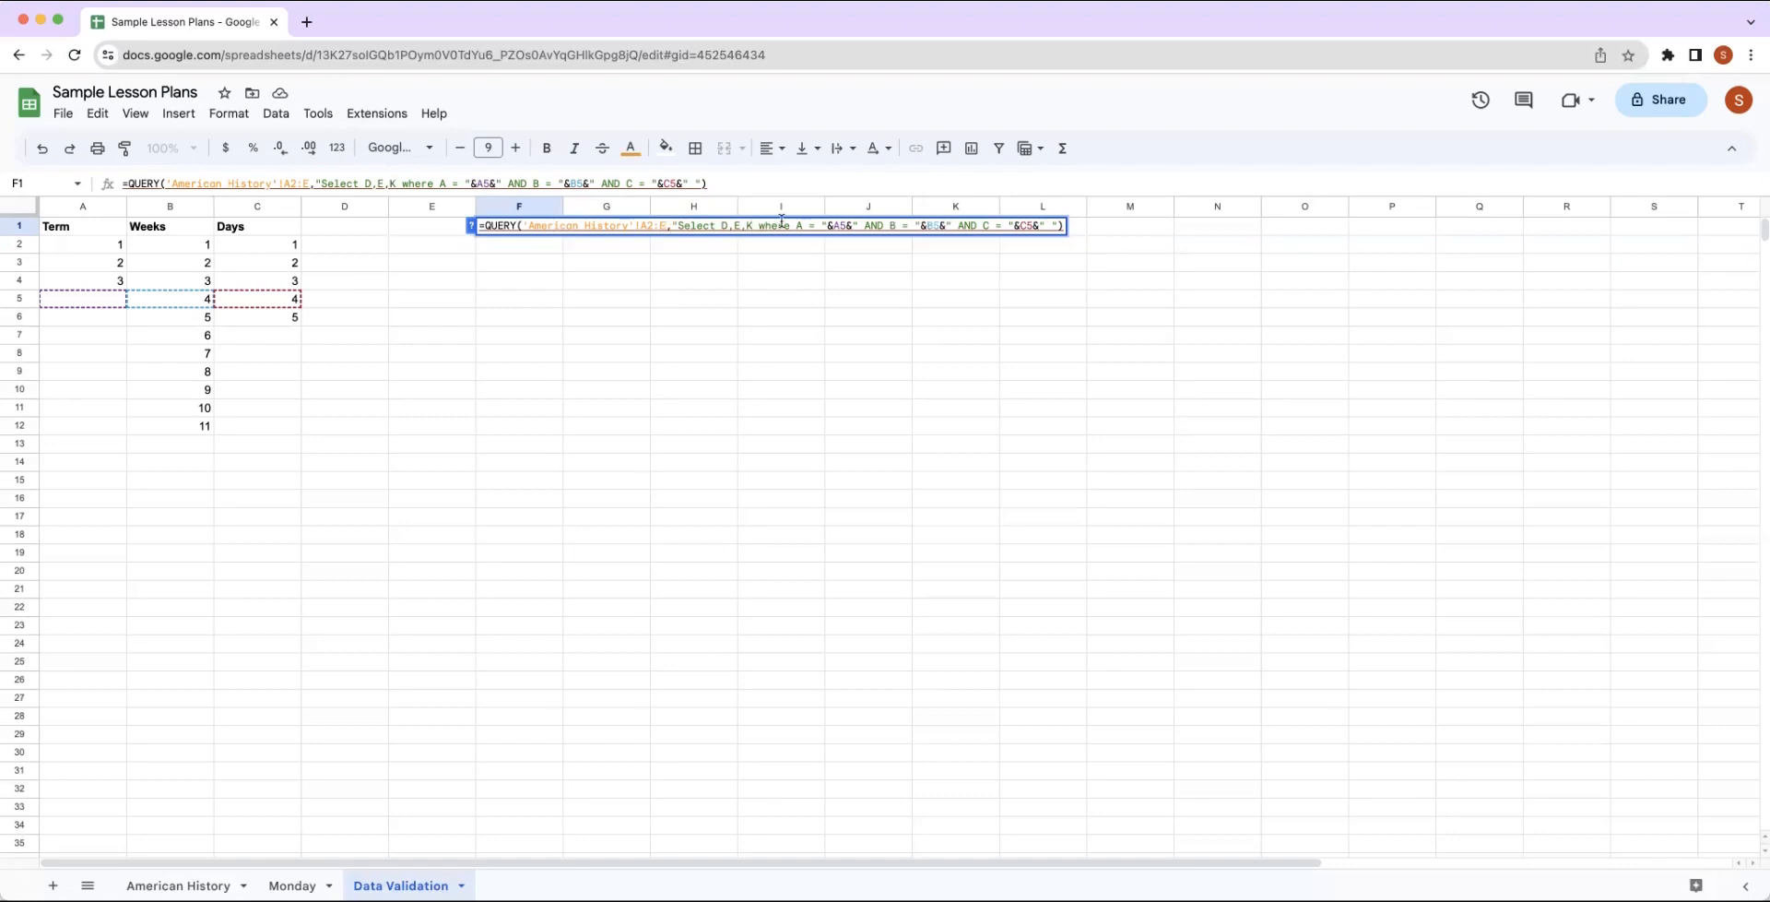
key("BackSpace")
type("P")
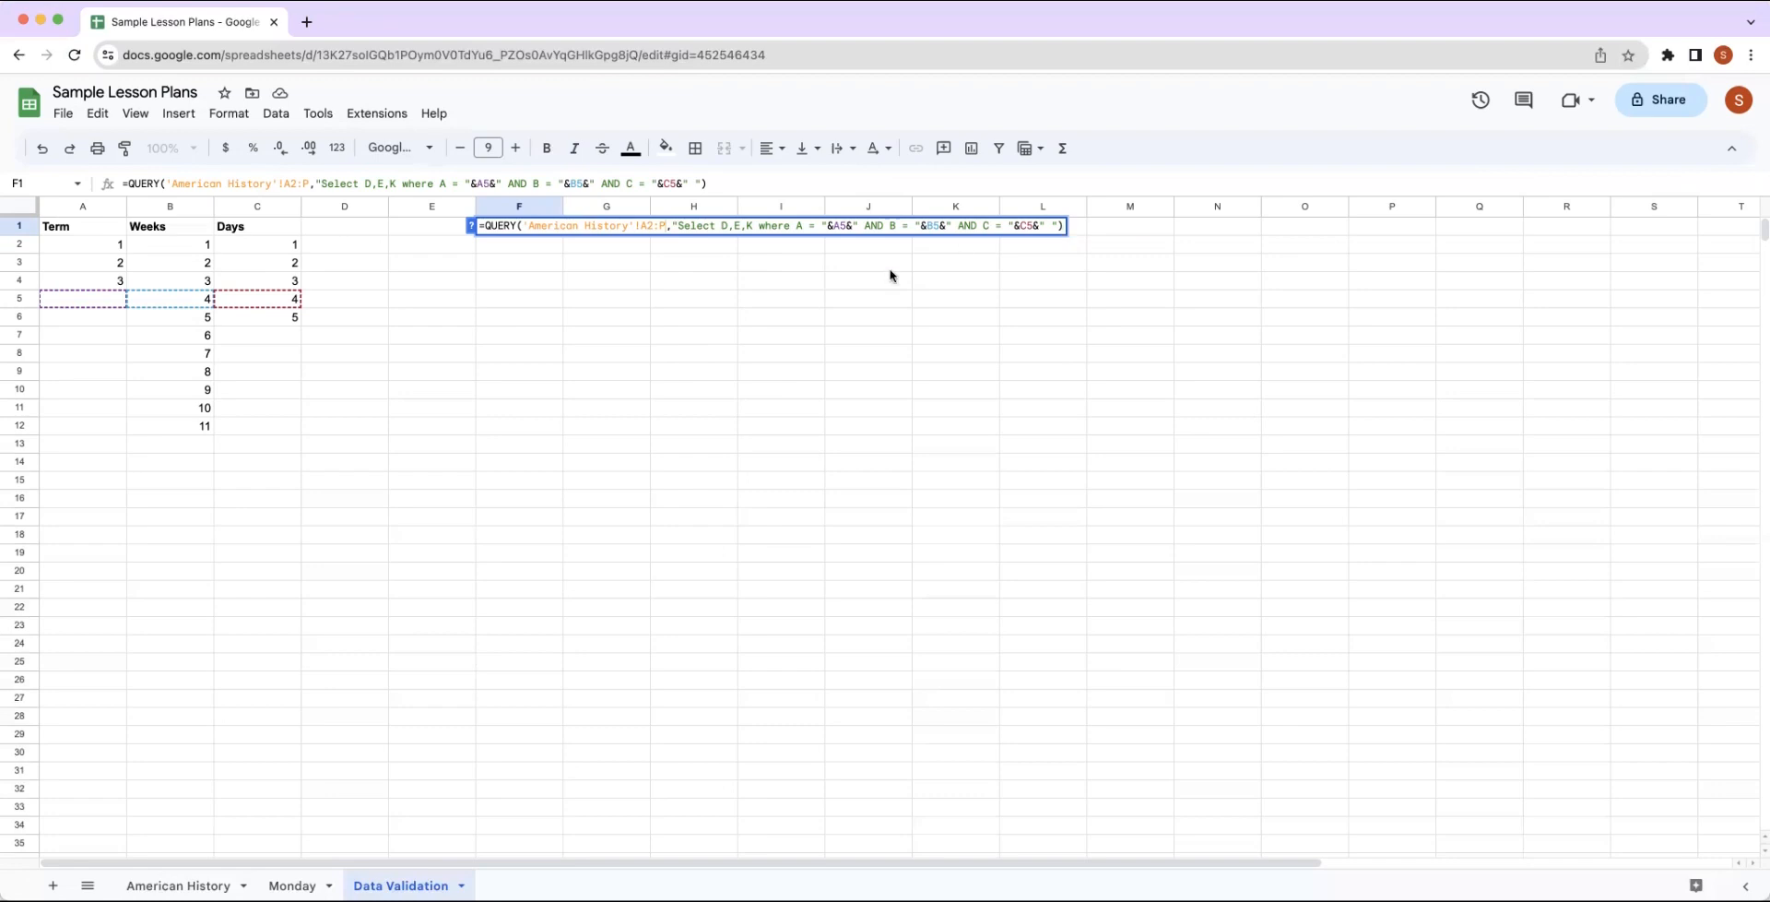
left_click(772, 275)
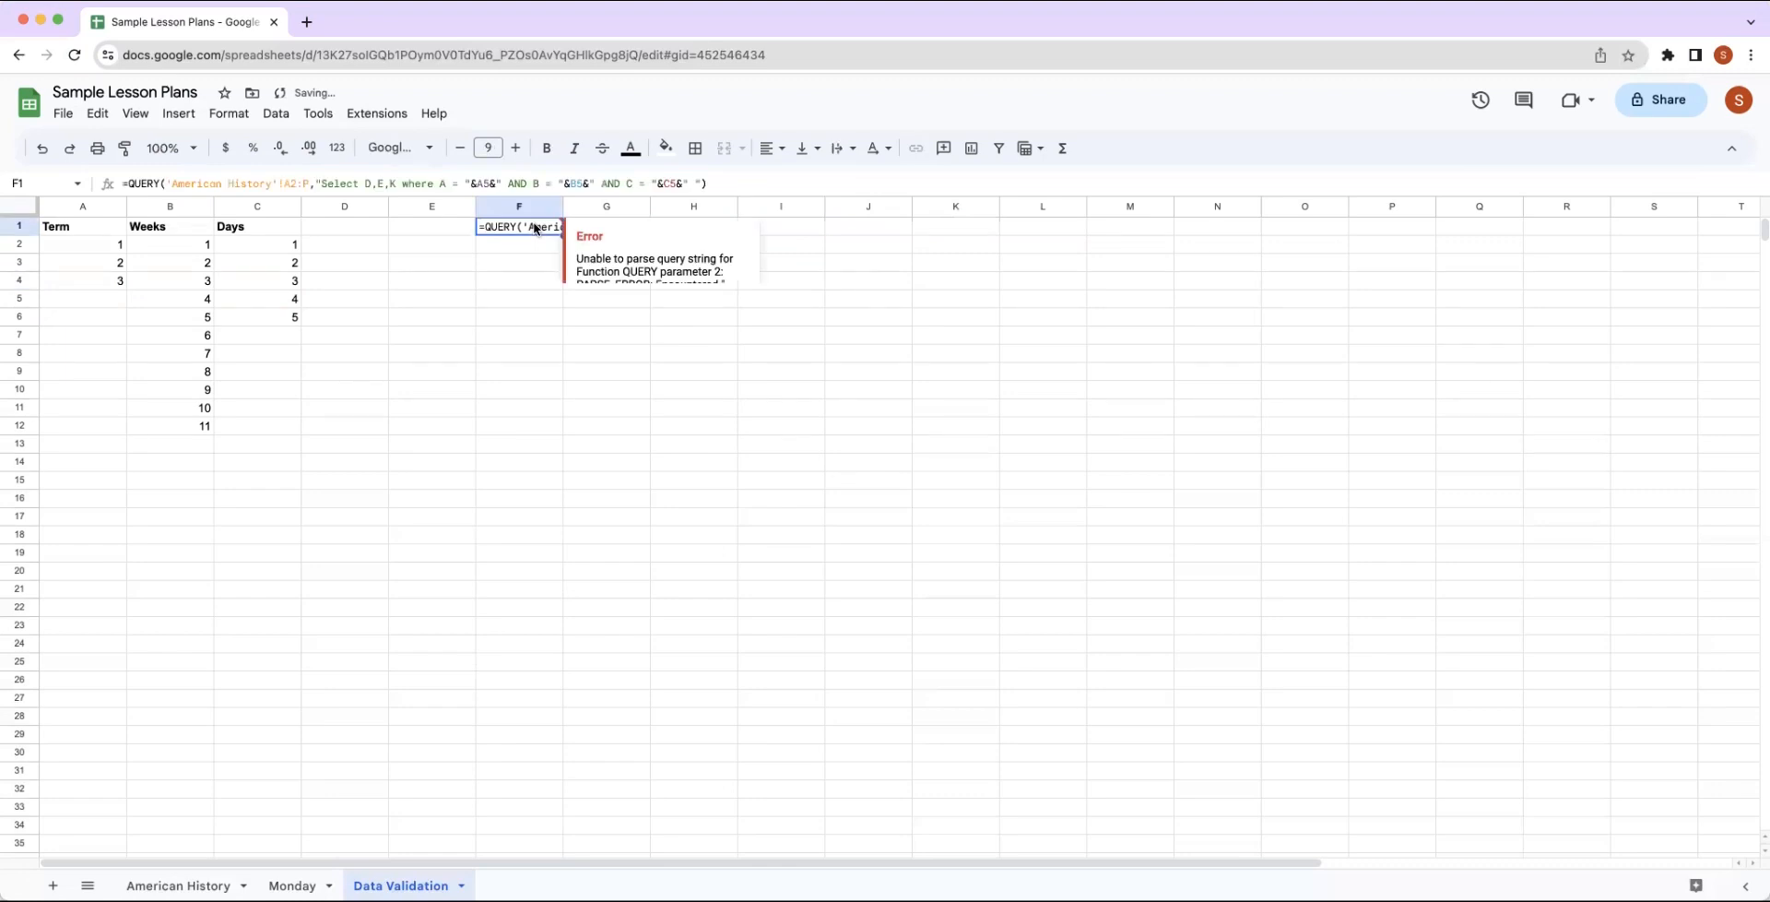
Copy the query clause of F1's formula, from "Select D,E,K where through the closing parenthesis, and switch to the Monday sheet.
double_click(536, 227)
left_click_drag(670, 227, 1077, 235)
key("super+c")
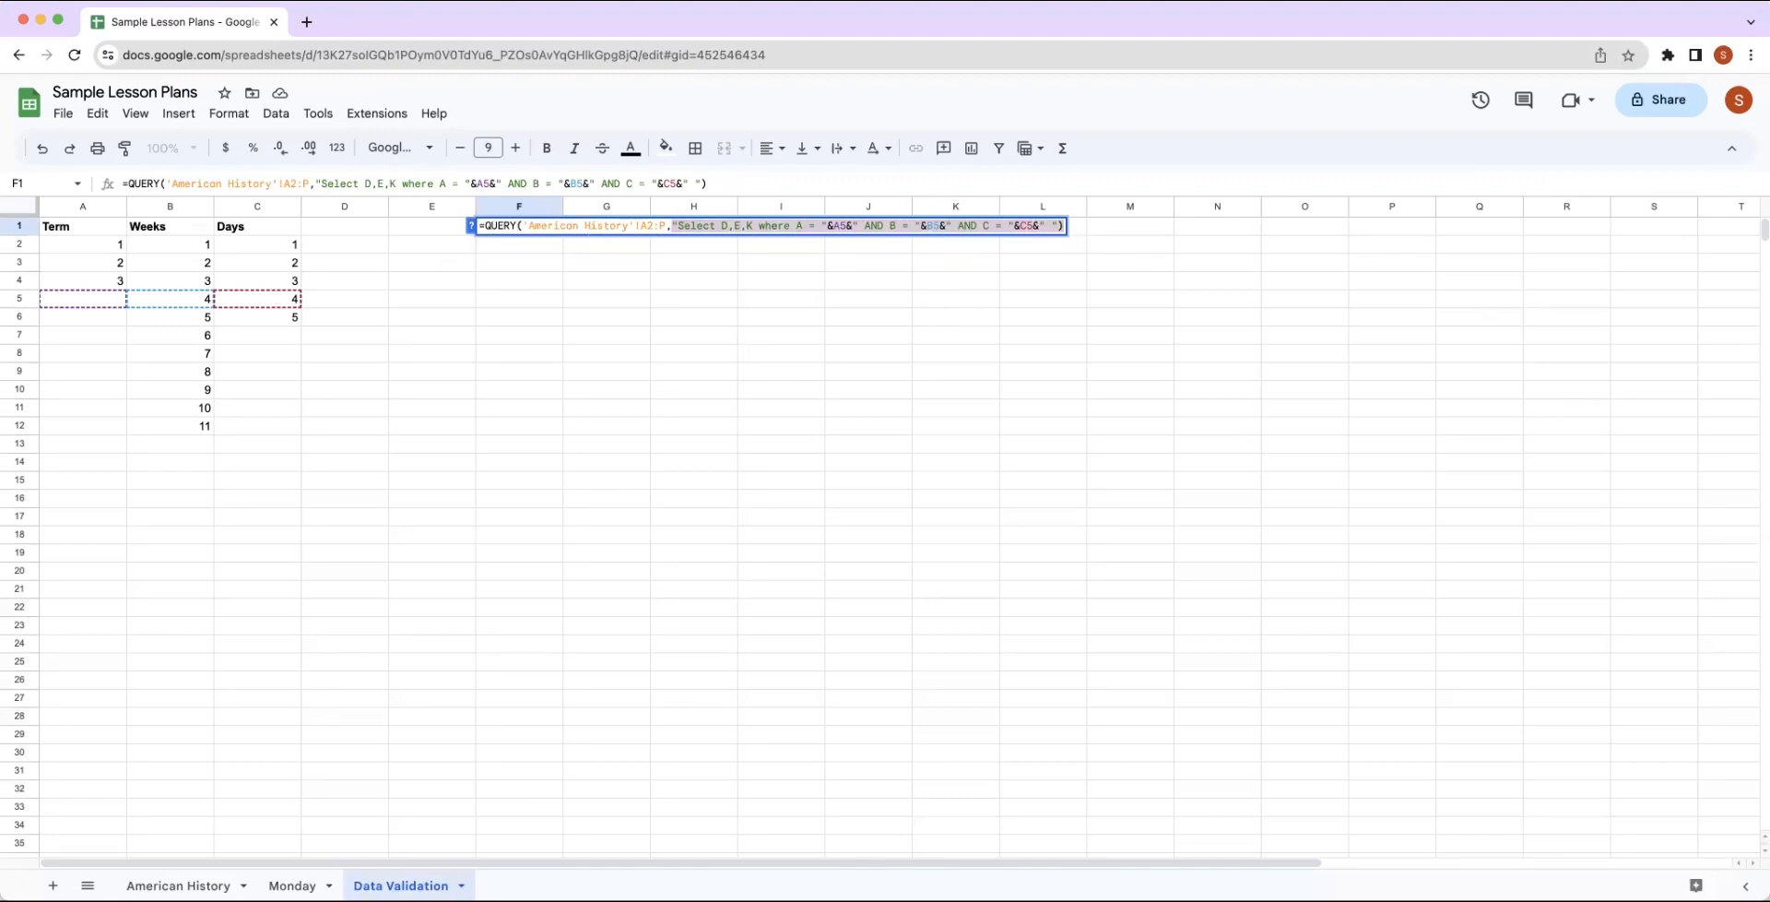
left_click(291, 885)
Check the American History sheet's columns, and start a QUERY formula in Monday cell E26 with formula help turned on.
left_click(247, 623)
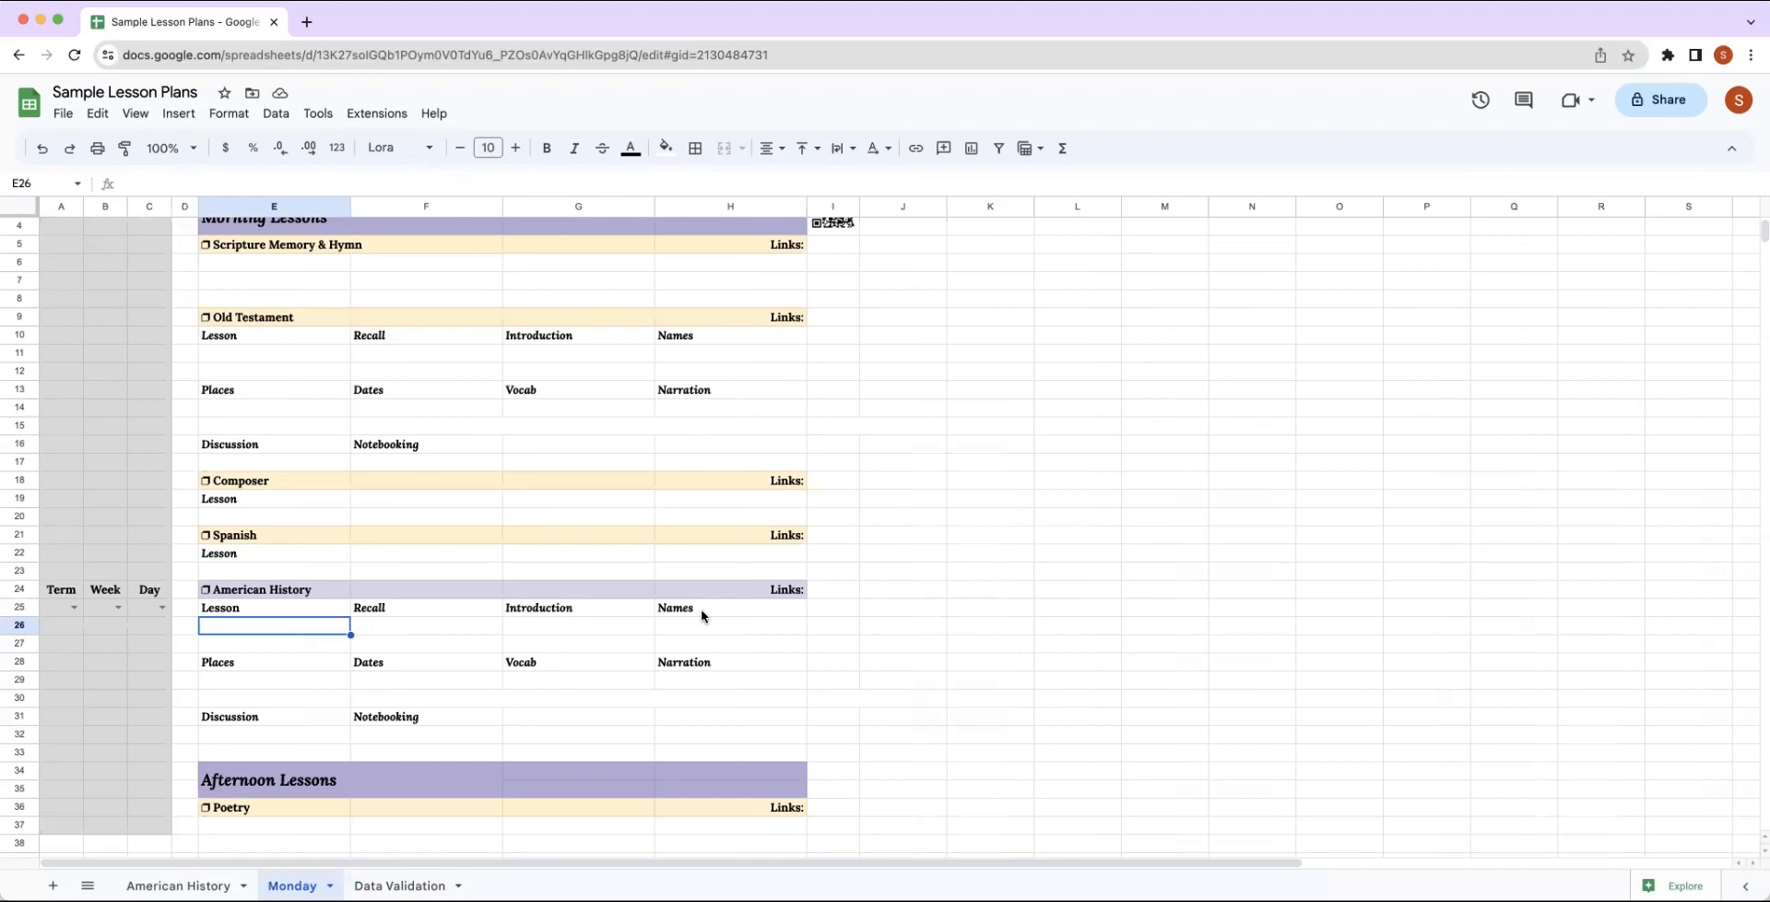
left_click(218, 884)
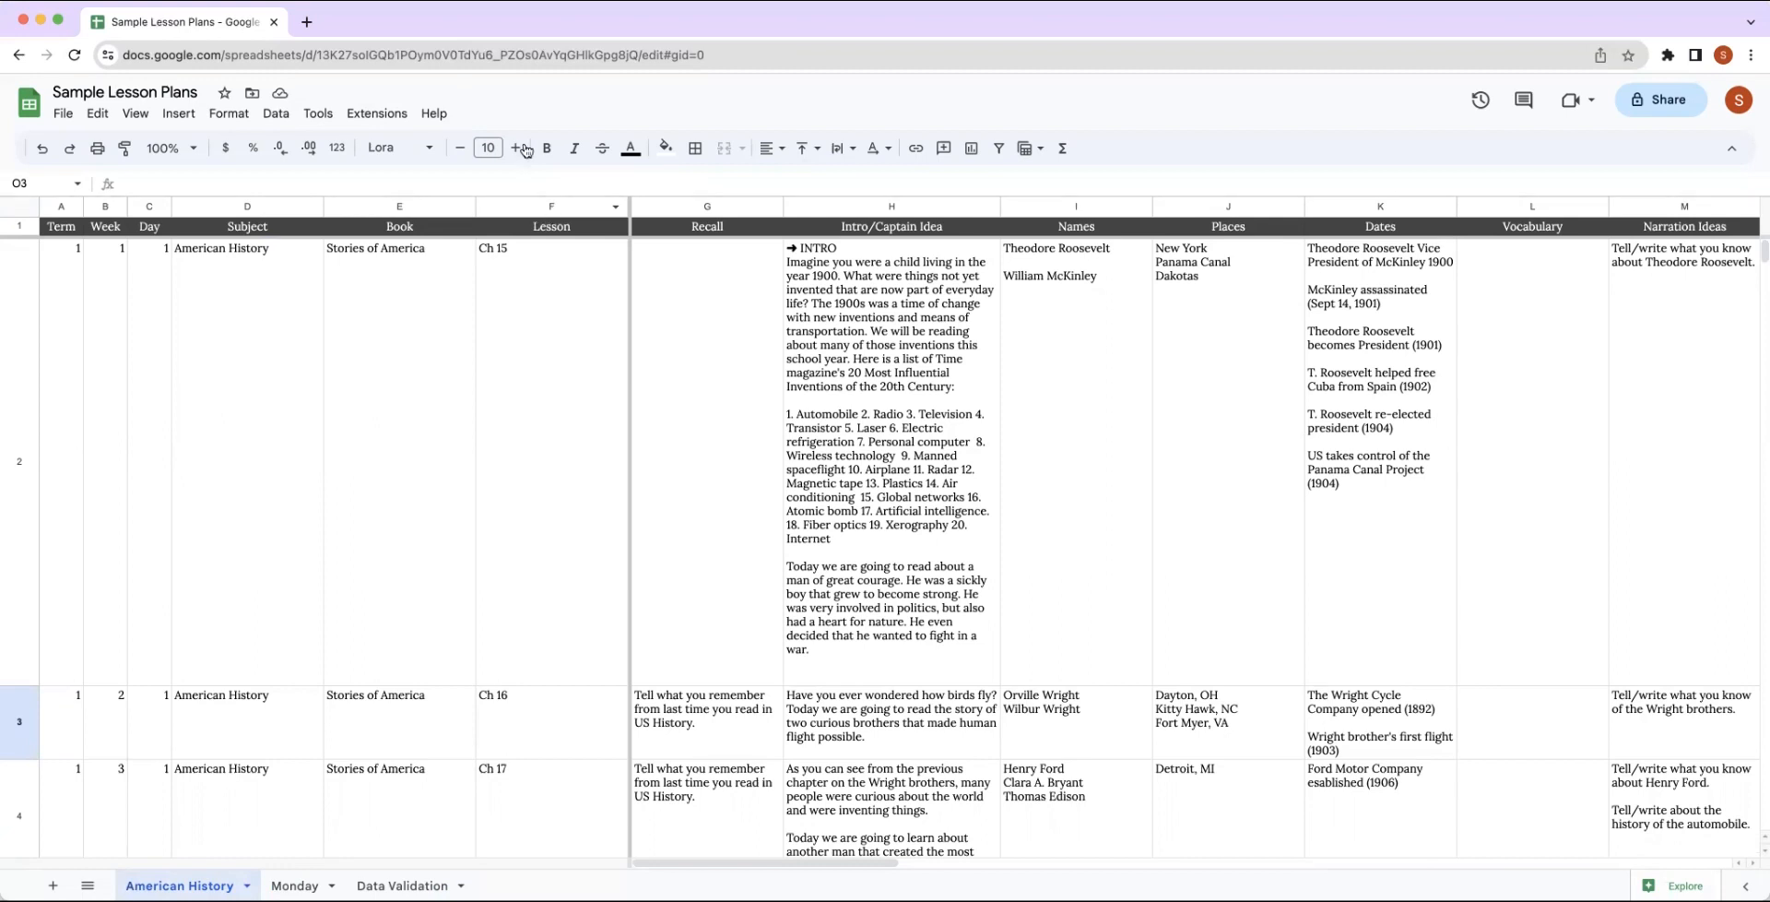
left_click(294, 885)
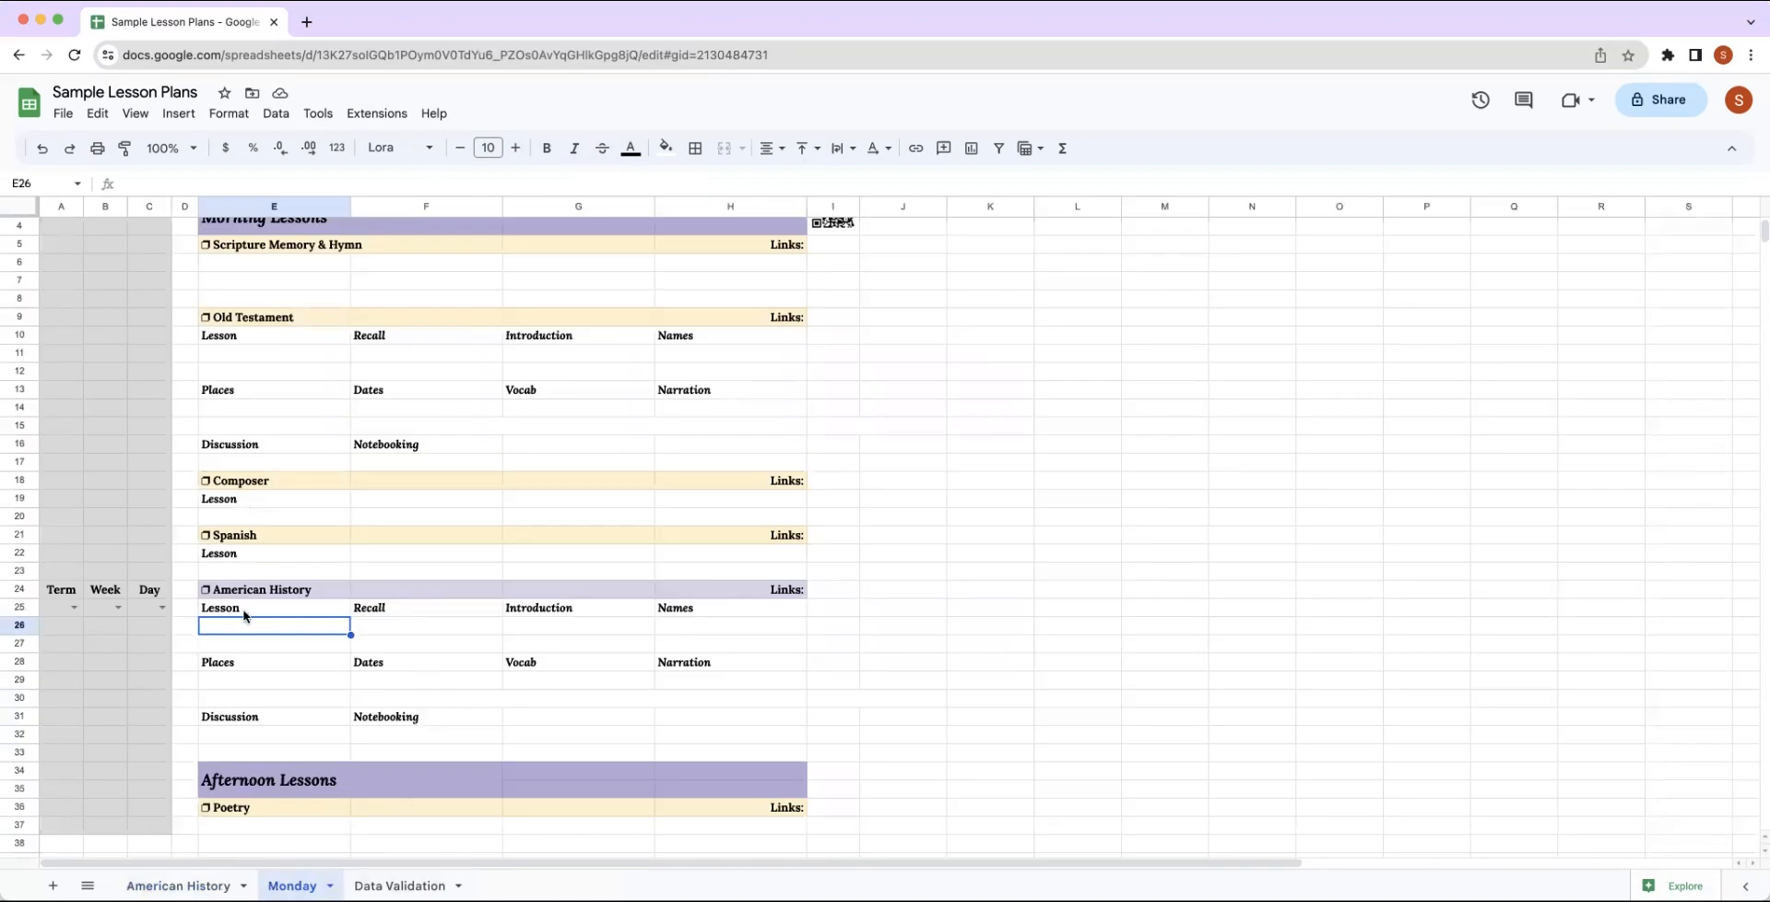
type("=")
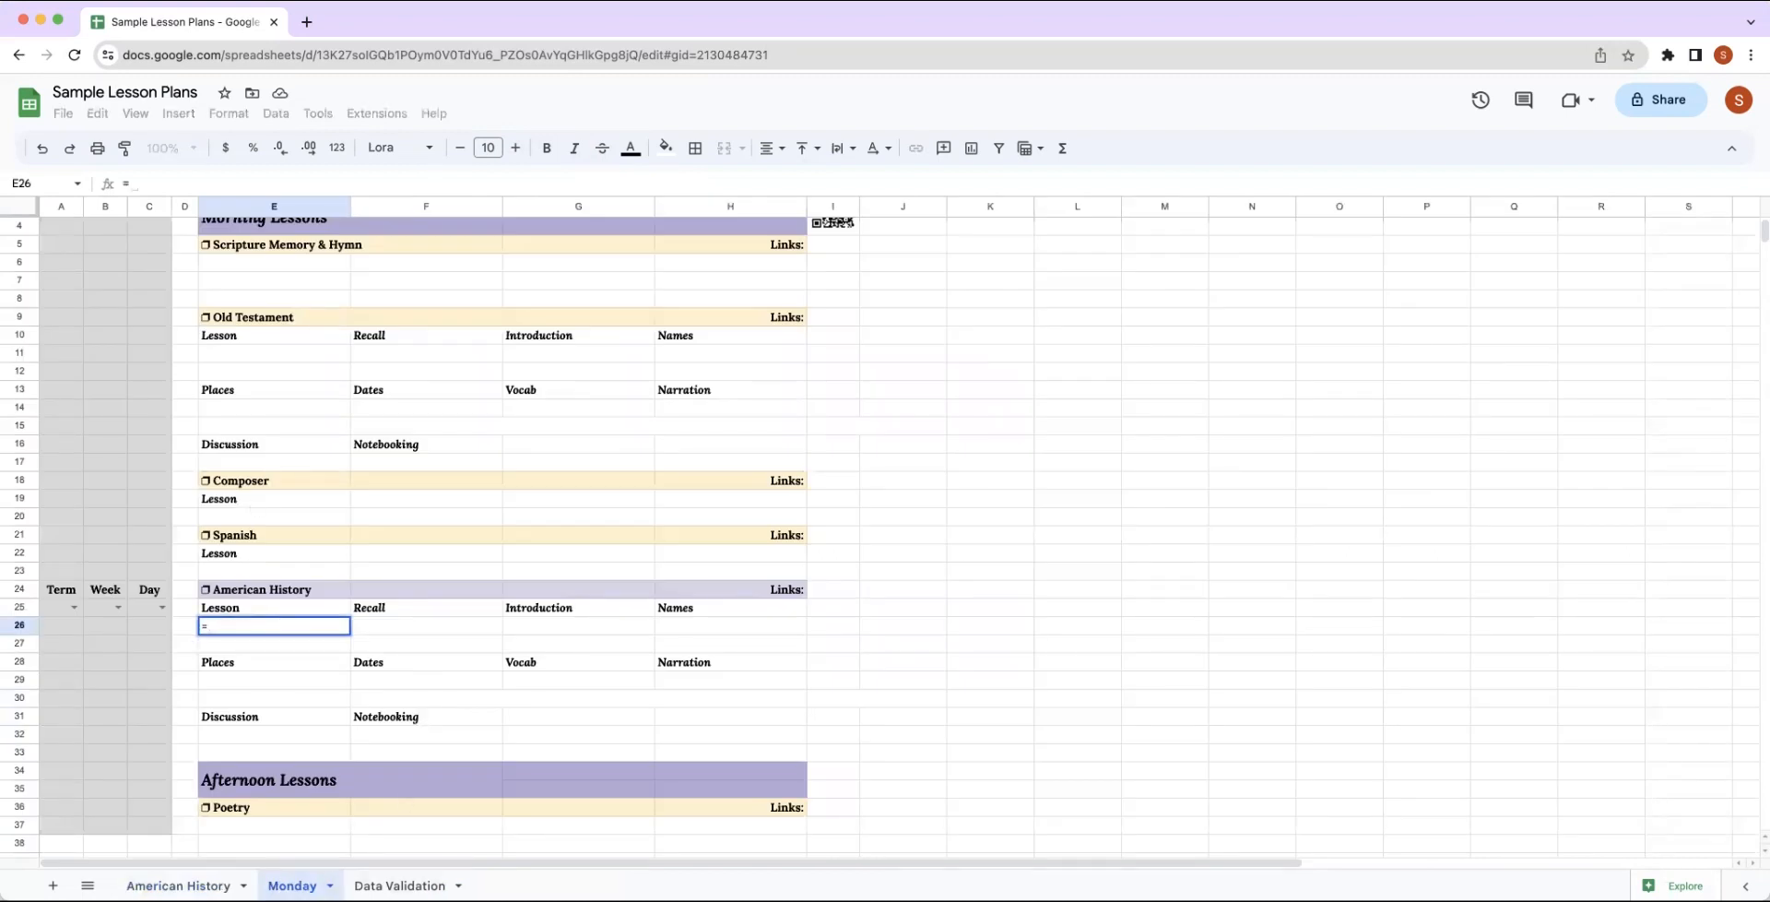
type("query")
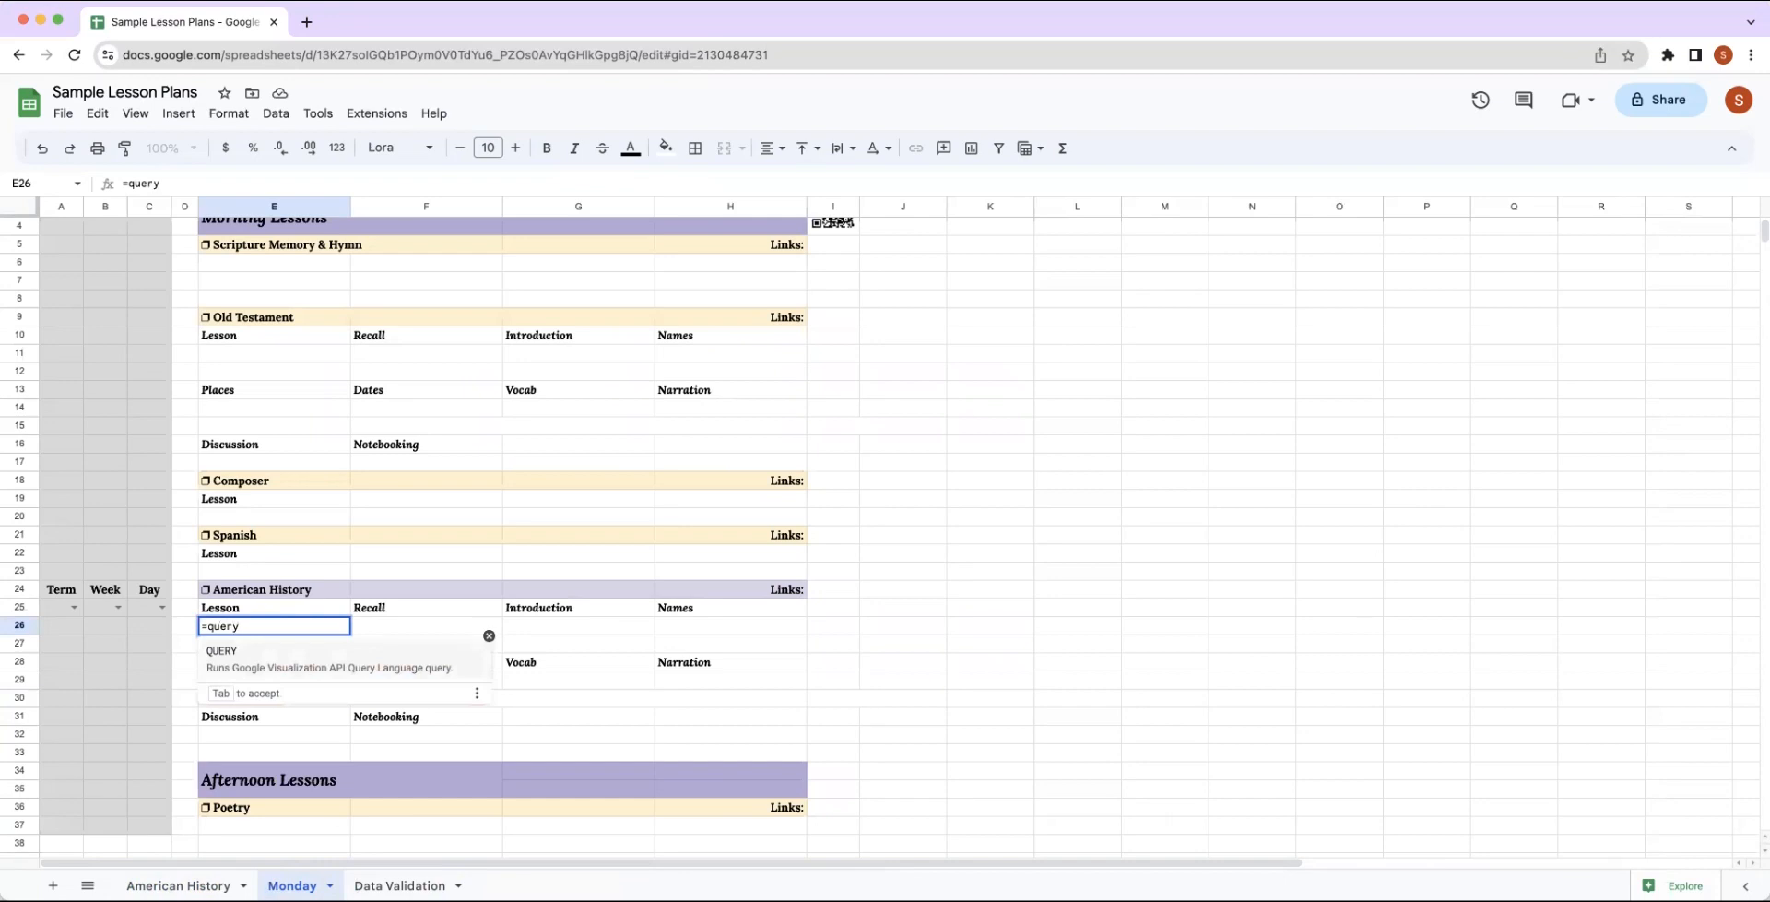
left_click(230, 667)
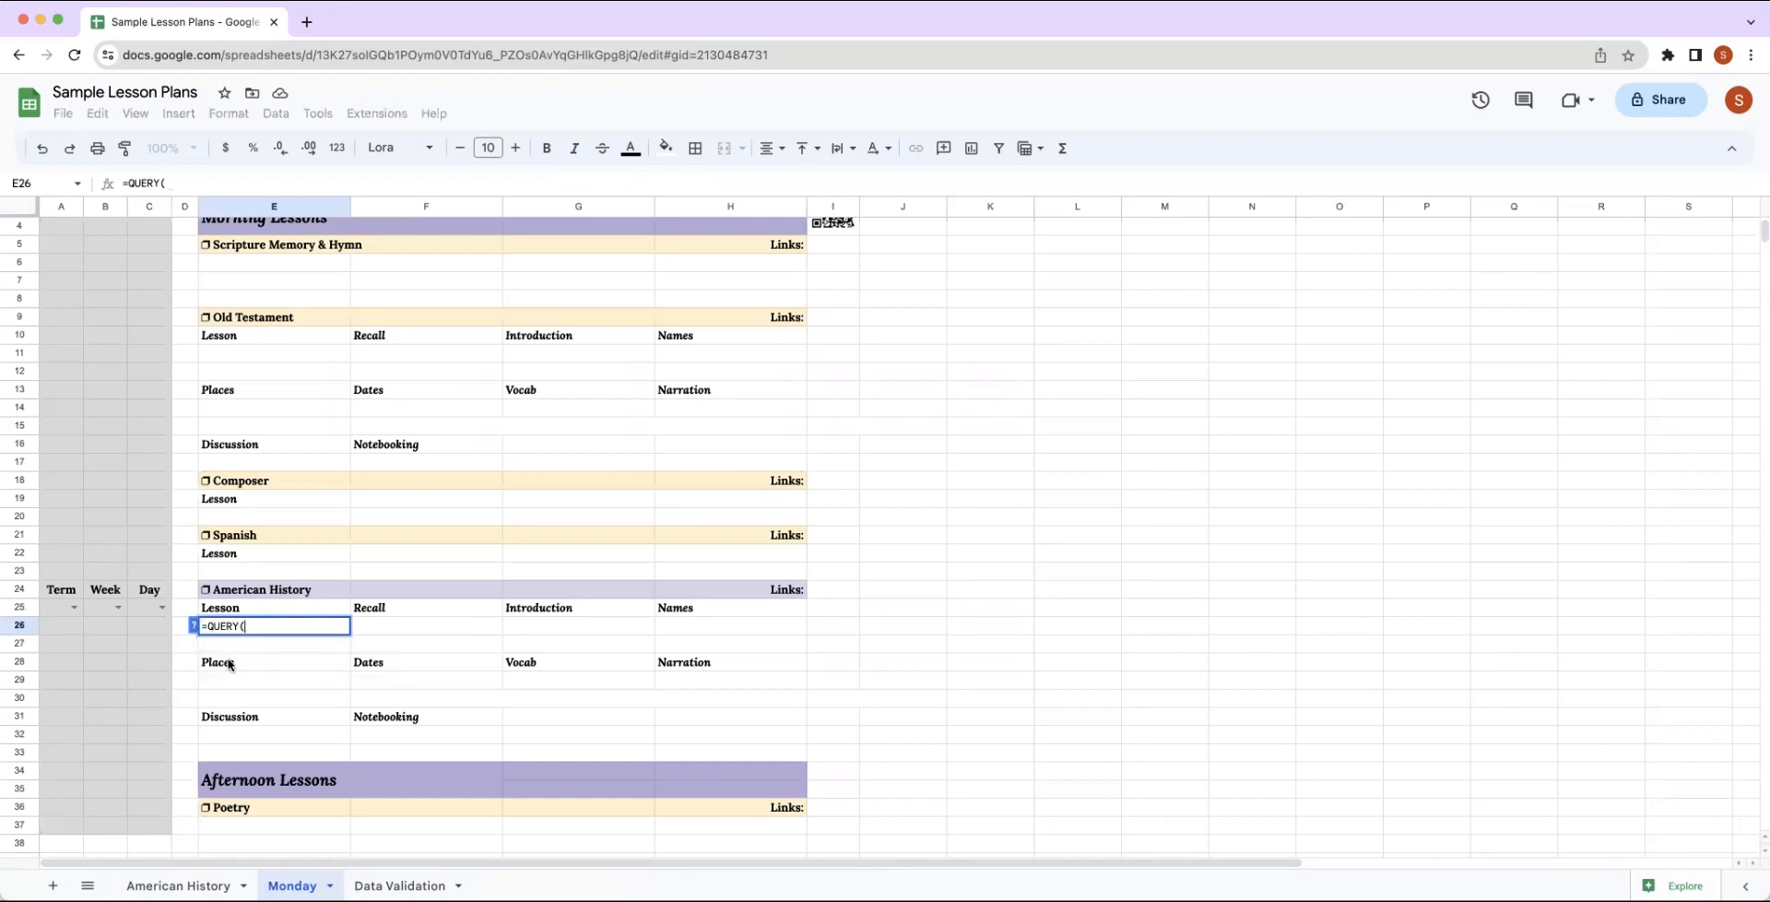
left_click(194, 626)
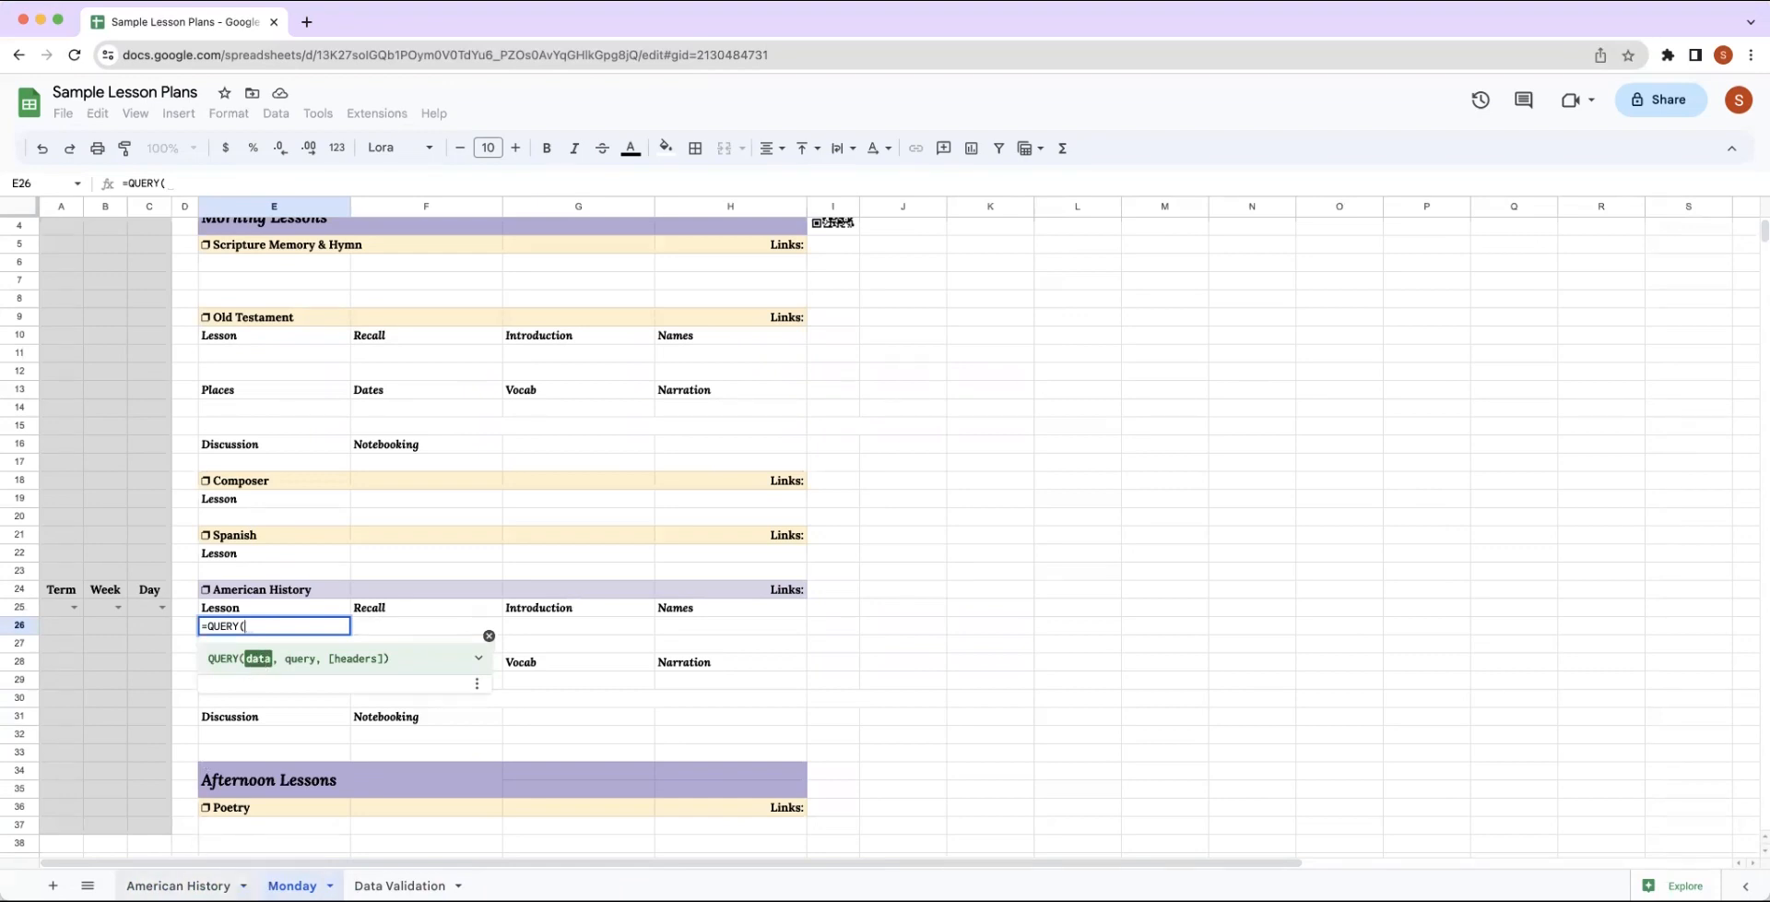
Set the QUERY's data argument to 'American History'!A2:R12, covering all lesson rows through the QR Links column.
left_click(189, 887)
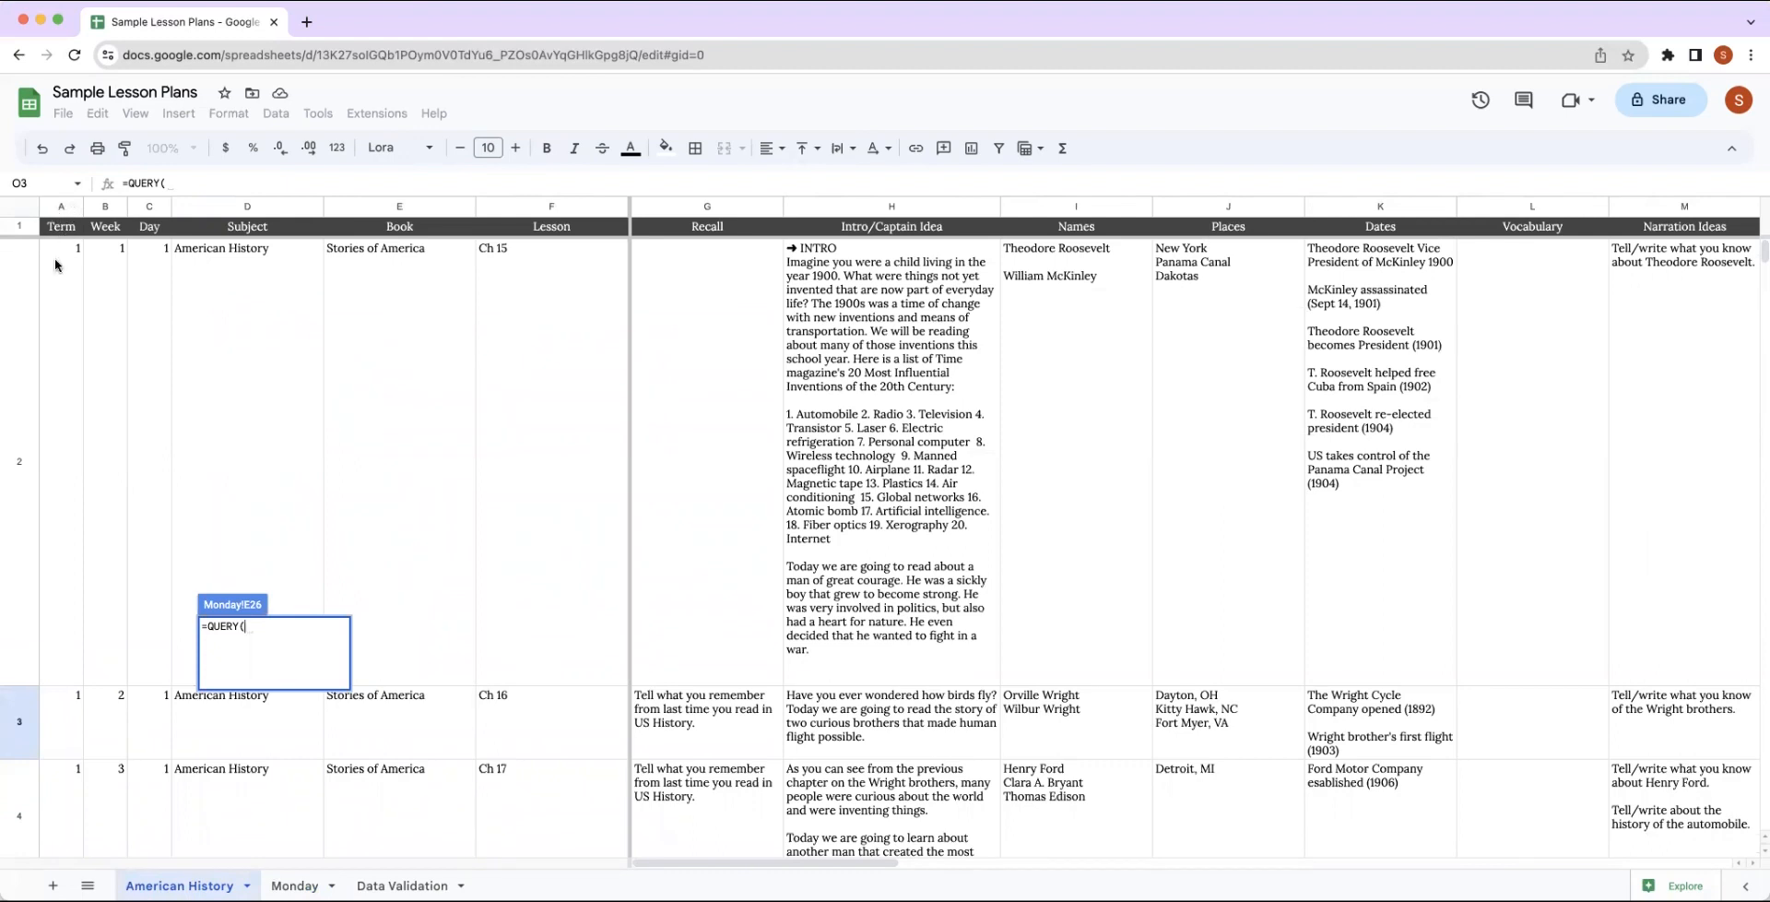
left_click_drag(57, 263, 1227, 567)
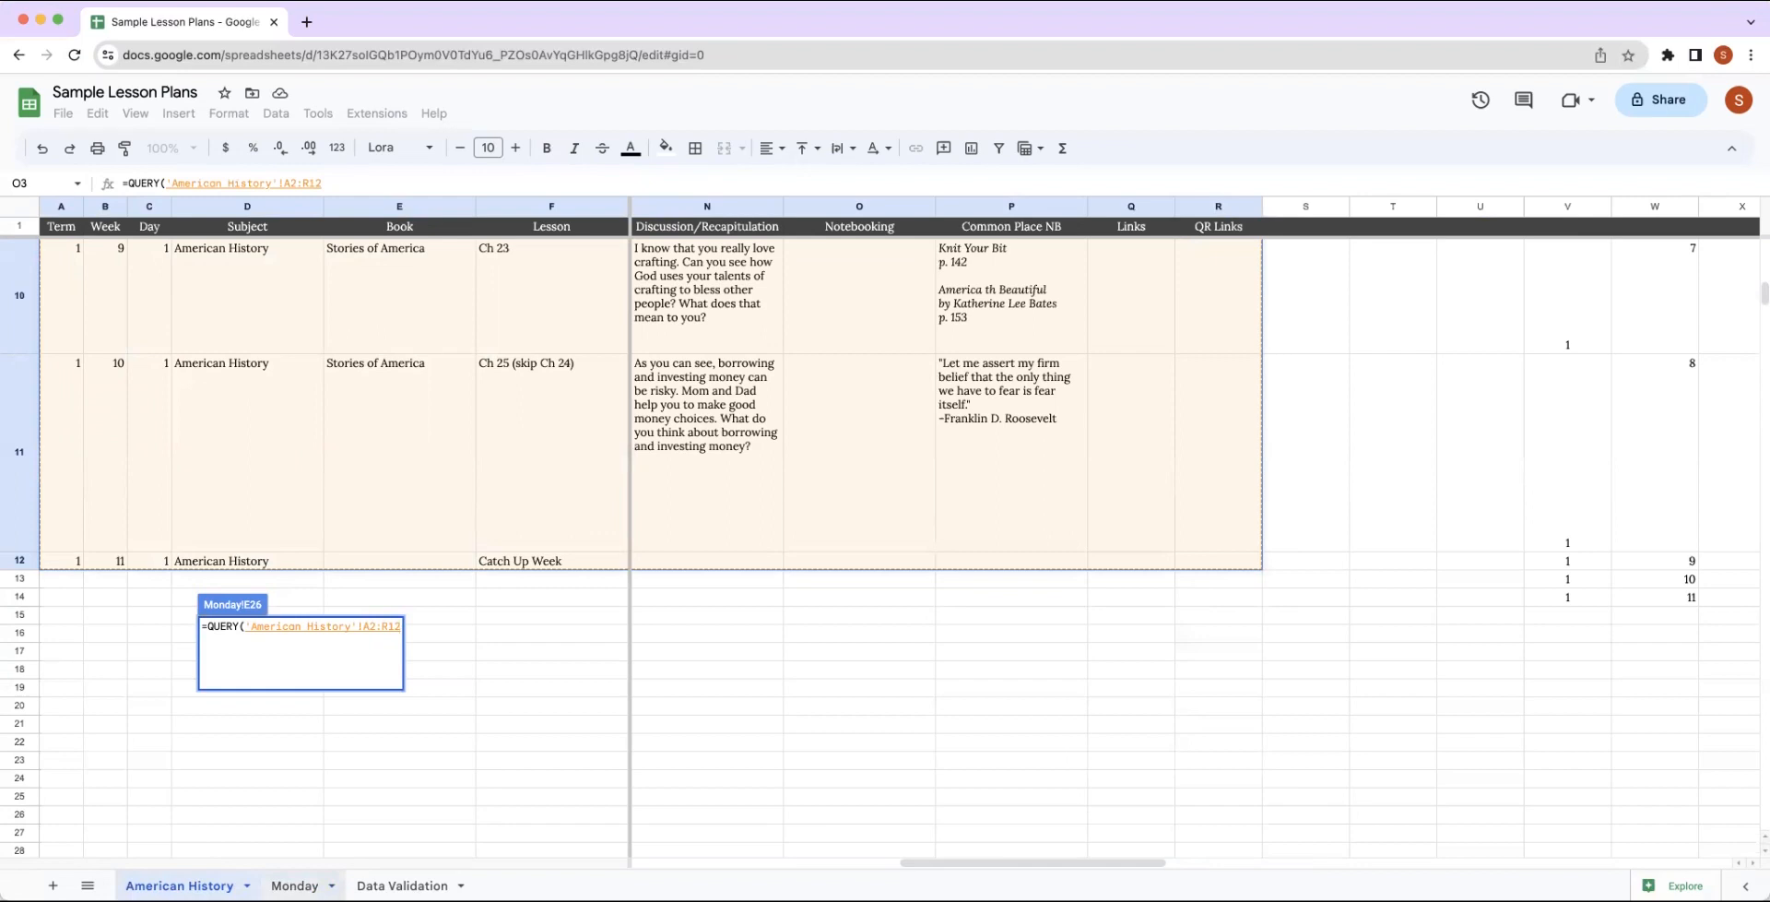
type(",")
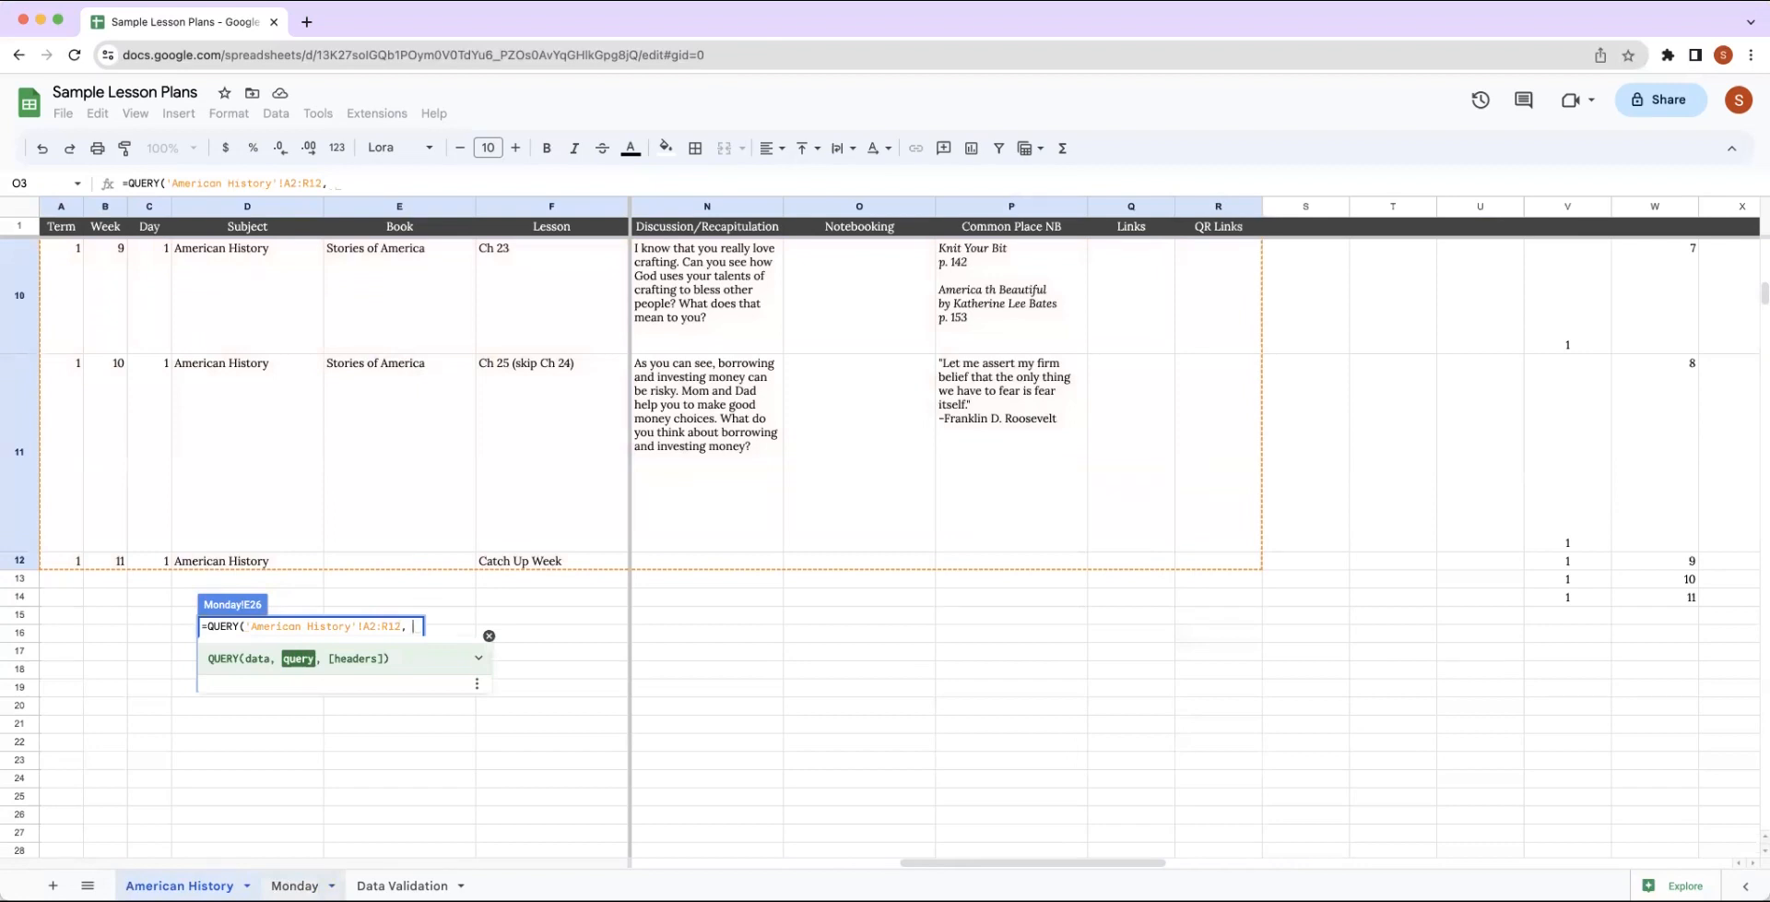
Paste the copied Select clause with its Term, Week and Day conditions as the QUERY's second argument.
type("\"se")
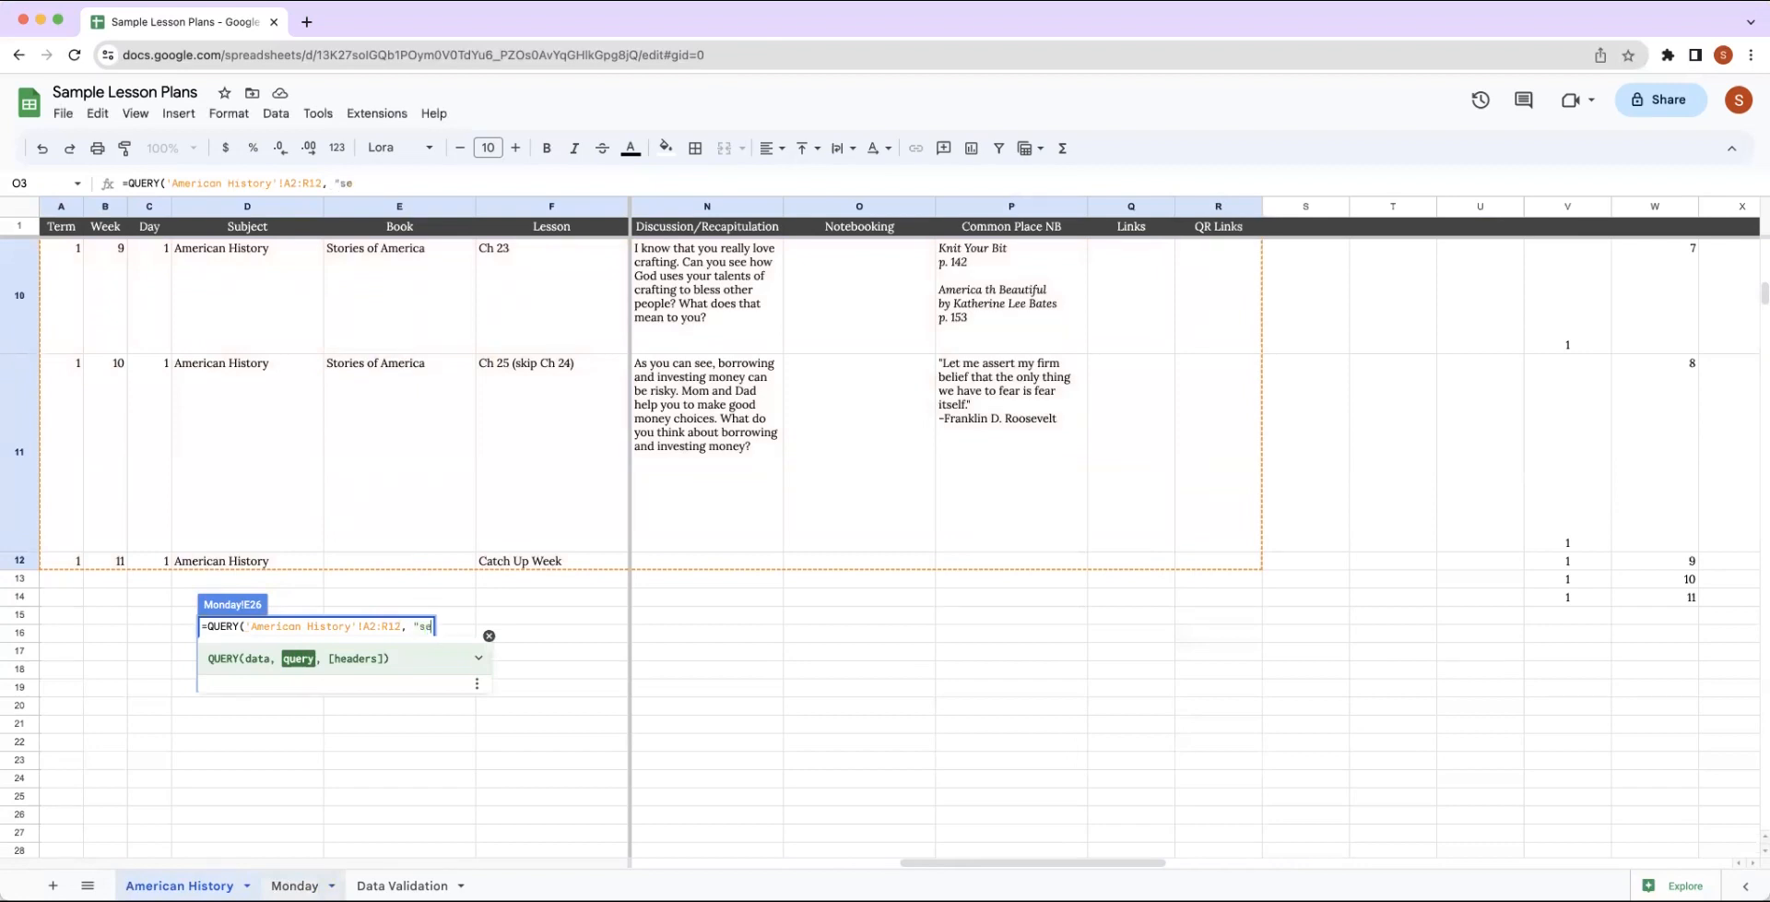
key("BackSpace")
key("BackSpace")
key("BackSpace")
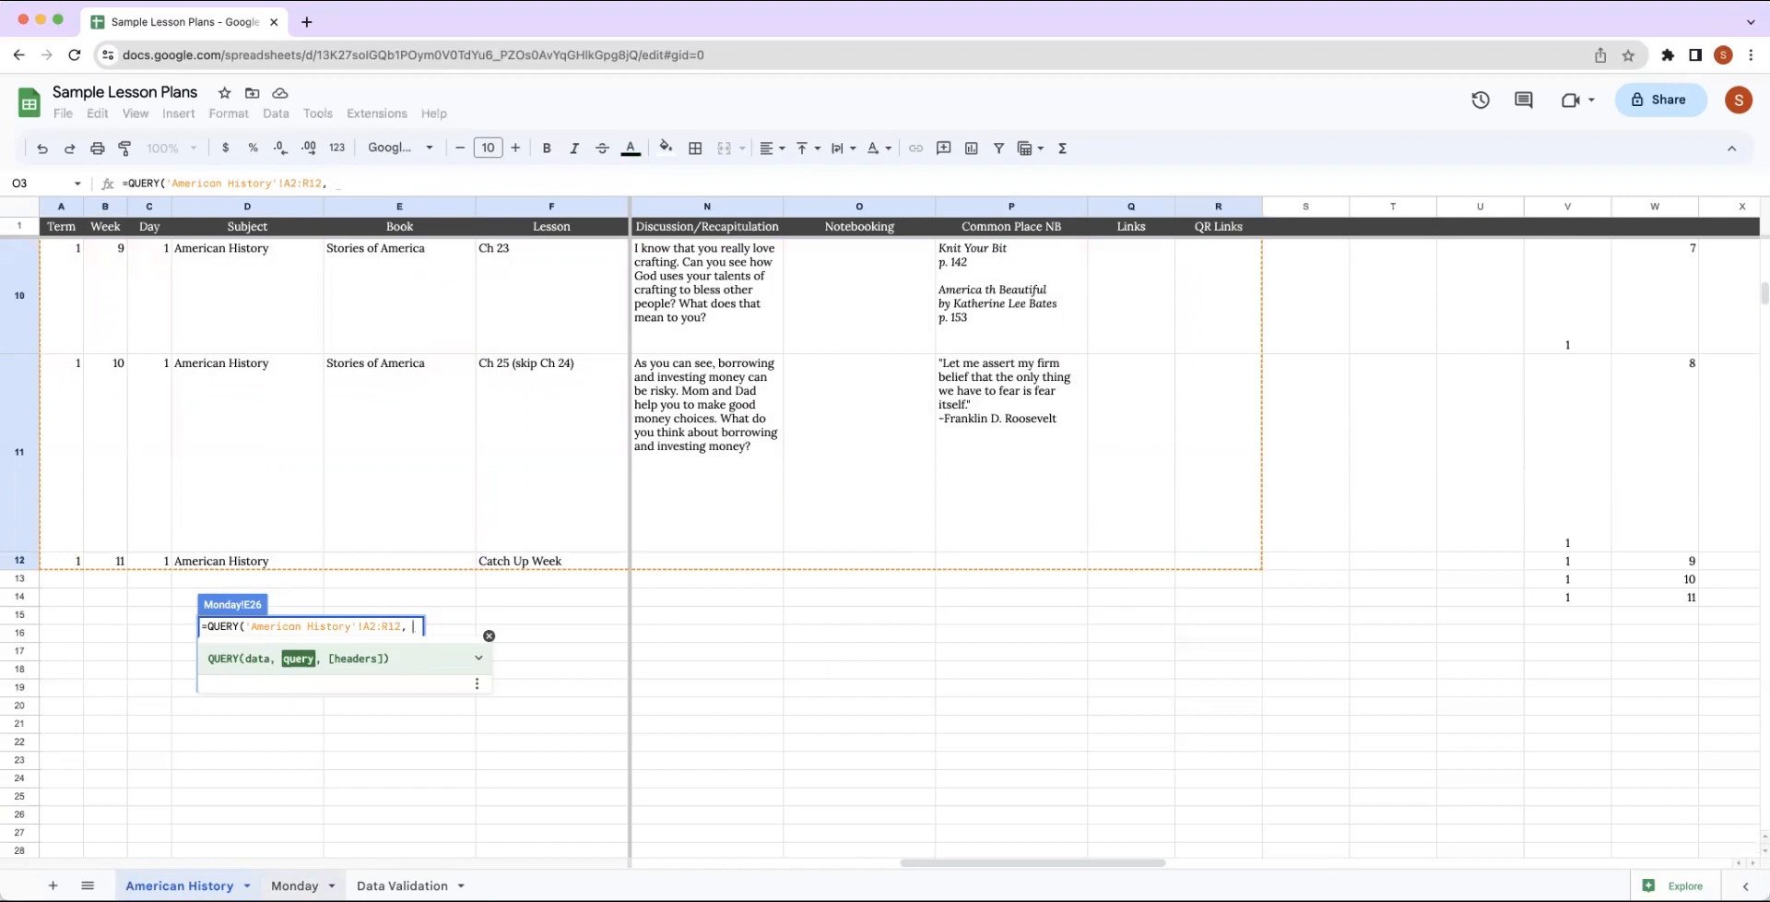
key("super+v")
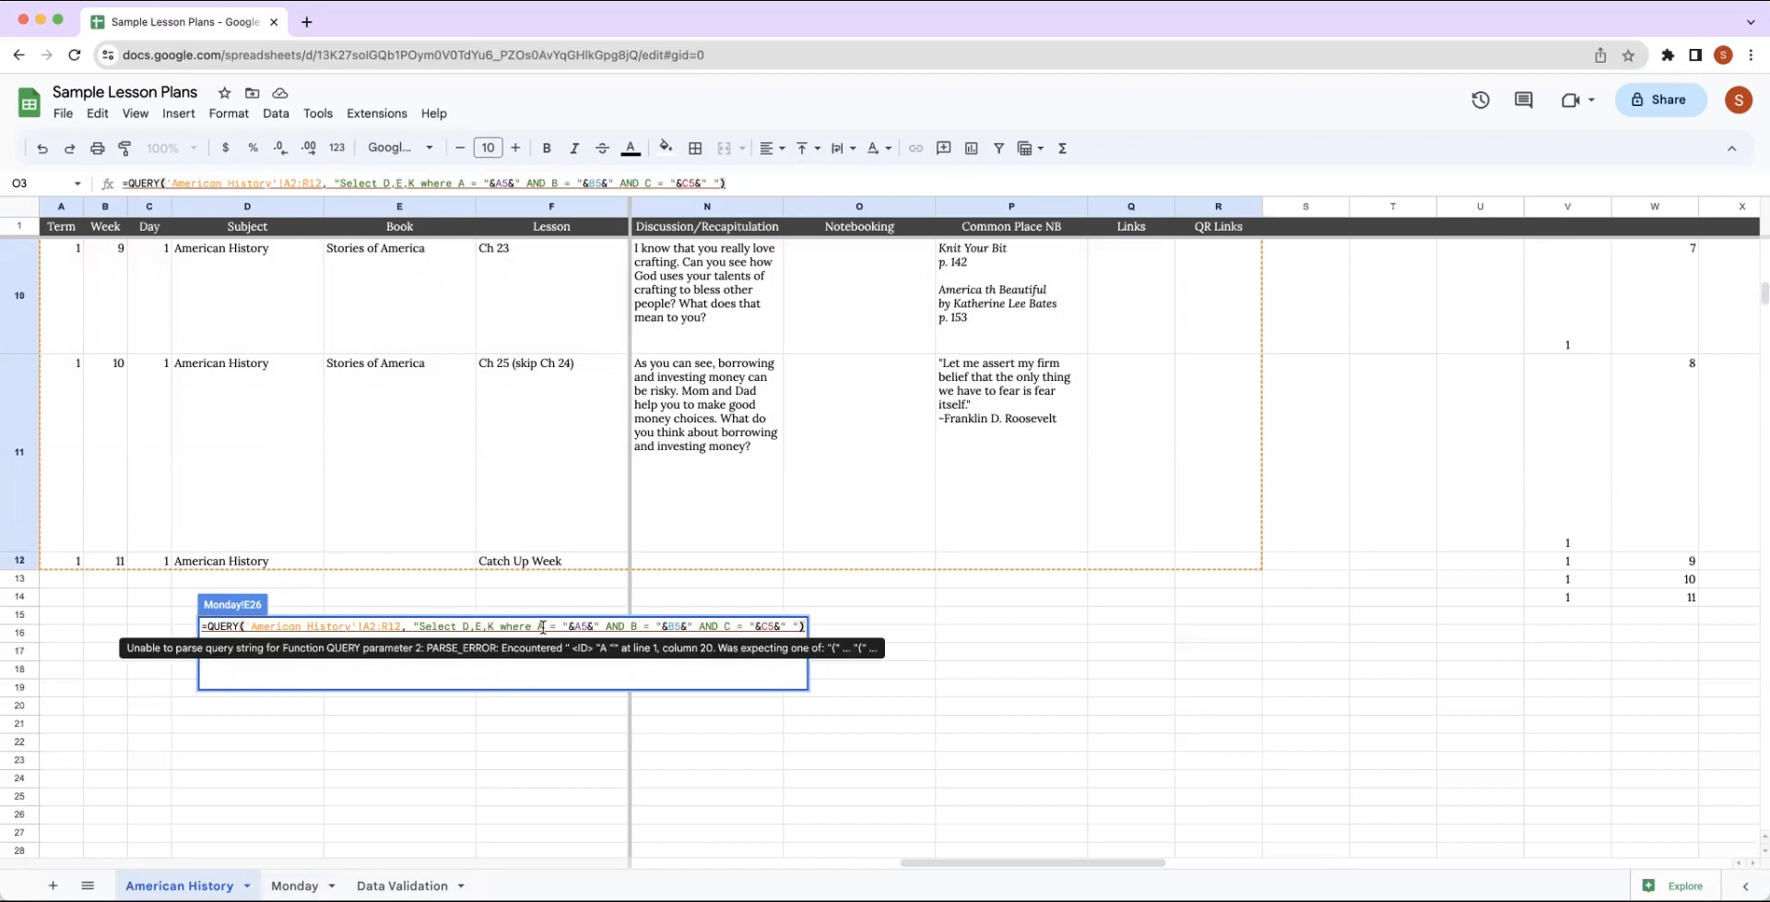
Replace the selected columns in the E26 QUERY with F,G,H,I and commit the formula.
left_click(488, 626)
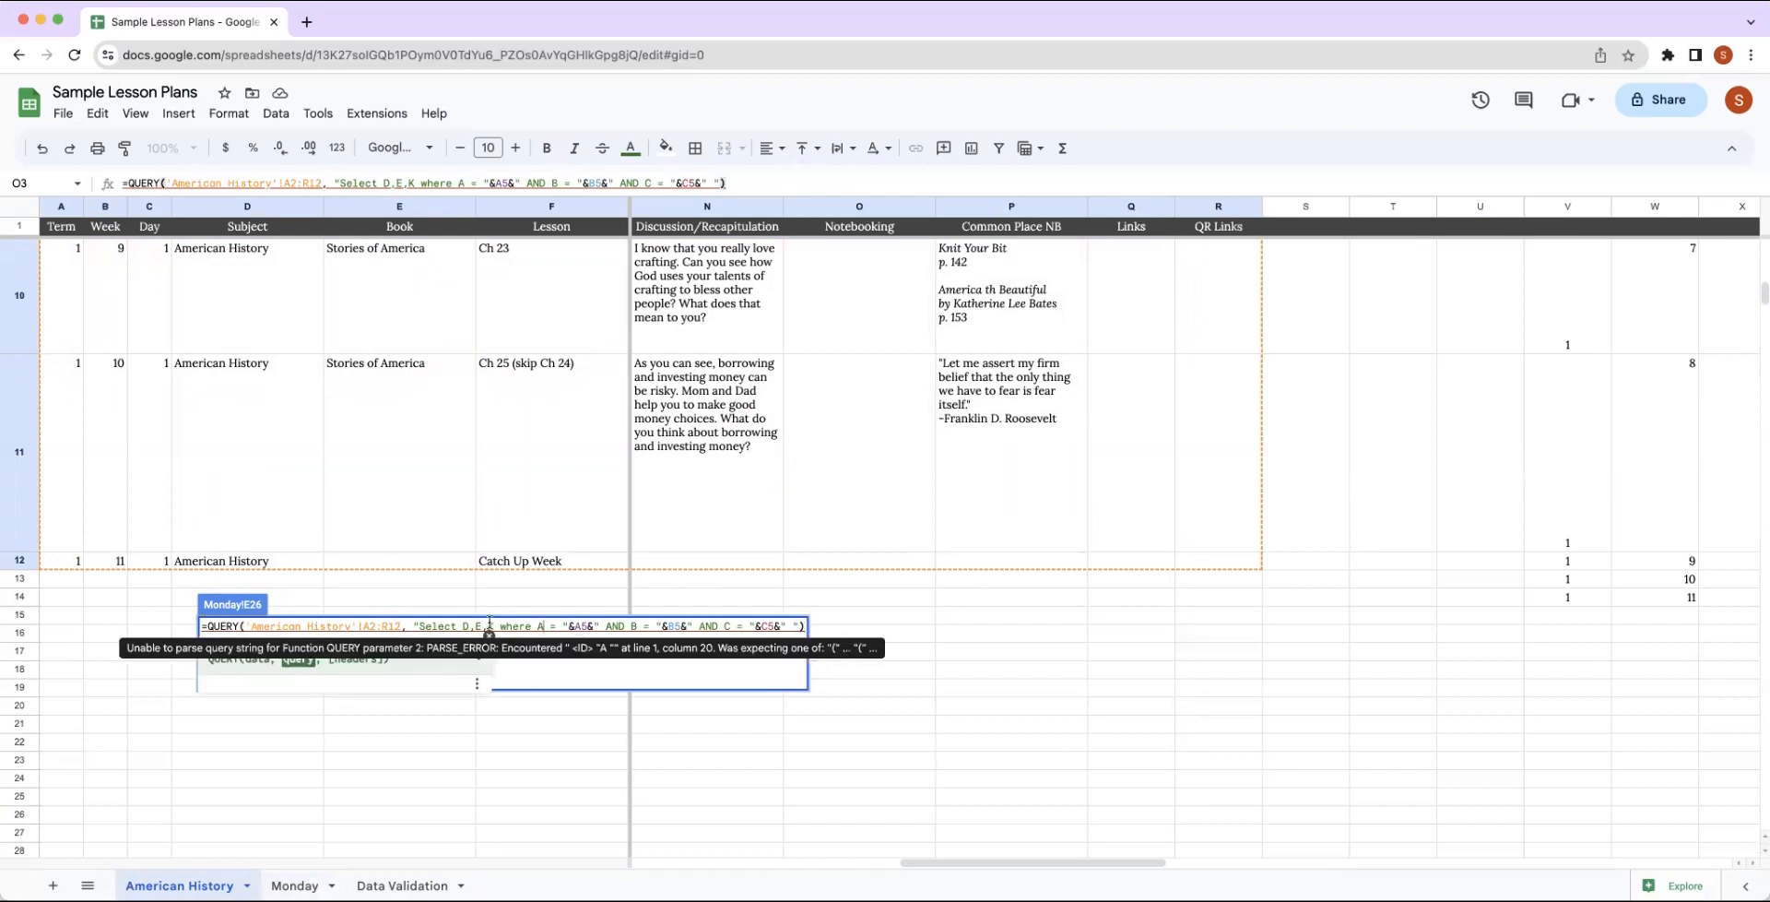
key("BackSpace")
key("BackSpace")
key("BackSpace")
key("BackSpace")
key("BackSpace")
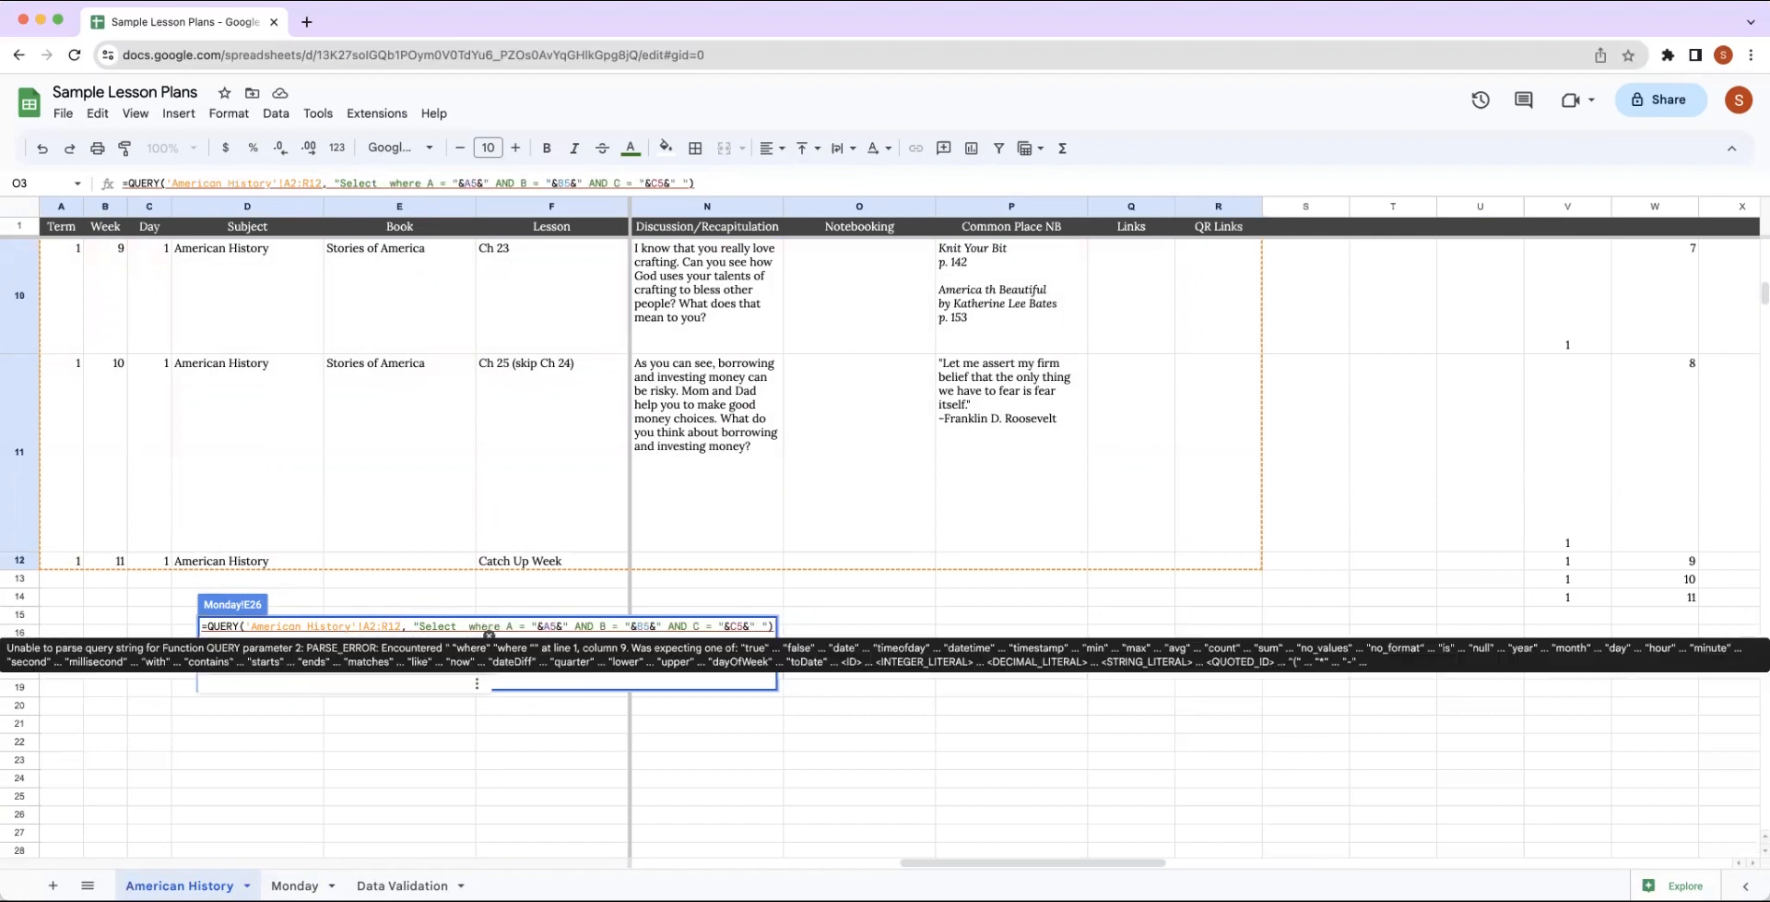
type("F,G,H,I")
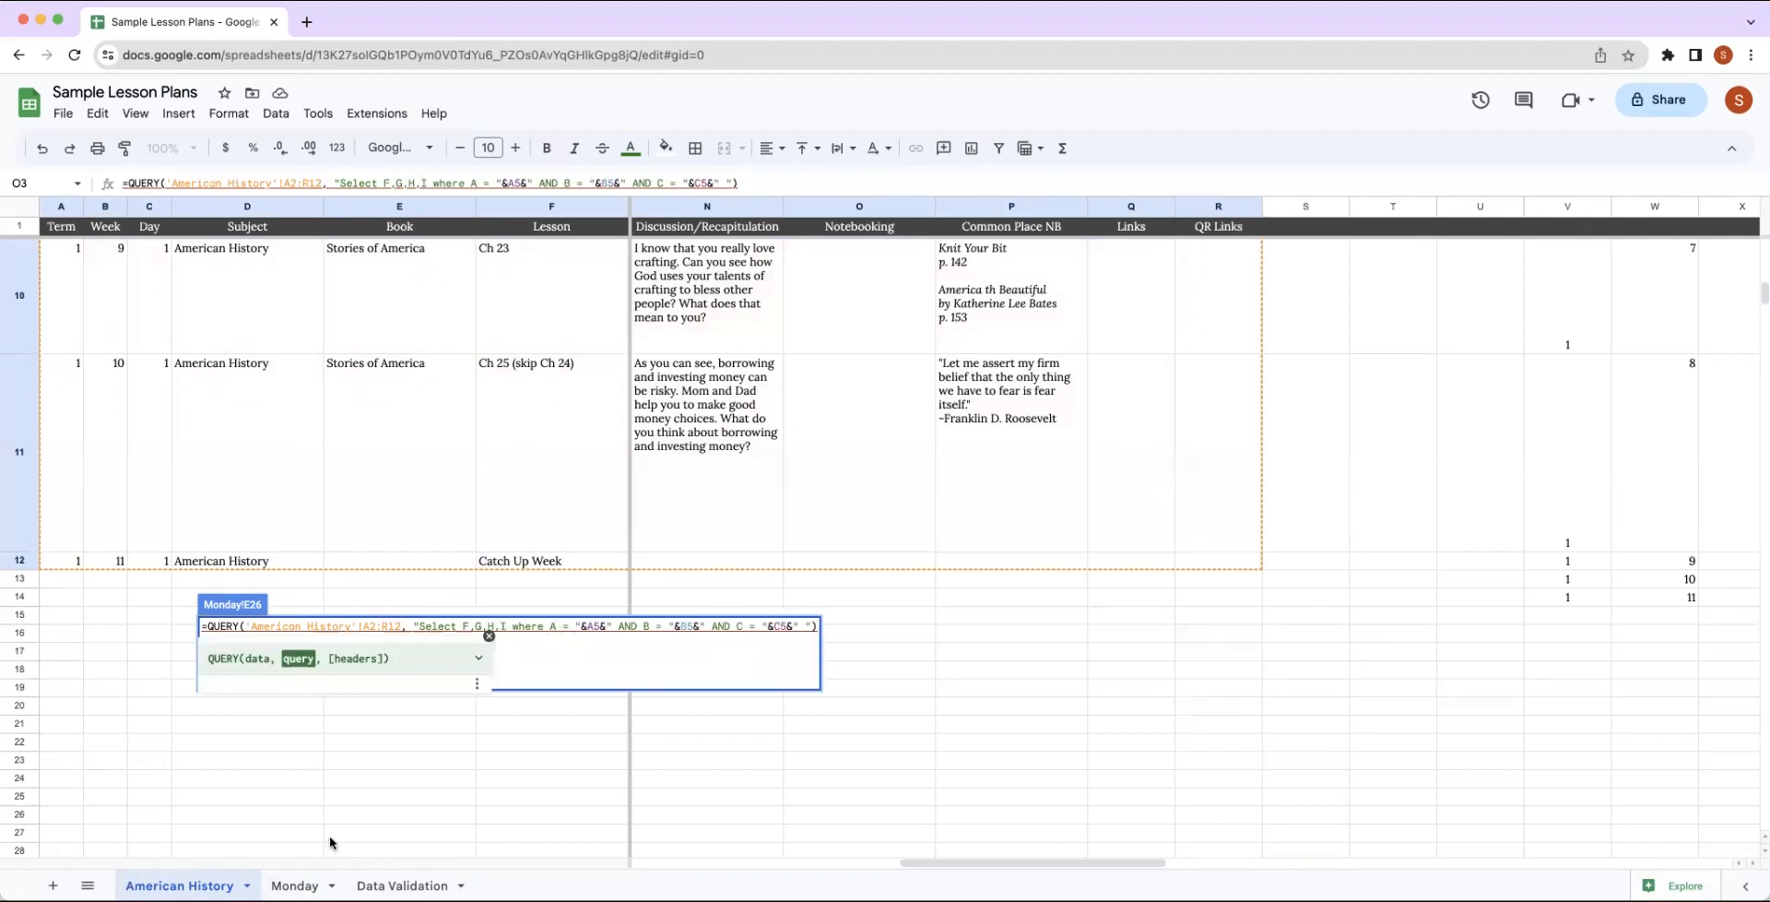
key("Return")
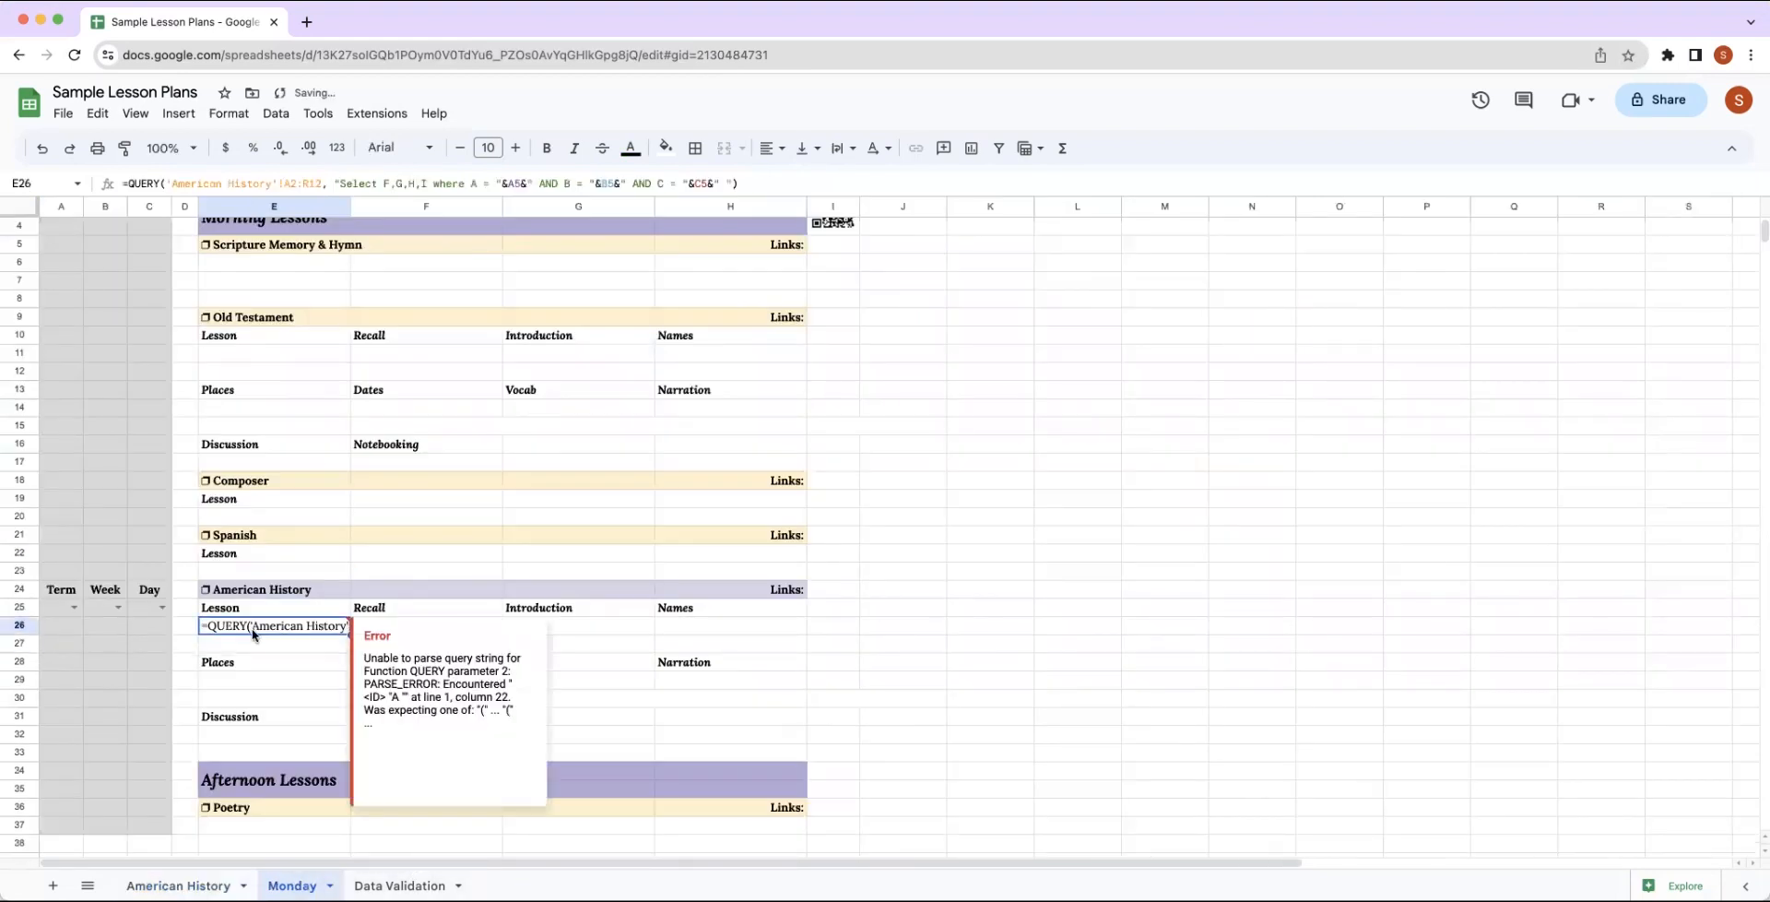
Turn off the display of formulas so the Monday sheet's cells show results.
left_click(179, 114)
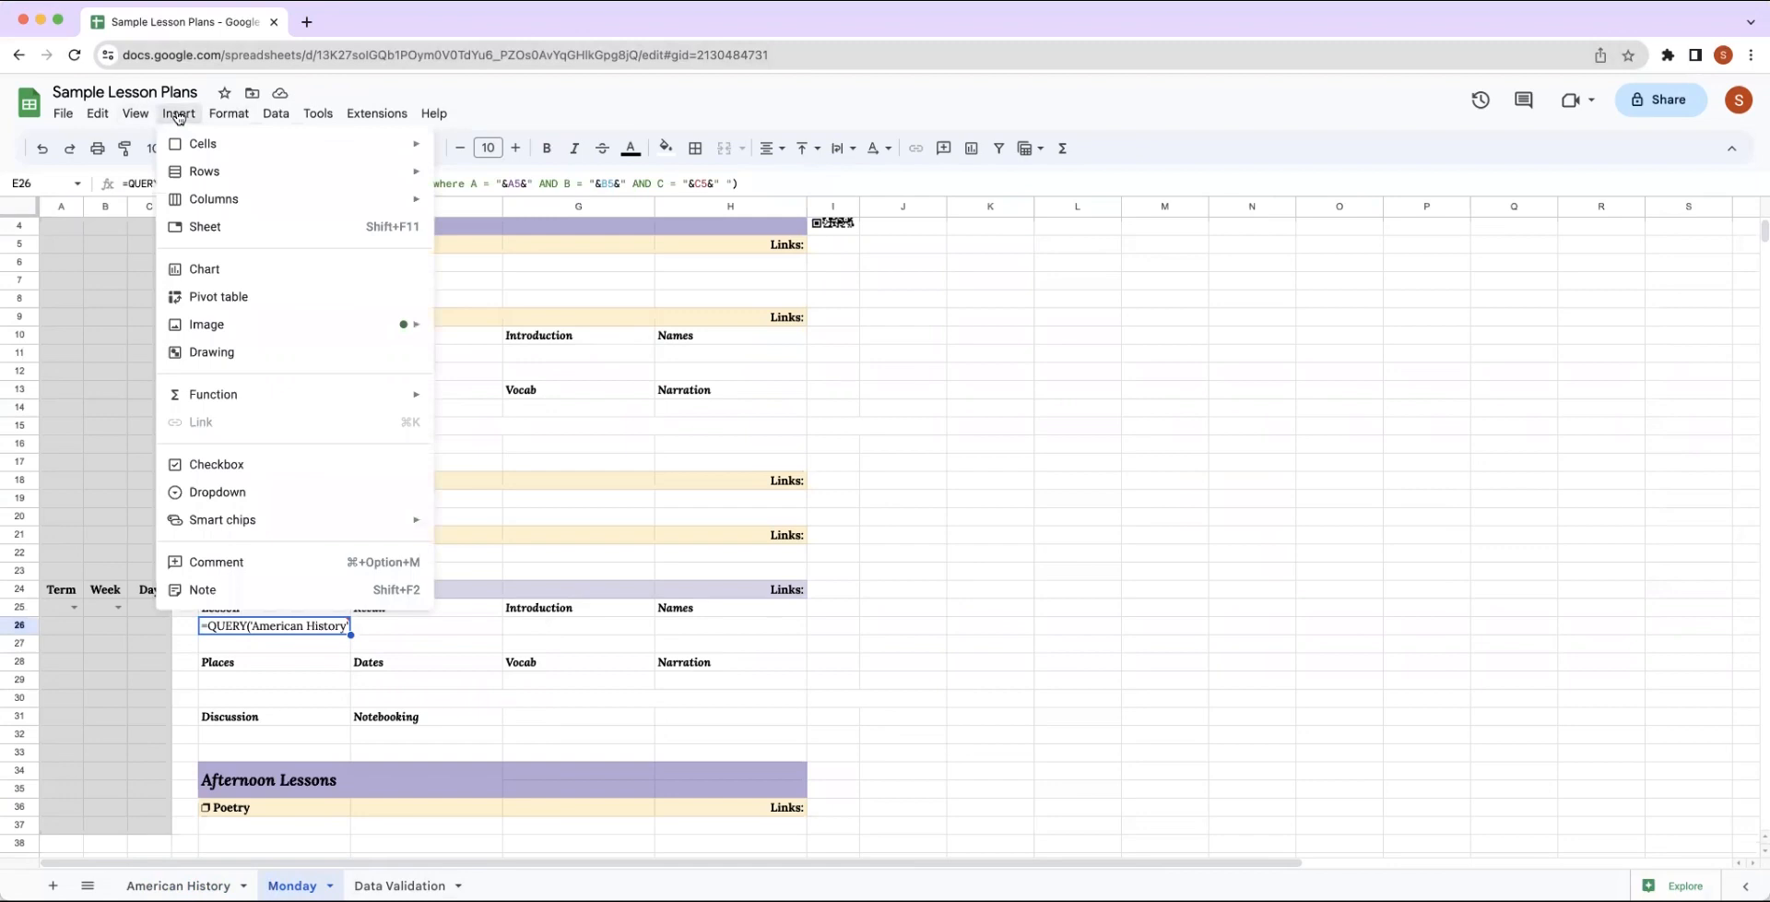
mouse_move(137, 114)
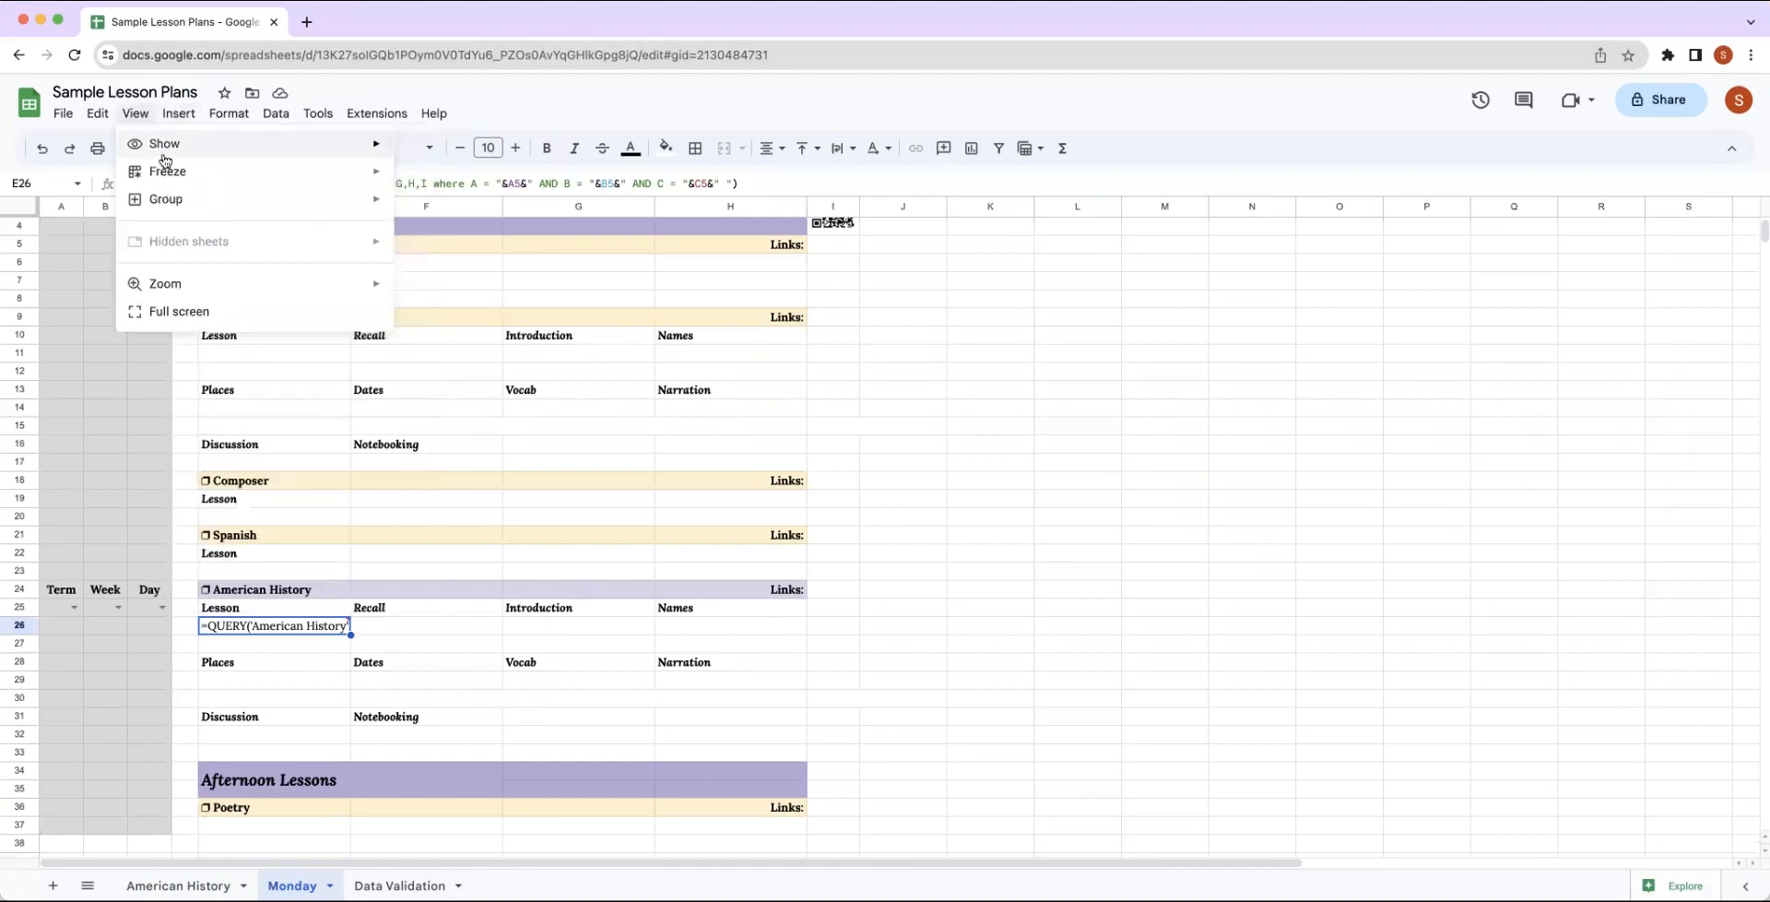
mouse_move(166, 147)
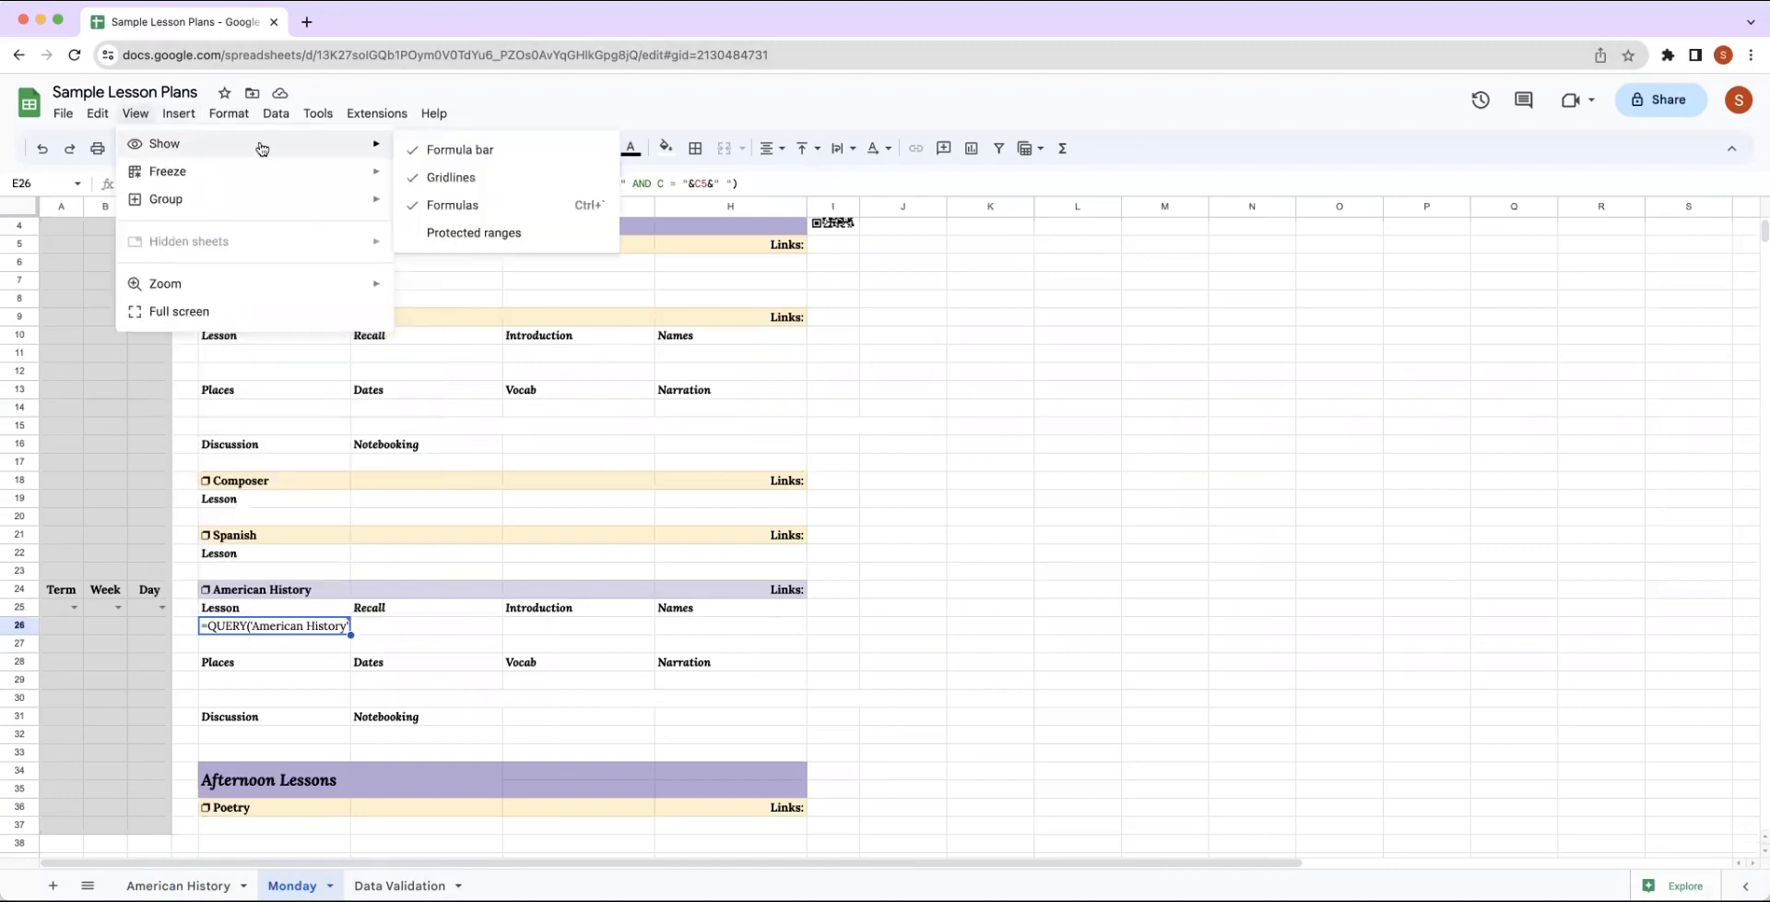
left_click(419, 205)
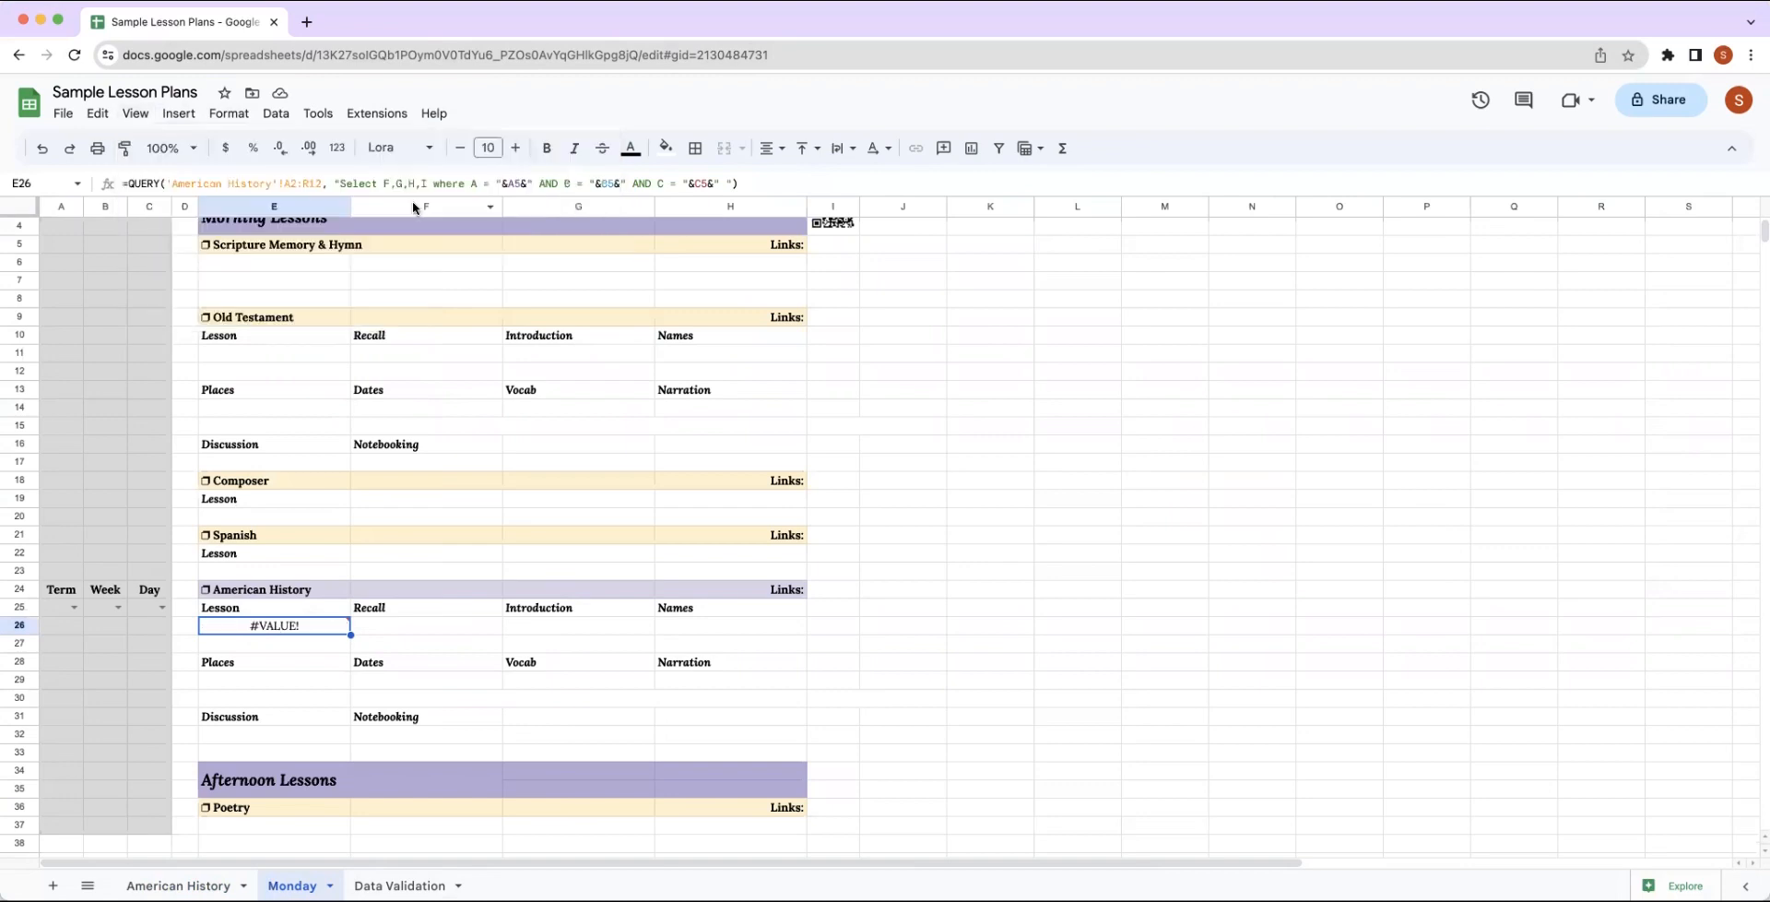
Change the Term reference in E26's QUERY formula to A25.
double_click(278, 626)
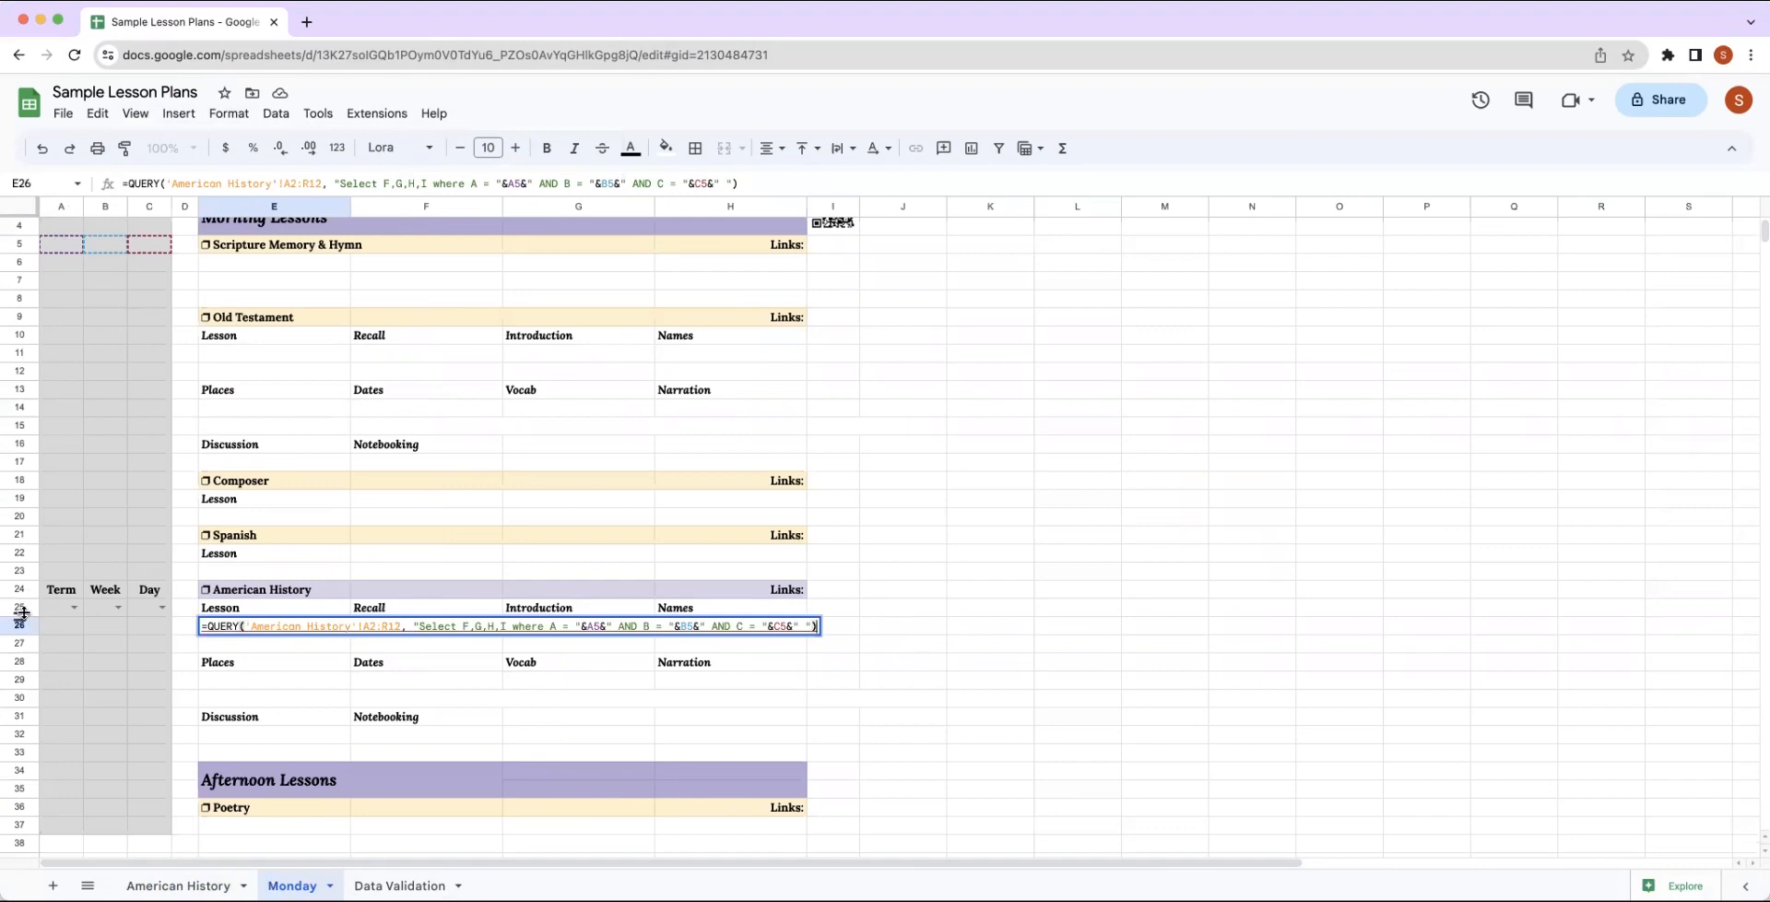
mouse_move(600, 627)
double_click(594, 626)
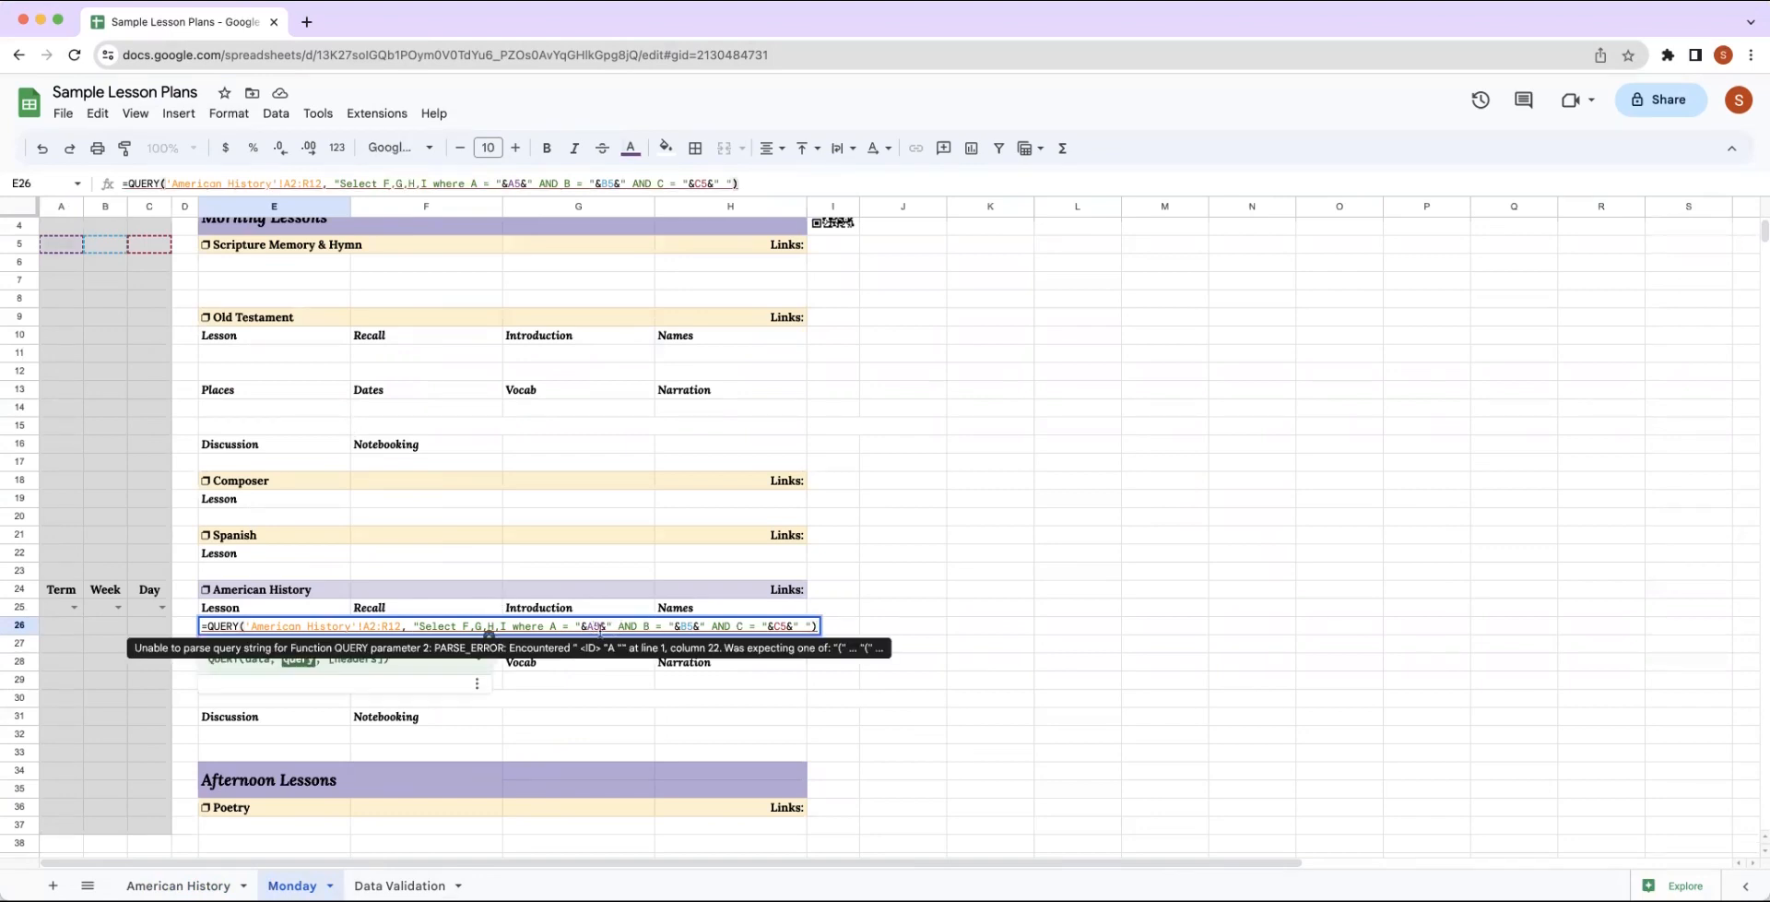
type("25")
key("BackSpace")
type("2")
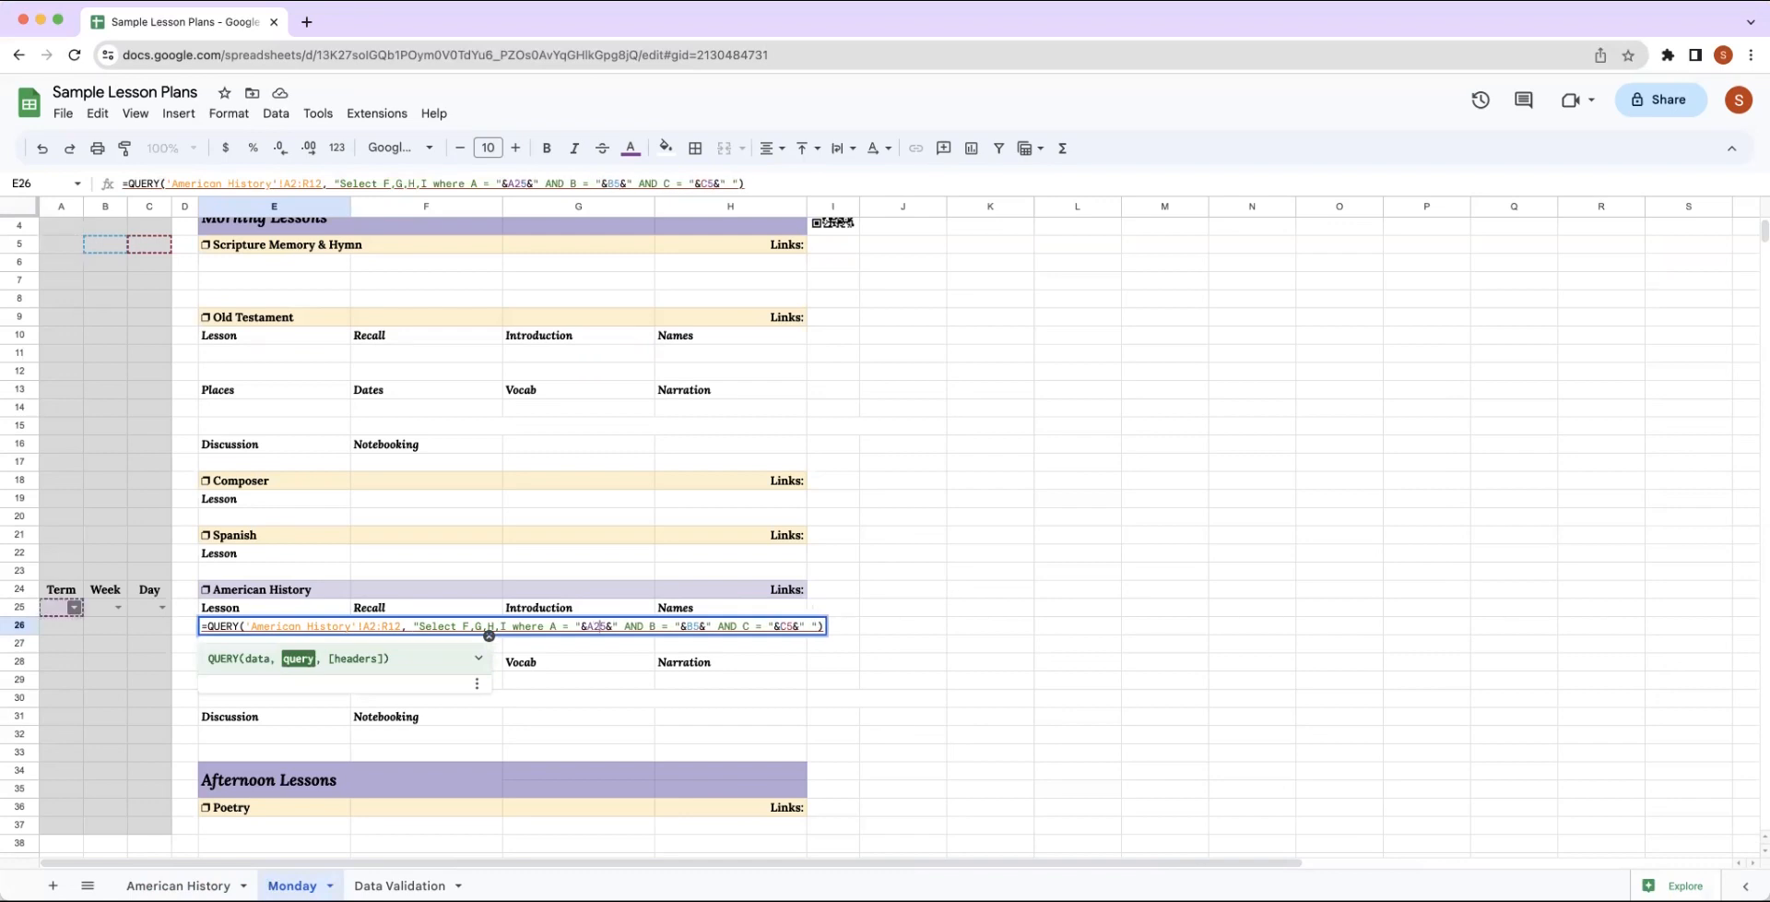
Change the Week and Day references in E26's QUERY formula to B25 and C25 and commit the formula.
left_click(695, 627)
double_click(695, 626)
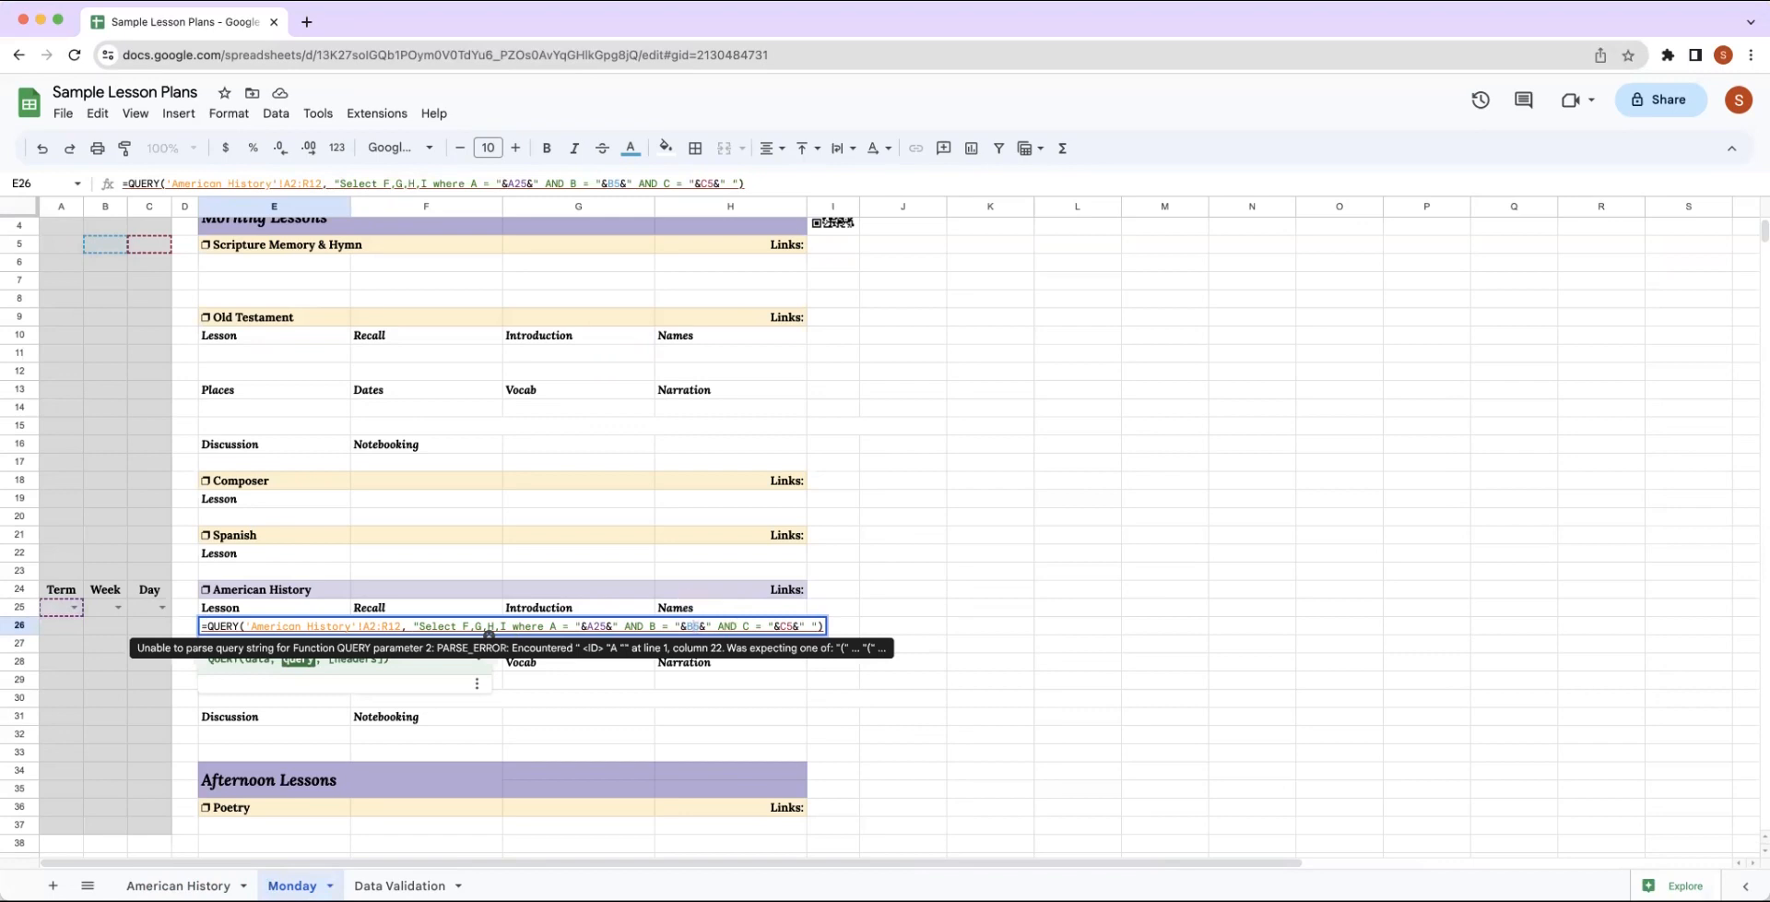
type("B25")
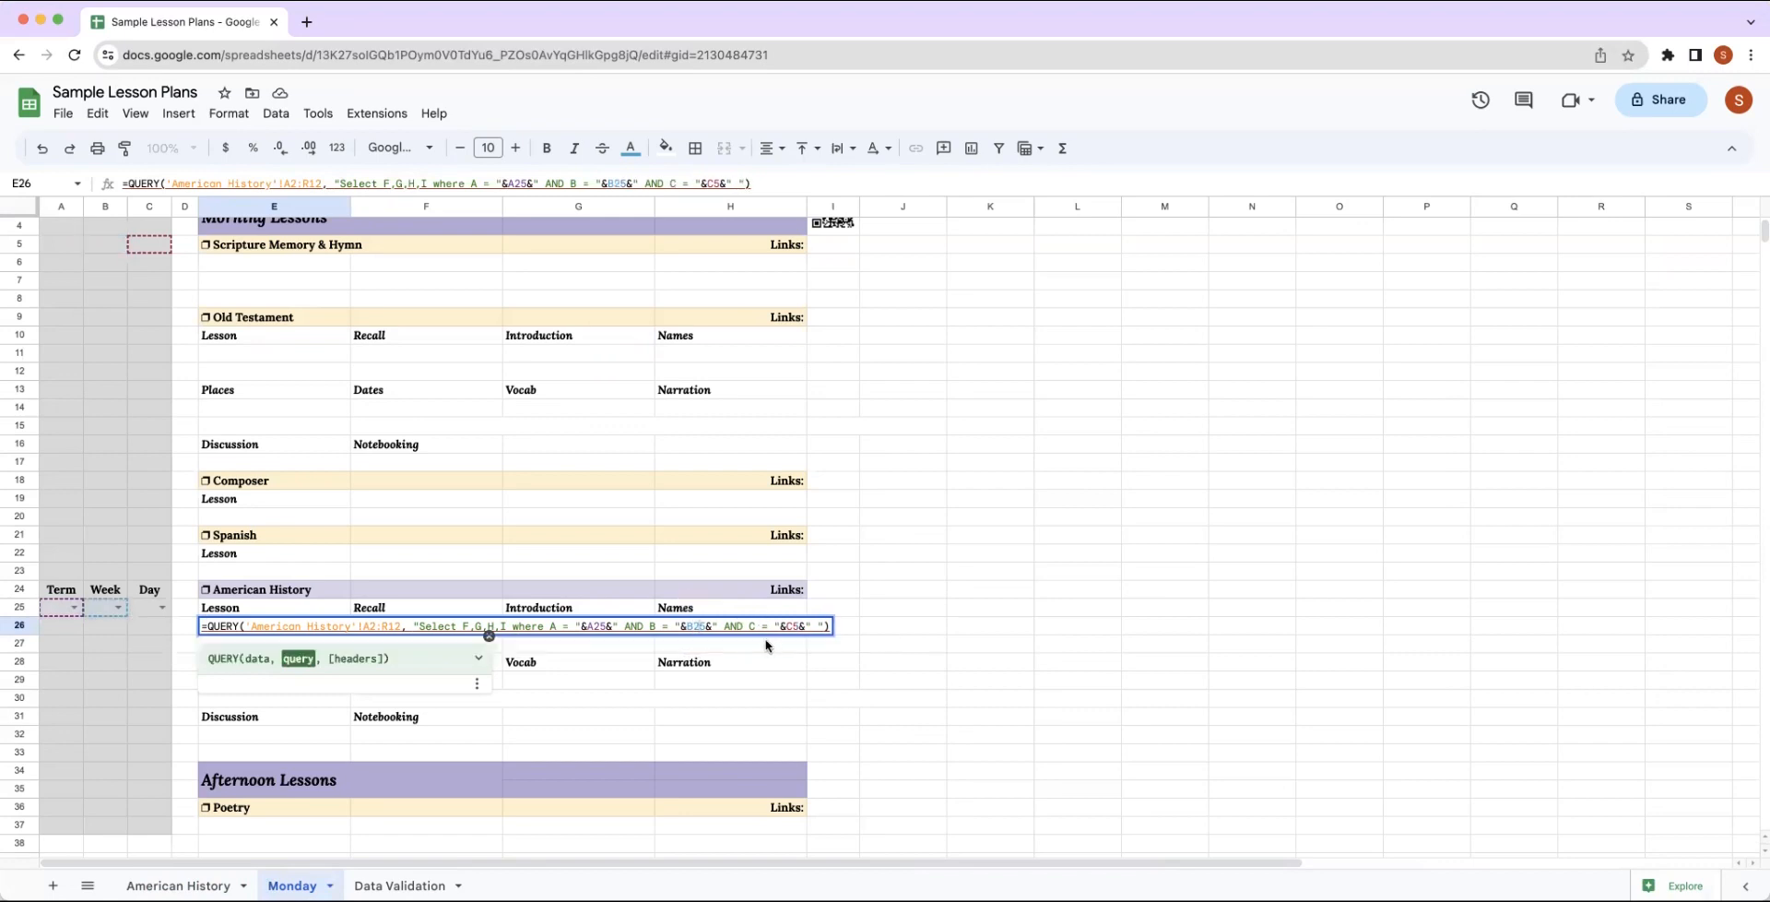
double_click(789, 626)
type("C25")
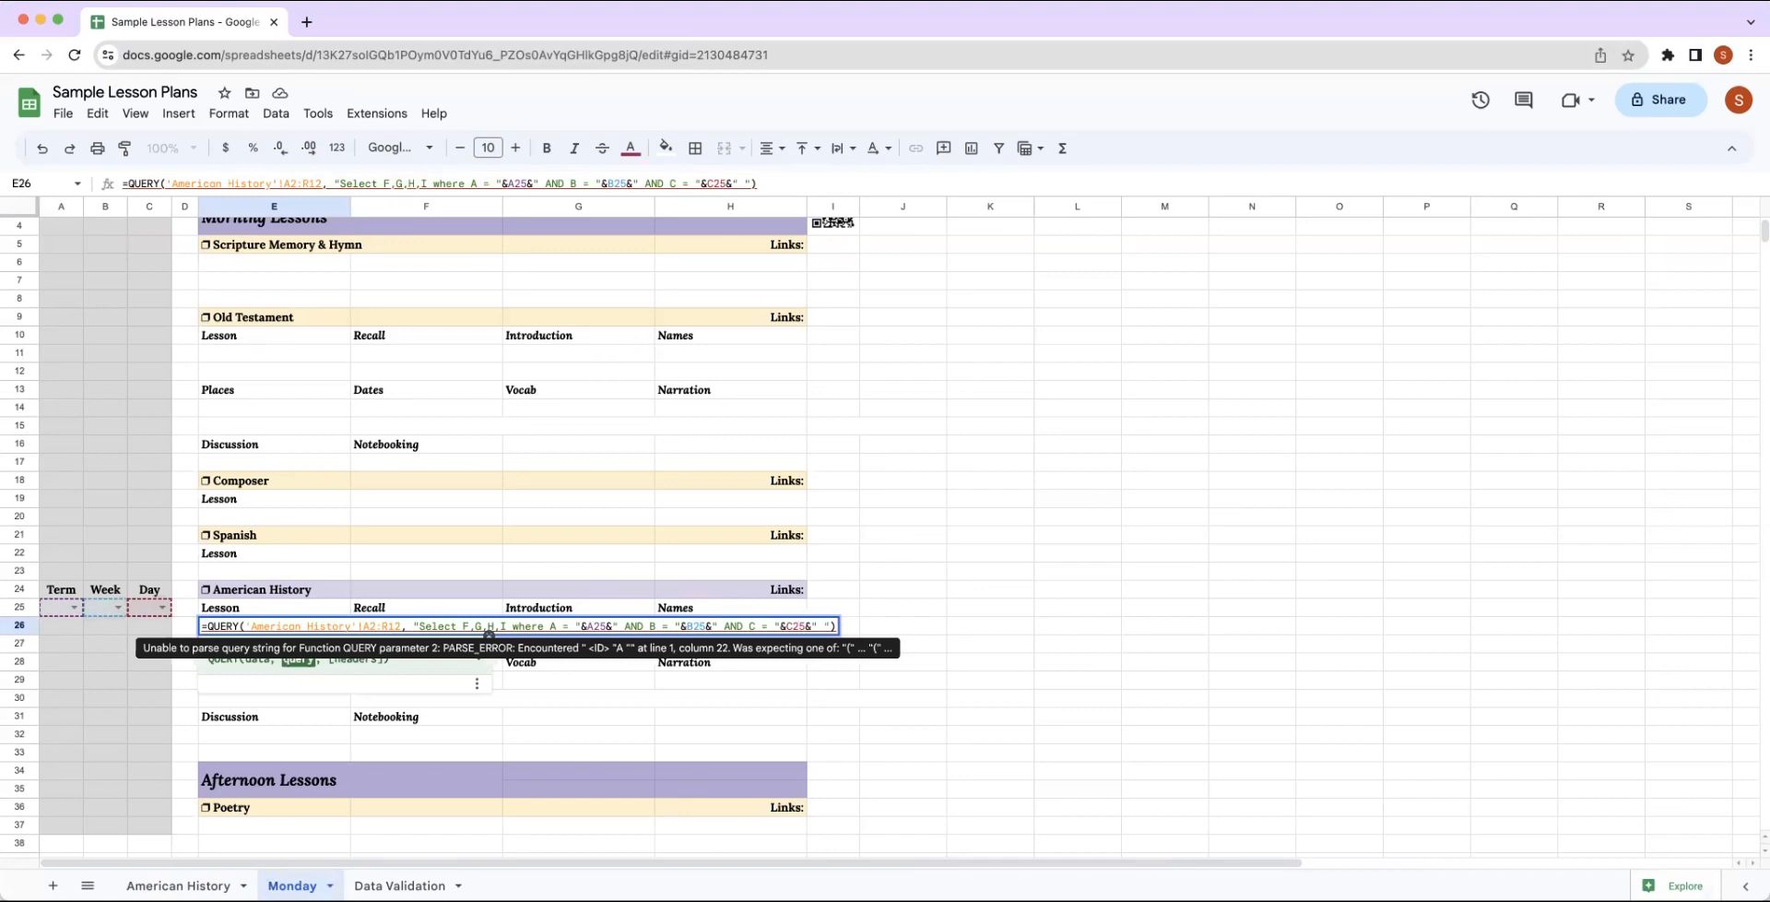
key("Return")
Extend the data range in E26's QUERY formula to the open-ended A2:R of the American History sheet.
left_click(307, 627)
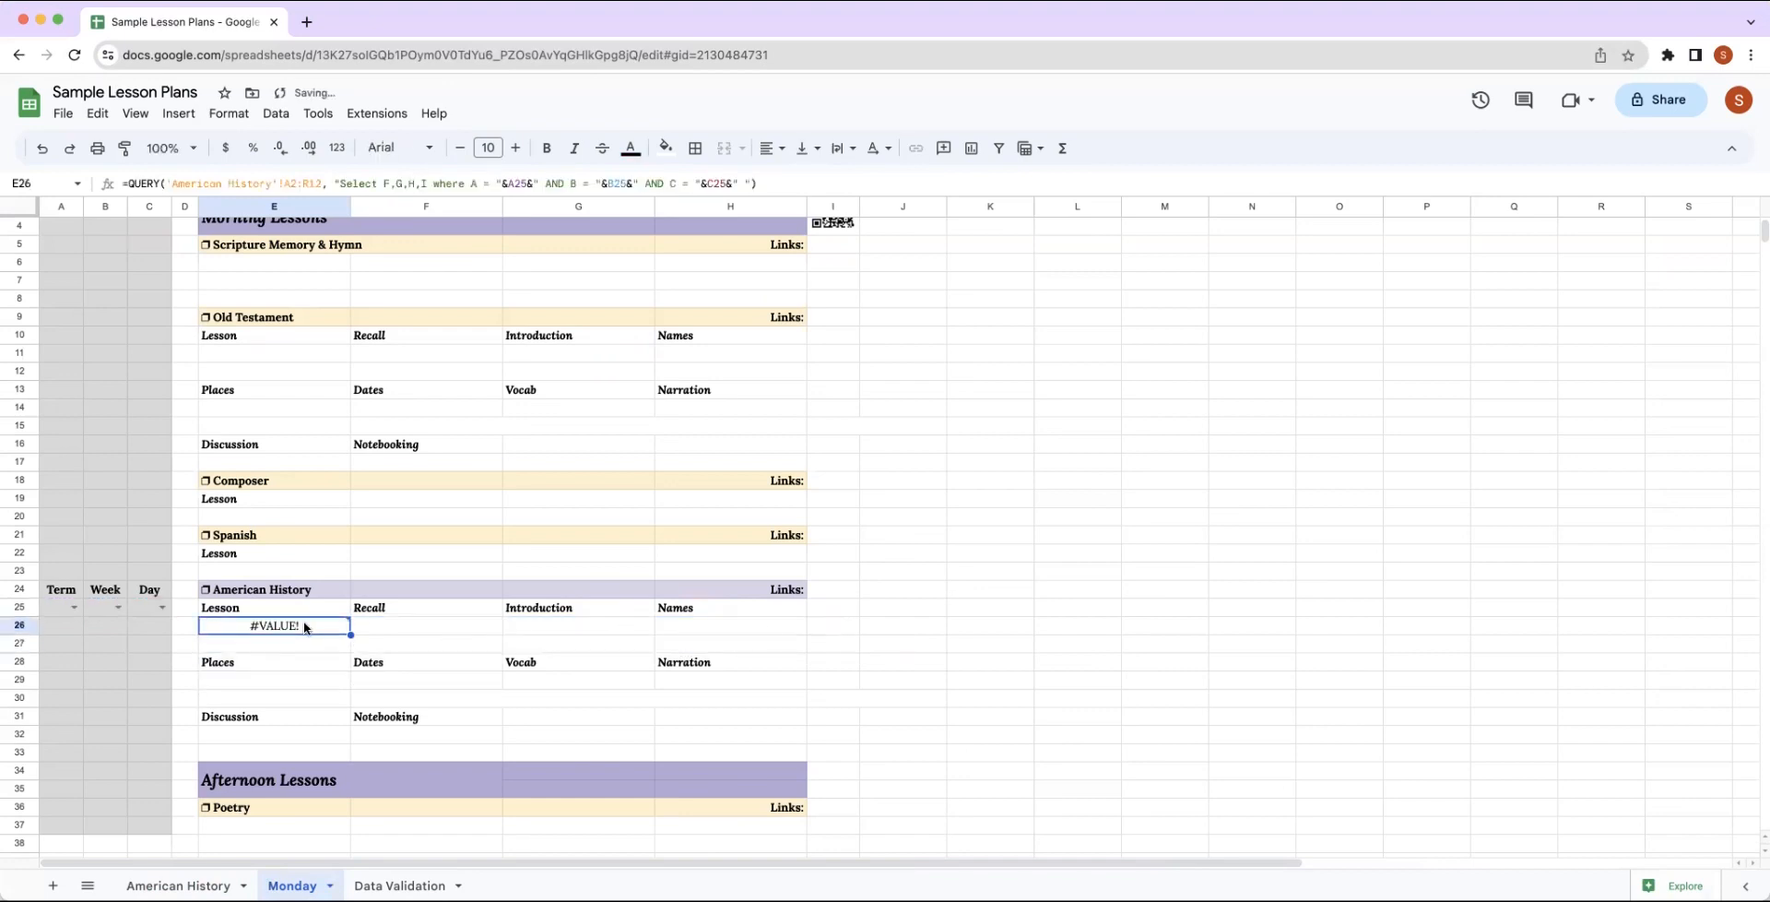
double_click(307, 626)
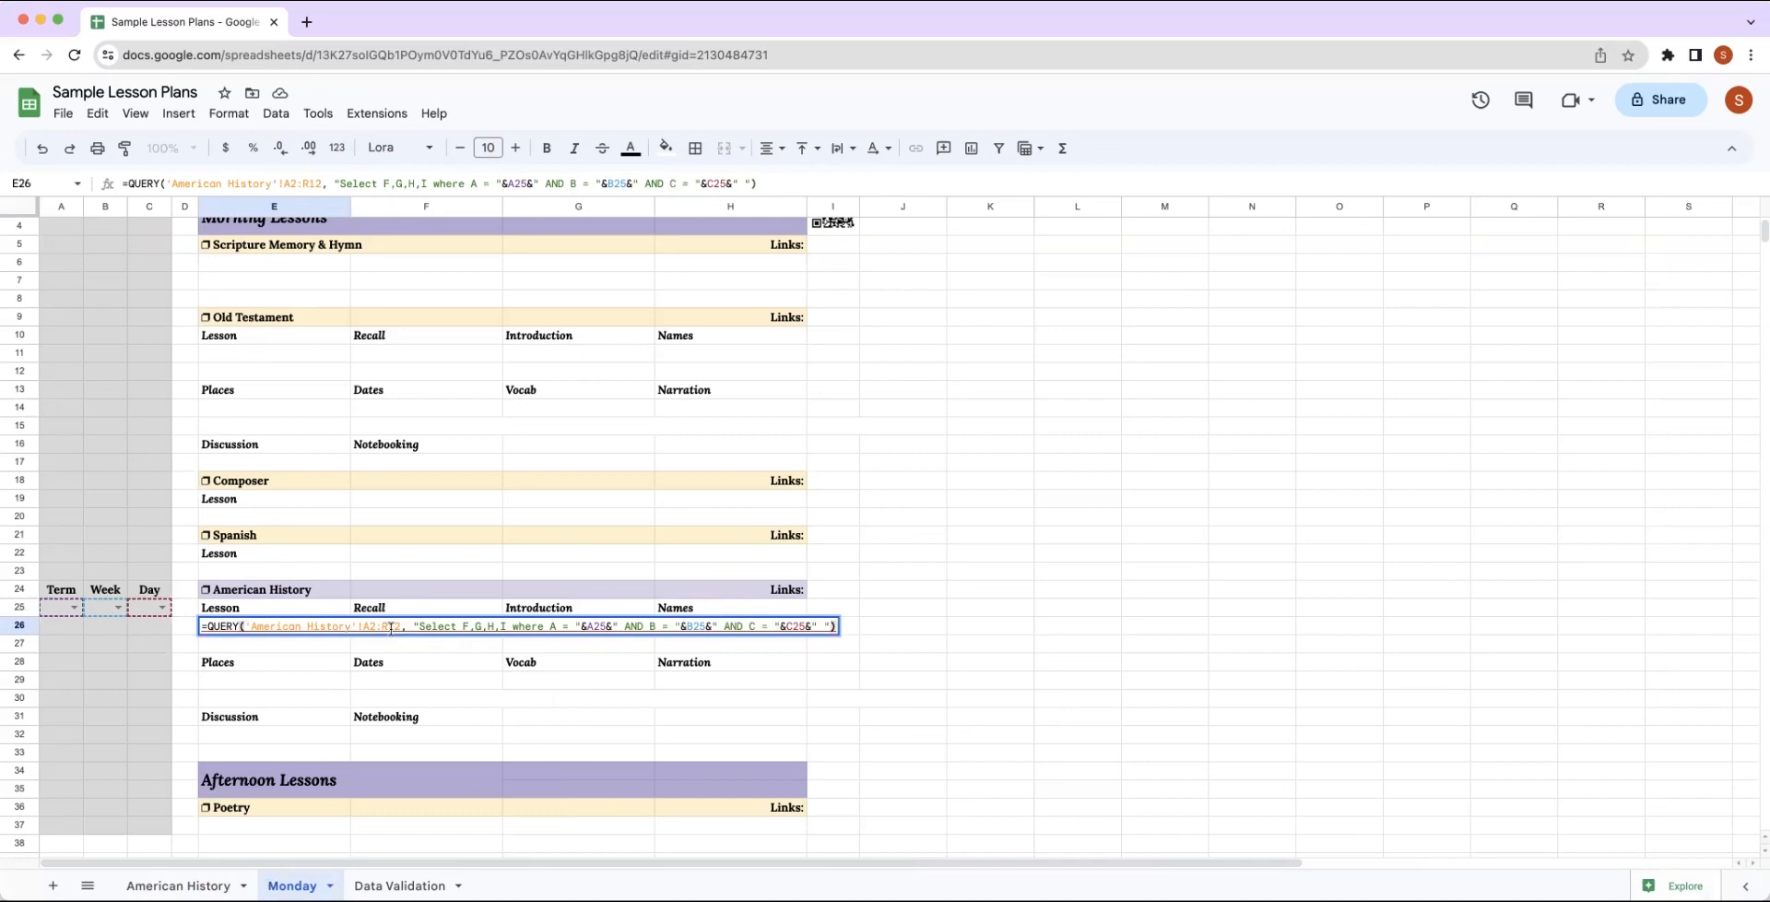
double_click(437, 624)
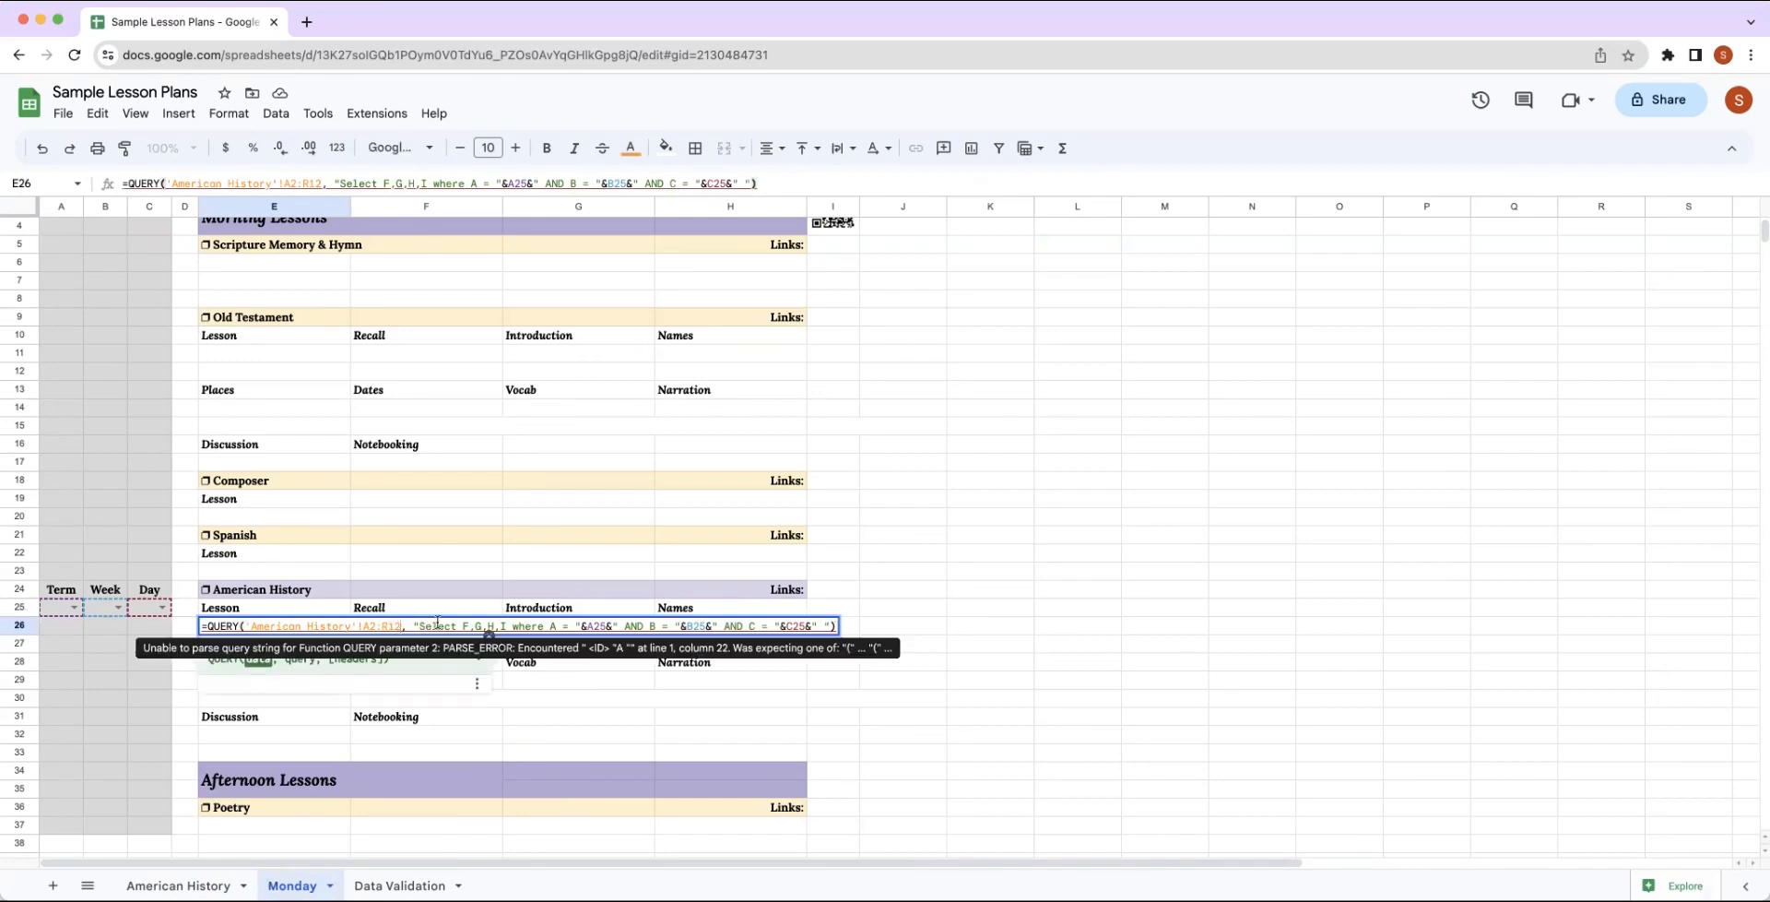
key("BackSpace")
key("BackSpace")
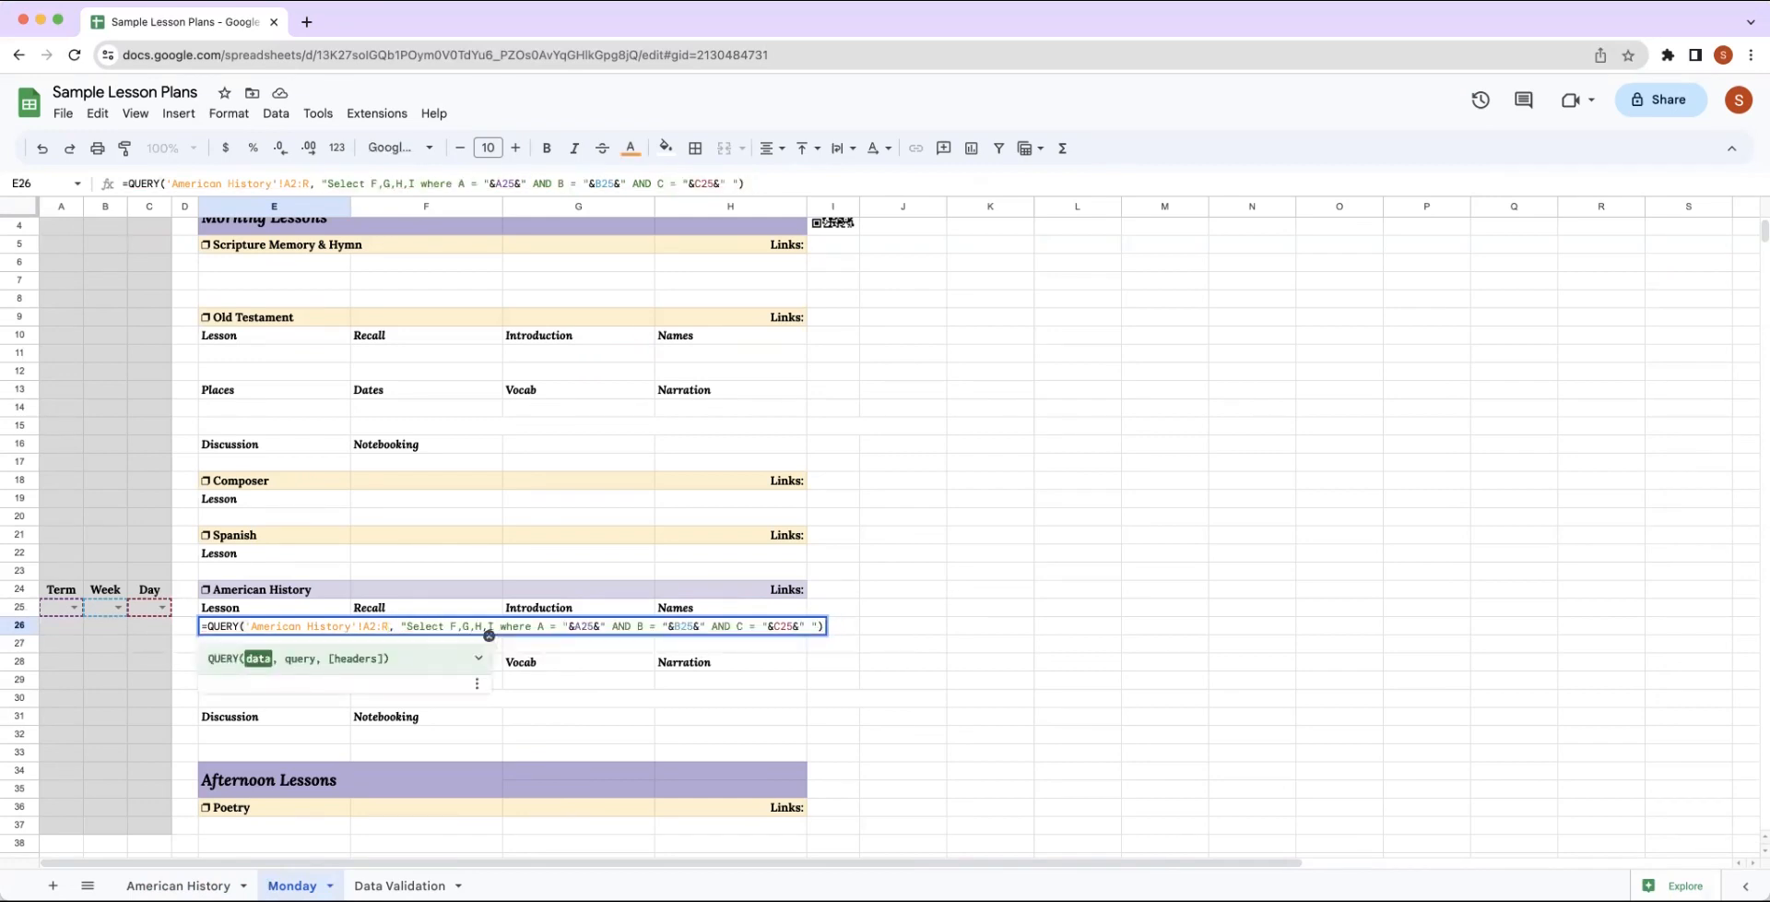
key("Return")
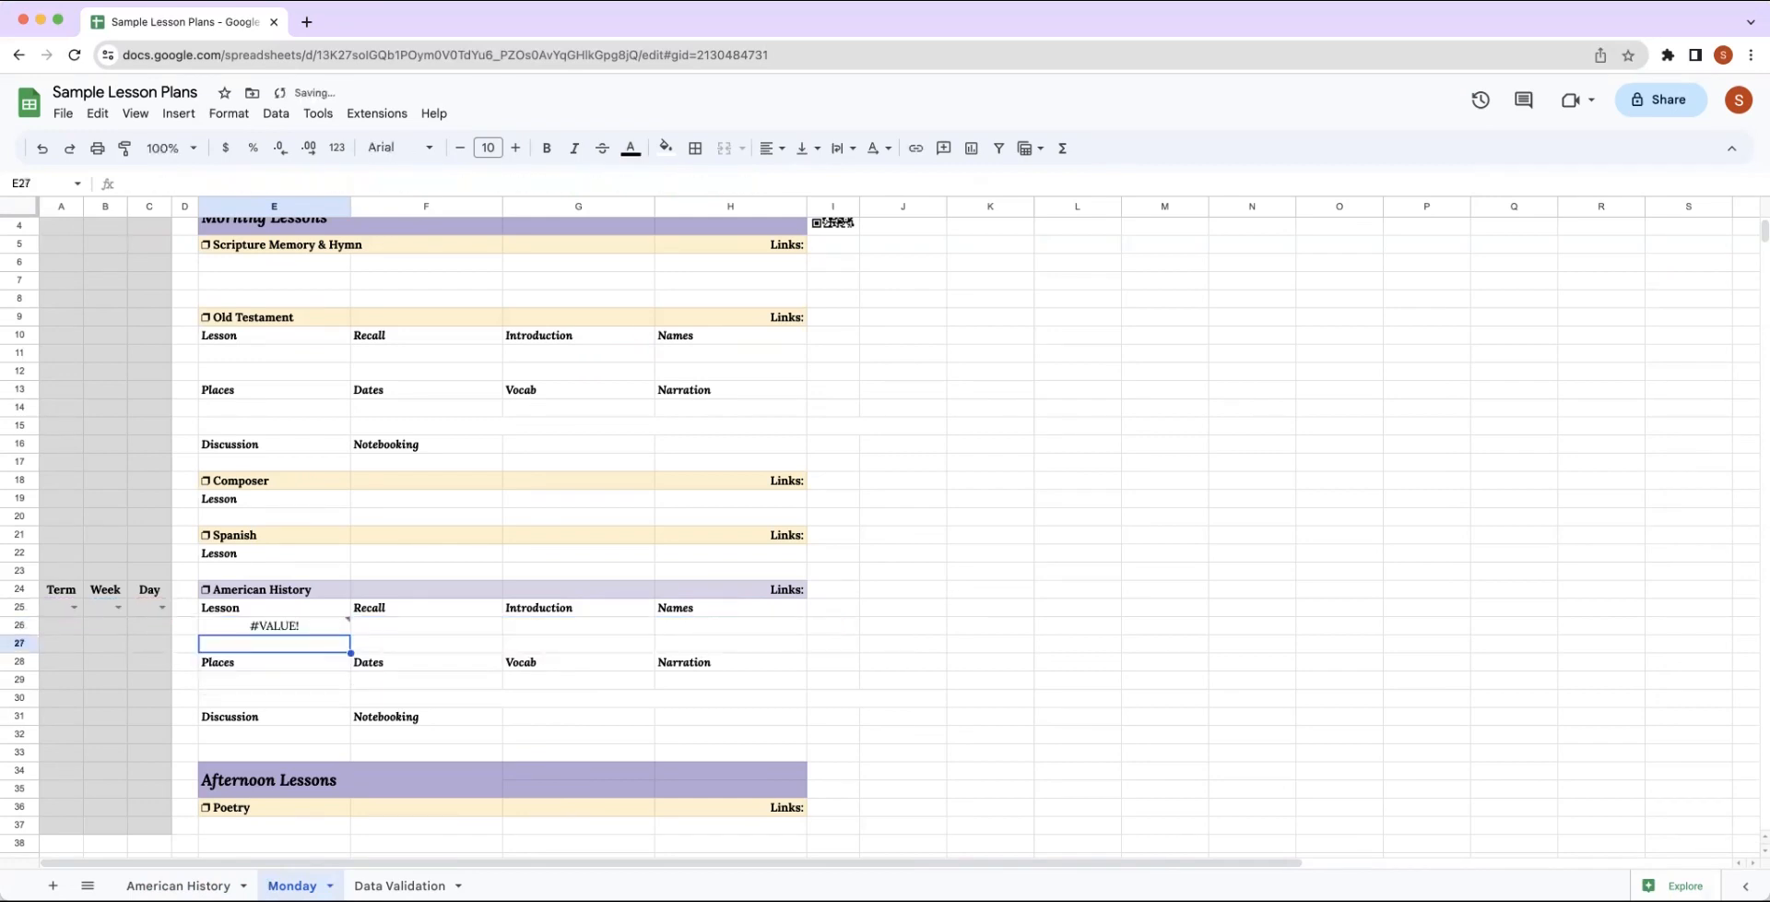
Set the American History dropdowns in row 25 to Term 1, Week 1 and Day 1.
left_click(72, 607)
left_click(59, 630)
left_click(116, 607)
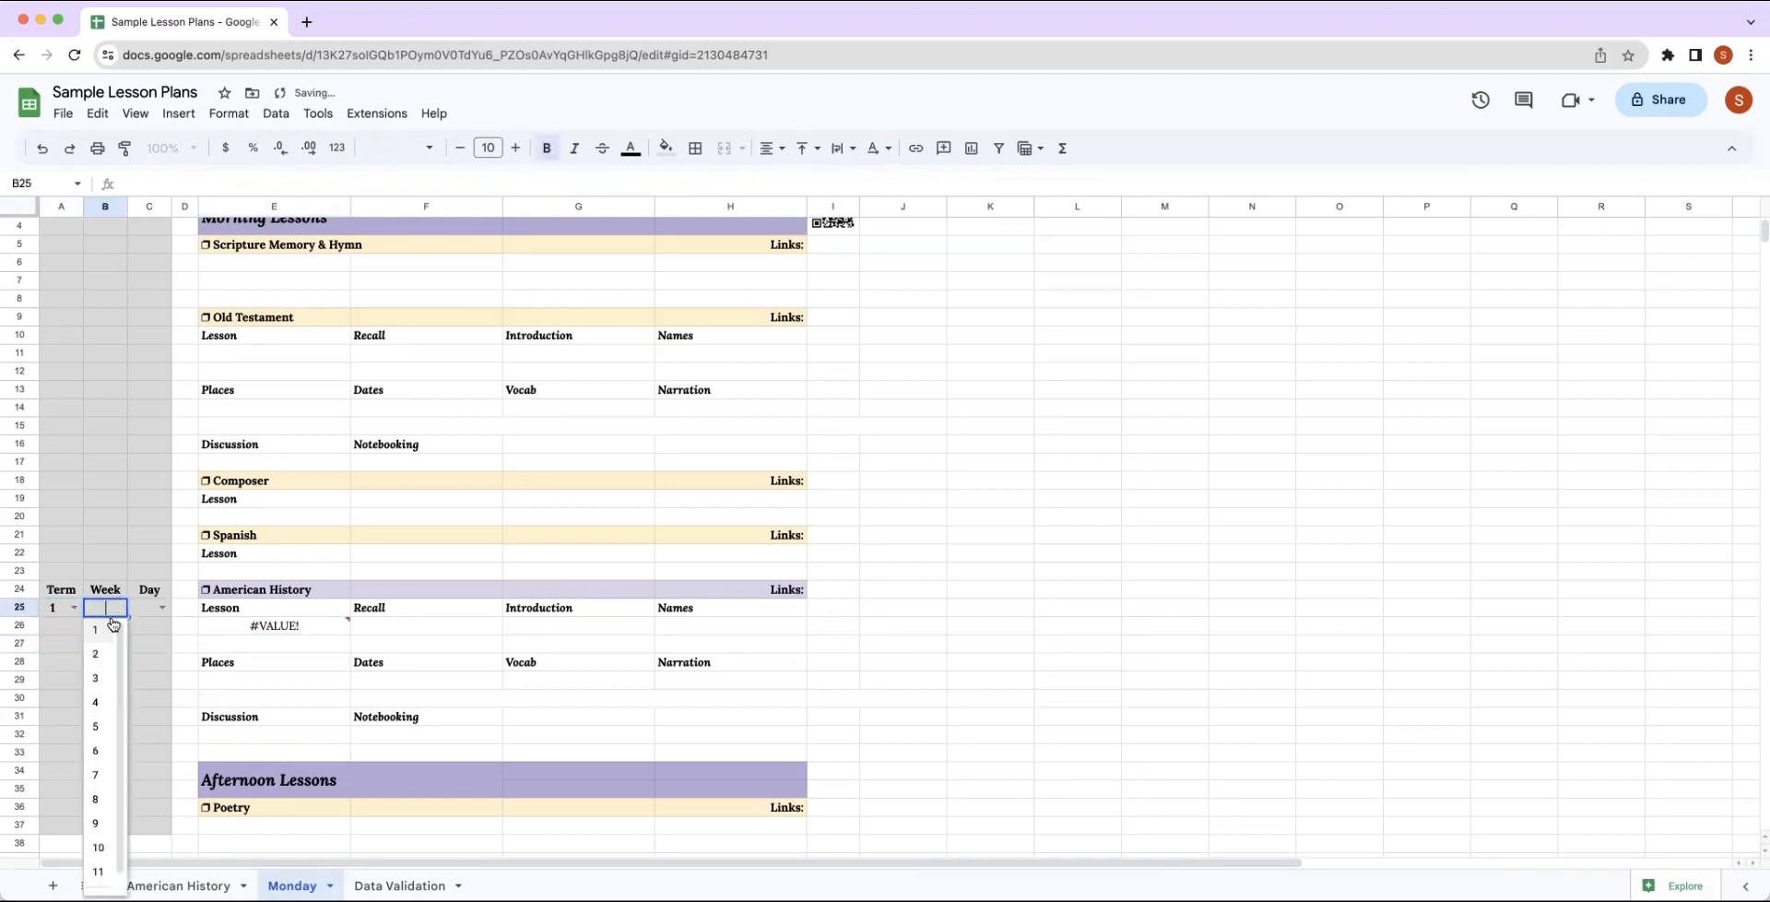
left_click(110, 628)
left_click(161, 607)
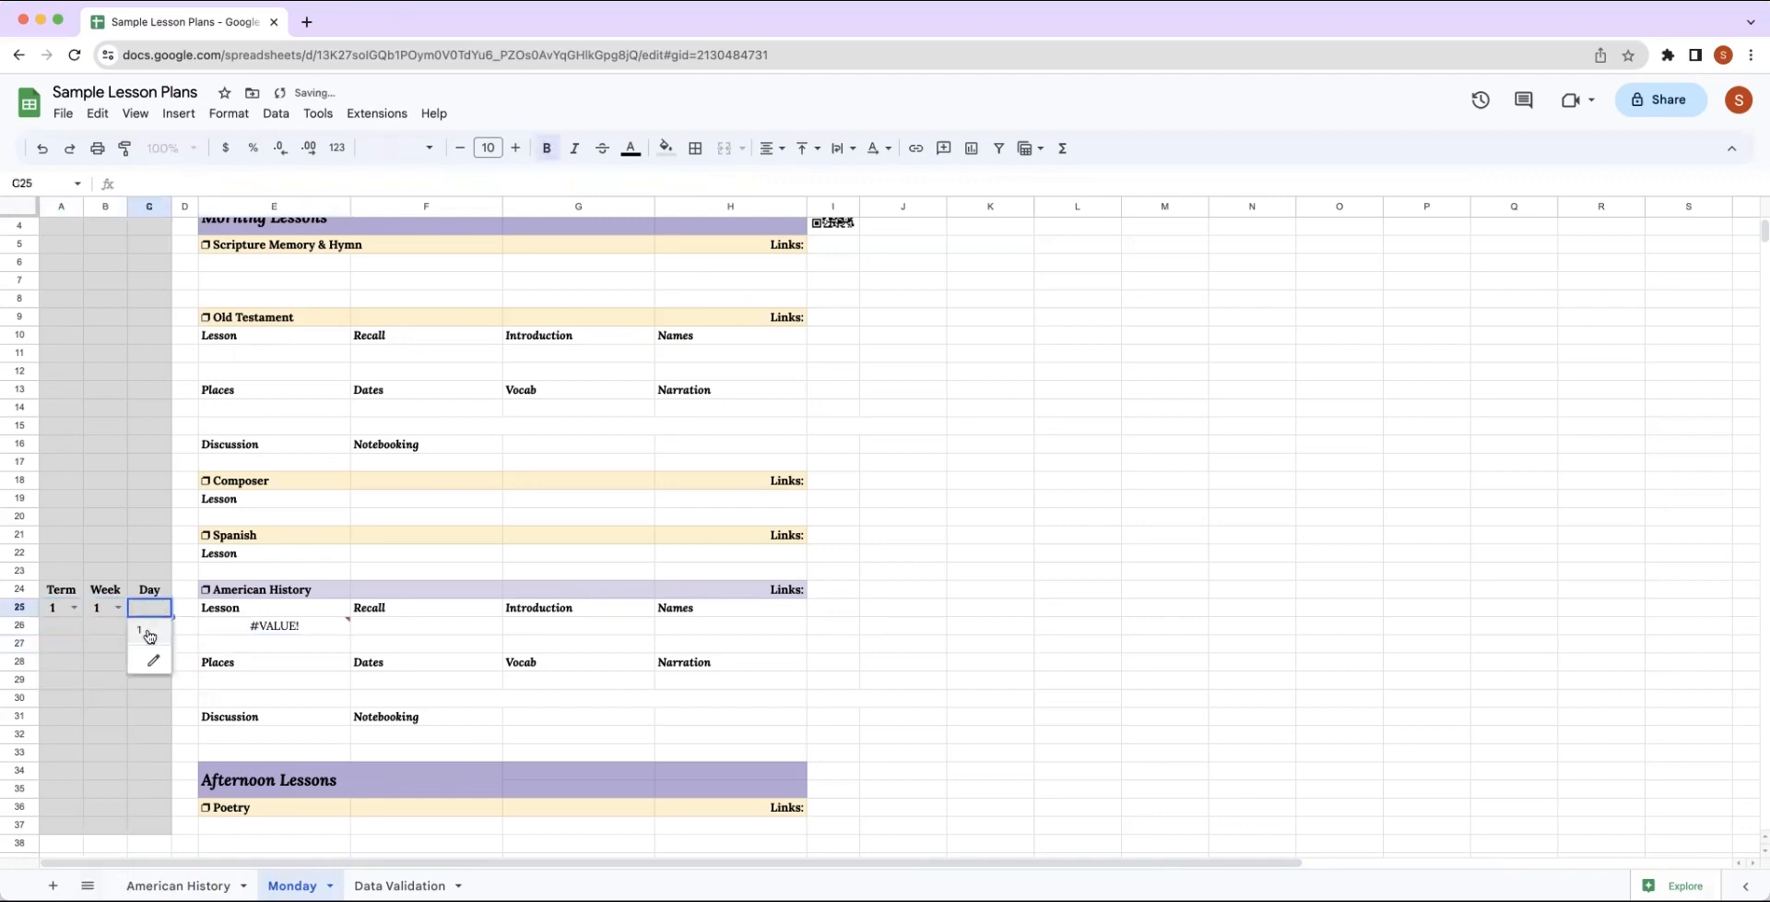
left_click(148, 632)
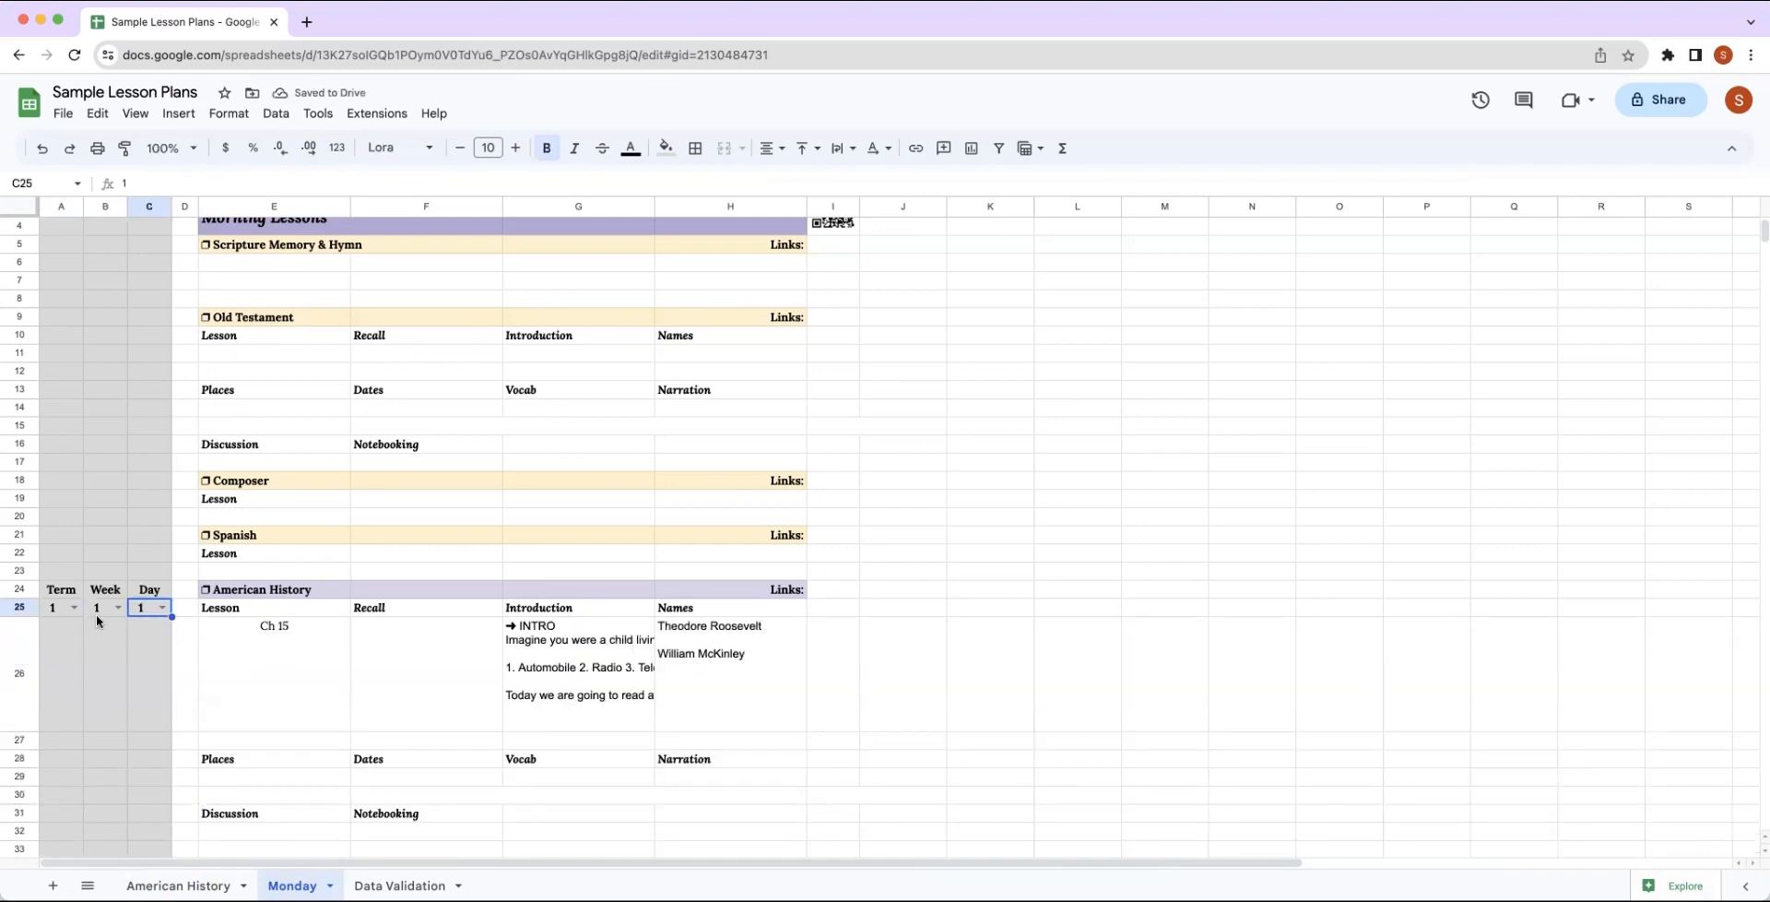
Remove the bold formatting from the Term, Week and Day values in A25:C25.
left_click_drag(53, 608, 139, 605)
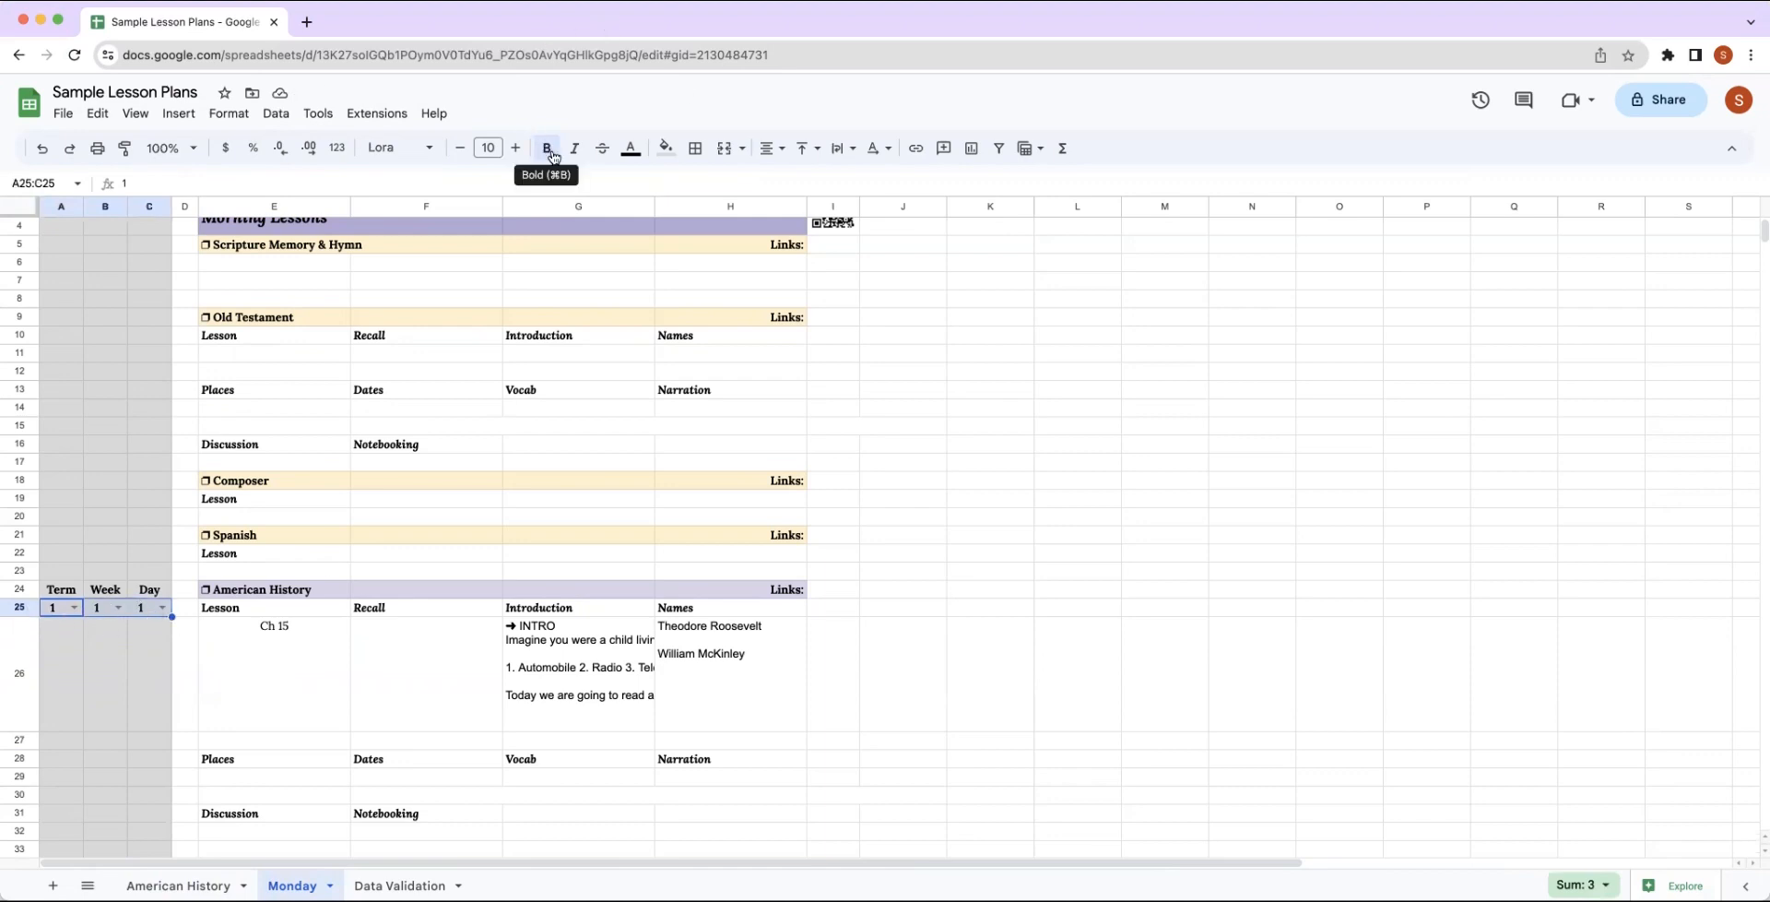
left_click(161, 607)
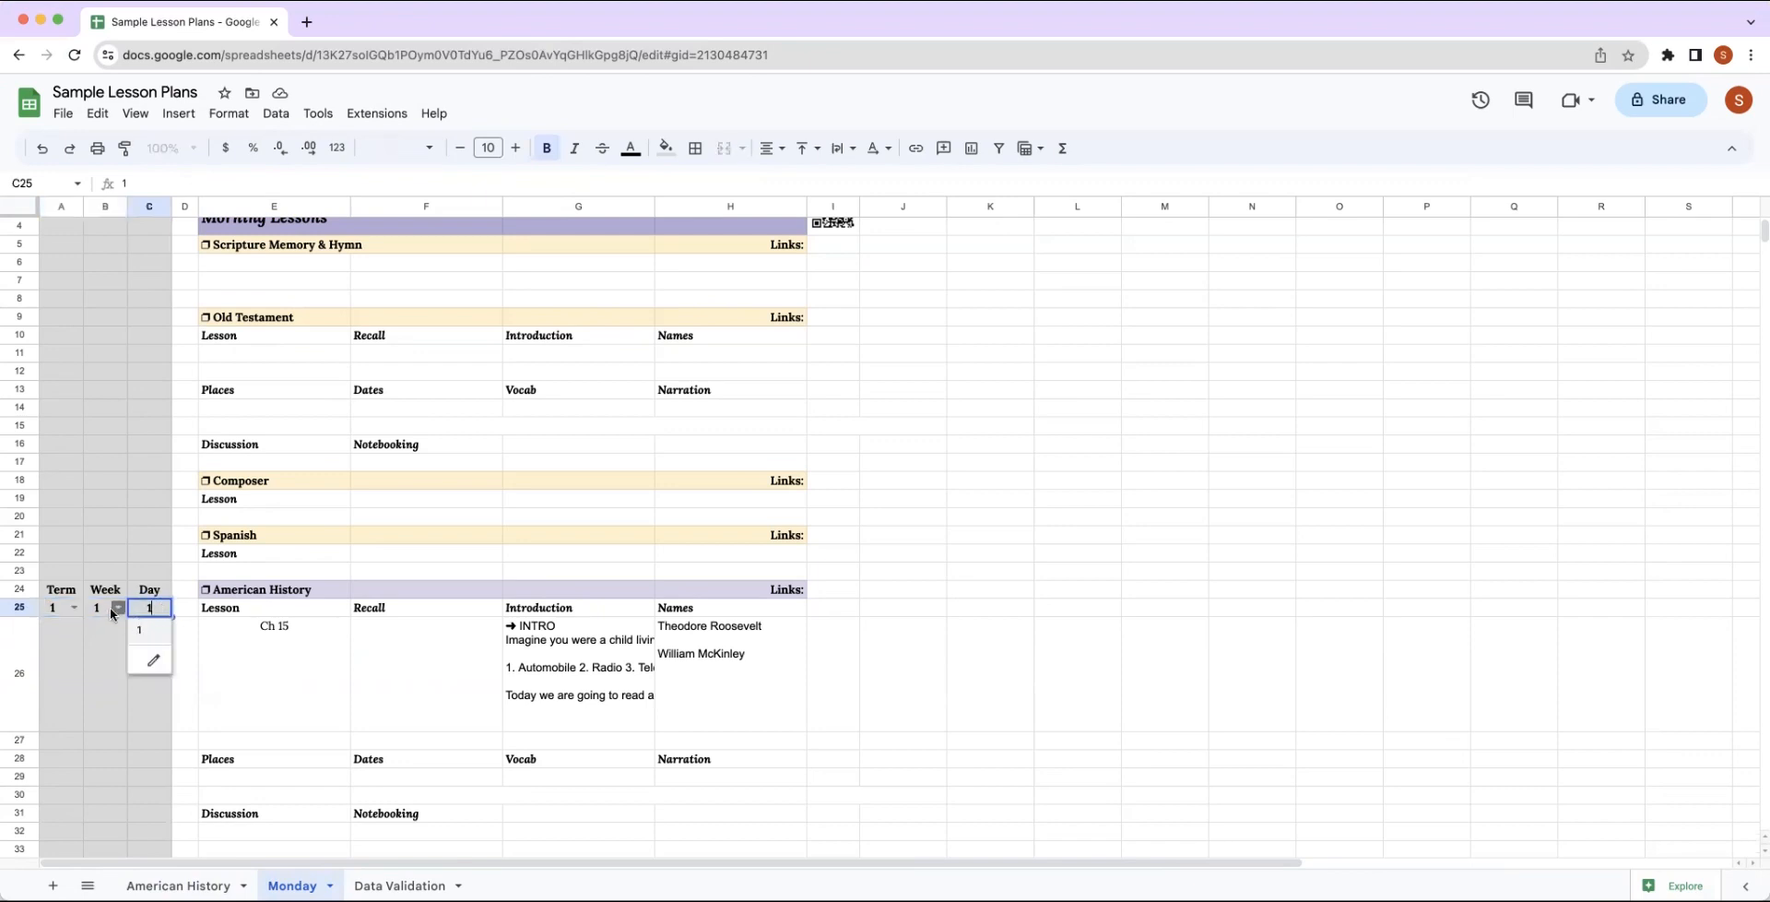
left_click(118, 608)
left_click(53, 619)
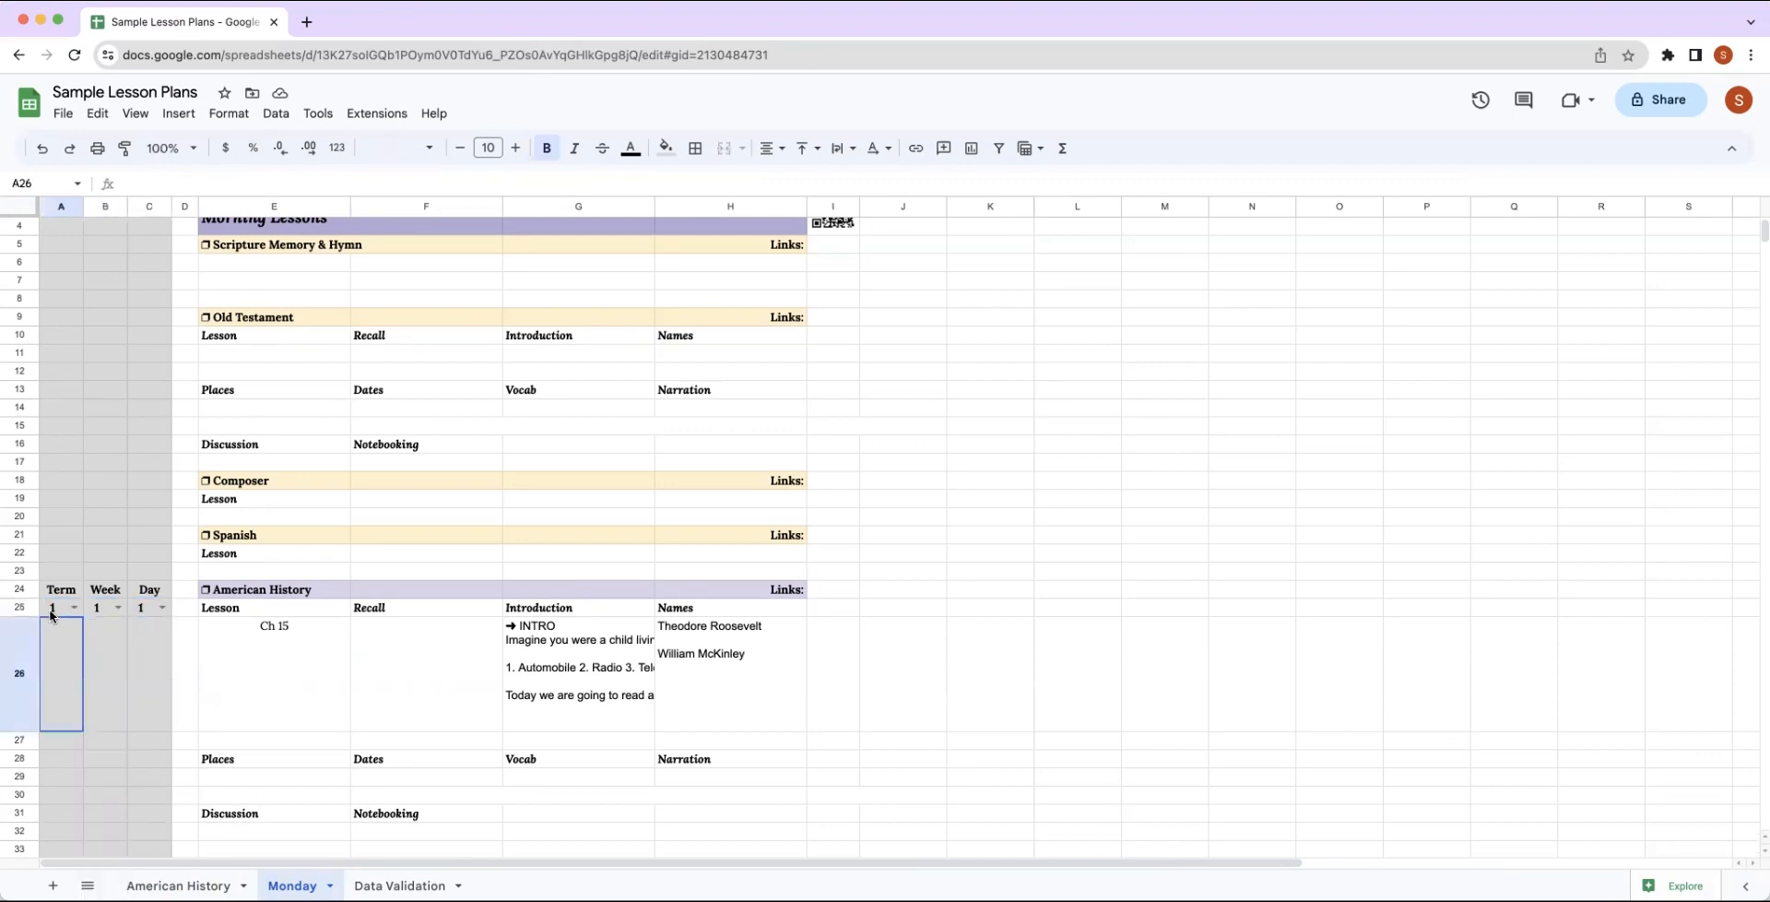
left_click_drag(57, 612, 143, 608)
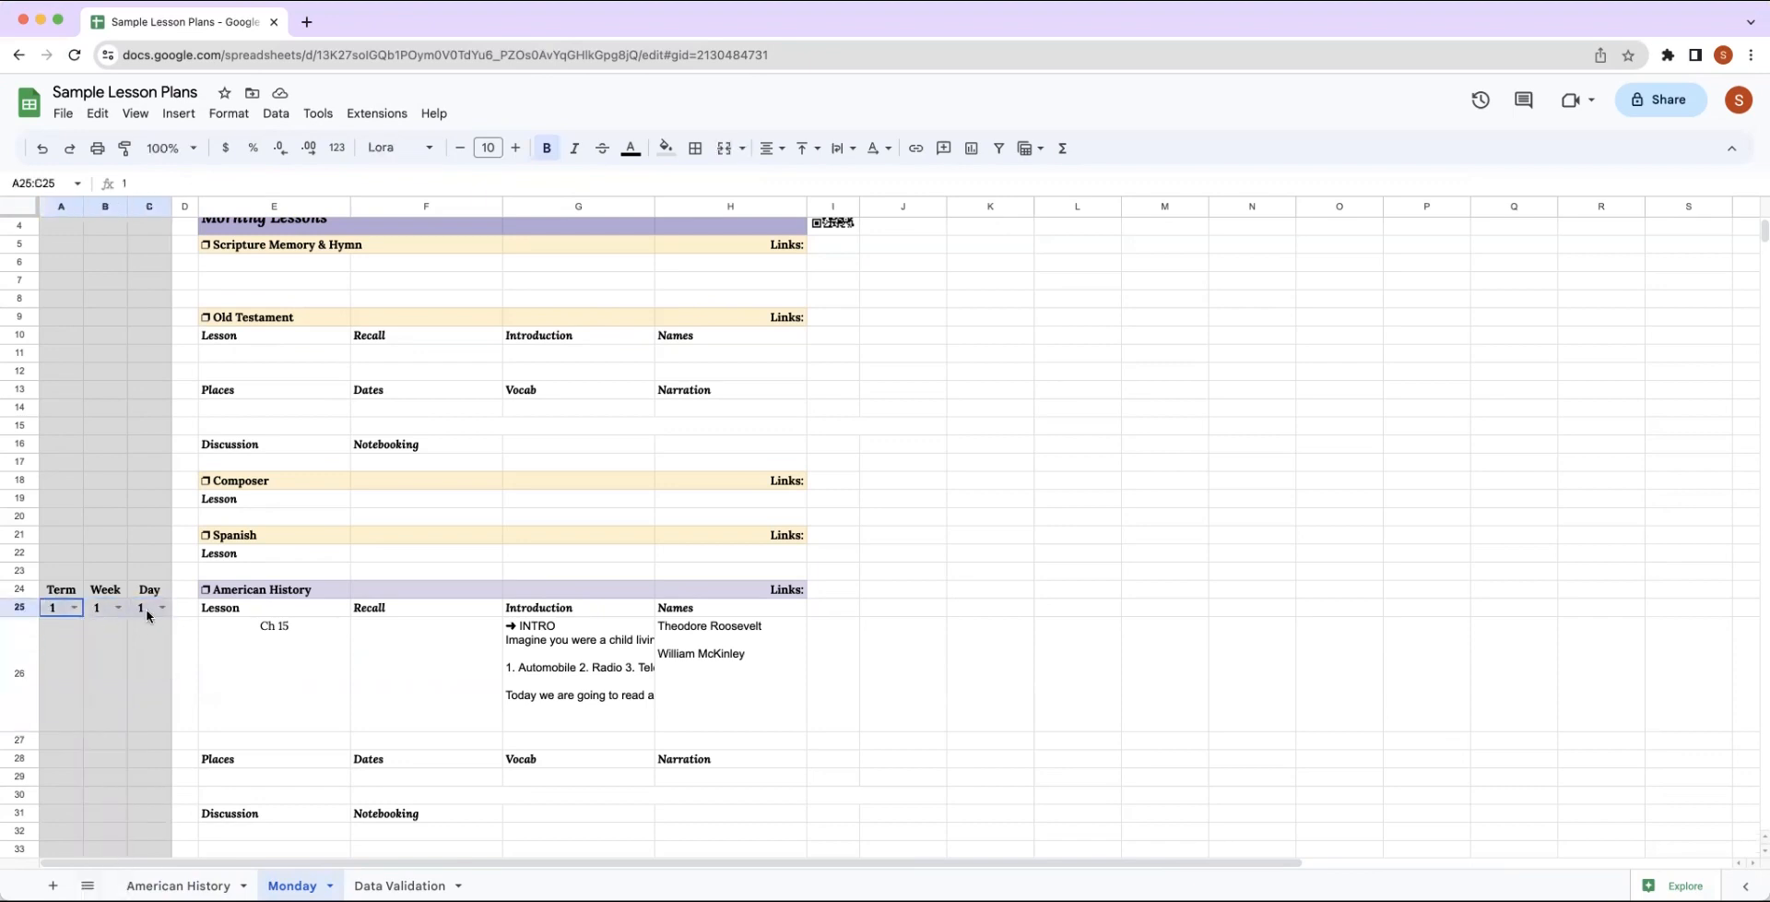
left_click(546, 149)
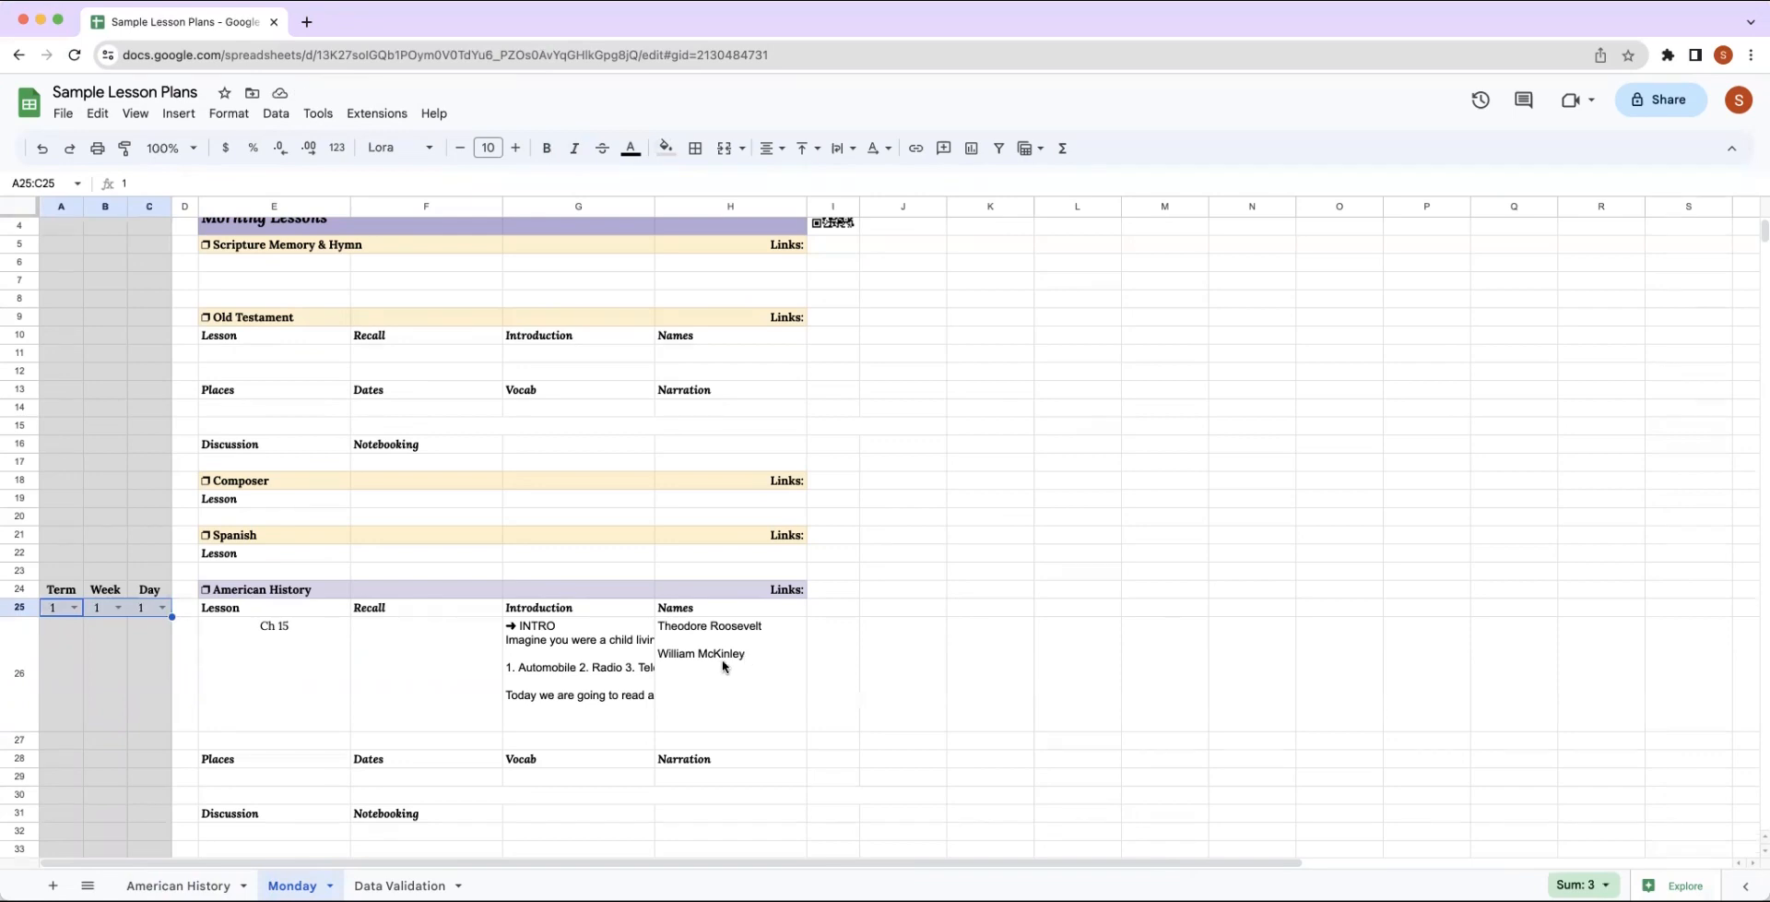
Left-align the American History query results in E26:H26.
left_click_drag(292, 678, 672, 679)
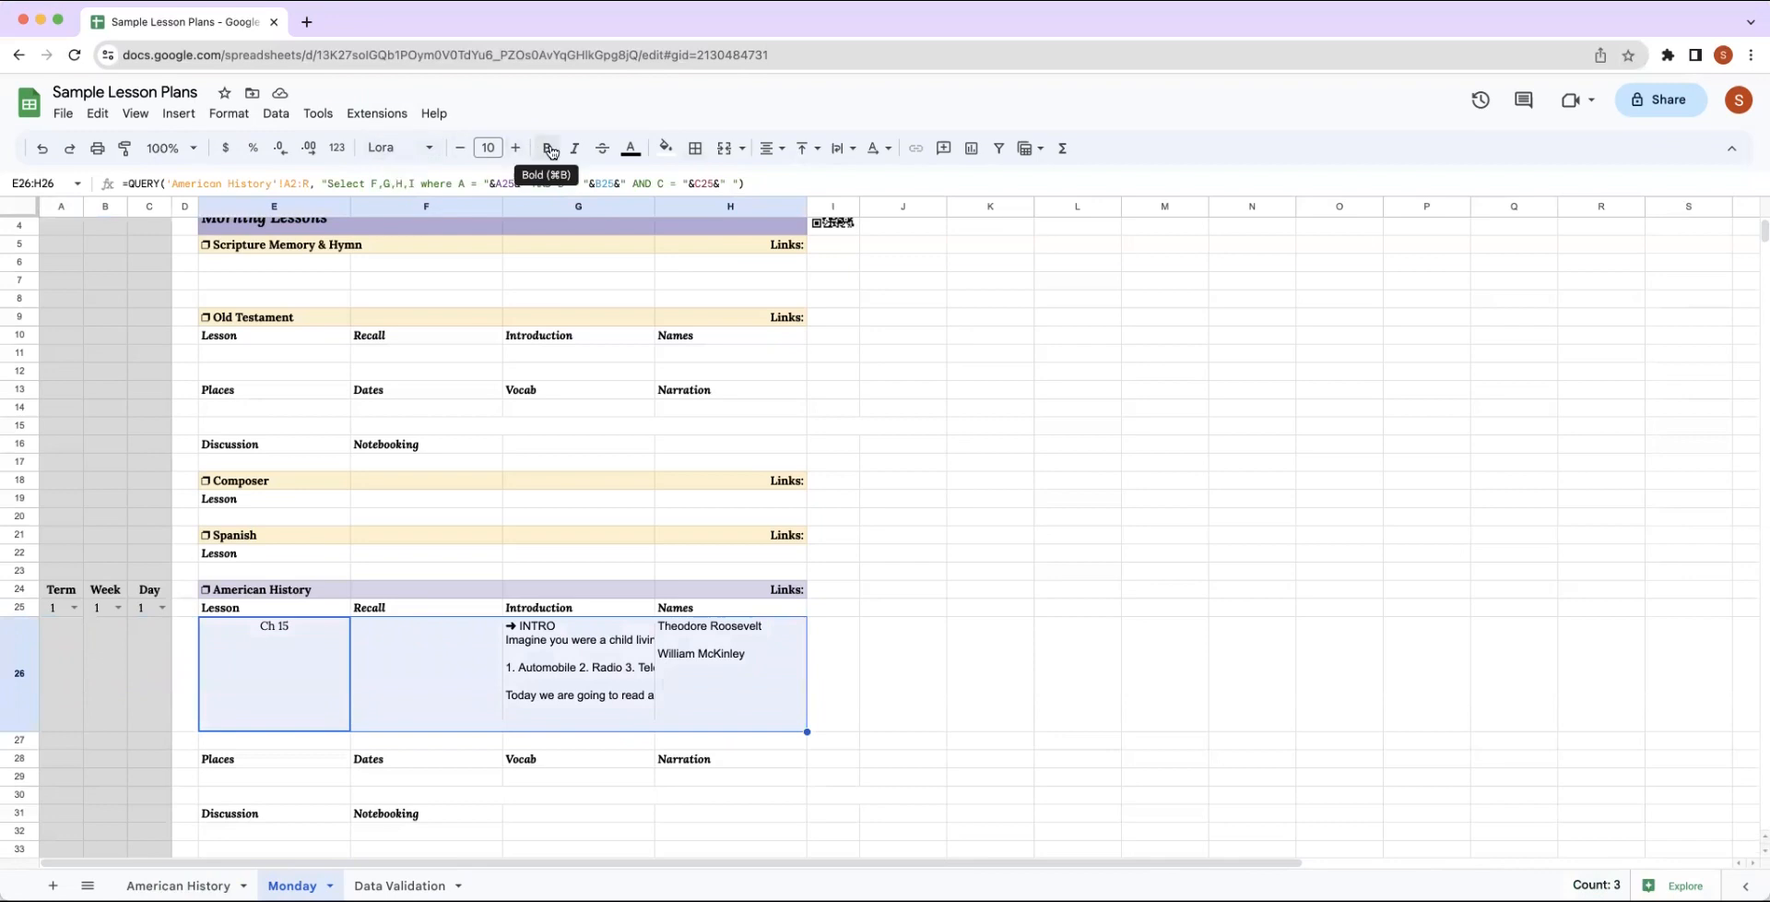
left_click(771, 148)
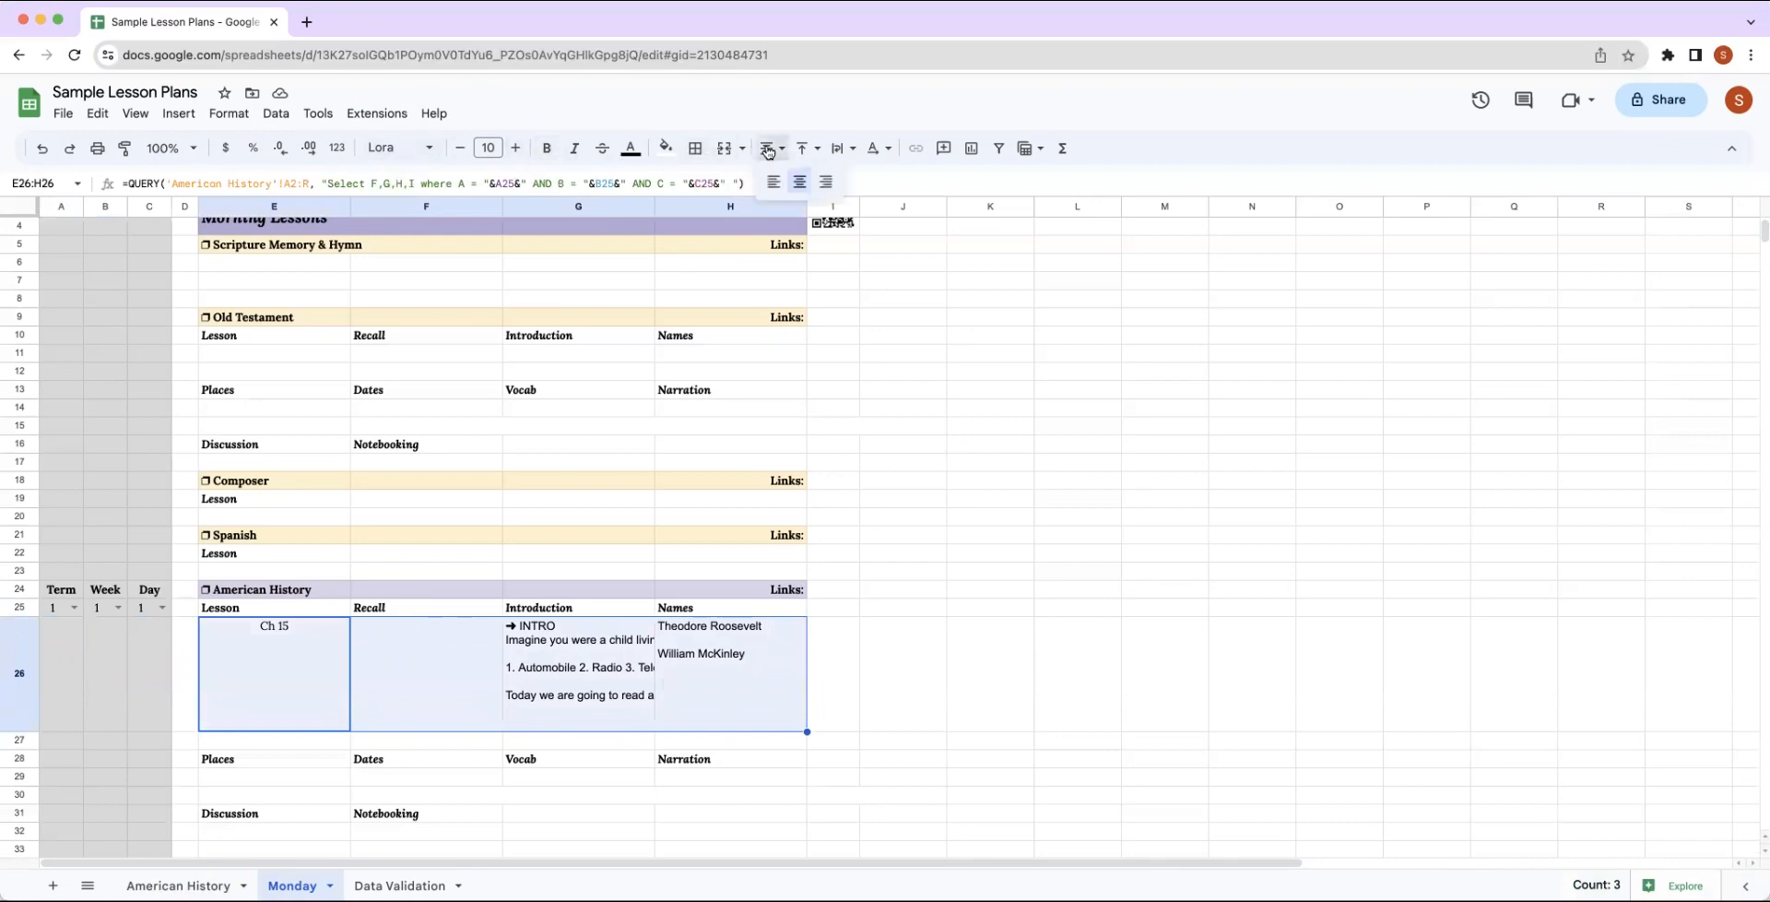
left_click(775, 181)
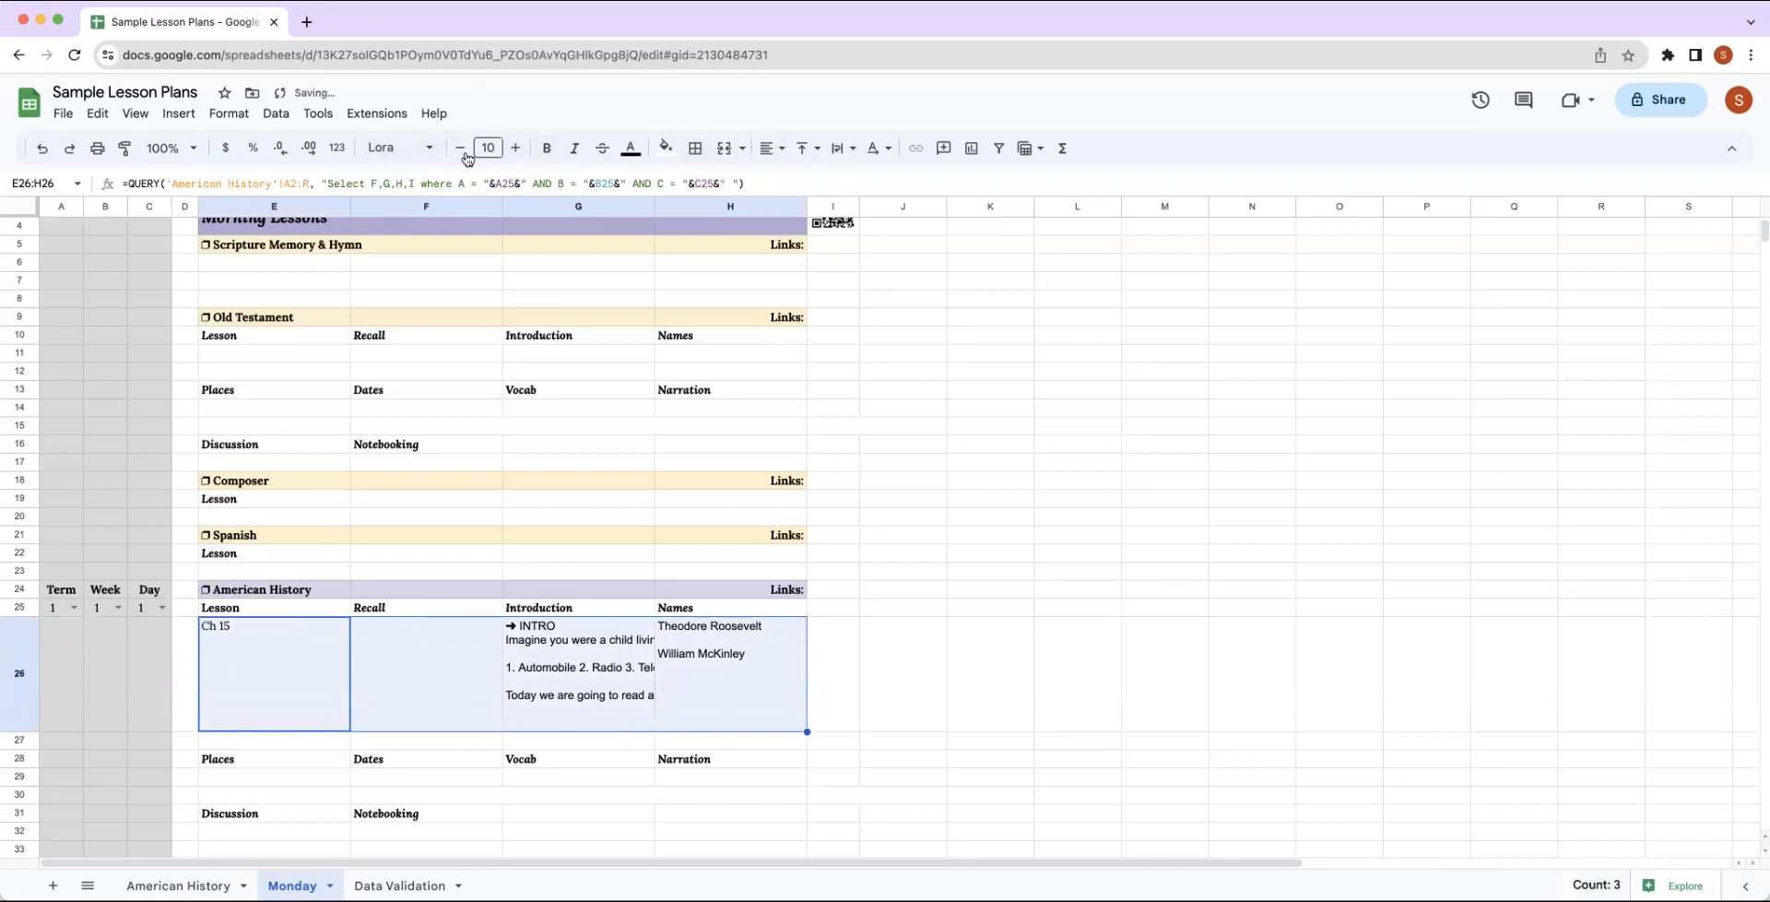
Apply the Lora font and text wrapping to the query results in E26:H26.
left_click(415, 151)
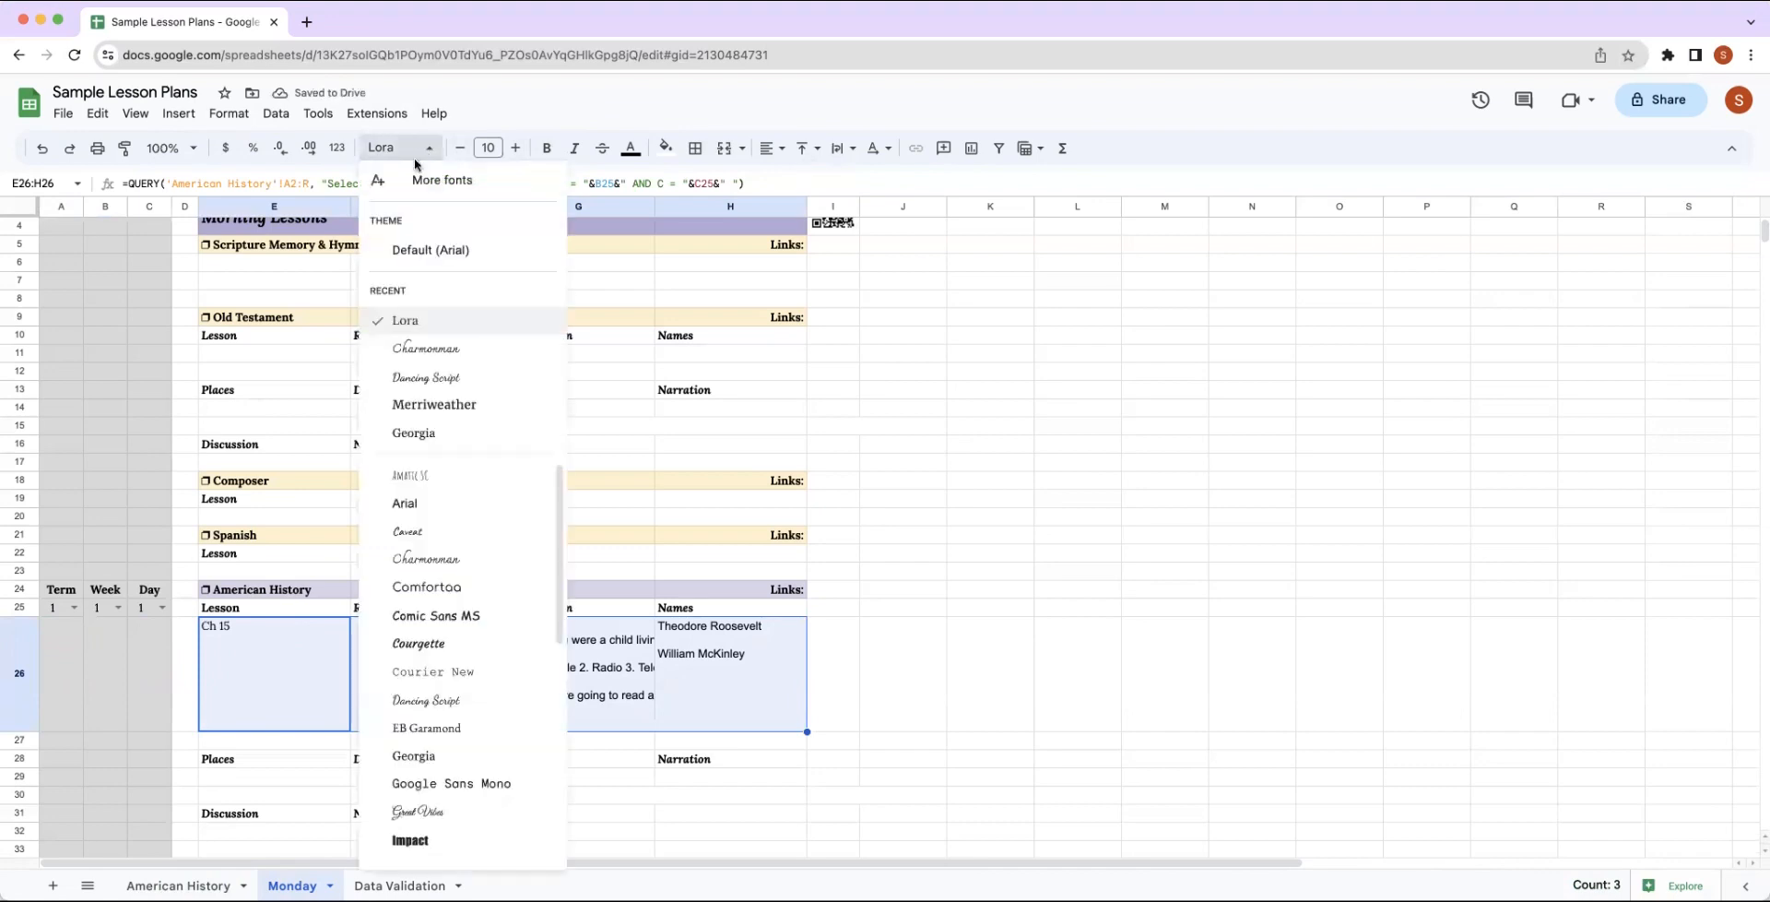
left_click(403, 320)
left_click(848, 148)
left_click(872, 183)
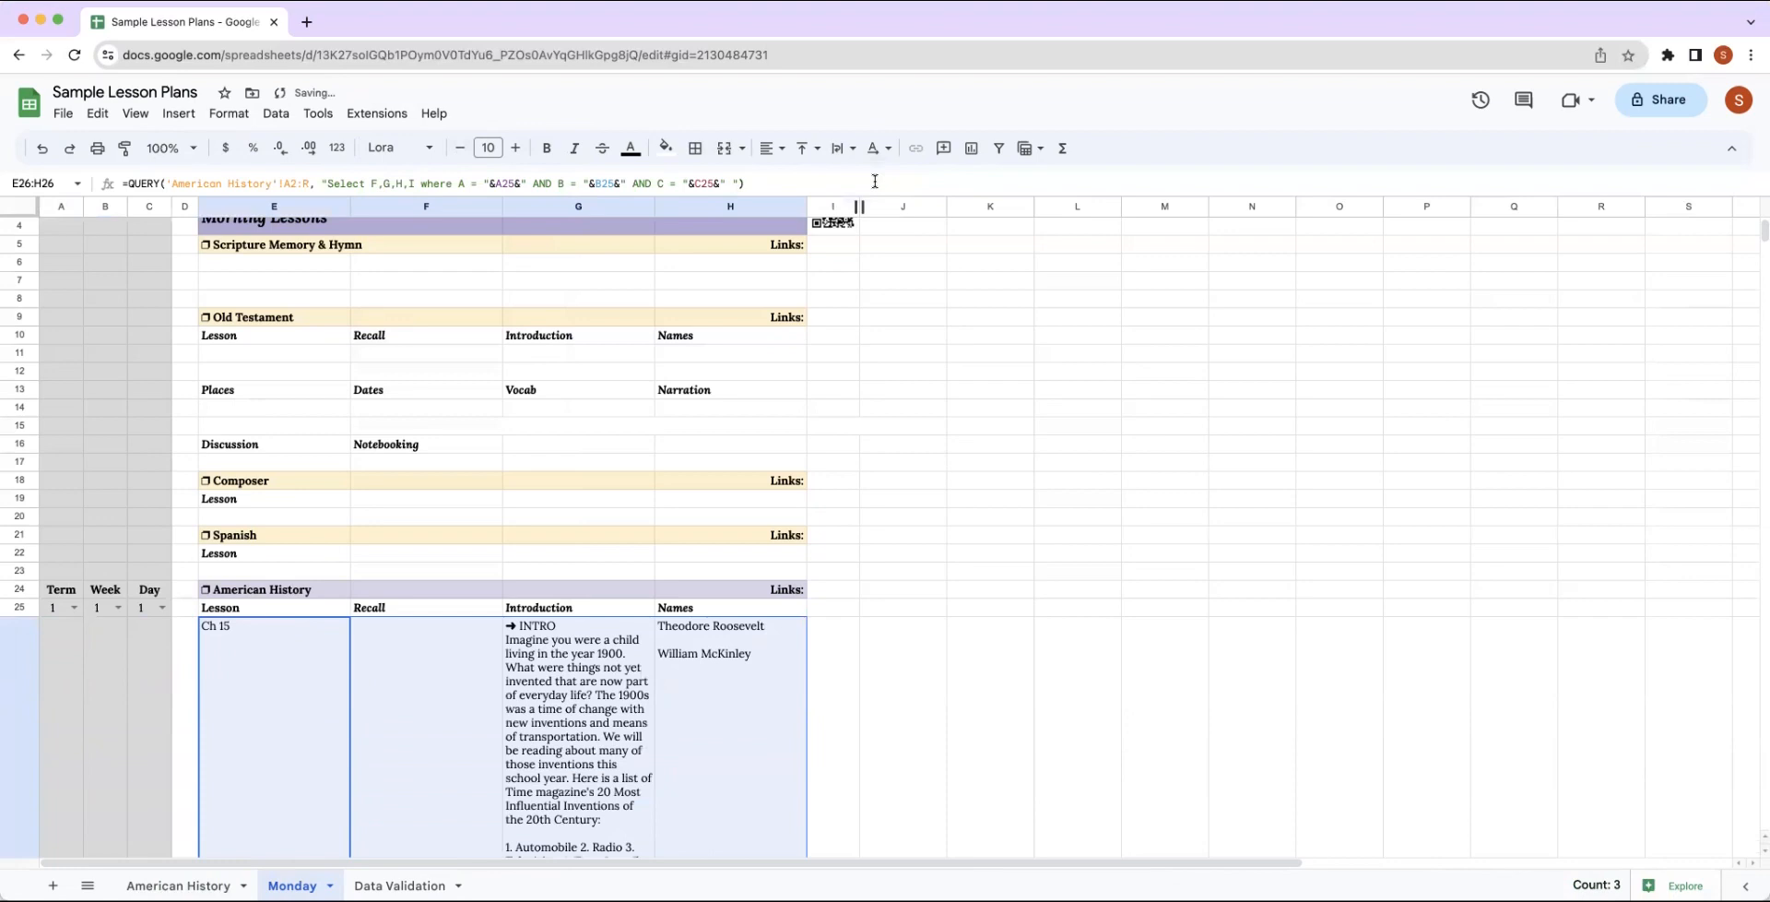
Examine the wrapped American History results in row 26 and the Places to Notebooking headings below them.
scroll(971, 595, "down", 2)
scroll(972, 594, "down", 6)
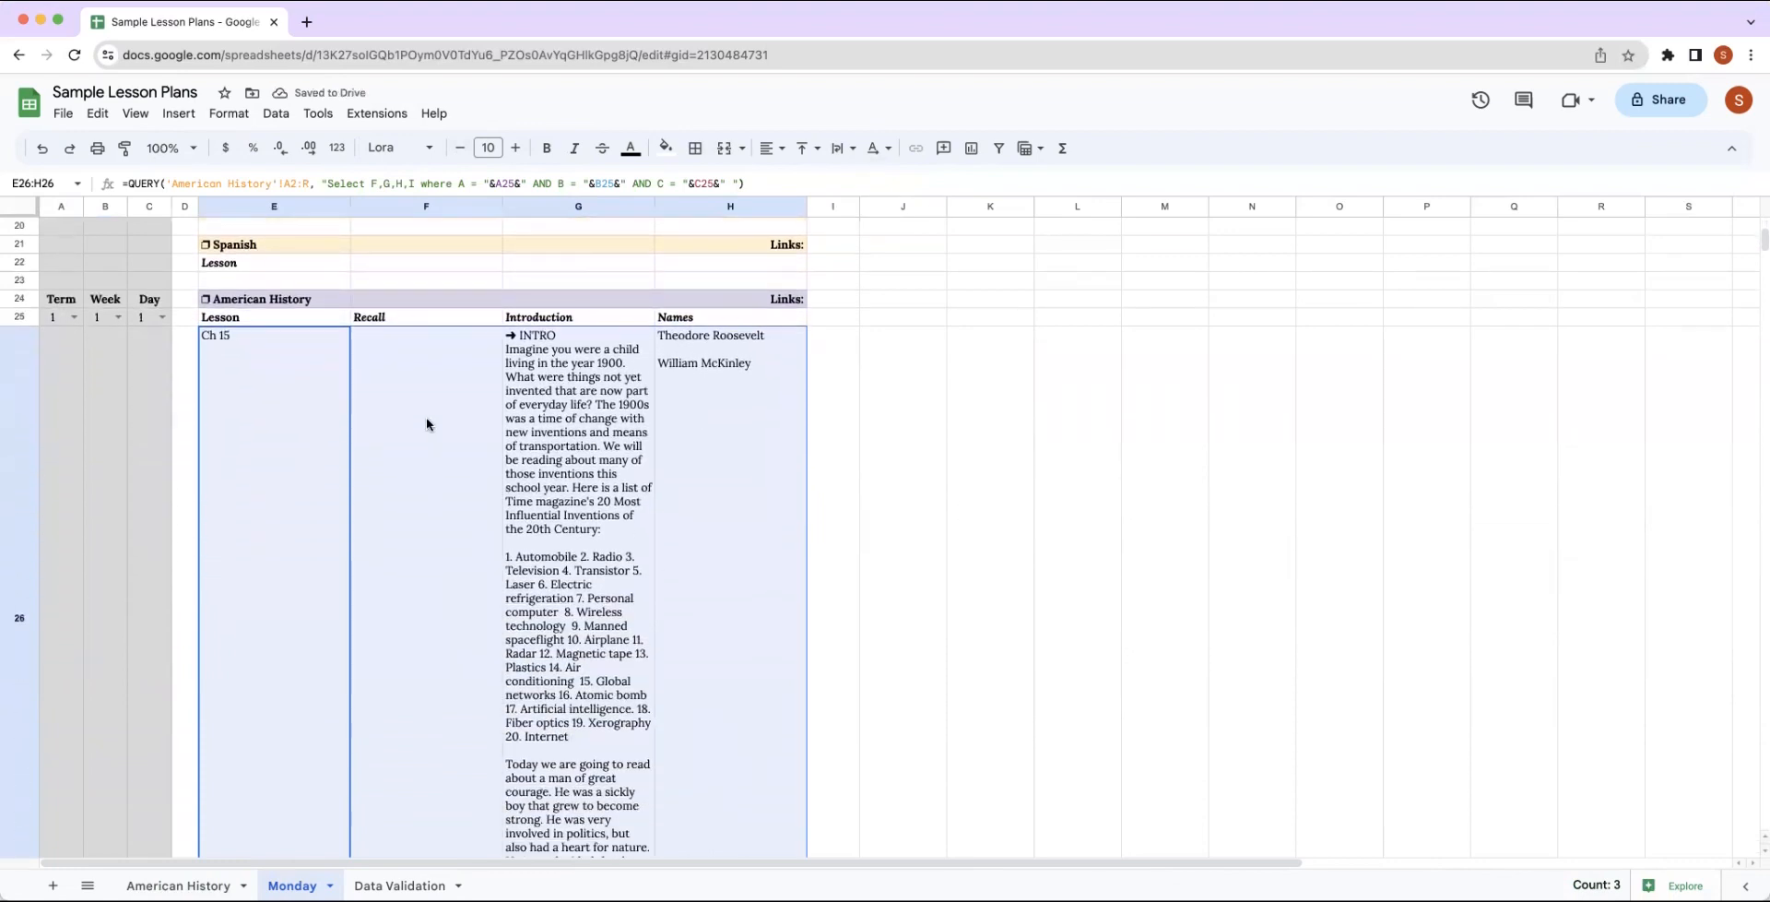
left_click(426, 424)
scroll(1070, 525, "down", 2)
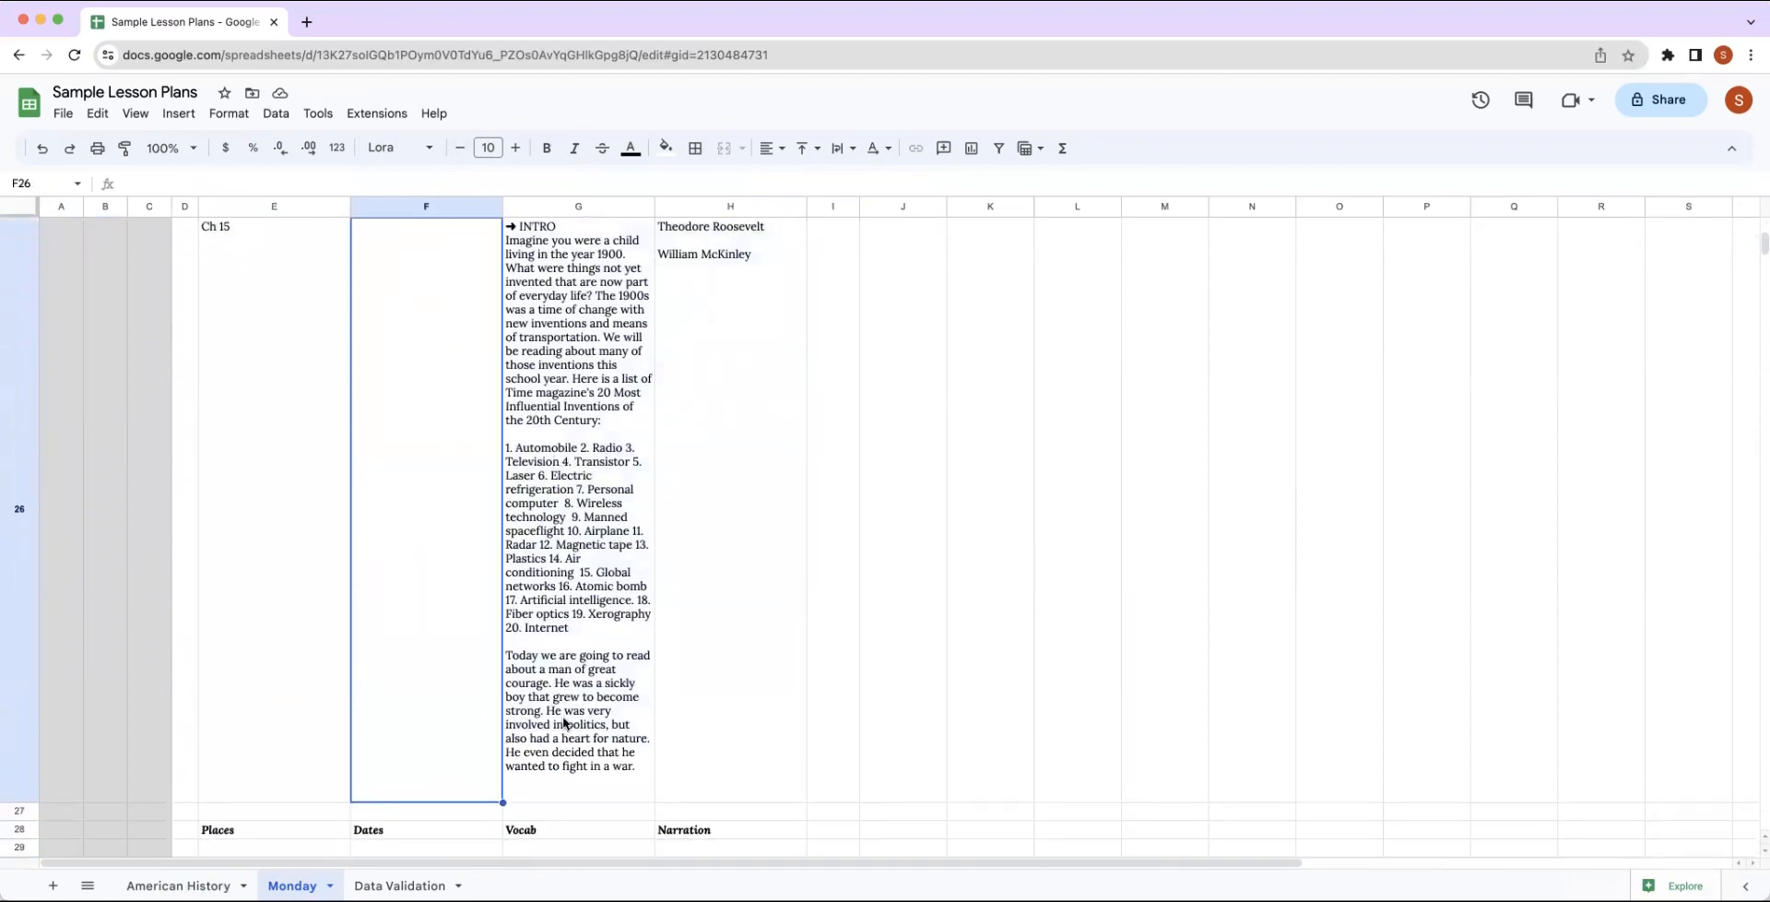
scroll(842, 706, "down", 2)
scroll(848, 707, "up", 3)
scroll(944, 655, "down", 3)
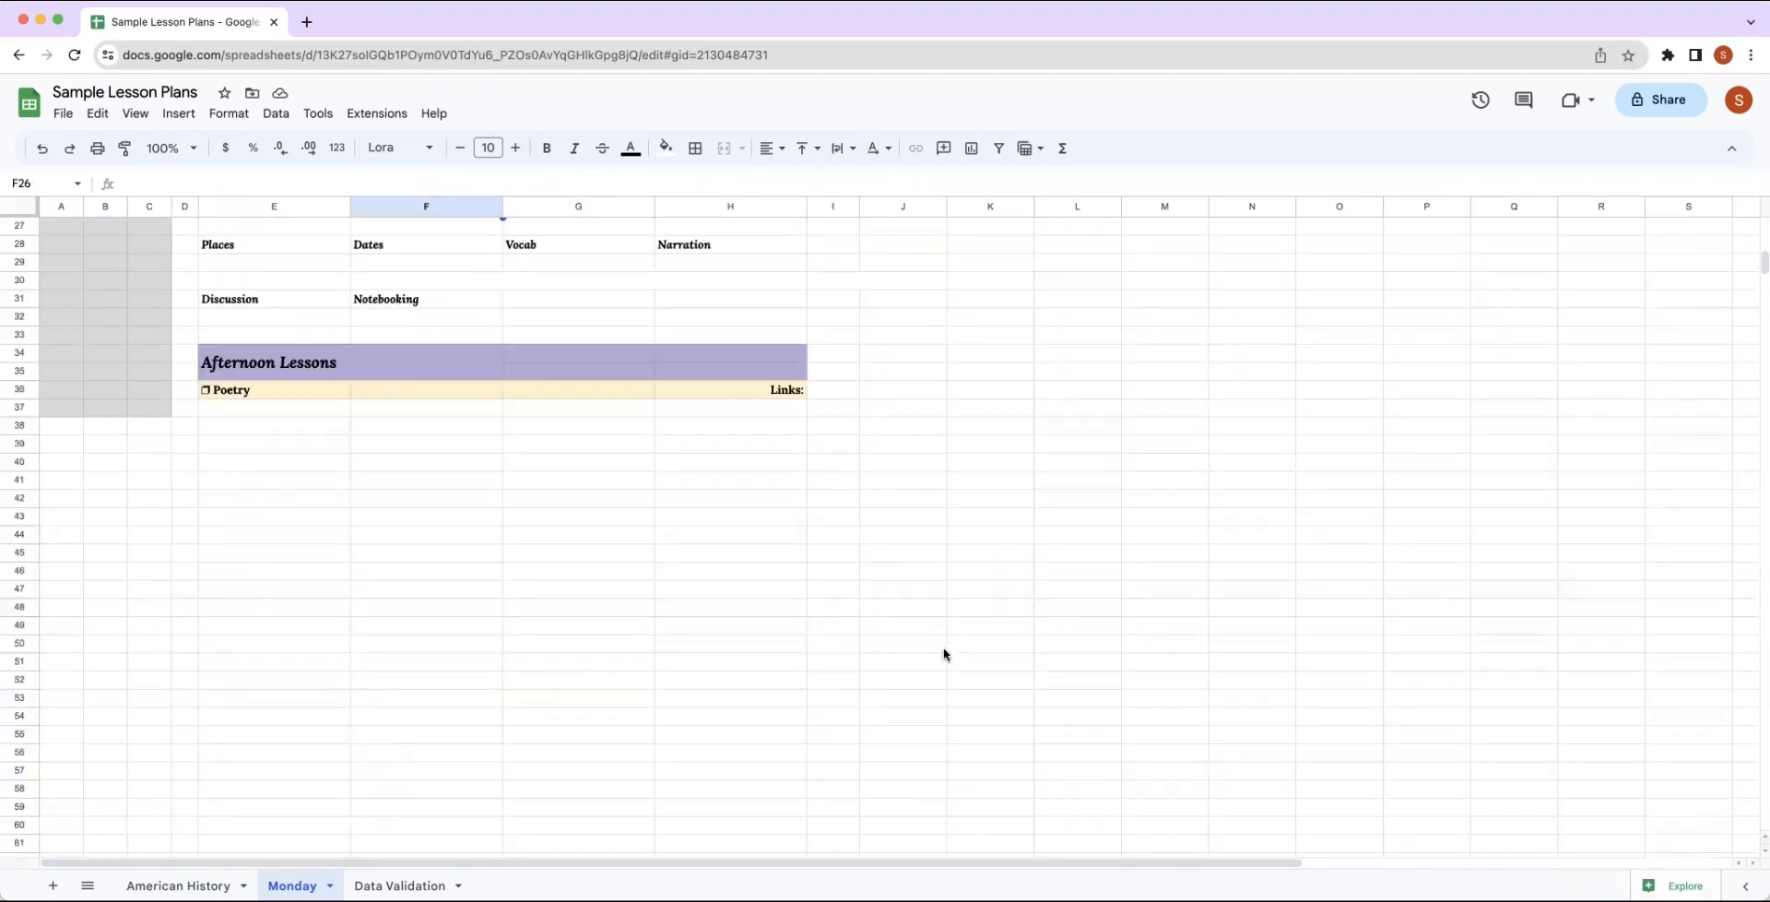
scroll(932, 636, "up", 3)
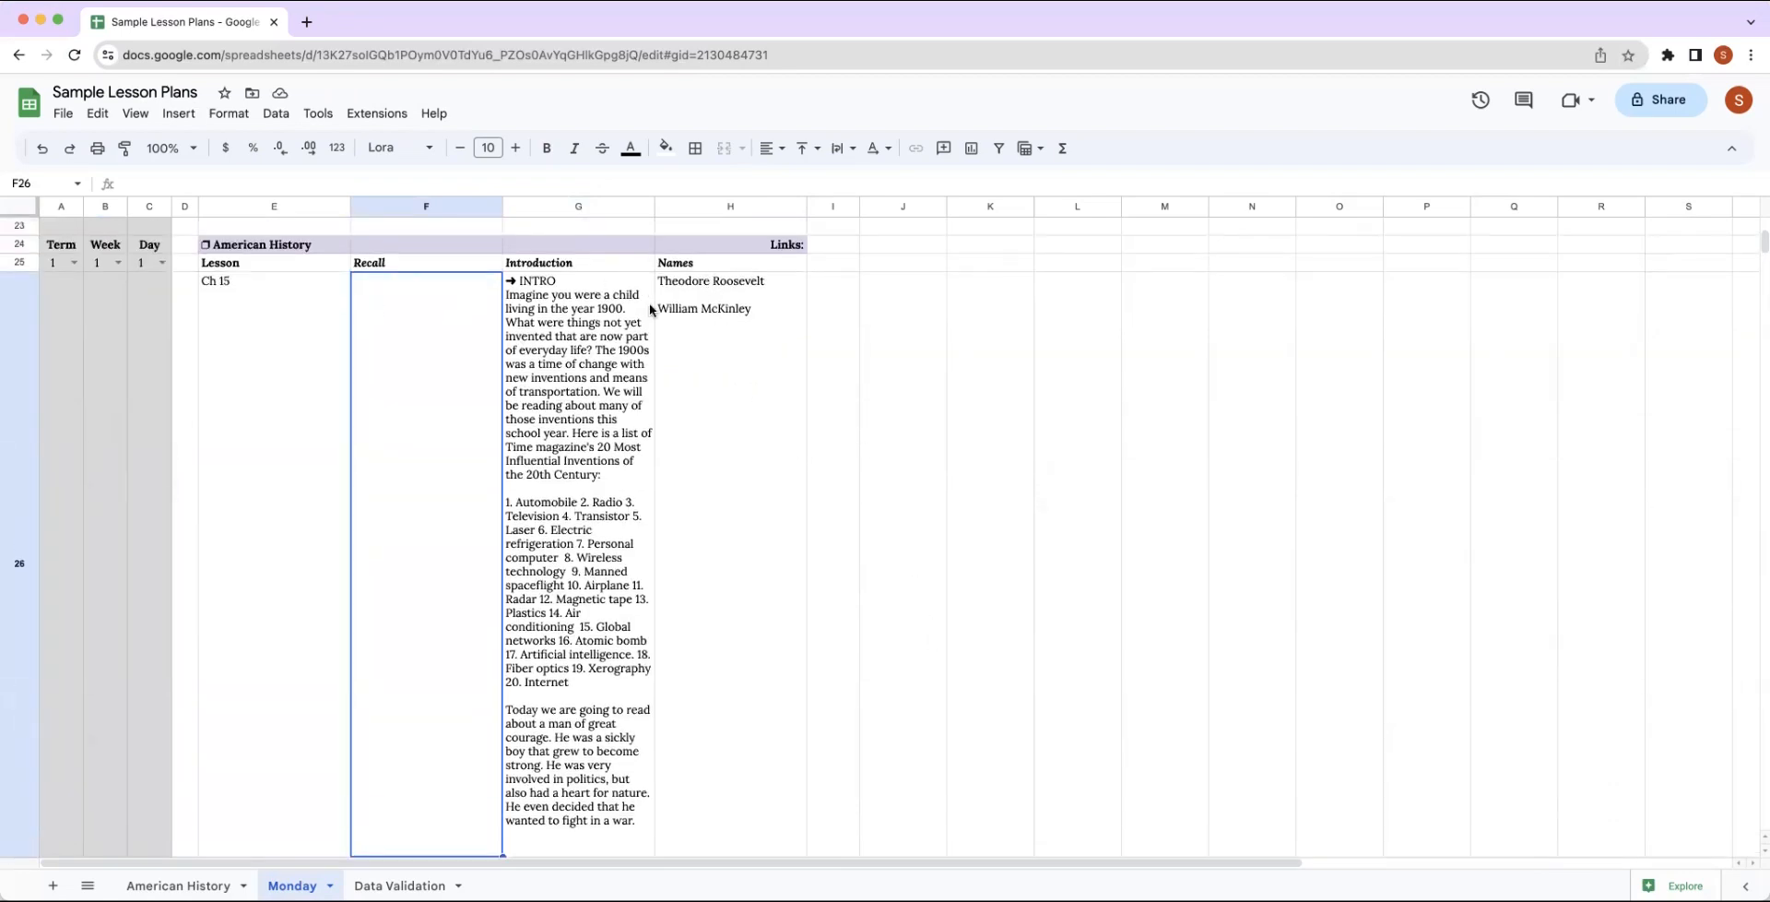
scroll(865, 332, "down", 1)
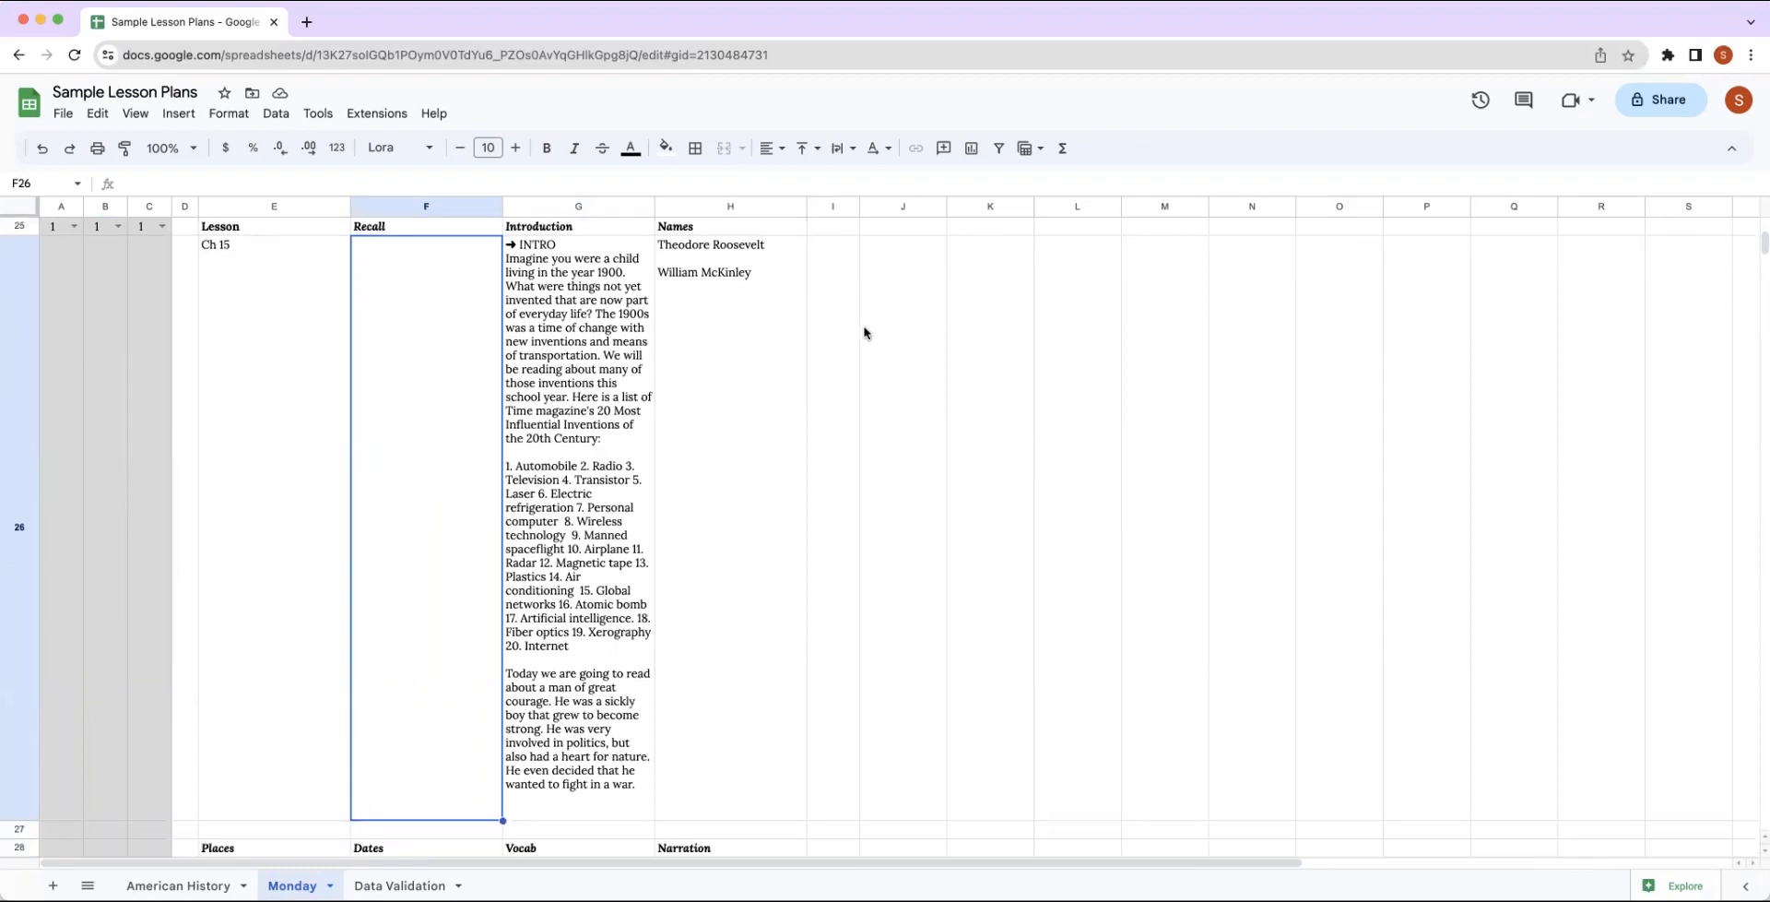
scroll(865, 332, "down", 2)
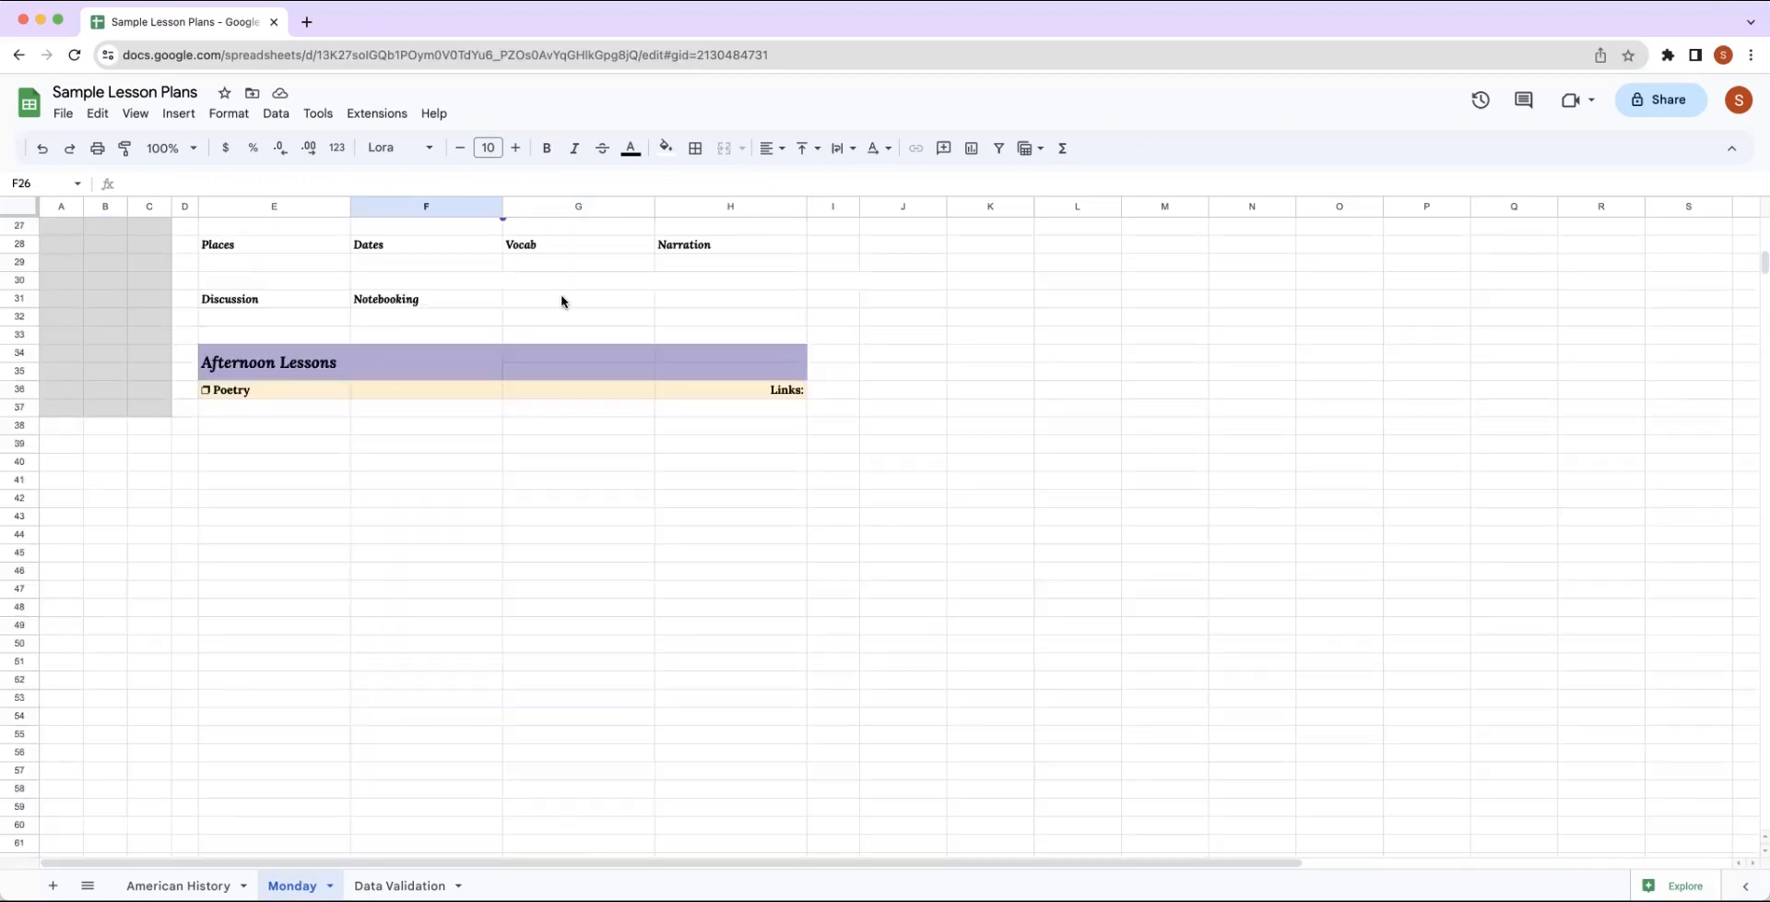
scroll(713, 308, "up", 3)
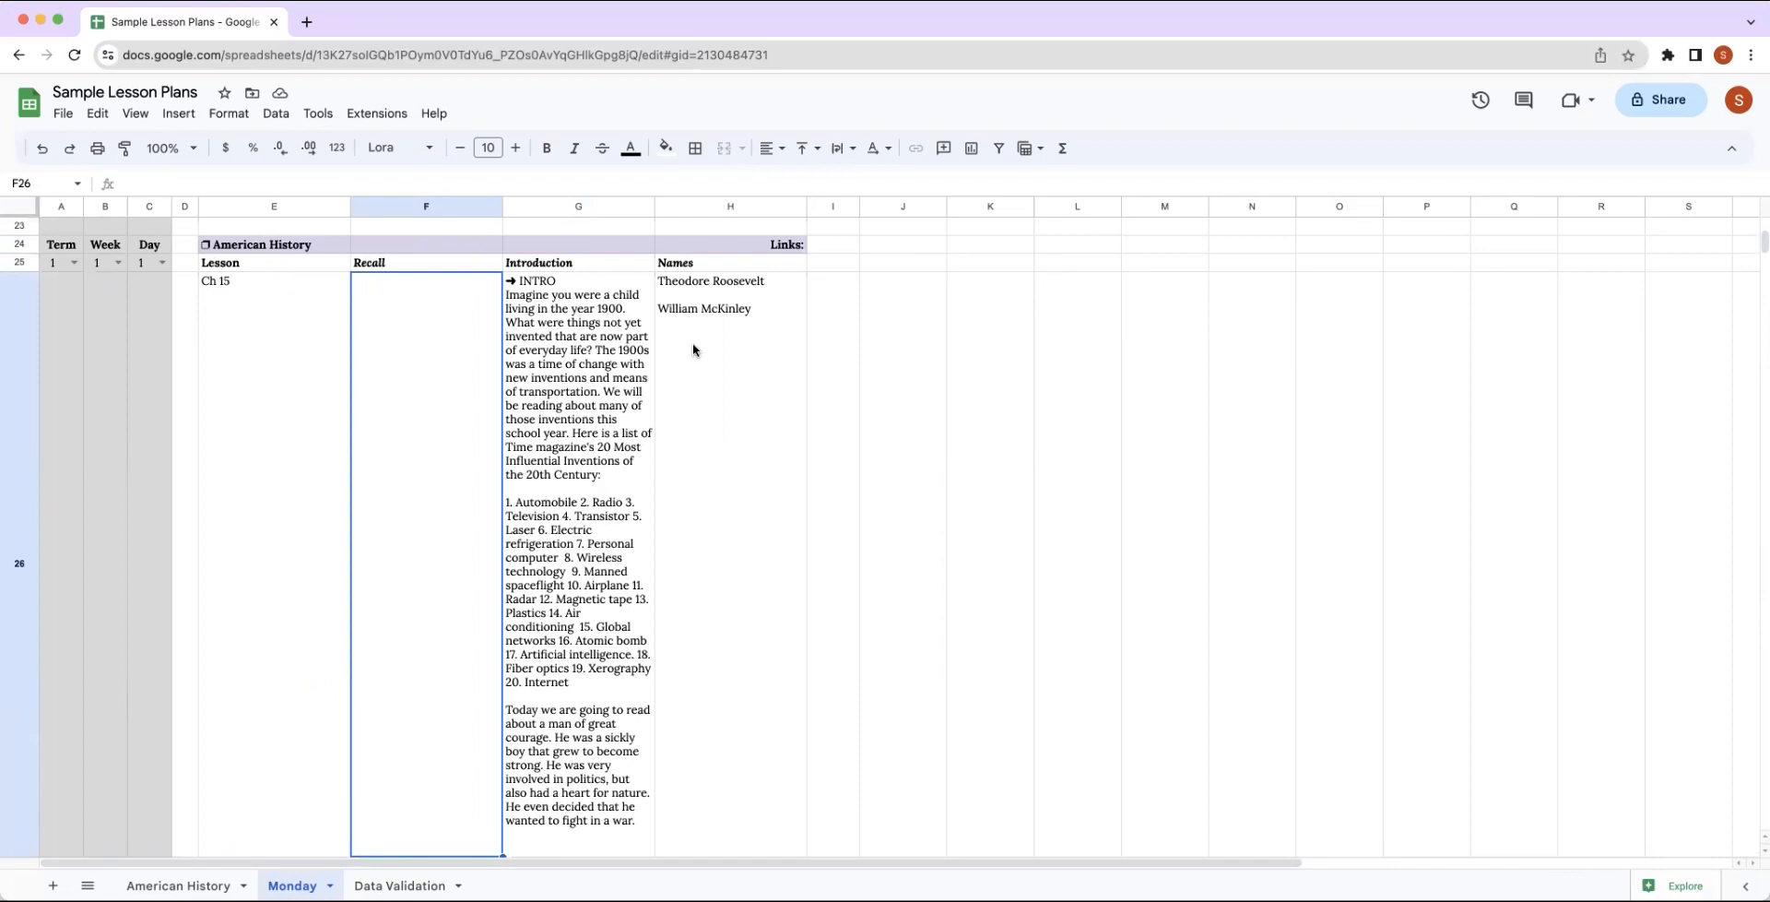
scroll(693, 350, "up", 1)
scroll(739, 407, "down", 2)
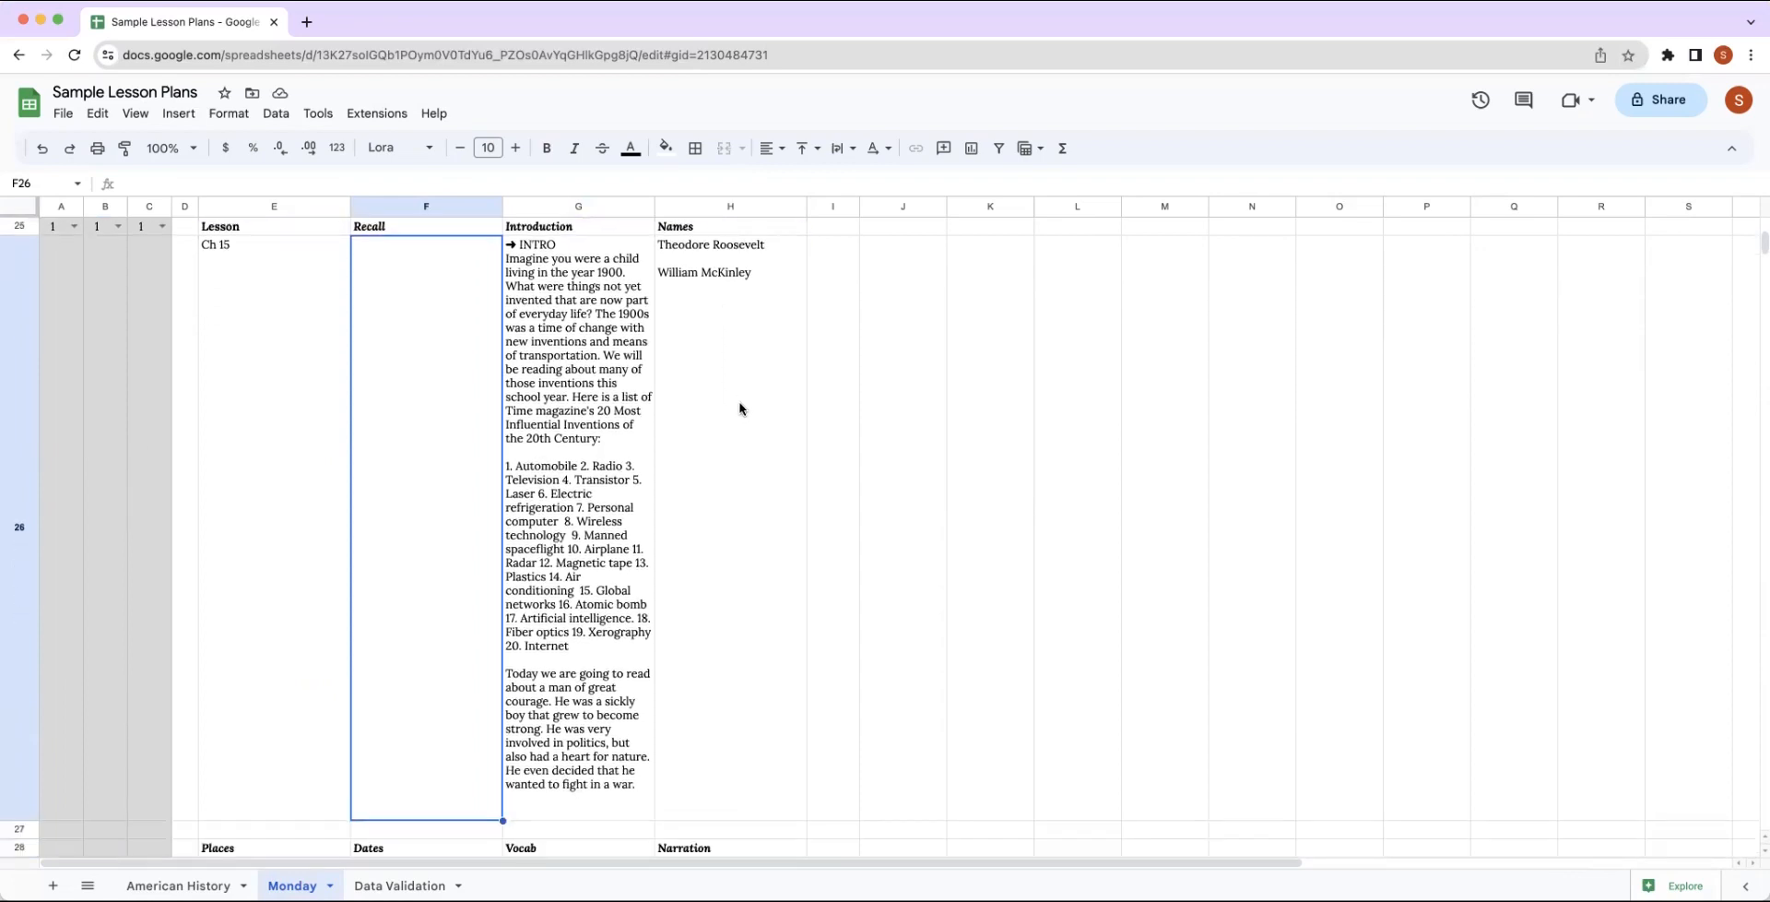
scroll(739, 409, "down", 3)
scroll(740, 408, "up", 3)
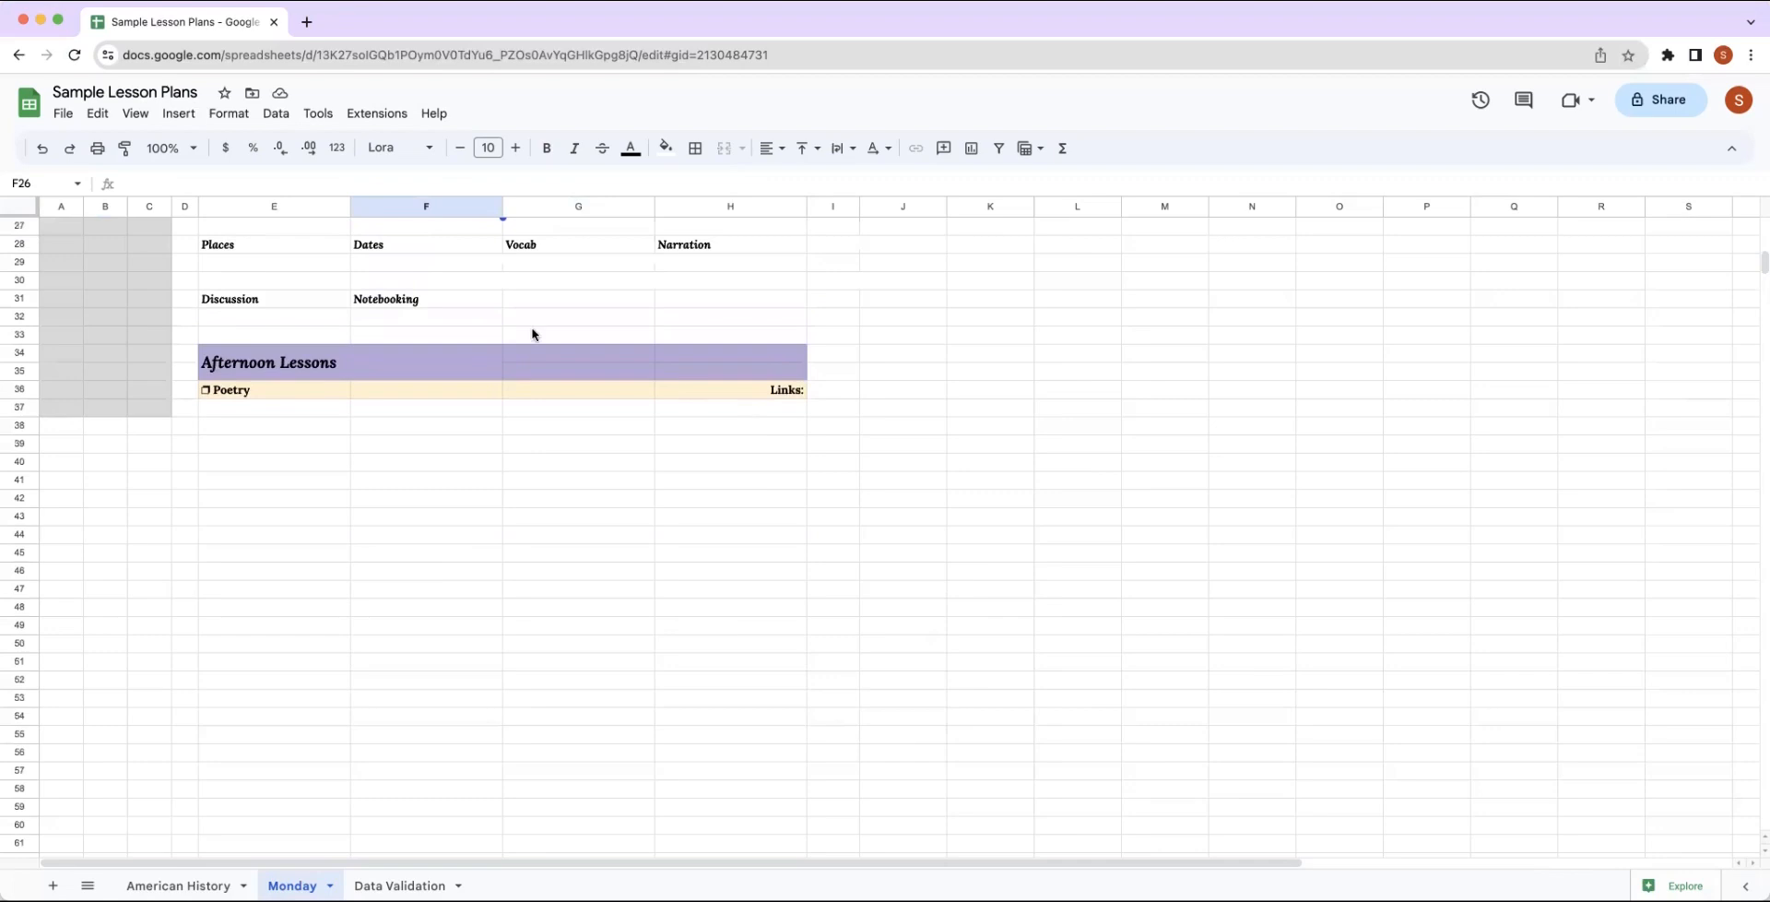
scroll(320, 277, "up", 2)
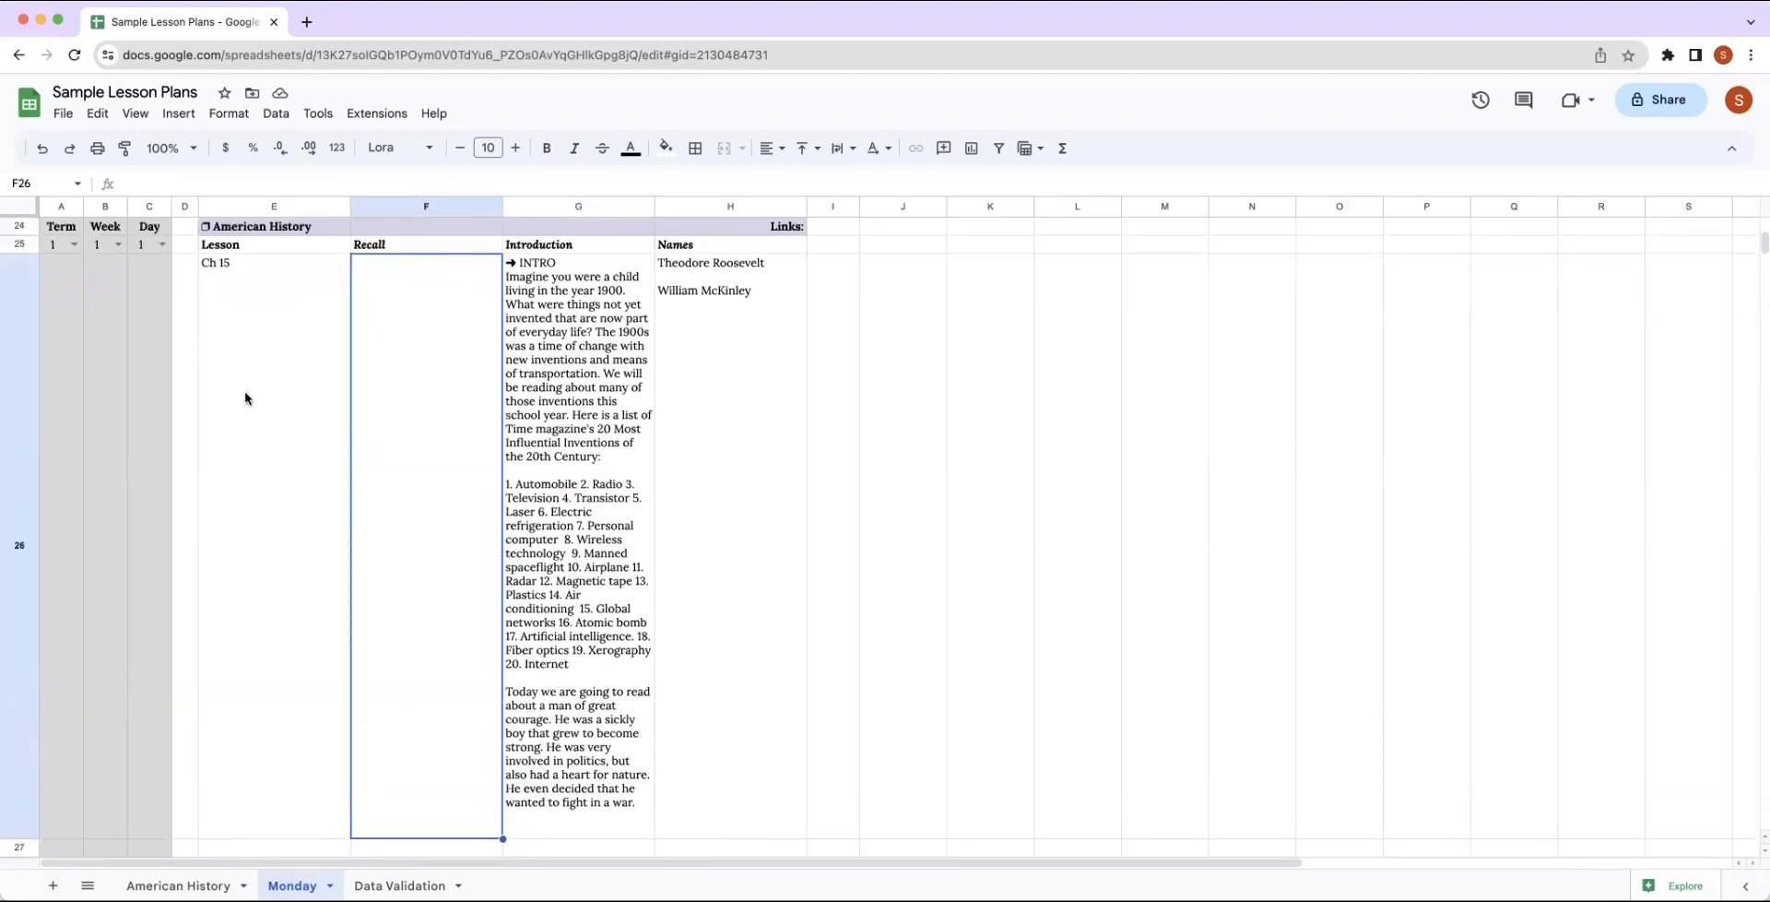
Copy the full QUERY formula from E26 into E29, below the American History Places heading.
double_click(247, 292)
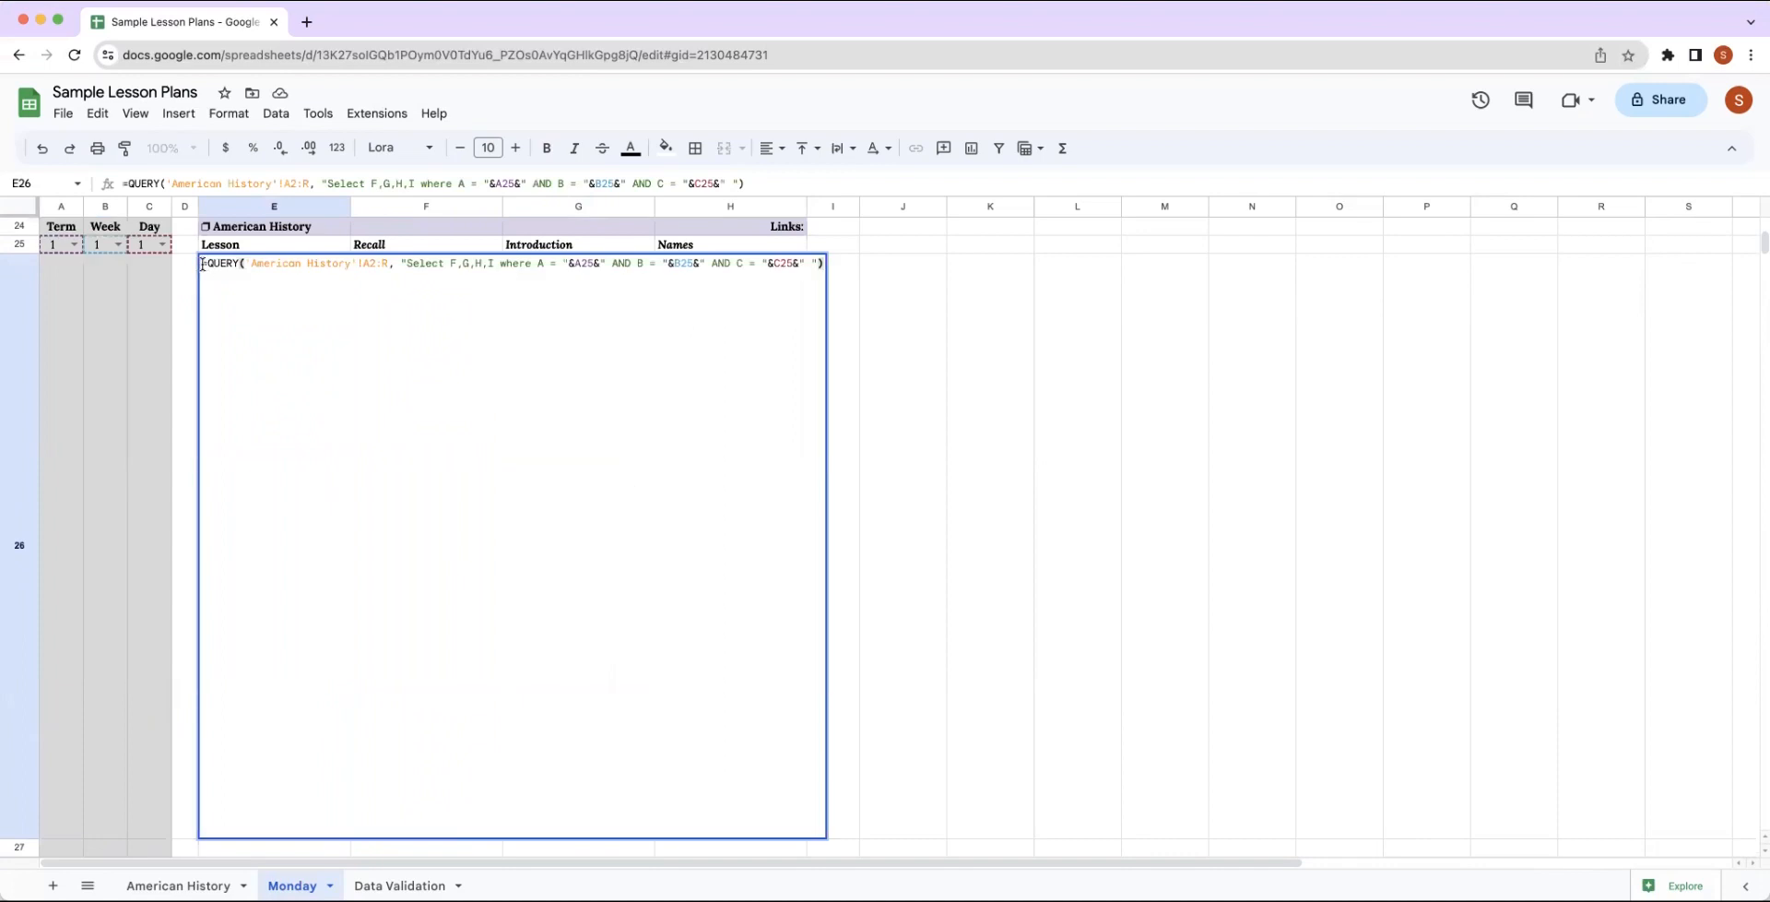
left_click_drag(202, 265, 453, 275)
left_click_drag(772, 275, 811, 274)
key("super+c")
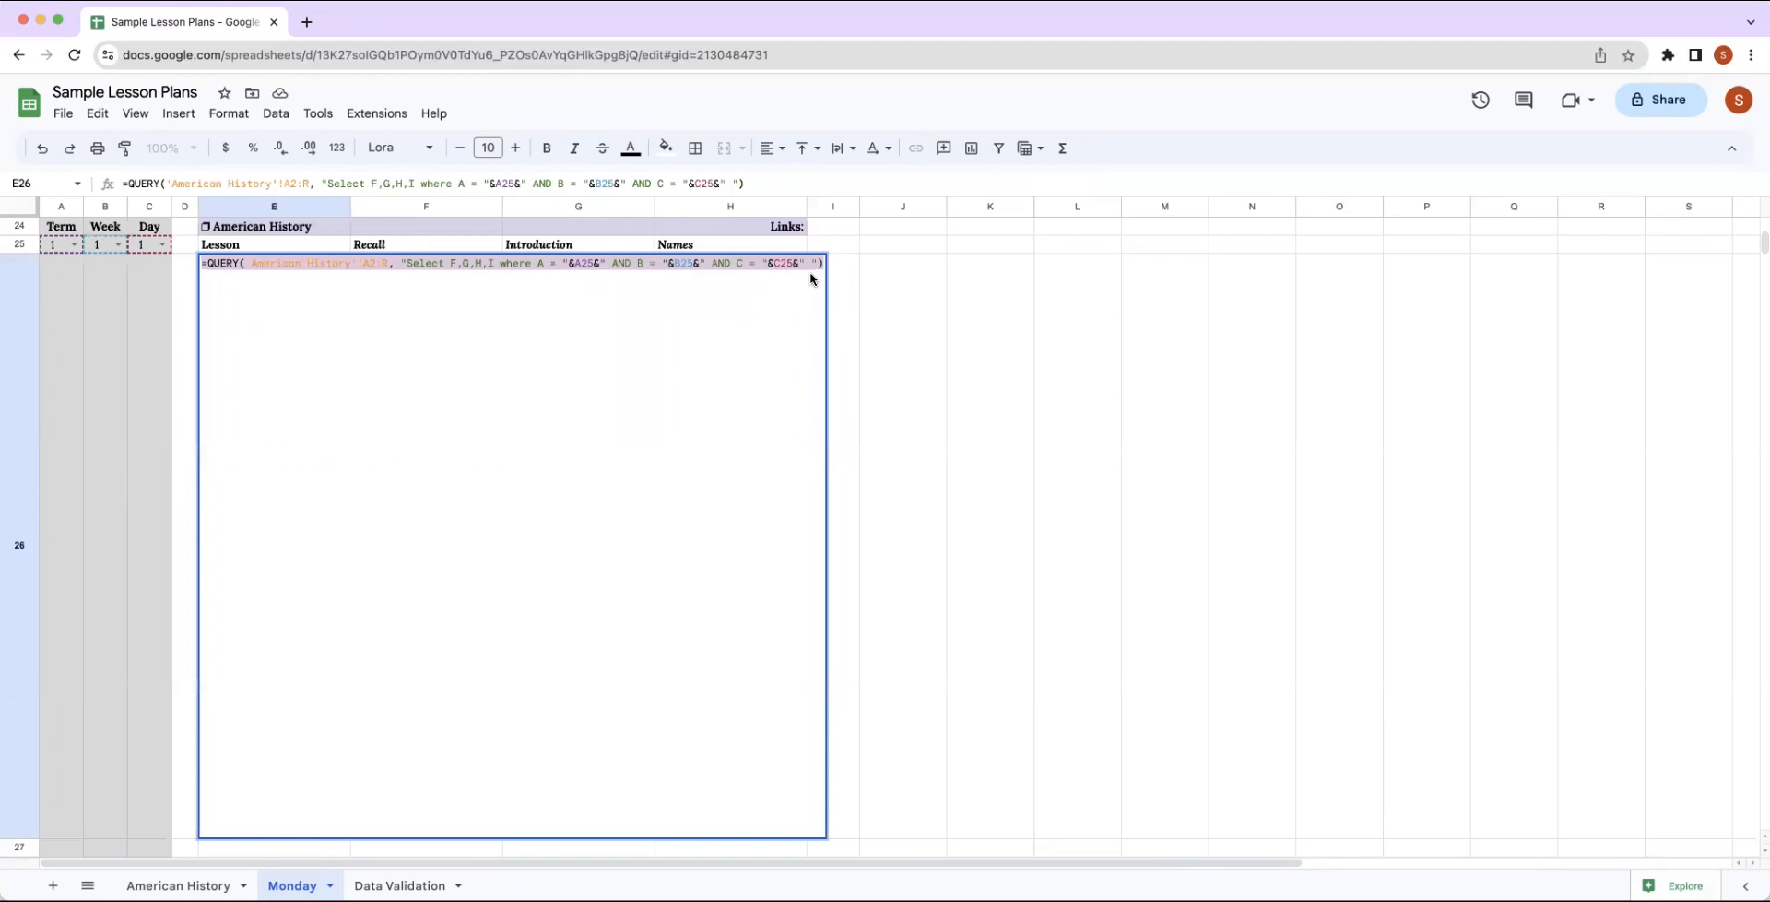
left_click(877, 293)
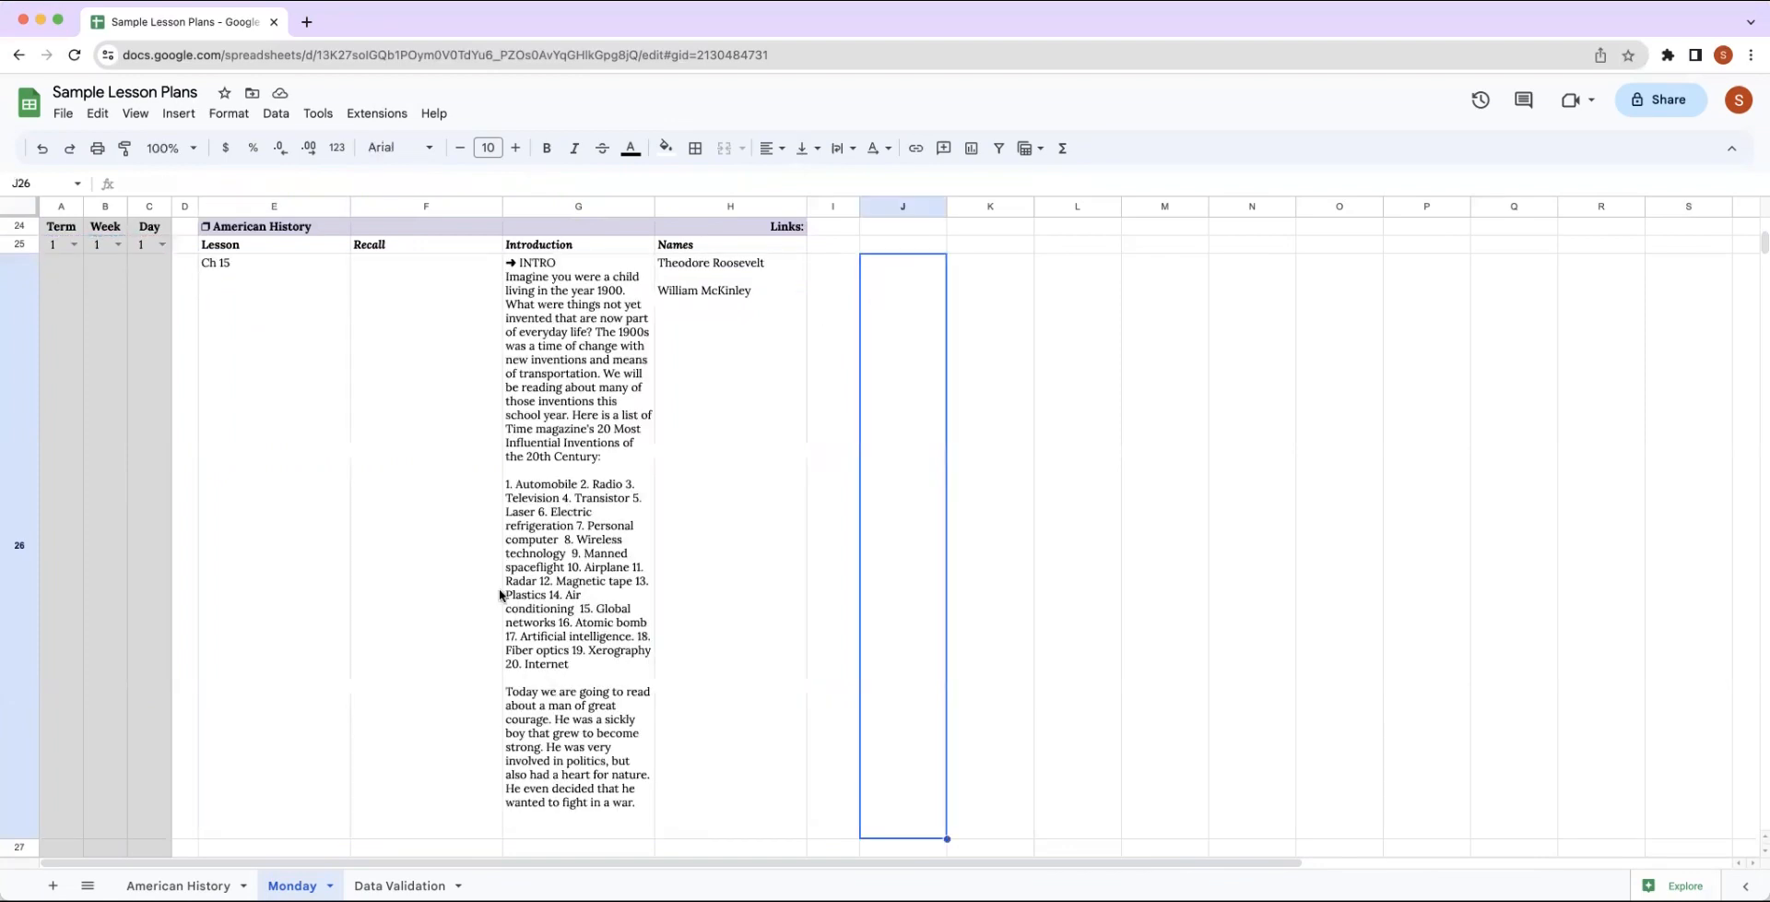
scroll(499, 595, "down", 3)
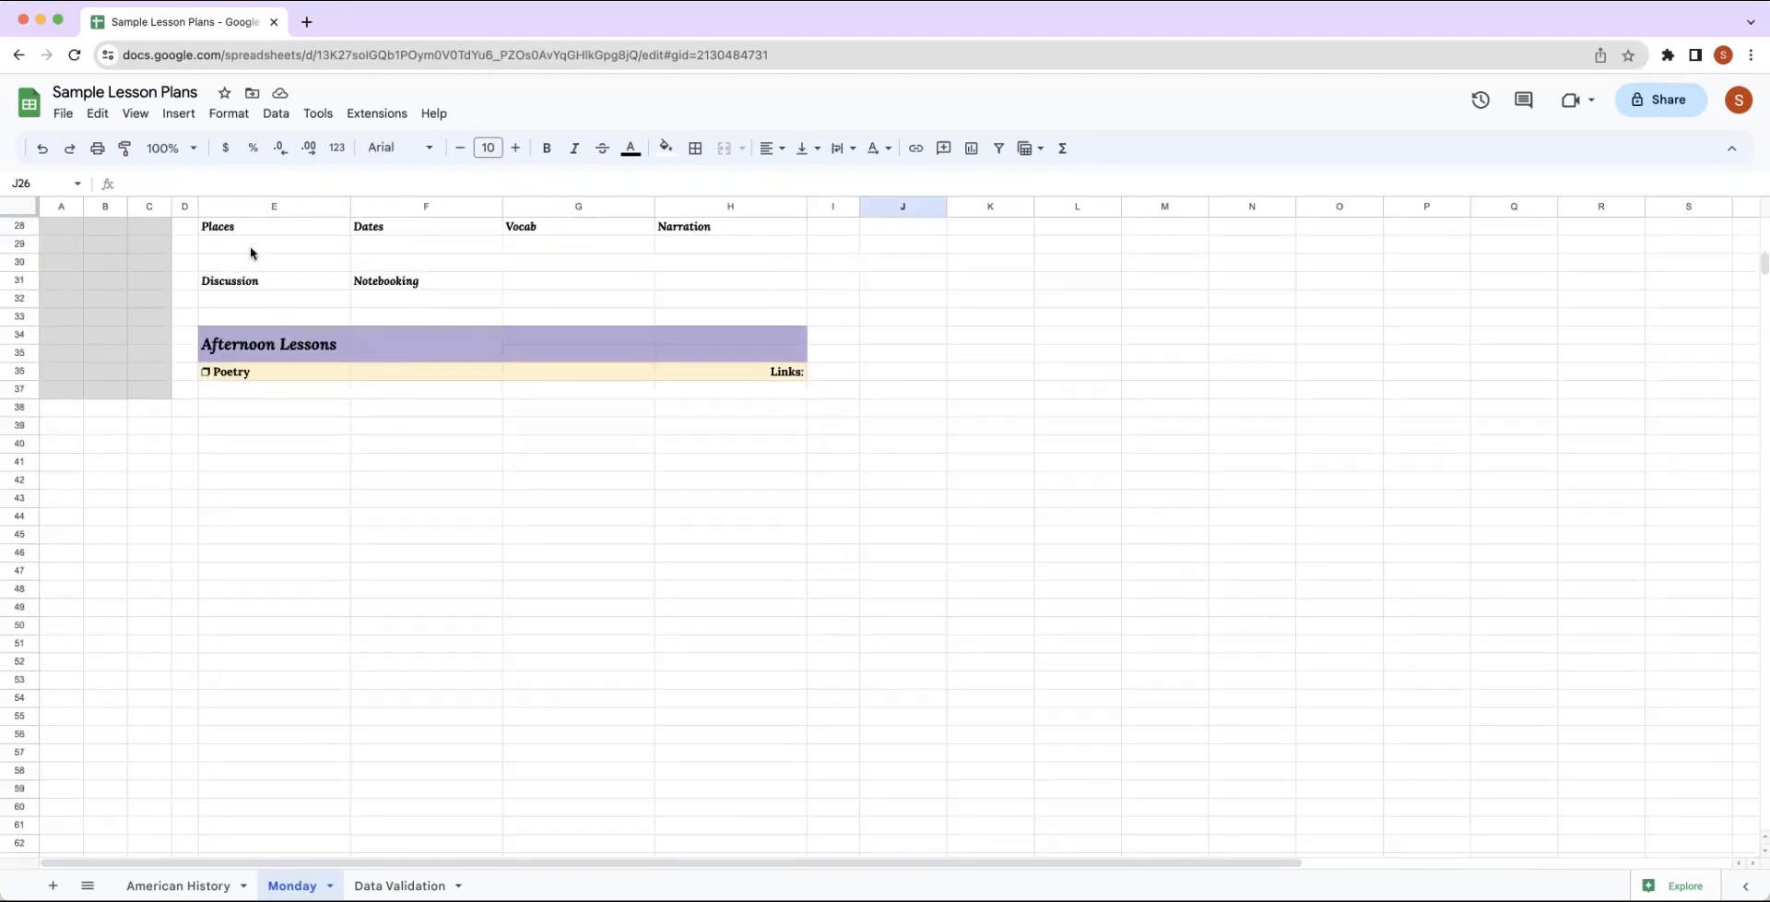
double_click(251, 245)
key("super+v")
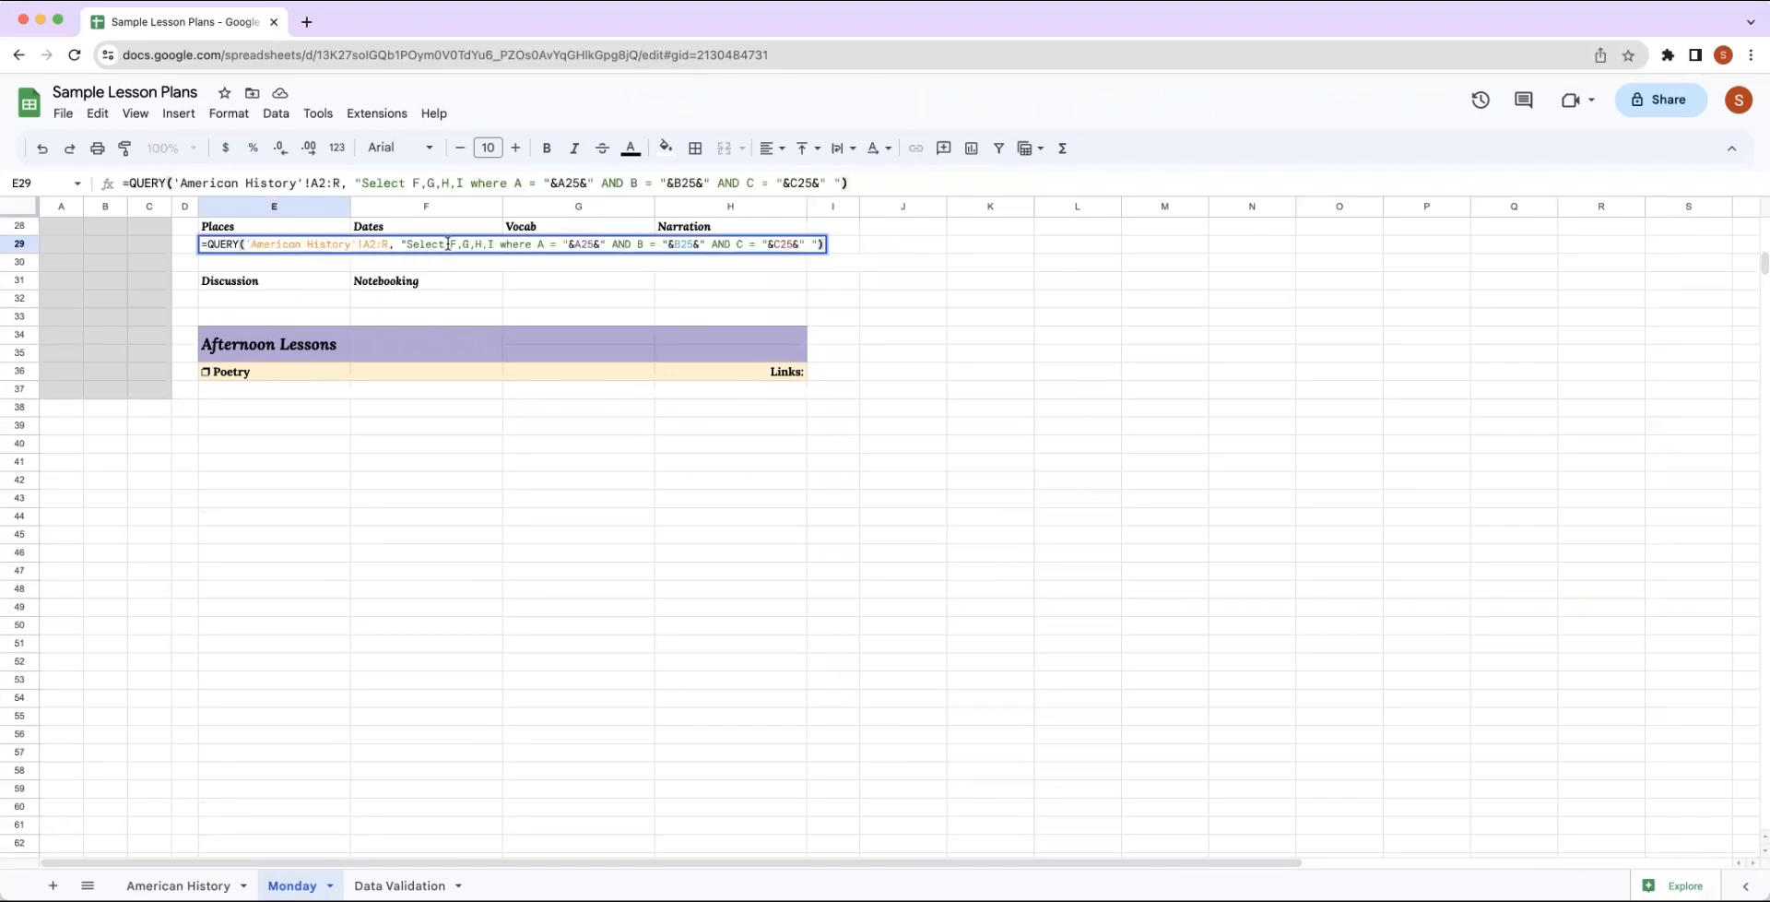
Change the QUERY formula in E29 to select columns J,K,L,M instead of F,G,H,I.
left_click(503, 244)
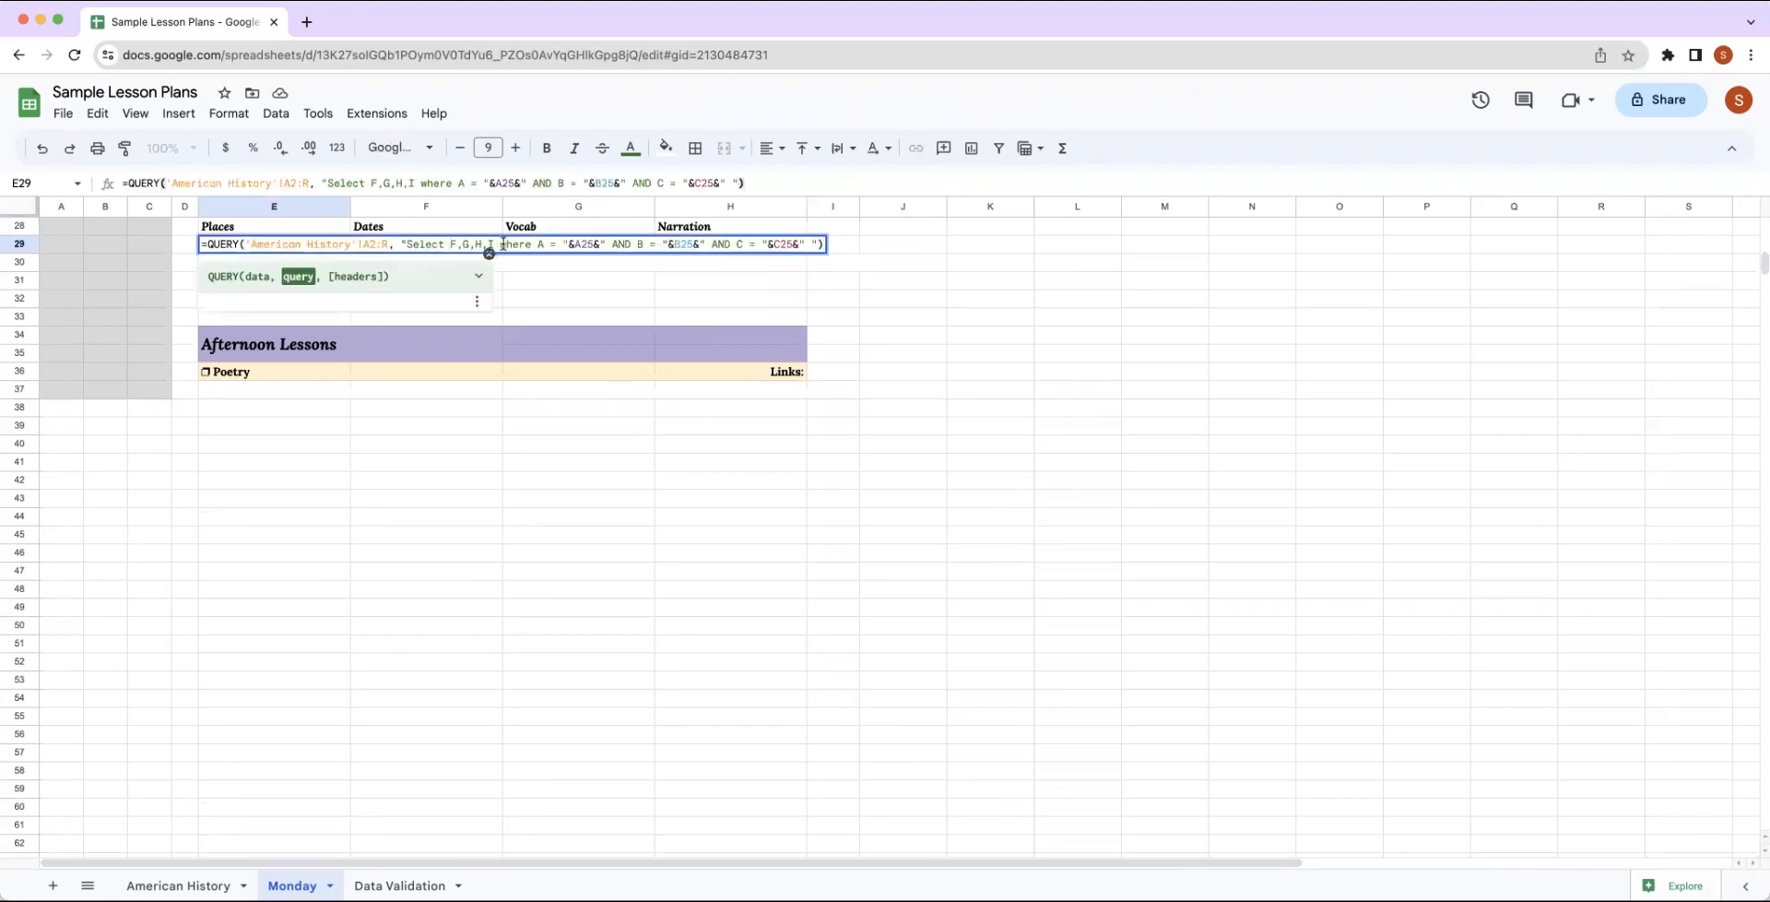
key("Delete")
key("Delete")
key("Delete")
key("Delete")
key("Delete")
key("Delete")
key("Delete")
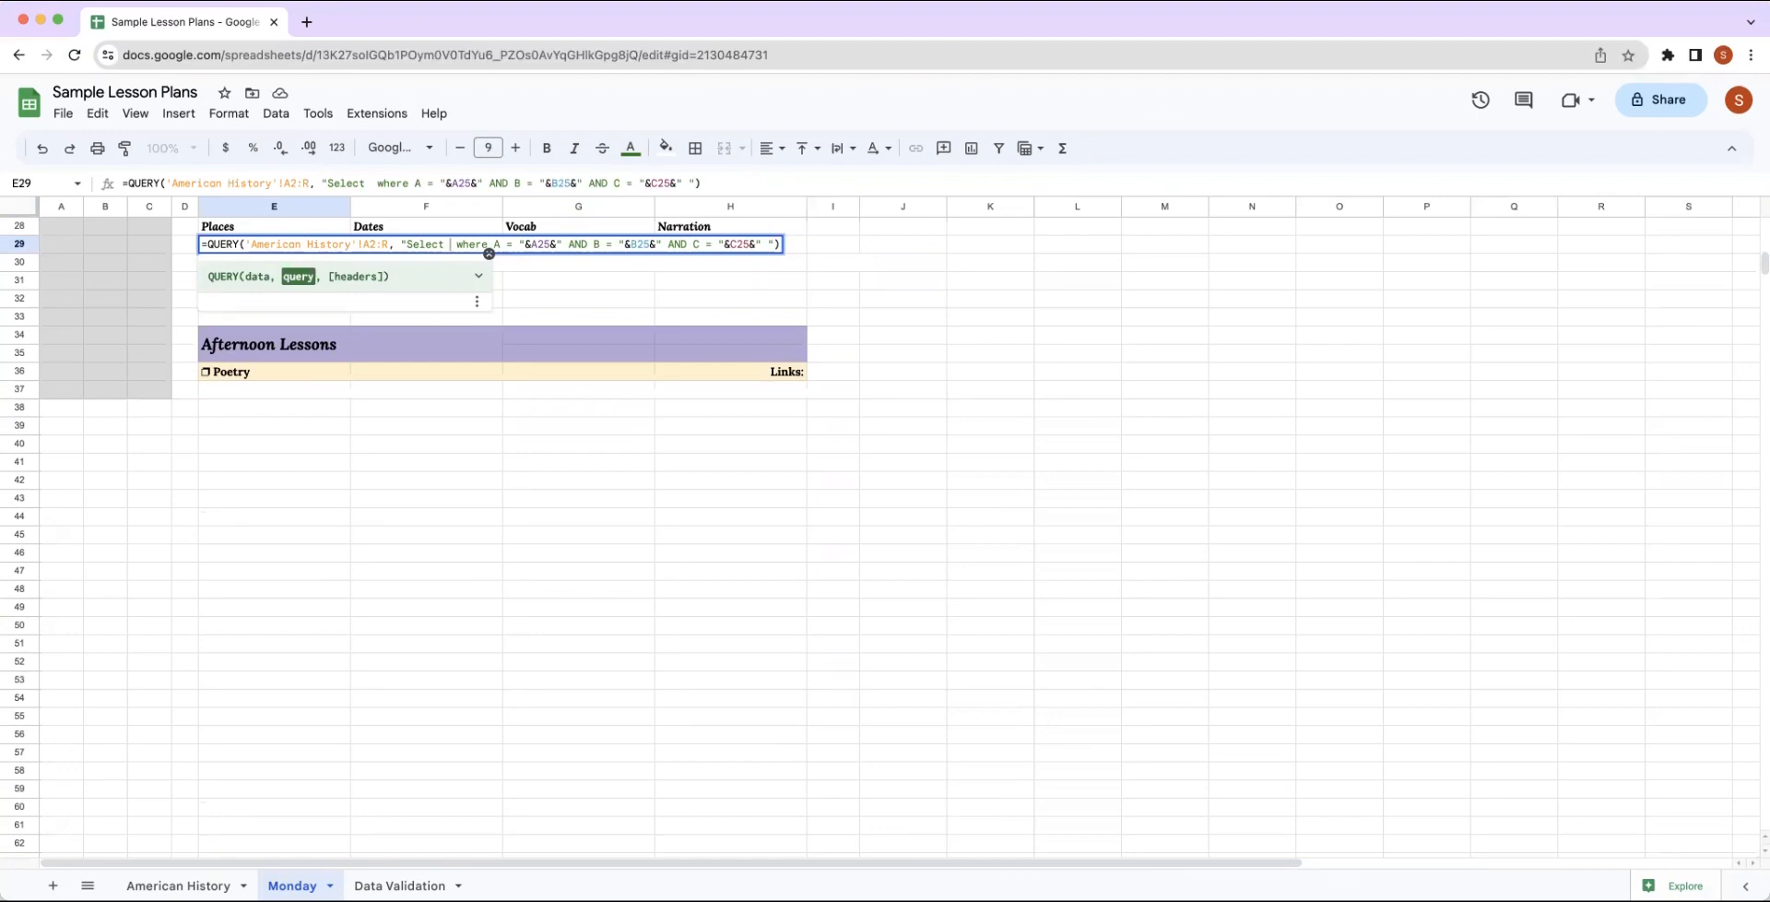
type("J,")
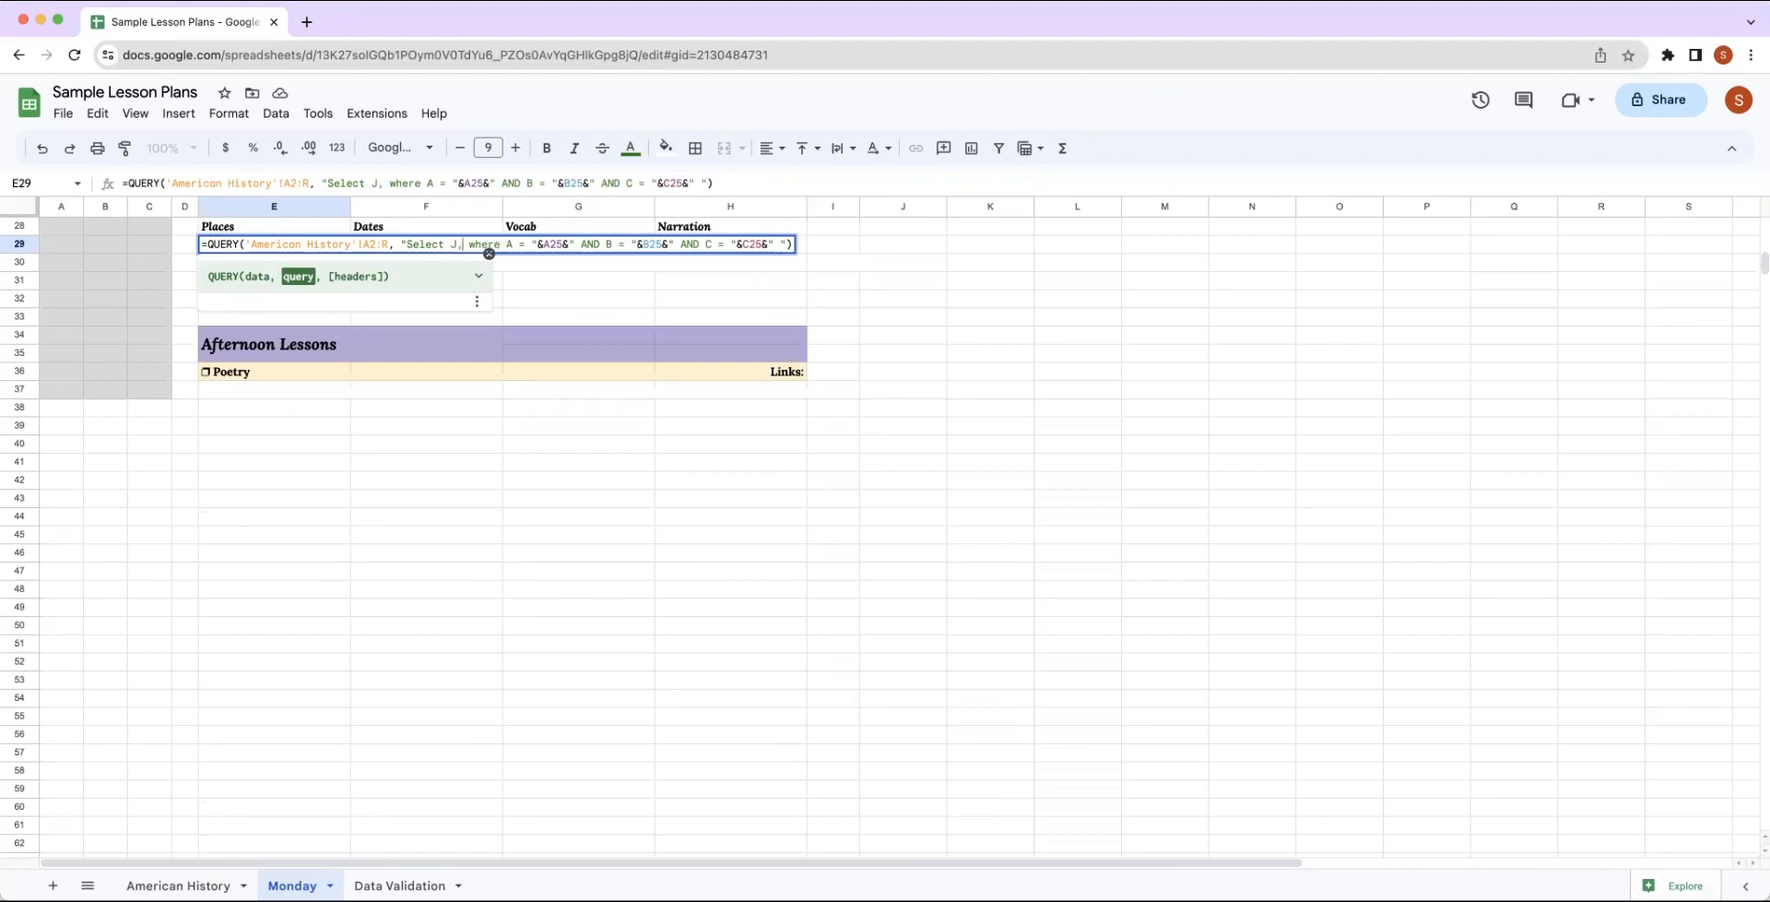
type("K,")
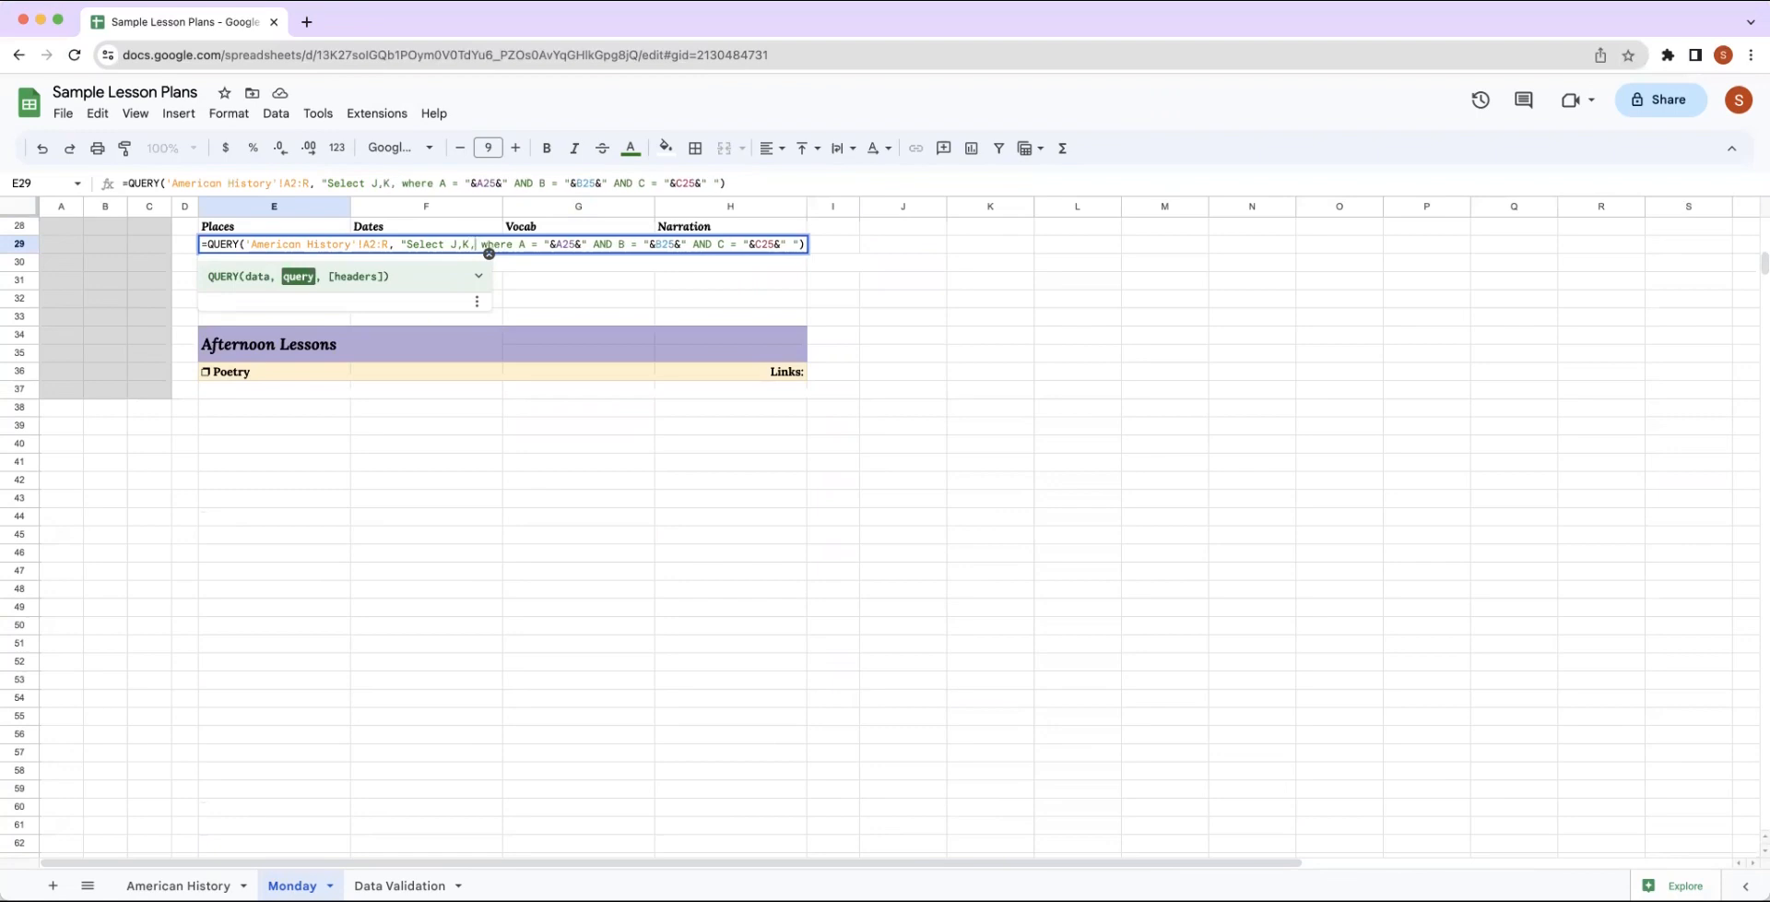
type("L,")
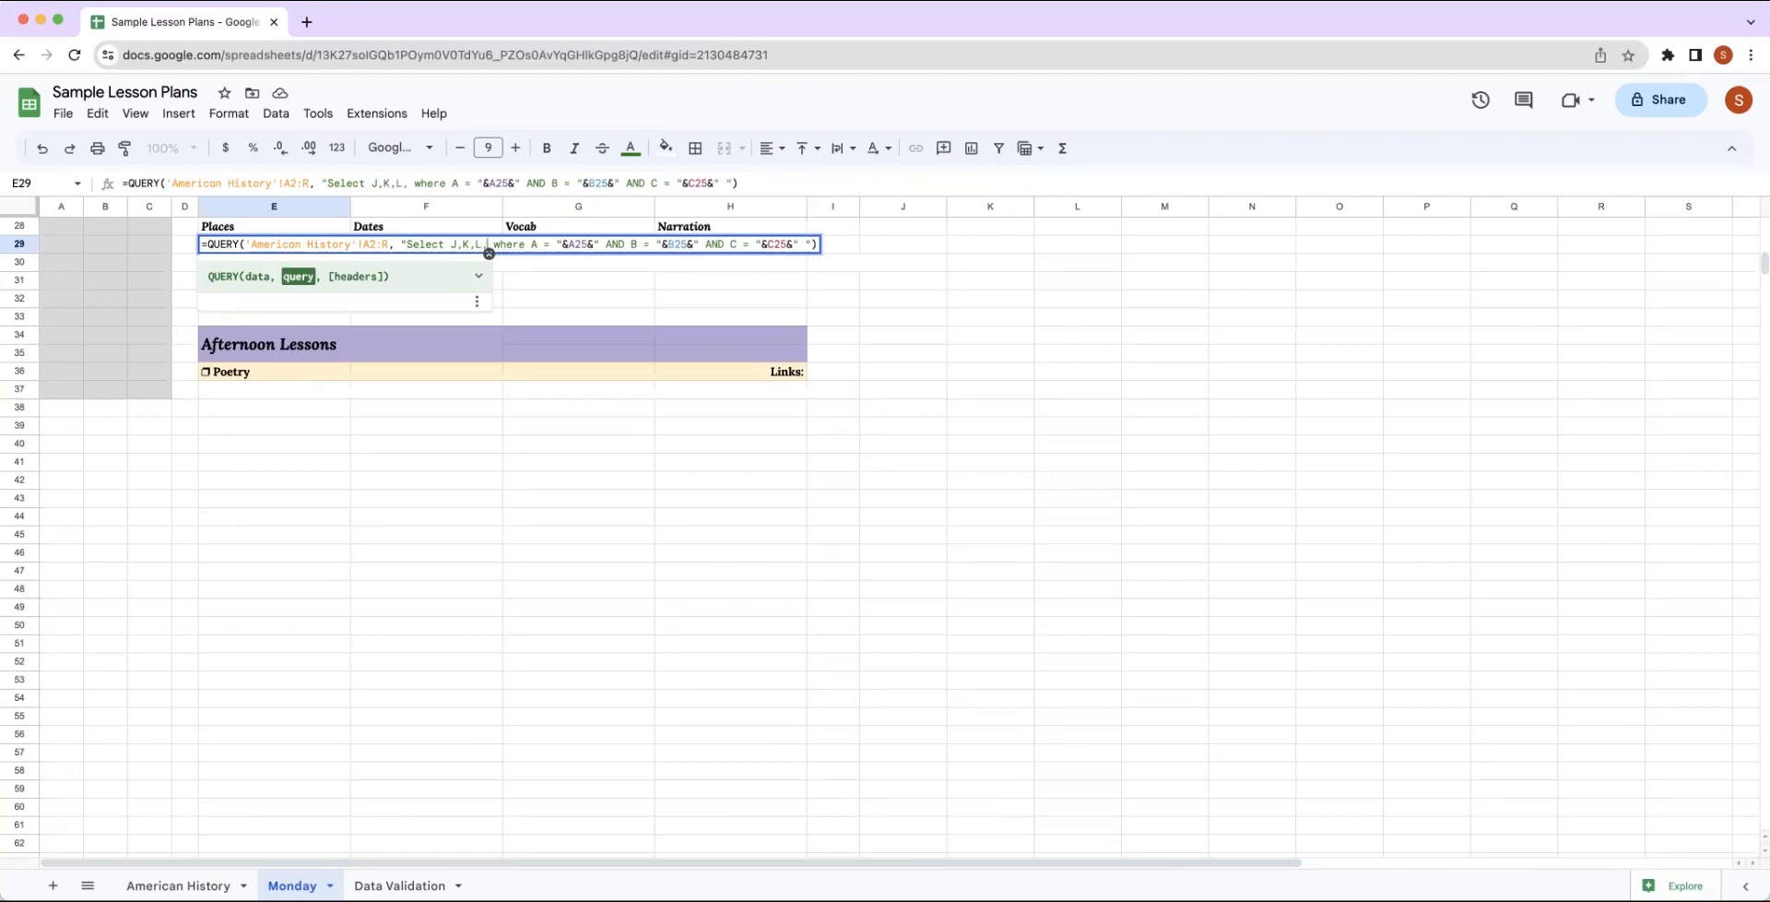
type("M")
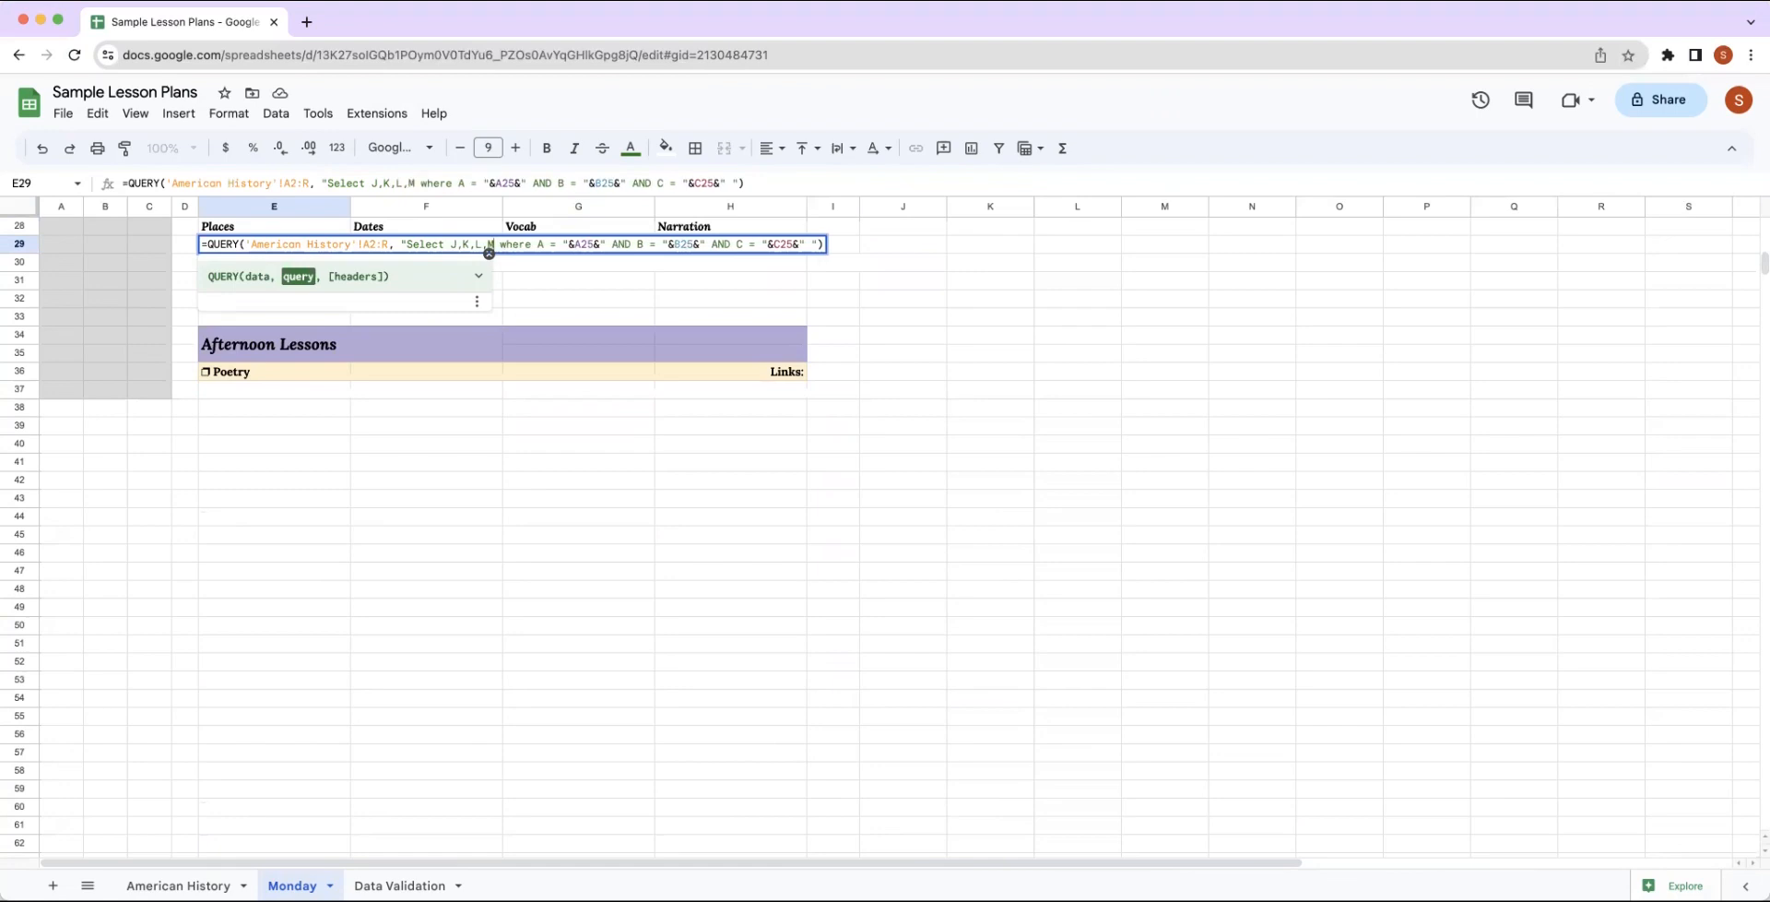
key("Return")
Left-align and wrap the Places to Narration query results in E29:H29.
scroll(651, 336, "up", 5)
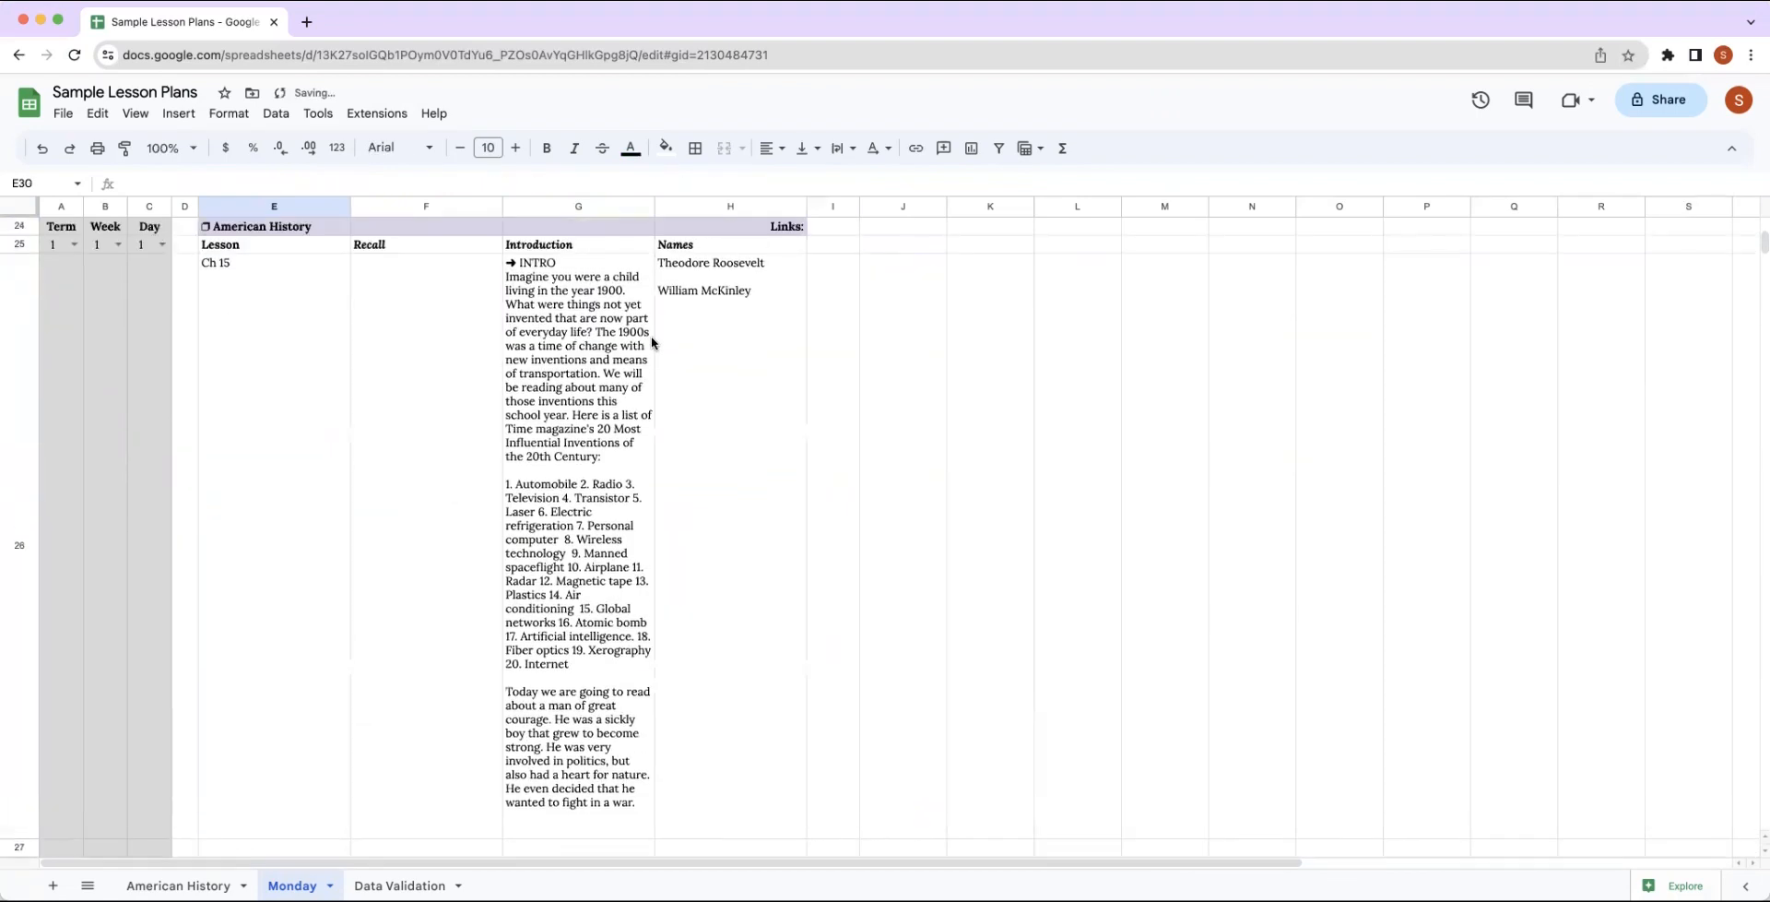
scroll(651, 335, "down", 2)
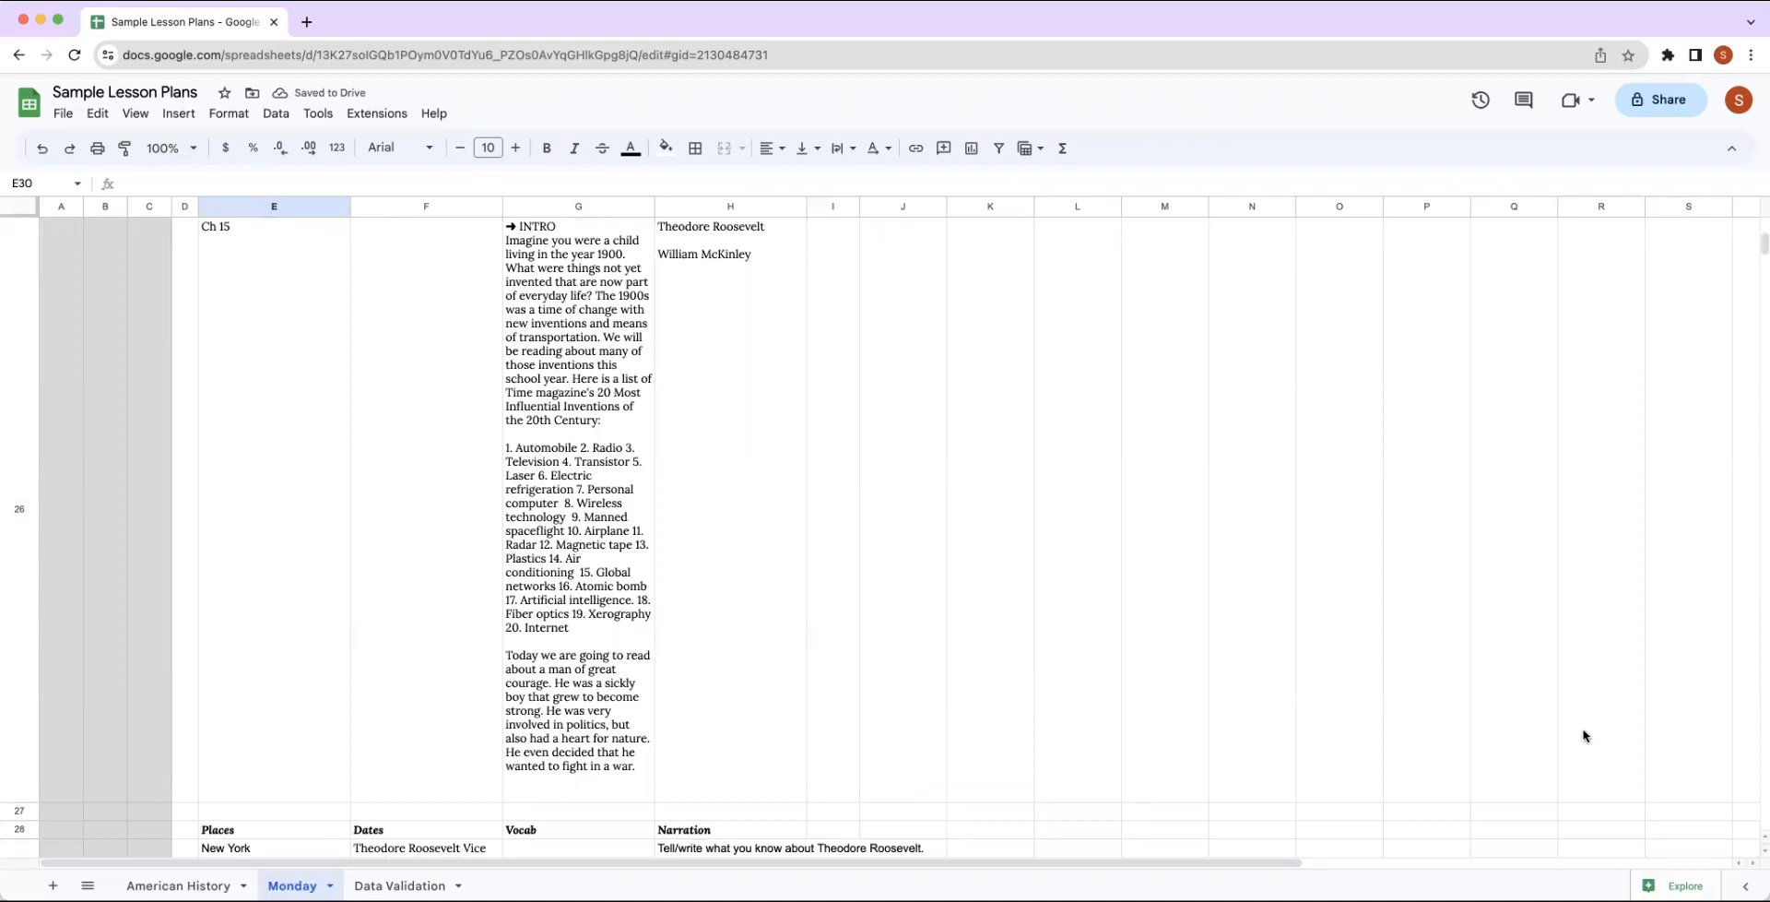
scroll(1584, 736, "down", 5)
left_click_drag(1758, 265, 1760, 264)
left_click_drag(247, 347, 662, 362)
left_click(776, 150)
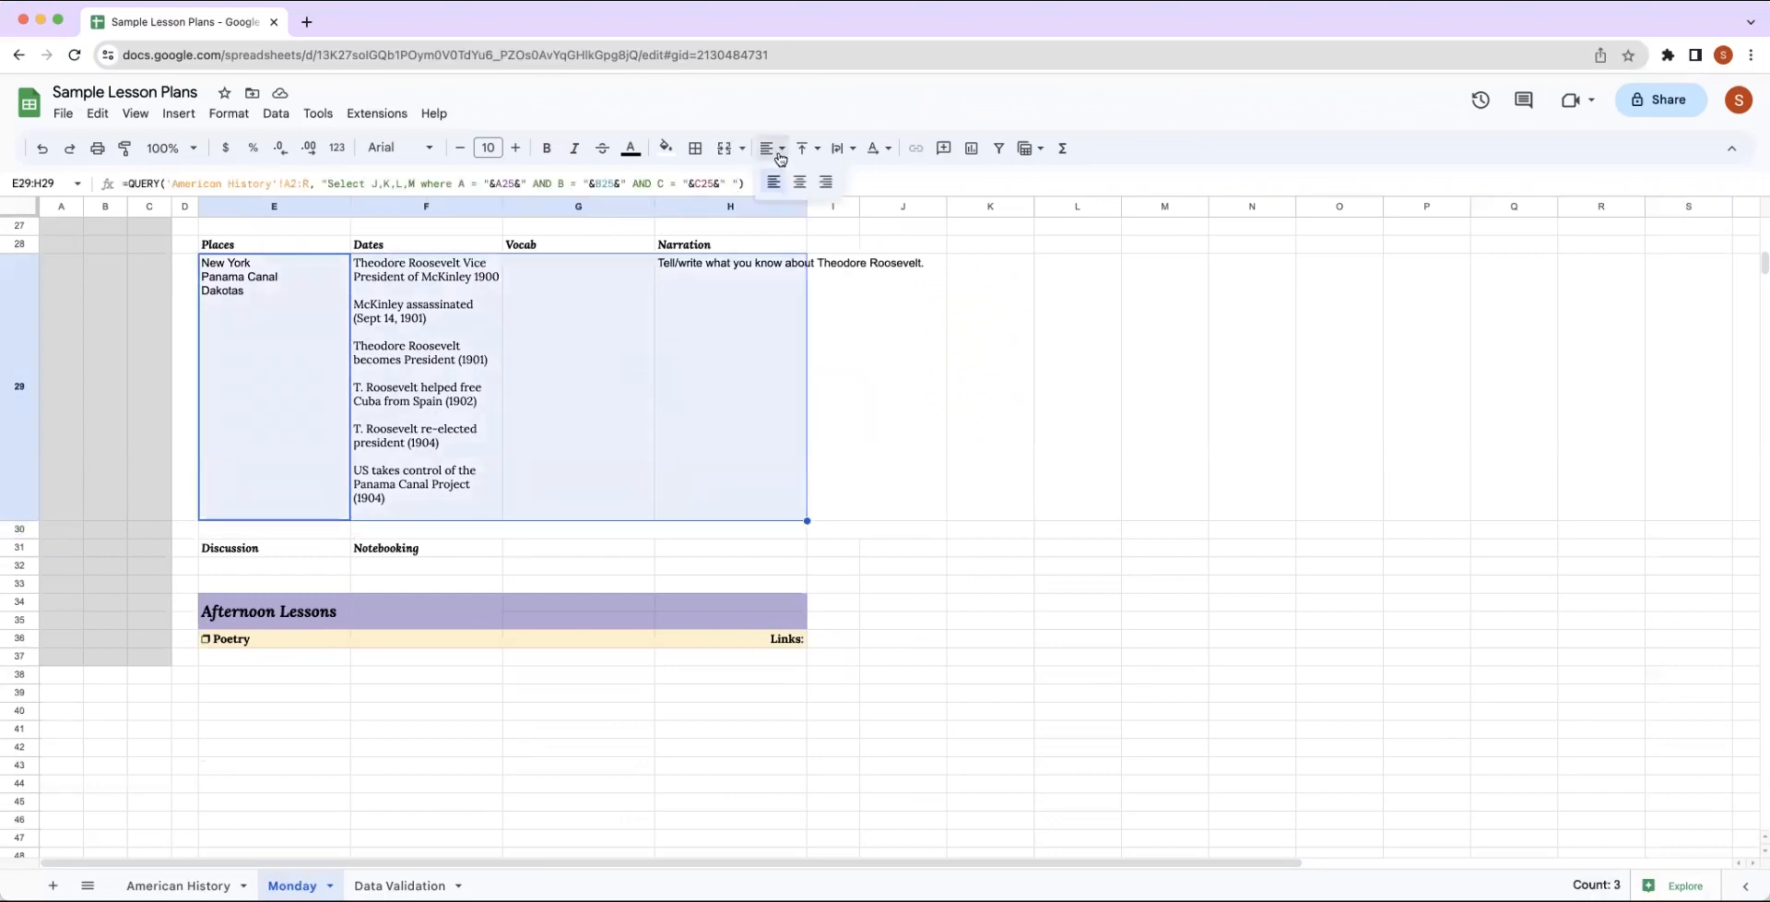
left_click(774, 183)
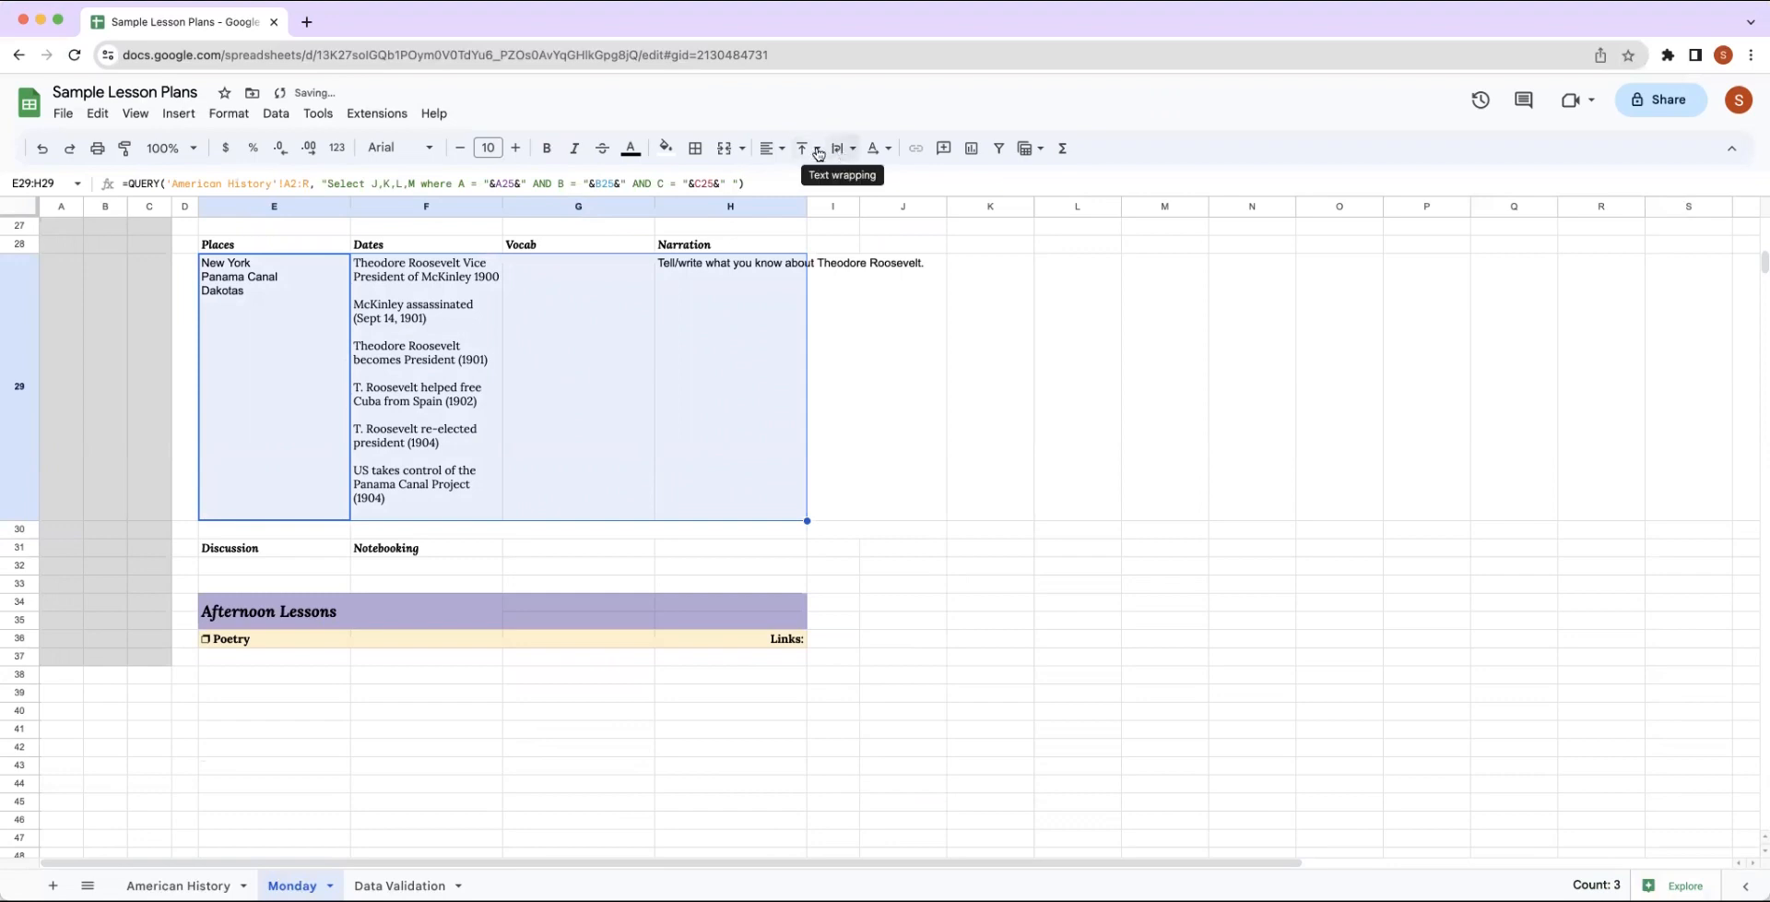
left_click(844, 149)
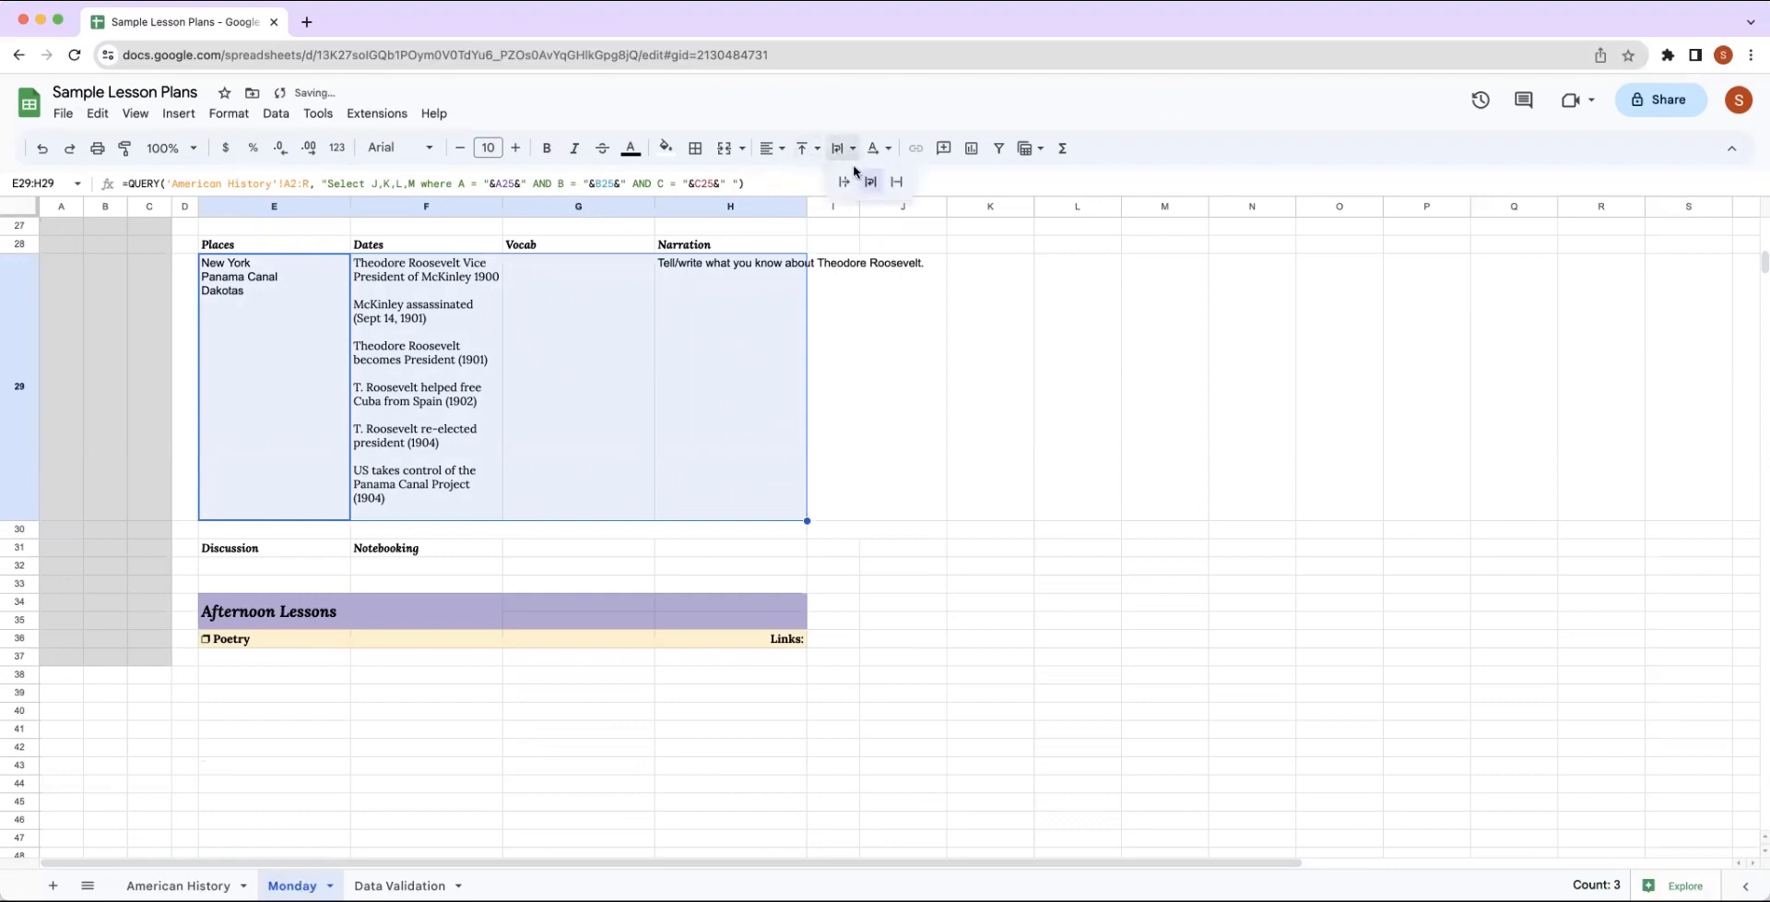
left_click(870, 182)
Apply the Lora font to the query results in E29:H29.
left_click(399, 148)
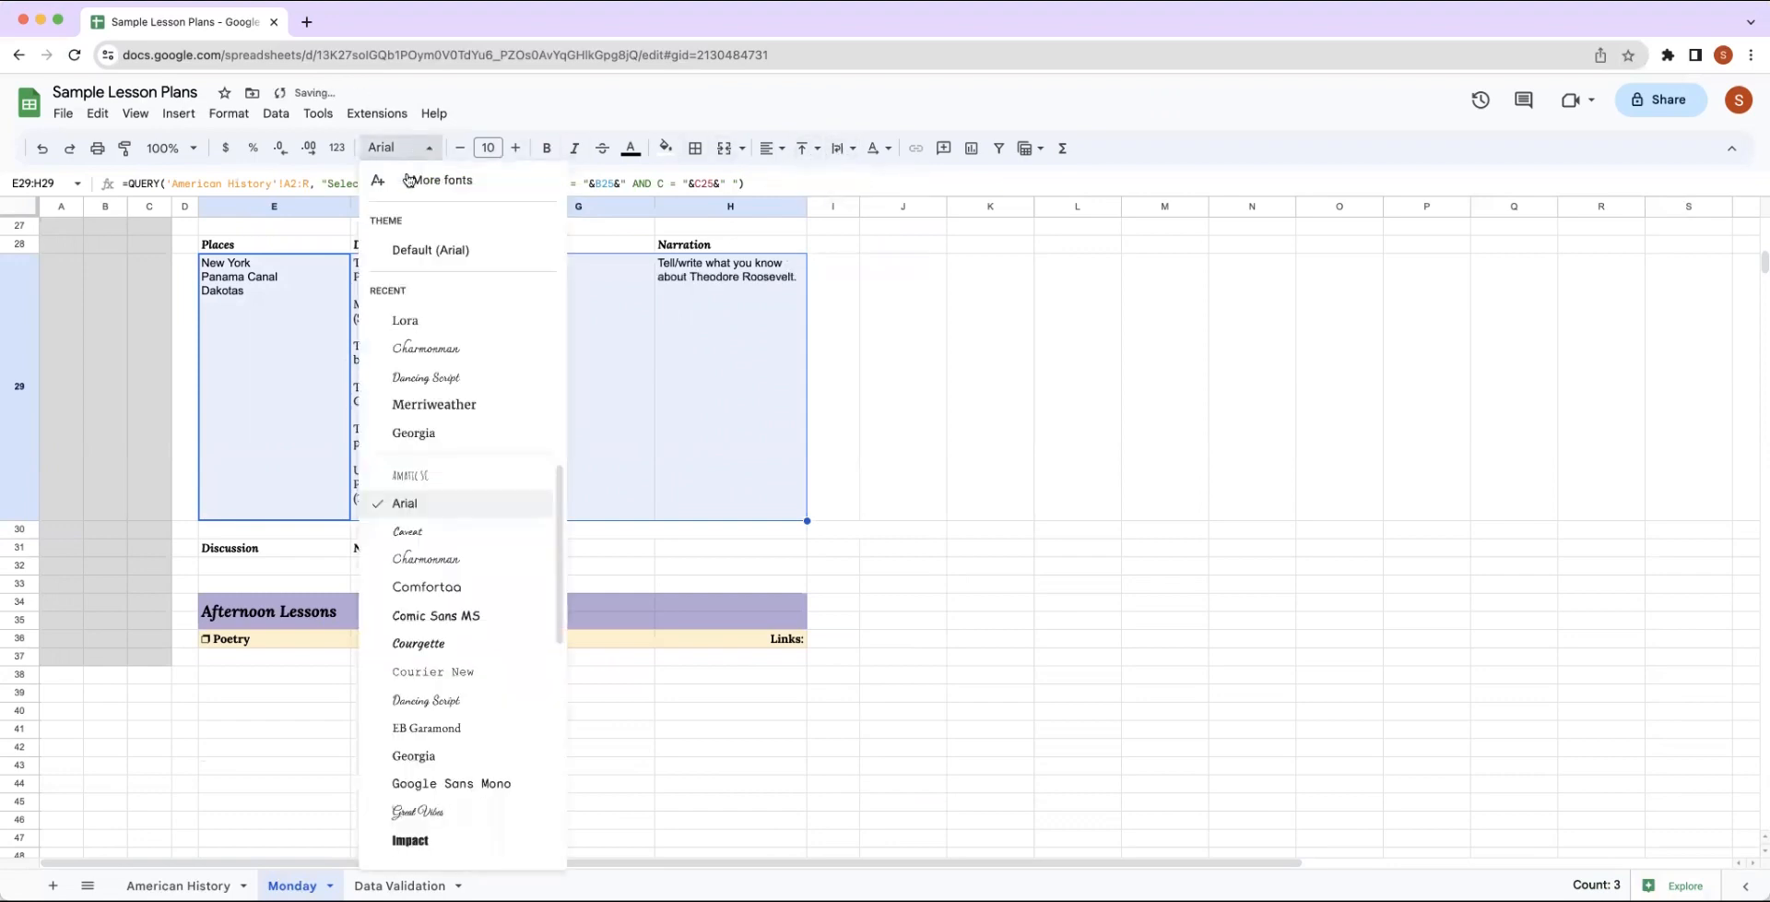
left_click(406, 320)
left_click(870, 406)
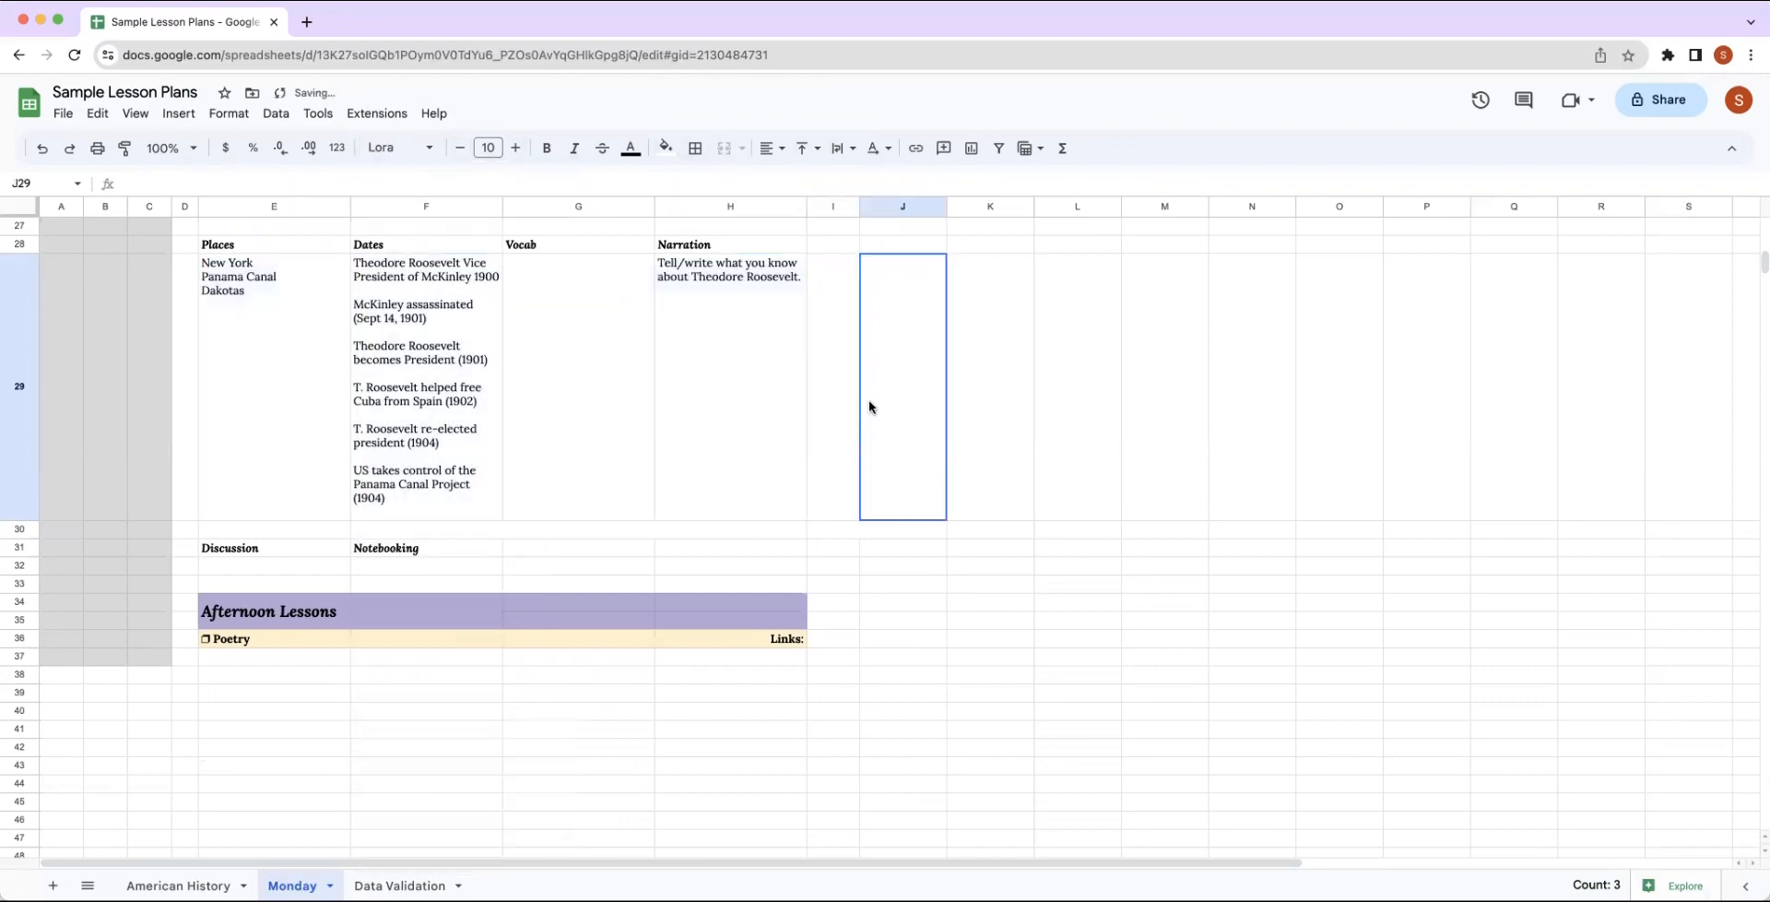
Paste the copied QUERY formula into E32, below the Discussion heading, and make it select columns N,O.
left_click(273, 565)
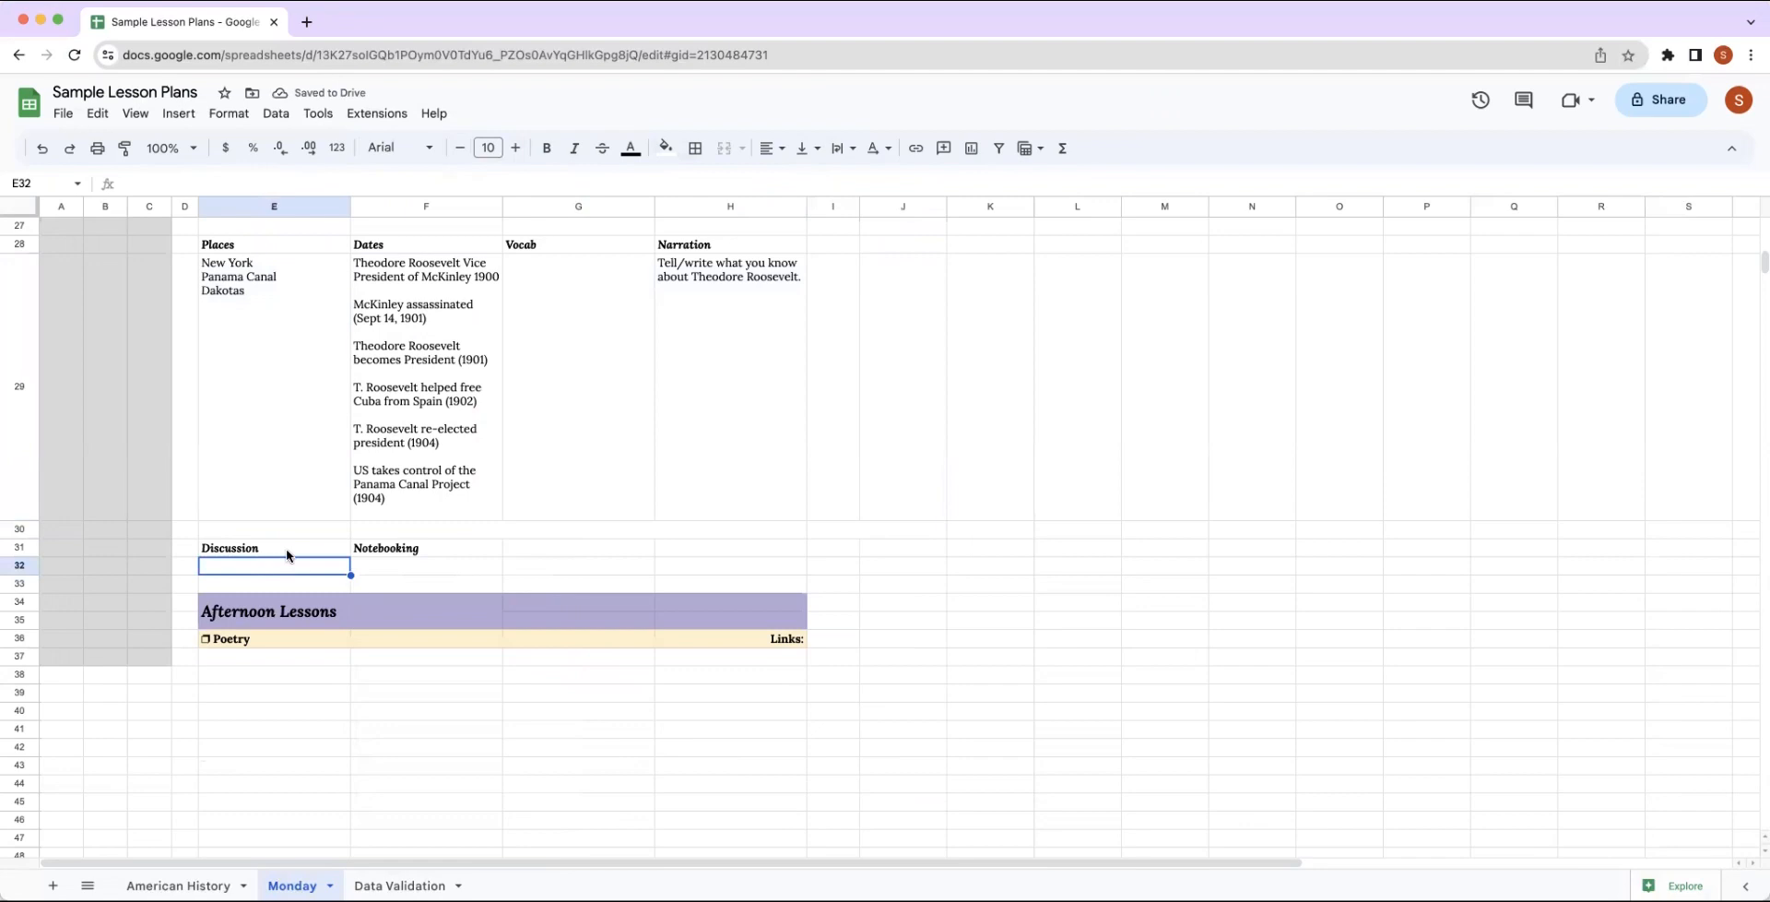
key("super+v")
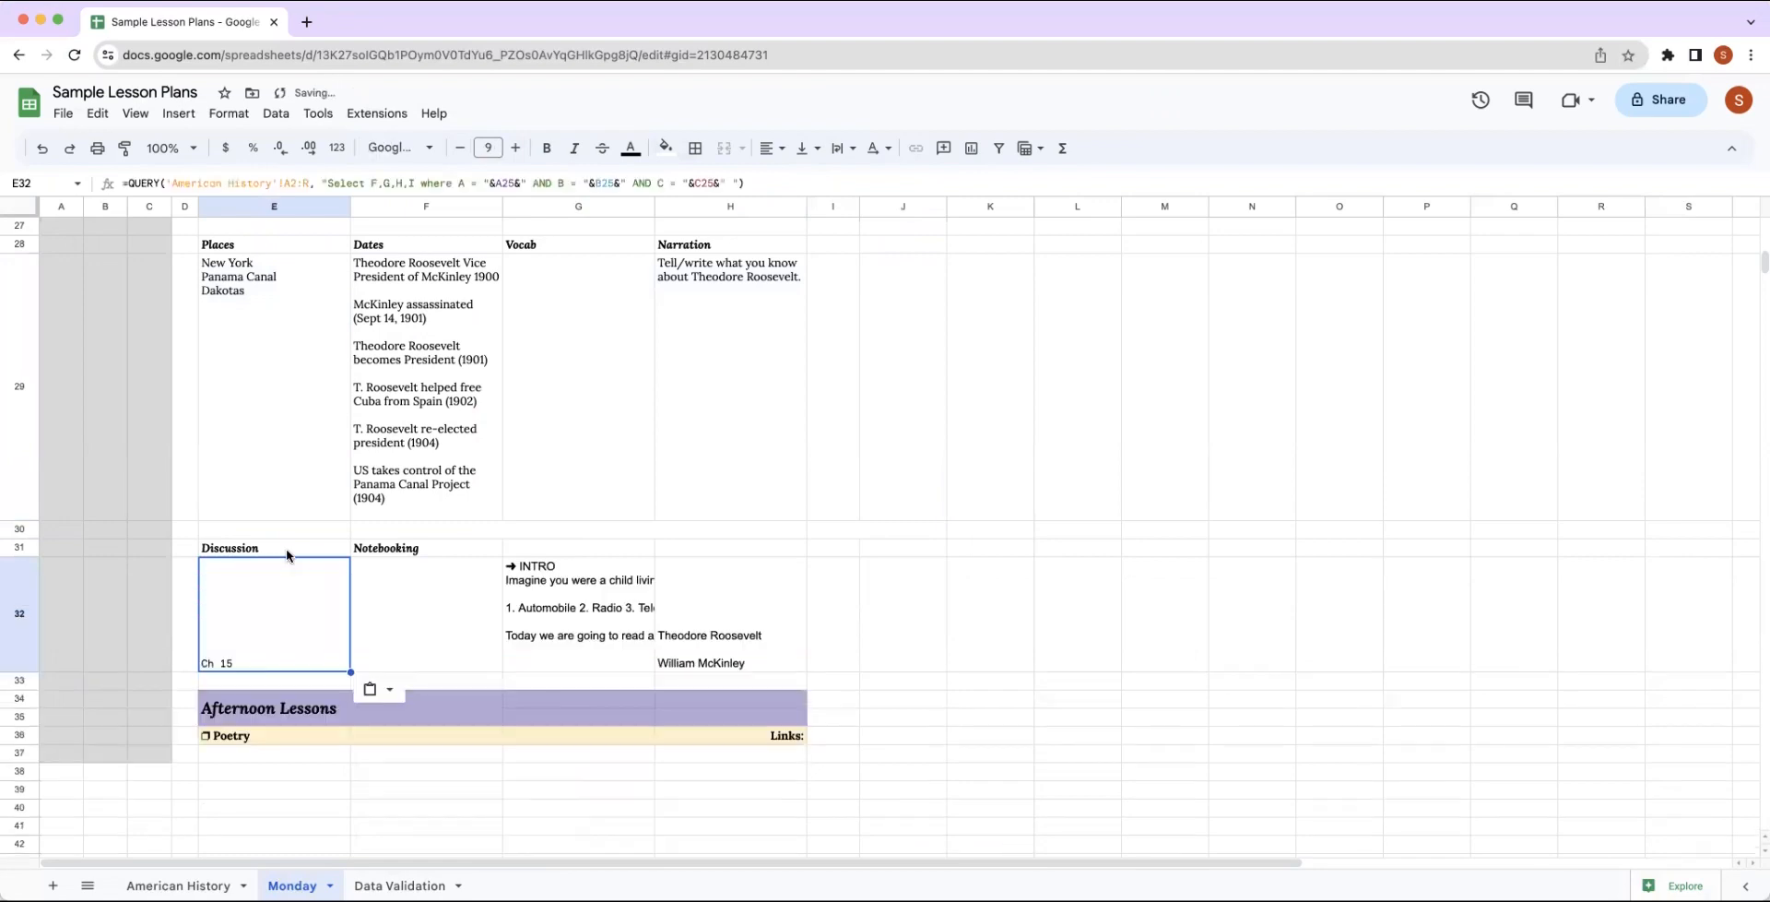
double_click(274, 613)
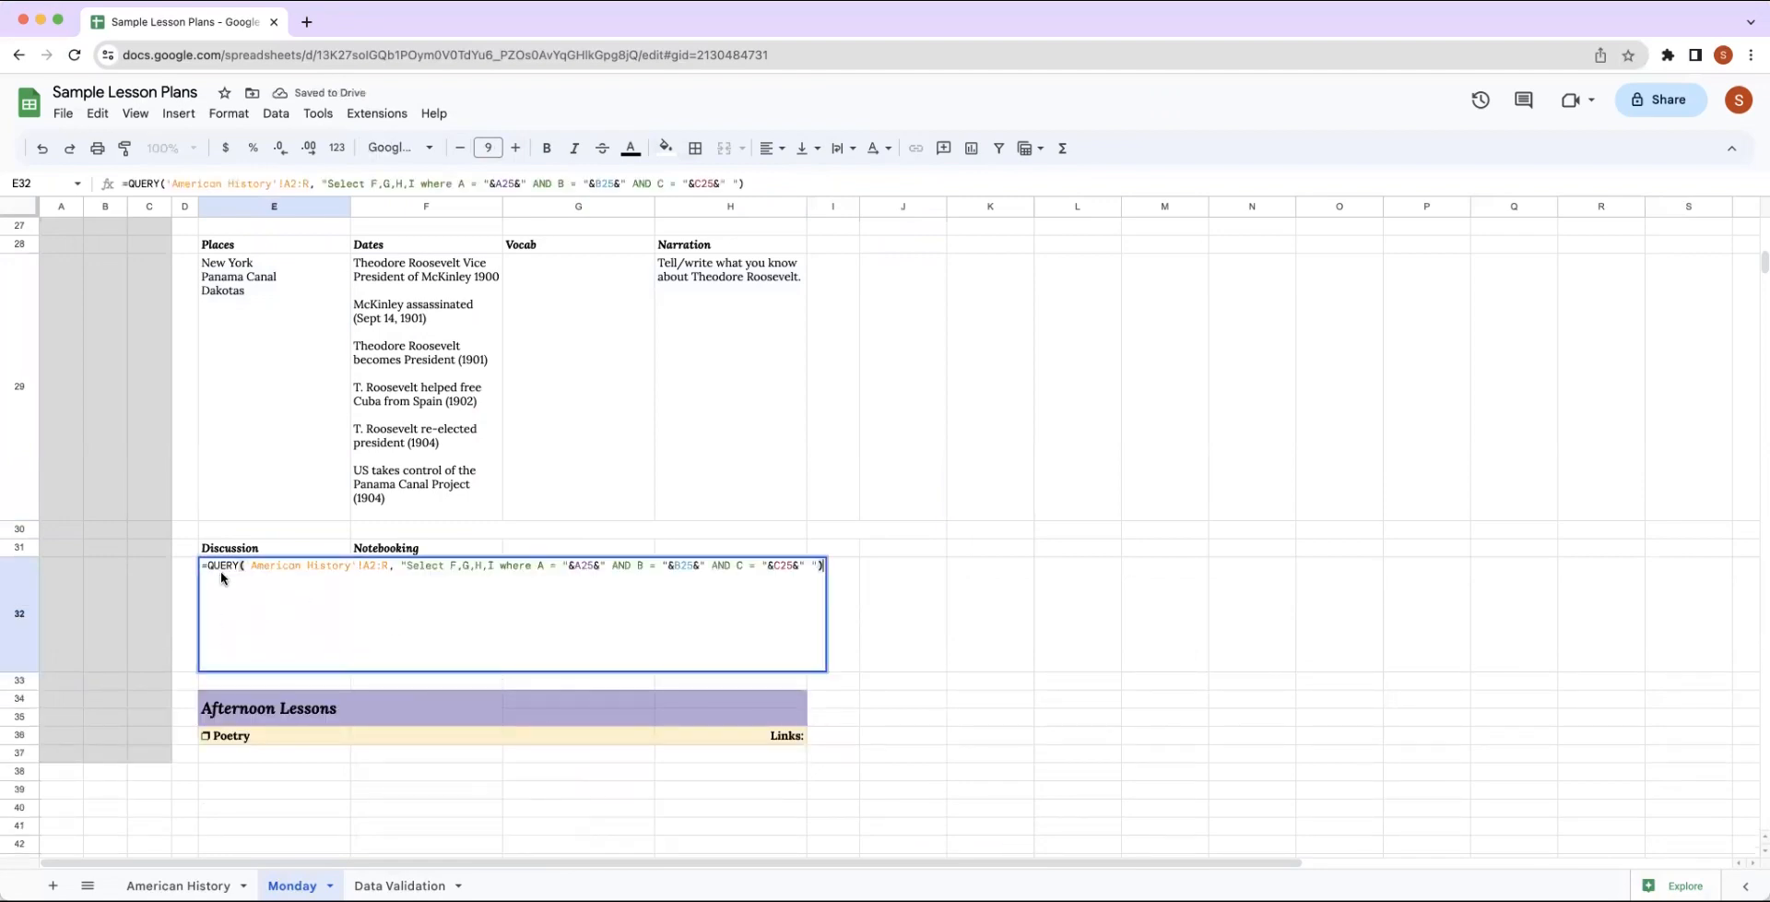
left_click(491, 564)
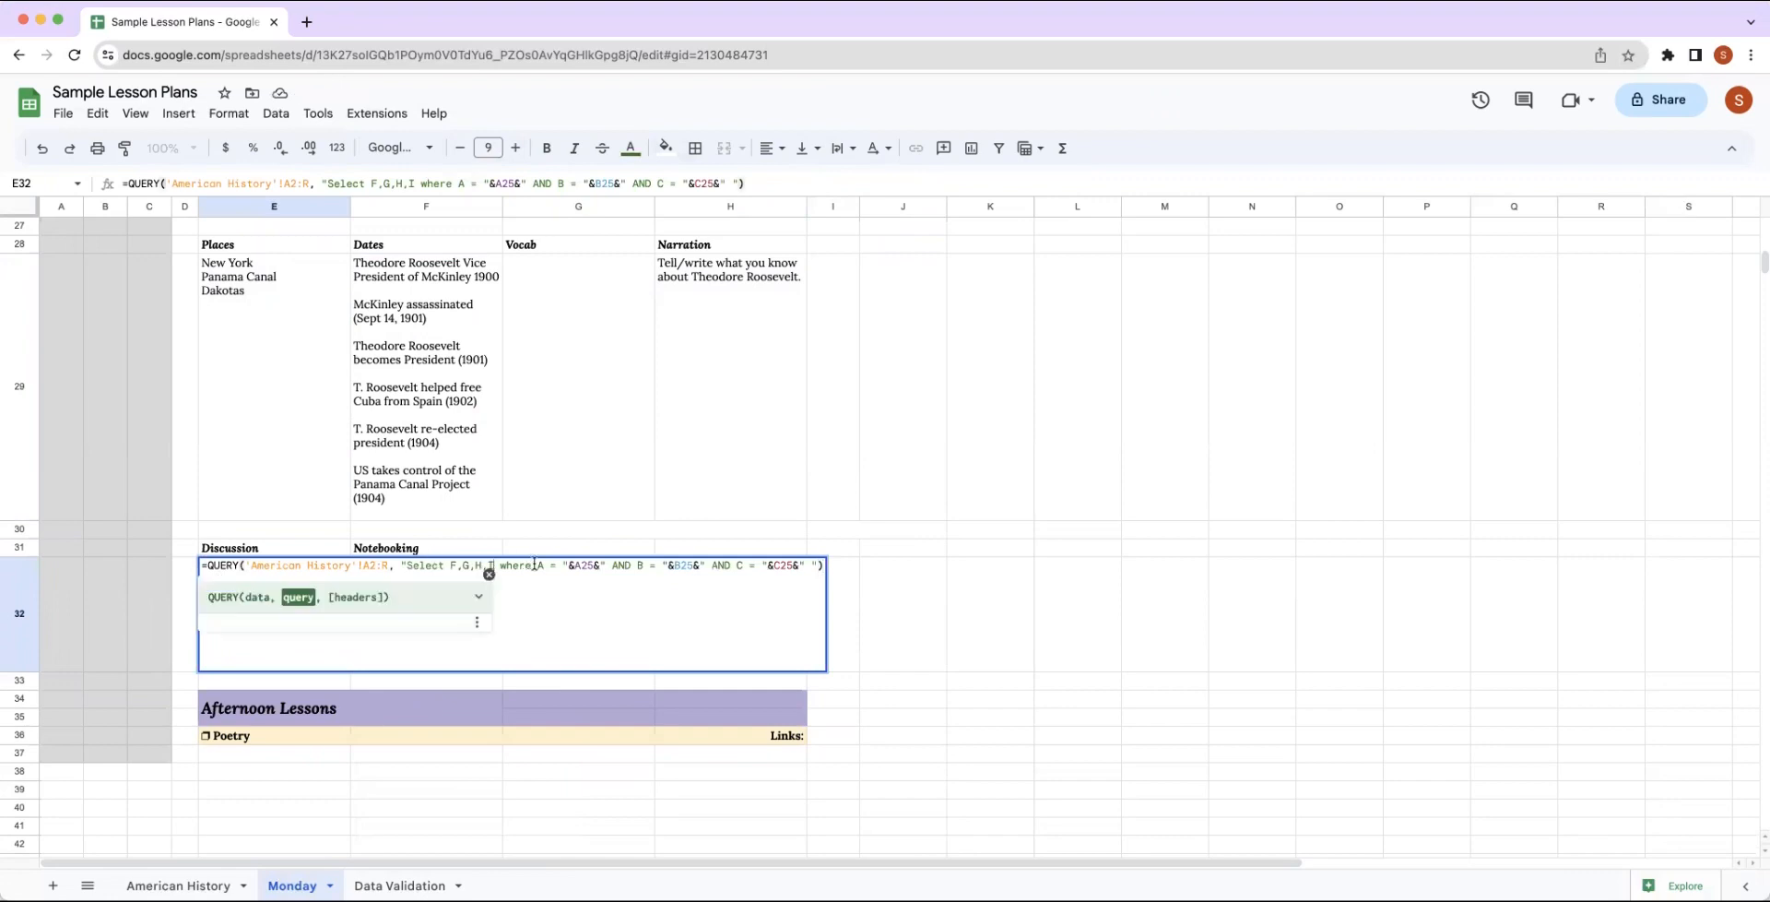
key("BackSpace")
key("BackSpace")
key("BackSpace")
key("BackSpace")
key("BackSpace")
key("BackSpace")
key("BackSpace")
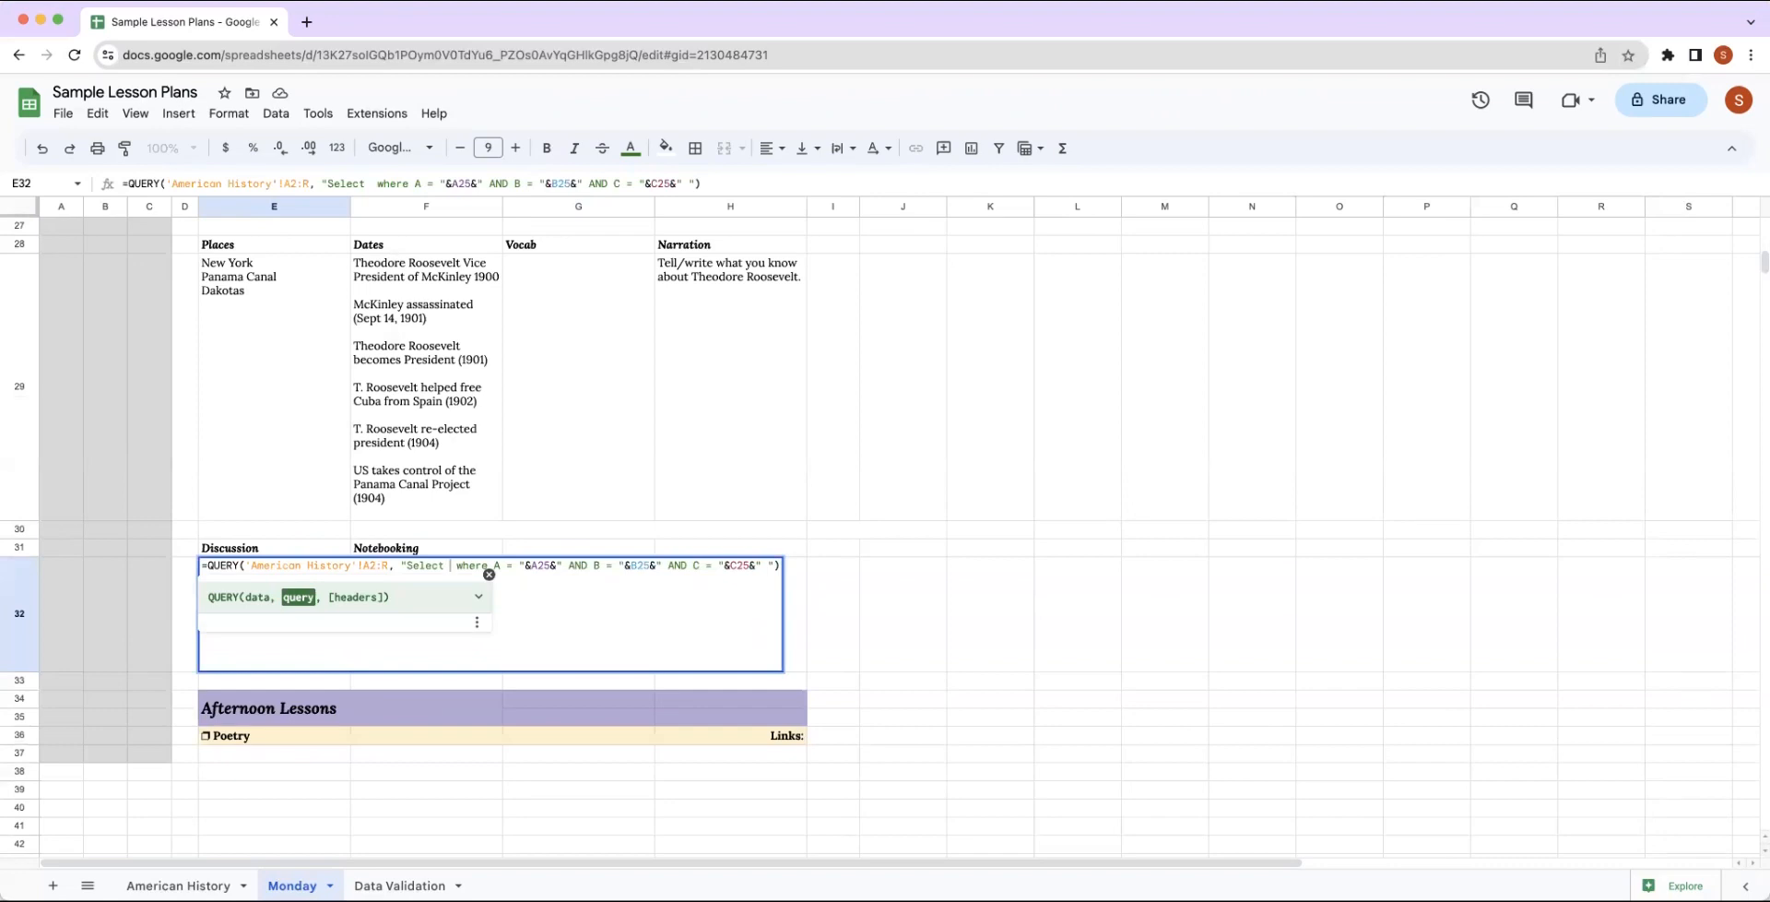
type("N")
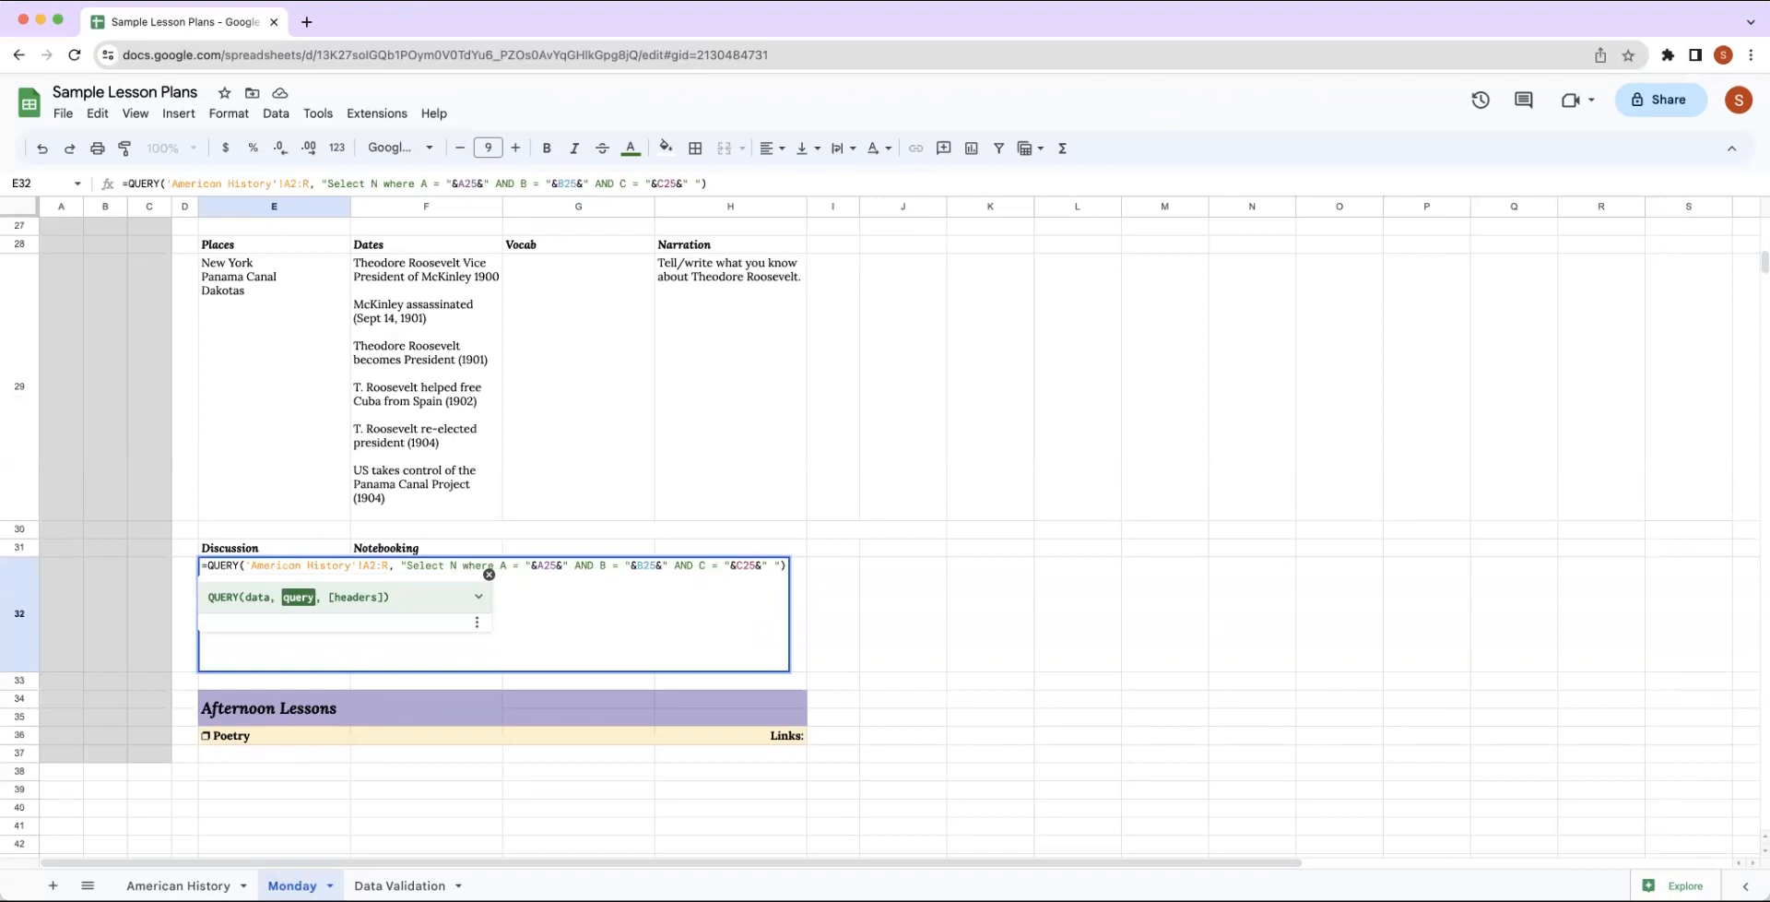
type(",O")
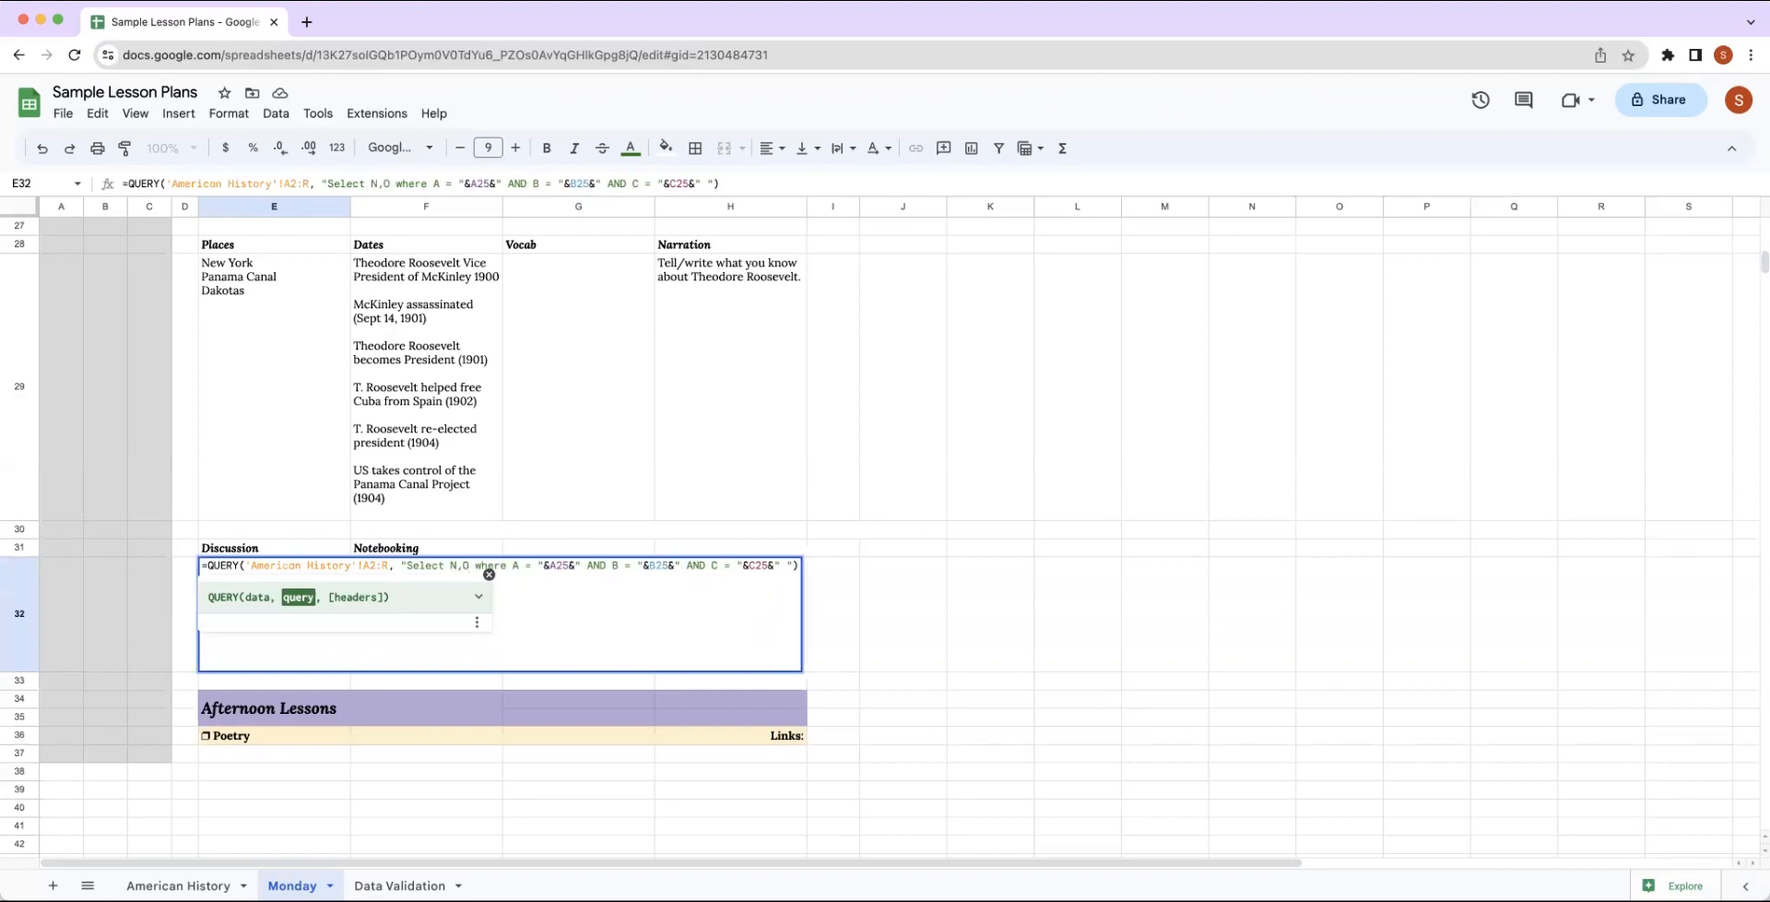
key("Return")
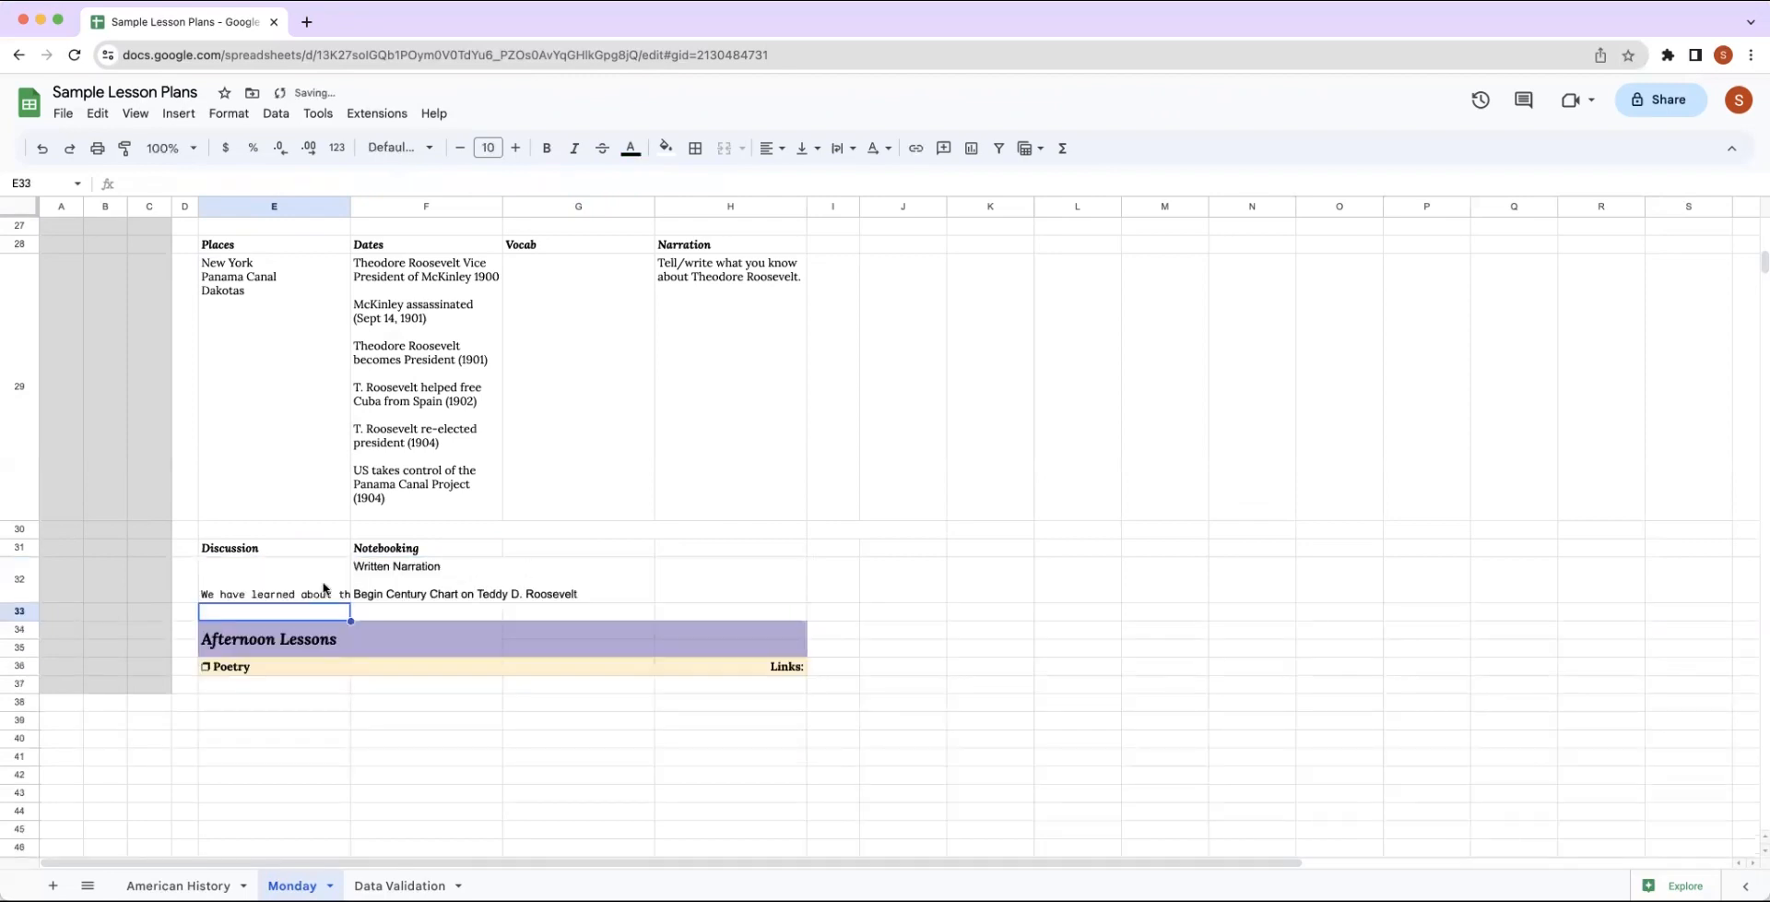
Align the Discussion and Notebooking results in E32:F32 to the left and top, with text wrapping.
left_click(373, 585, "shift")
left_click(776, 149)
left_click(772, 183)
left_click(804, 148)
left_click(813, 181)
left_click(841, 149)
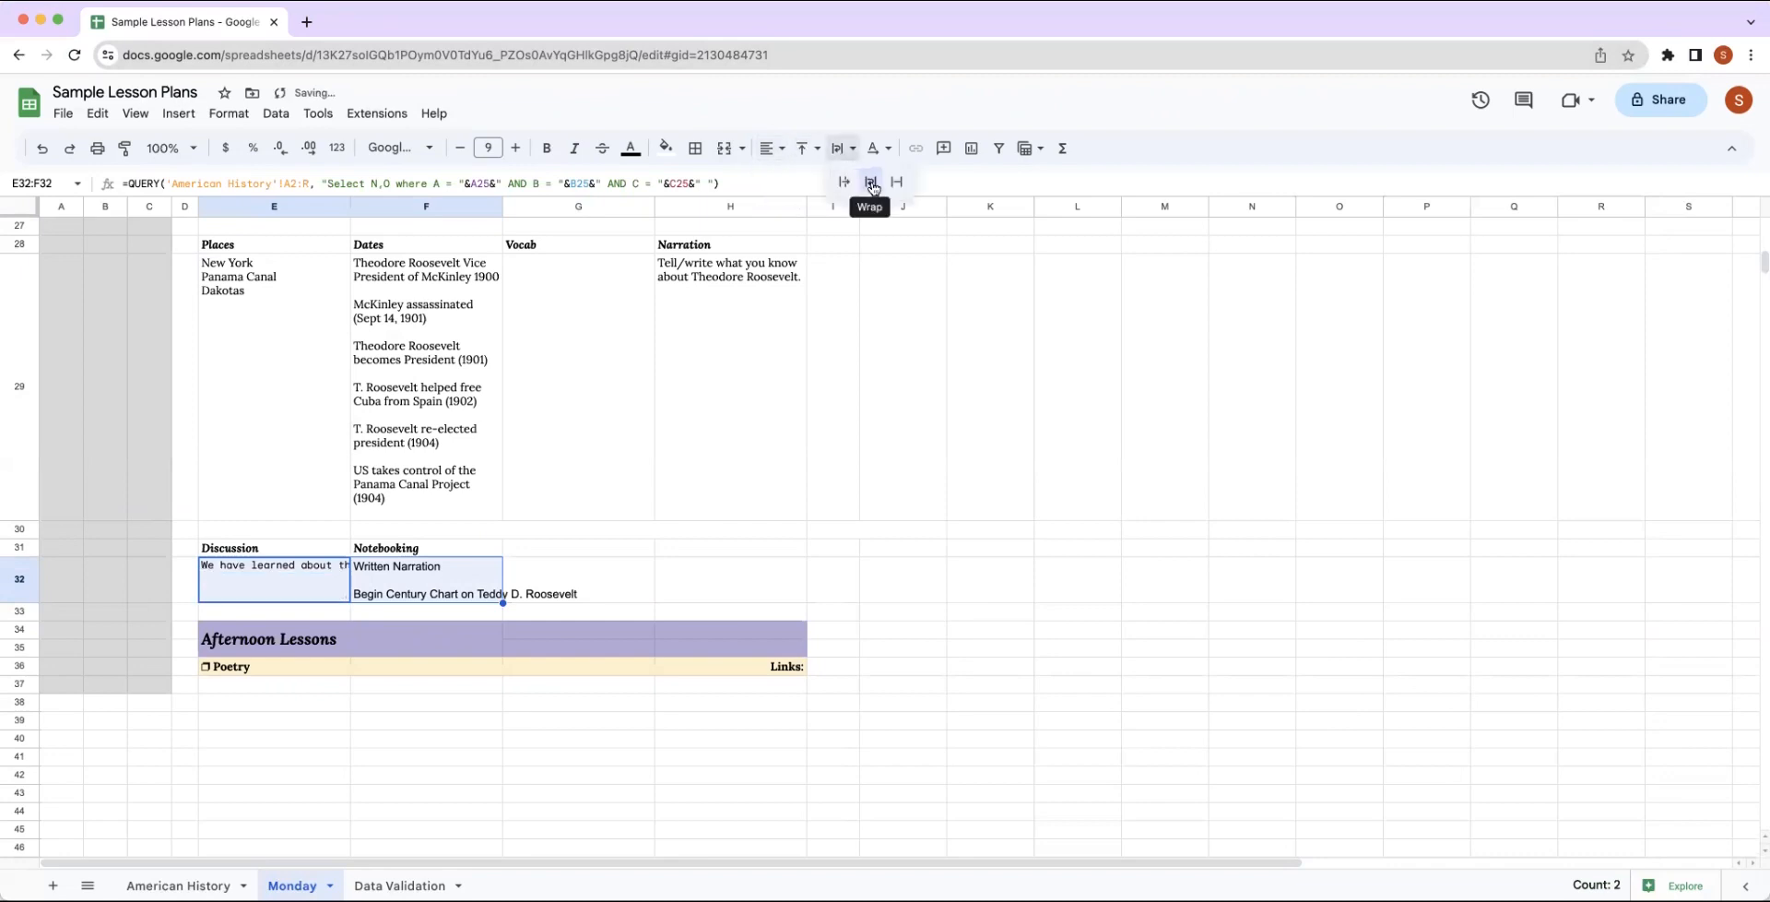
left_click(861, 181)
Set the text in E32:F32 to the Lora font at size 10.
left_click(515, 149)
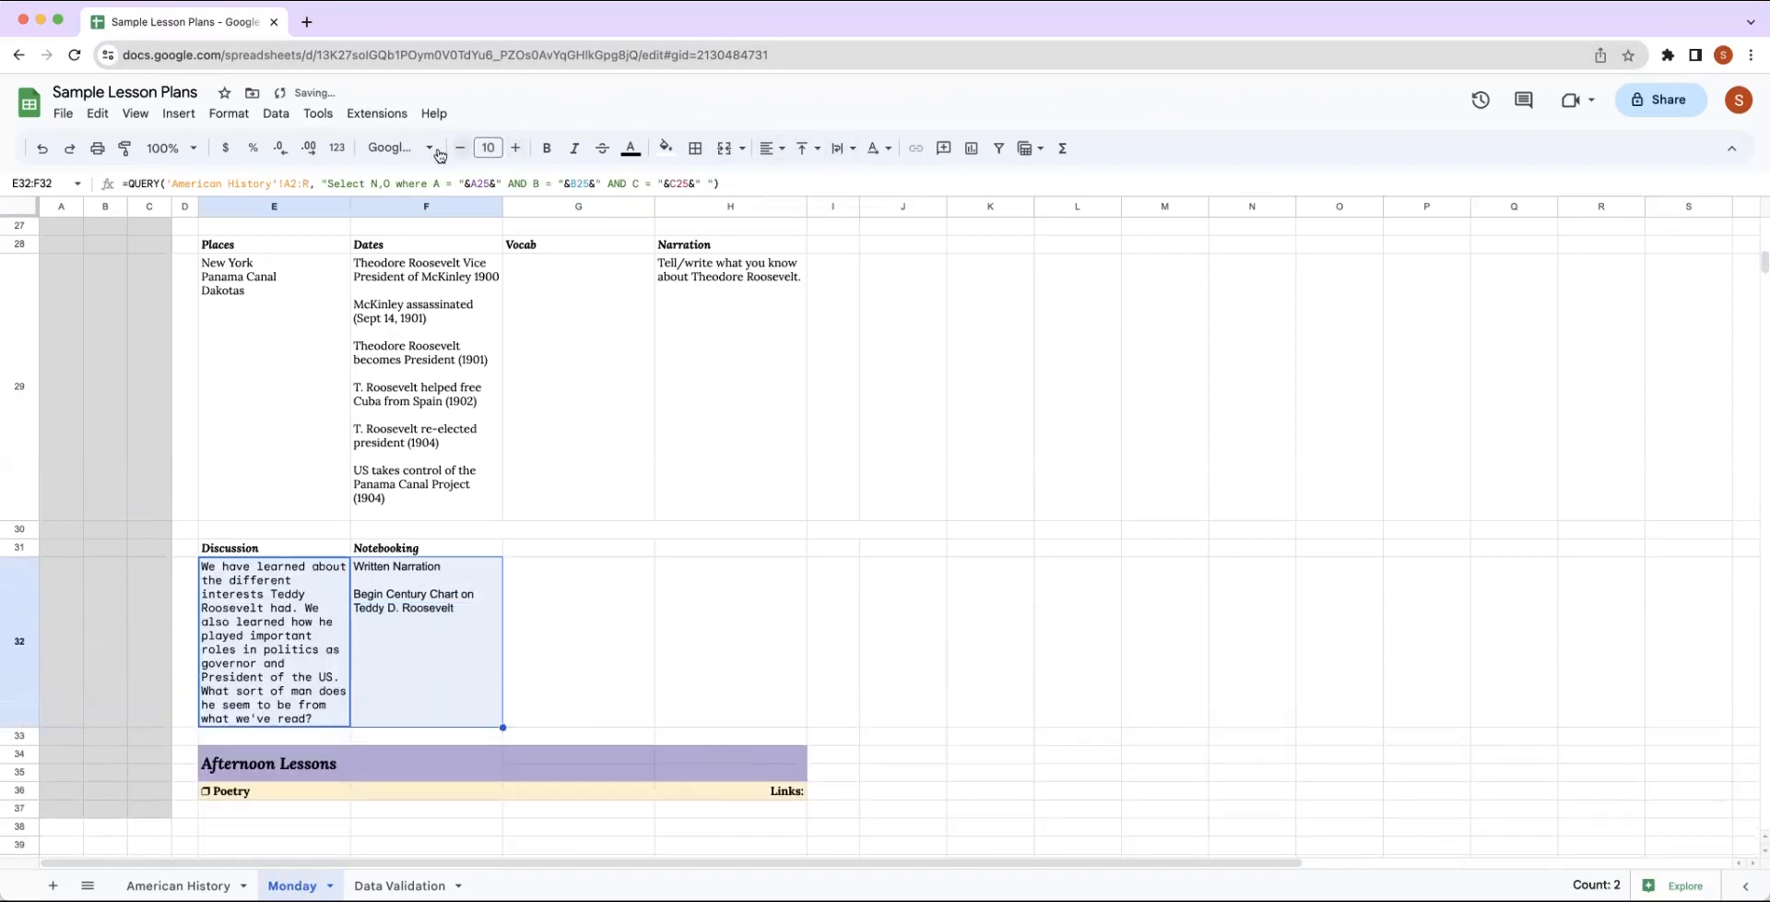
left_click(434, 153)
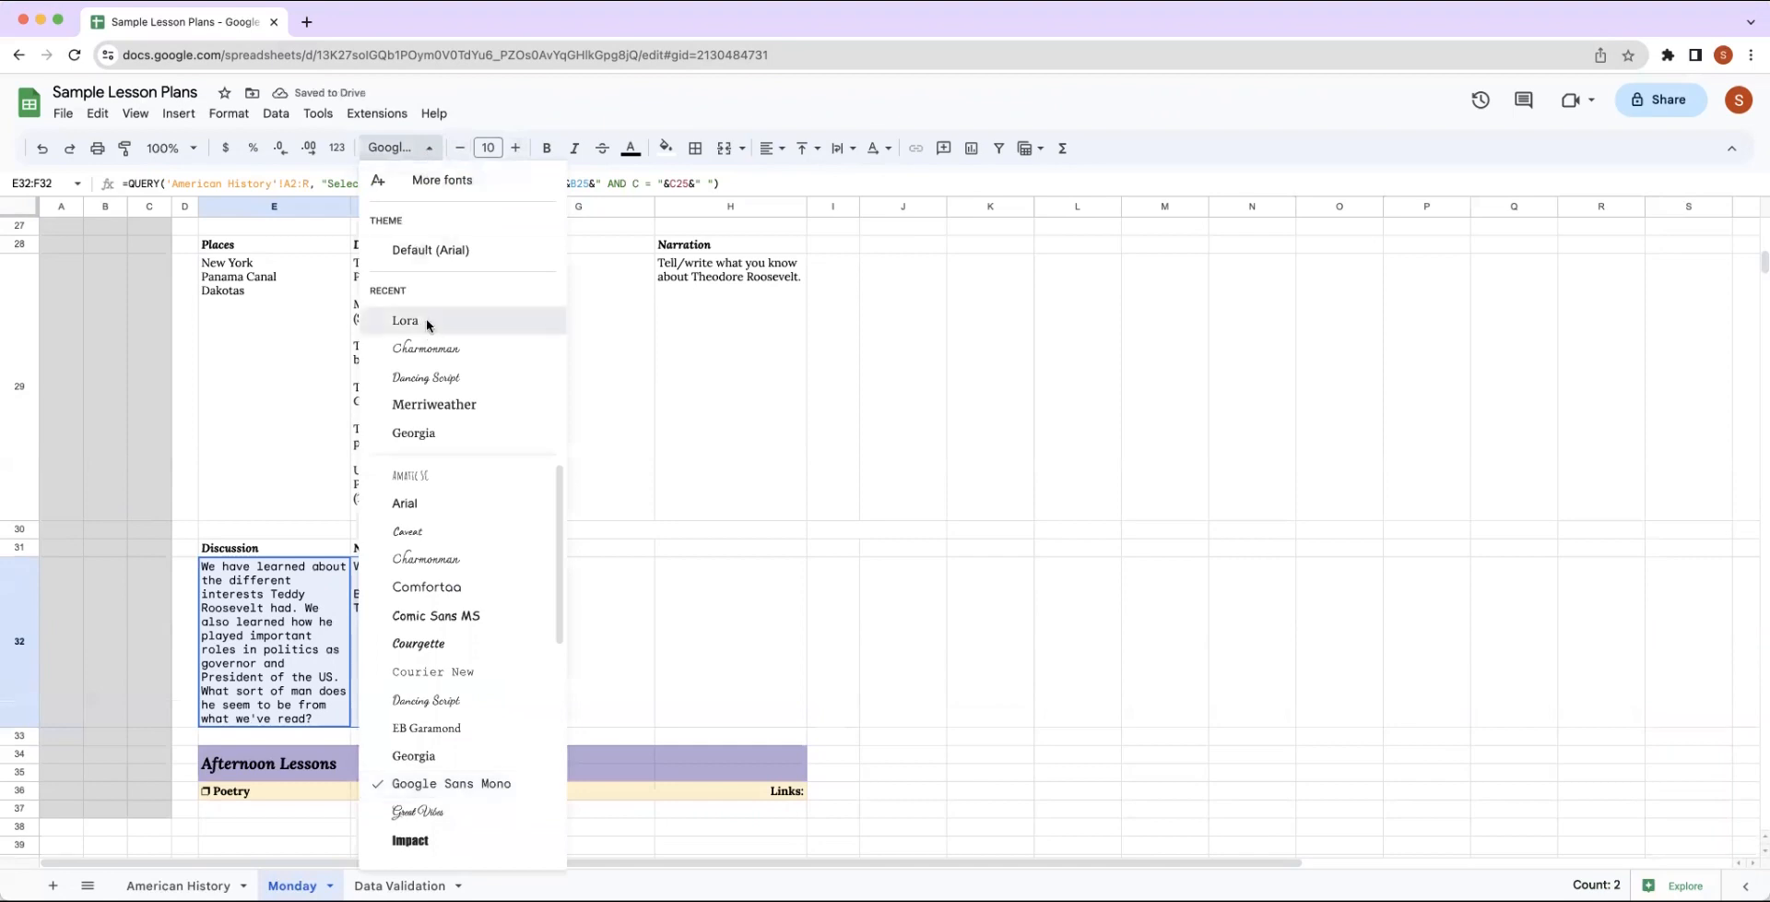
left_click(426, 318)
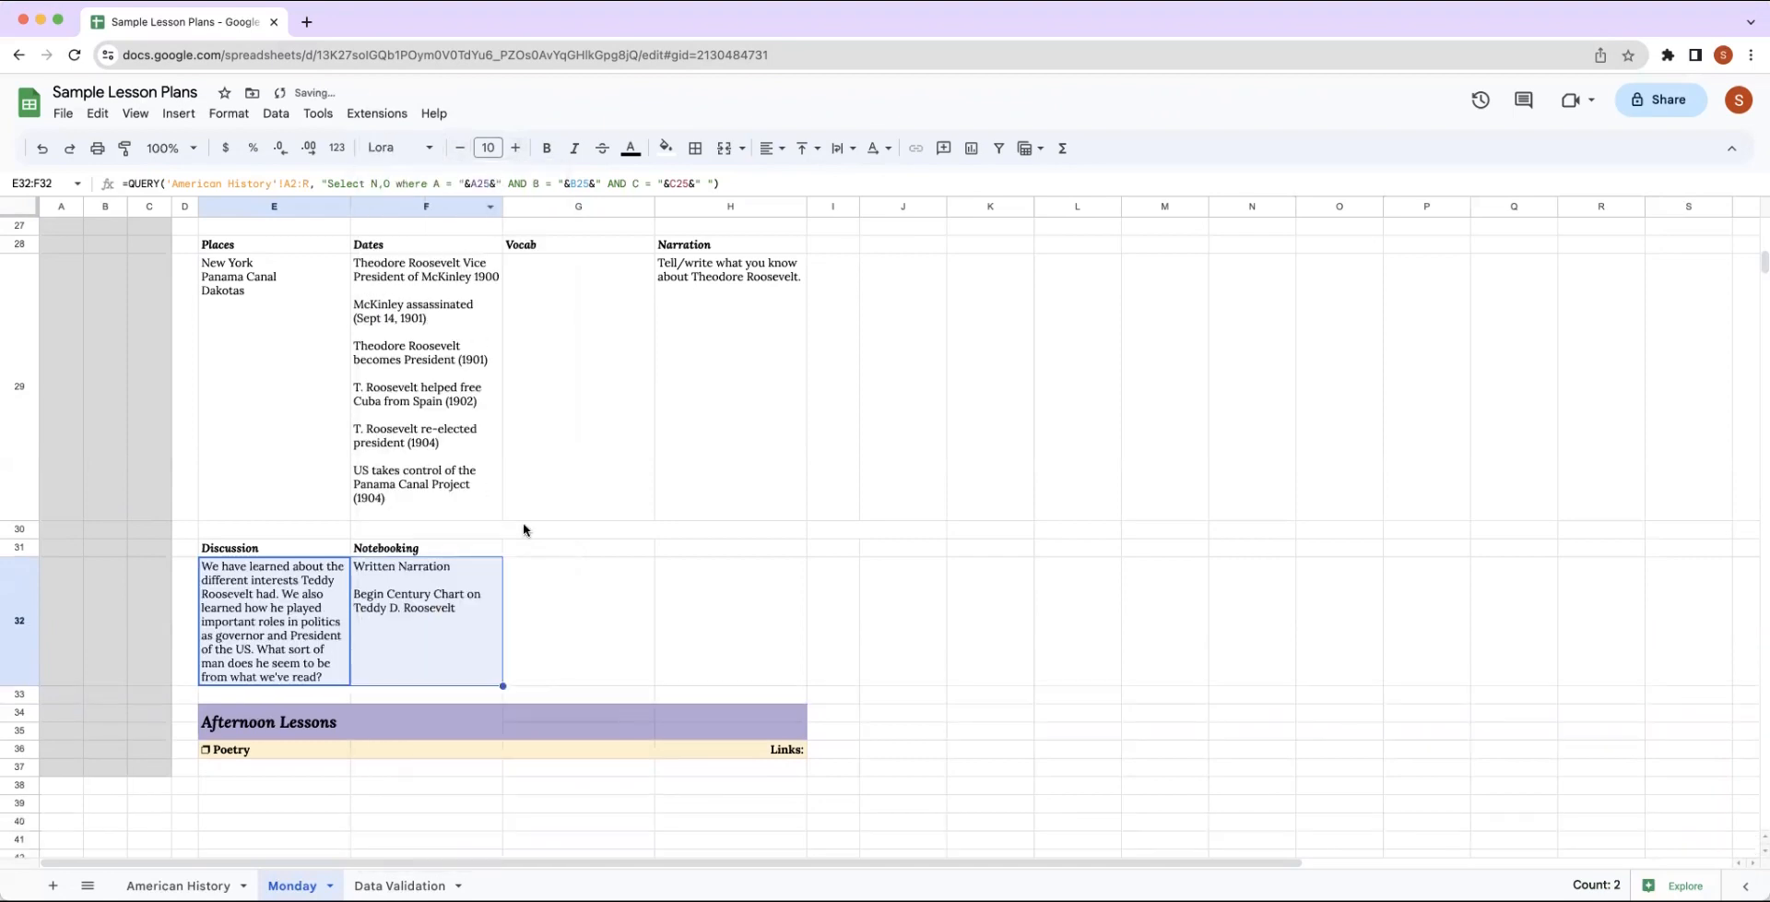
left_click(566, 624)
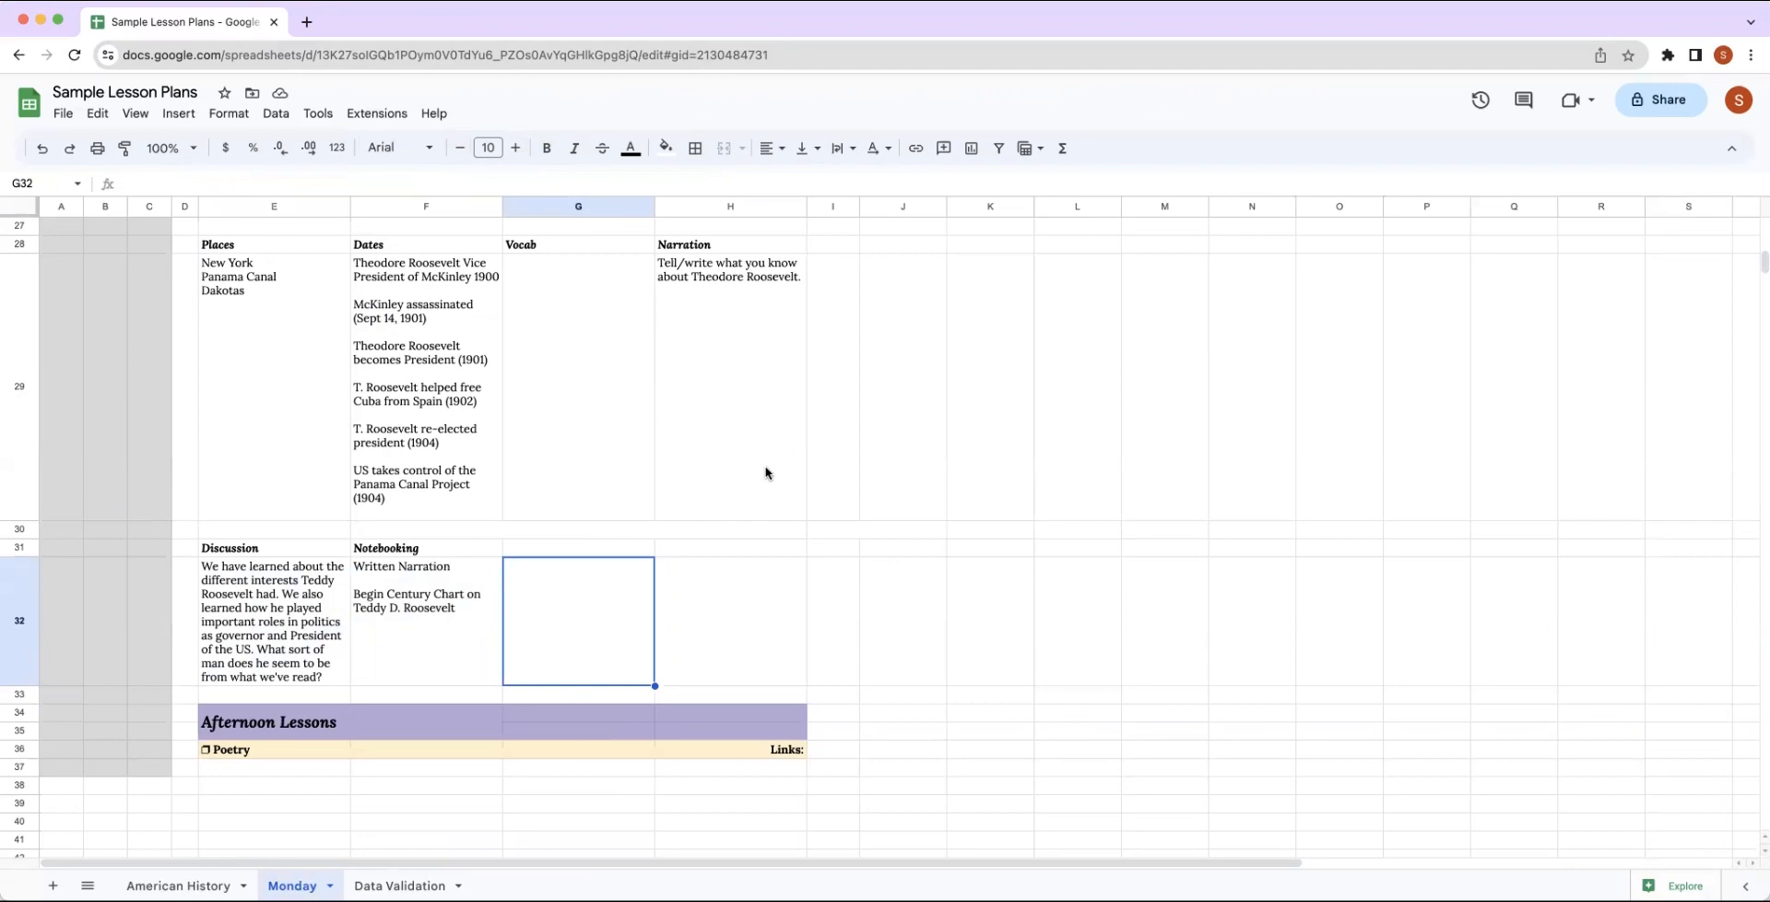
On the American History sheet, delete the numbered list of inventions and its extra blank lines from the Ch 15 introduction in H2.
left_click(197, 885)
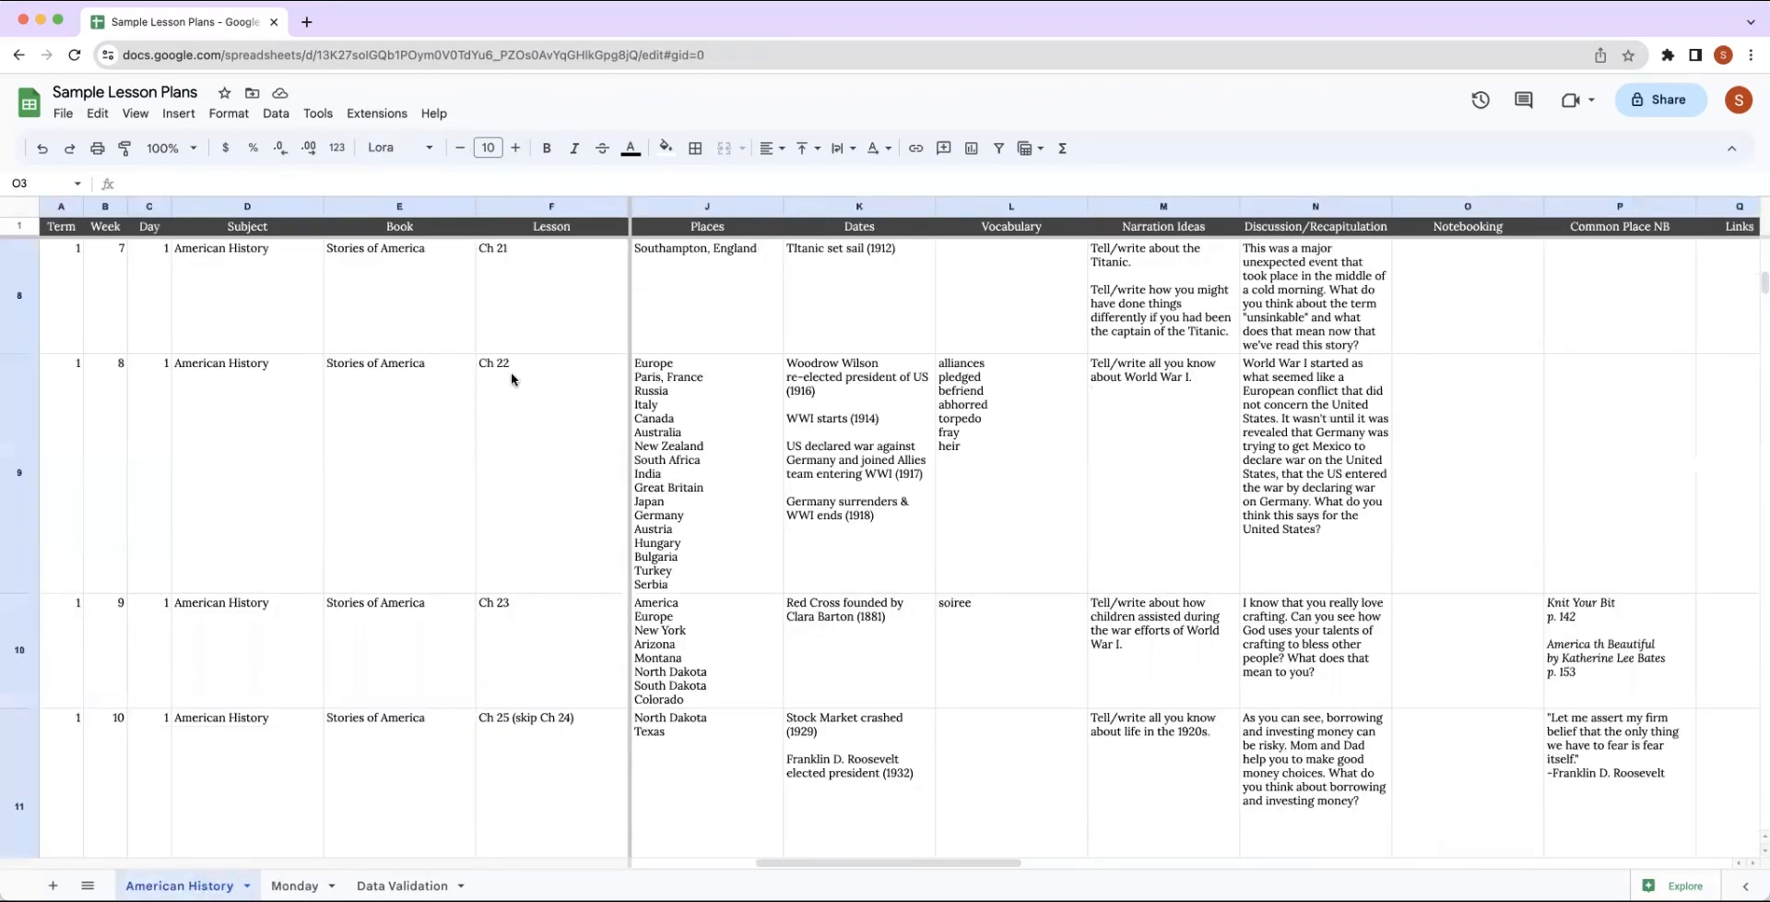
scroll(852, 517, "left", 2)
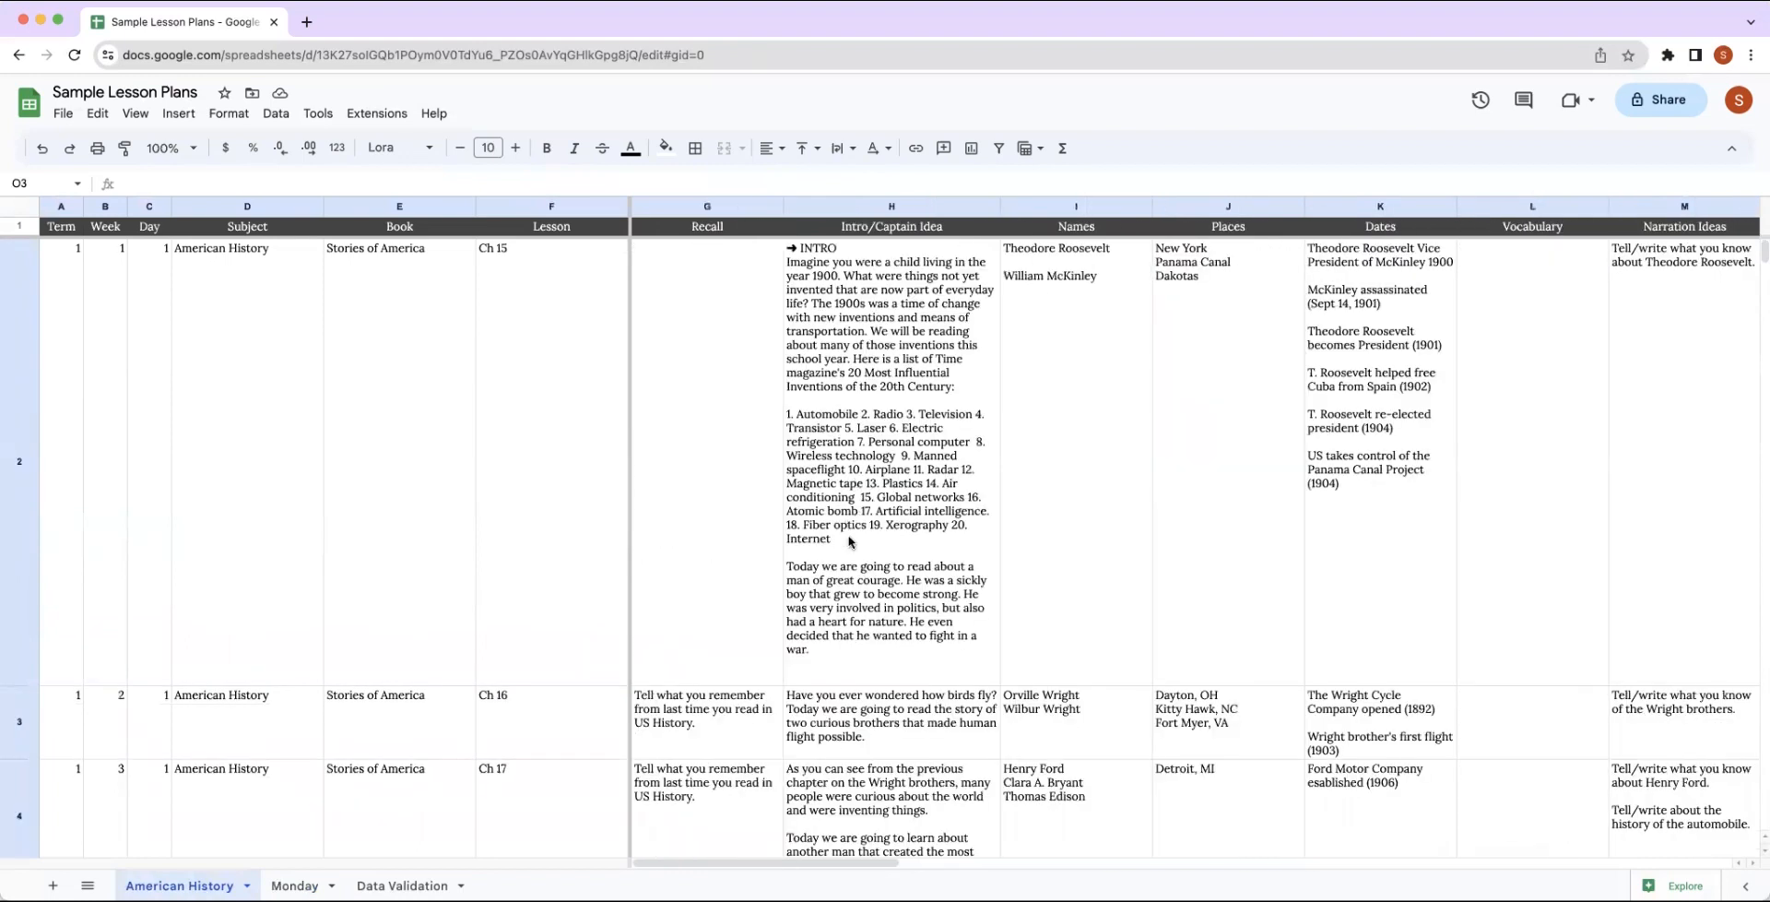
left_click(841, 538)
double_click(841, 537)
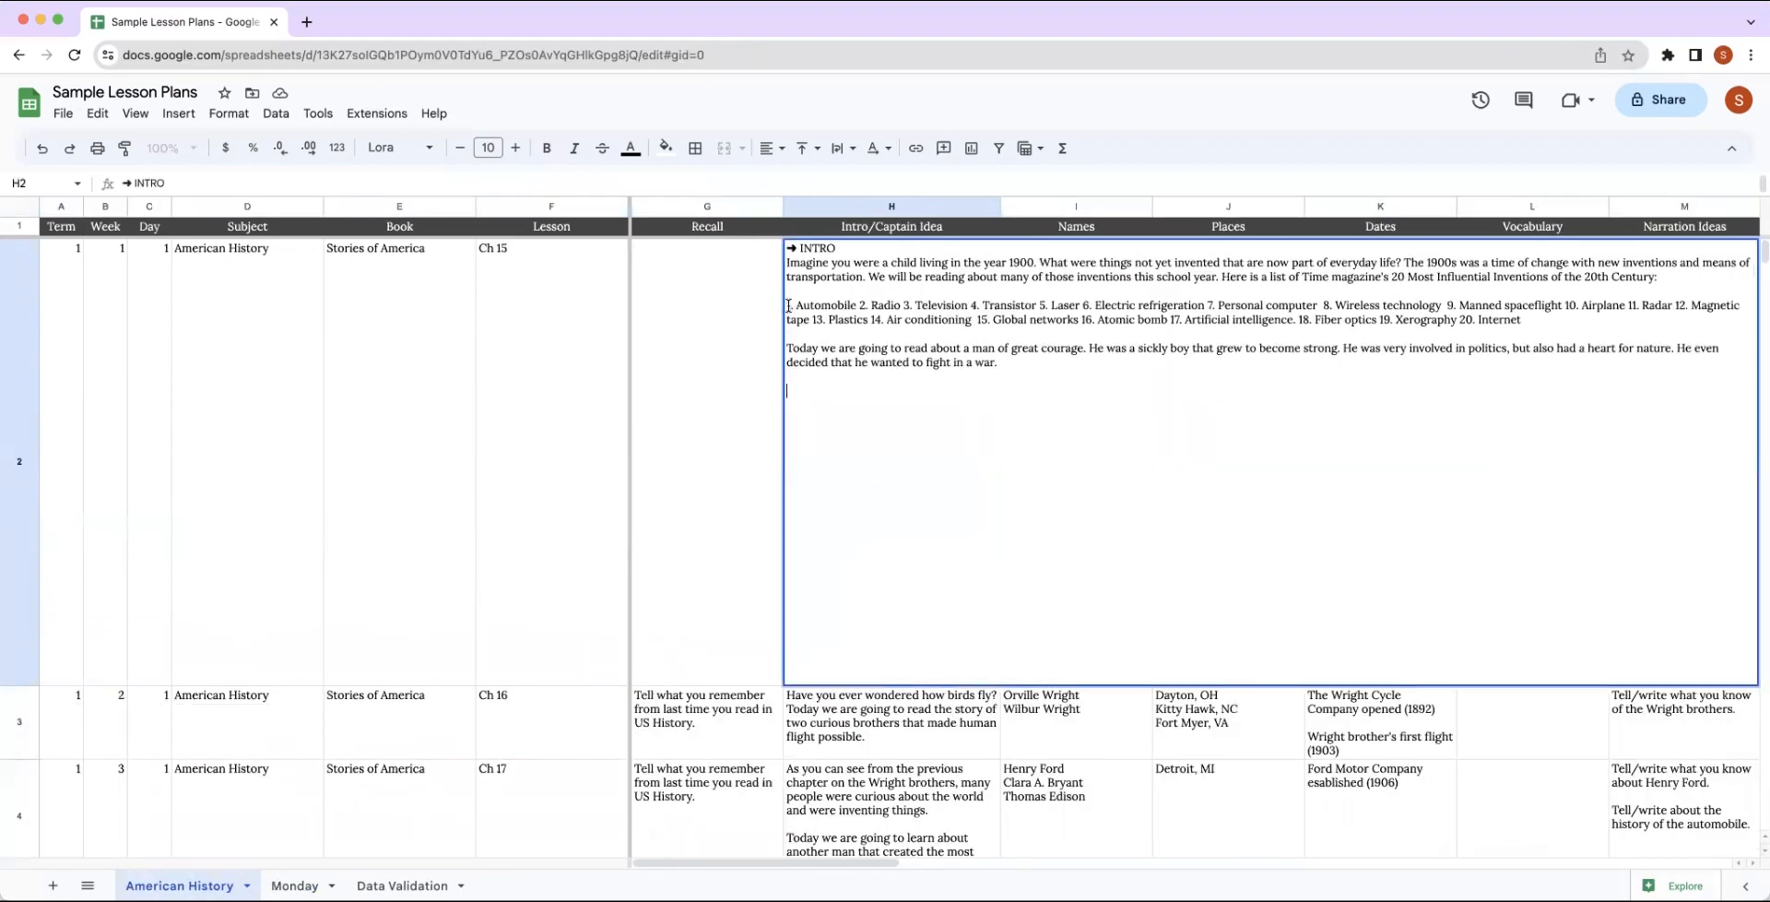
left_click_drag(787, 305, 1535, 323)
key("BackSpace")
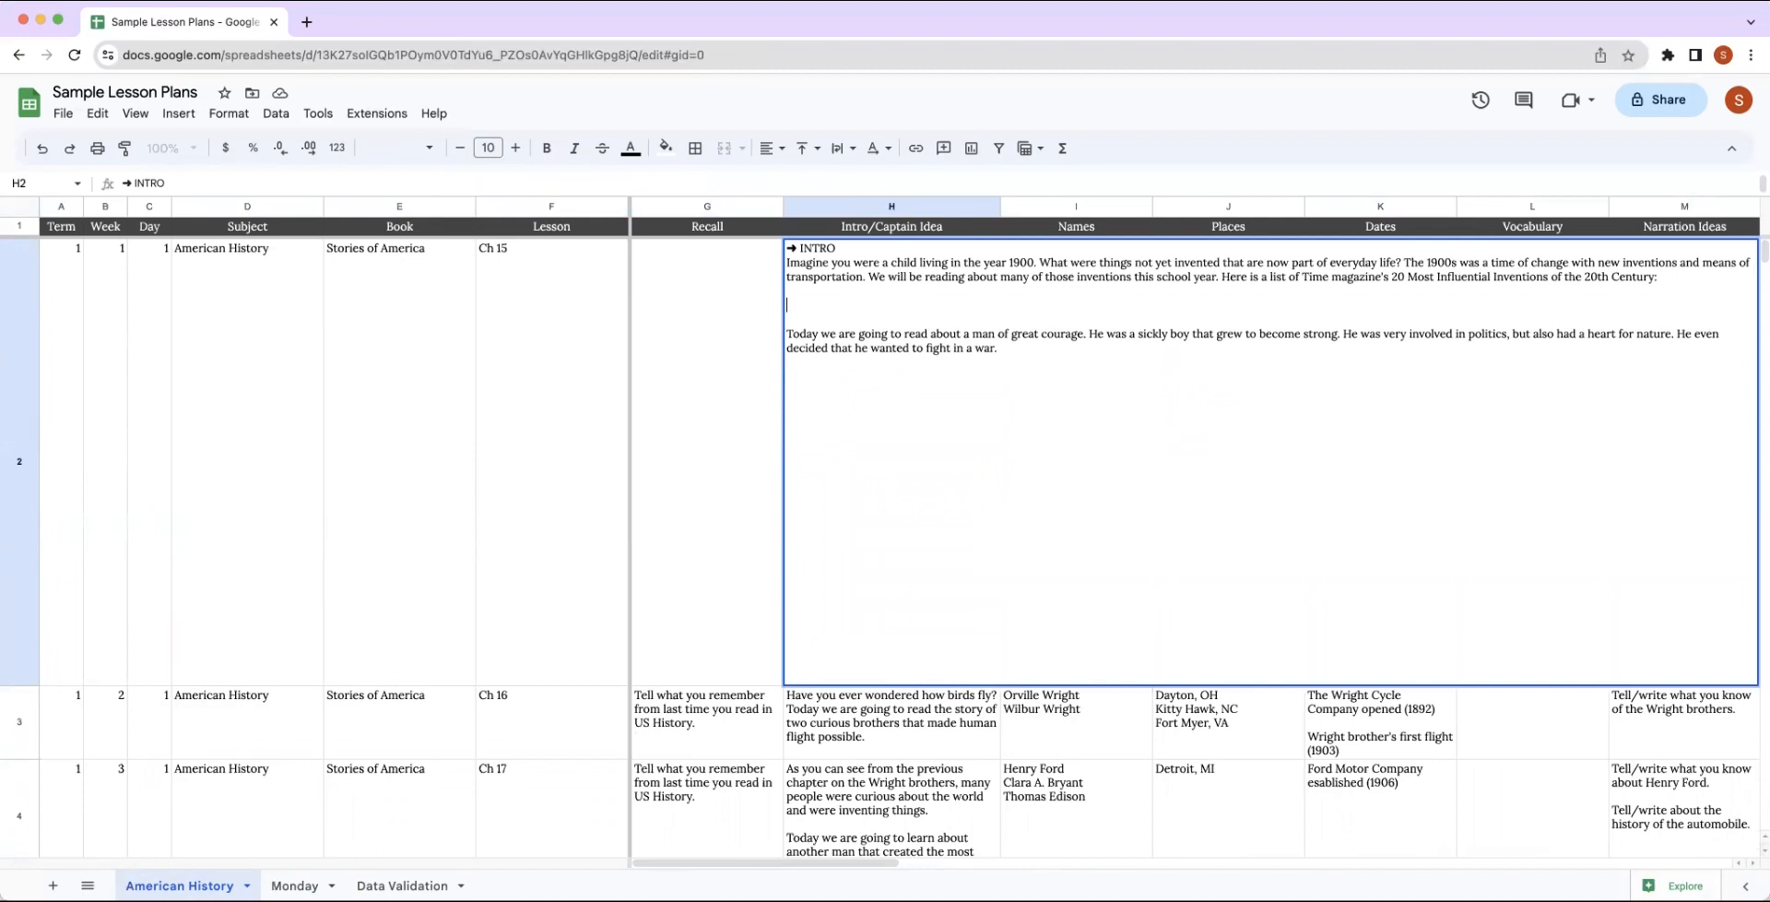
key("BackSpace")
key("BackSpace")
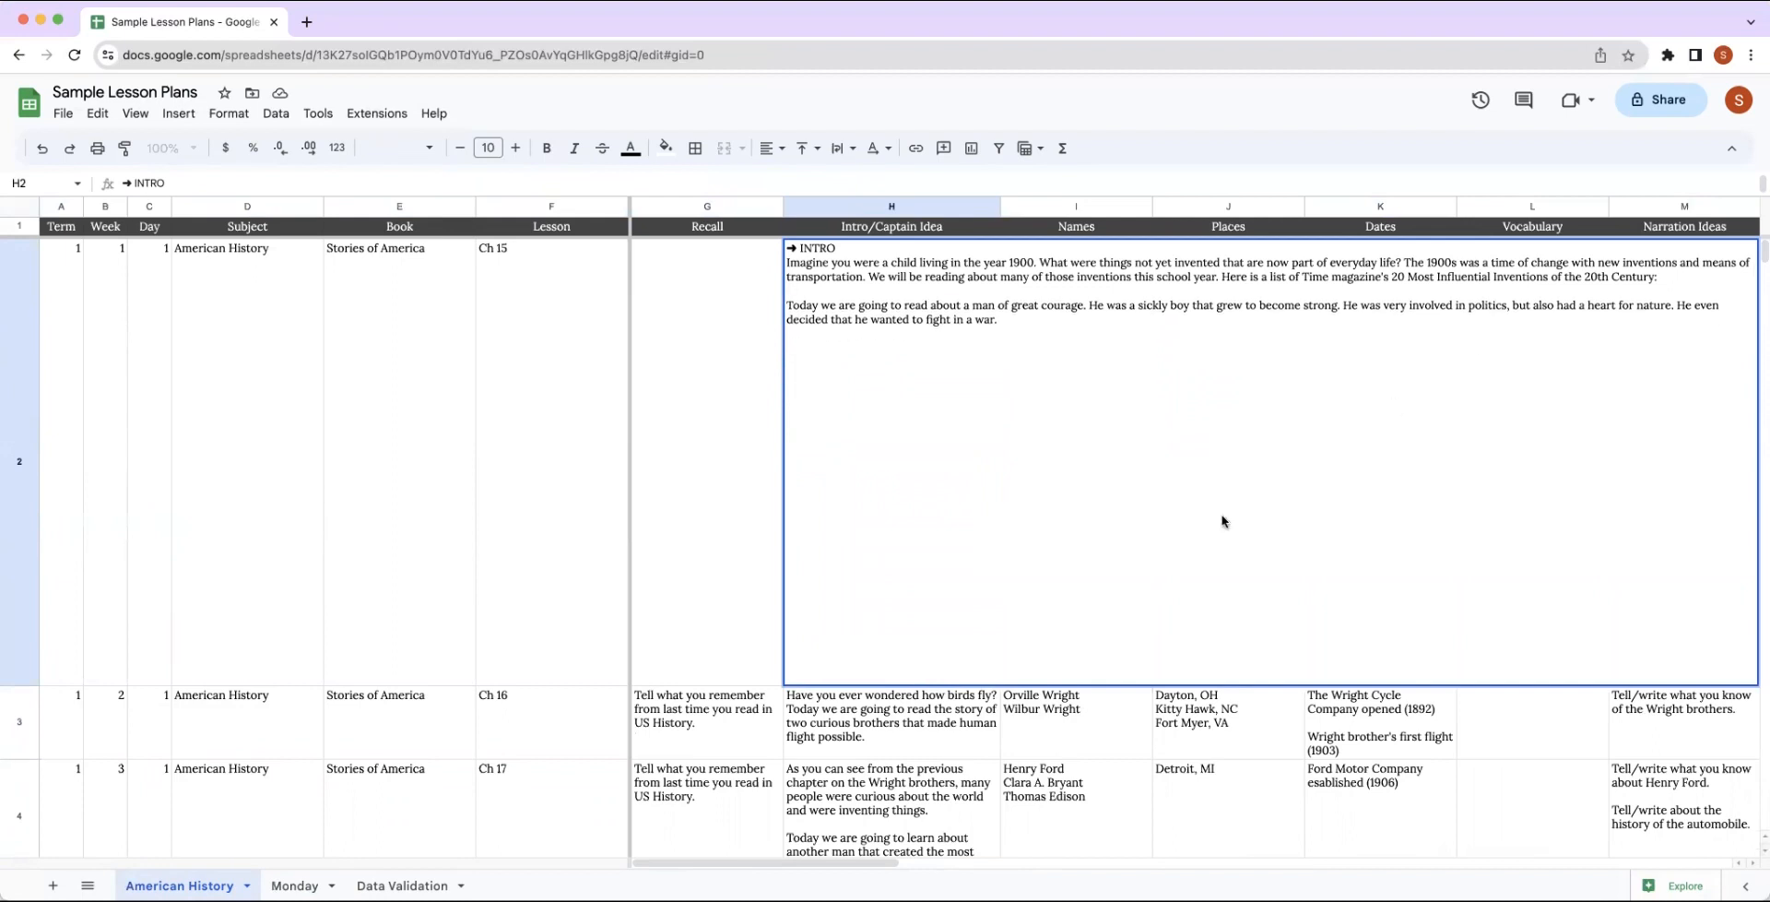
left_click(783, 837)
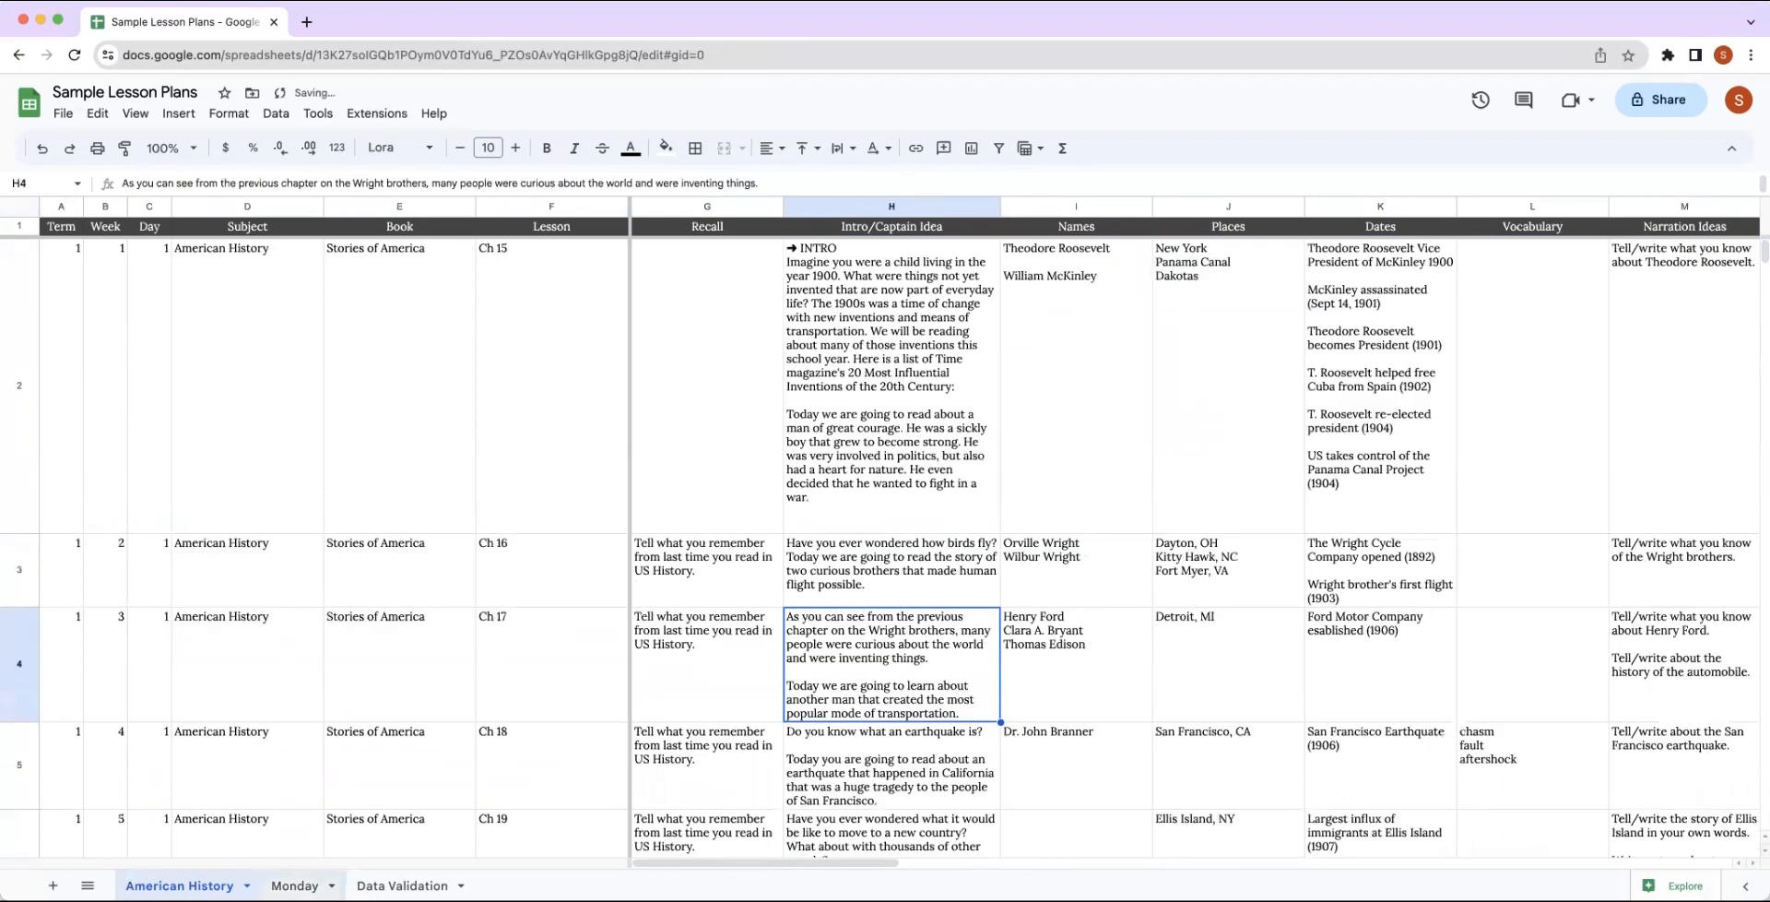
Return to the Monday sheet and check the American History introduction and its Term, Week and Day dropdowns.
left_click(294, 885)
scroll(558, 548, "up", 5)
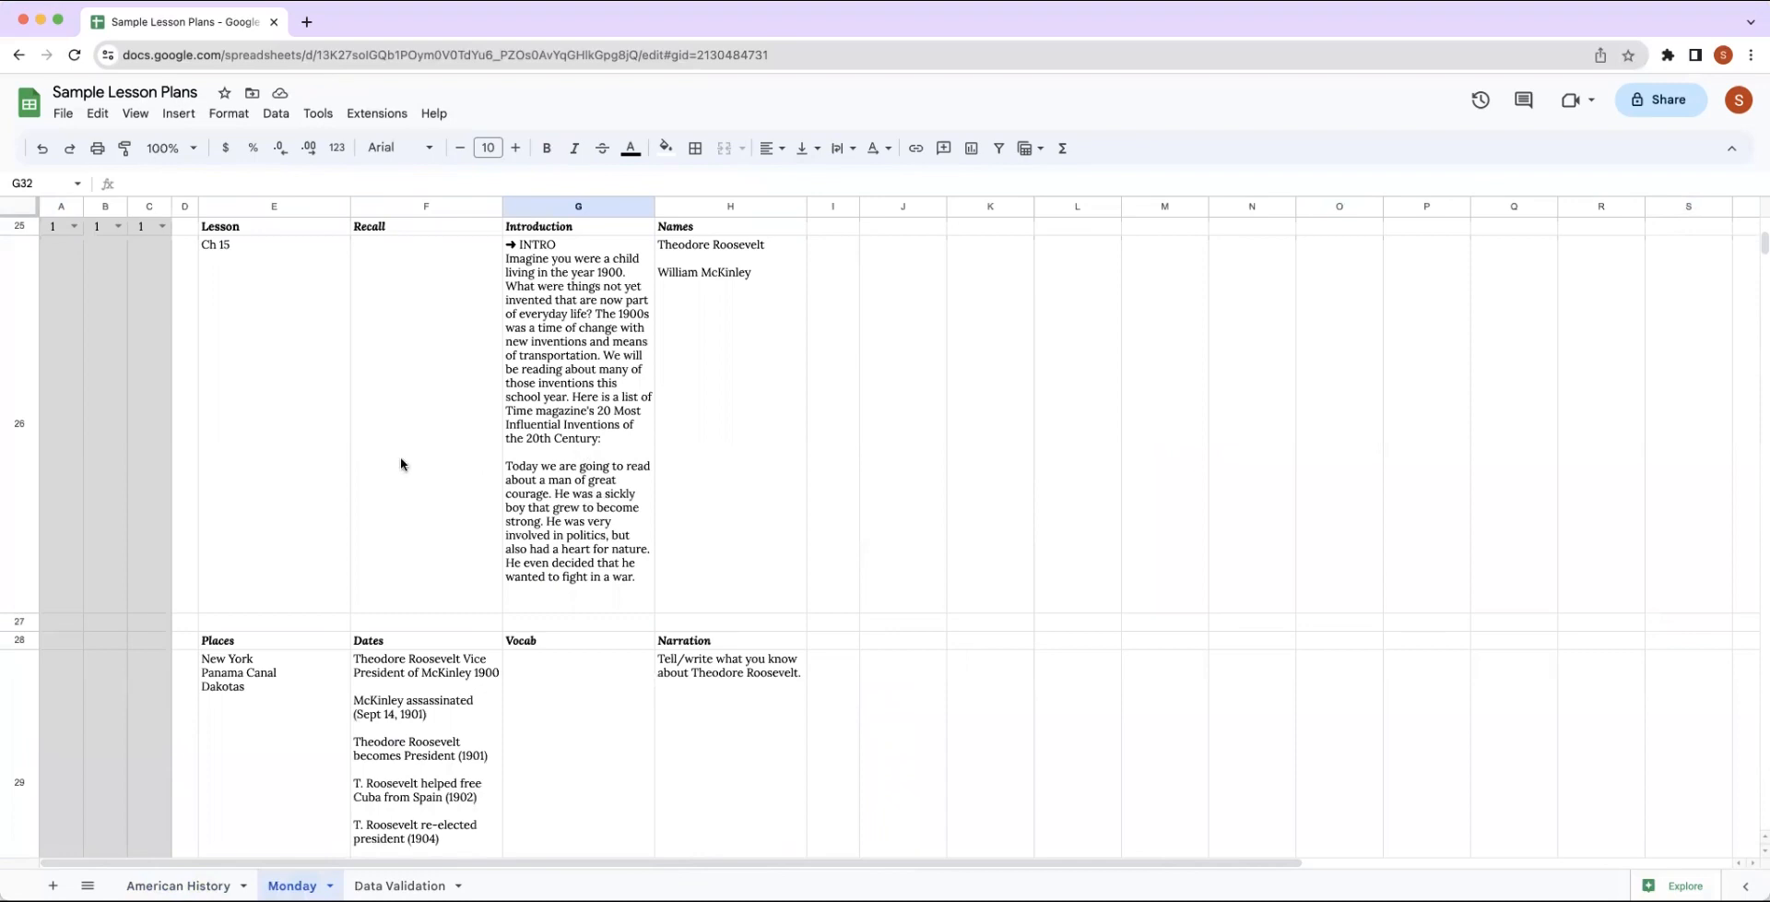
scroll(400, 464, "up", 1)
scroll(400, 463, "up", 5)
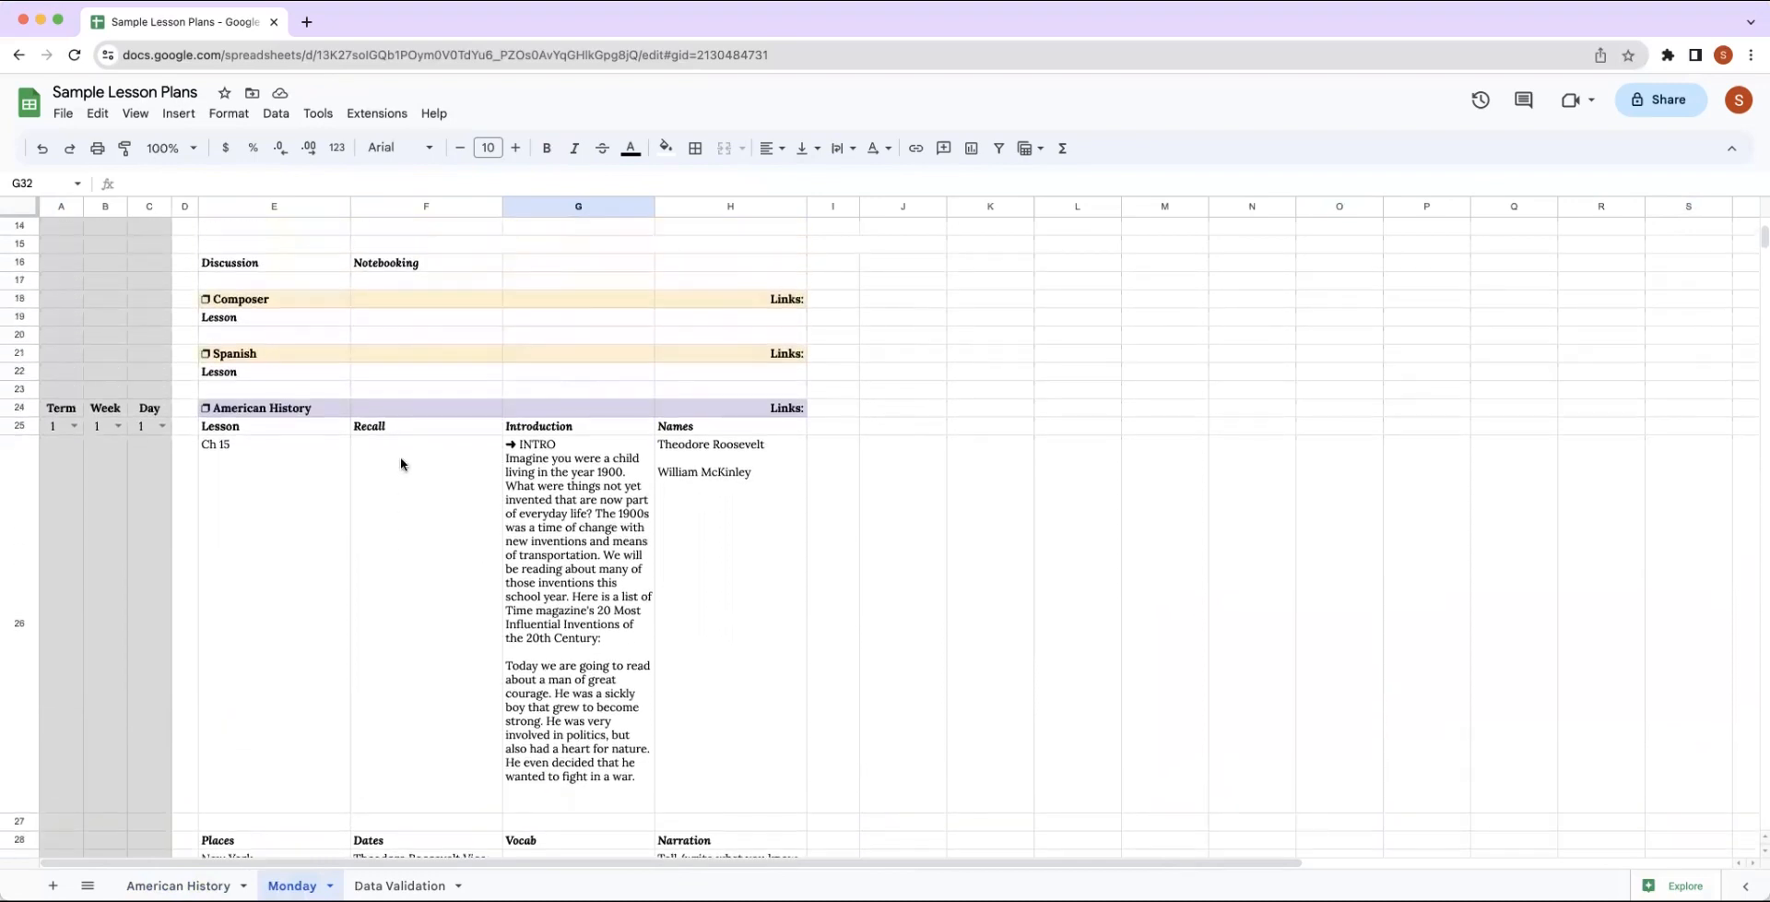
scroll(400, 464, "up", 2)
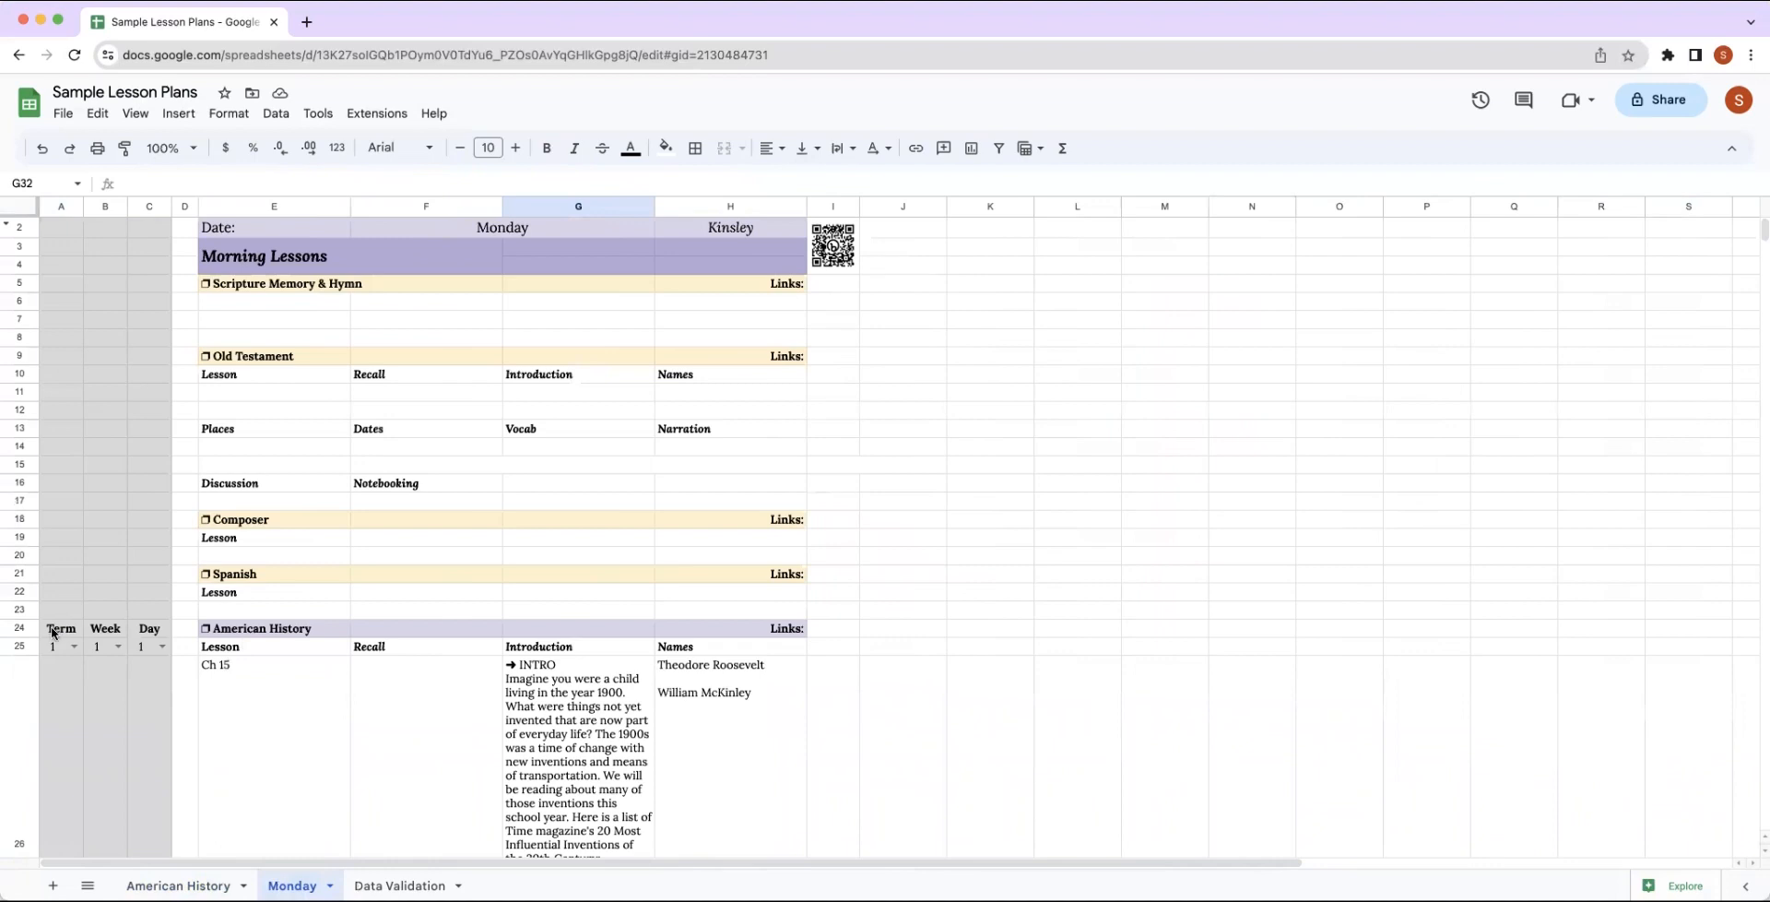
Copy the American History Term, Week and Day block A24:C25 to A5 beside Scripture Memory & Hymn and A9 beside Old Testament.
left_click_drag(53, 631, 154, 648)
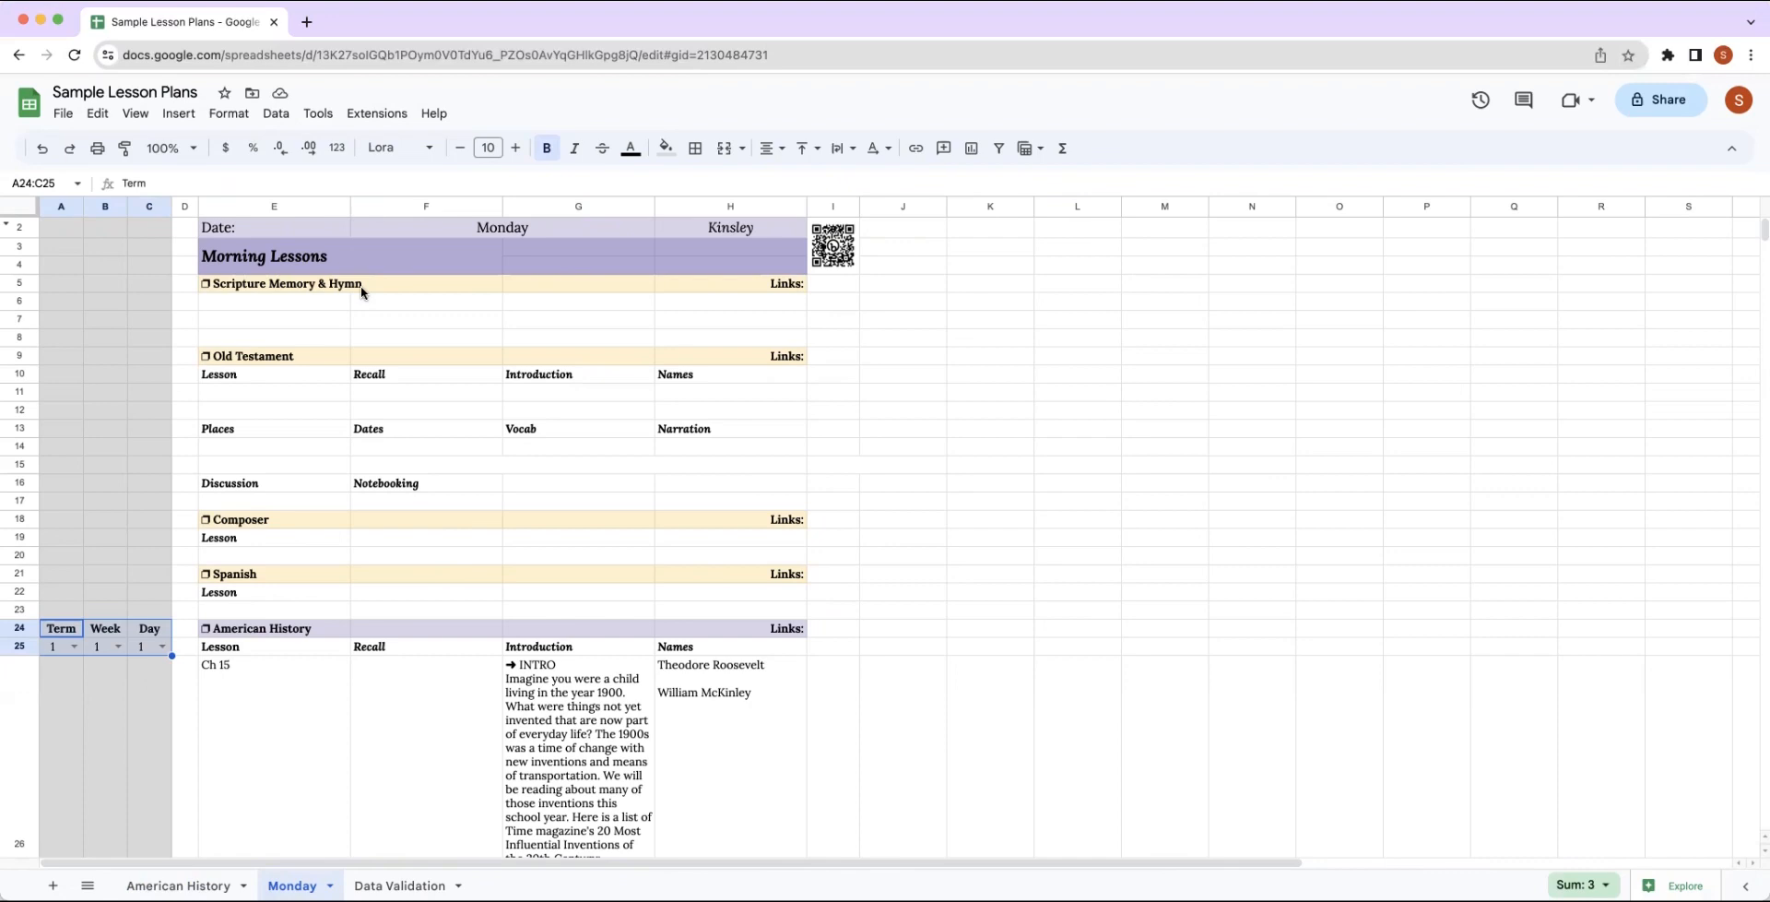
left_click(195, 881)
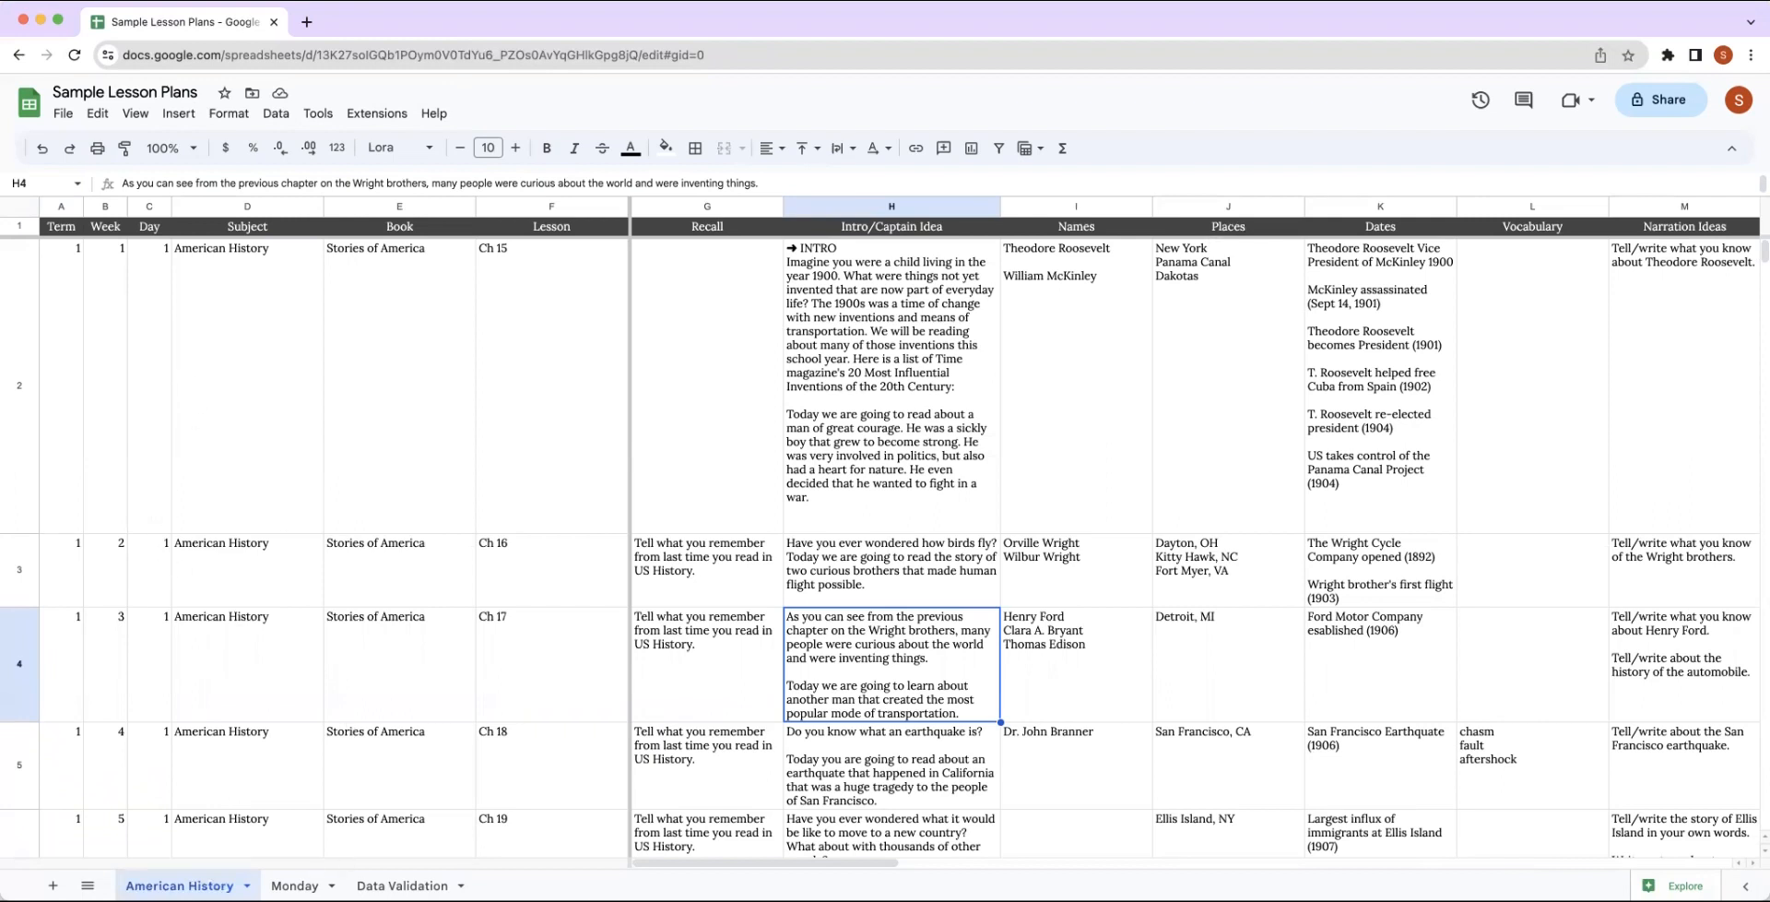
left_click(294, 884)
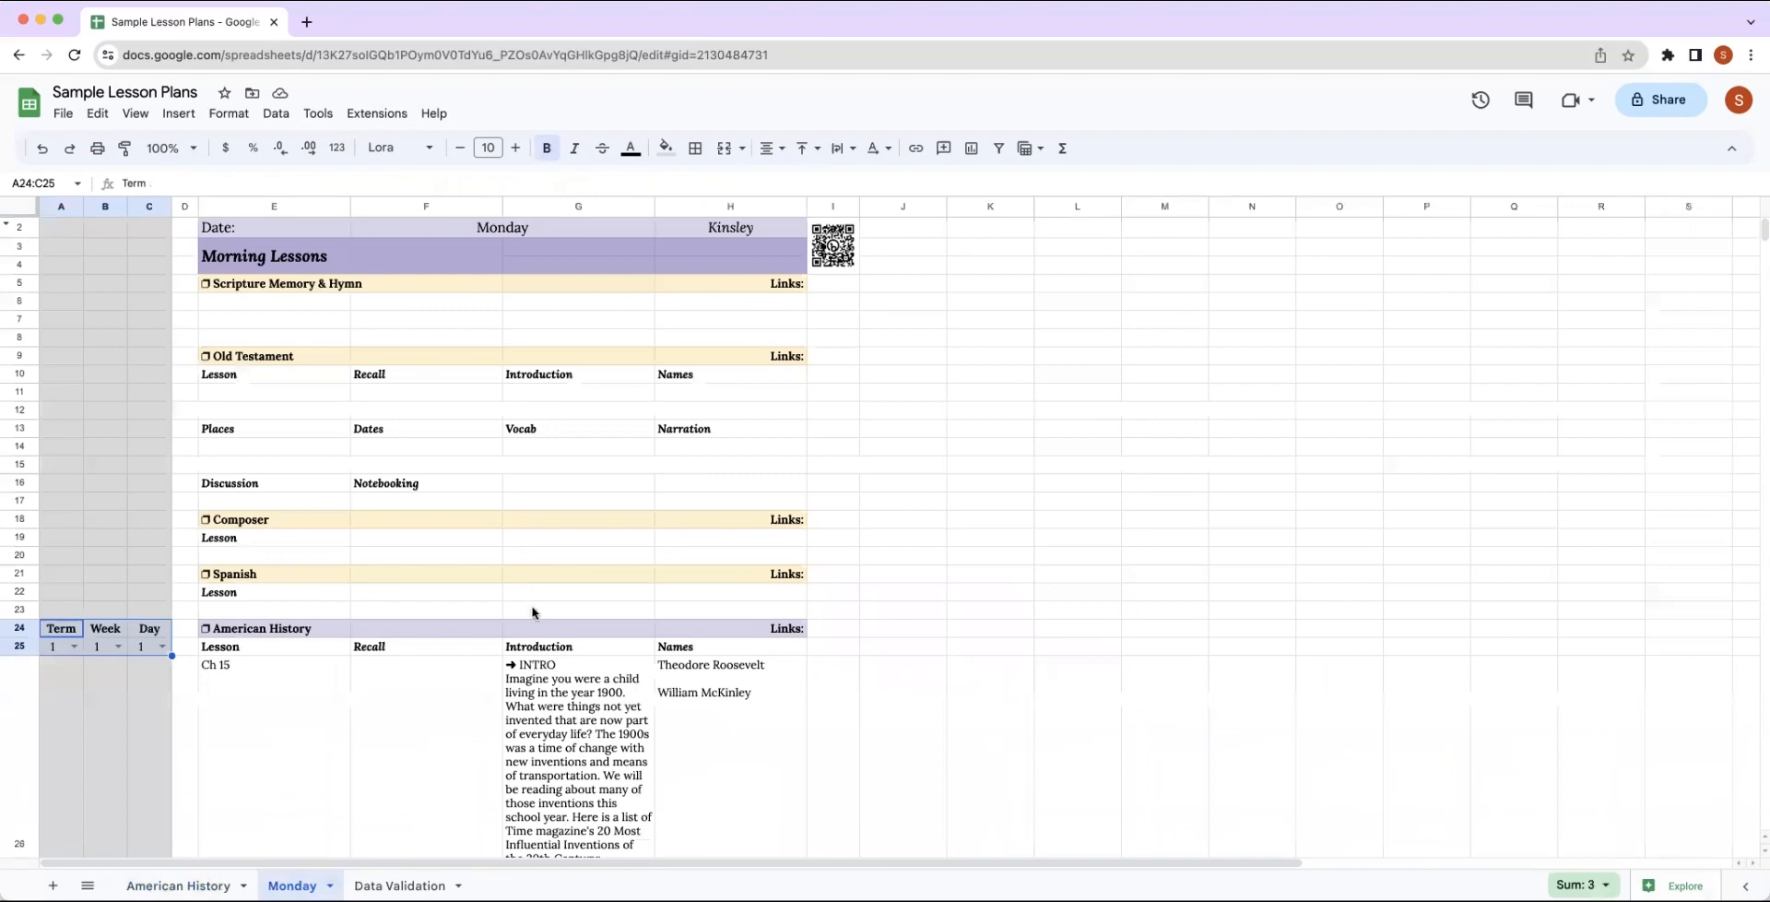
key("super+c")
left_click(53, 286)
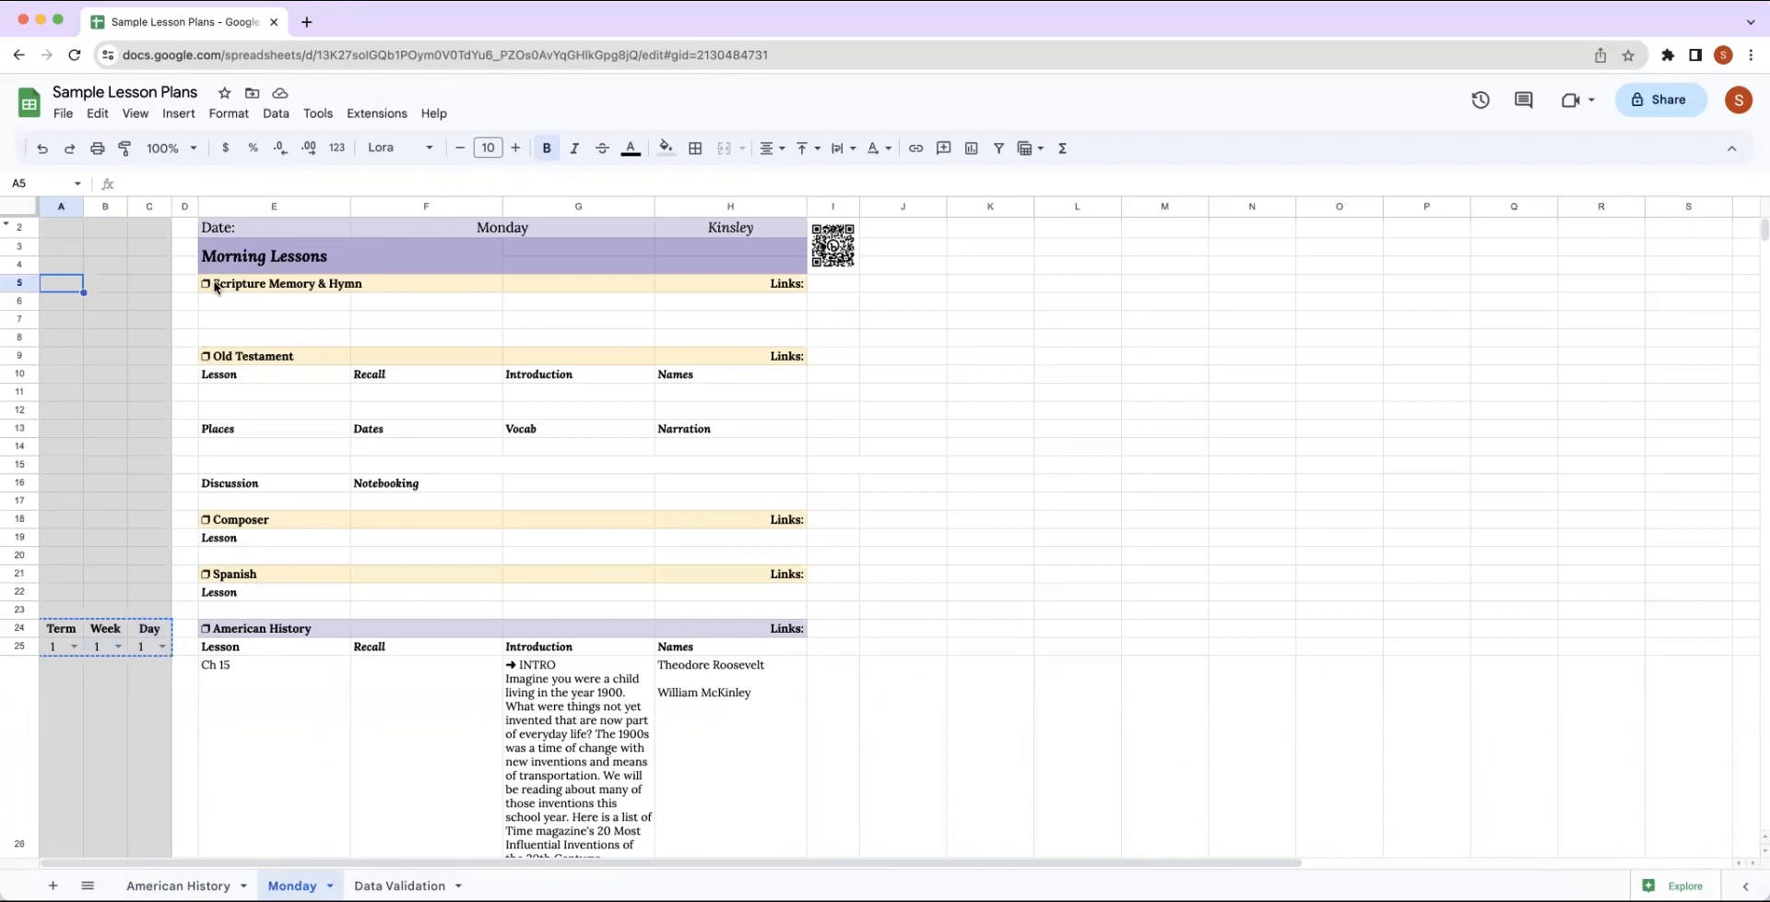
key("ctrl+v")
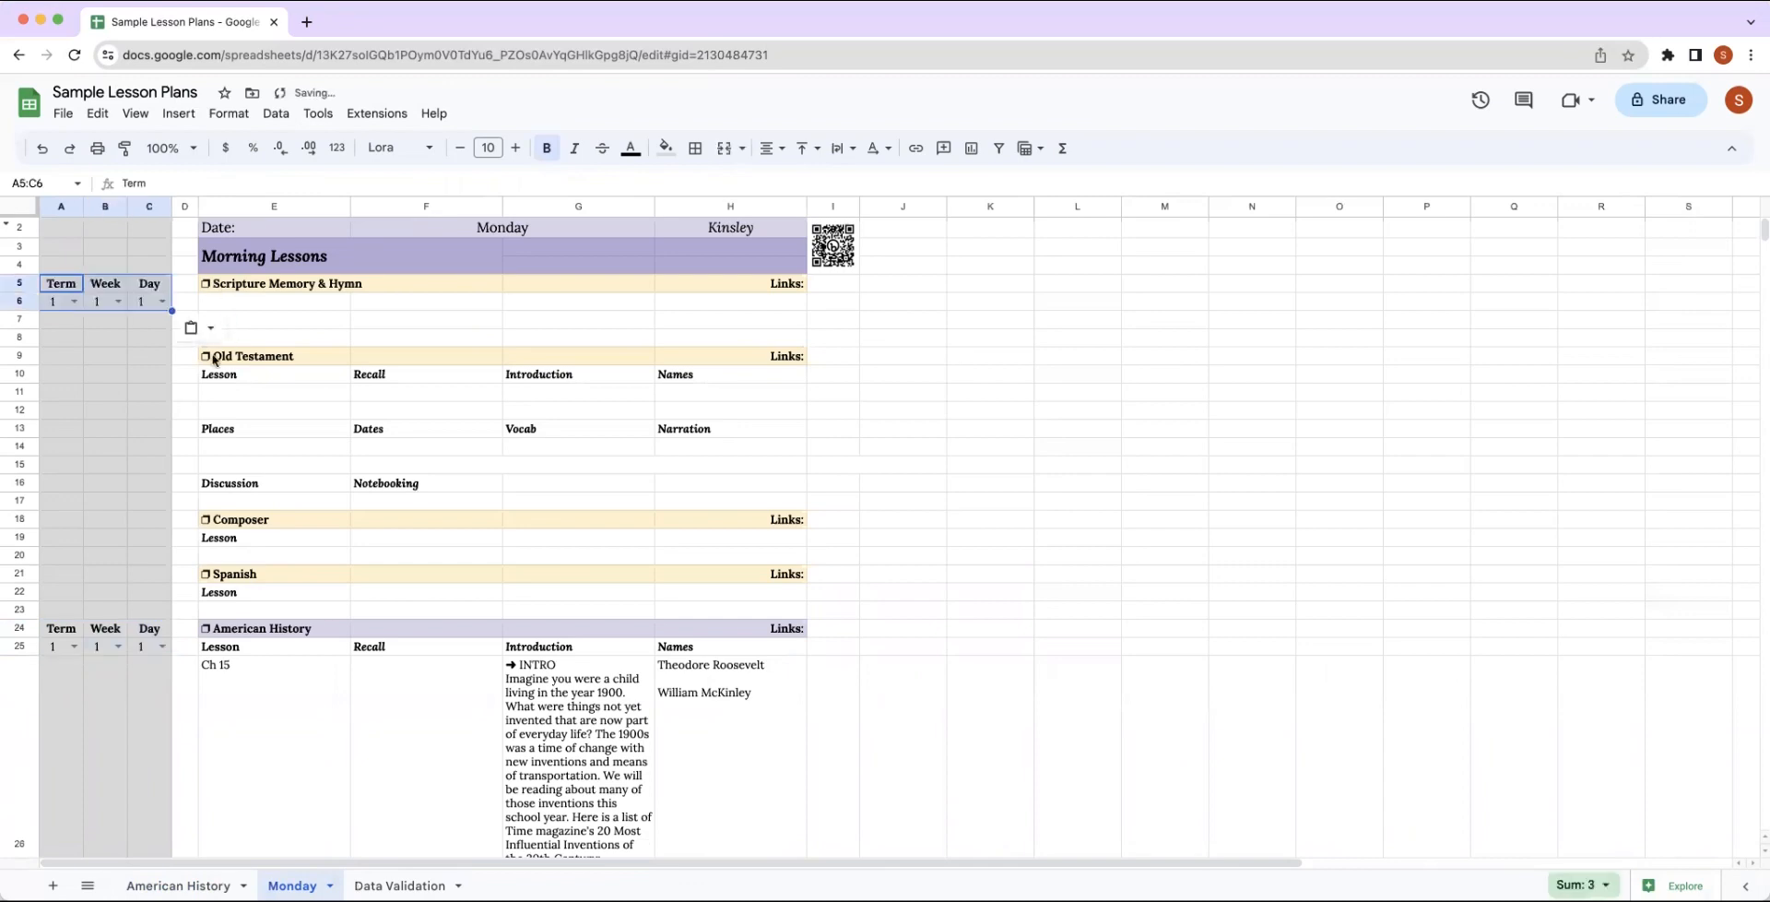
left_click(53, 362)
key("ctrl+v")
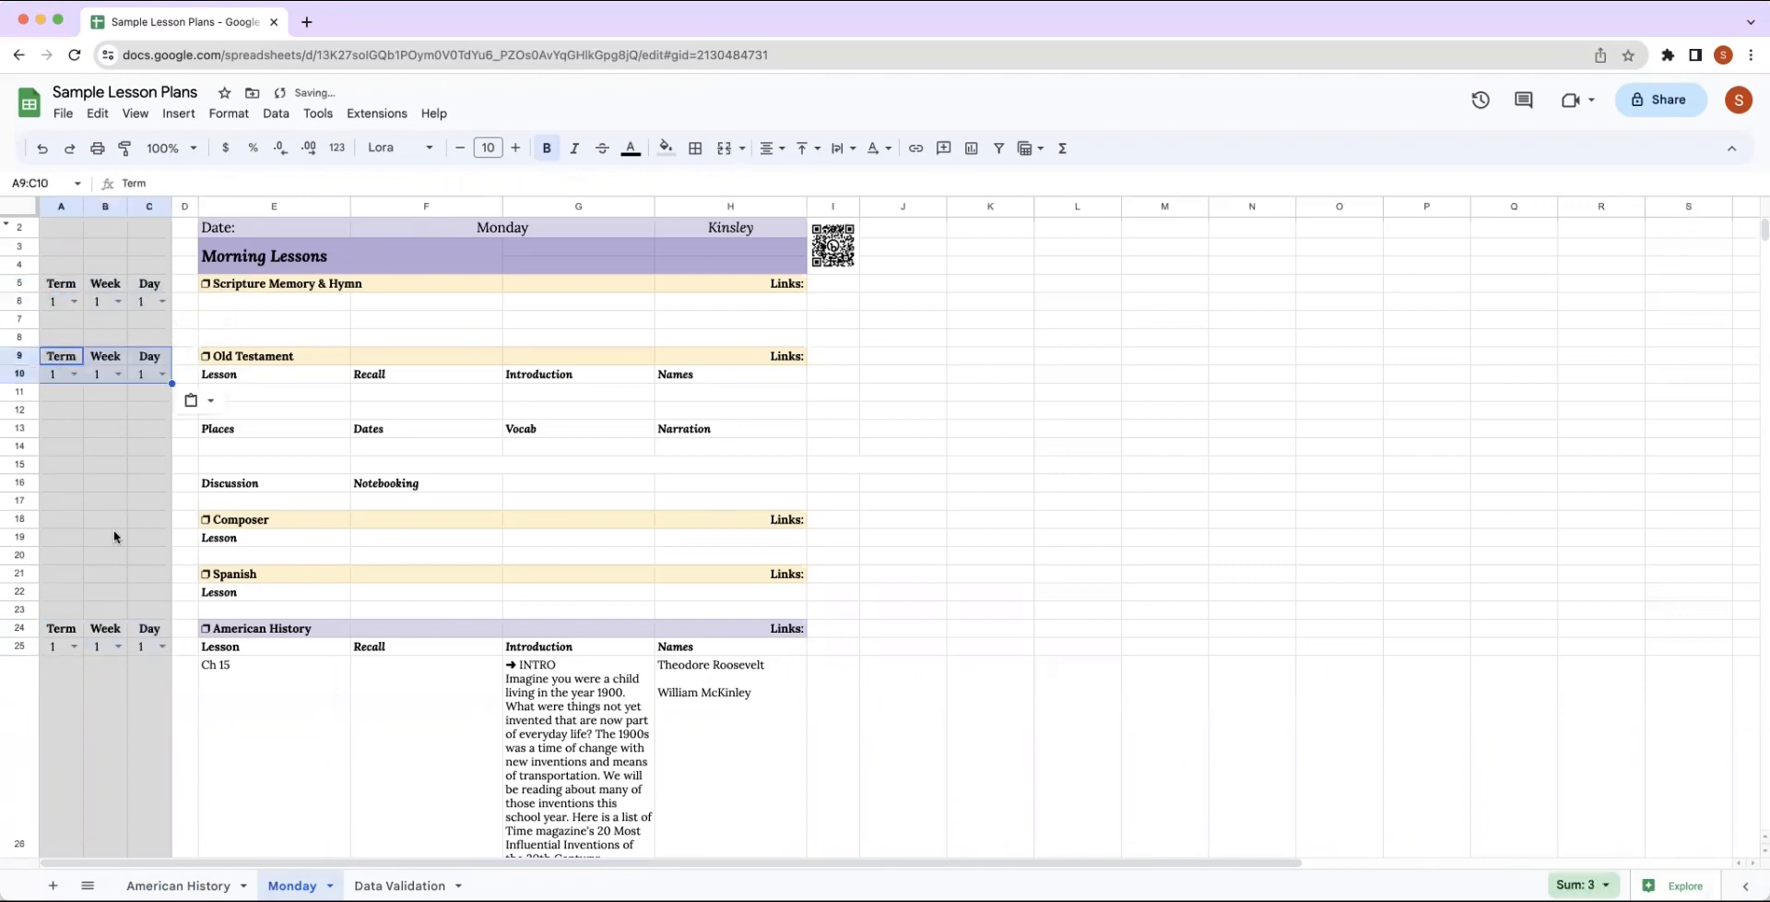
Paste the copied Term, Week and Day block beside Composer at A18, Spanish at A21 and Poetry at A36.
left_click(71, 526)
key("ctrl+v")
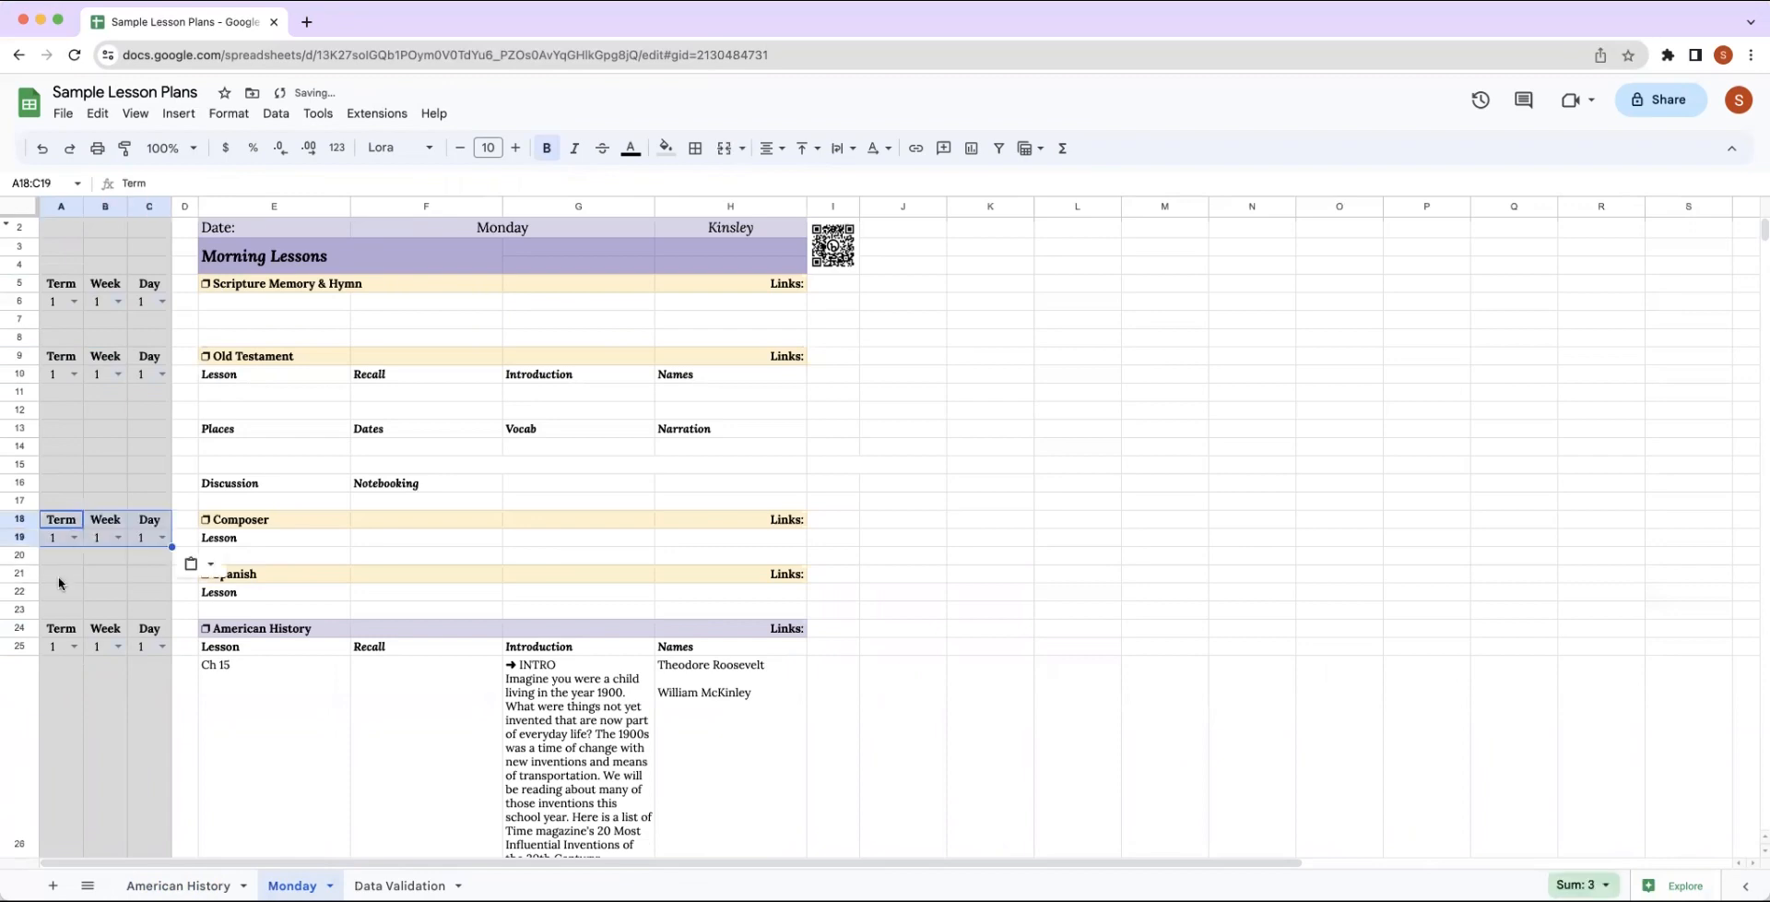
left_click(53, 568)
key("ctrl+v")
scroll(313, 597, "down", 15)
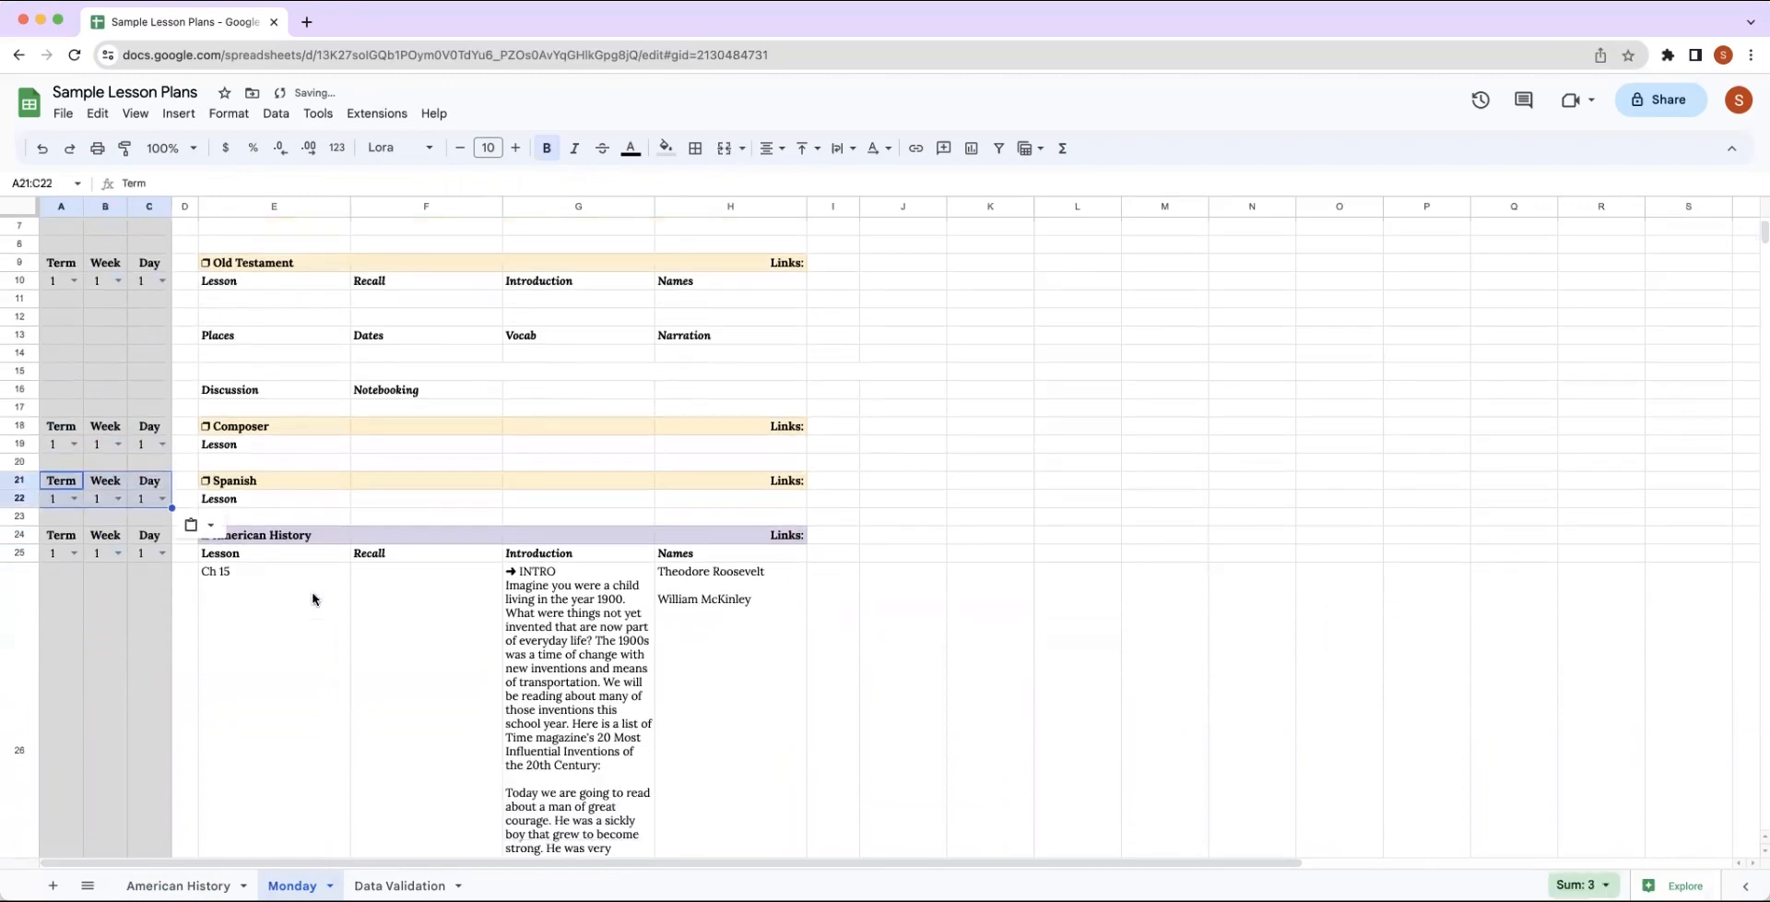
scroll(314, 597, "down", 4)
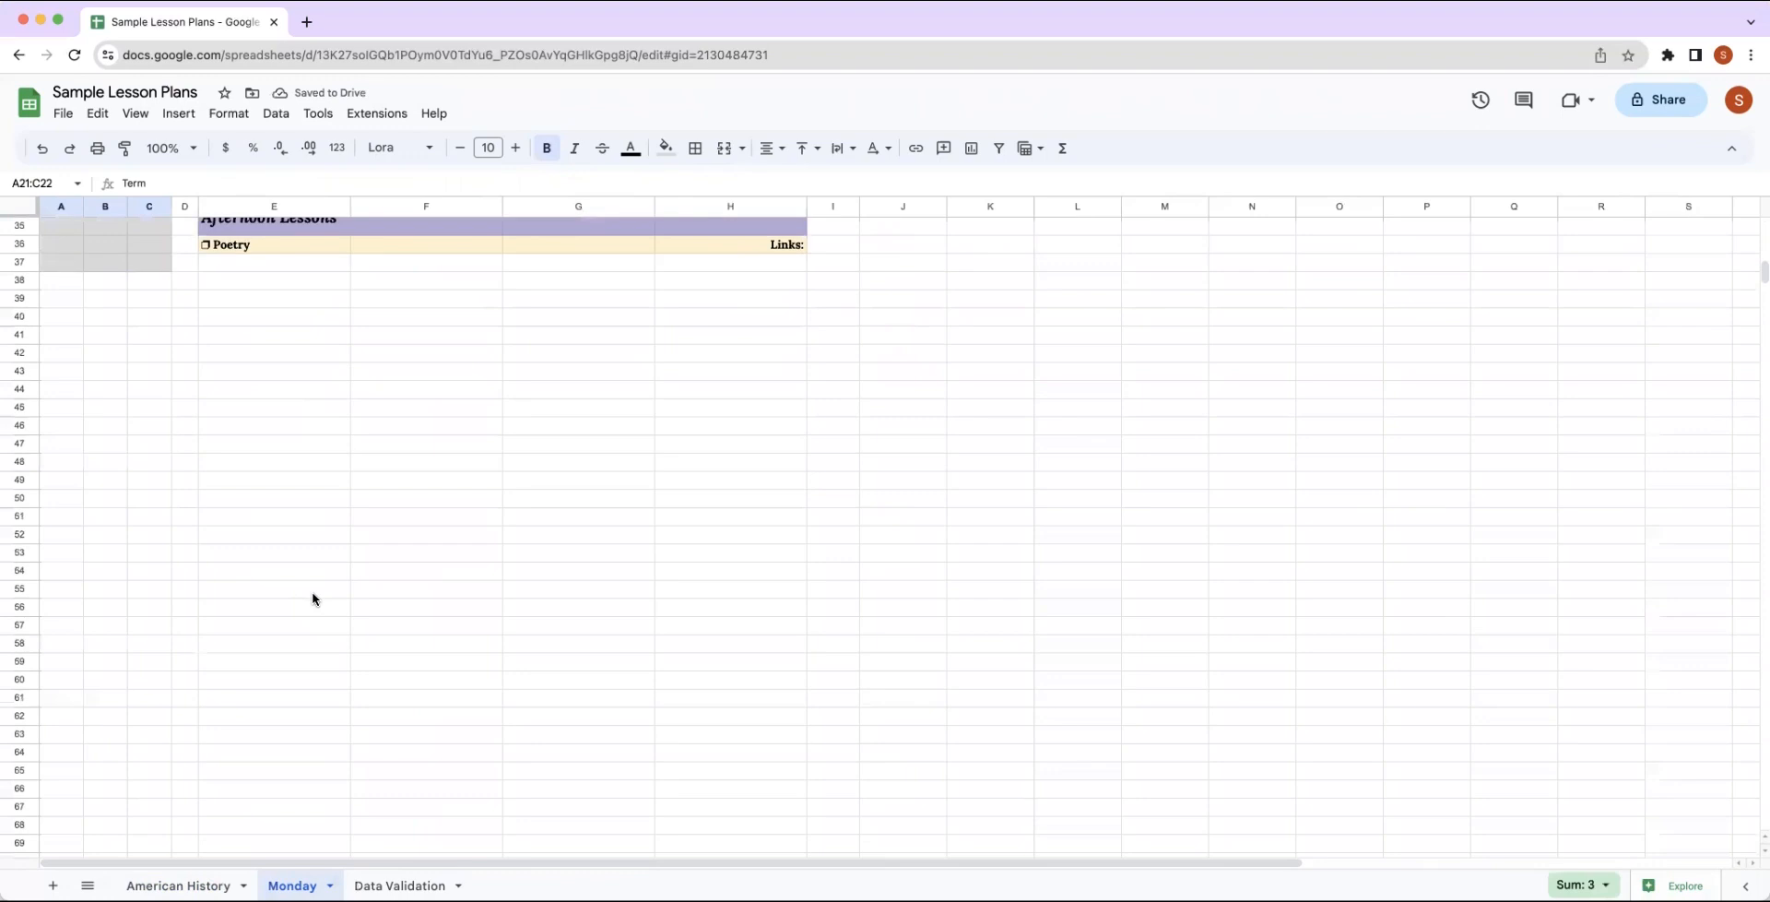
scroll(314, 597, "up", 2)
left_click(63, 429)
key("ctrl+v")
Look over the Monday sheet's subject sections and the Term, Week and Day dropdowns beside them.
scroll(376, 459, "up", 5)
scroll(376, 459, "down", 2)
scroll(376, 459, "up", 3)
scroll(376, 460, "up", 2)
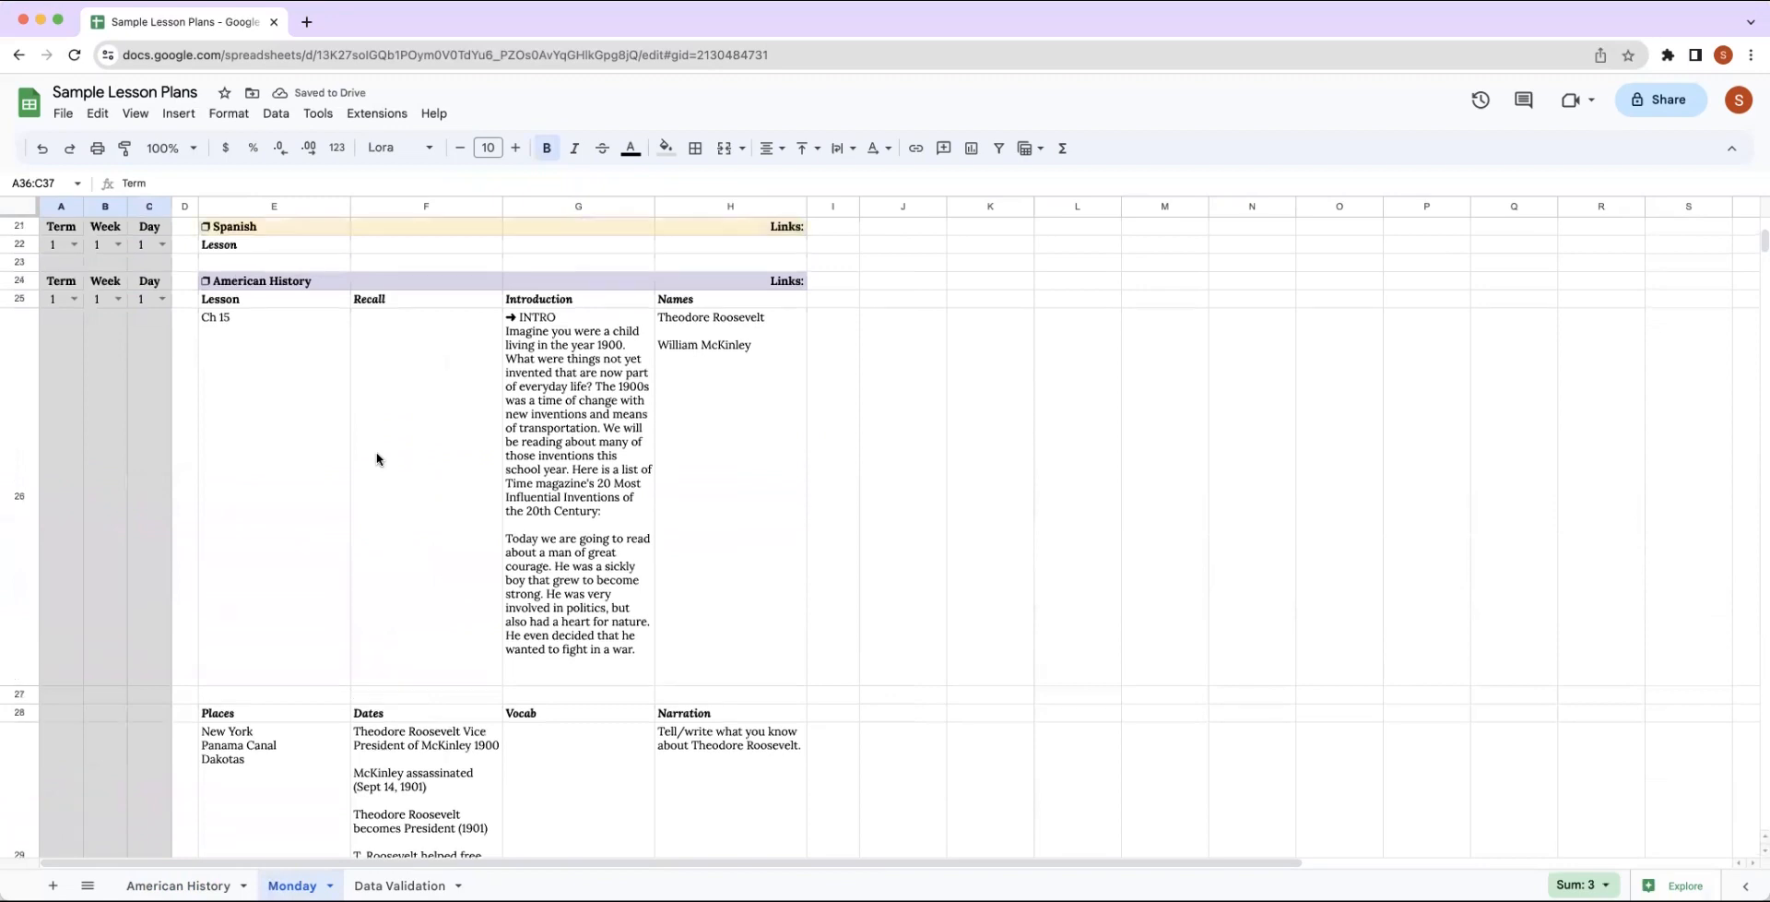
scroll(377, 459, "up", 5)
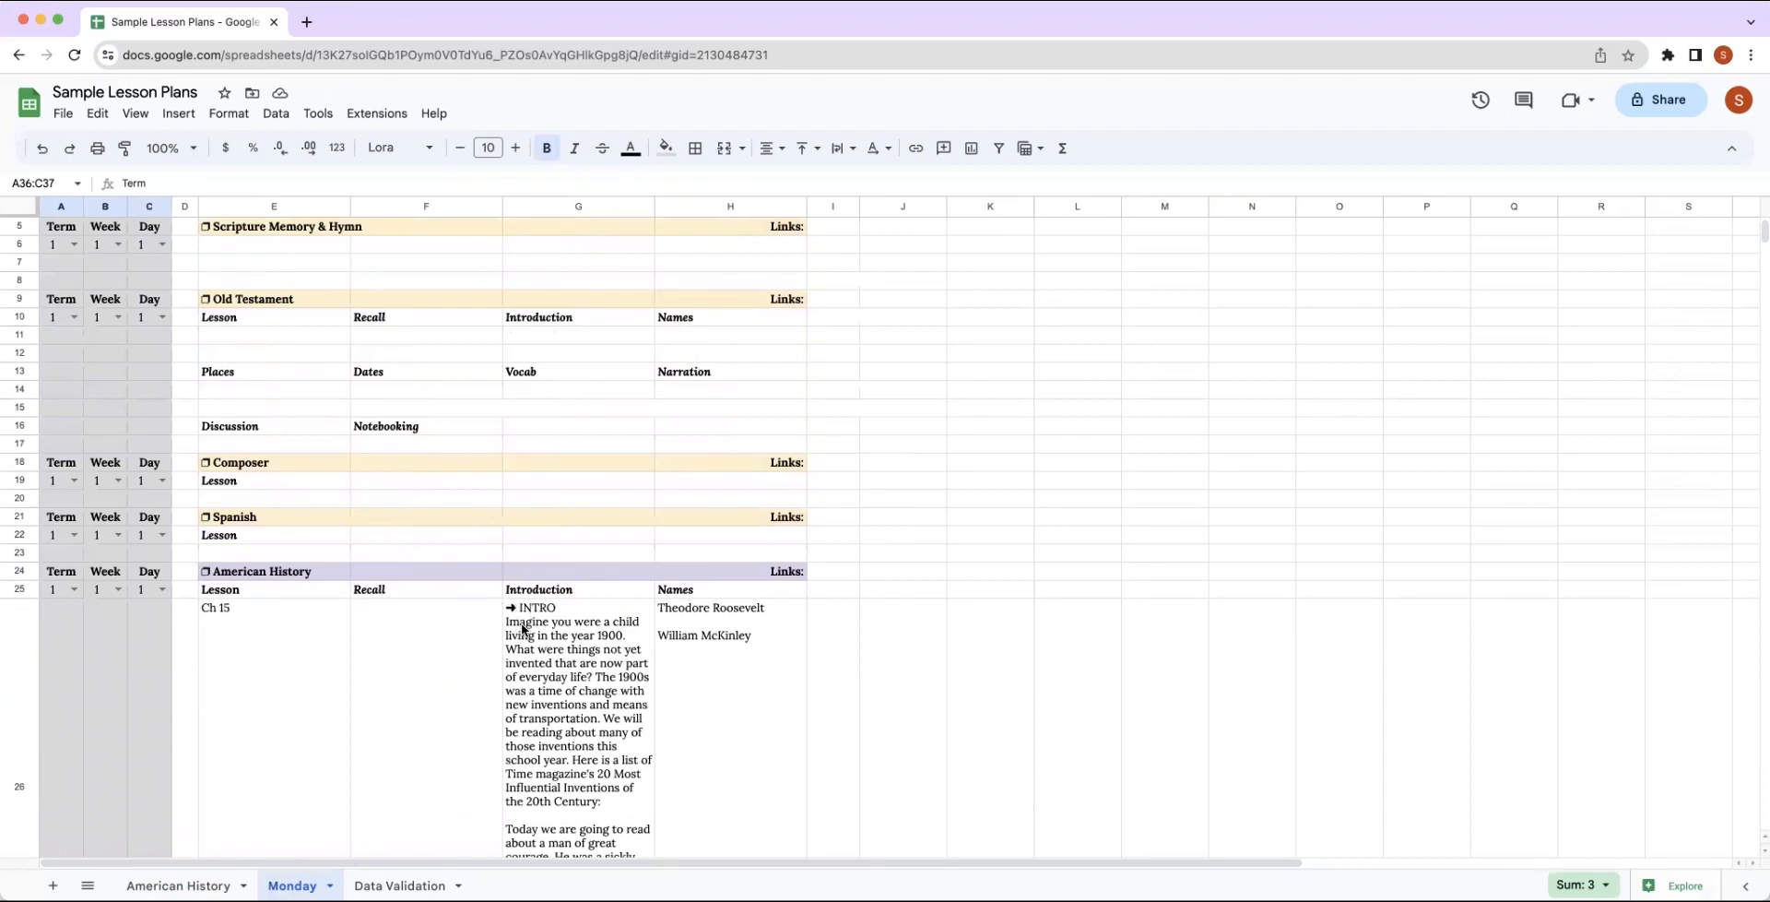
scroll(521, 634, "up", 1)
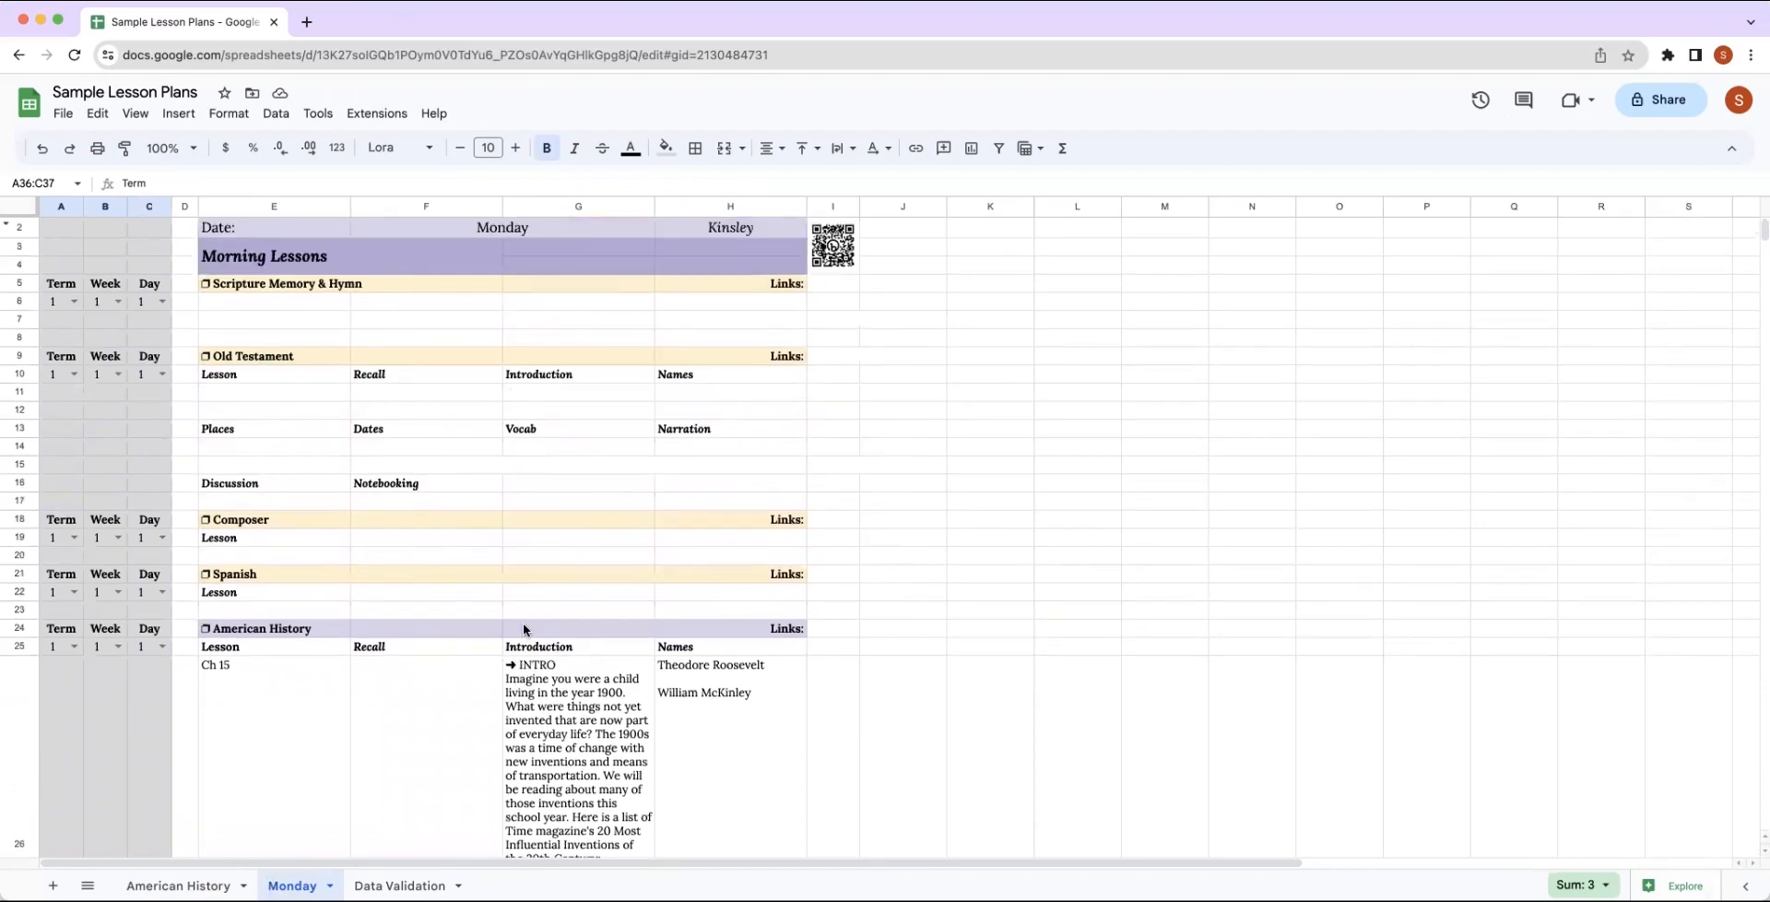
scroll(523, 622, "down", 2)
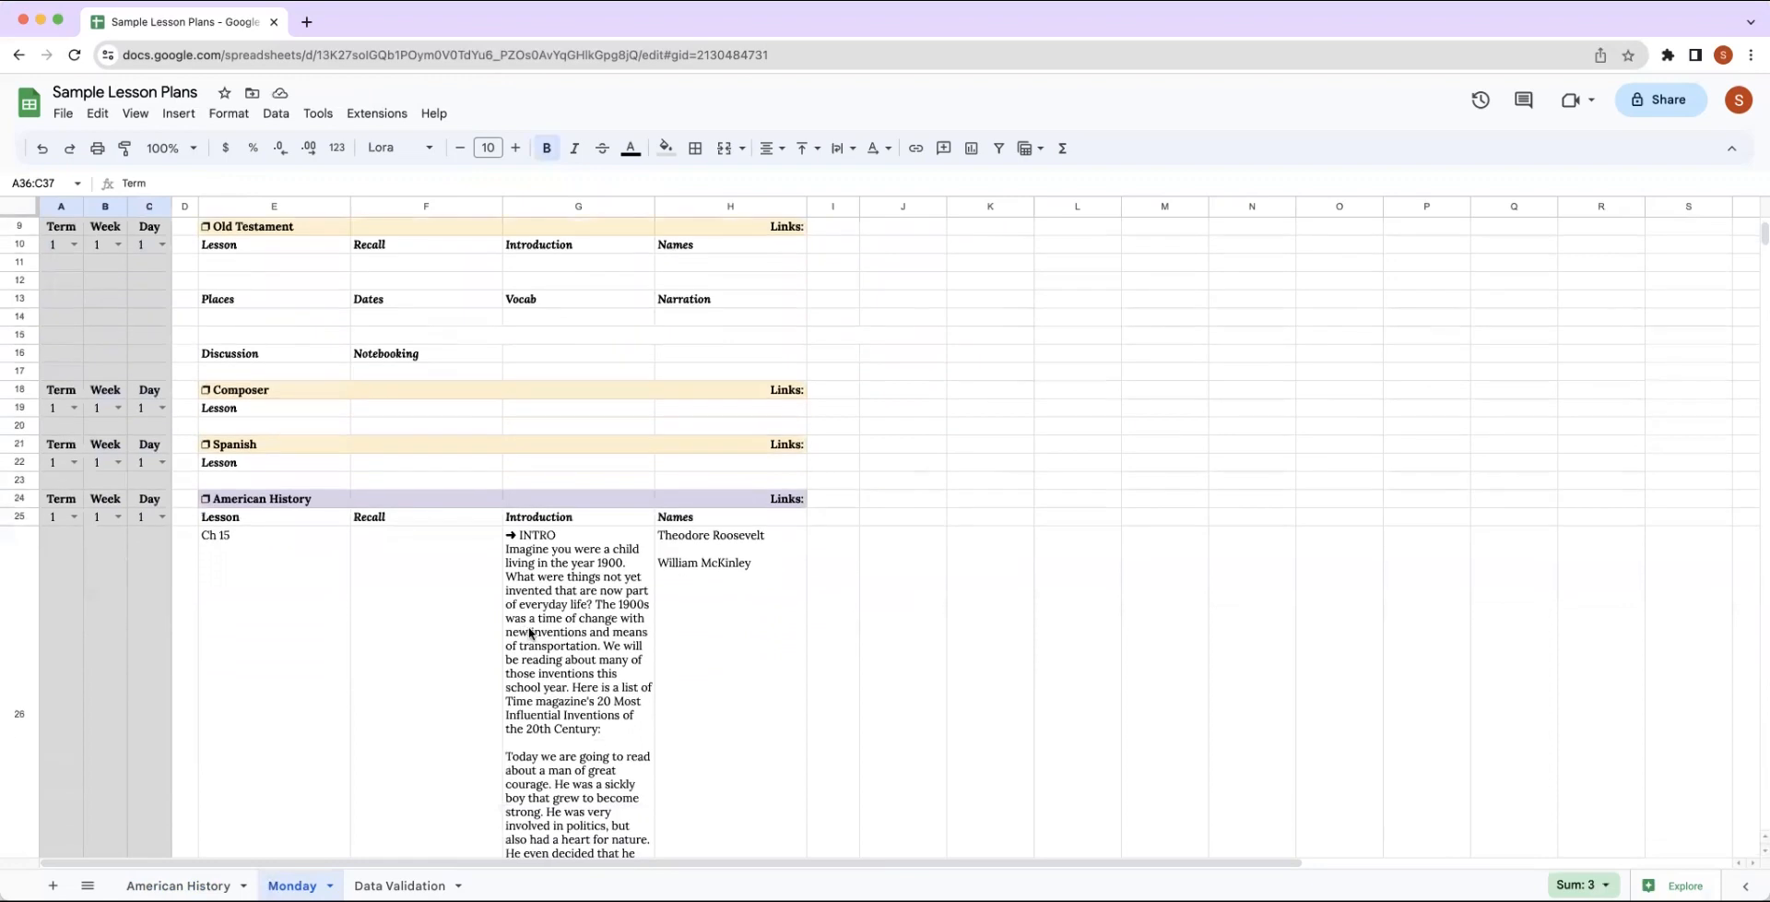
scroll(539, 599, "down", 1)
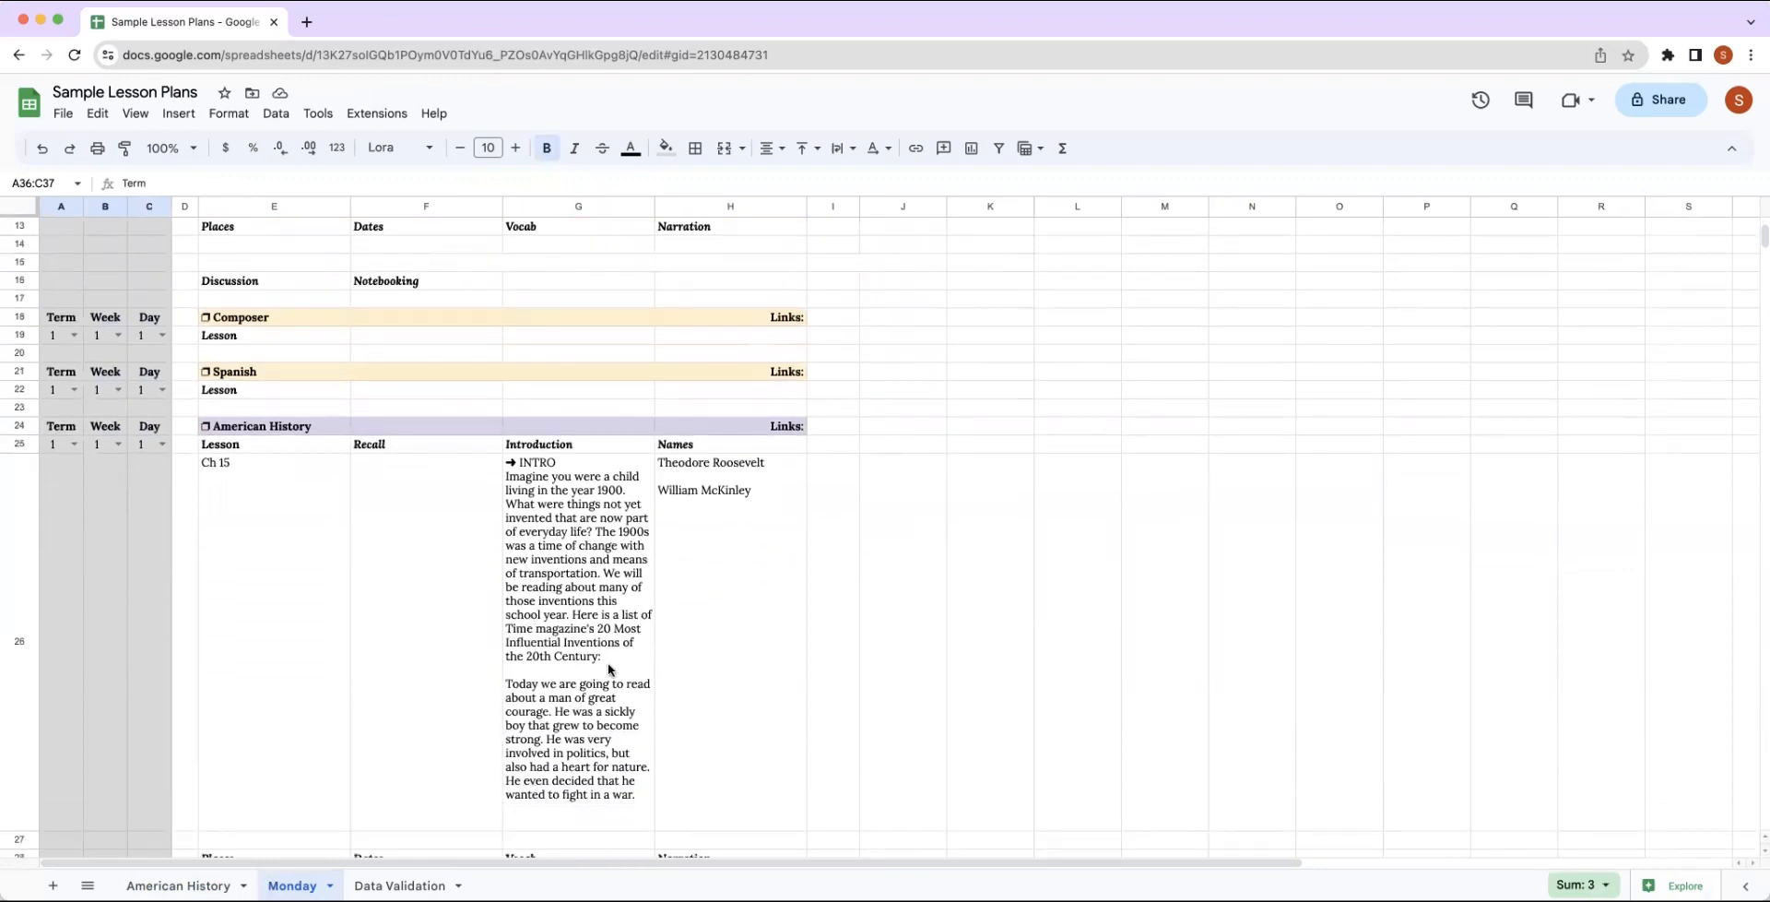
scroll(609, 671, "down", 2)
scroll(609, 671, "up", 2)
scroll(609, 671, "up", 5)
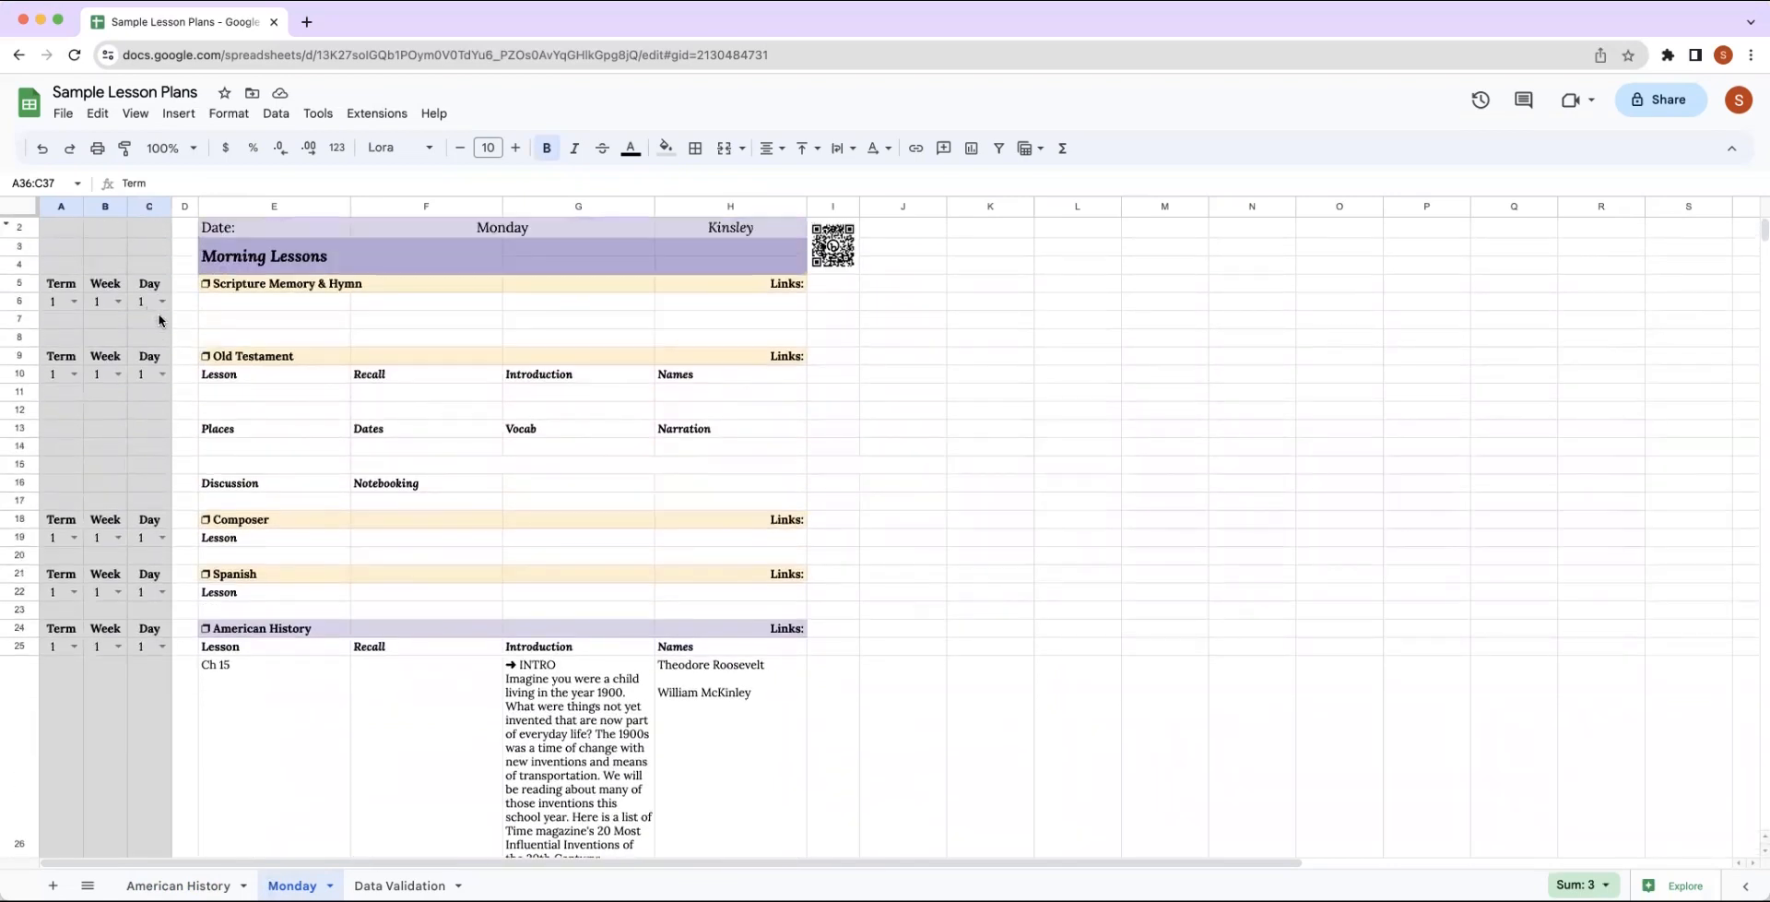
Change the source range of the Day dropdown in Monday C6 to 'Data Validation'!C2:C6 and save the rule.
left_click(162, 303)
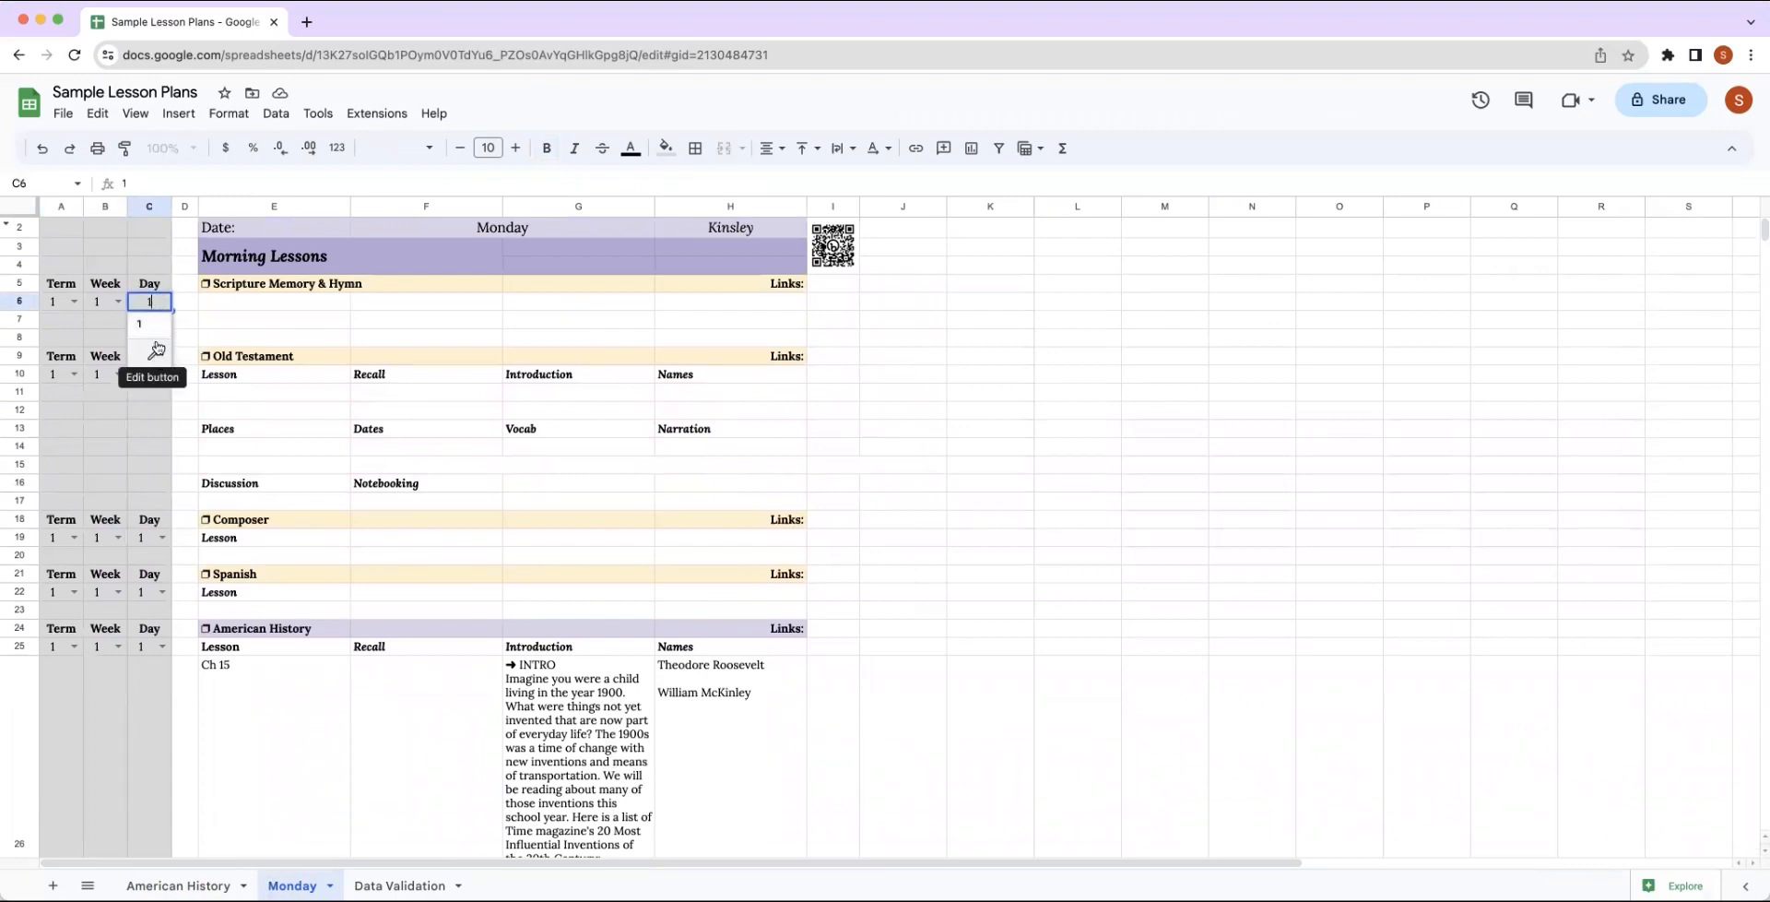
left_click(118, 302)
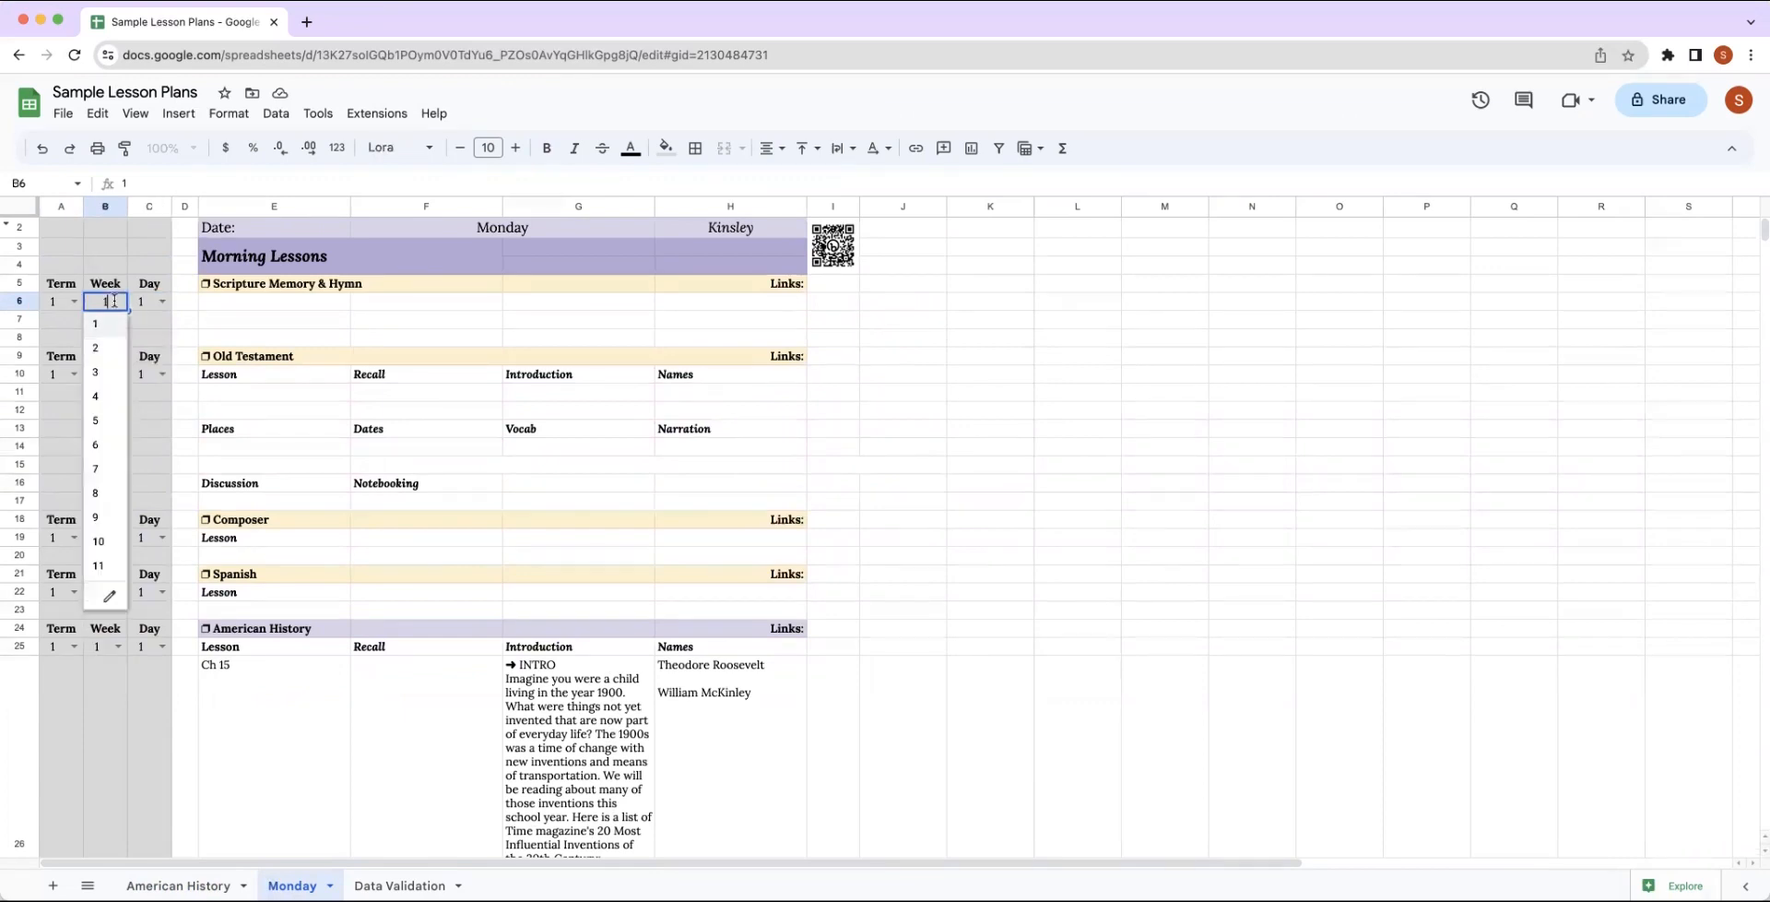
left_click(163, 304)
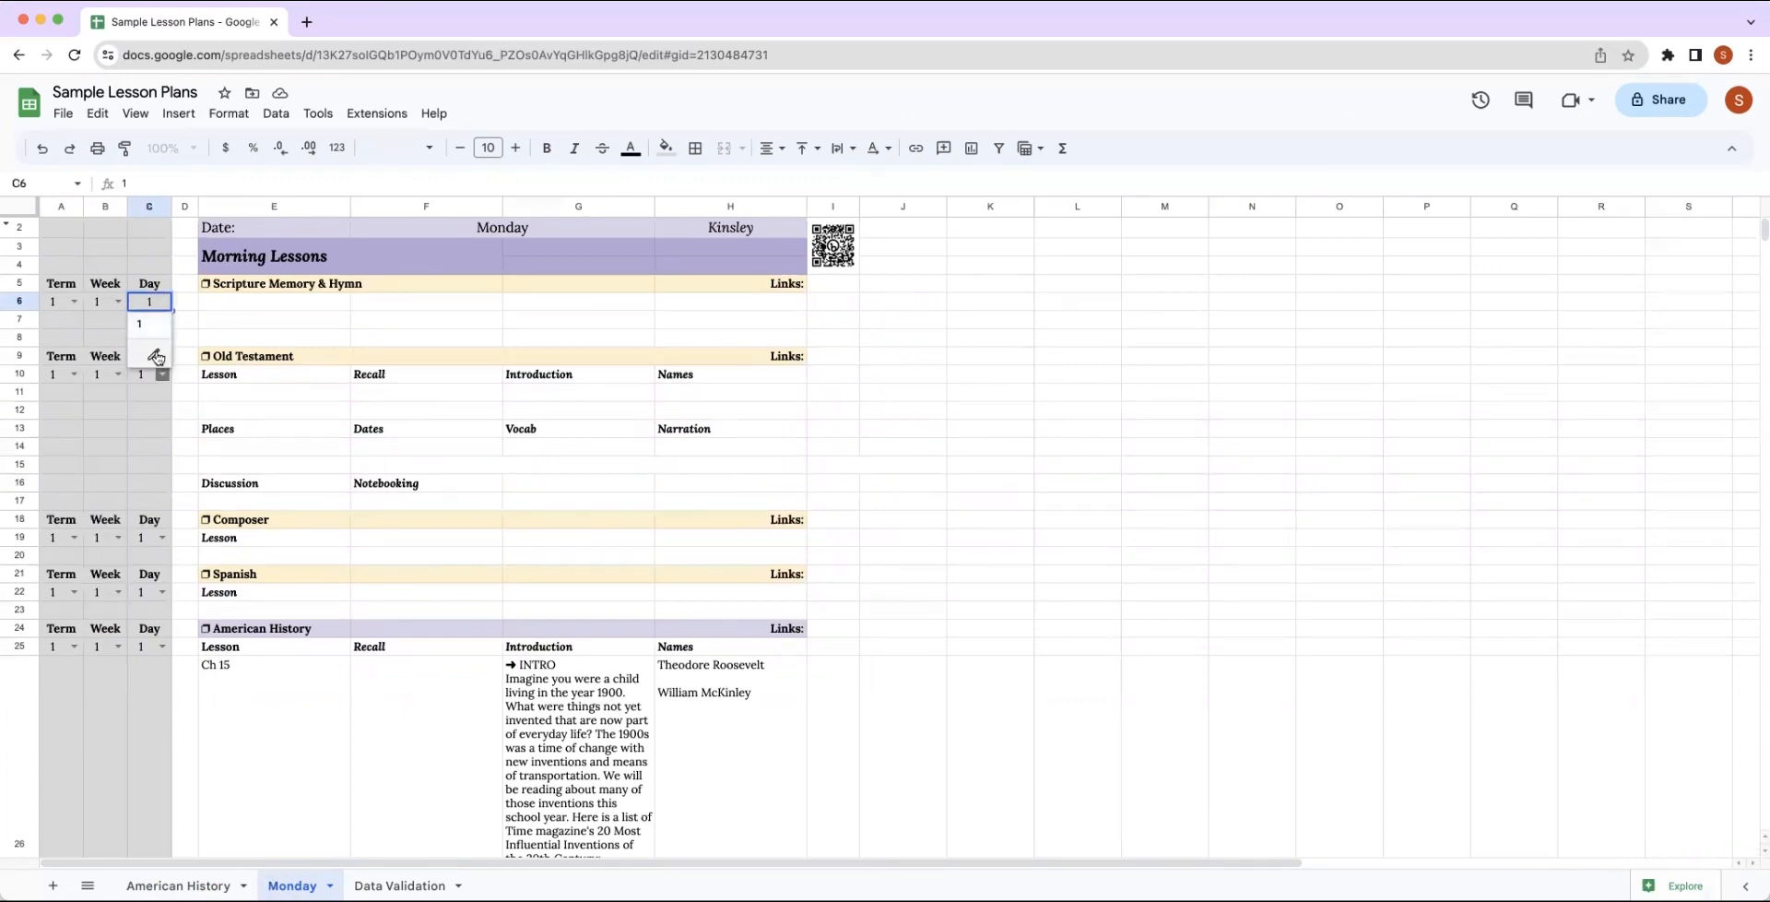
left_click(156, 356)
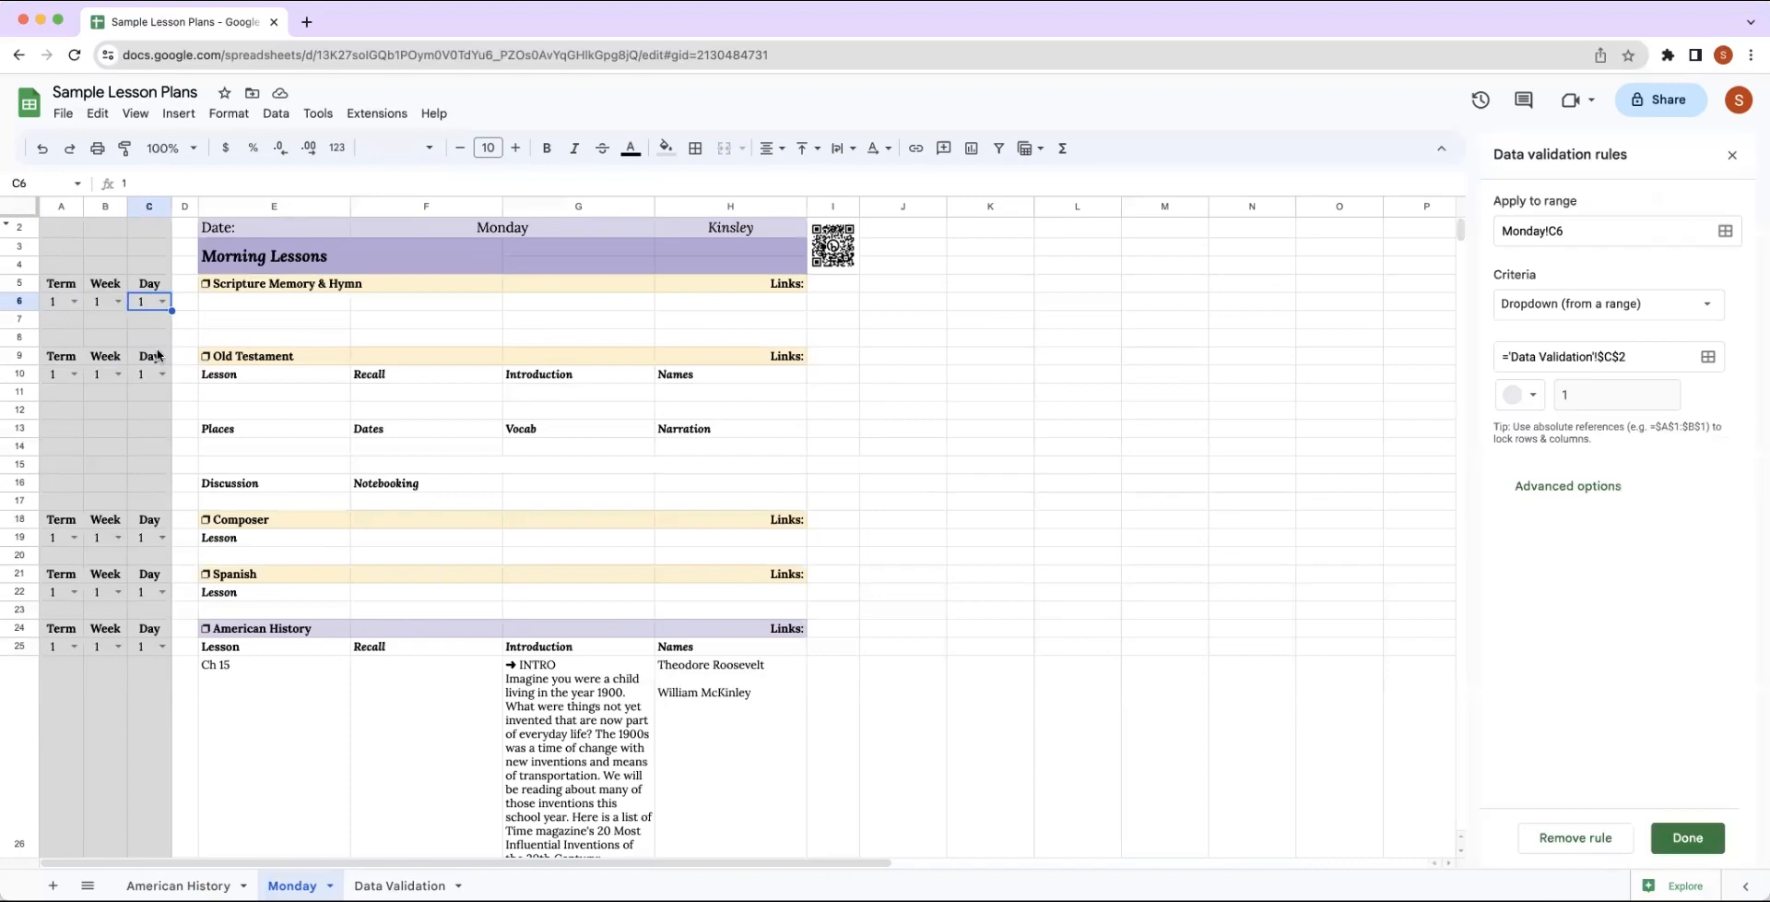
left_click(1709, 359)
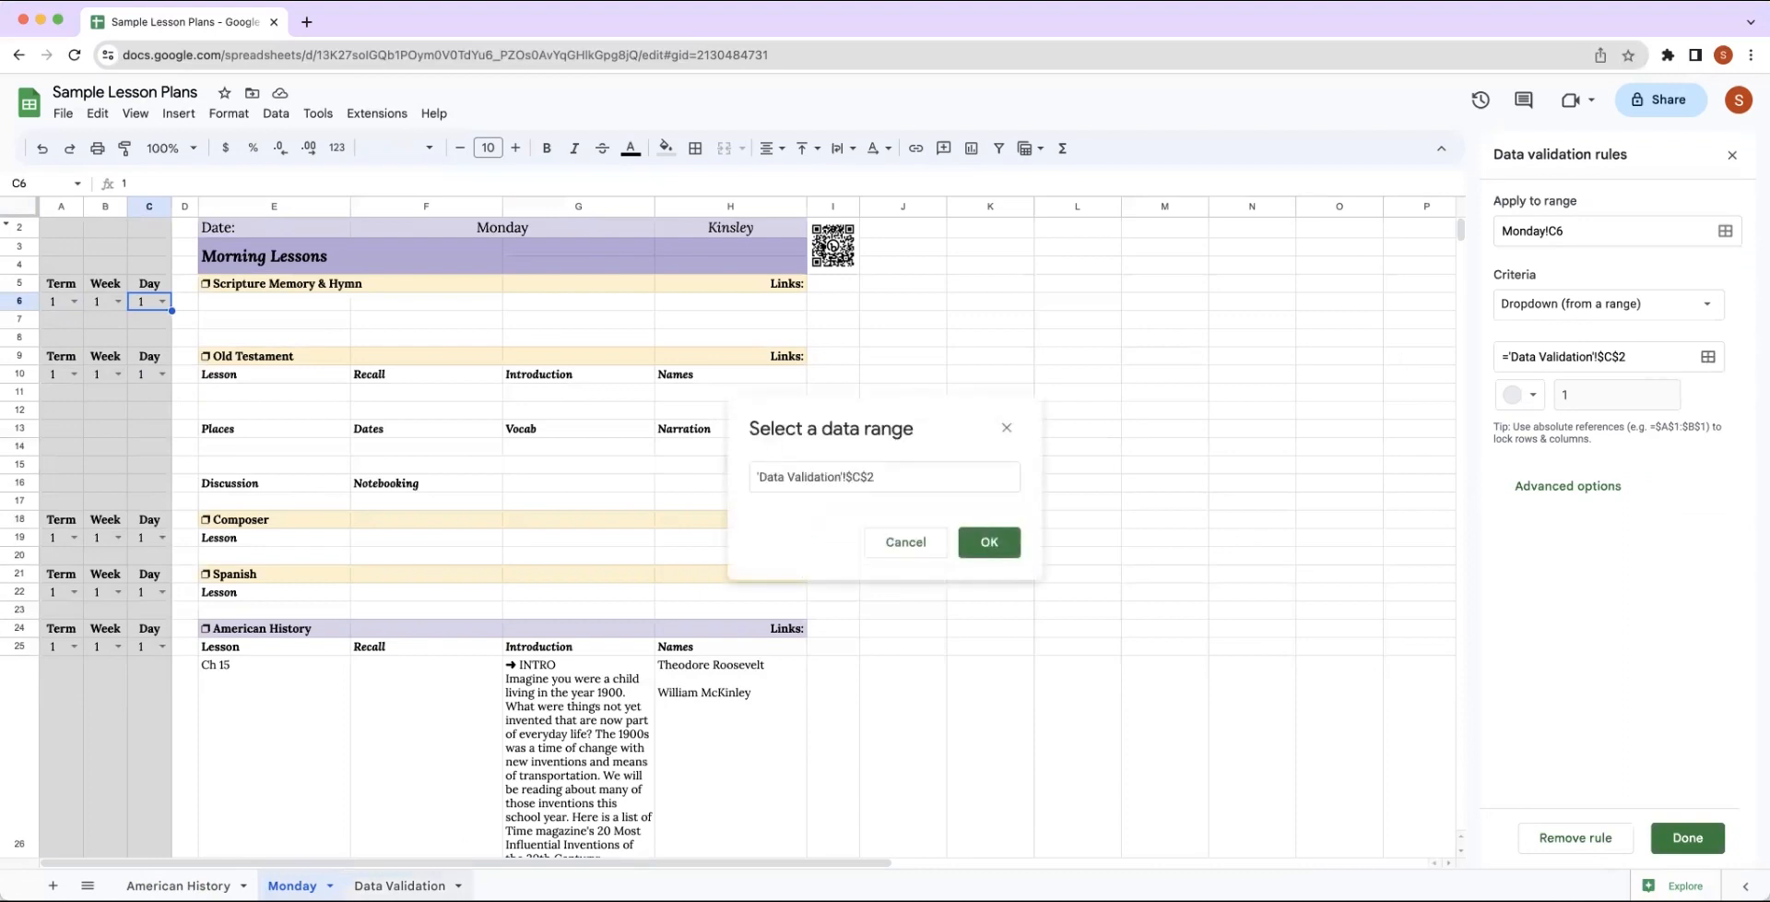
left_click(407, 886)
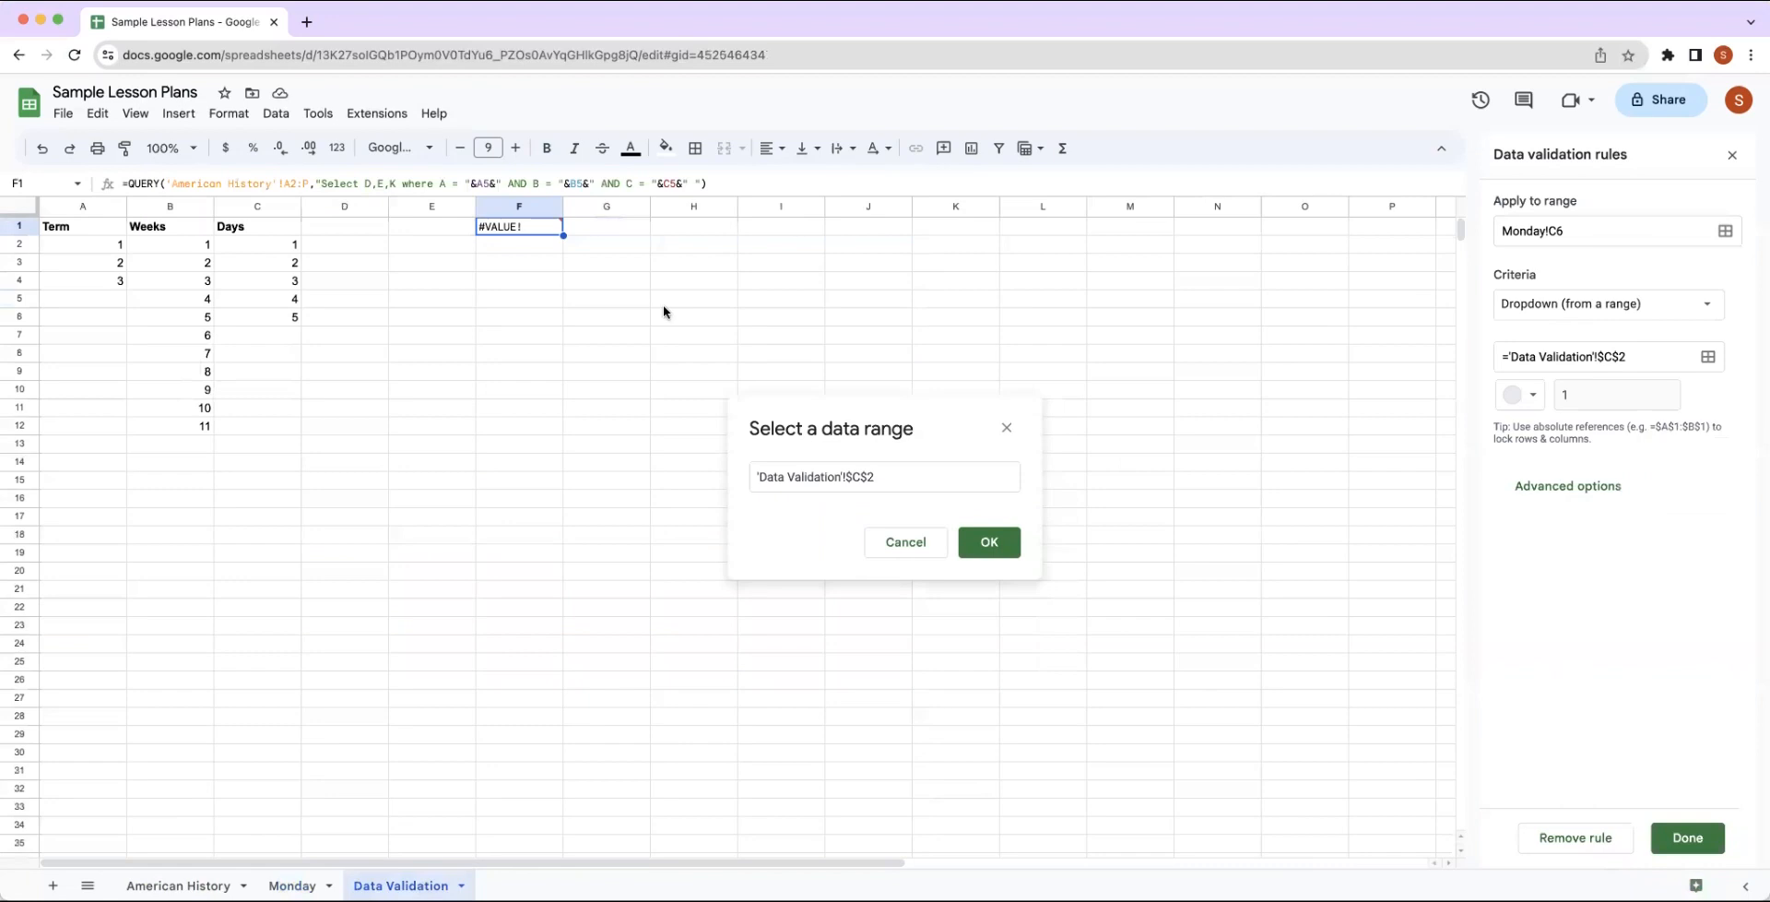
left_click_drag(282, 251, 292, 313)
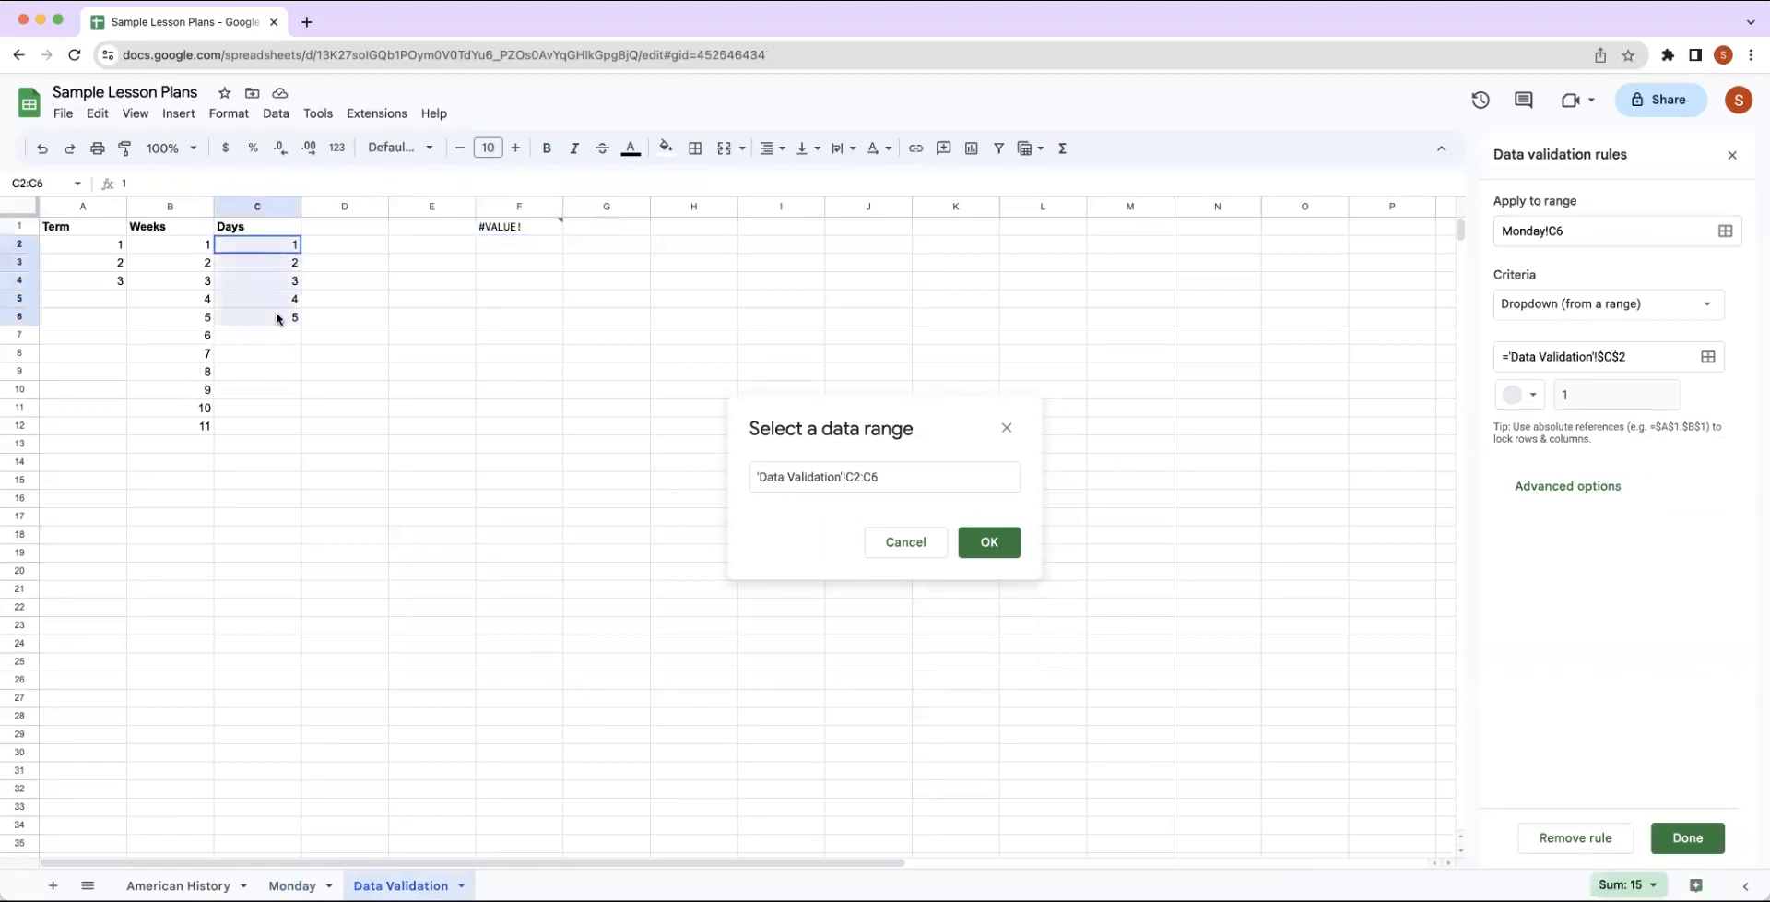
left_click(1006, 541)
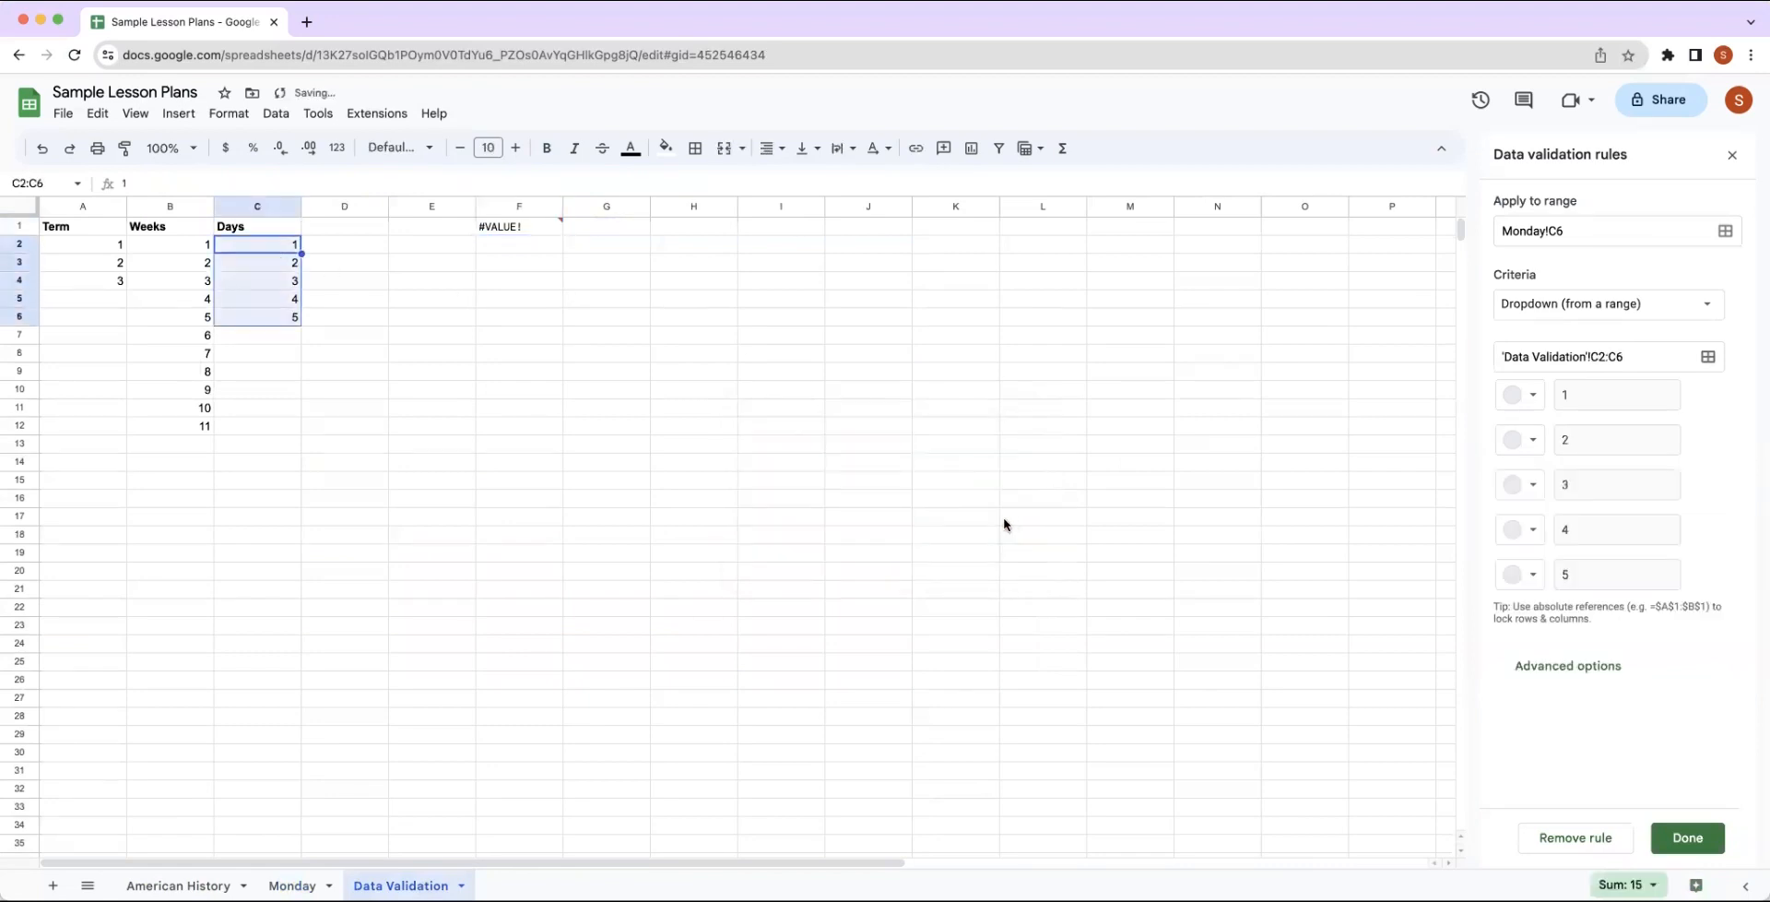
left_click(1710, 845)
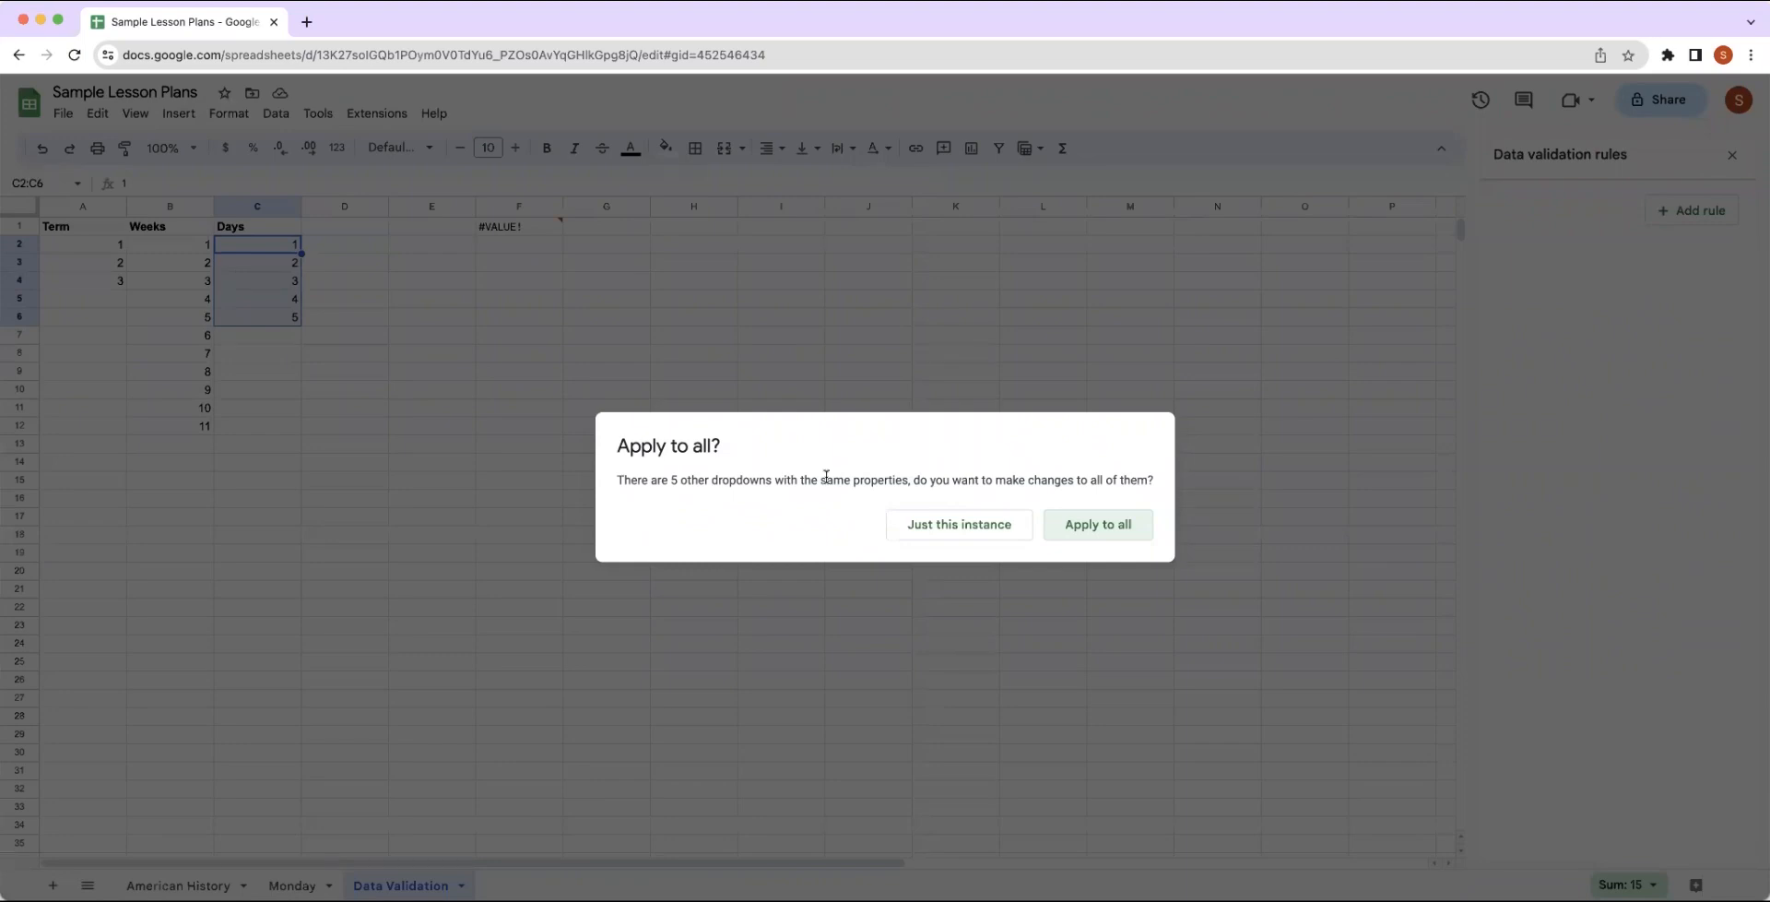
Apply the Day dropdown change to this instance only and check the options offered in Monday C6.
left_click(945, 535)
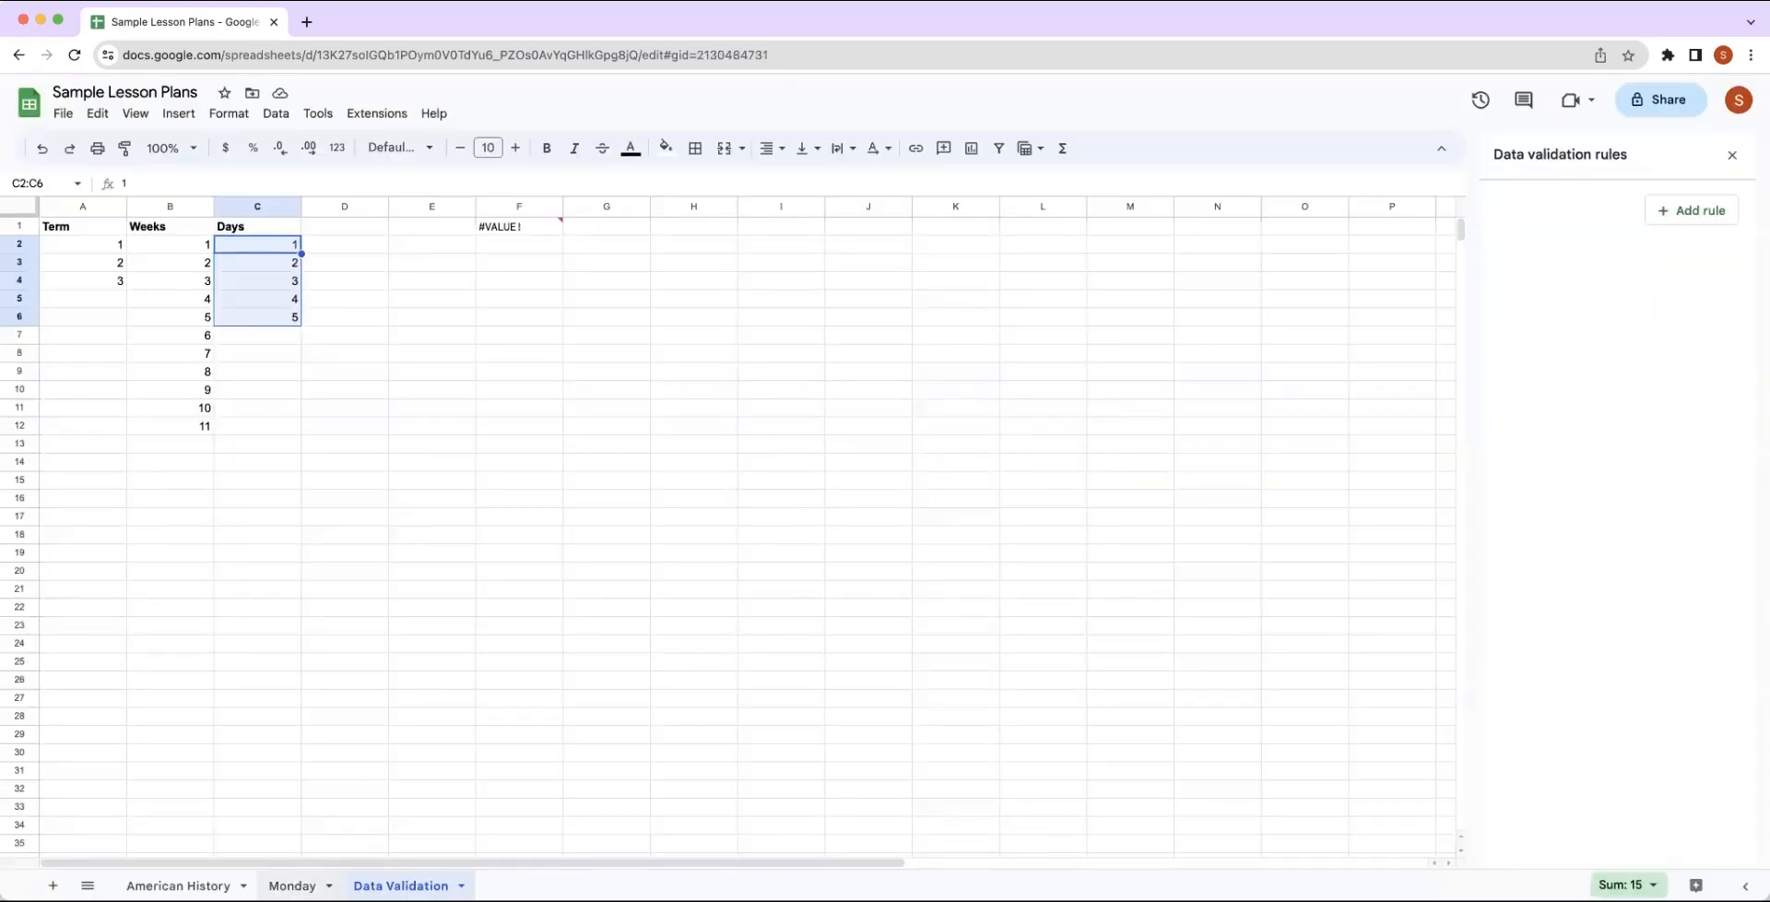
left_click(292, 885)
left_click(163, 303)
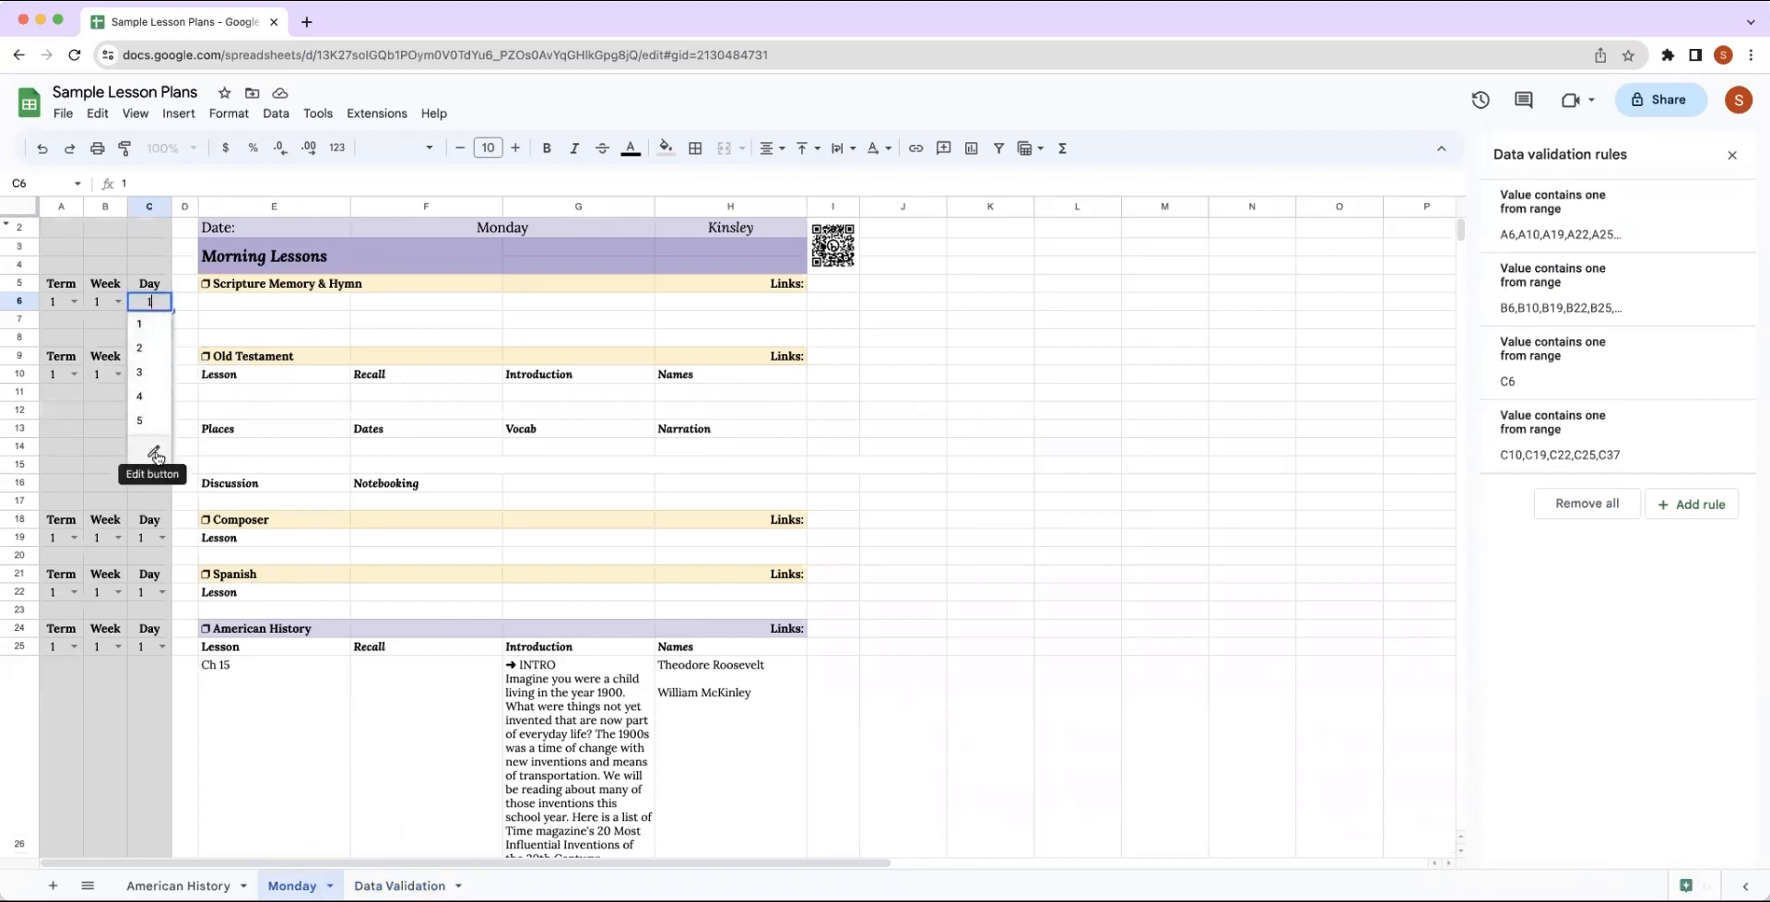
left_click(314, 773)
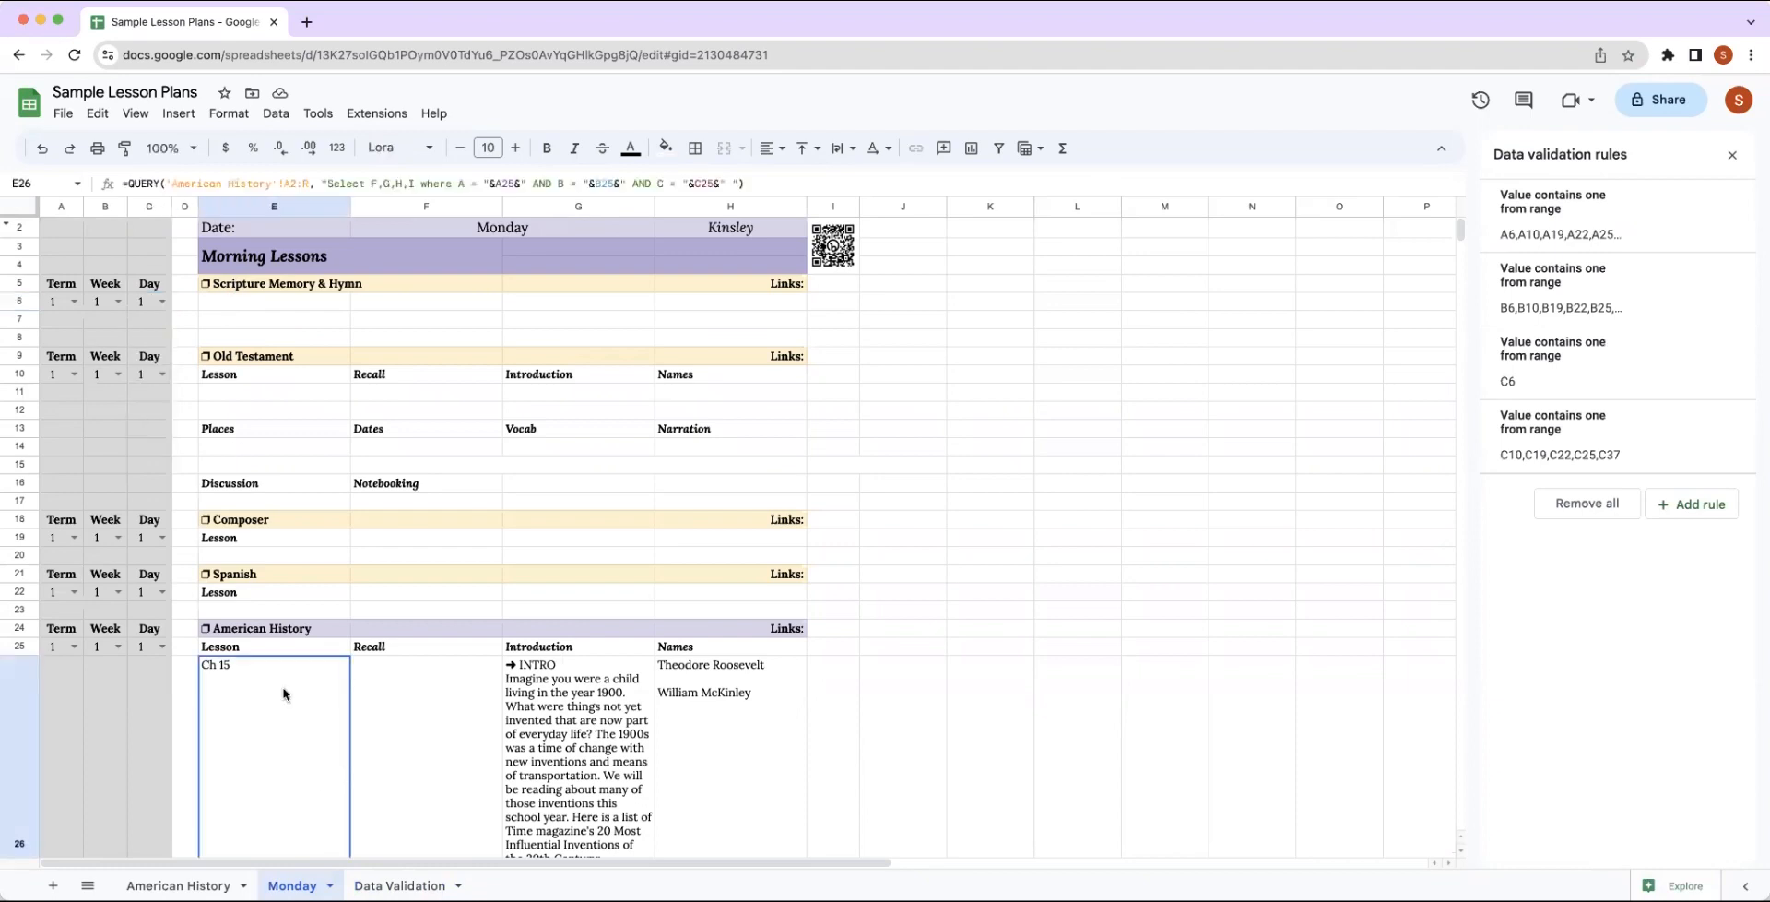
Change the source of the Old Testament Day dropdown in Monday C10 to 'Data Validation'!C3, for this instance only.
left_click(161, 374)
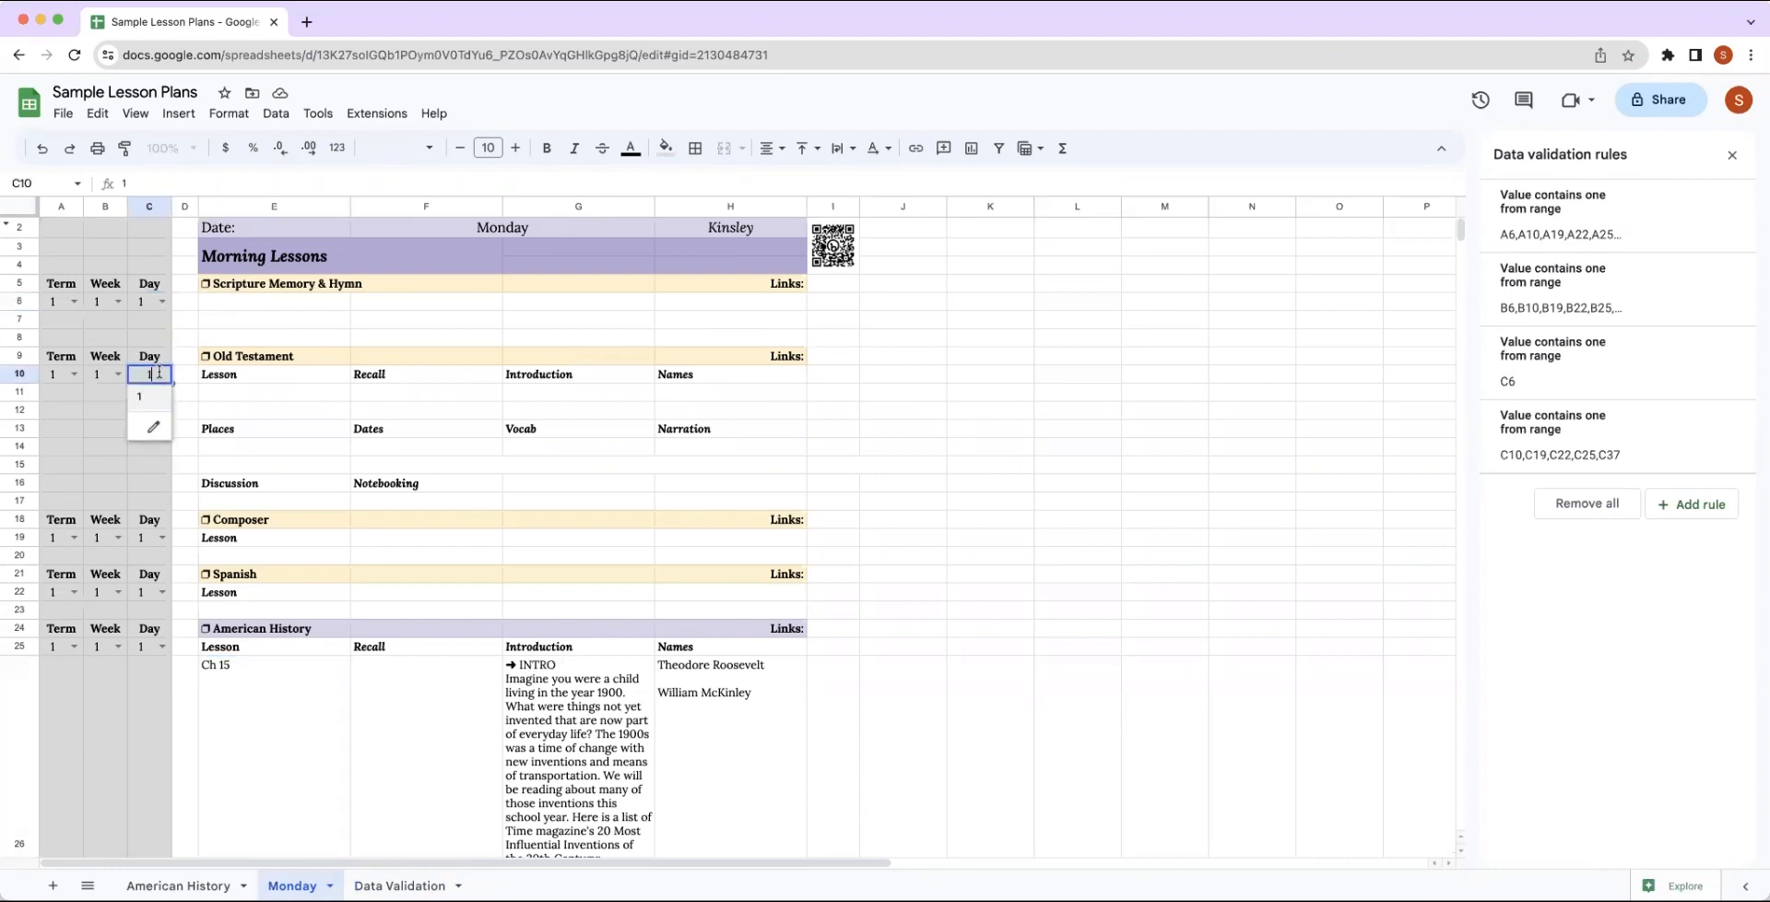
left_click(153, 430)
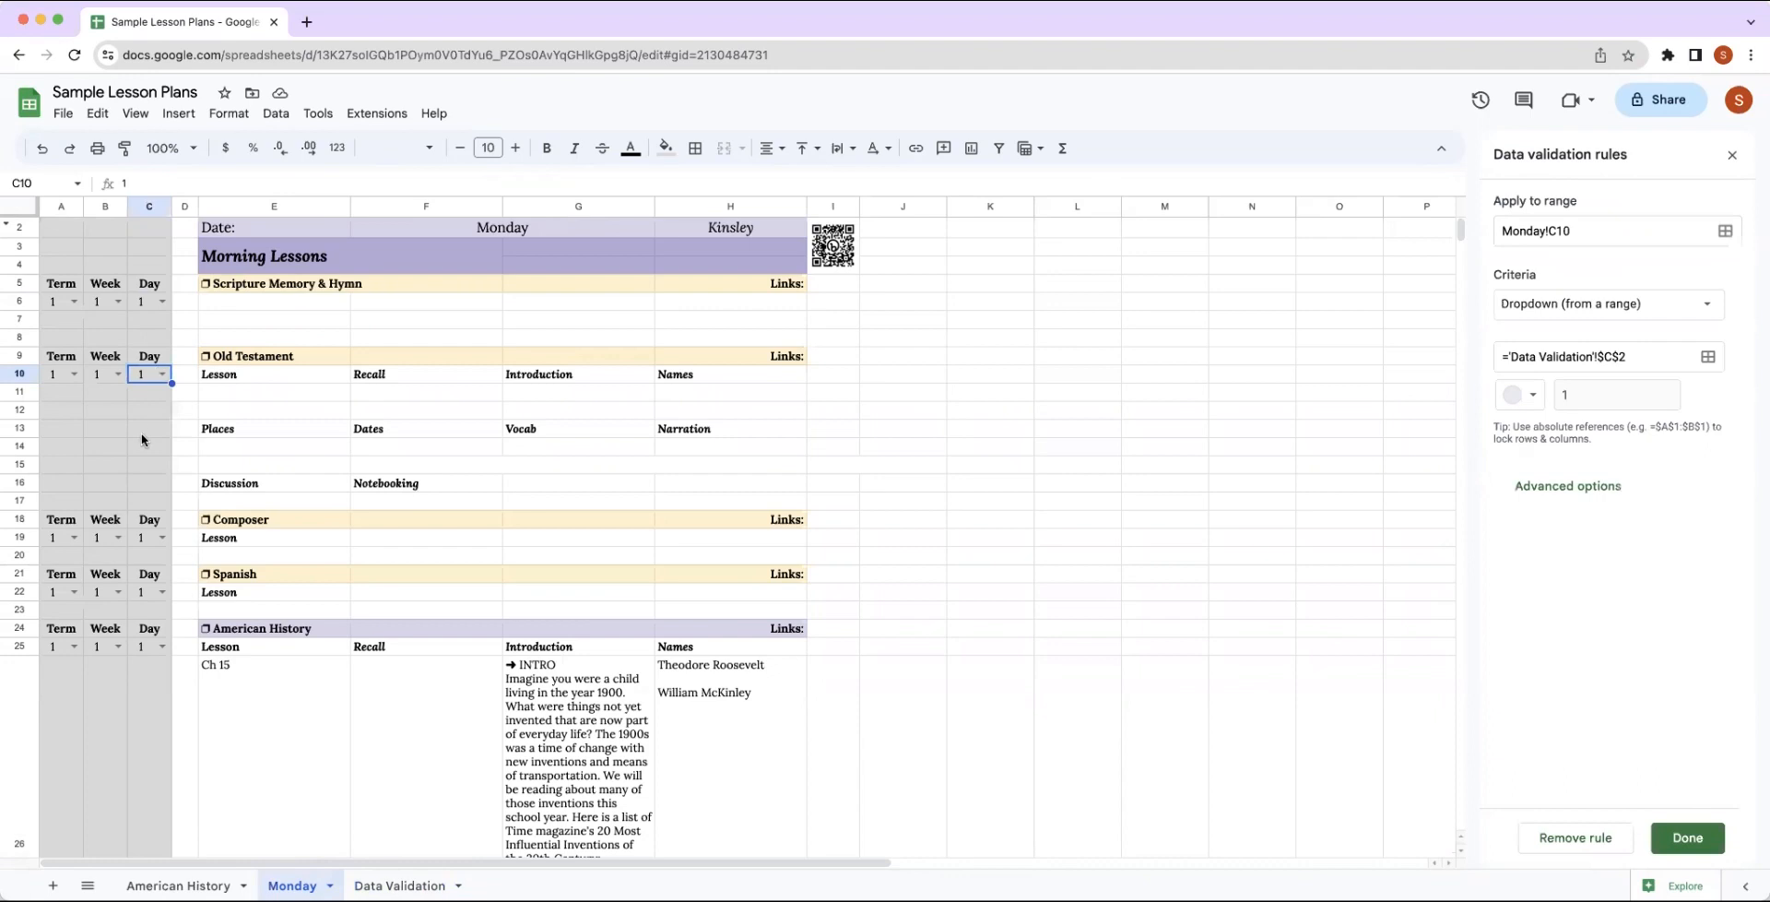
left_click(1707, 356)
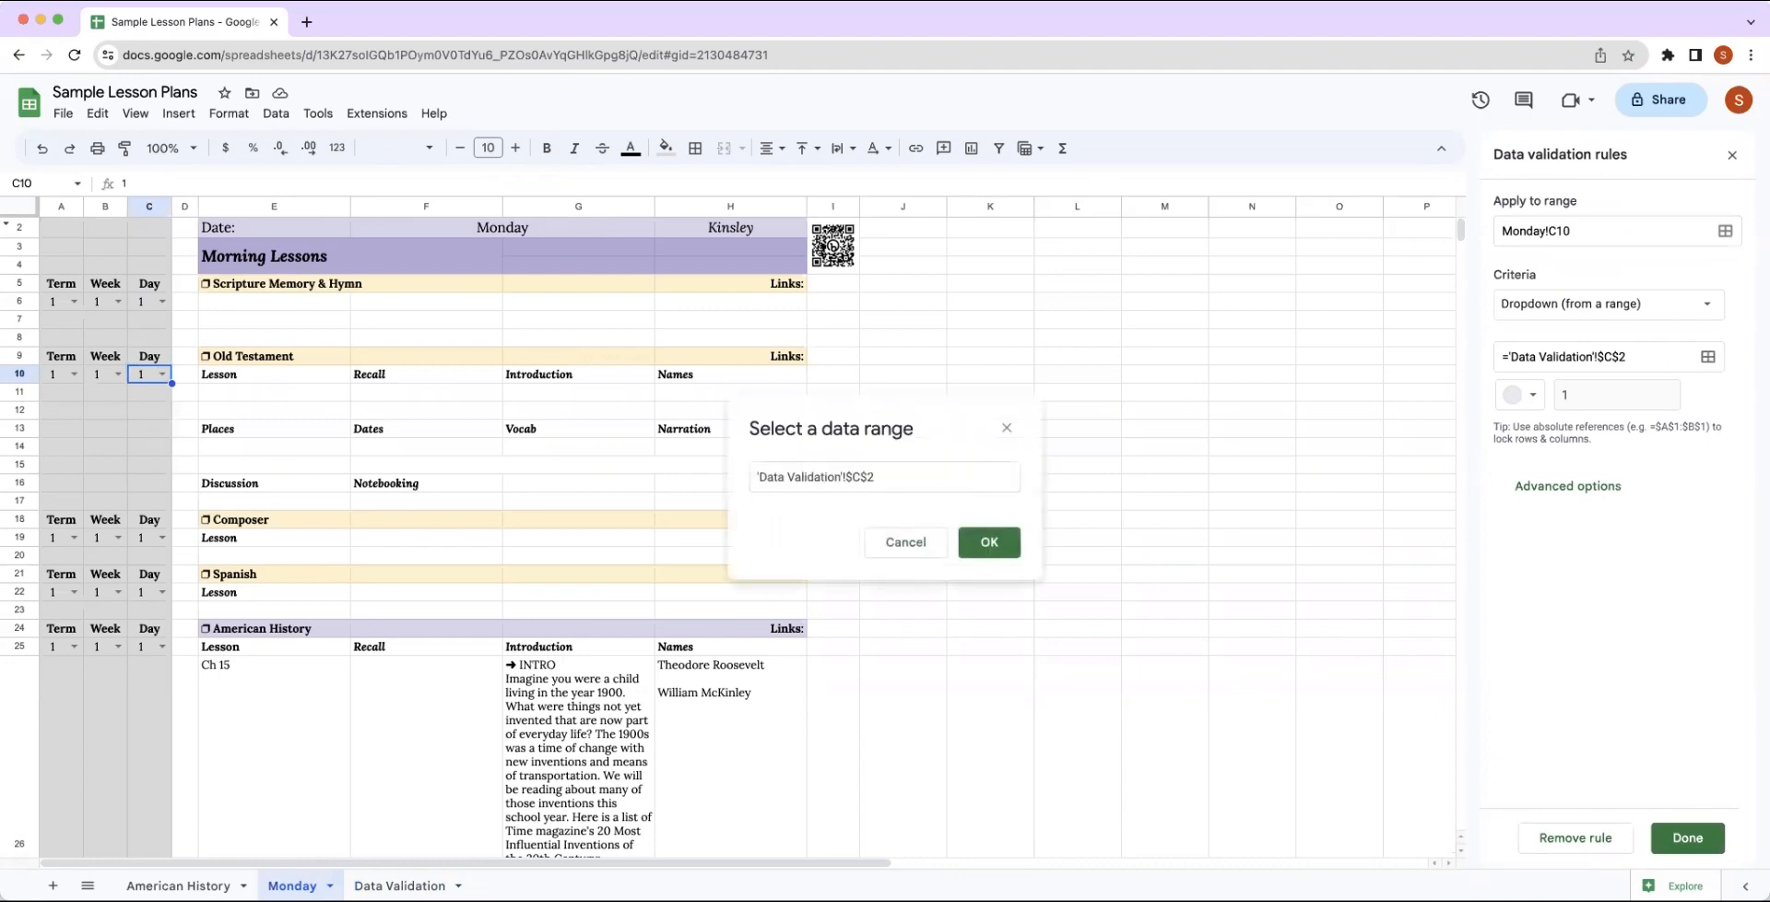
left_click(411, 886)
left_click_drag(327, 291, 318, 280)
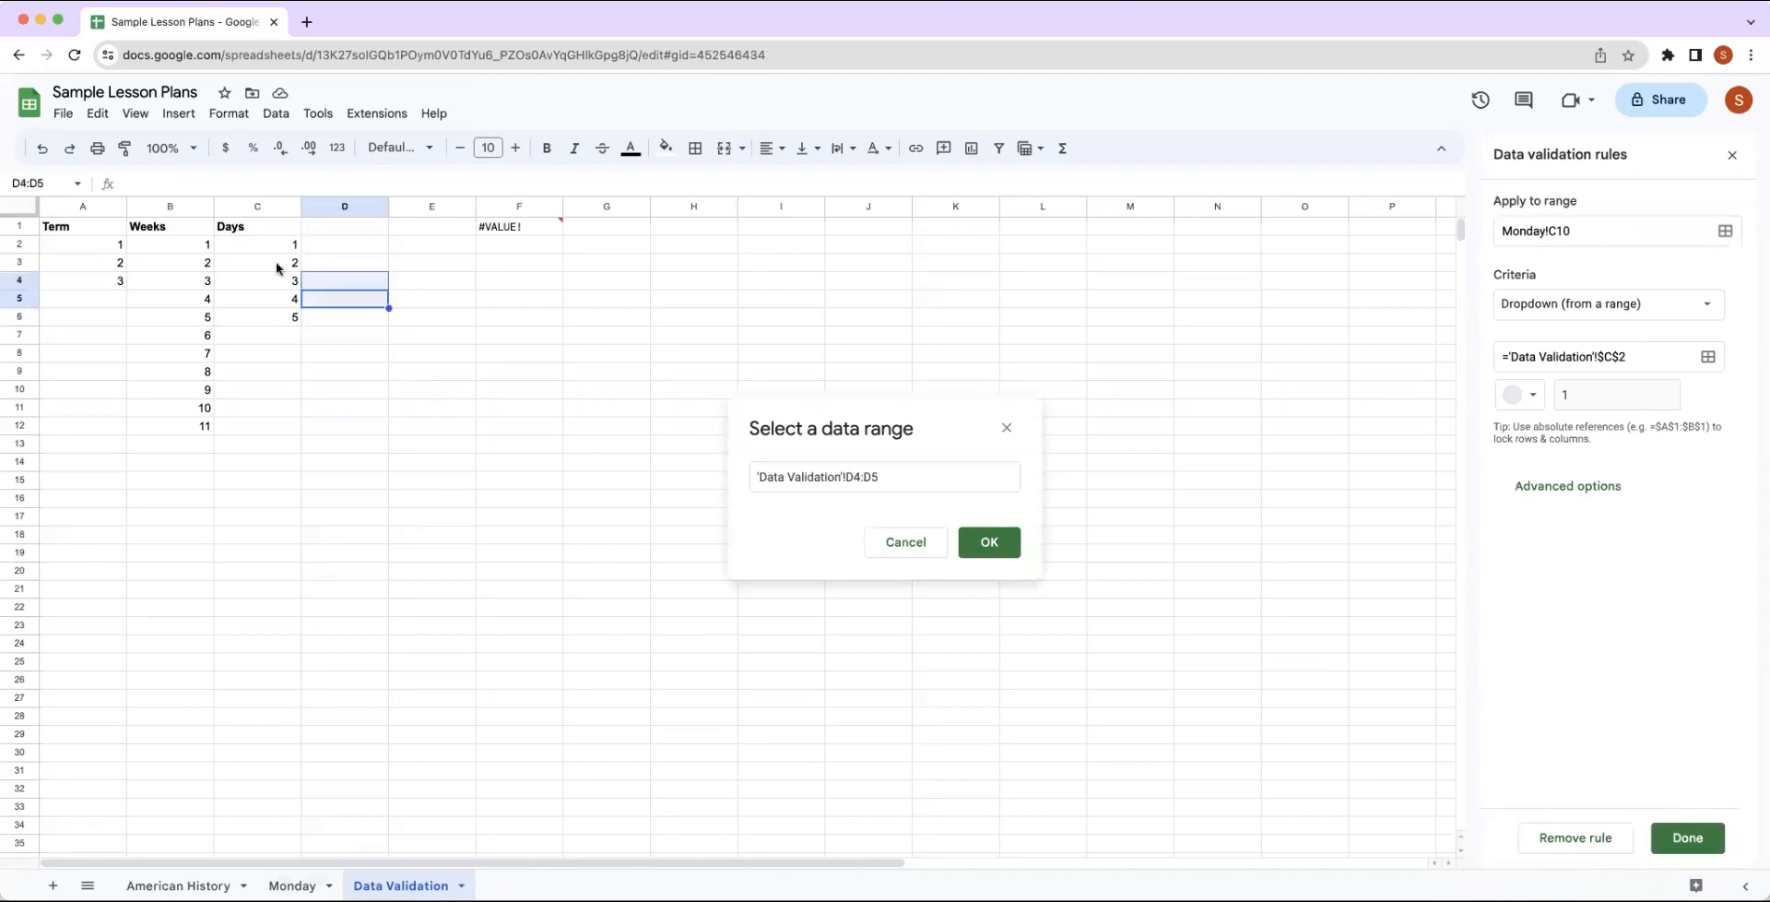
left_click(280, 265)
left_click(990, 546)
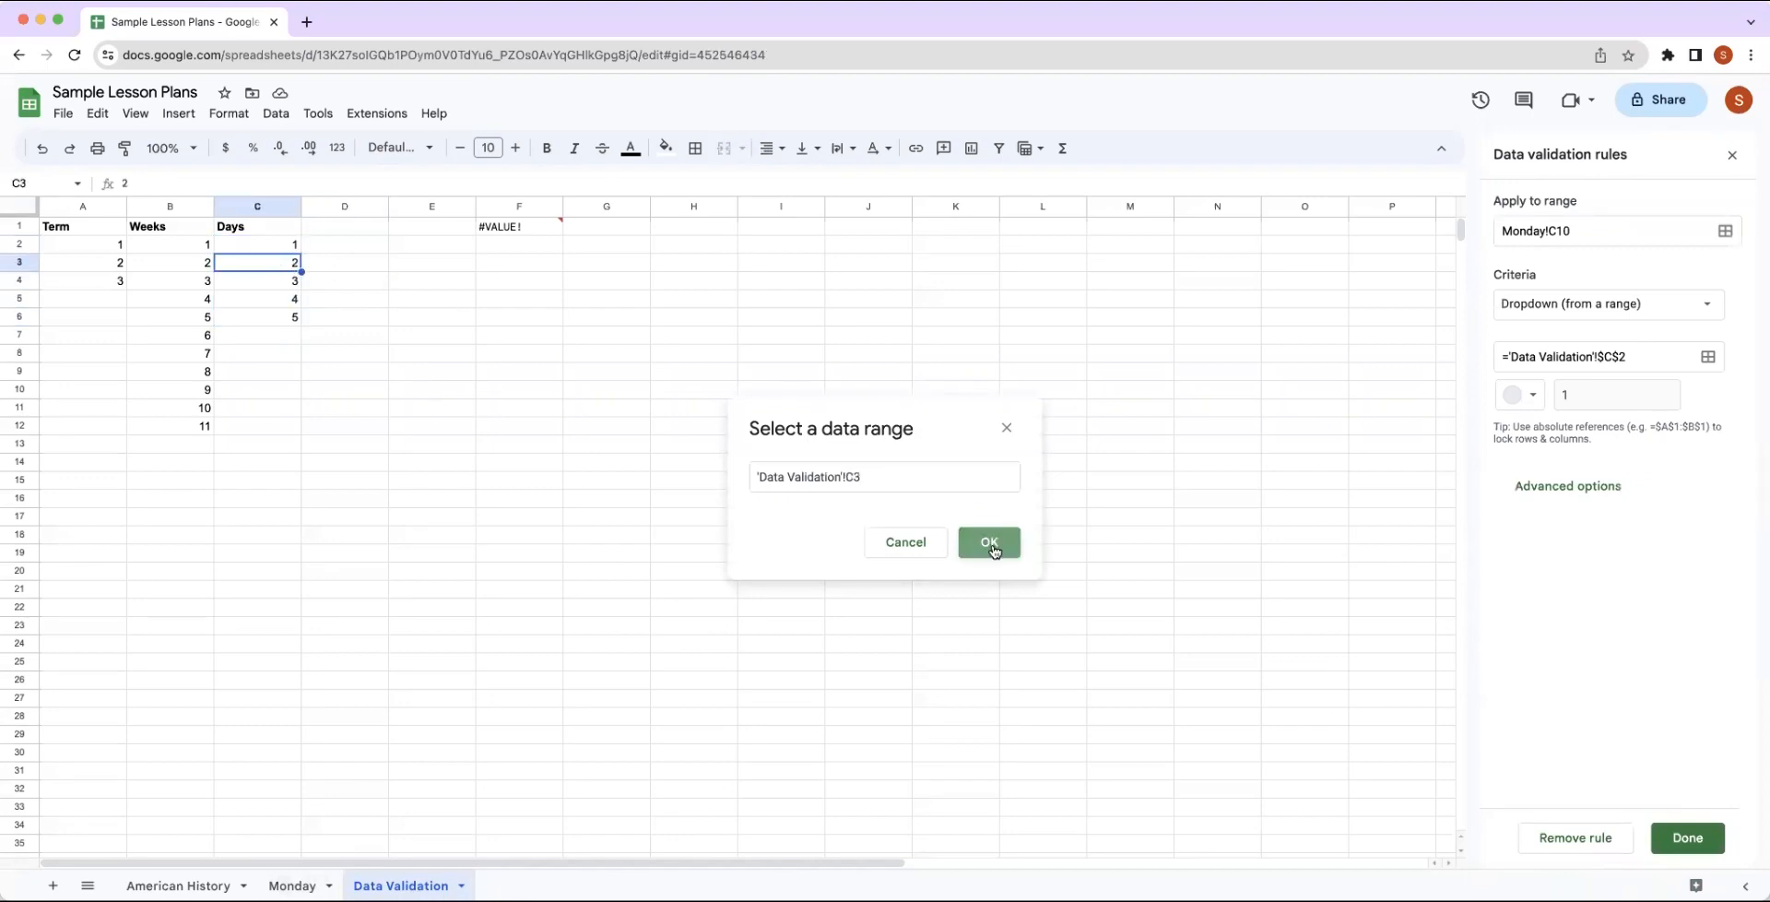
left_click(1703, 841)
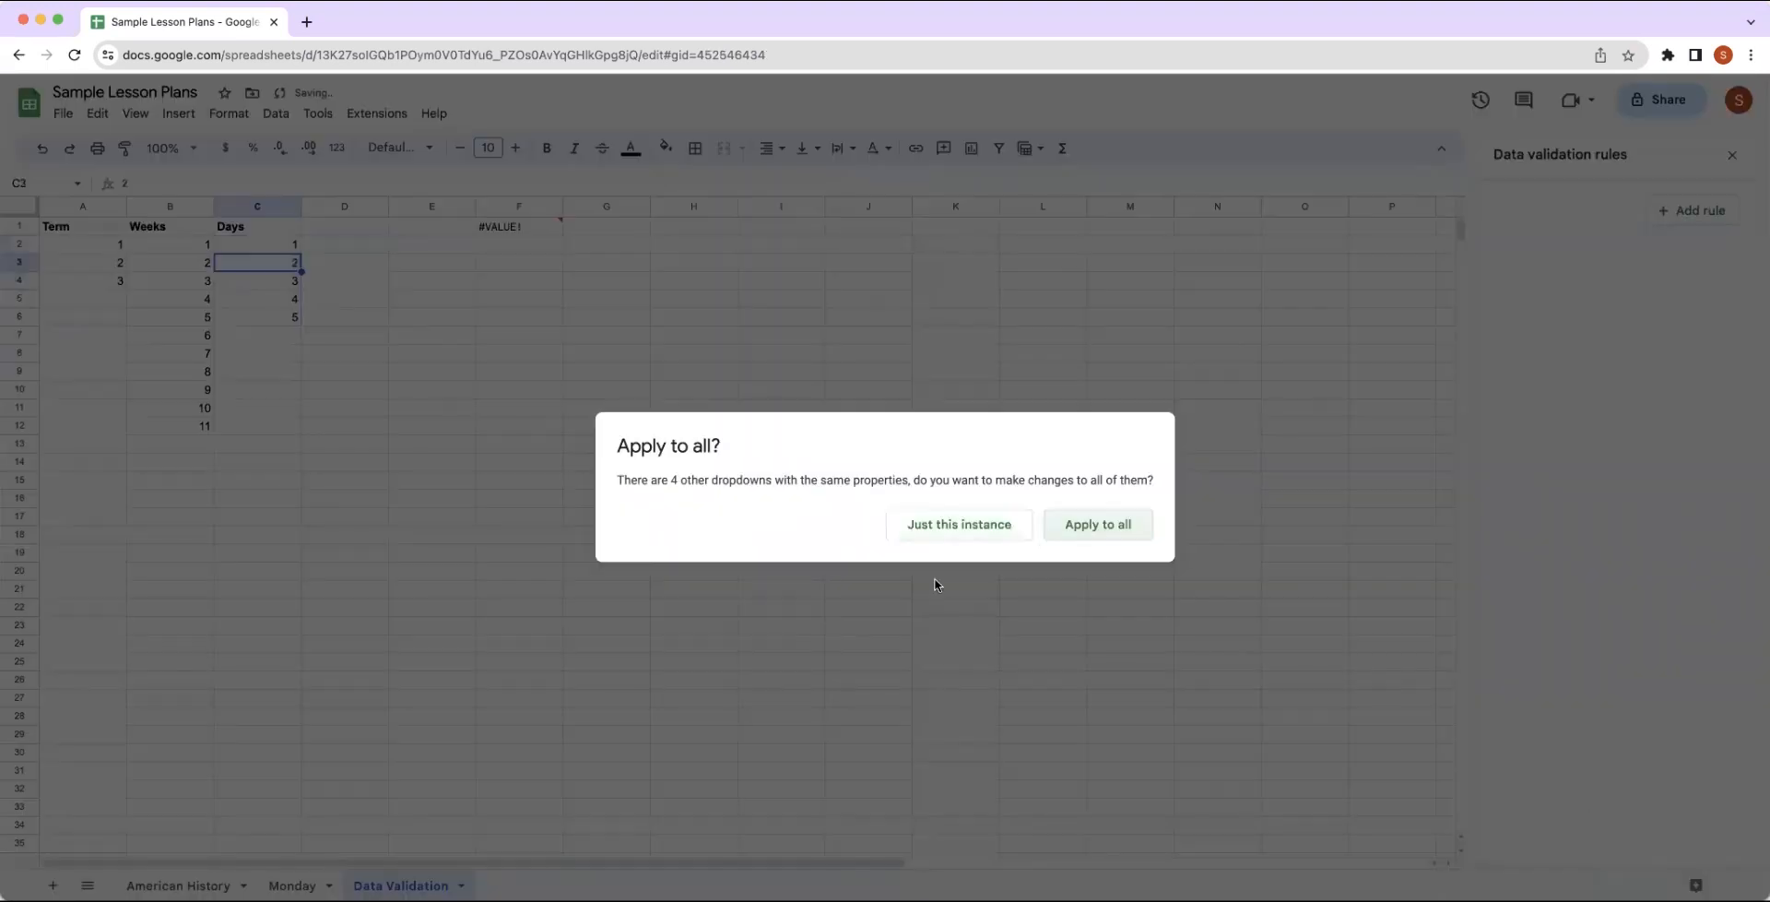
left_click(925, 524)
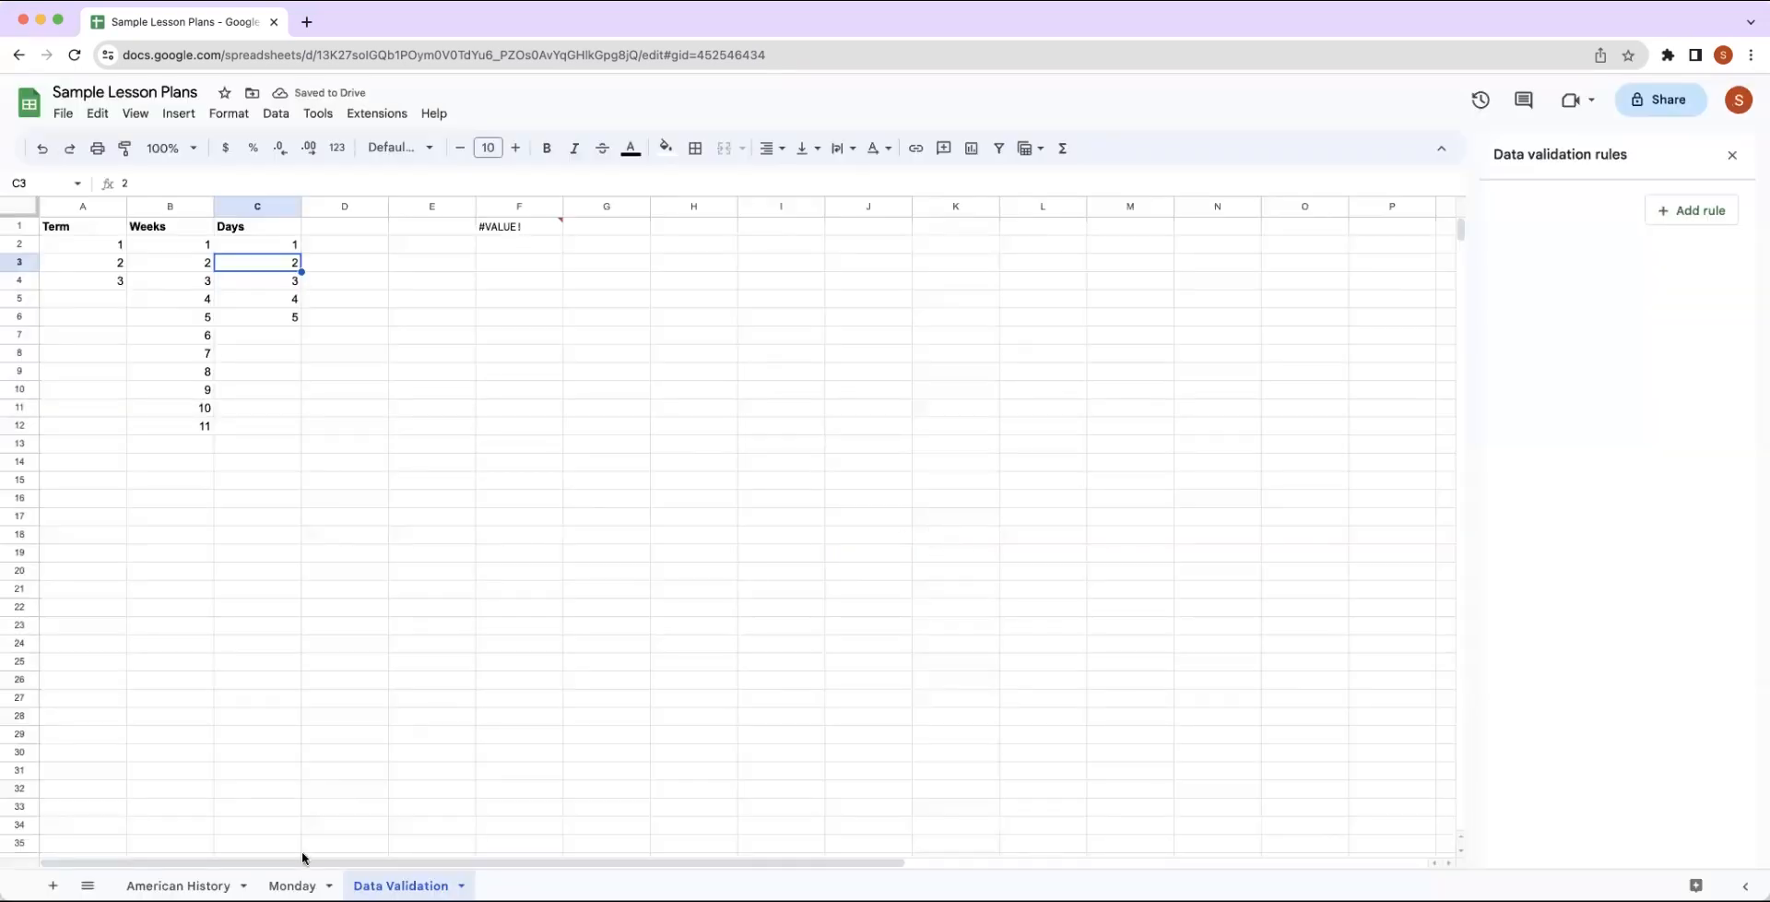
Set the Old Testament Day dropdown in Monday C10 to 2.
left_click(291, 884)
left_click(162, 373)
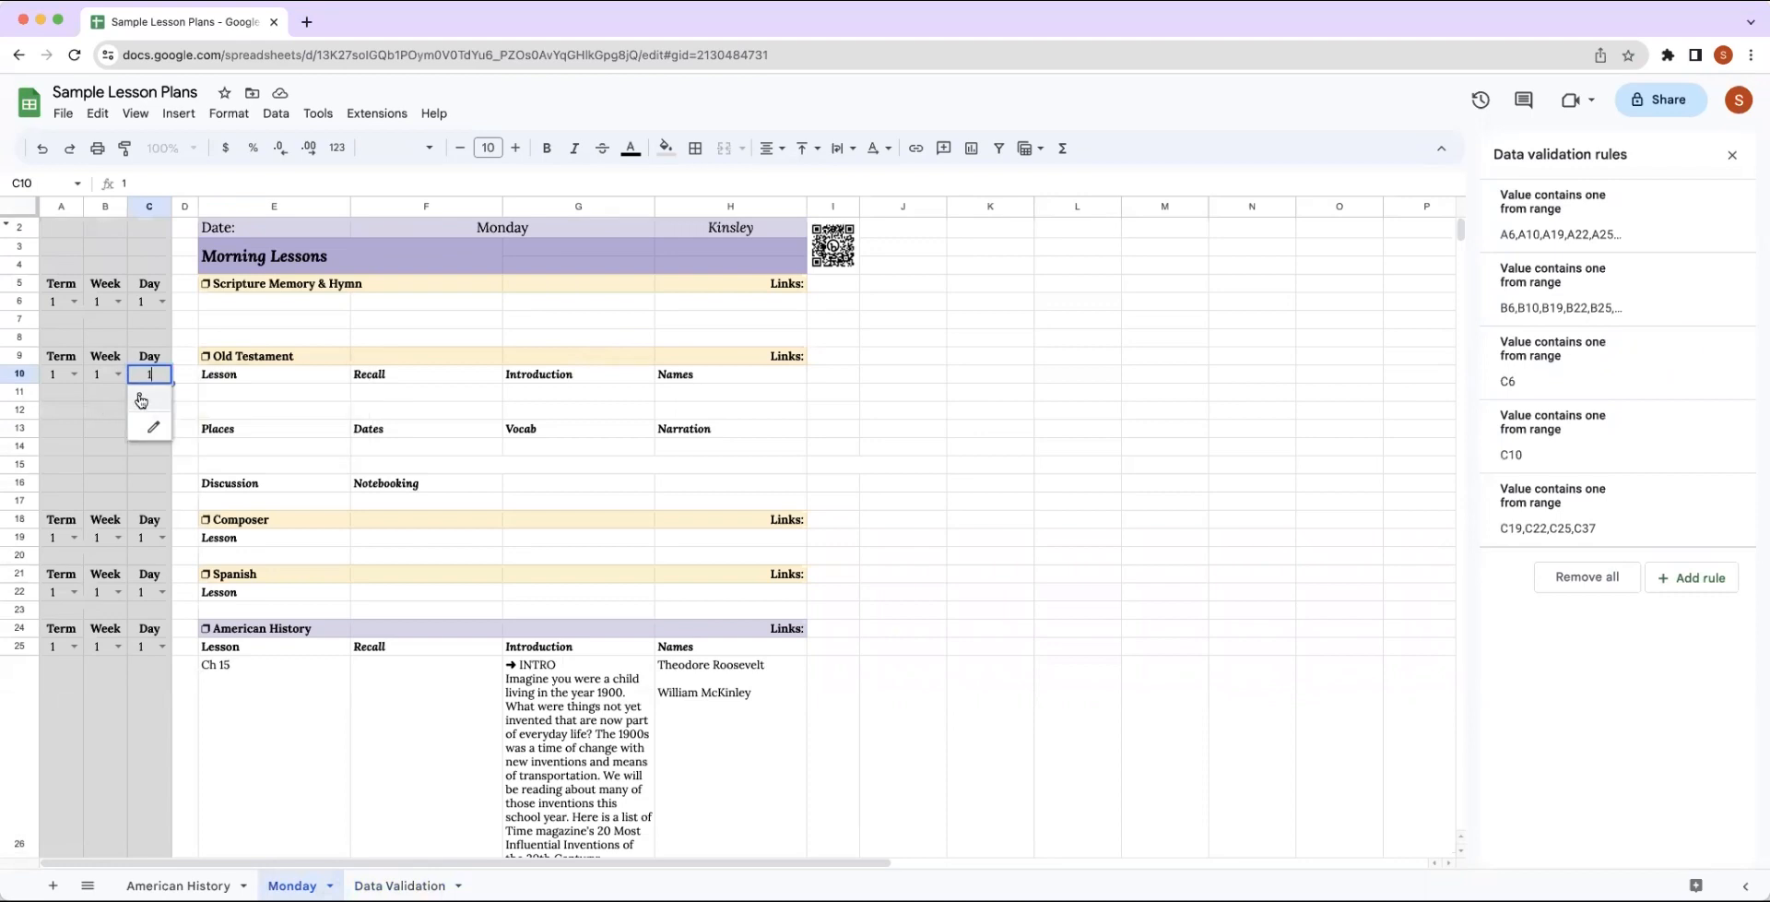
left_click(139, 397)
left_click(163, 373)
left_click(163, 373)
left_click(164, 374)
left_click(143, 398)
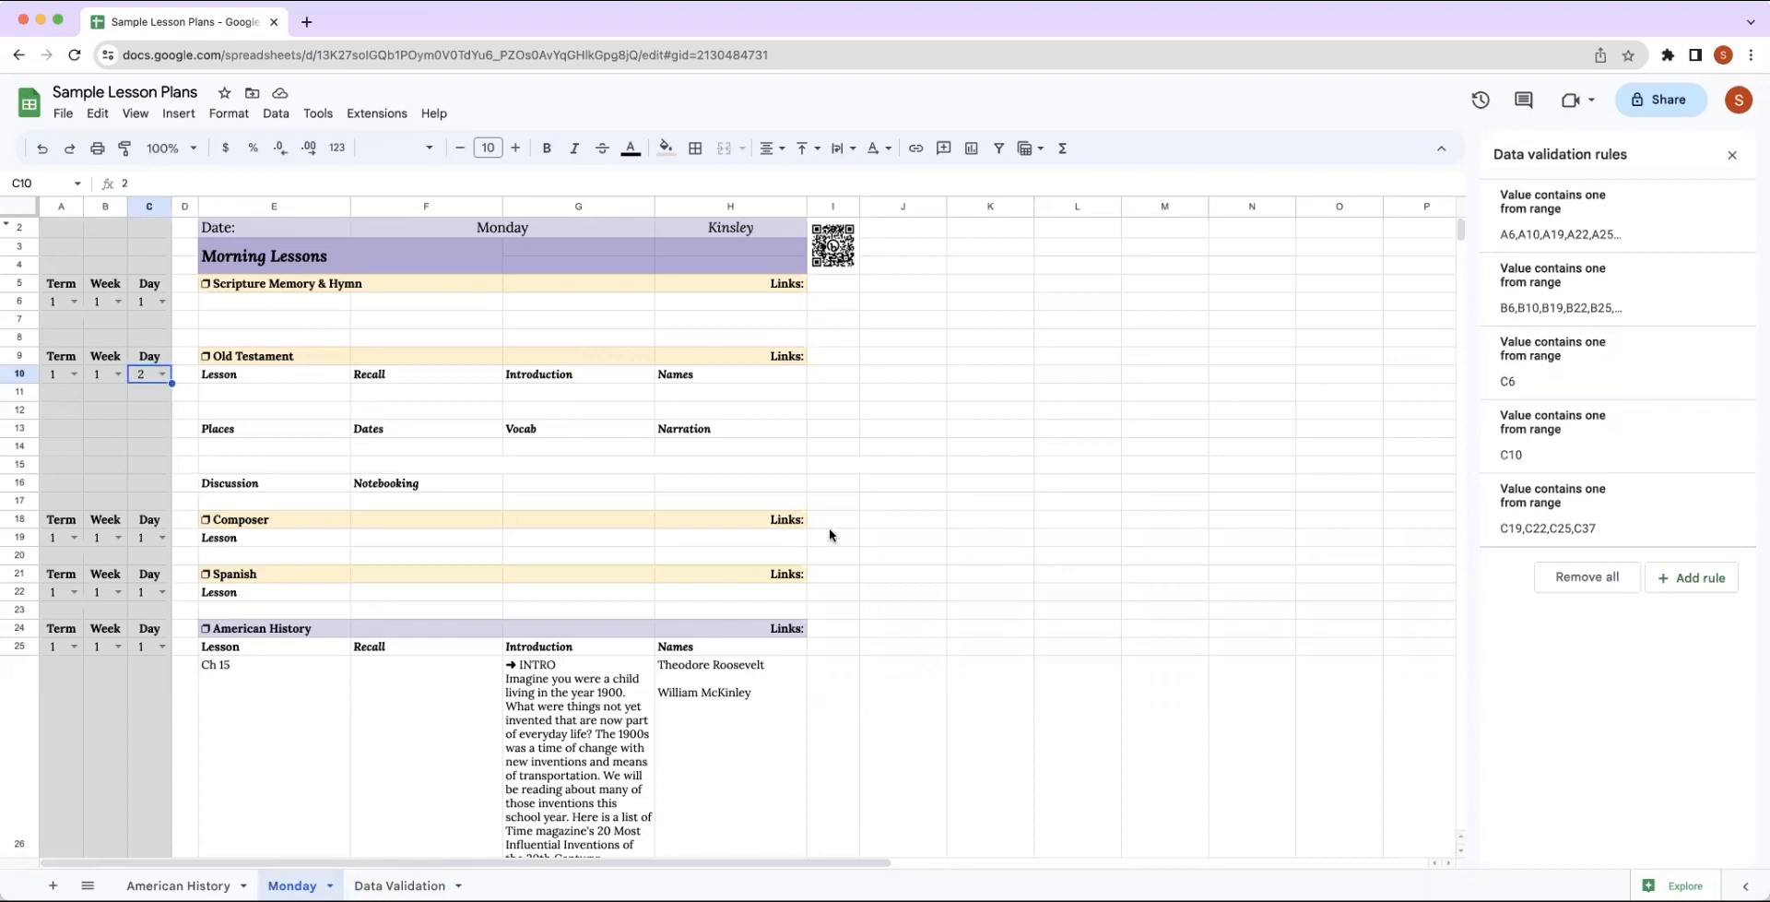
Switch the American History Week dropdown in B25 through weeks 2 to 8 one by one, leaving it on 8.
scroll(832, 529, "down", 3)
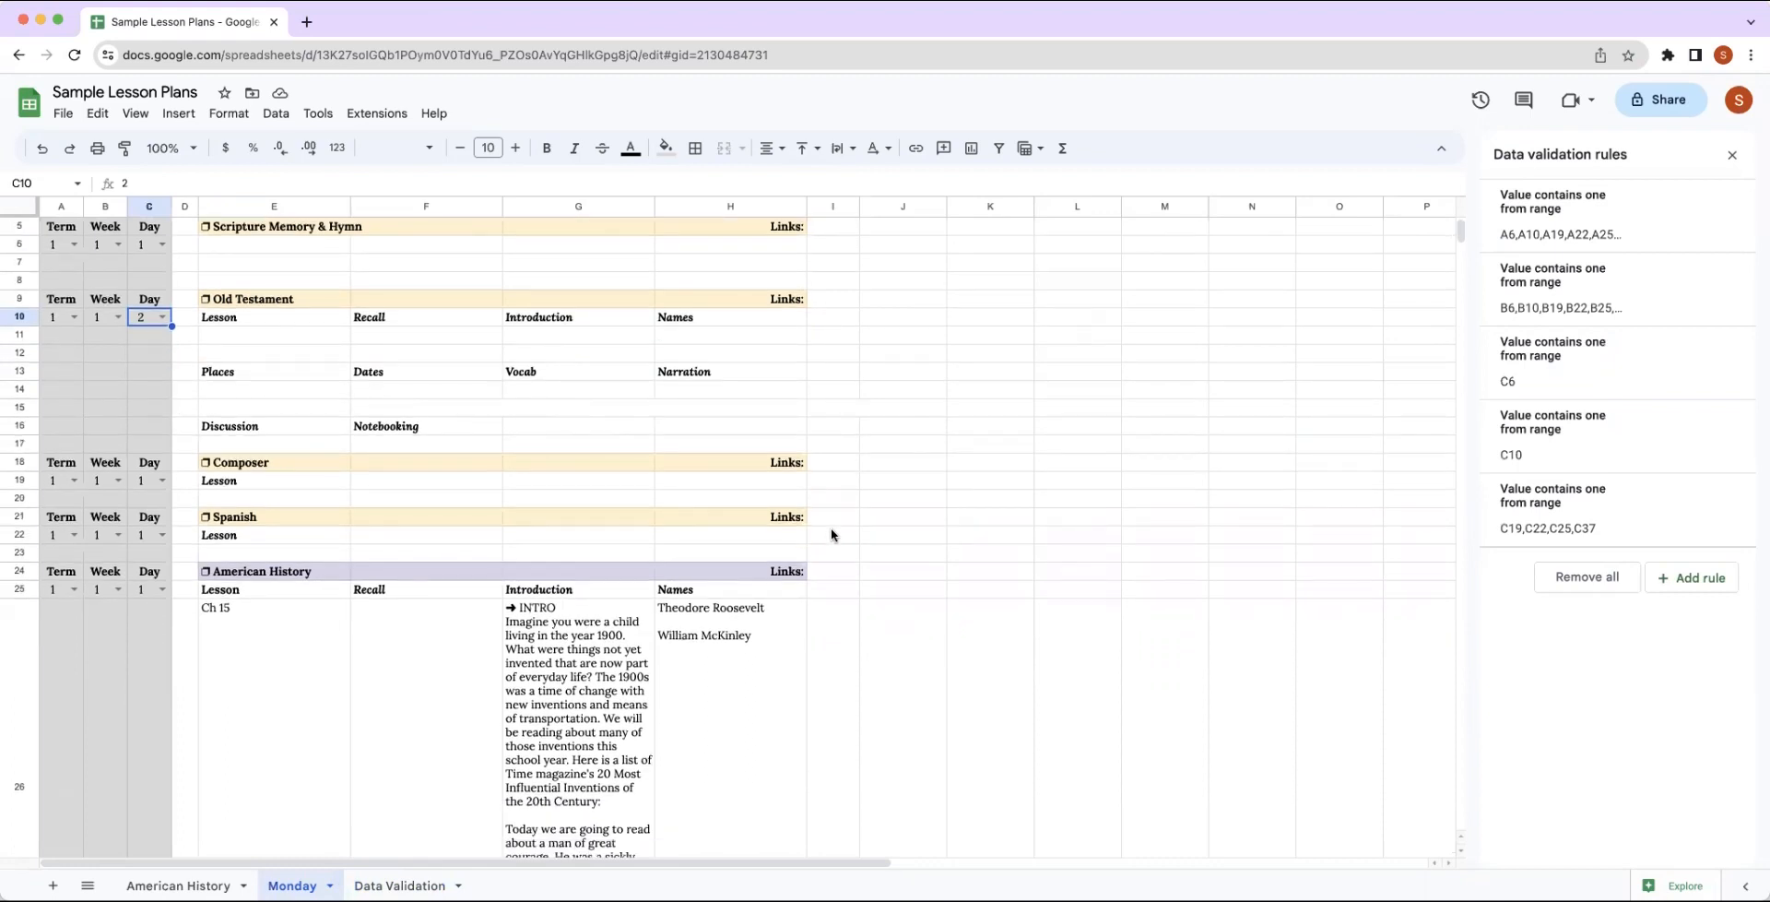
scroll(832, 528, "down", 2)
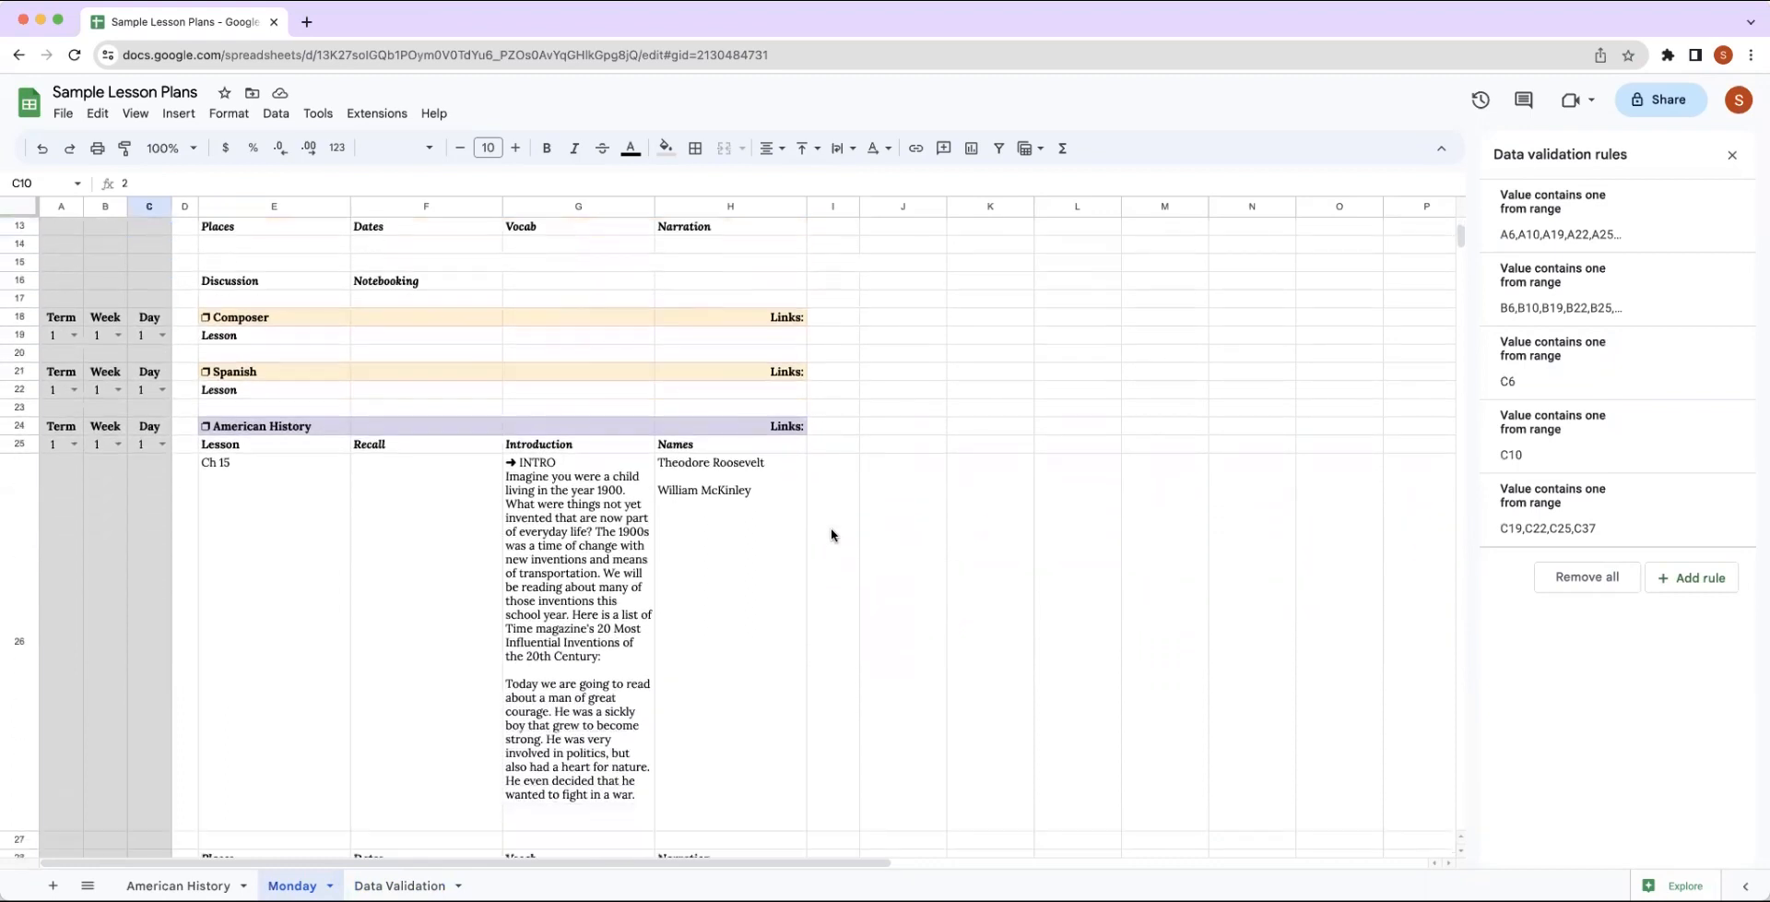
left_click(117, 443)
scroll(273, 553, "down", 3)
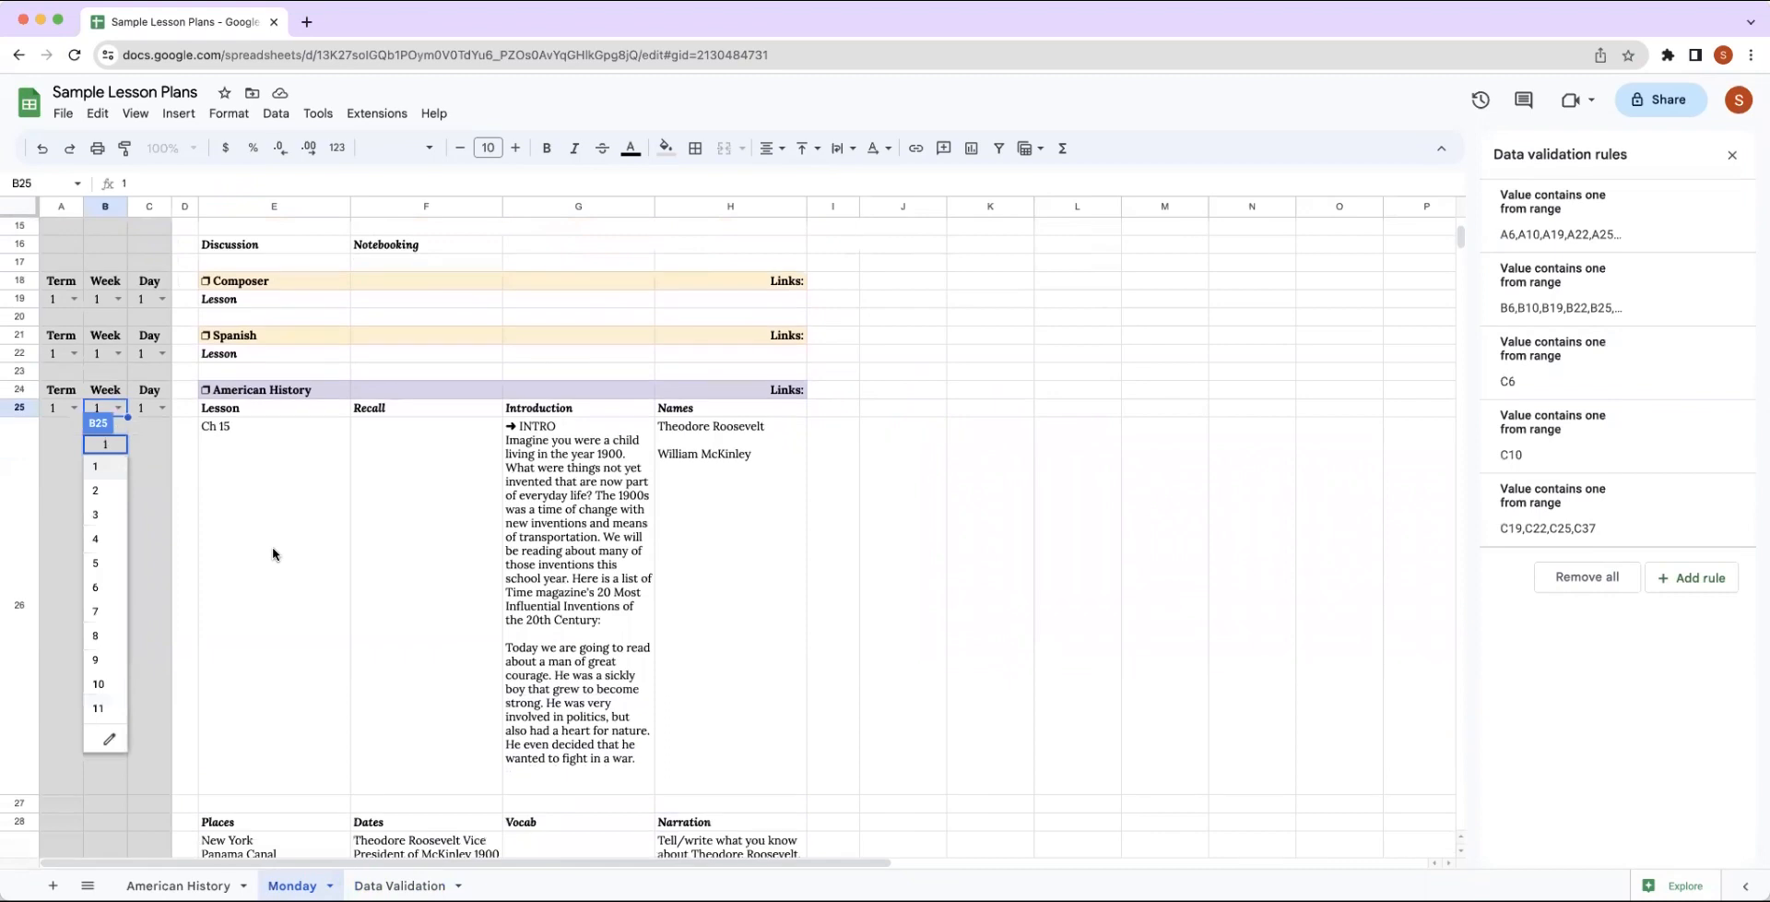
left_click(104, 491)
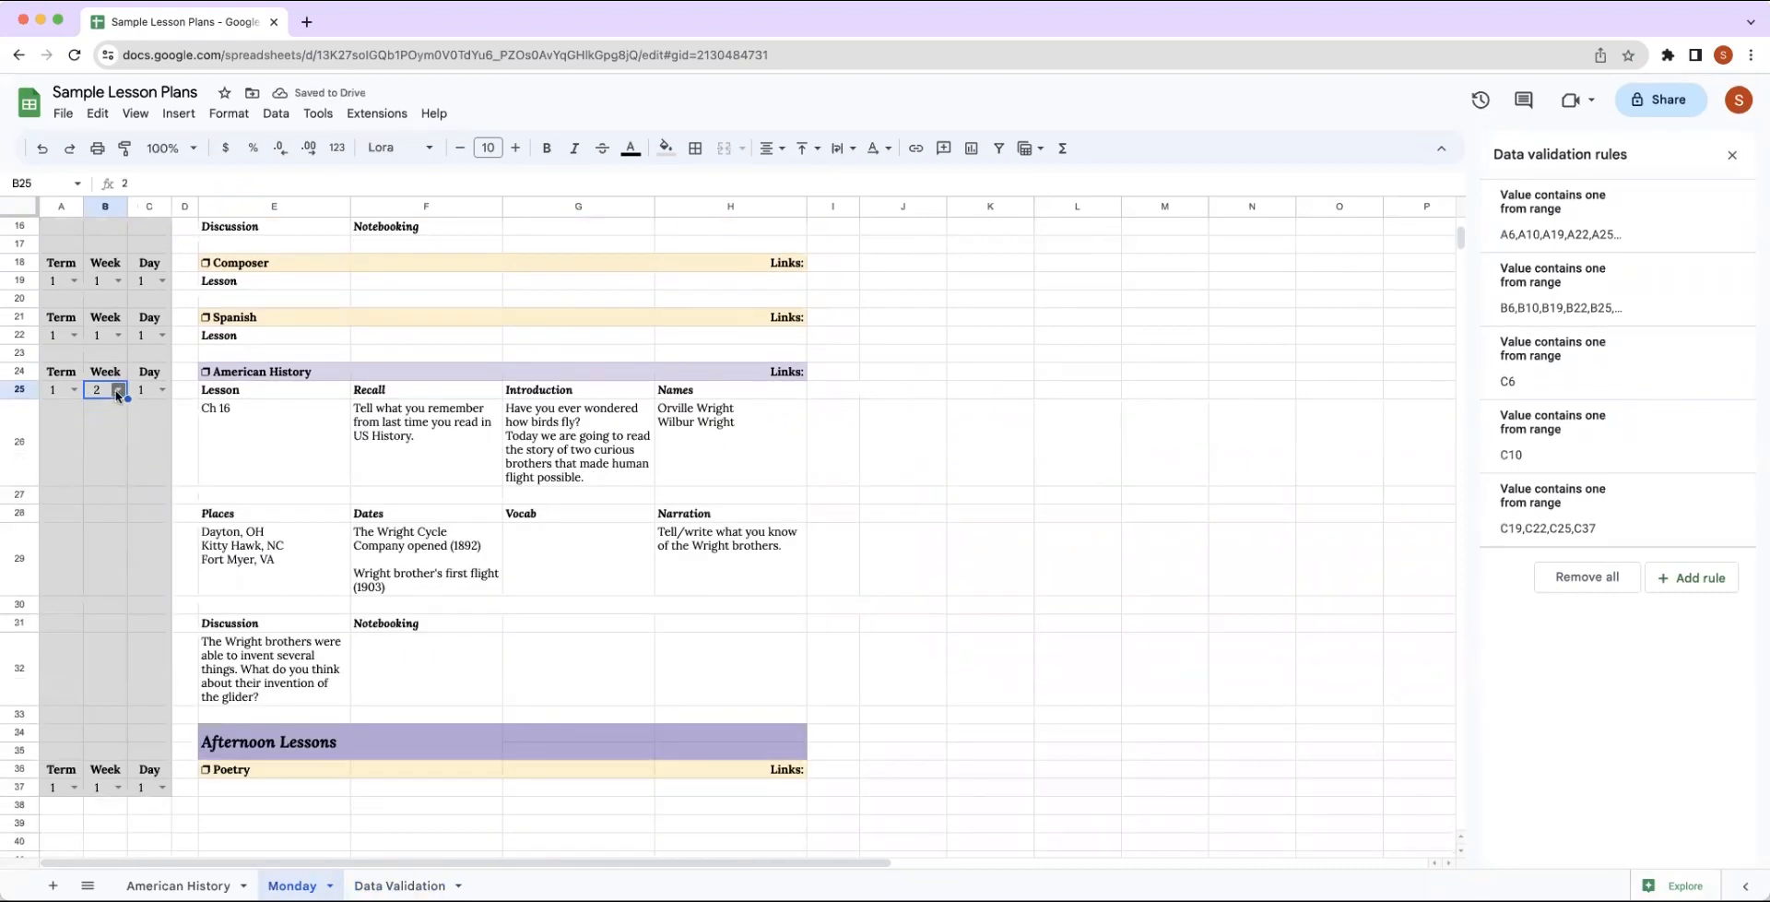
left_click(118, 389)
left_click(99, 471)
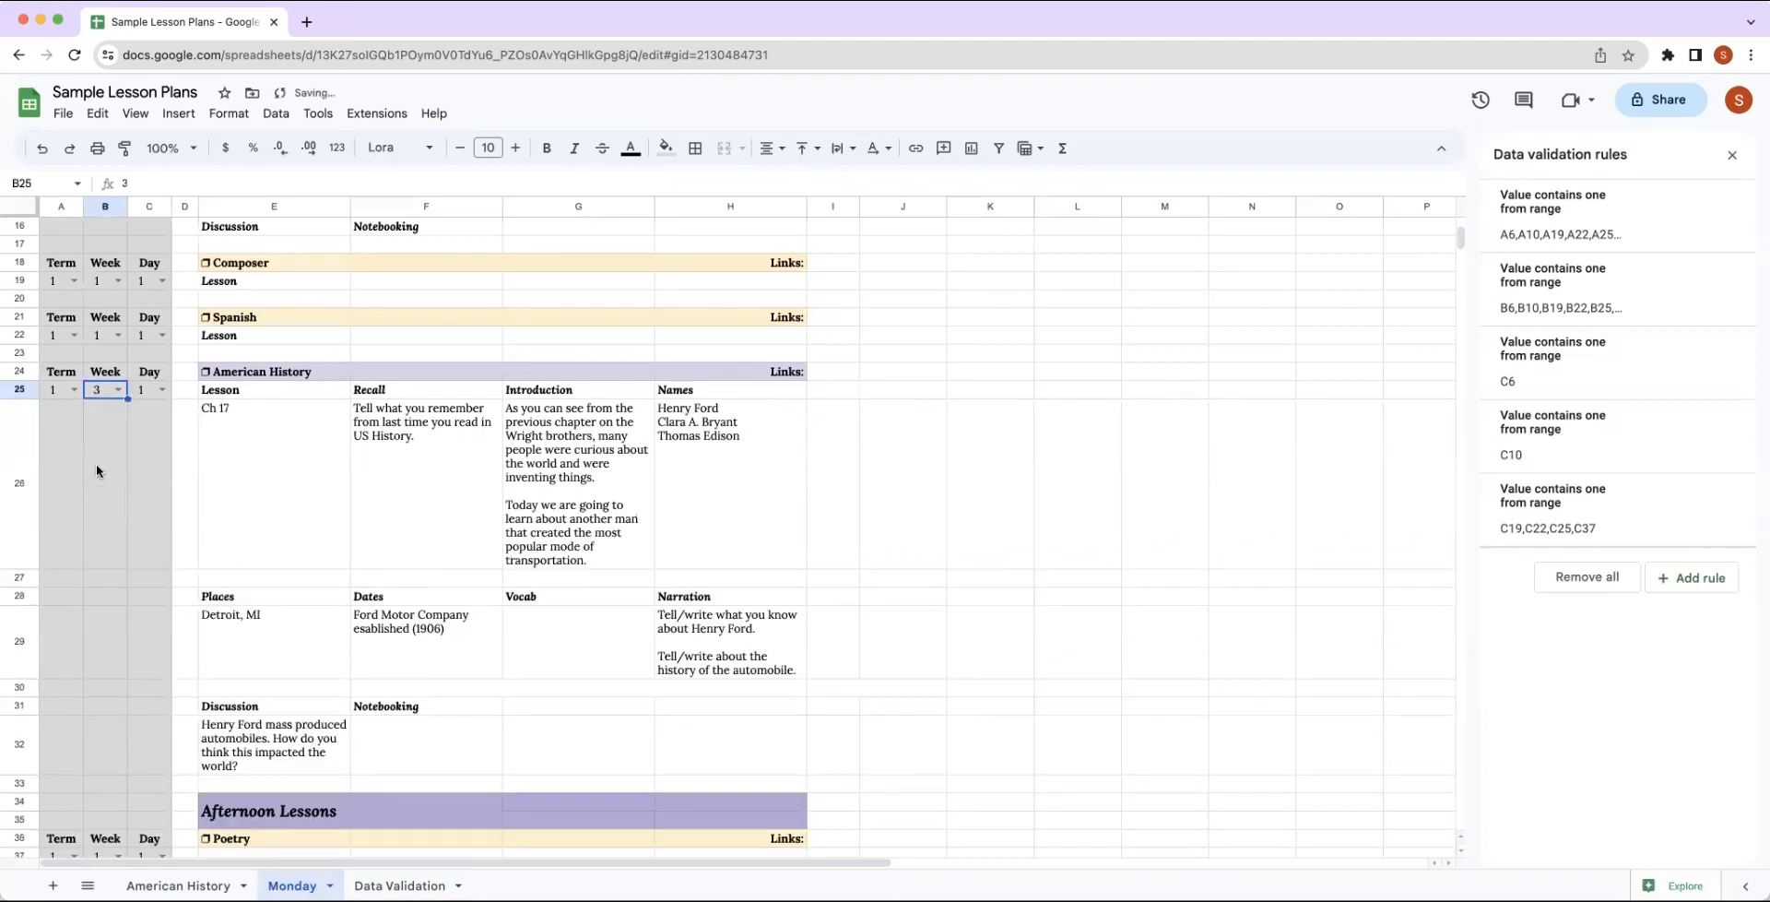
left_click(118, 389)
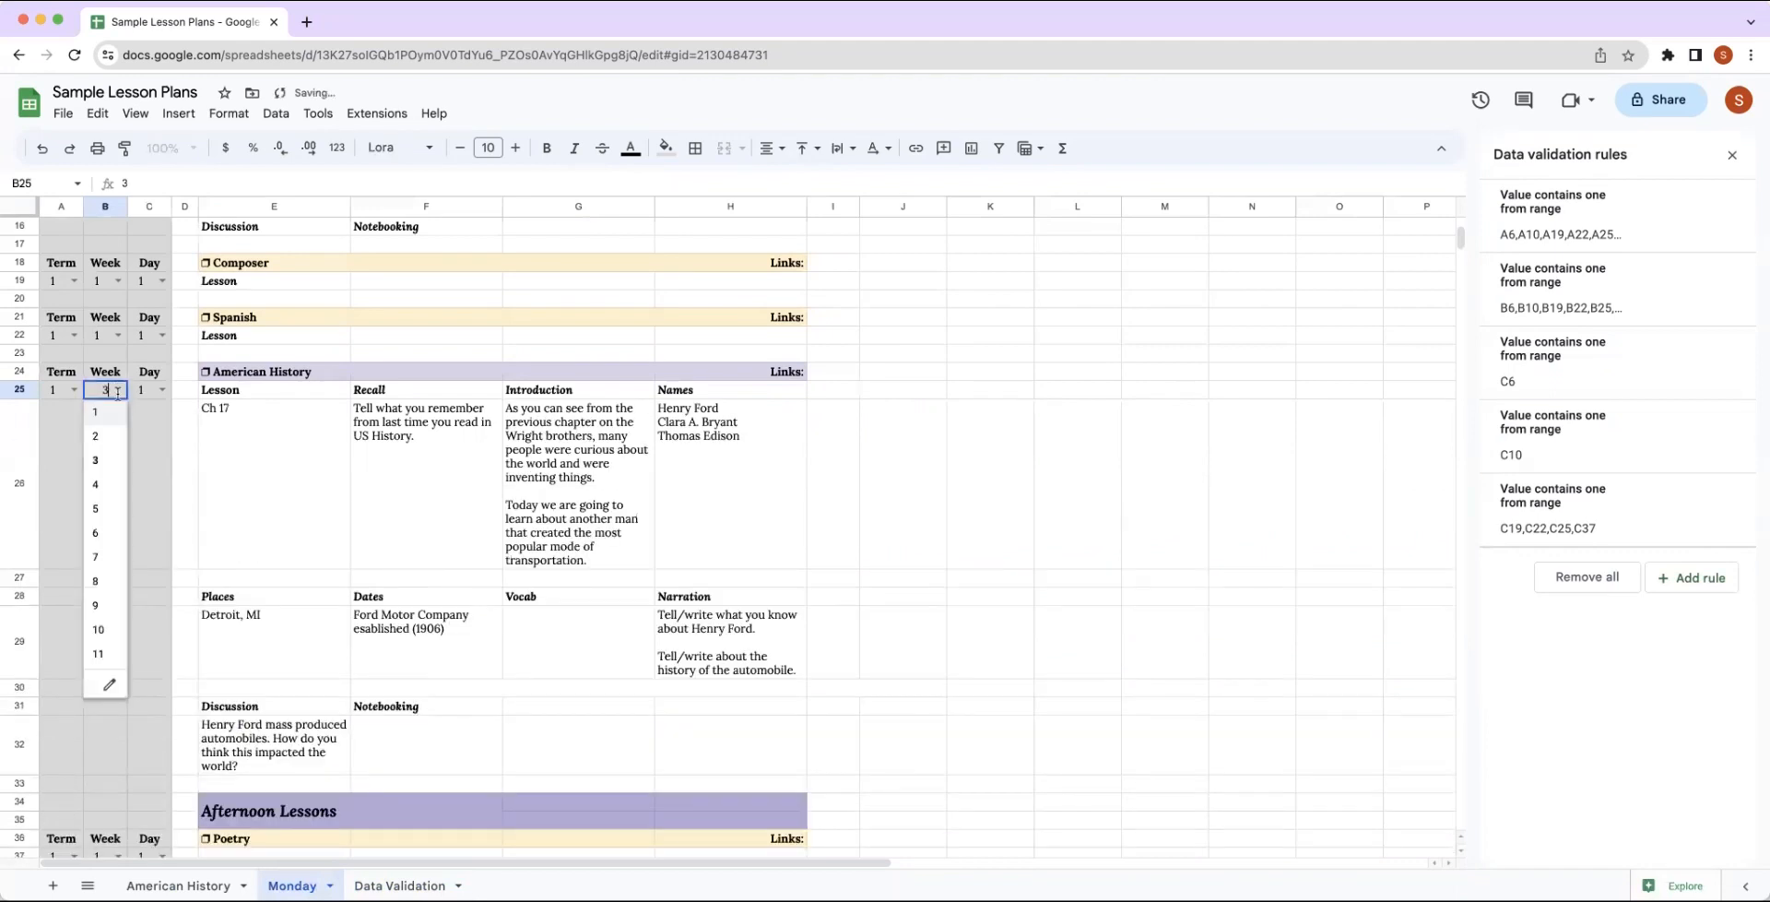
left_click(96, 485)
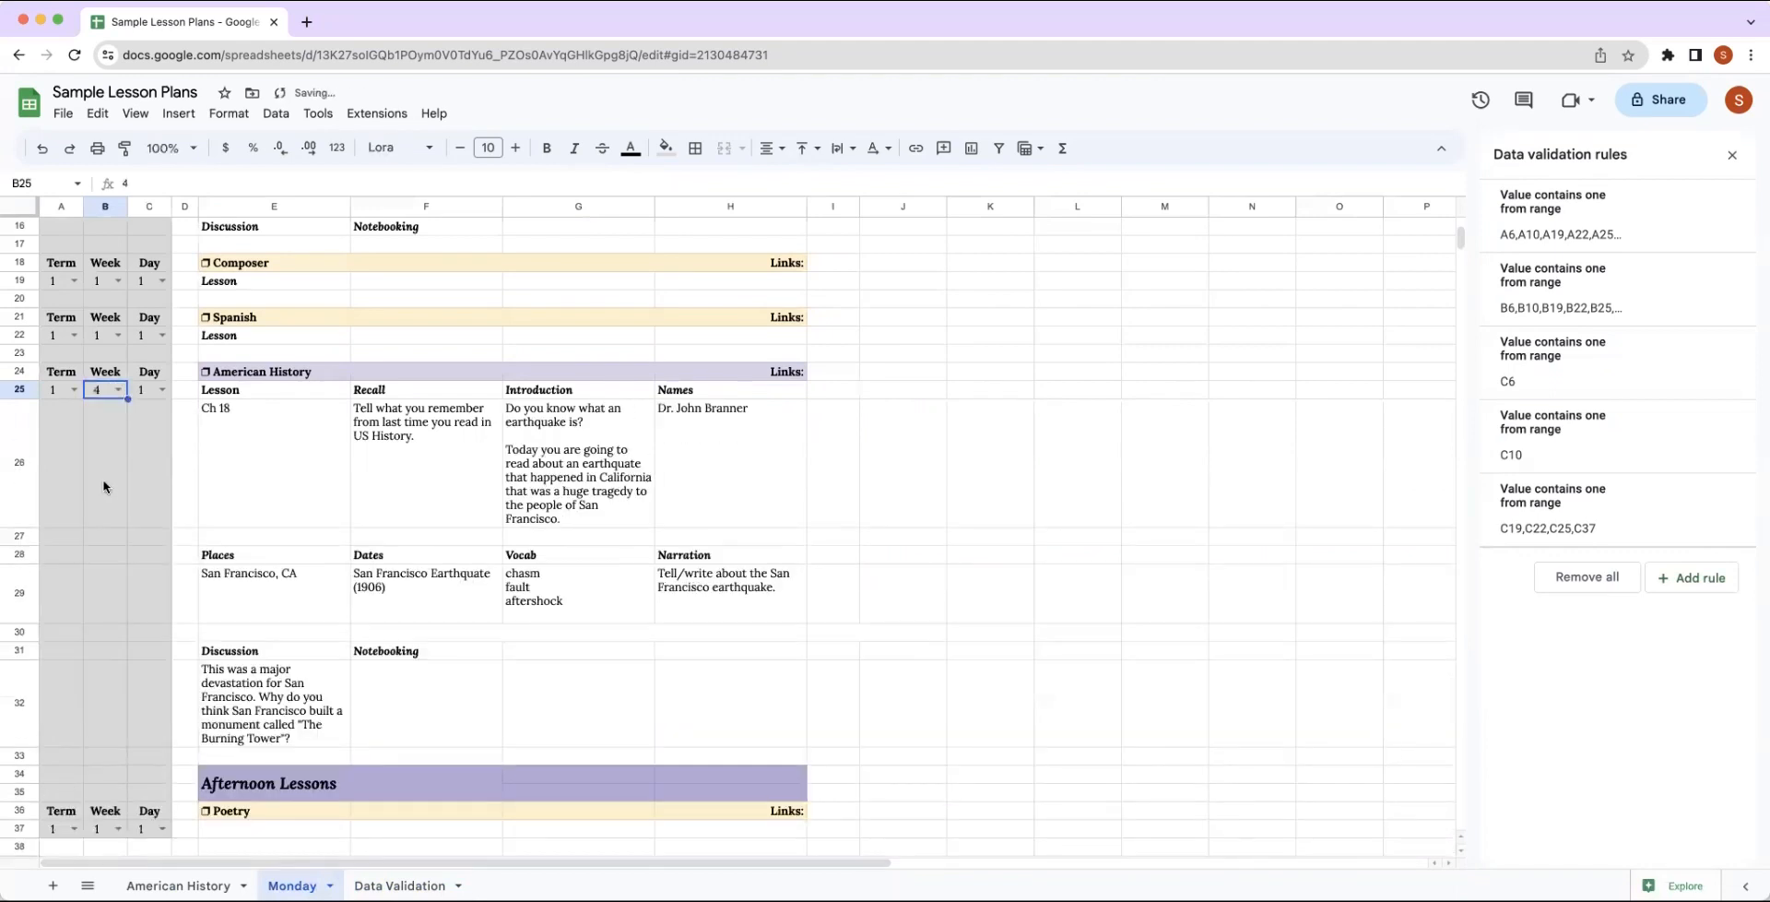
left_click(118, 391)
left_click(101, 509)
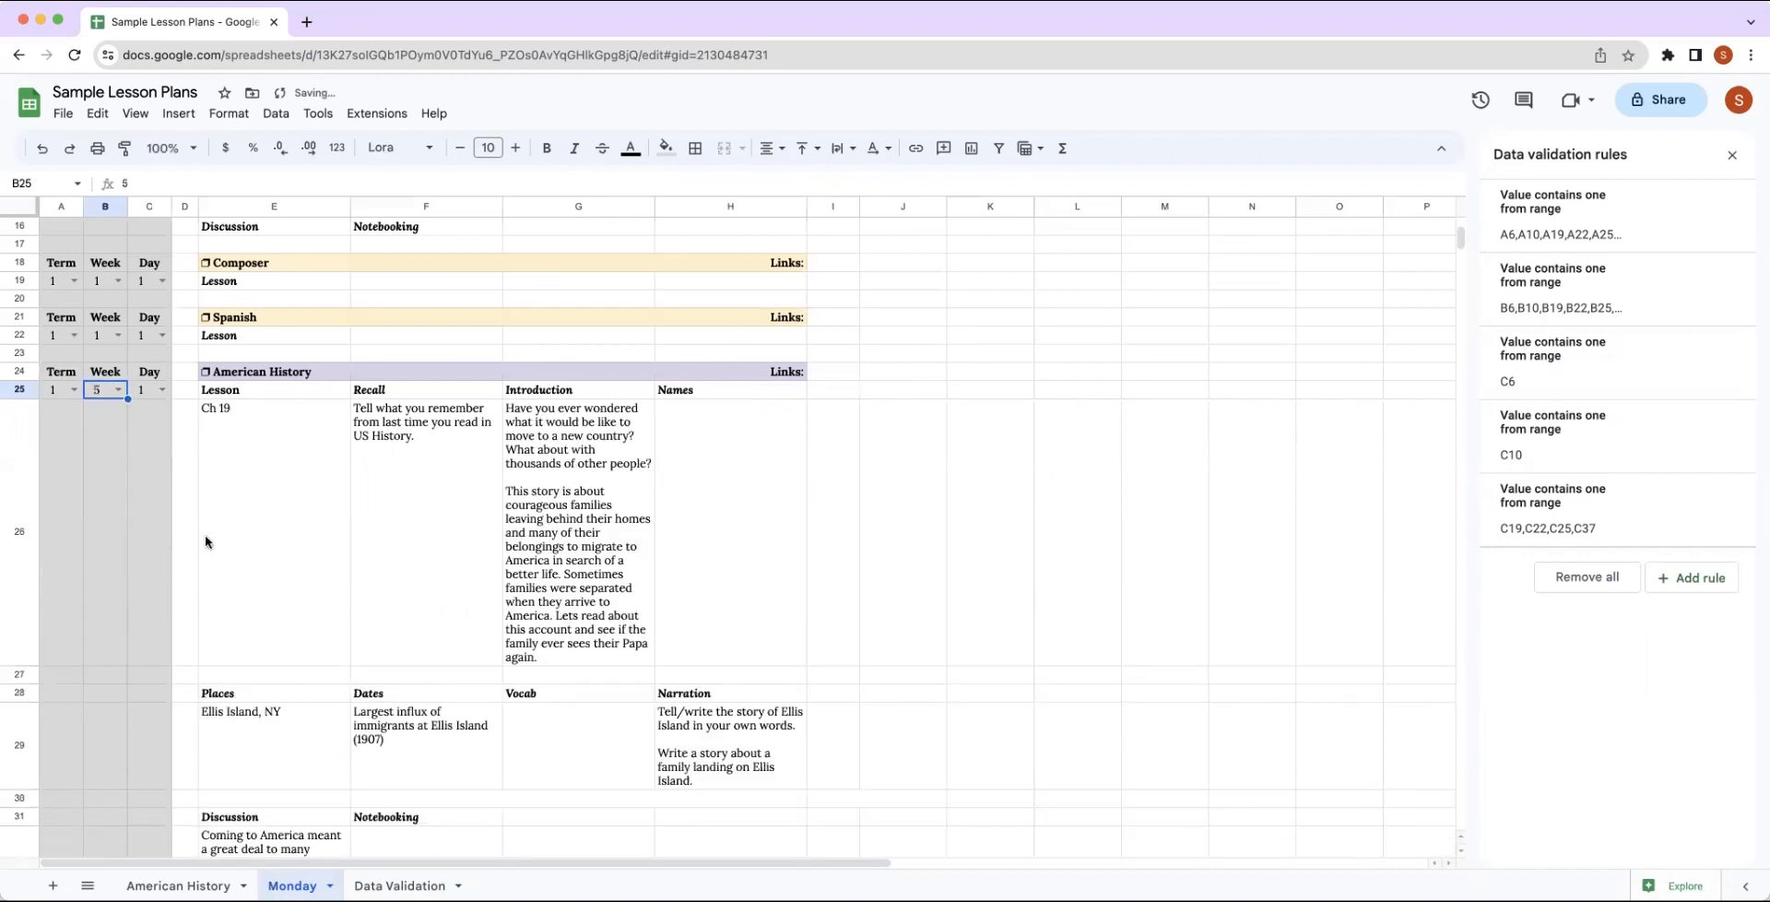
left_click(118, 389)
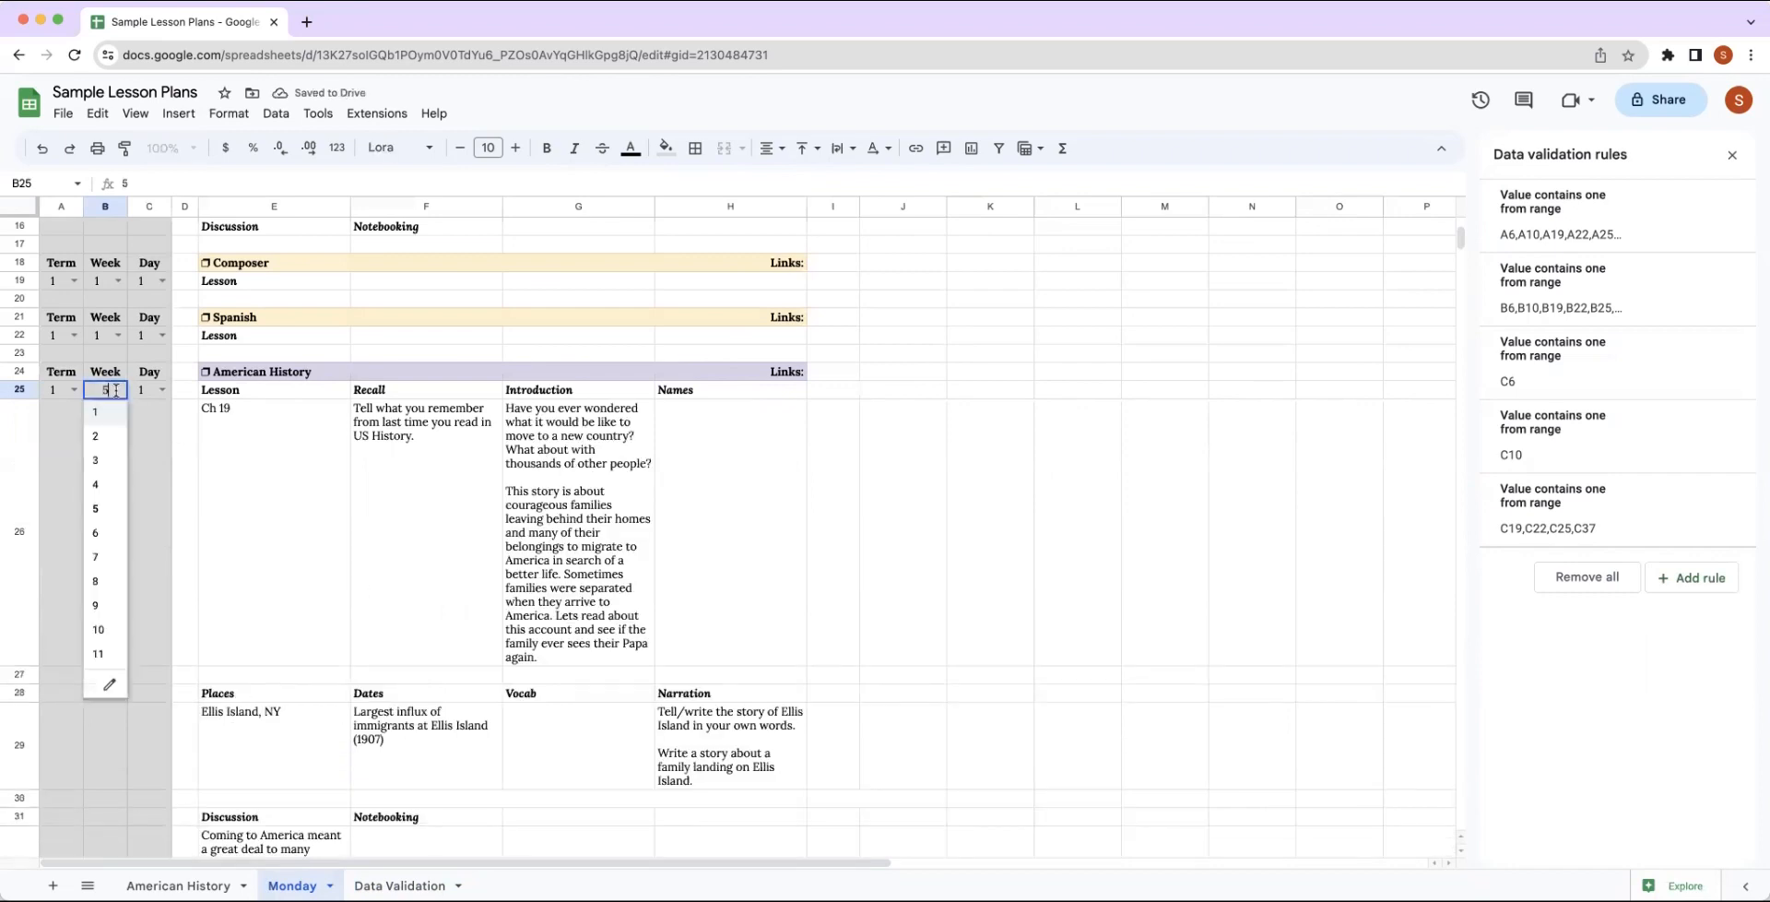
left_click(95, 533)
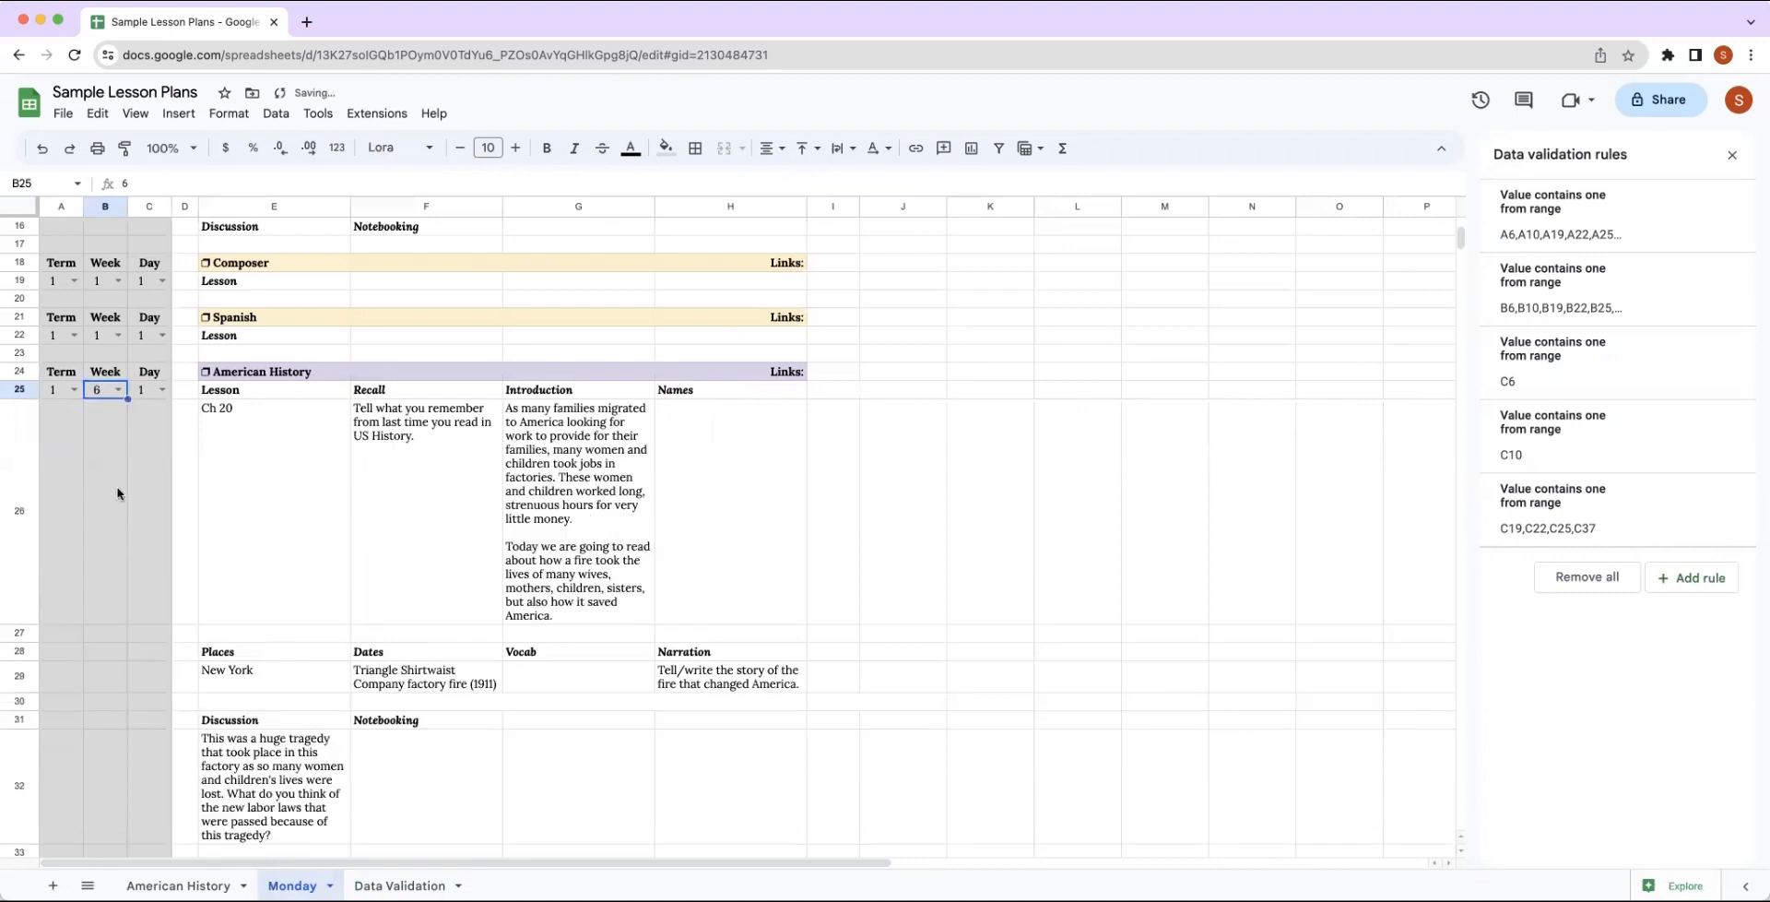
left_click(118, 389)
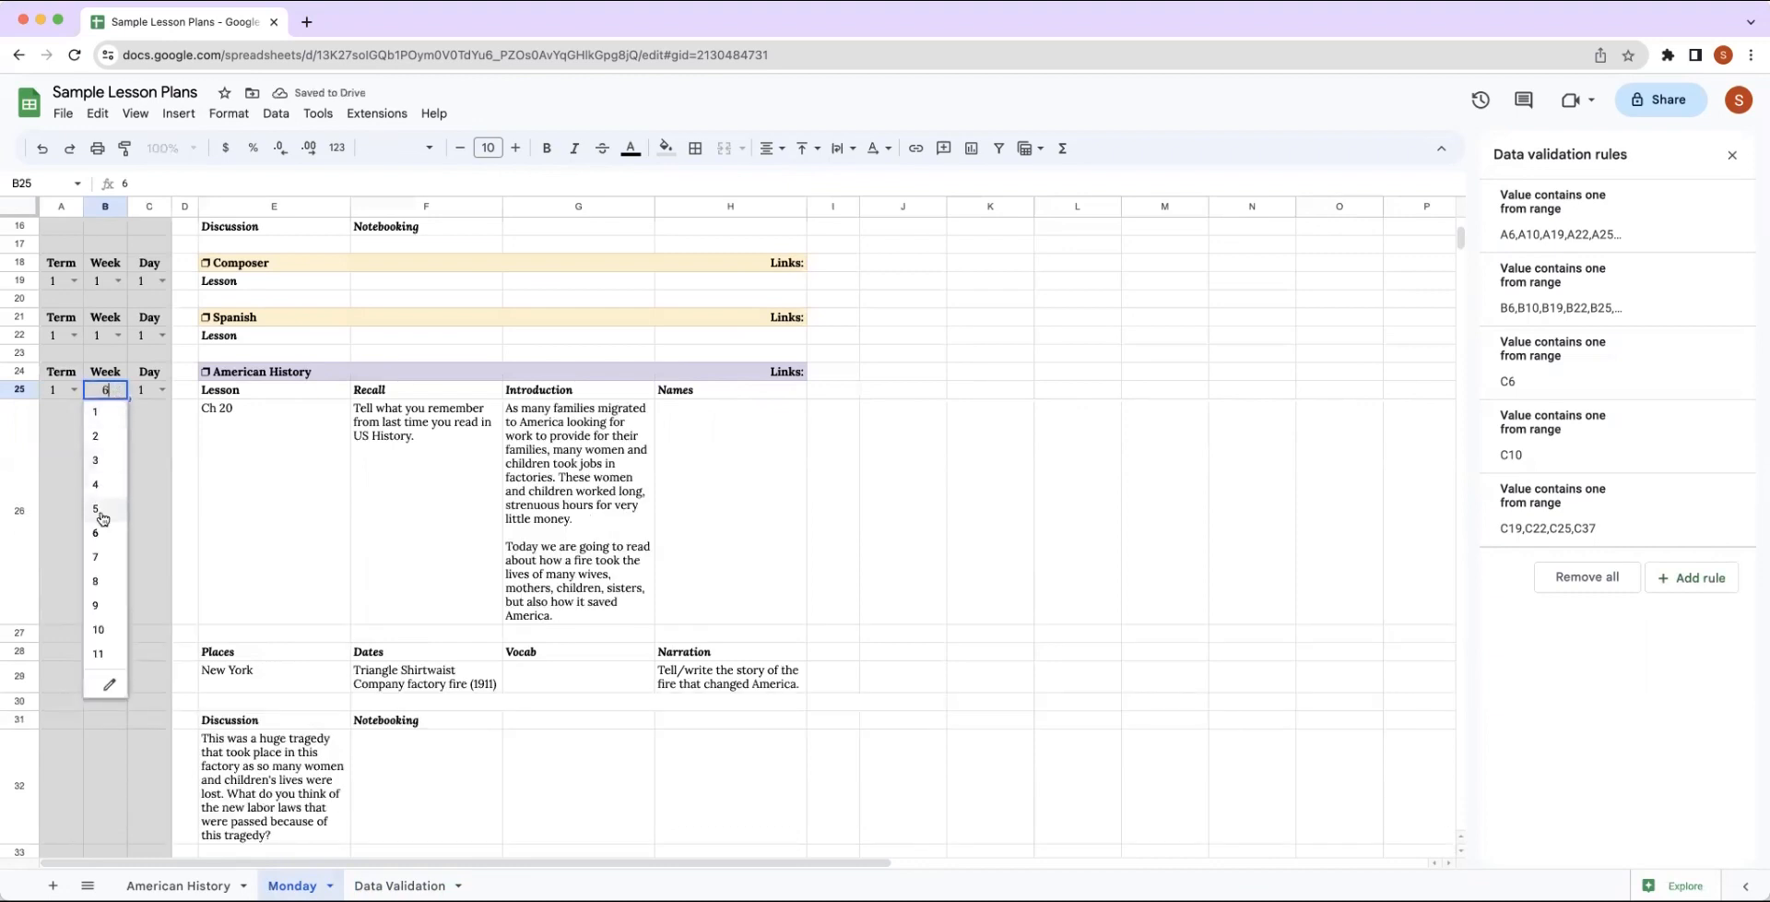
left_click(97, 557)
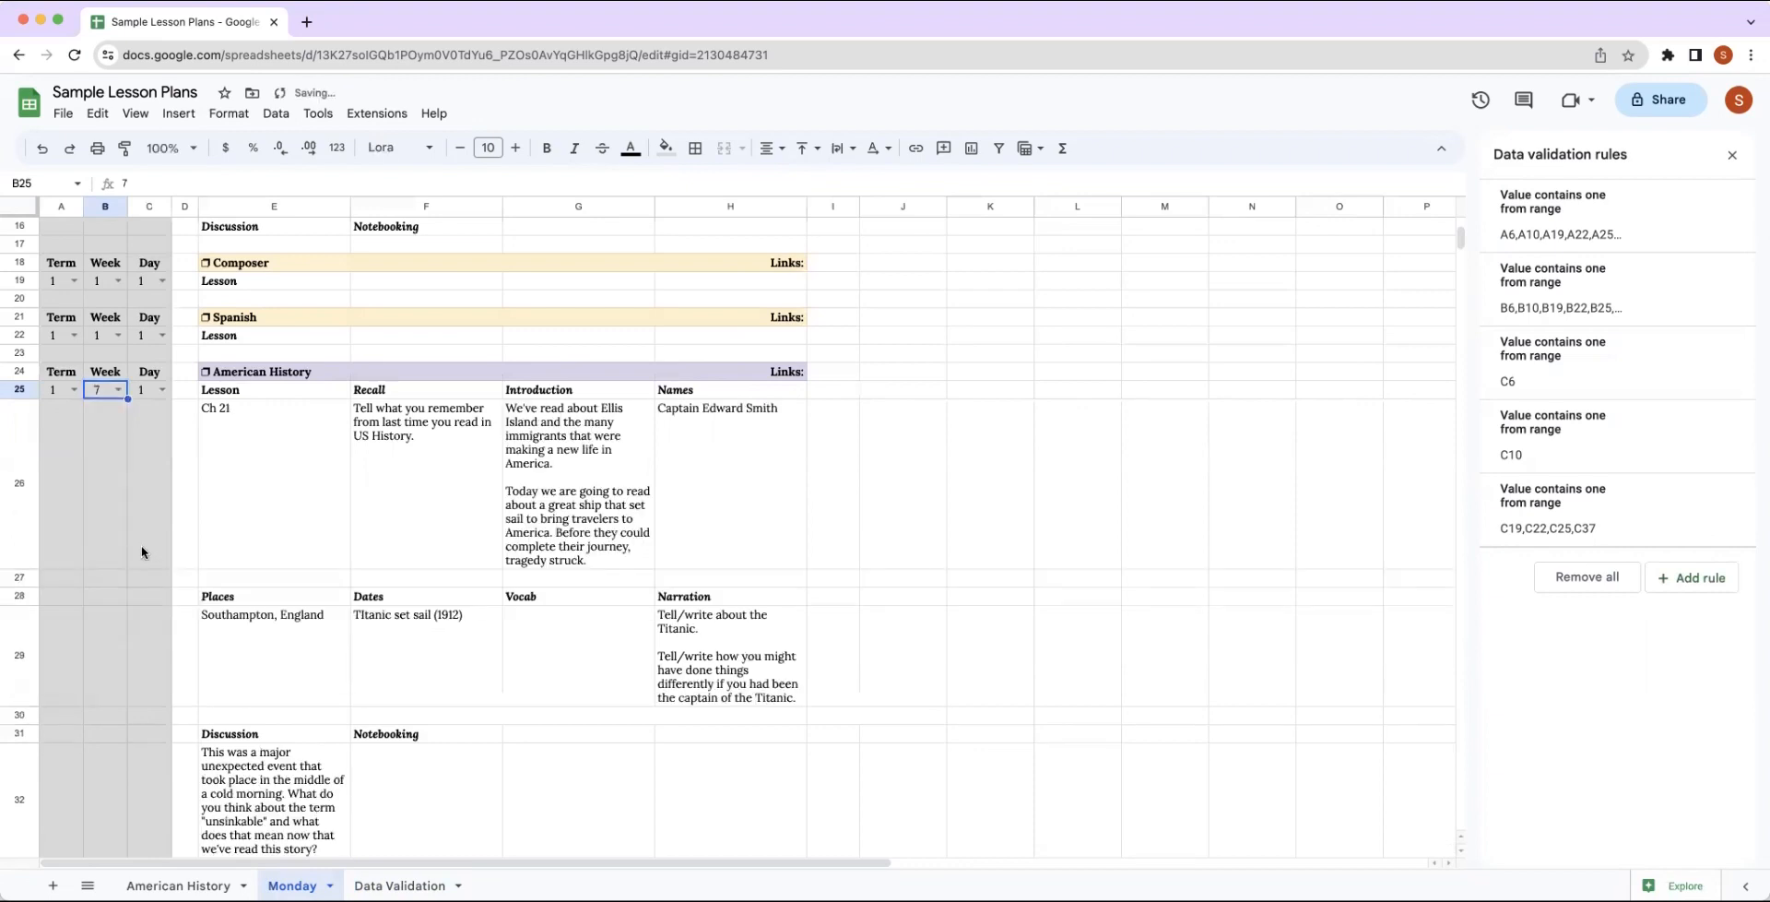
left_click(119, 390)
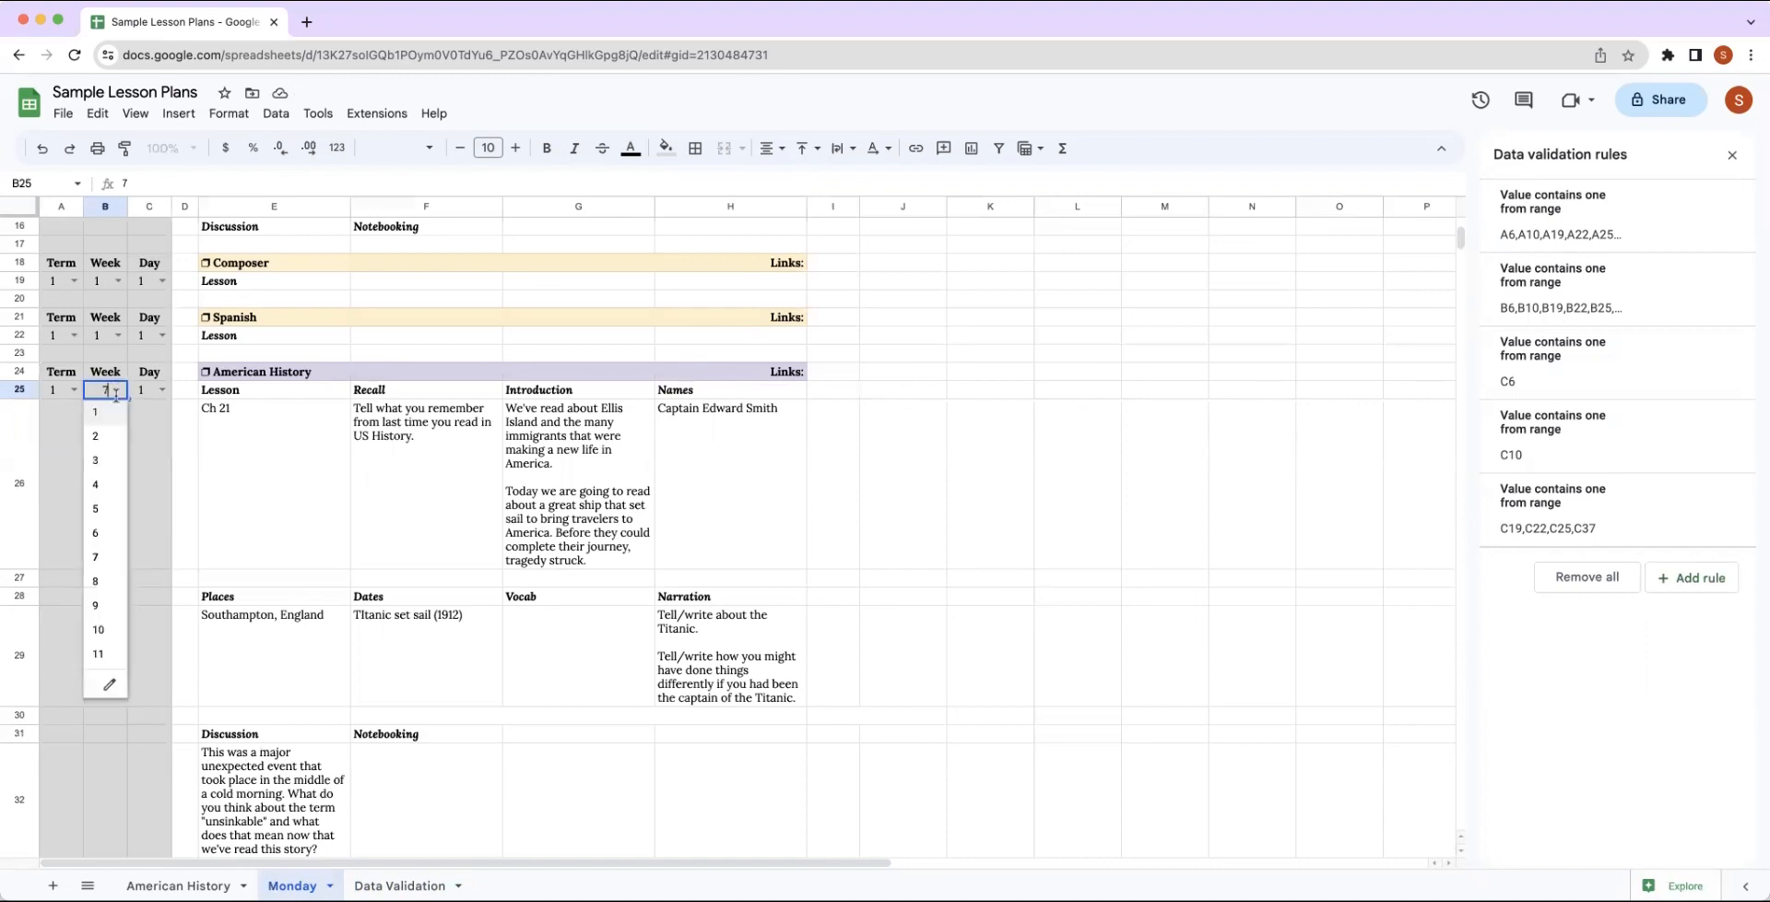
left_click(104, 582)
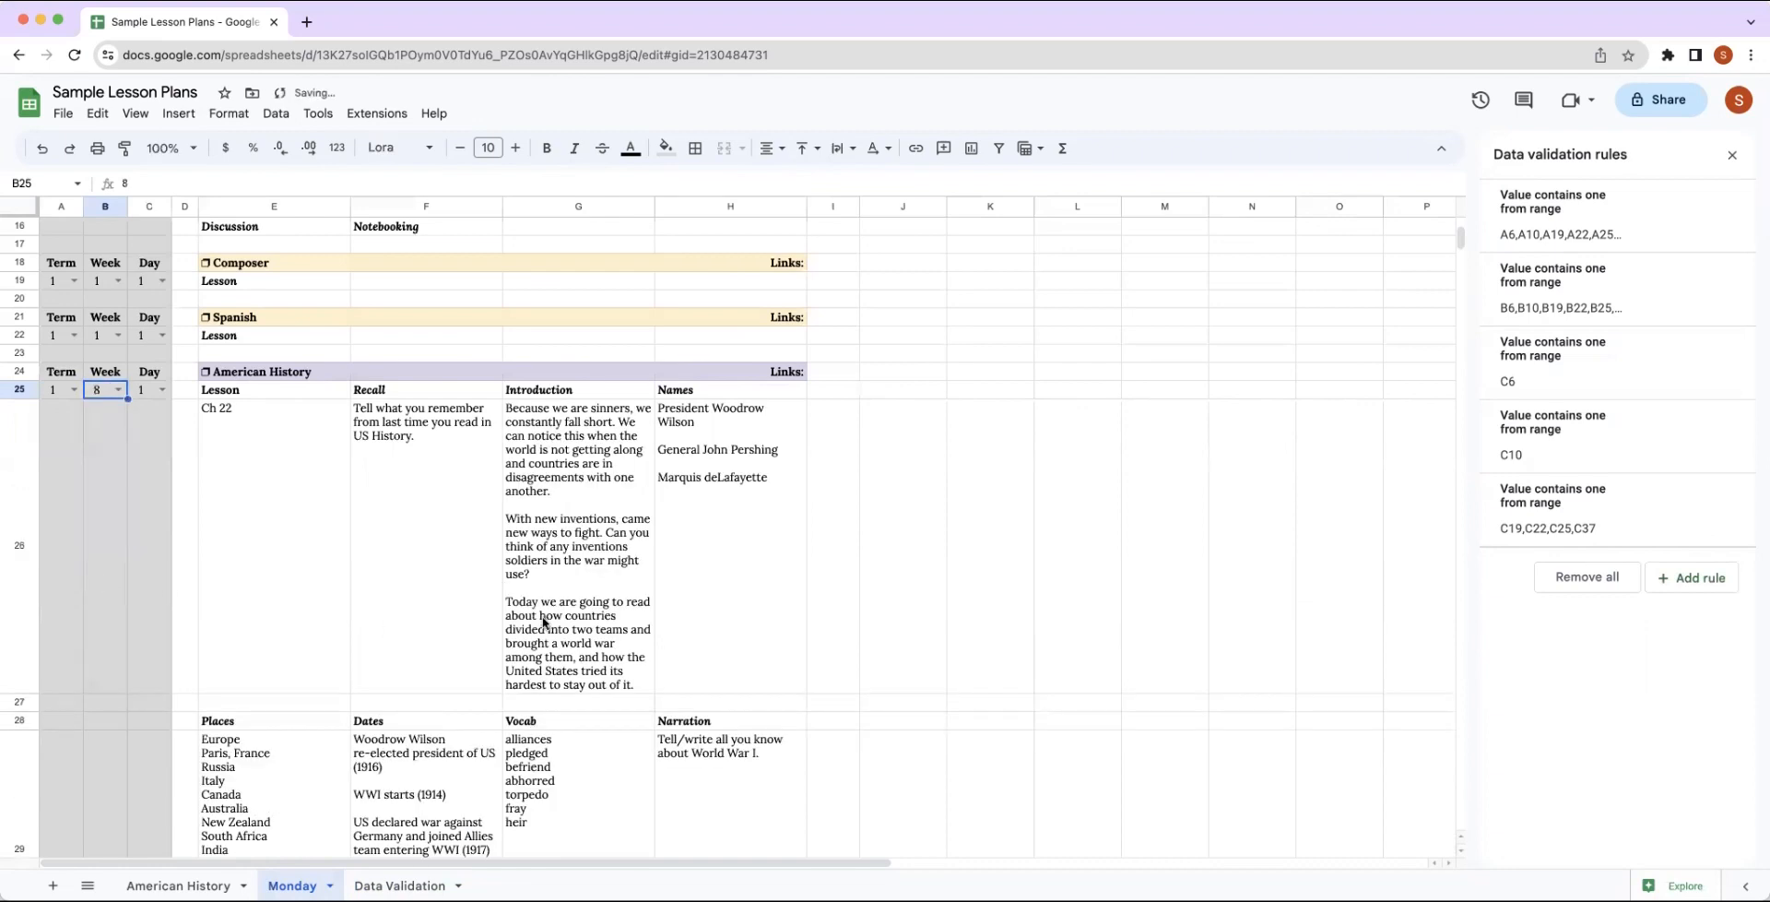
Look over the week 8 American History lesson details and close the data validation rules.
scroll(544, 622, "down", 6)
scroll(543, 622, "up", 6)
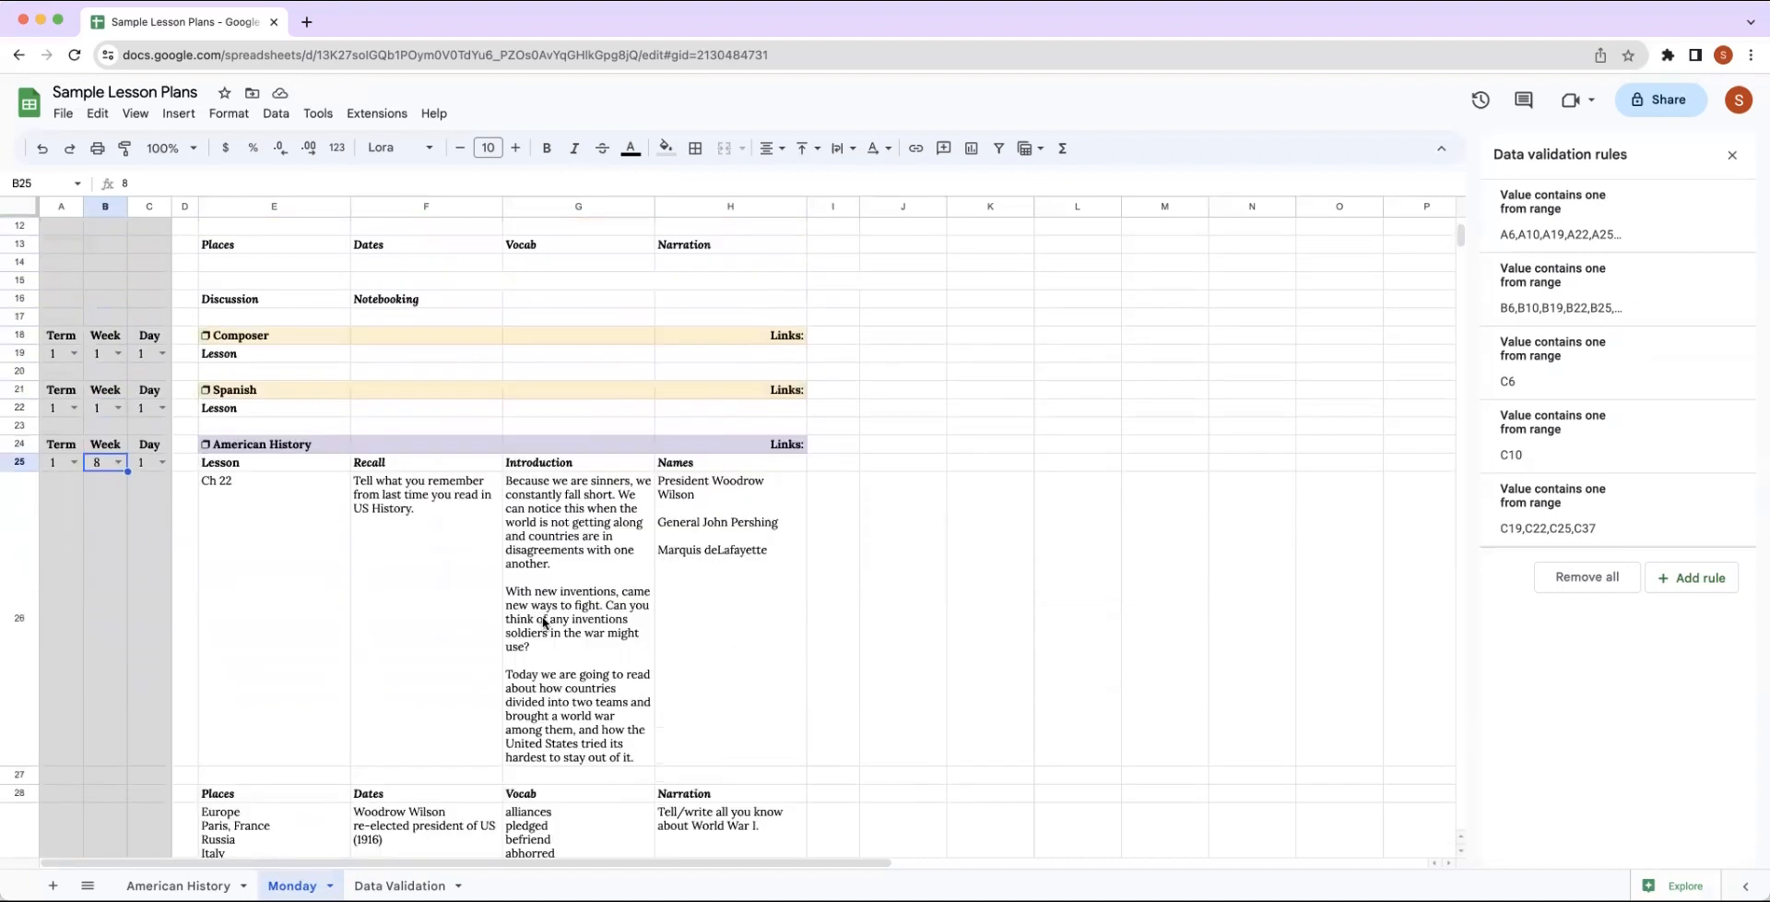
scroll(544, 623, "up", 3)
scroll(547, 623, "down", 8)
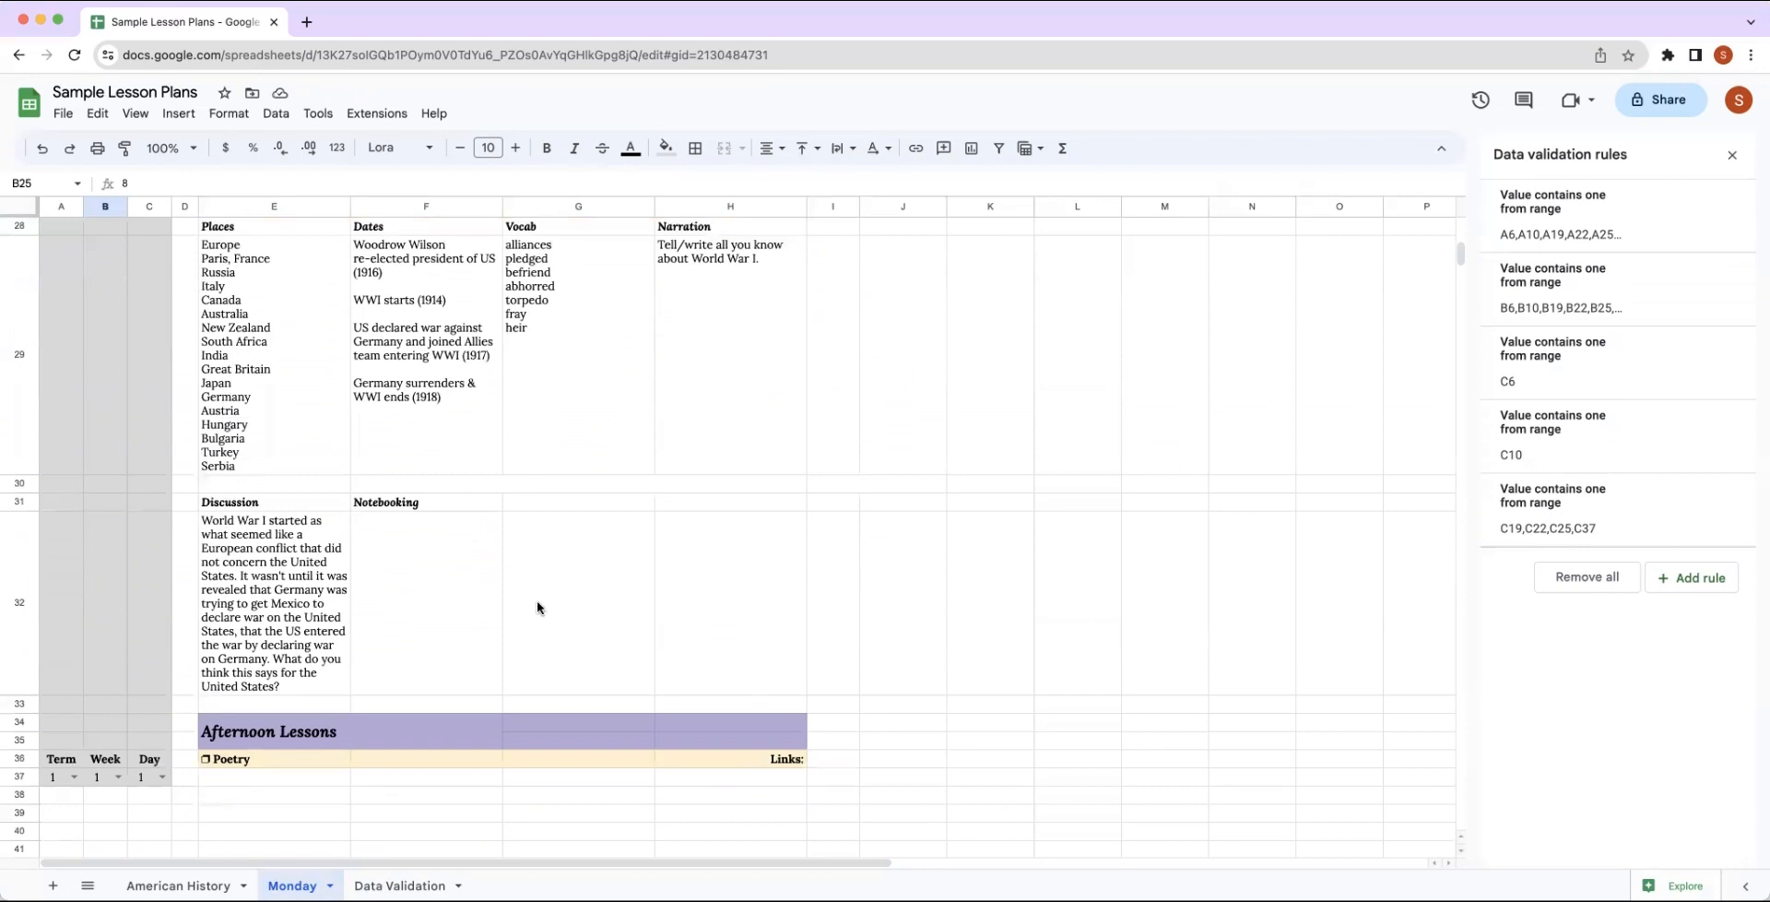
left_click(1733, 156)
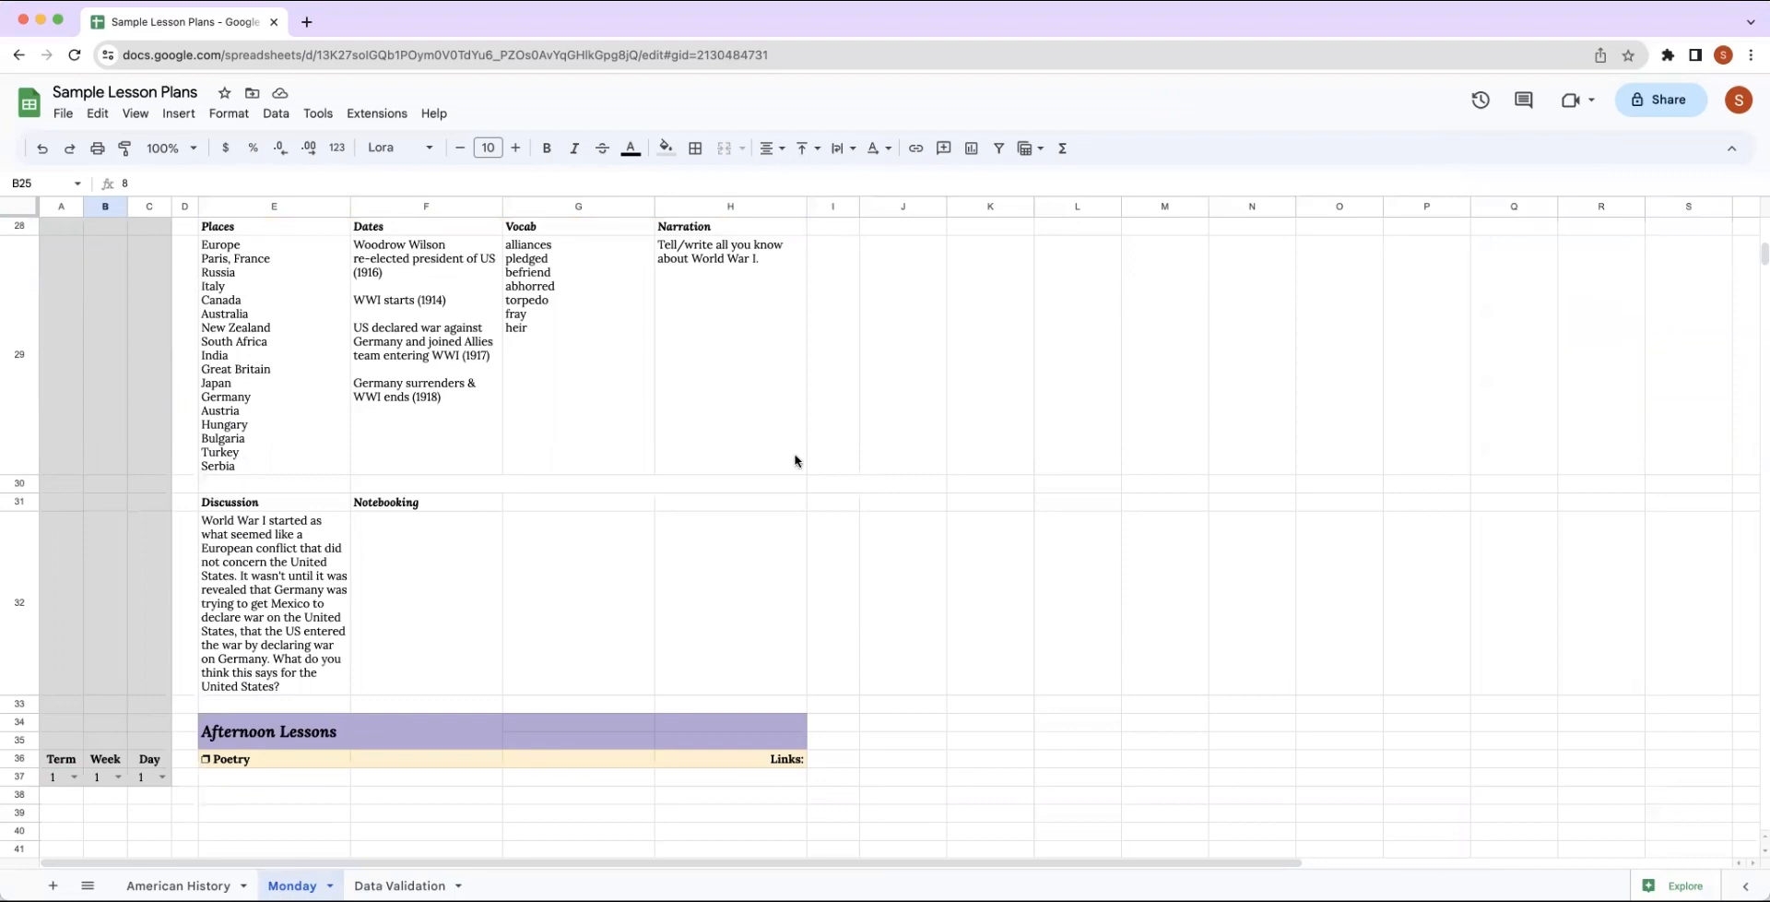
scroll(794, 461, "up", 8)
scroll(708, 435, "up", 2)
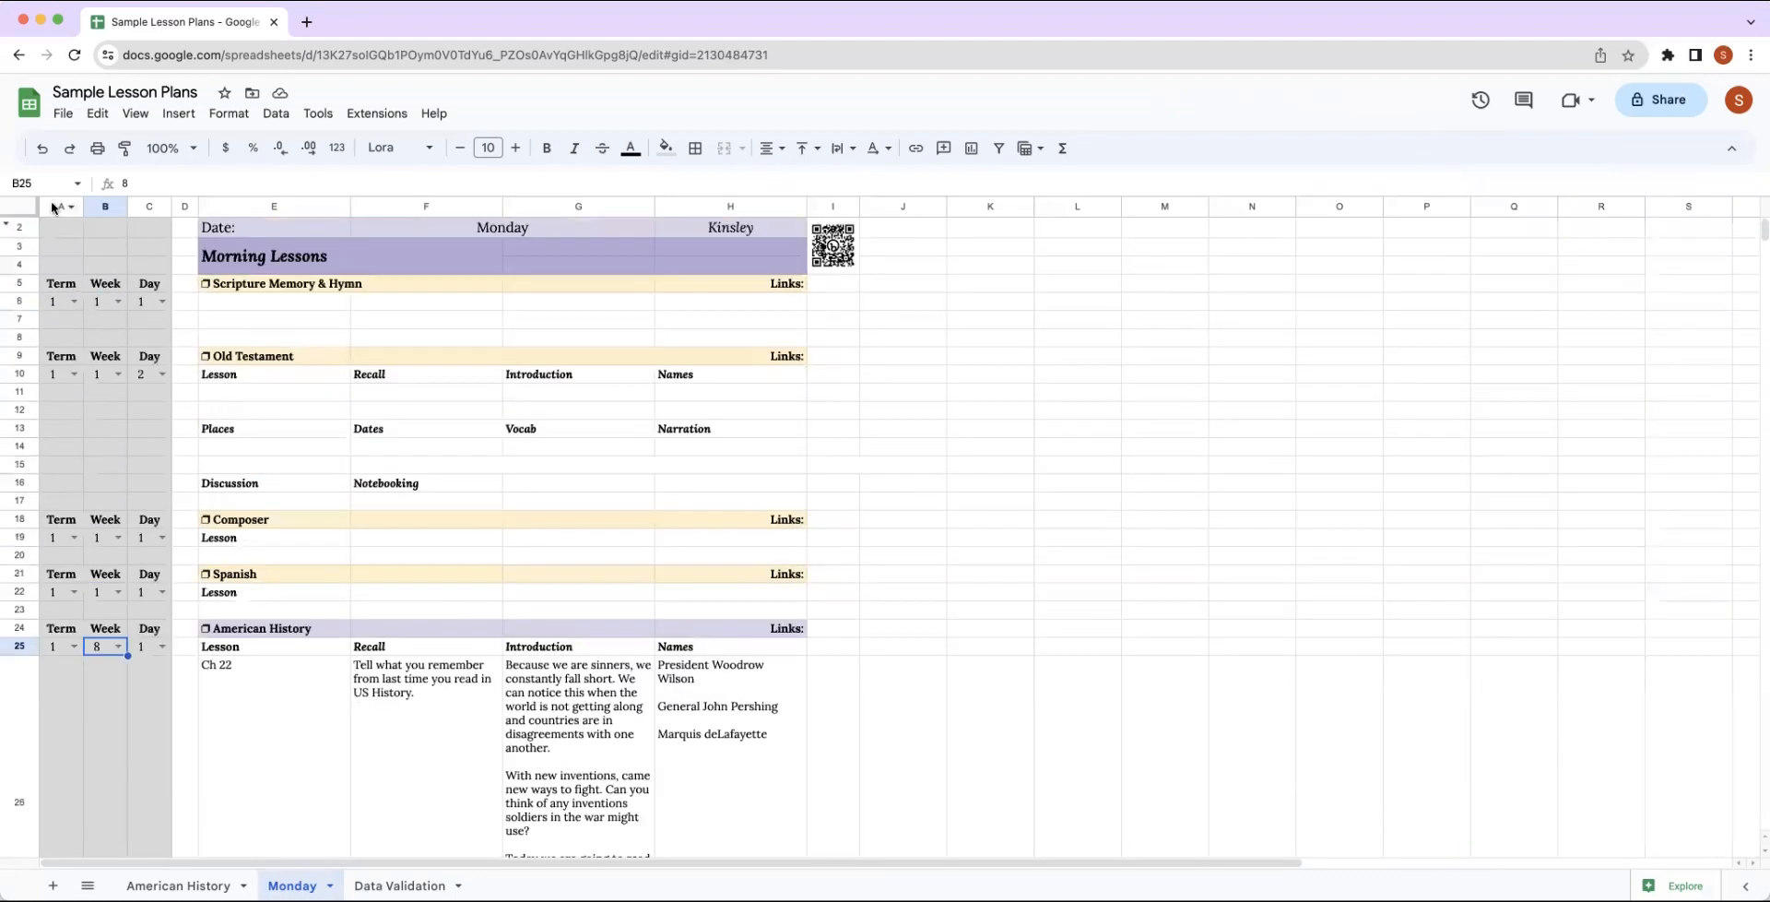
Hide columns A to C, which hold the Term, Week and Day dropdowns, on the Monday sheet.
left_click(50, 208)
left_click(992, 464)
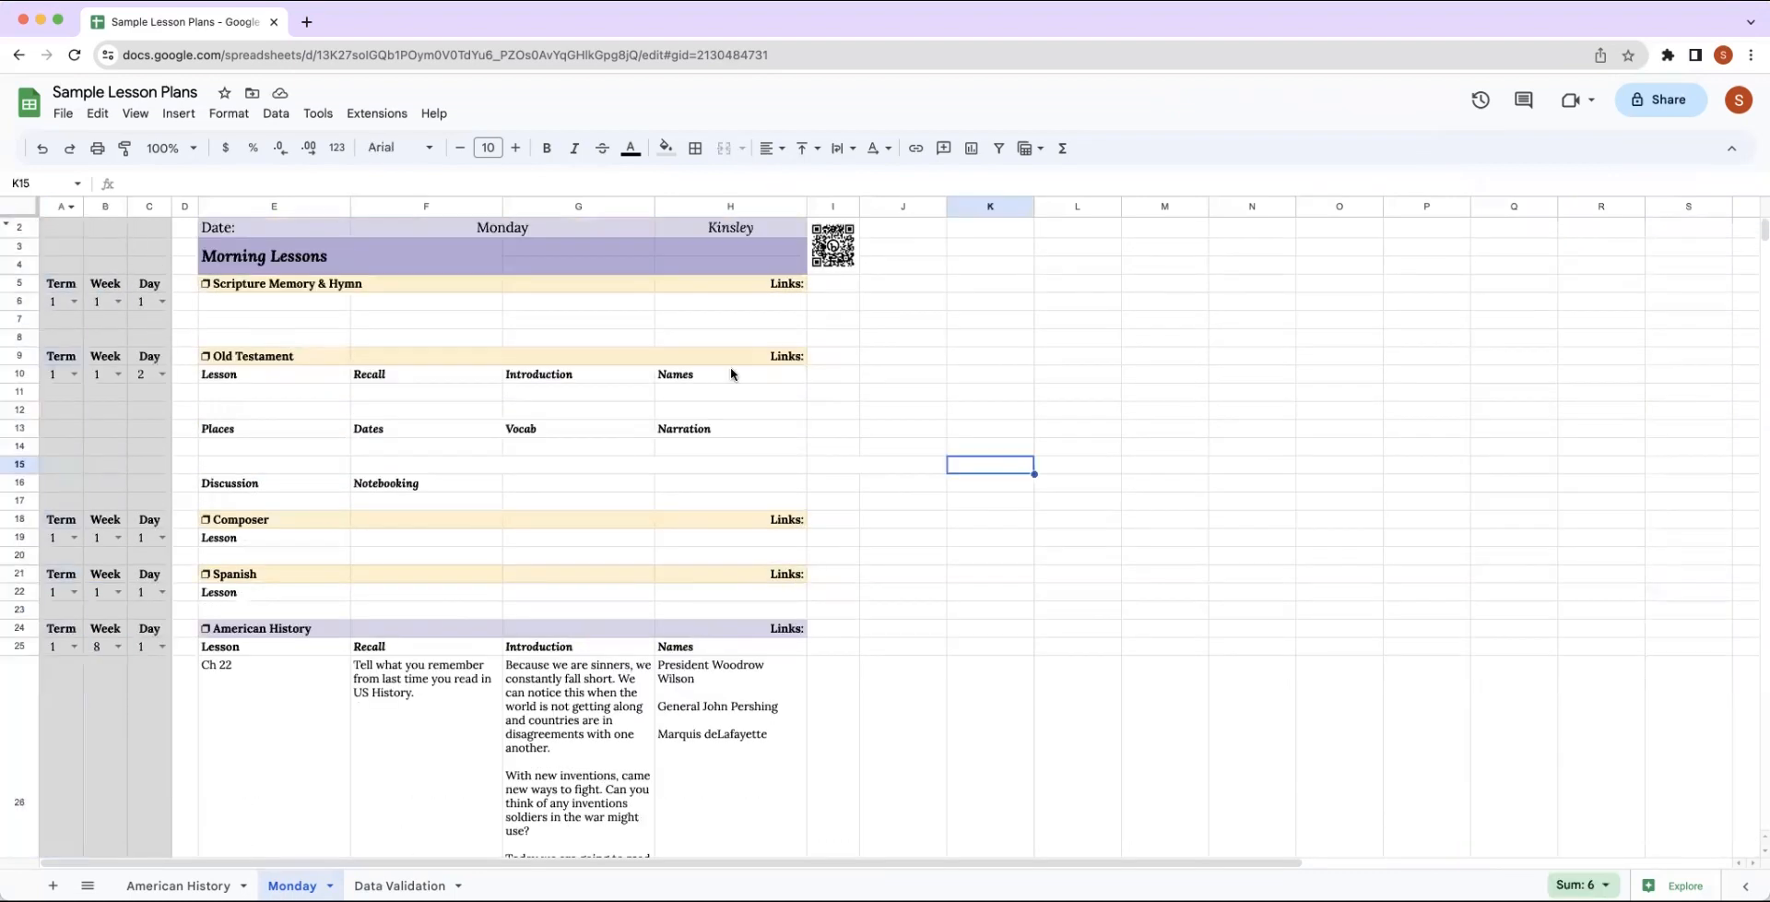
left_click_drag(54, 212, 156, 212)
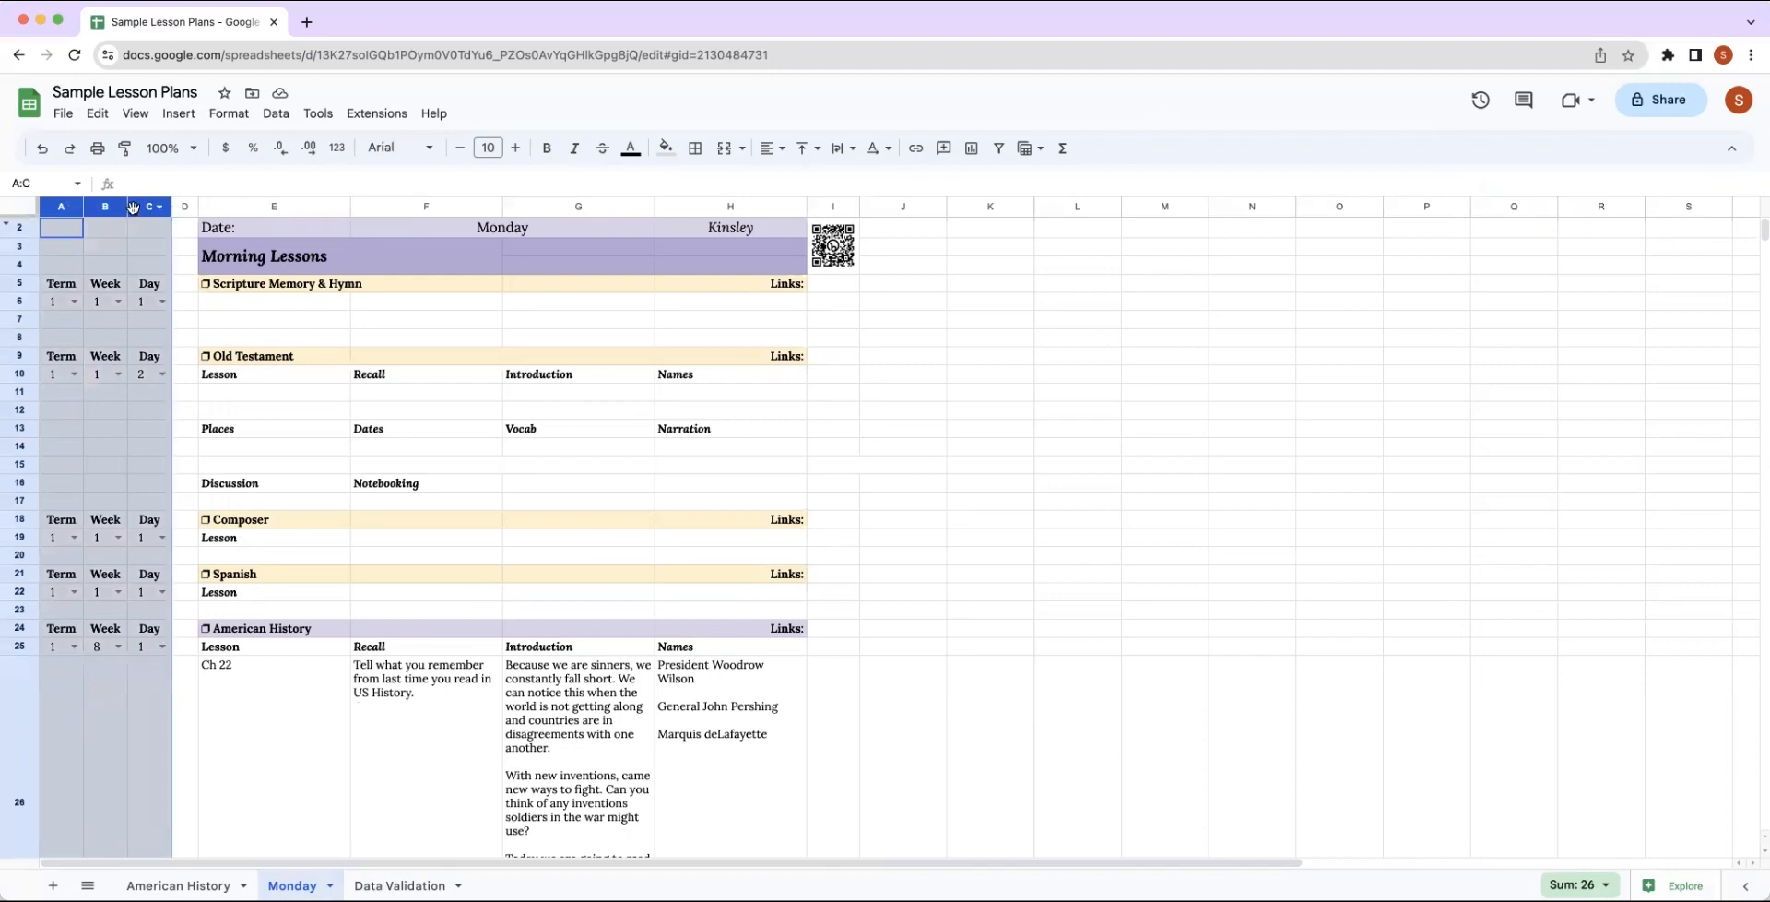
right_click(141, 206)
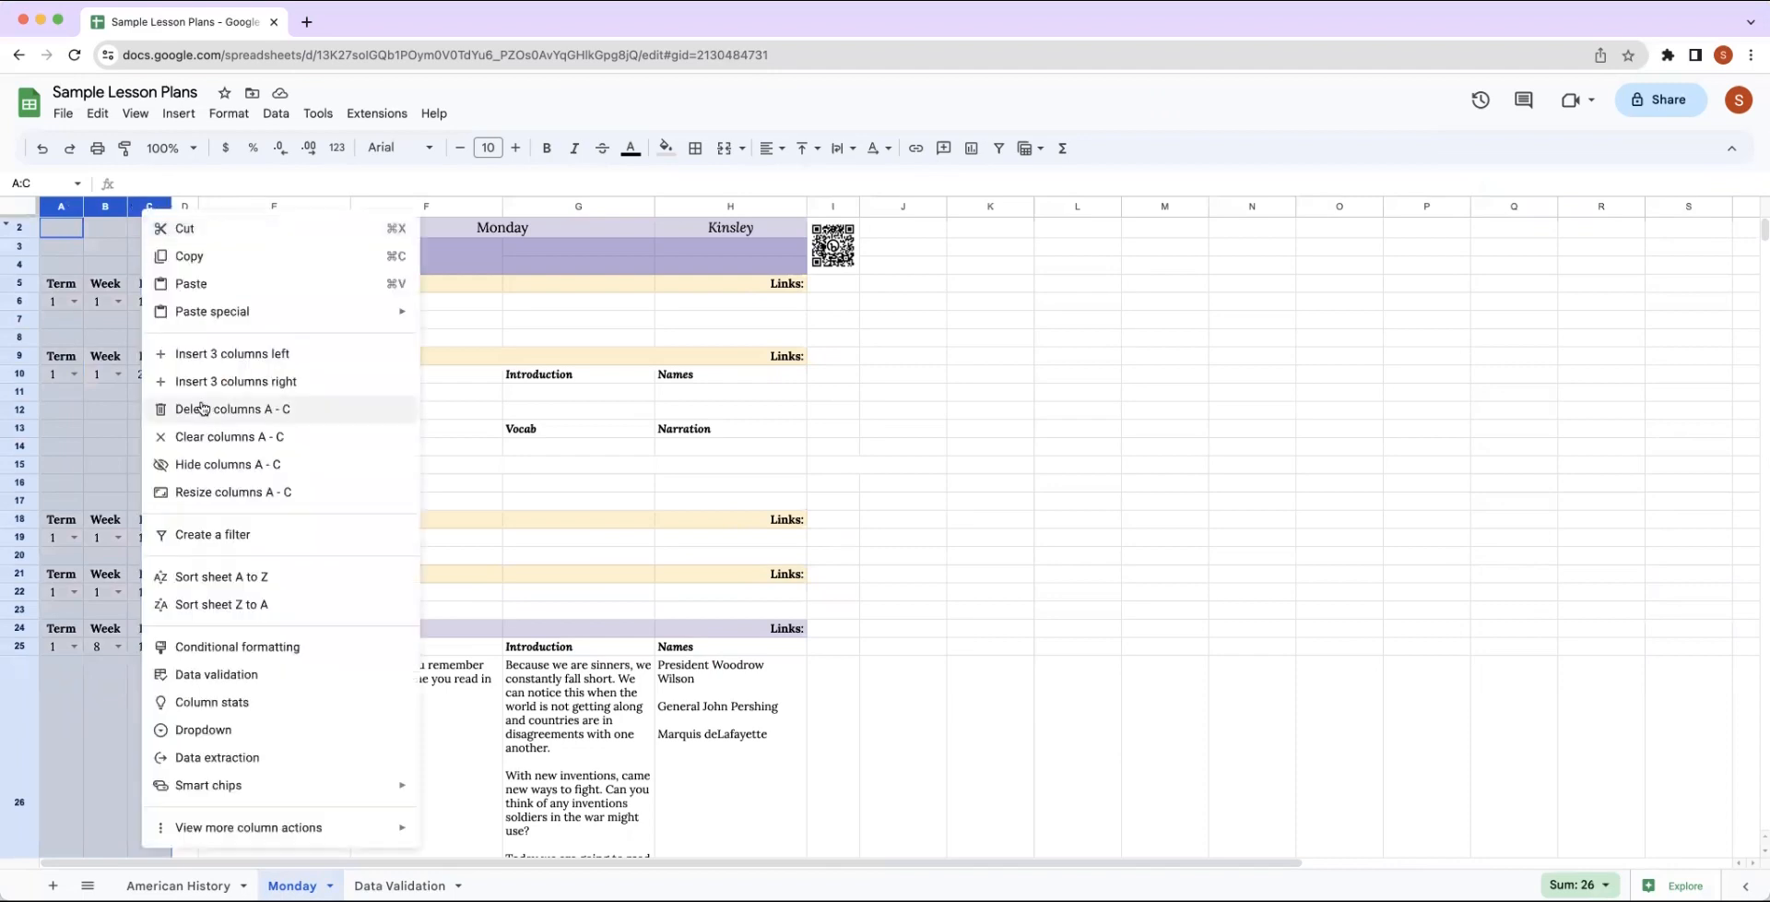
left_click(191, 473)
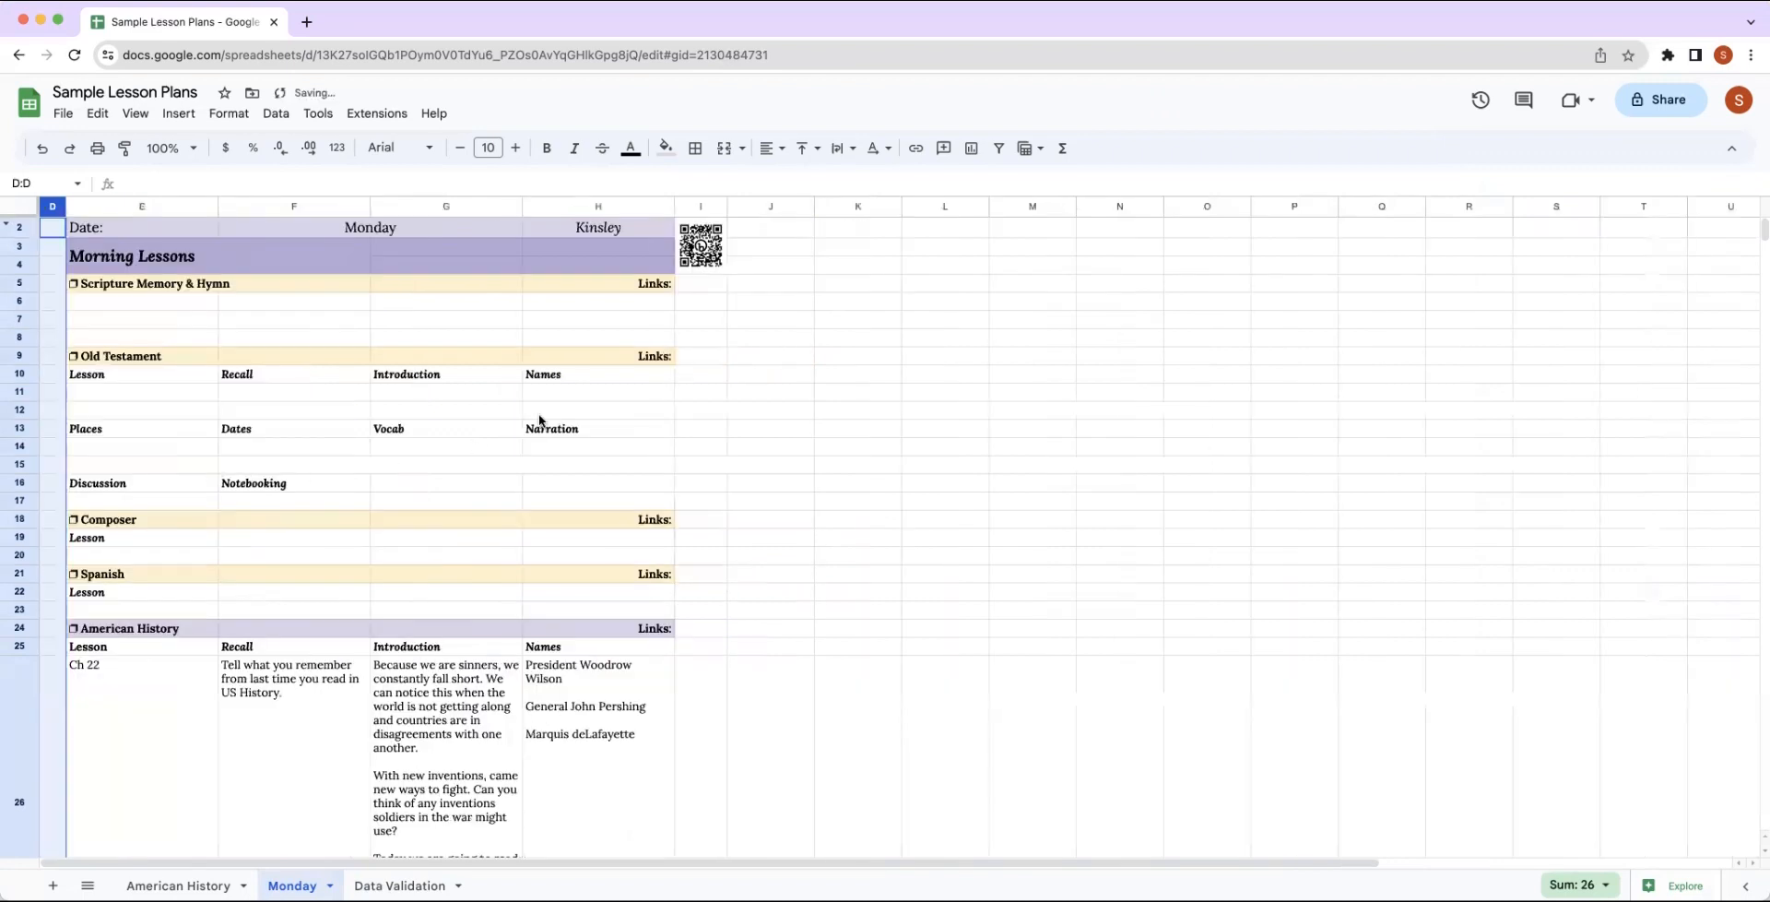
Hide the empty columns J to Z beside the lesson plan on the Monday sheet.
left_click(756, 206)
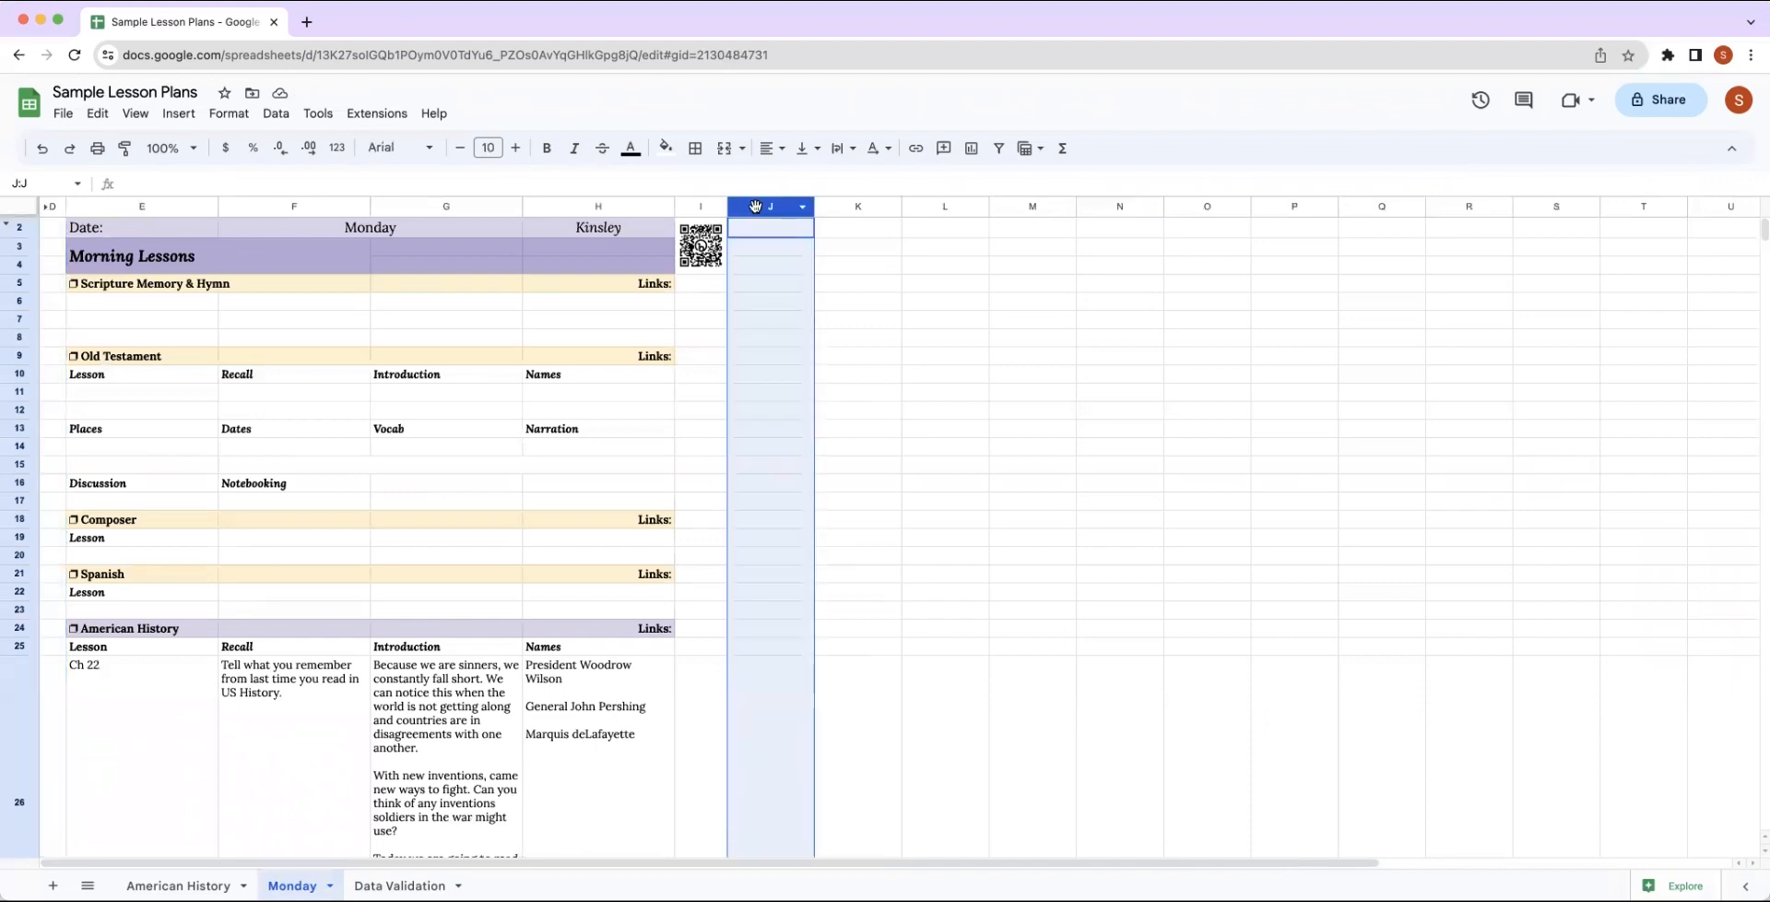
key("super+shift+Right")
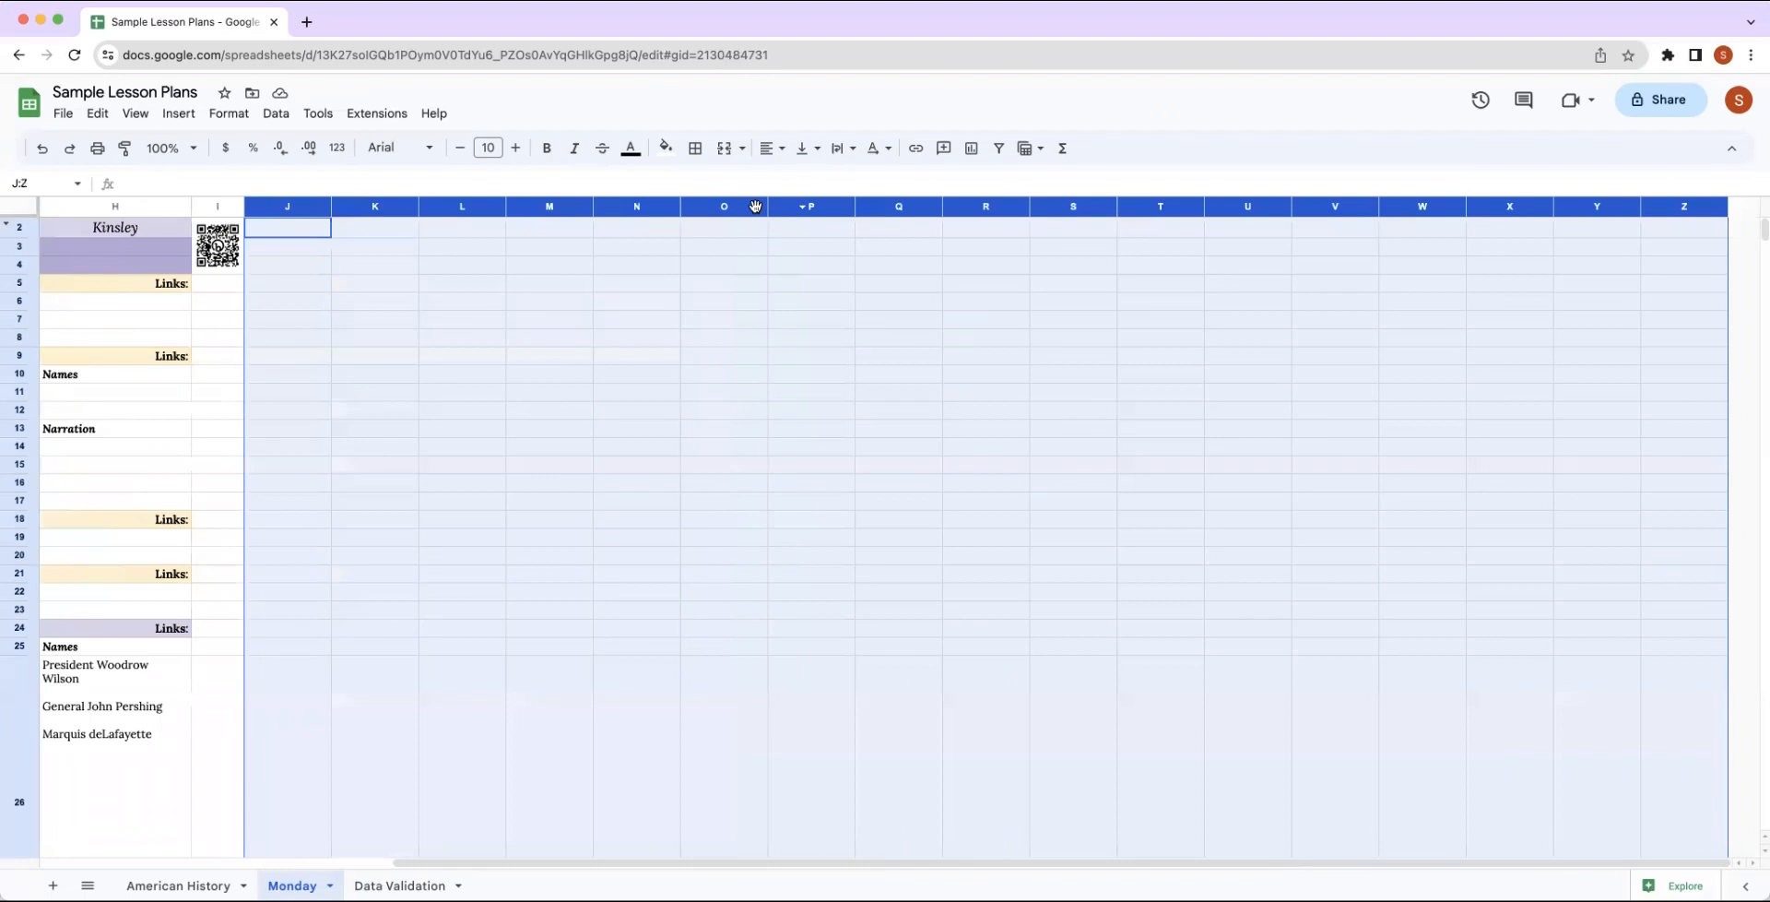
right_click(735, 333)
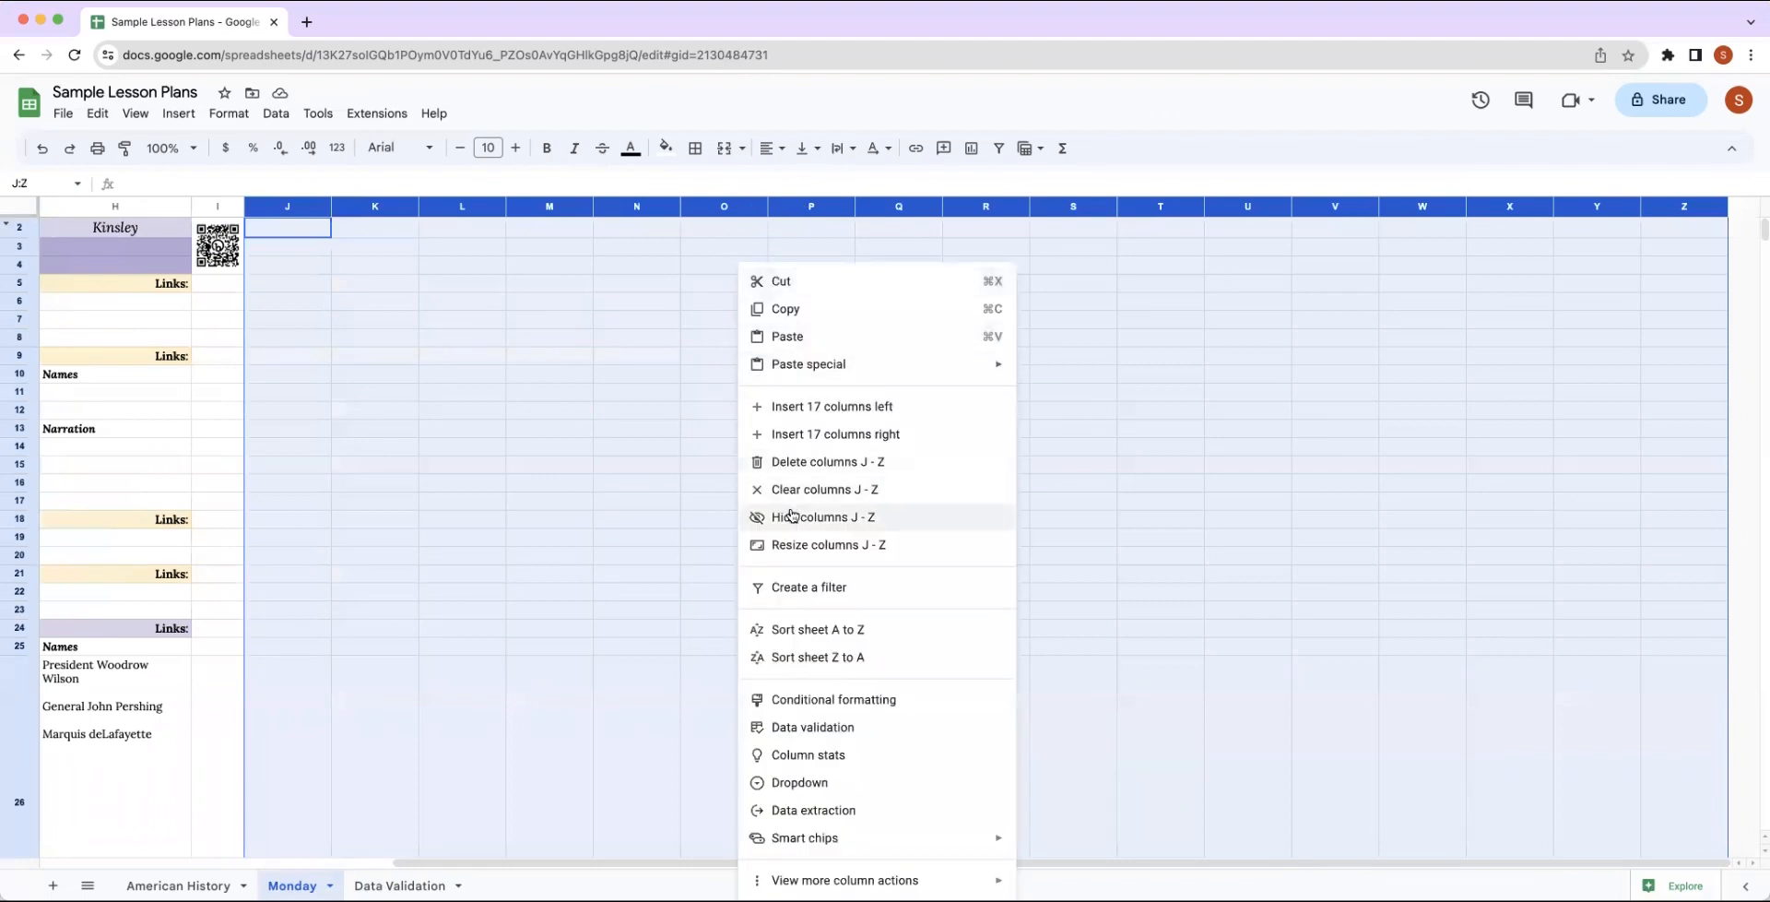
left_click(790, 514)
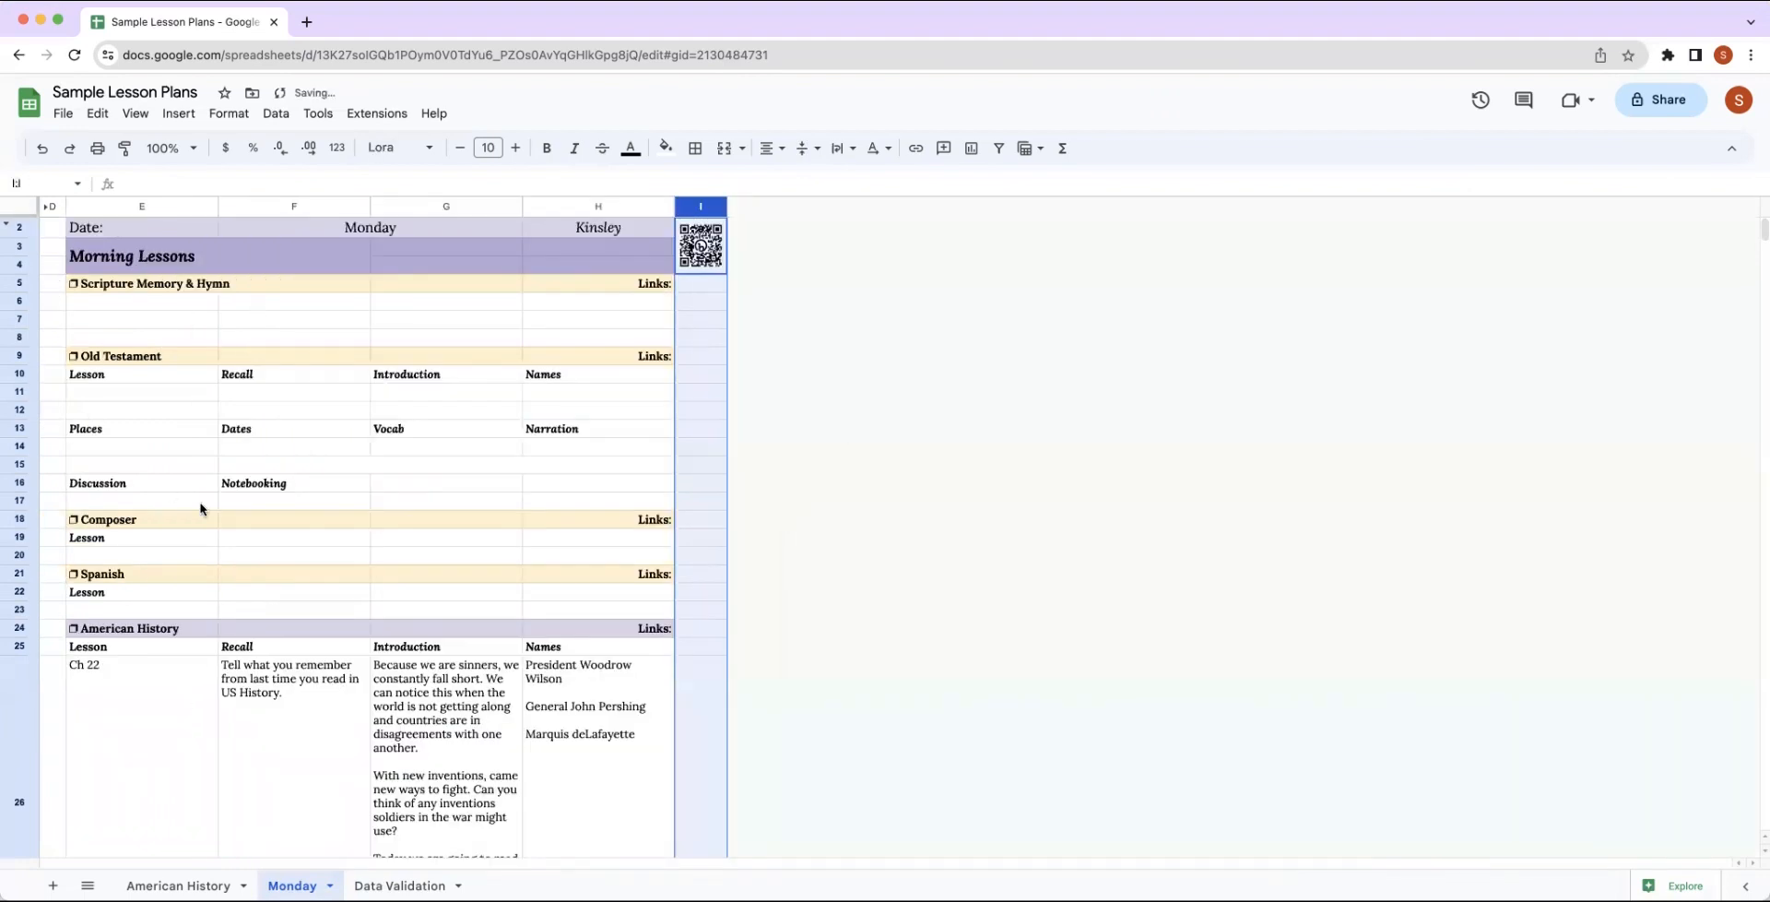
Hide the unused rows 38 to 1000 below the Afternoon Lessons Poetry section.
scroll(201, 508, "down", 15)
scroll(201, 508, "up", 4)
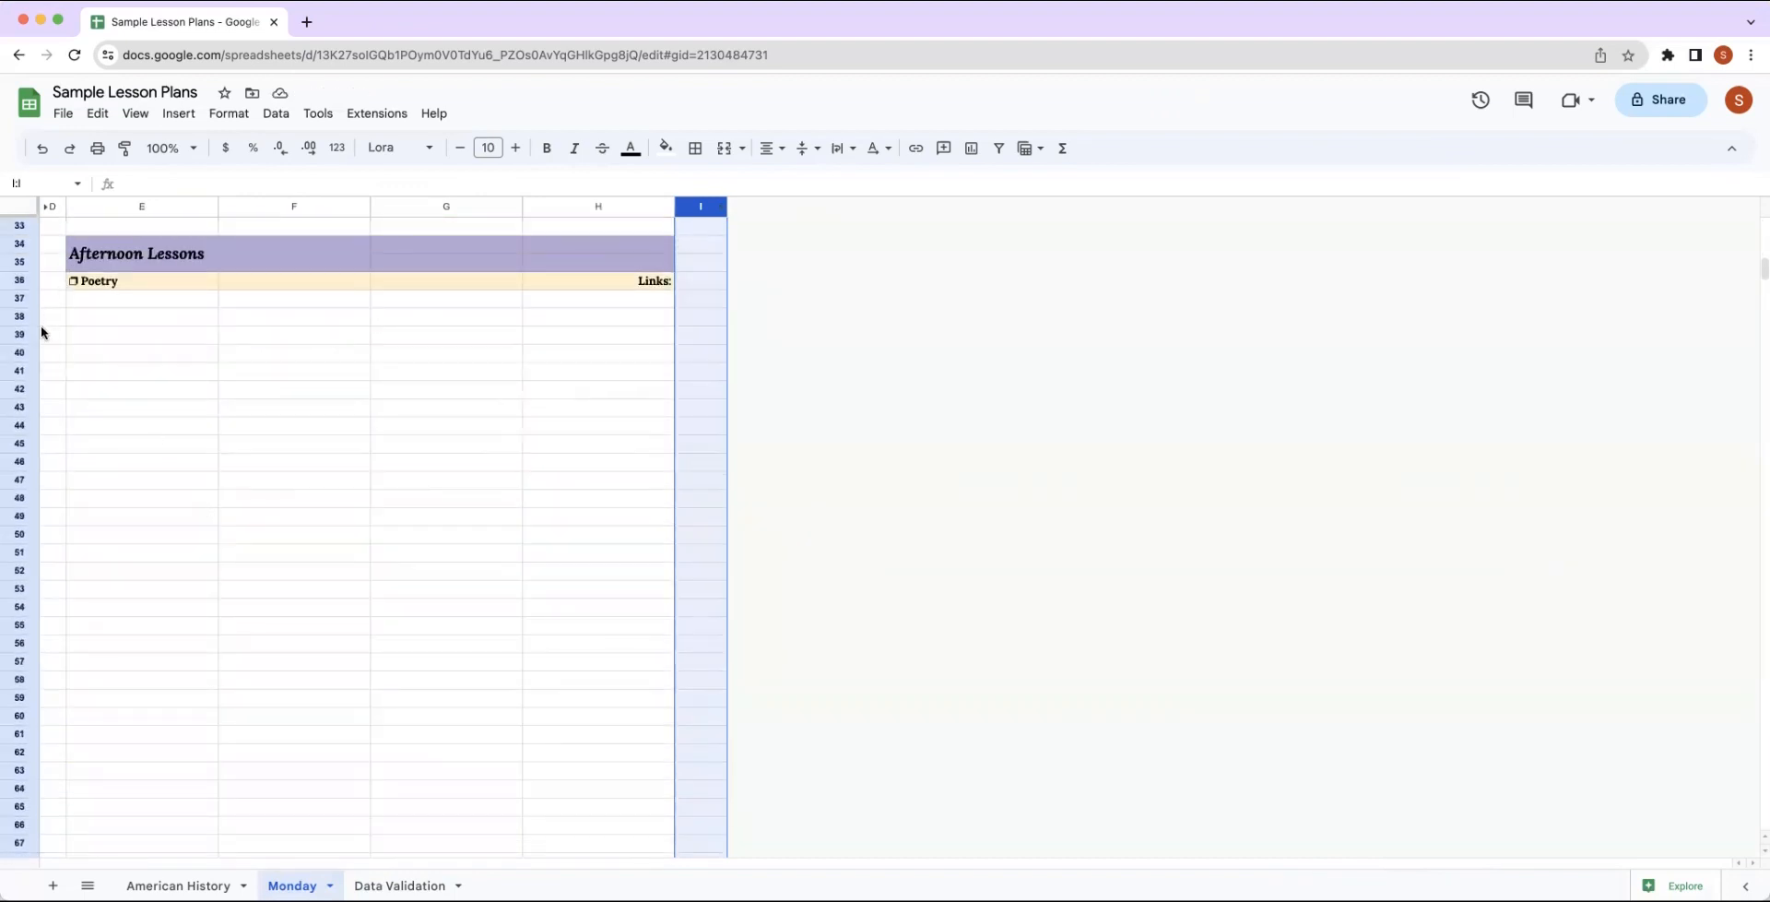
left_click(28, 316)
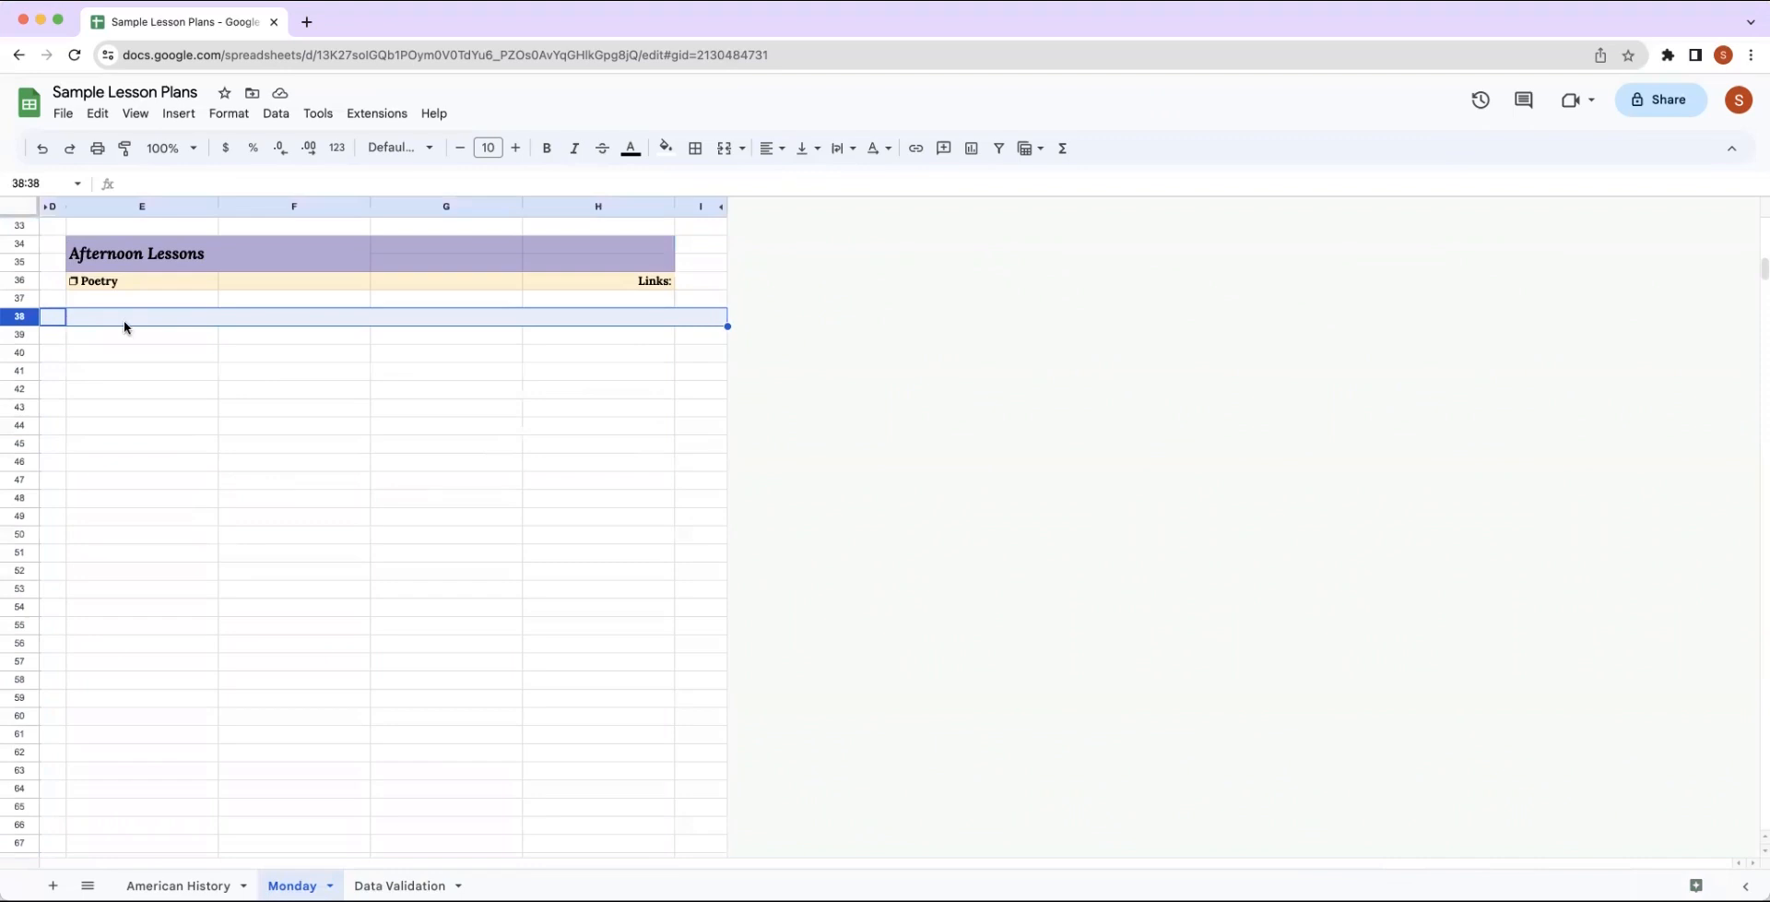
key("super+shift+Down")
right_click(176, 421)
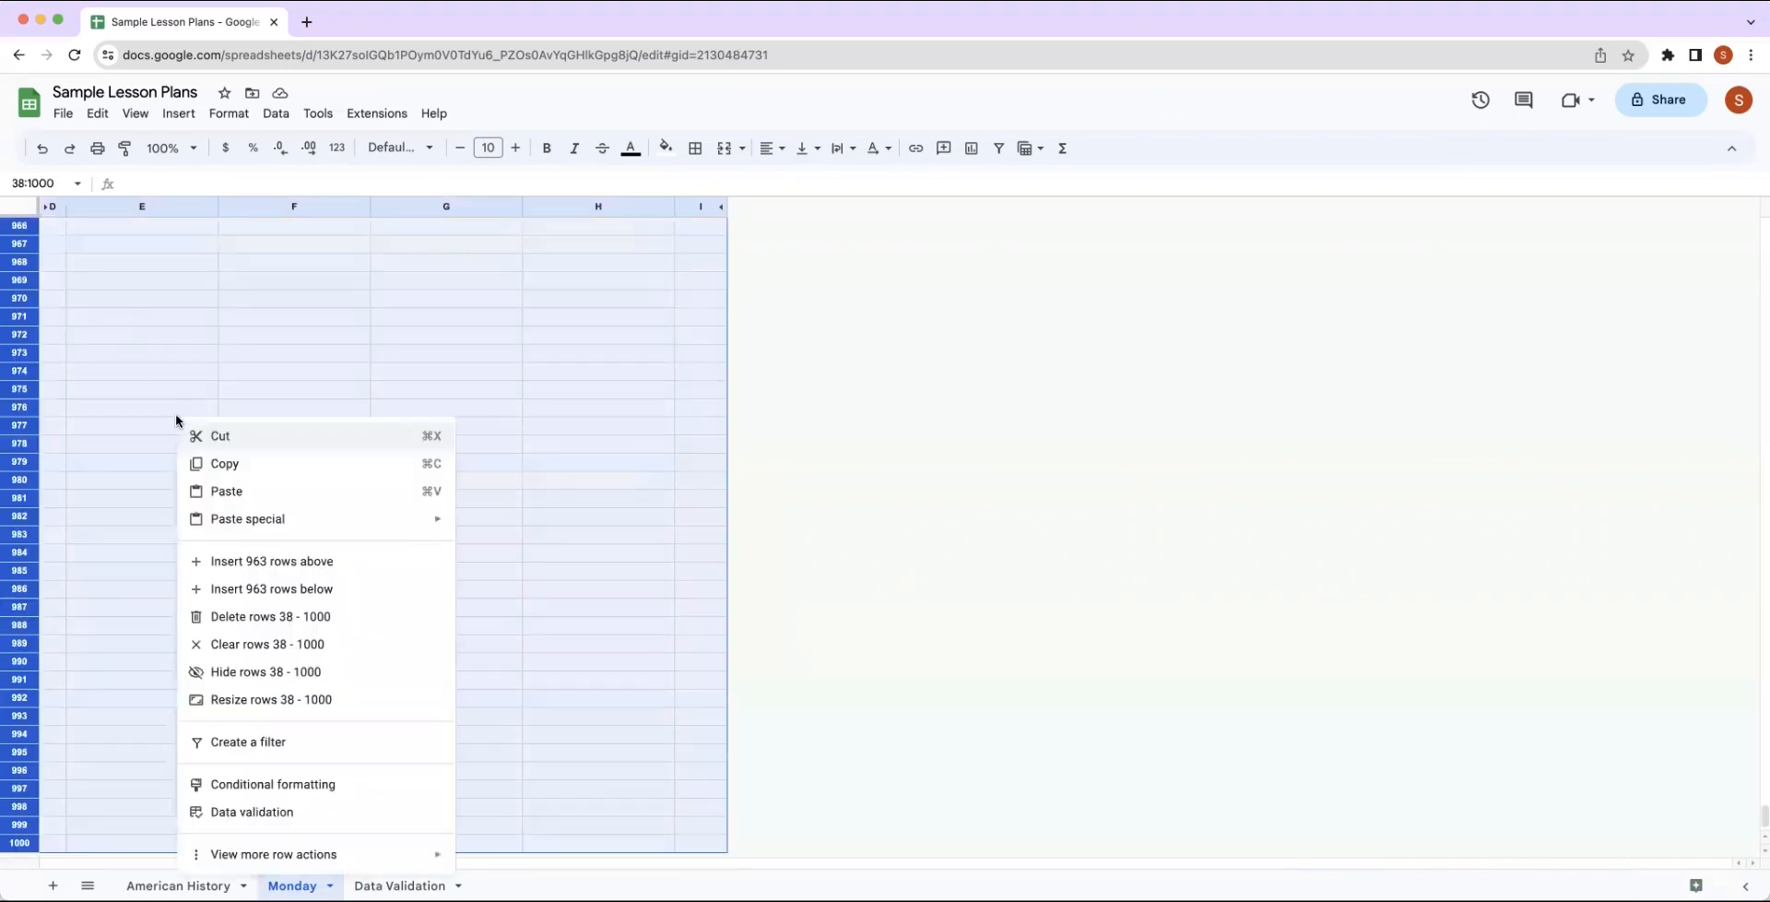
left_click(230, 670)
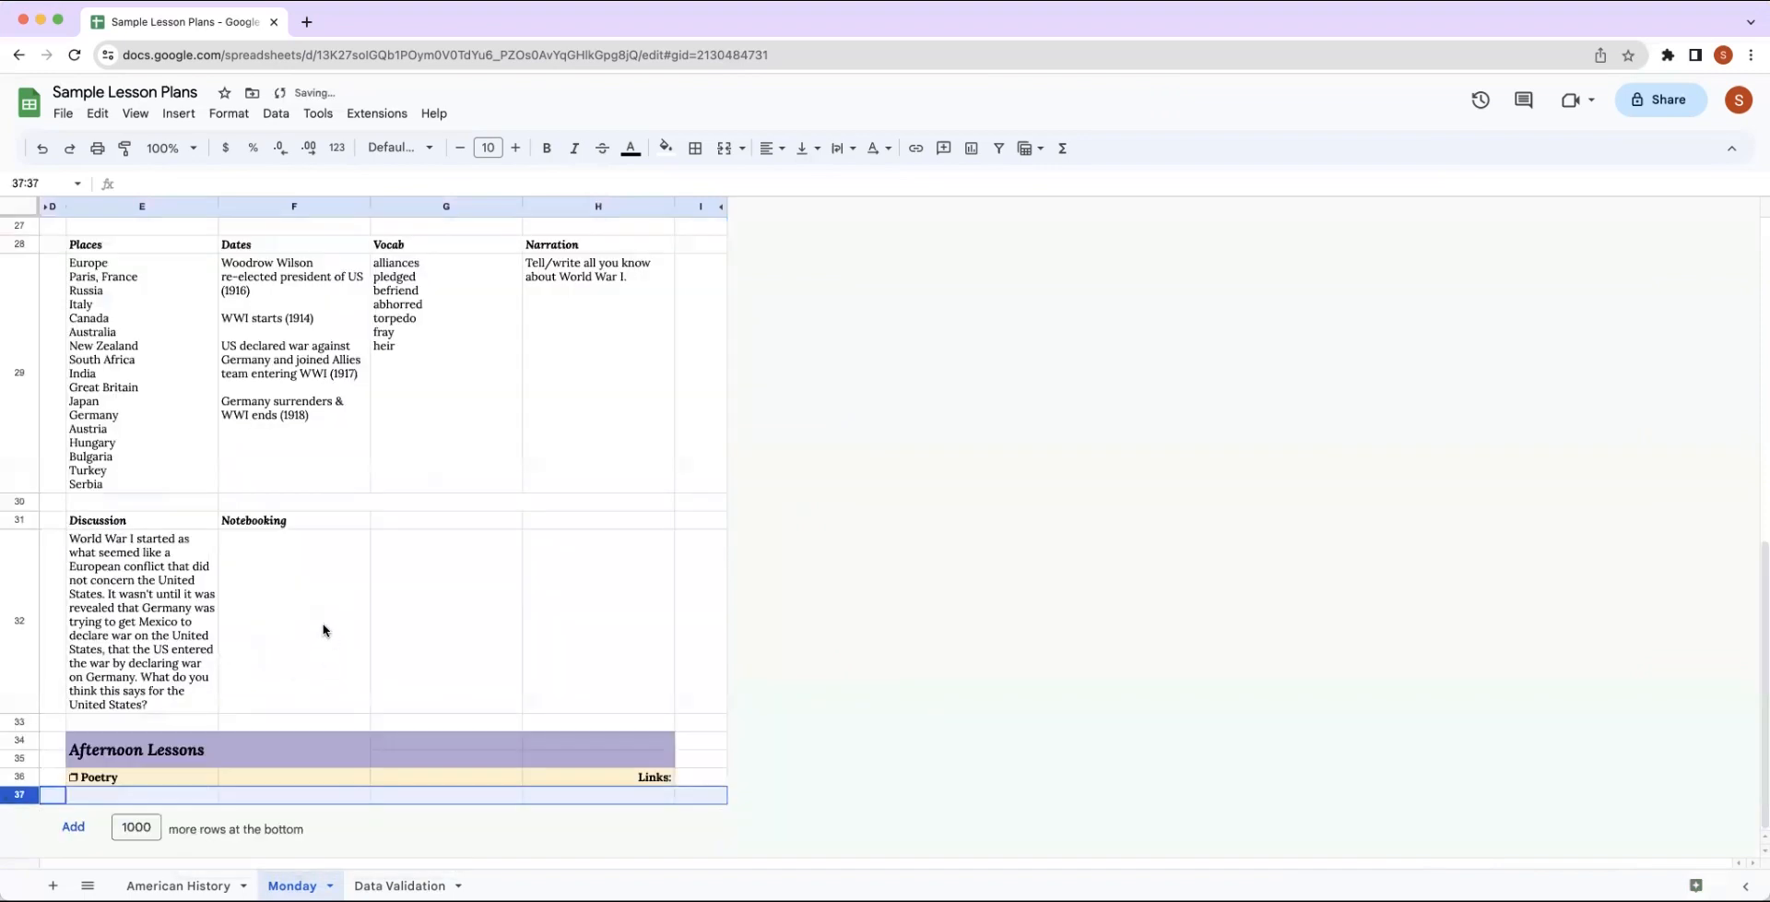
scroll(325, 628, "up", 15)
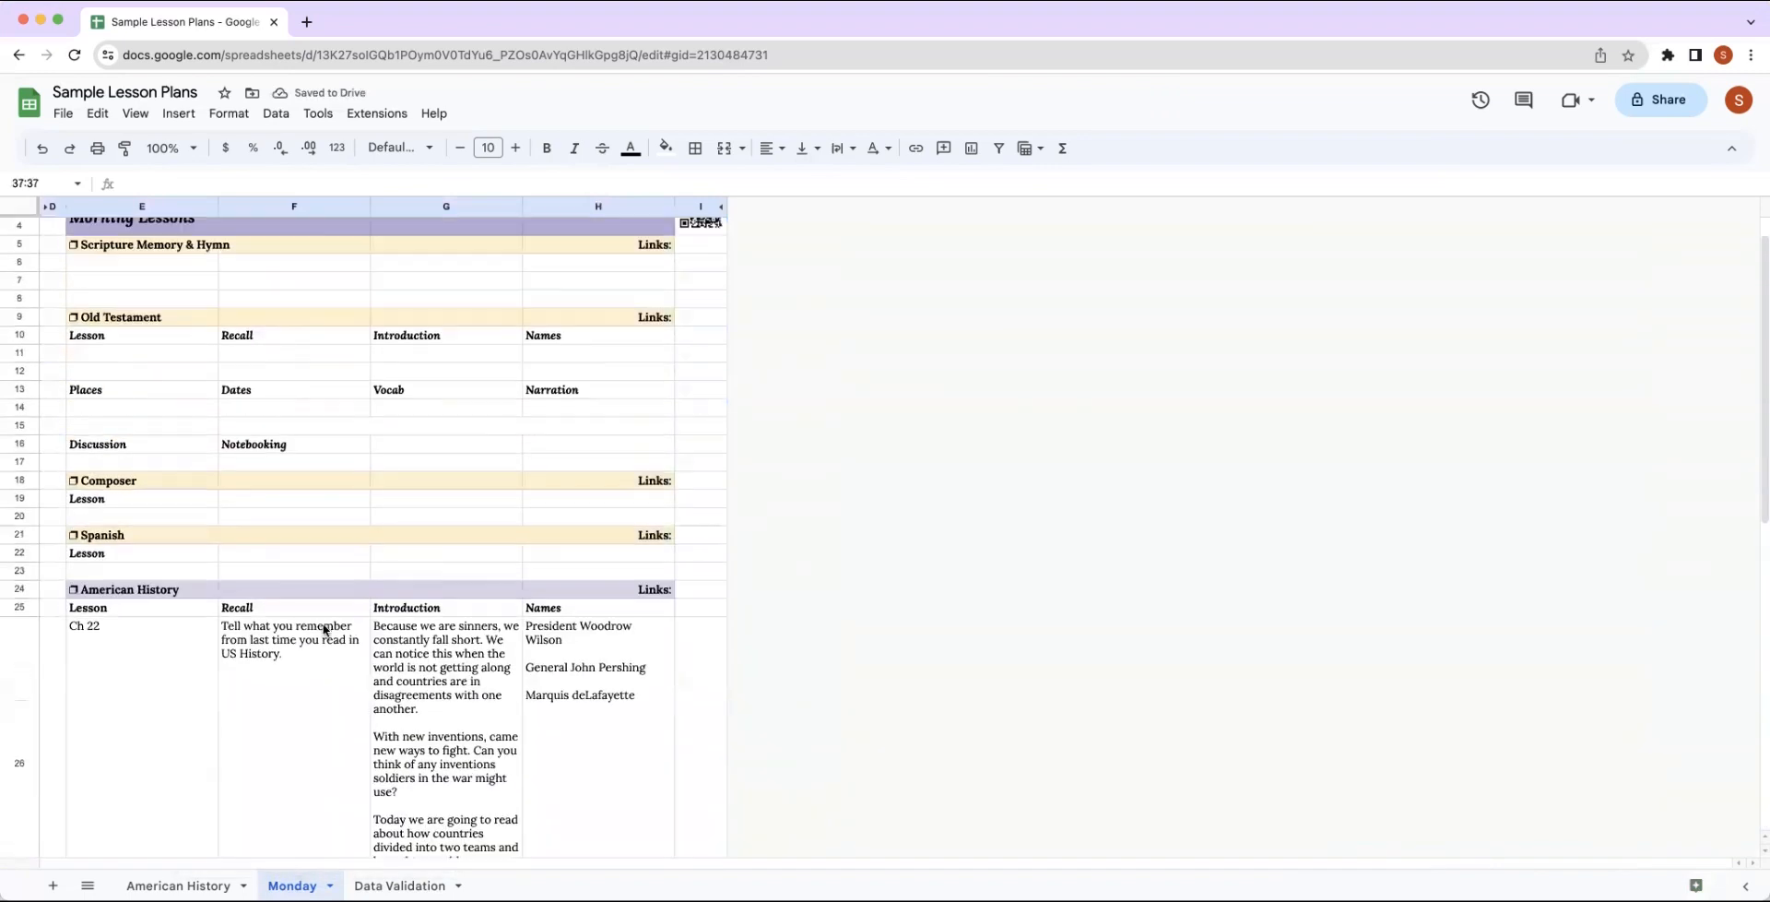
scroll(322, 628, "down", 15)
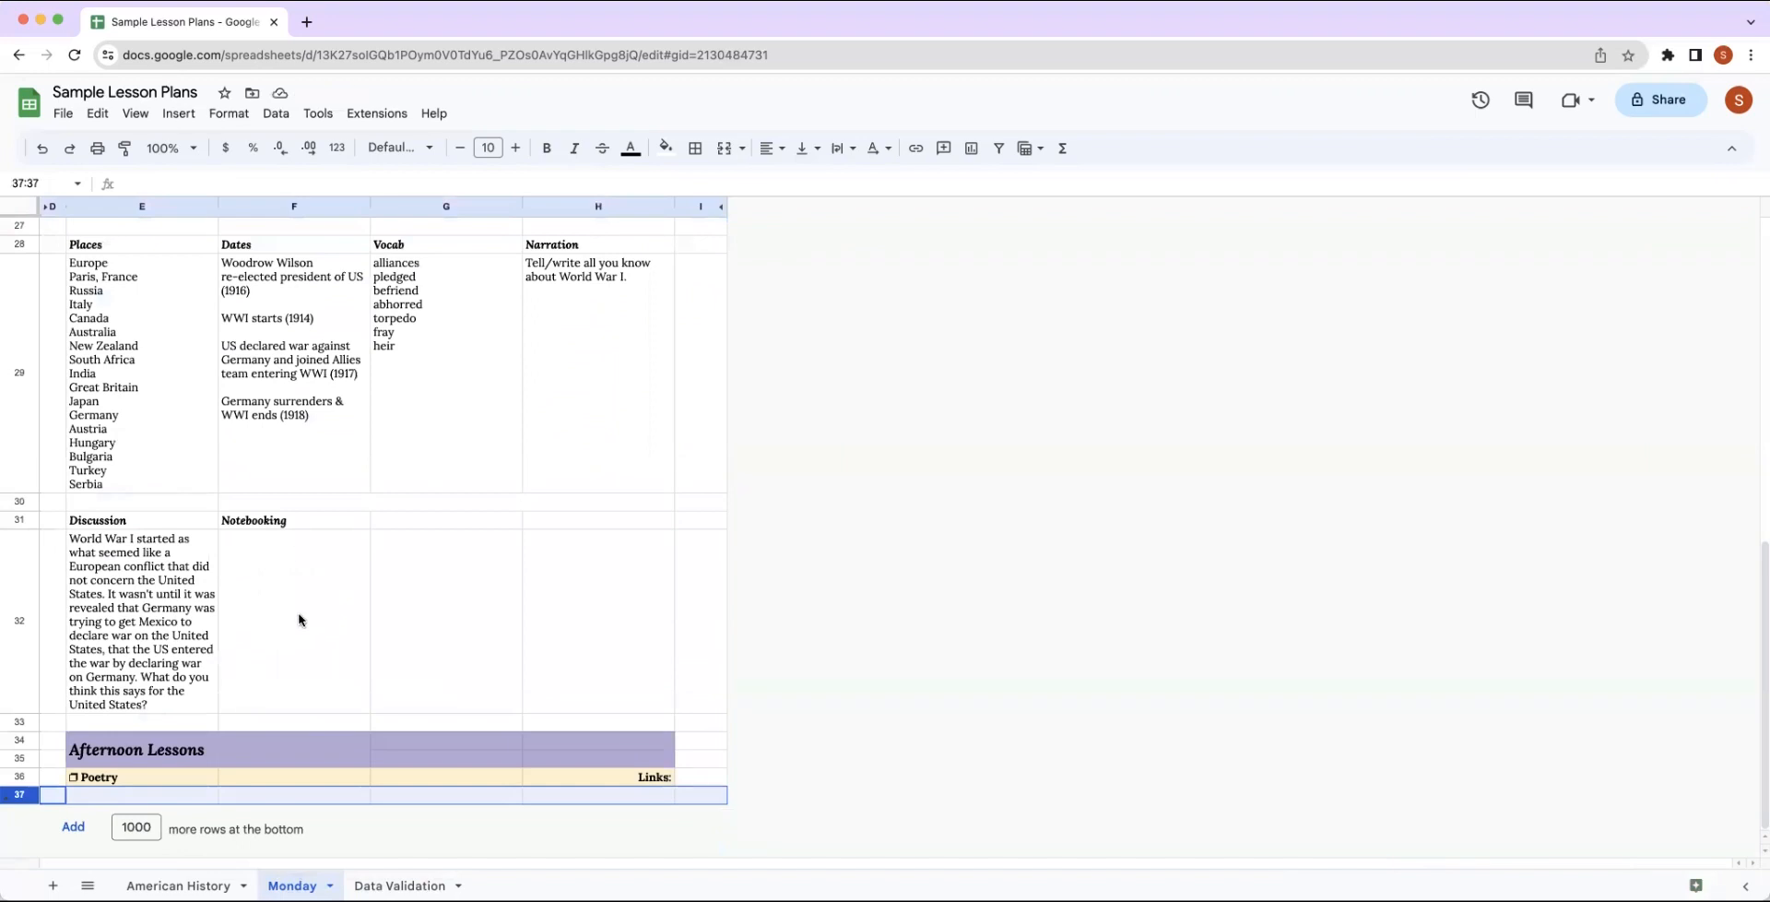
Open the print settings for the Monday sheet and choose Portrait orientation, Fit to width scale and Normal margins.
left_click(64, 114)
left_click(93, 632)
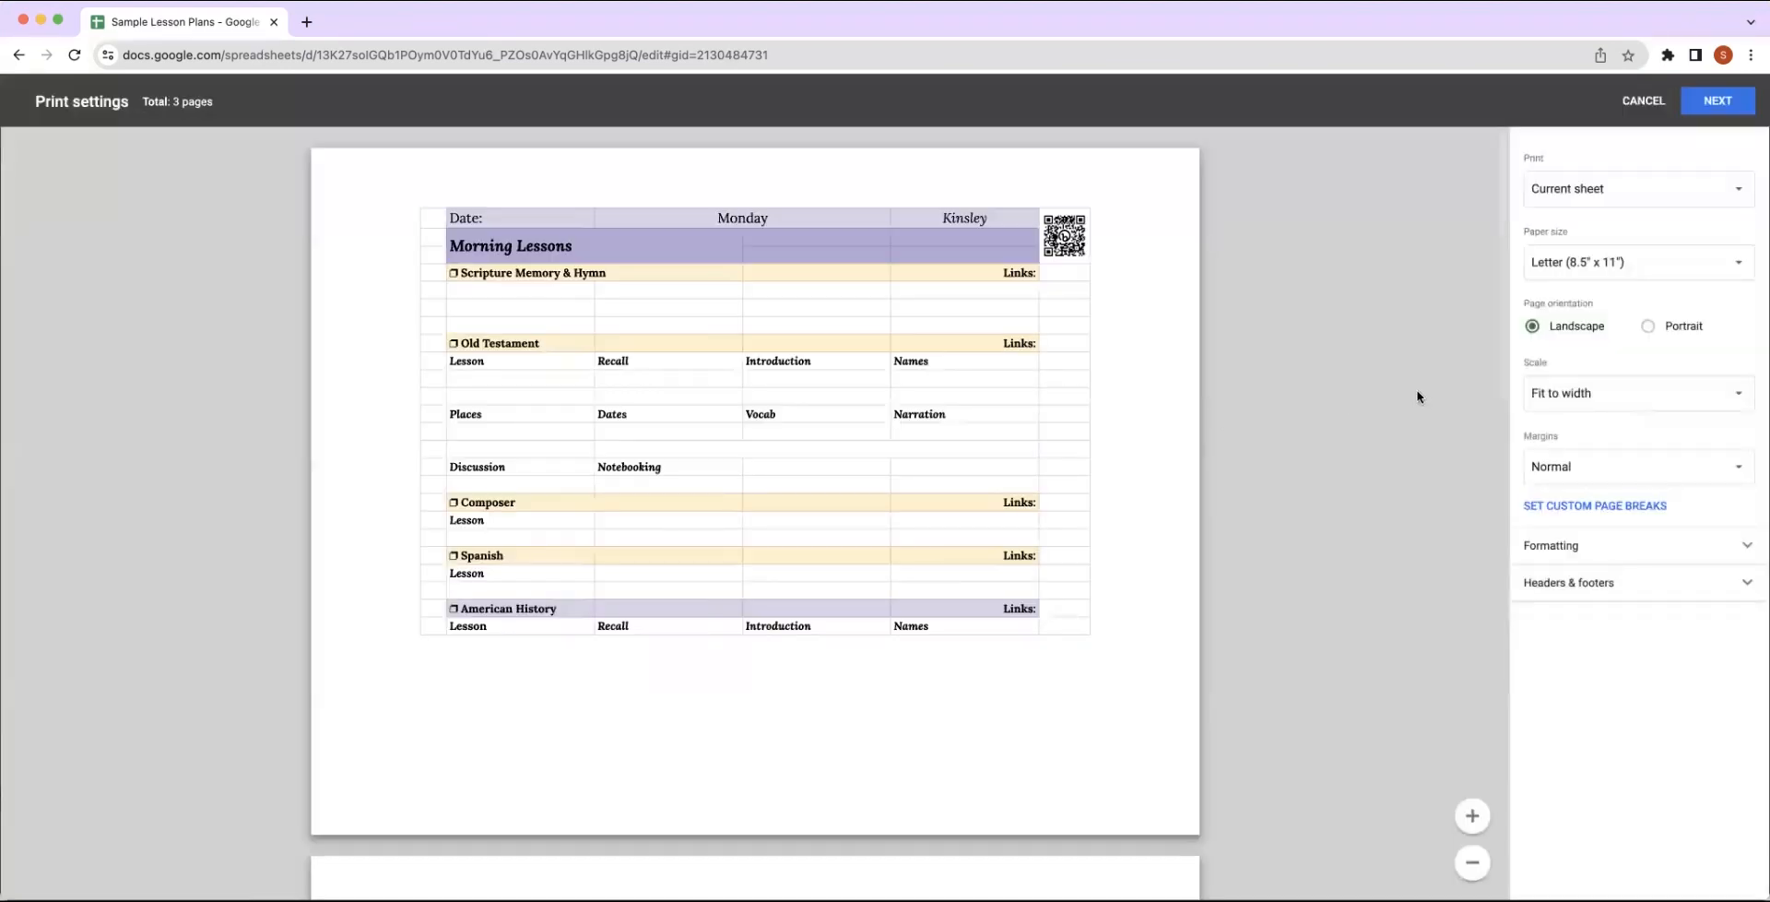
left_click(1648, 325)
left_click(1580, 394)
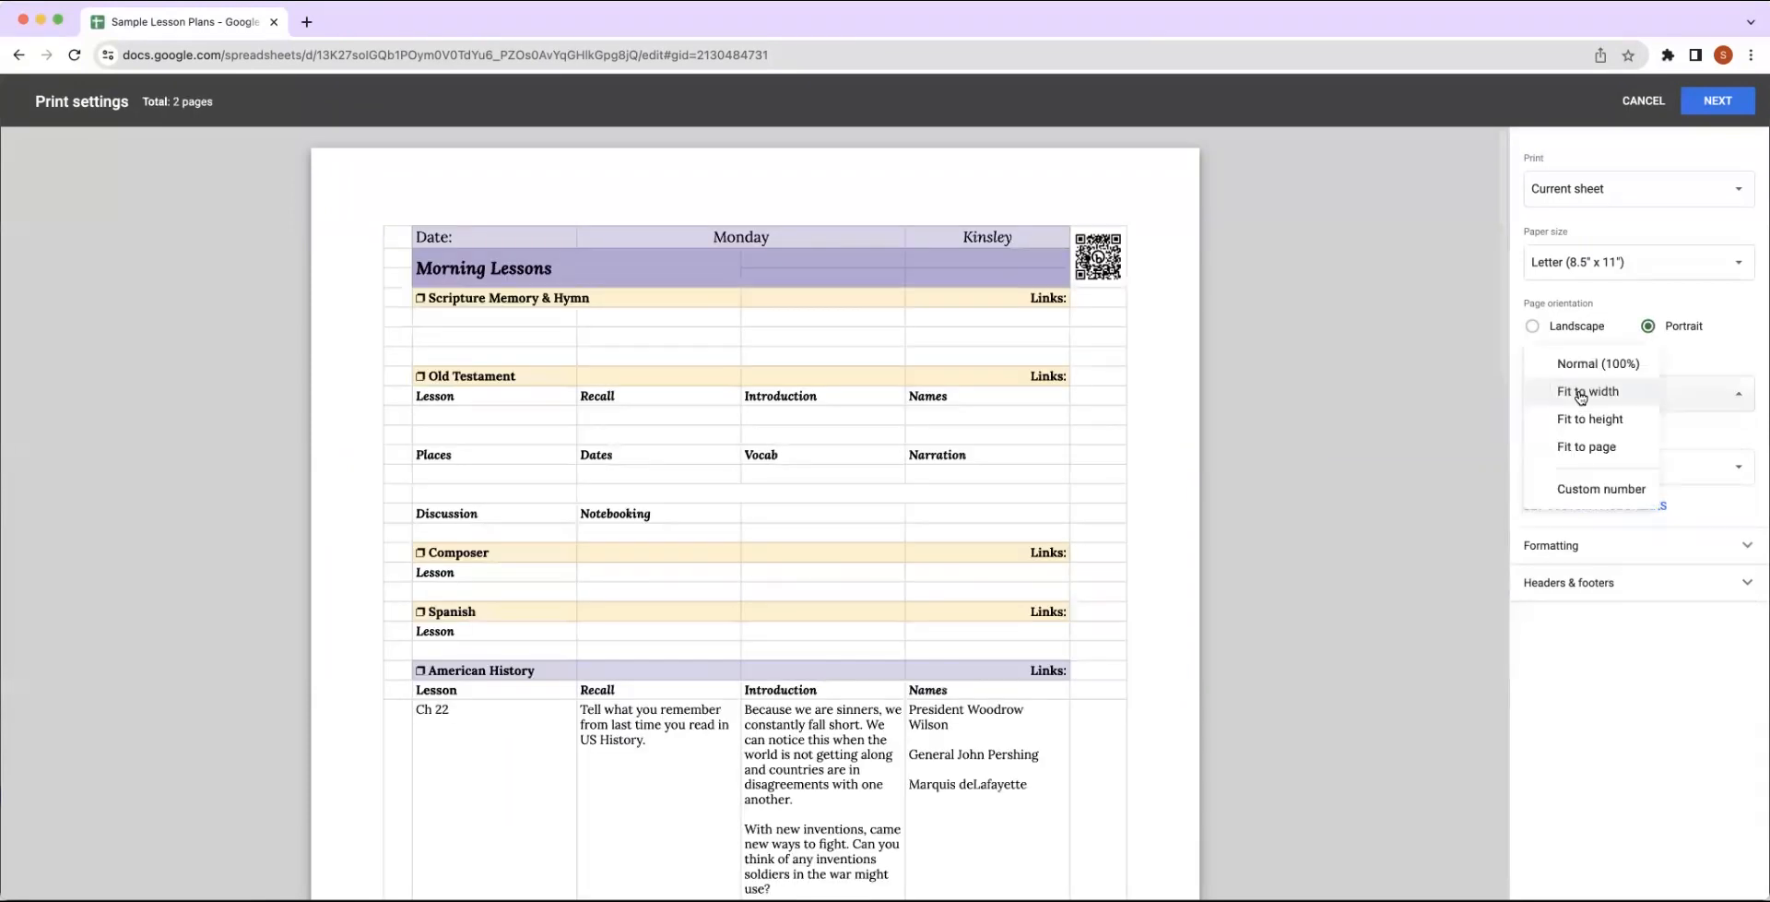
left_click(1580, 392)
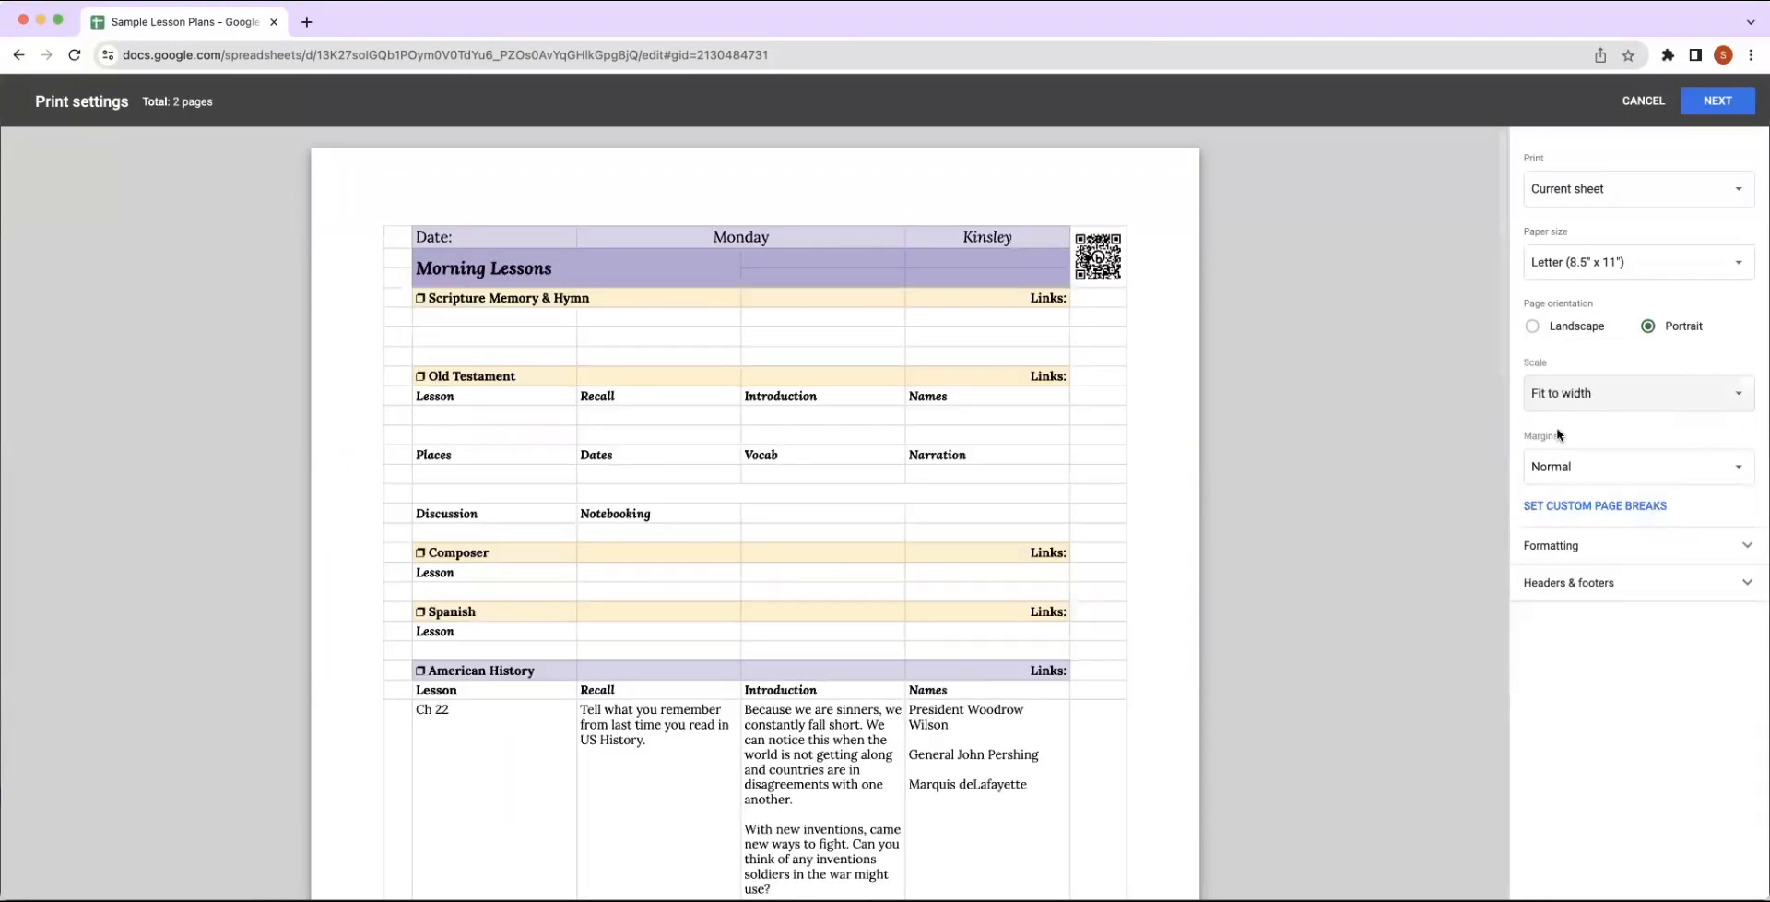
left_click(1558, 480)
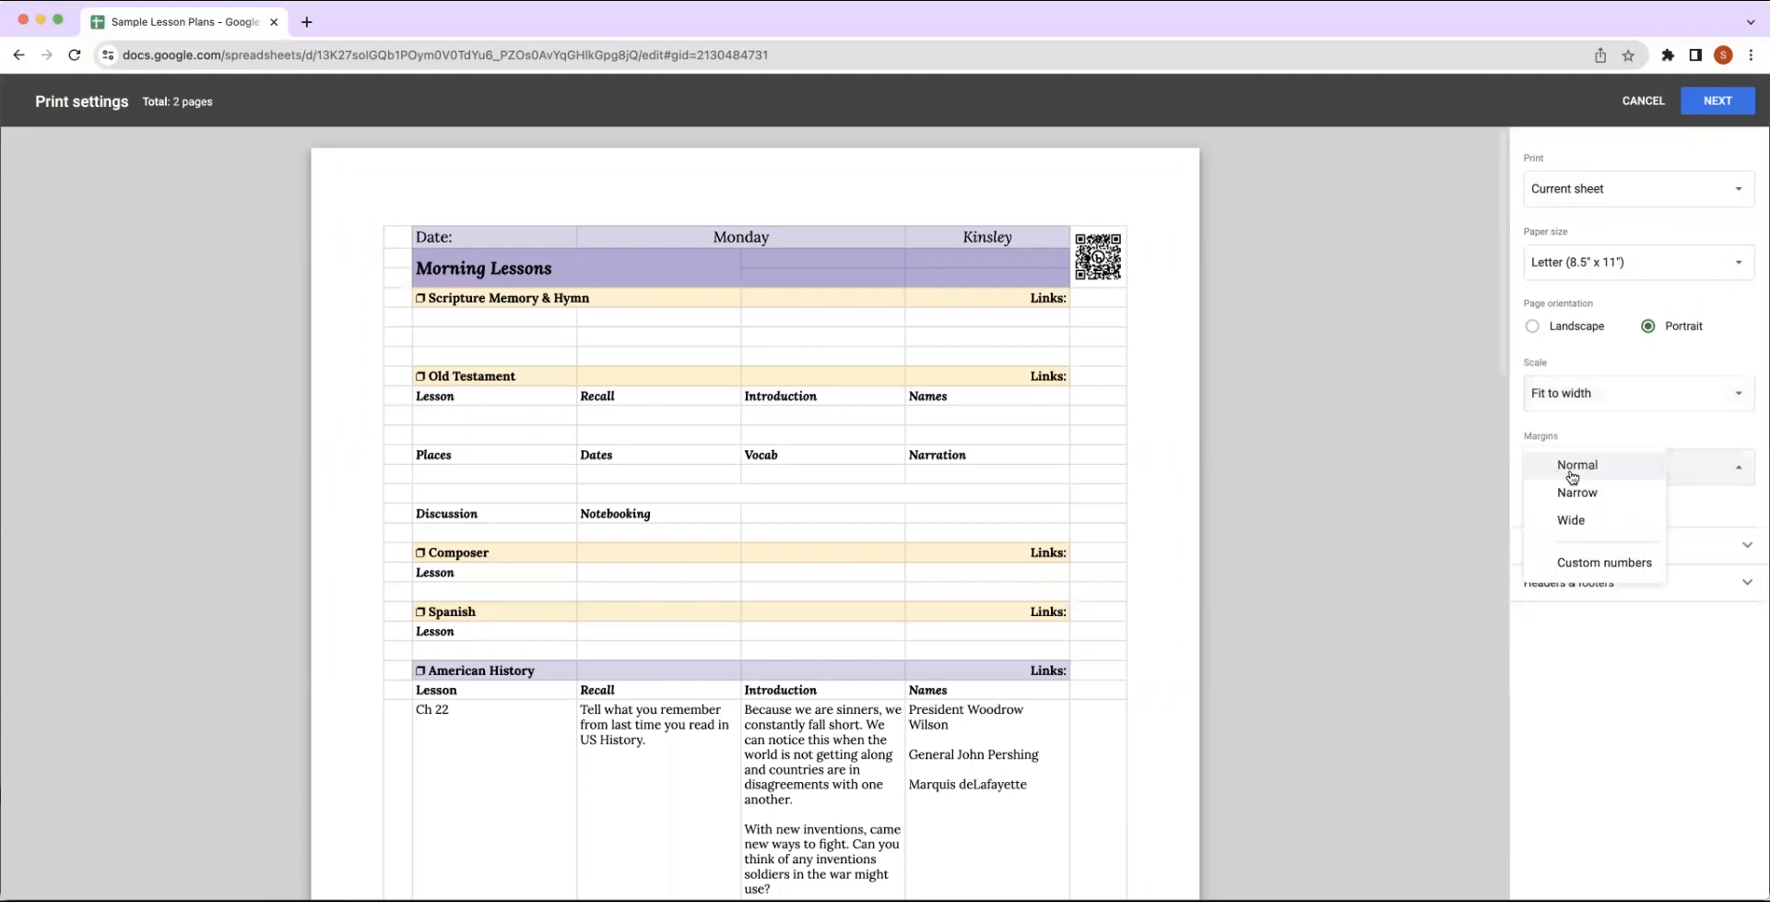
left_click(1572, 473)
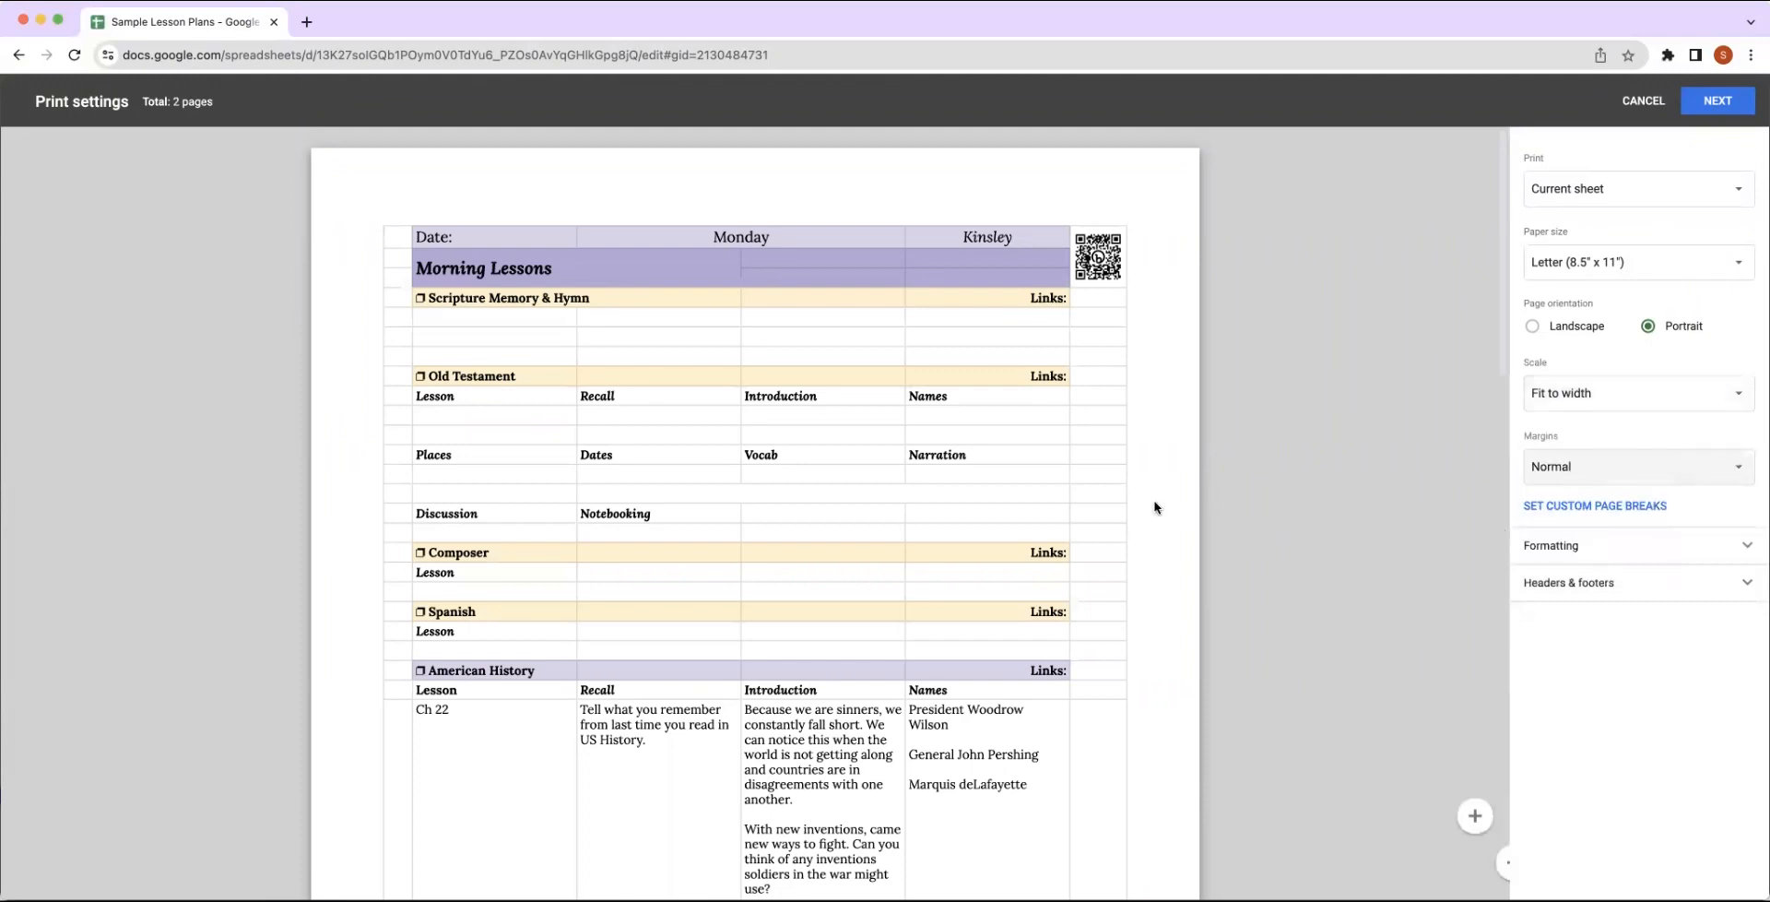
Turn off gridlines in the print formatting options.
scroll(1098, 517, "down", 5)
scroll(1098, 523, "down", 2)
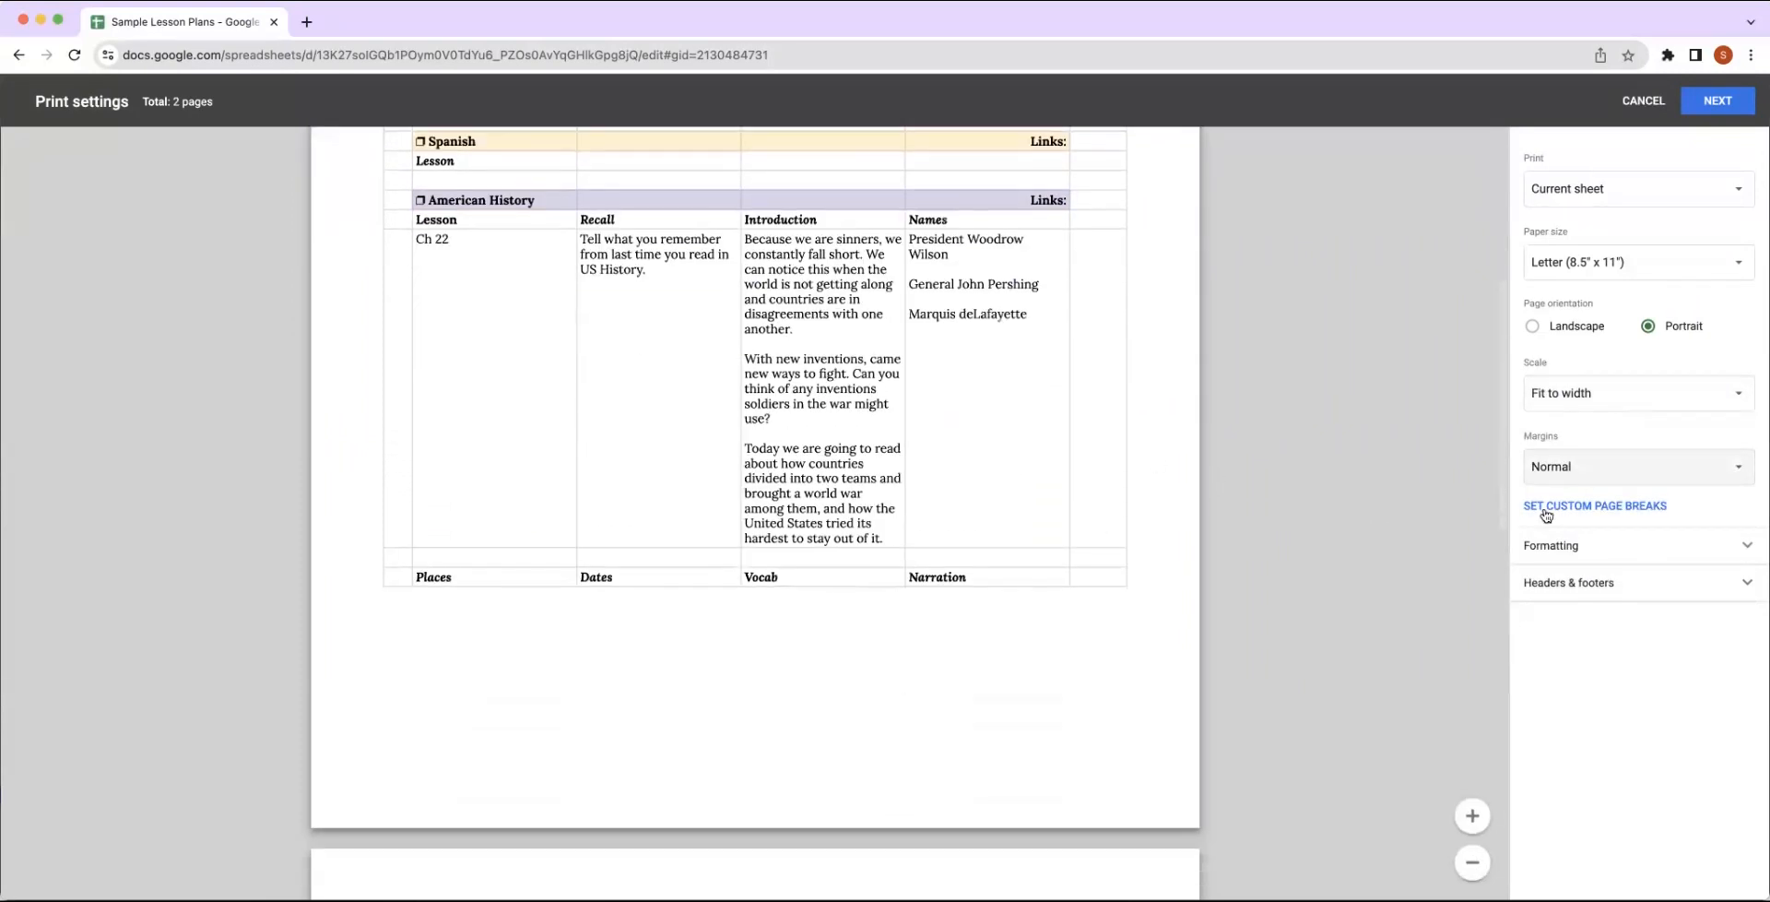
left_click(1587, 551)
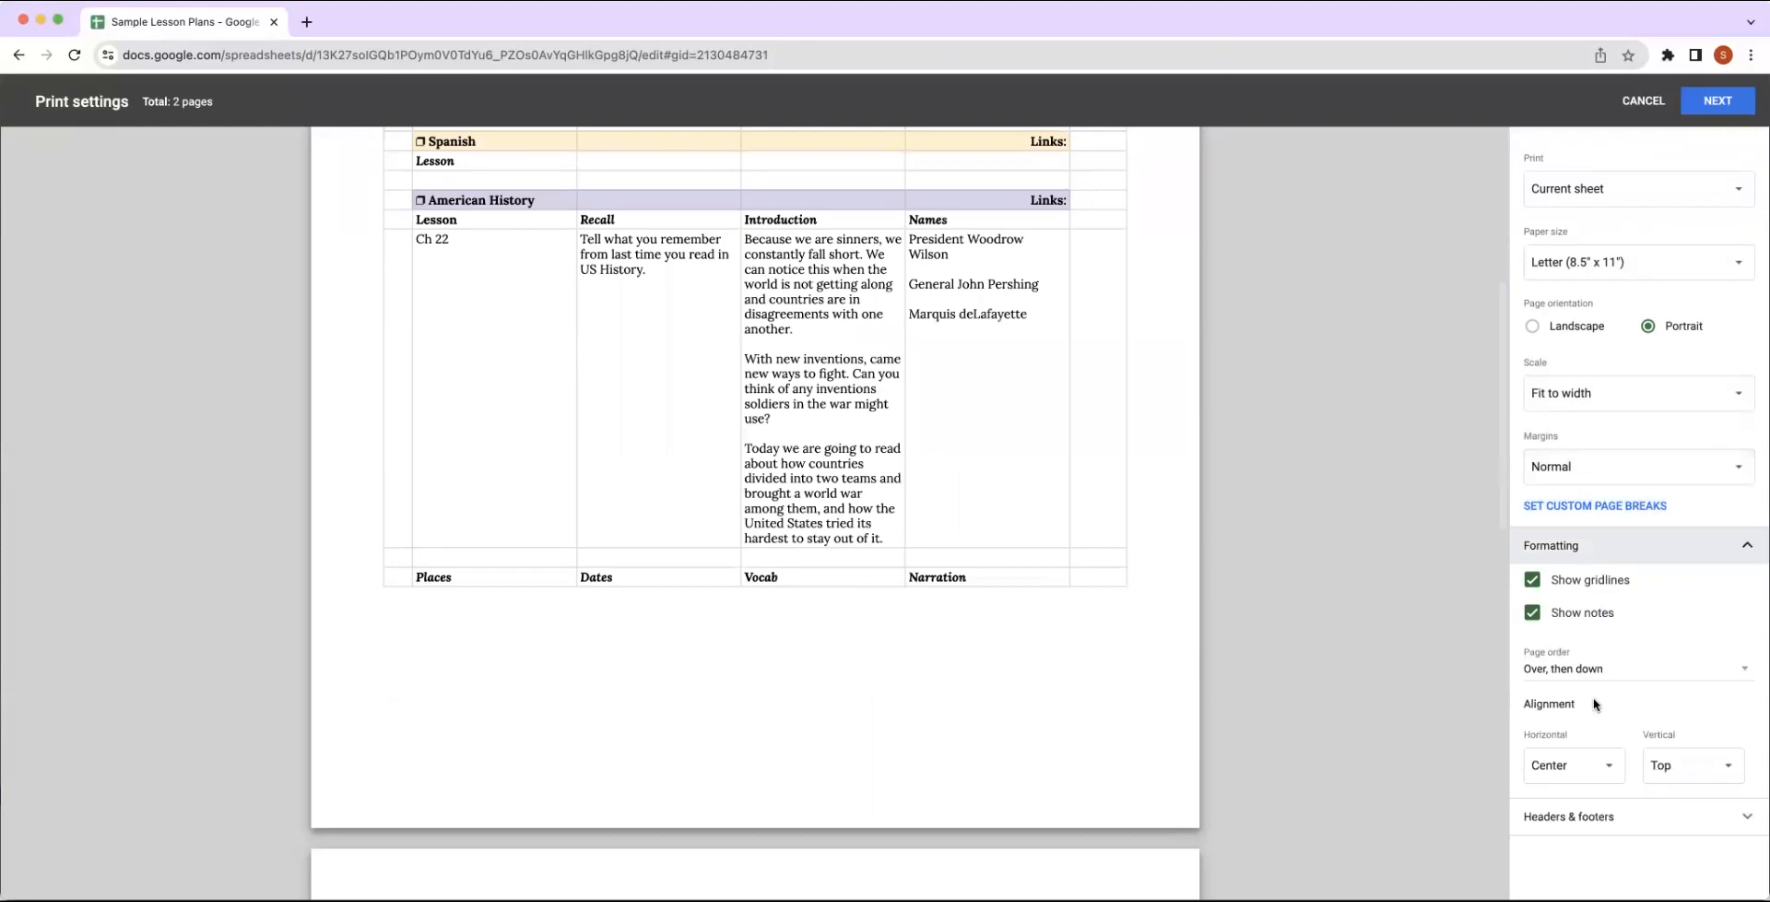
left_click(1532, 580)
scroll(926, 525, "up", 5)
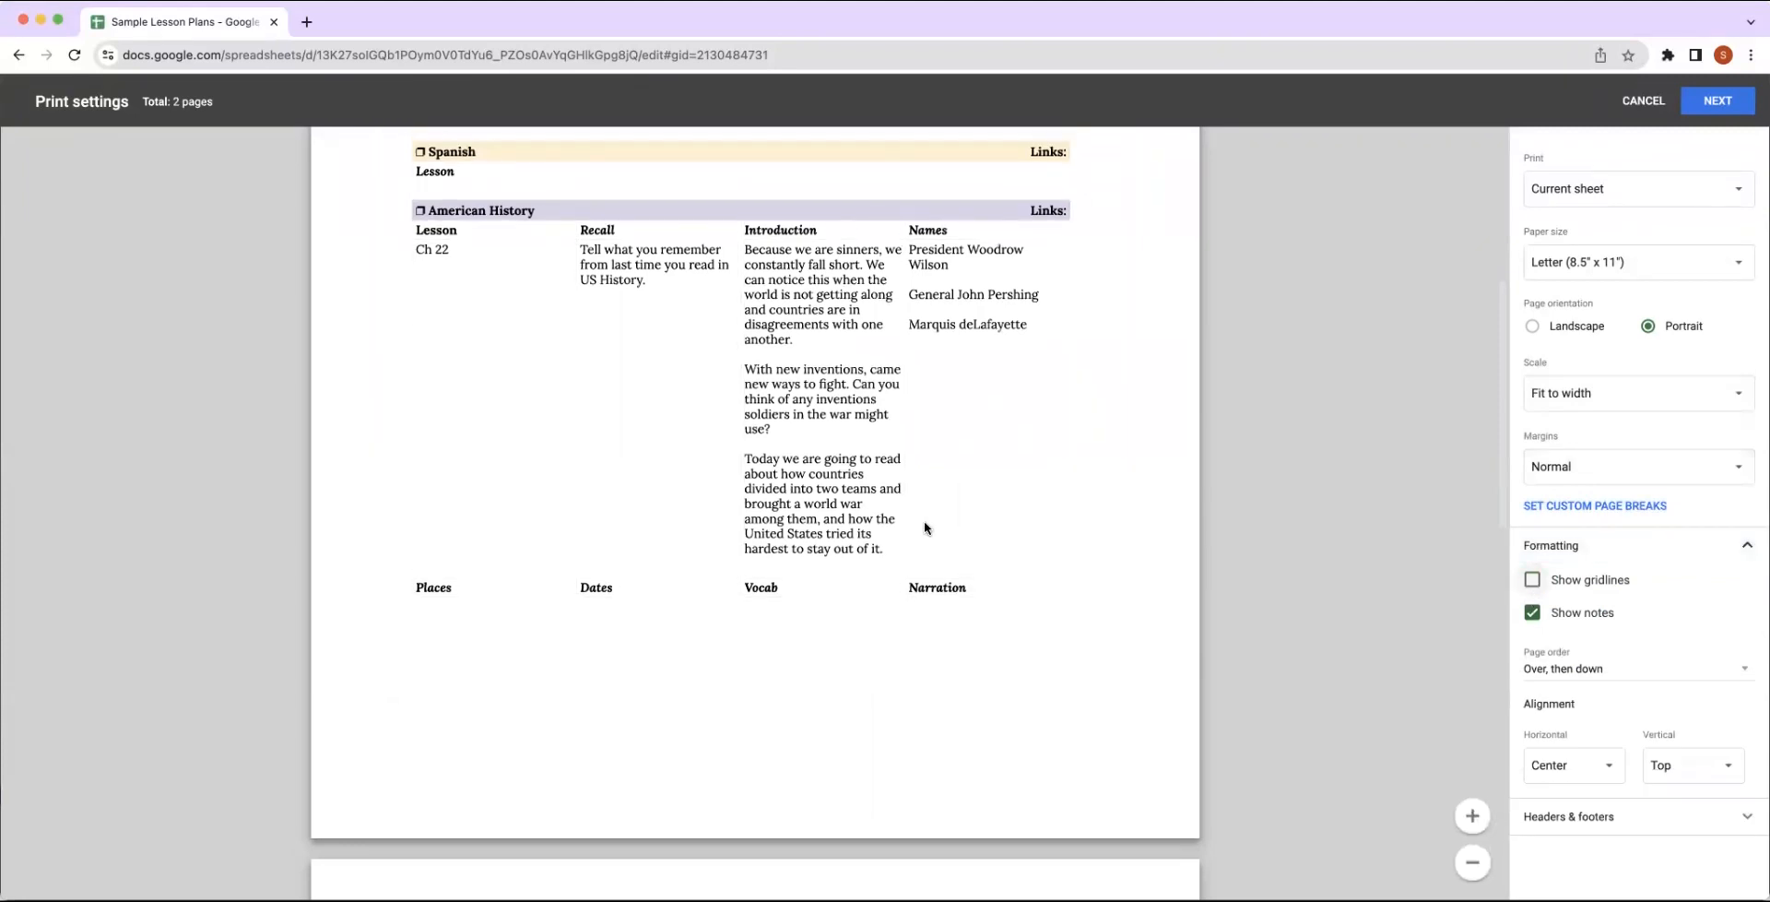
scroll(925, 525, "up", 1)
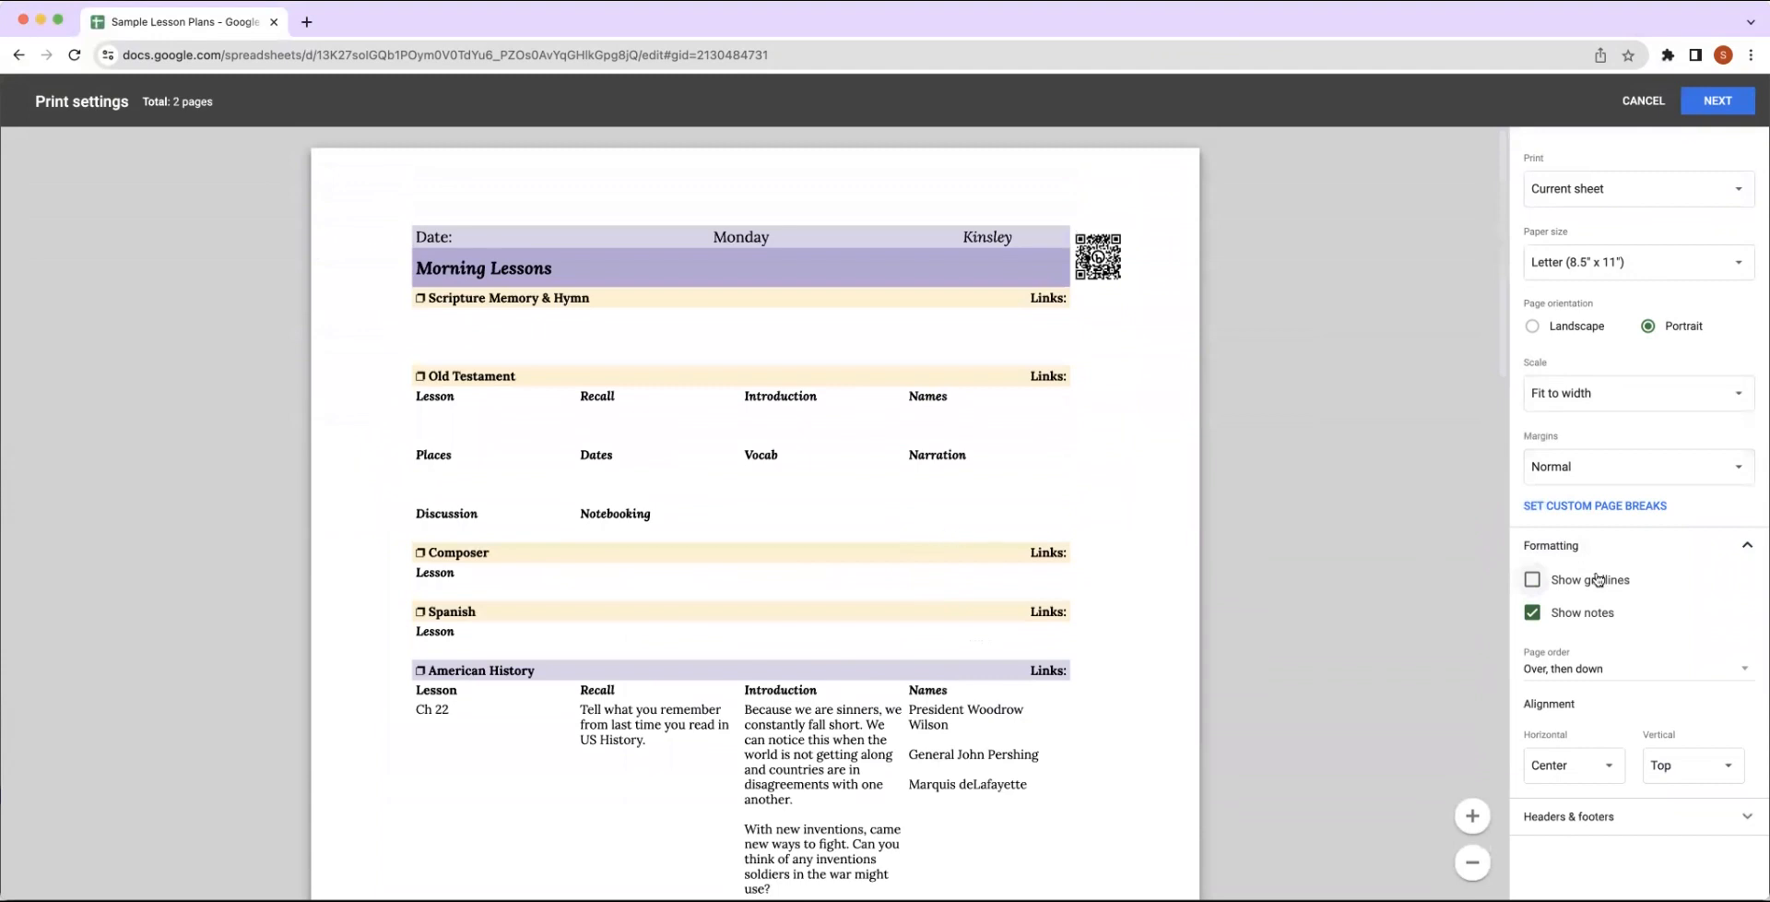
Edit the custom header and footer fields and enter Week 1 in the right header.
left_click(1589, 817)
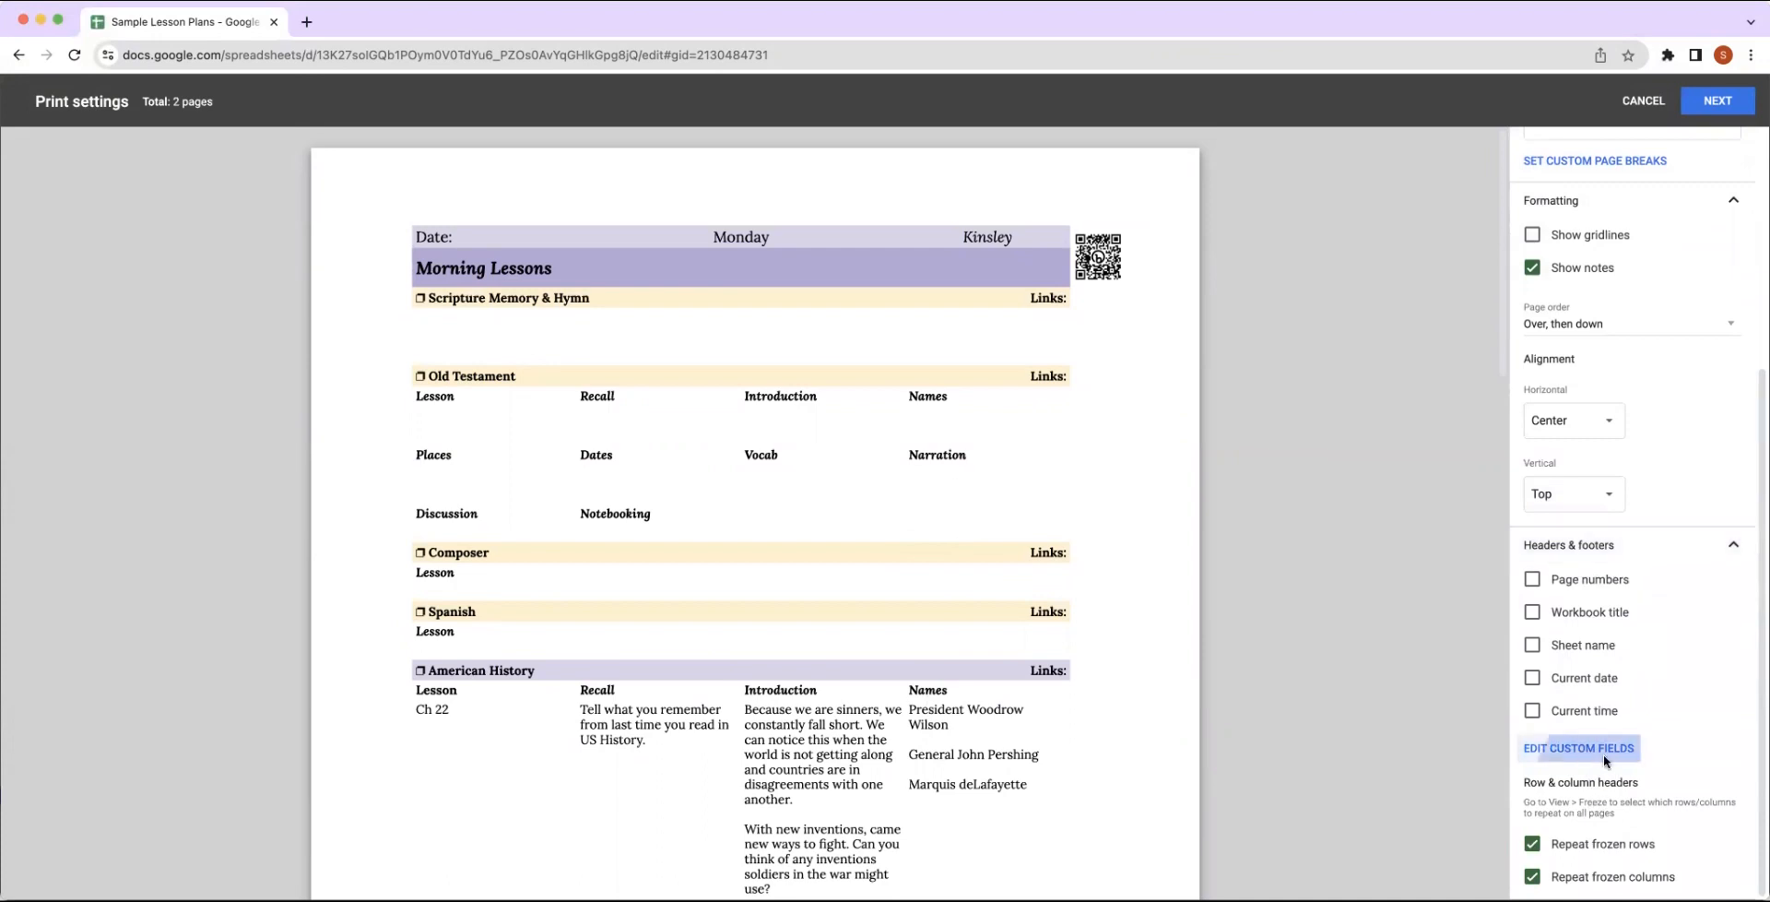
left_click(1604, 762)
left_click(1141, 186)
type("w")
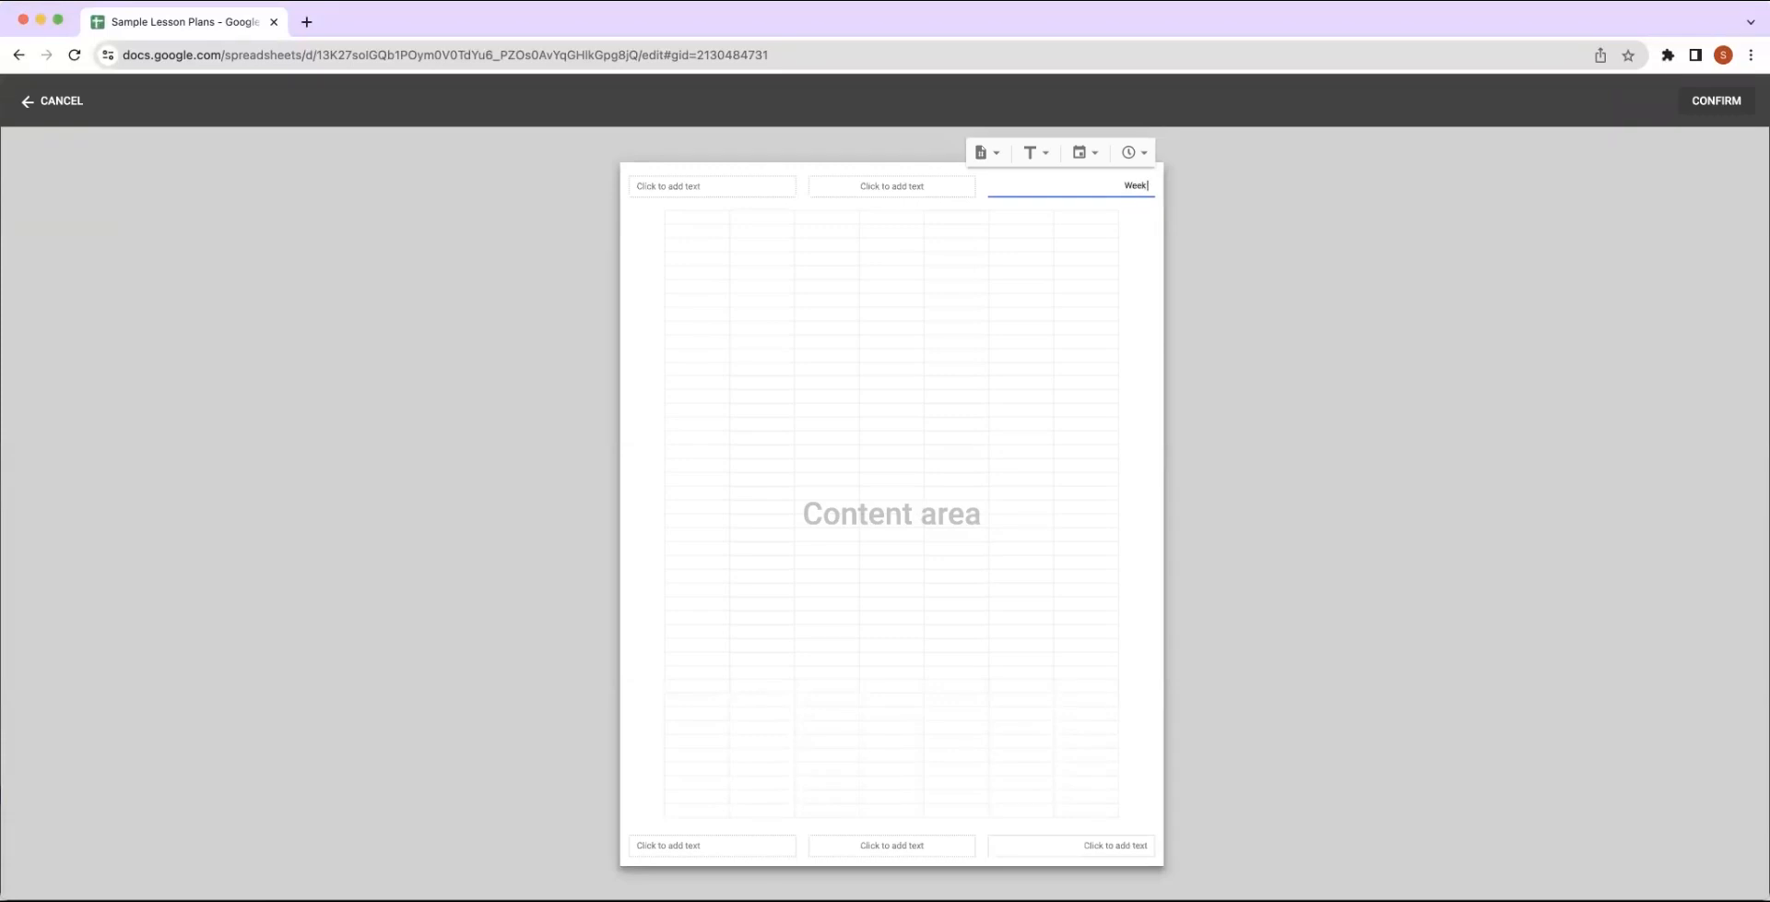
Enter Term 1 | 2023-2024 in the center footer and confirm the custom fields.
left_click(890, 843)
type("Term 1")
type(" I")
type(" 2023")
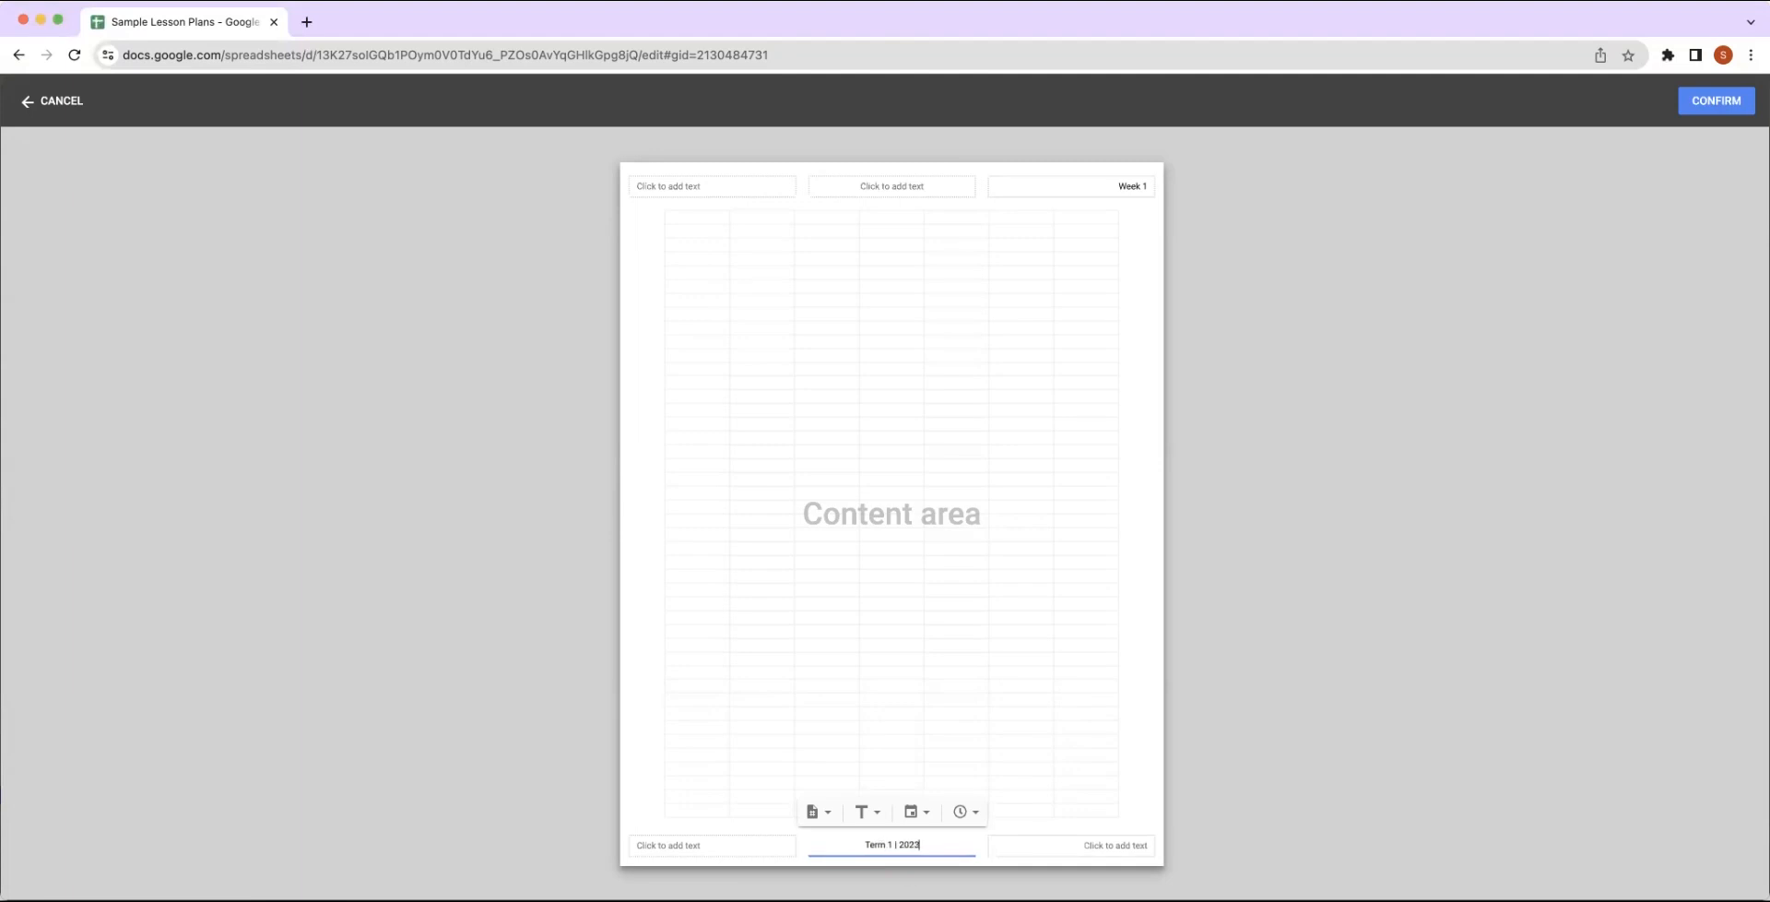
type("-2024")
left_click(1145, 816)
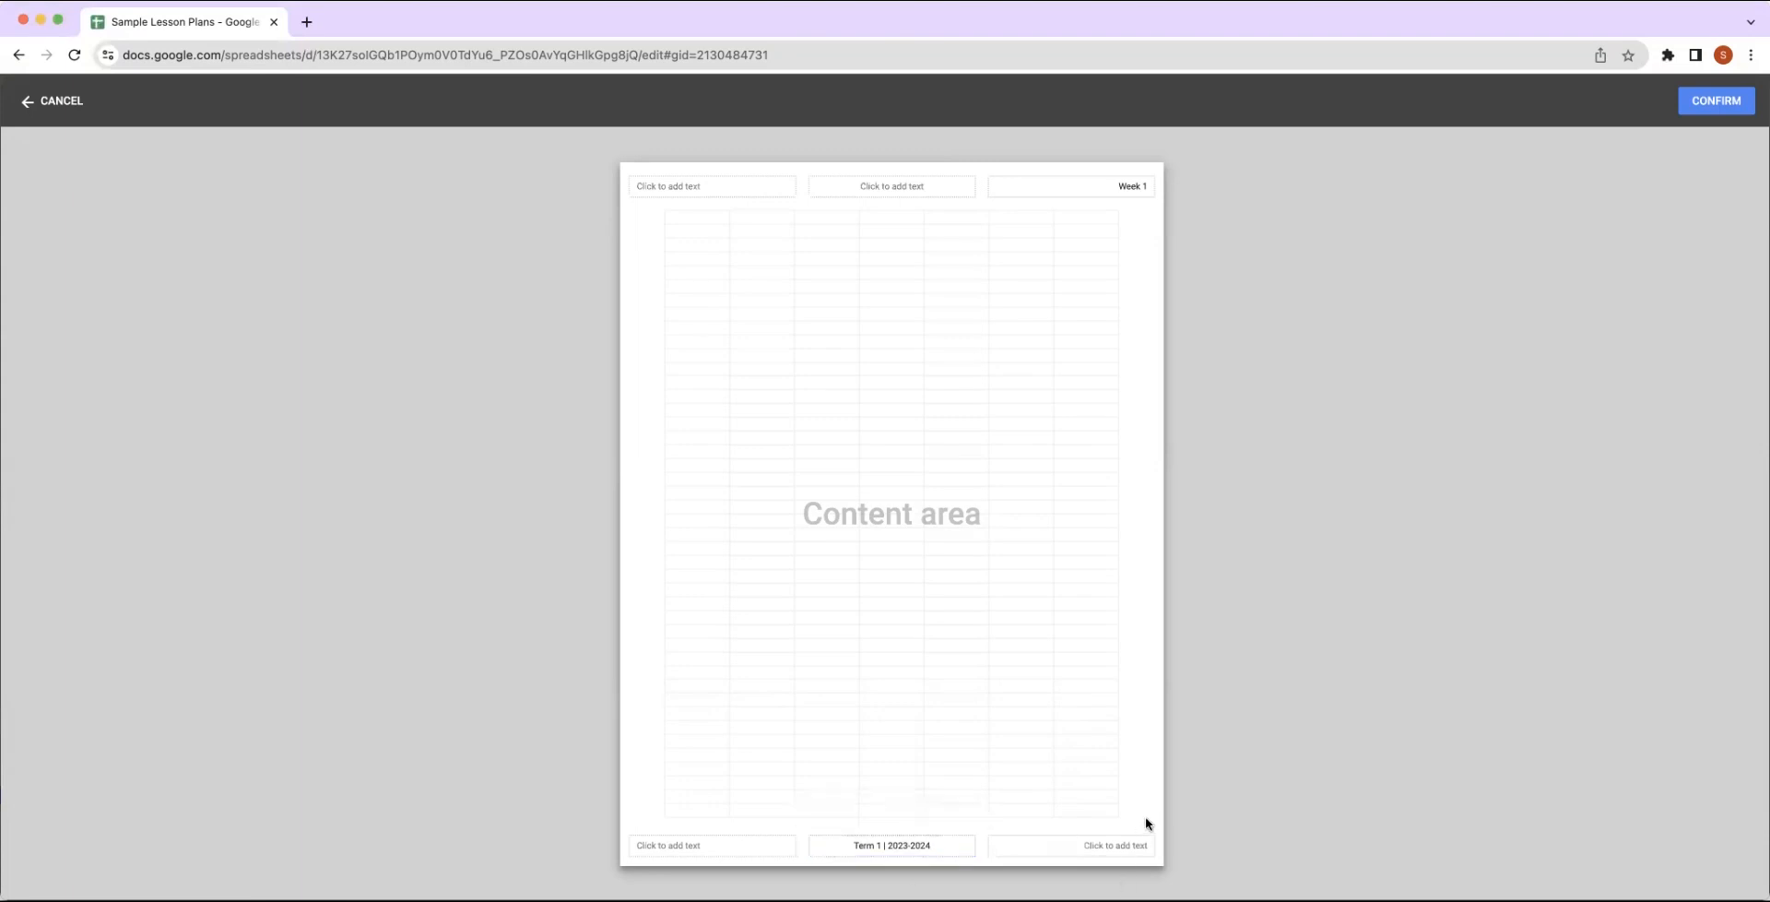
left_click(1717, 101)
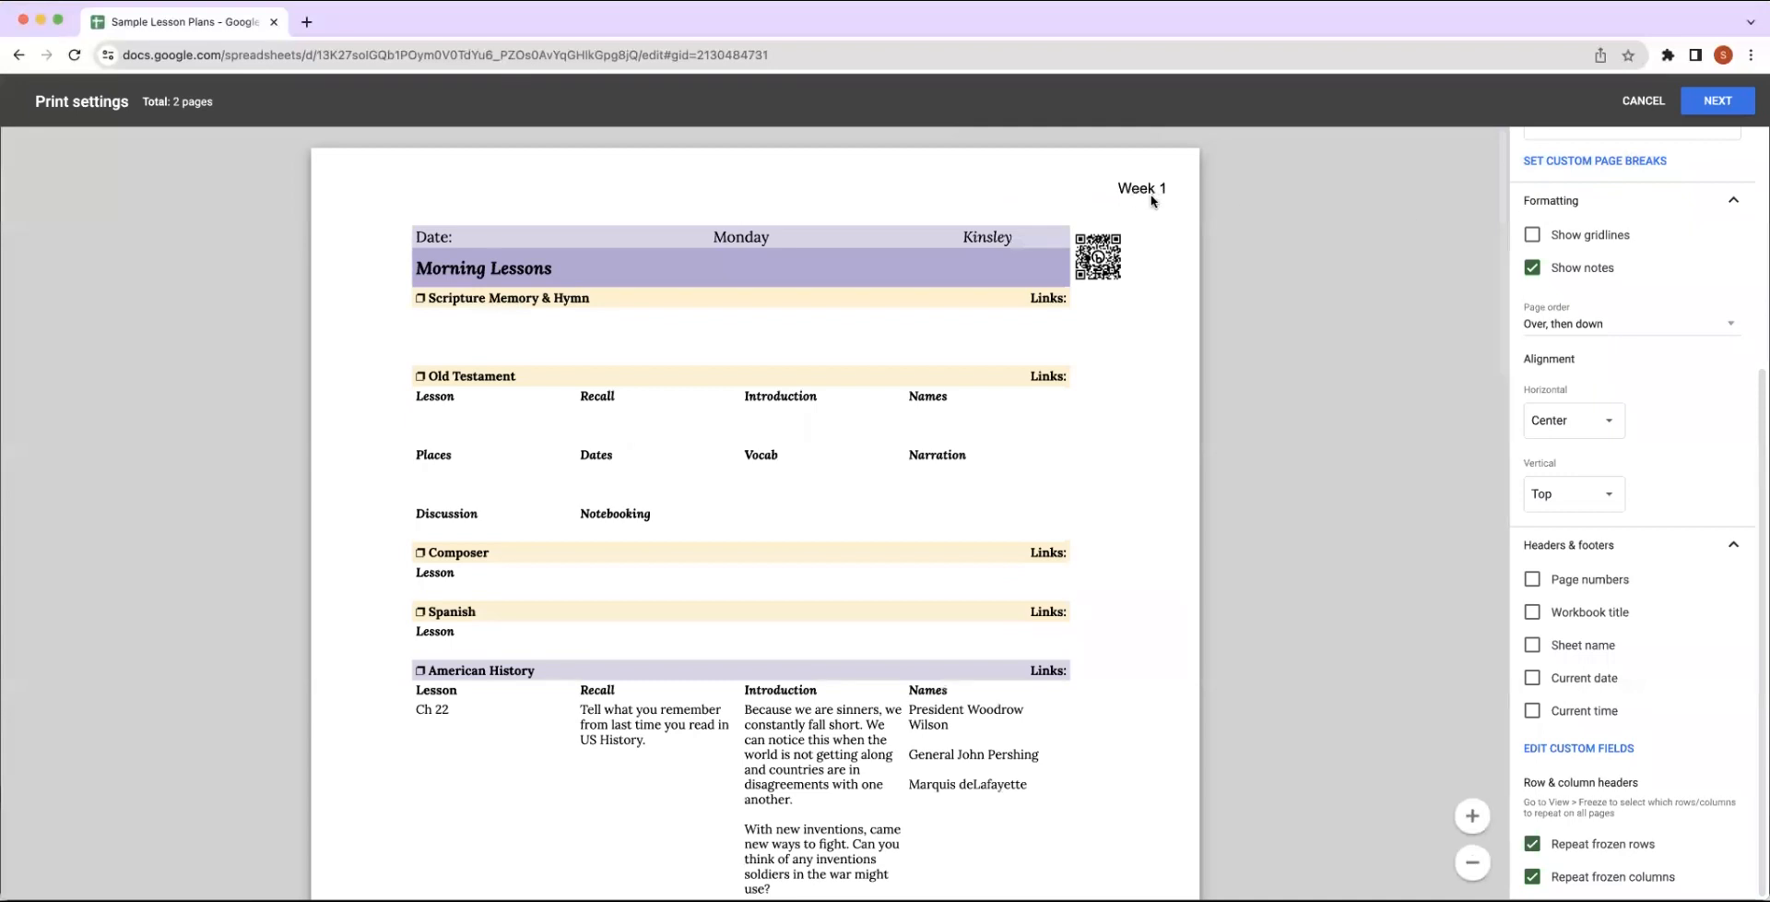
Examine the header, footer and layout of both pages in the print preview.
scroll(1157, 222, "down", 2)
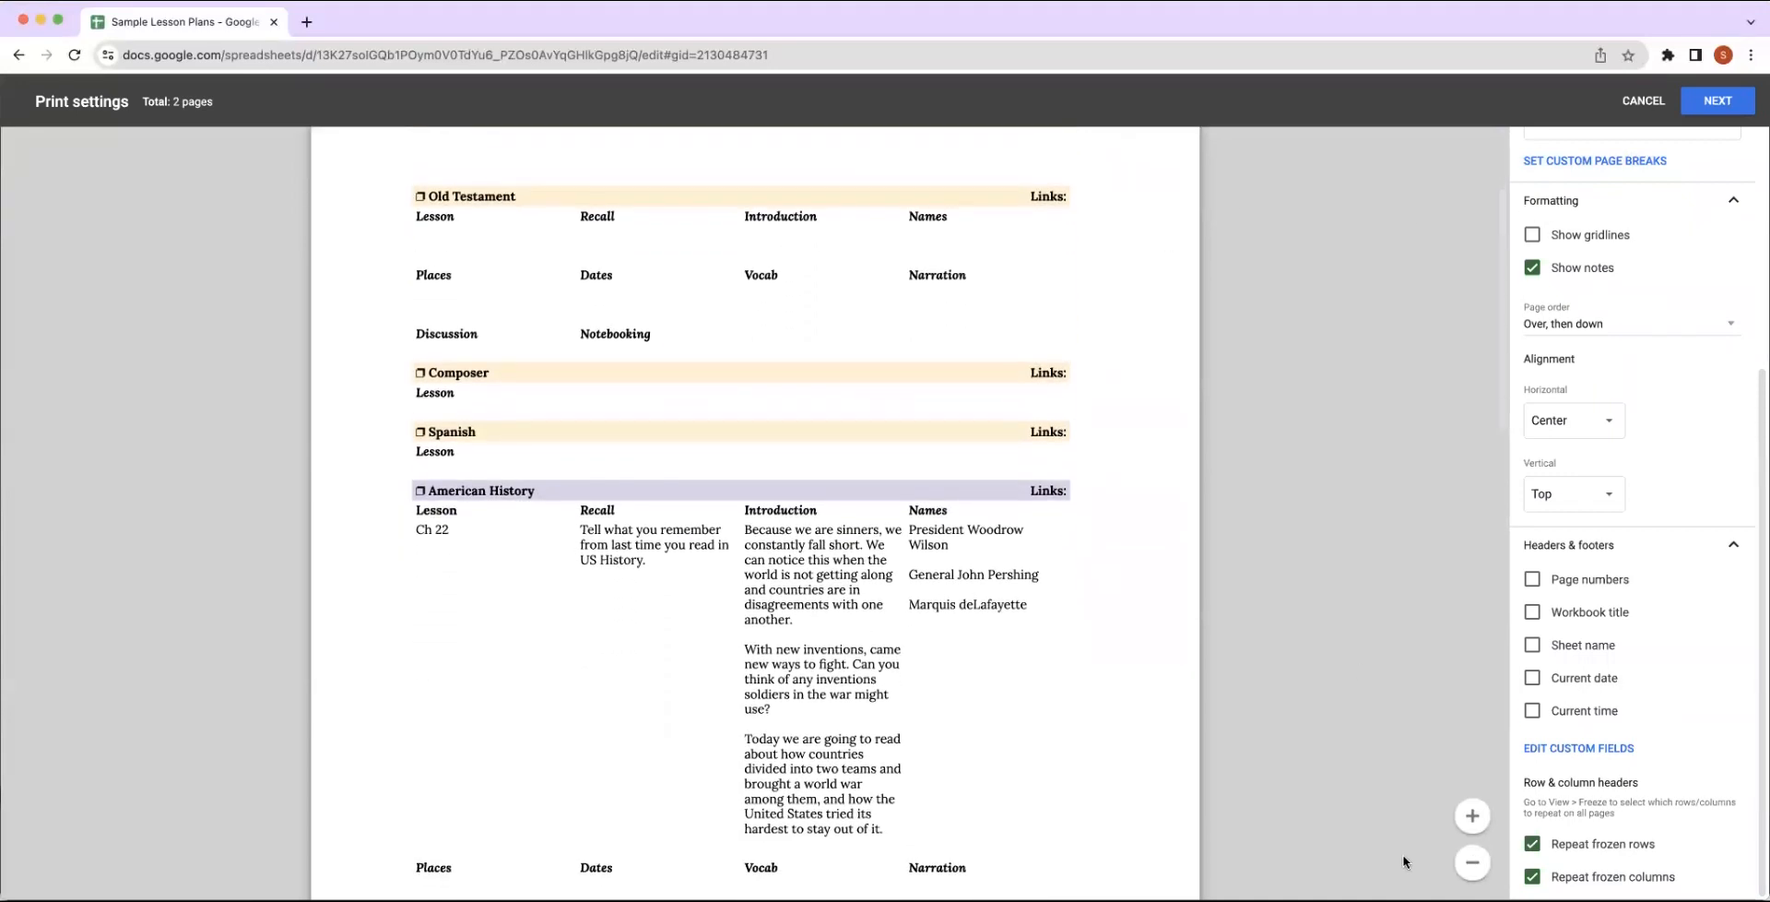
left_click(1472, 863)
scroll(1163, 682, "up", 2)
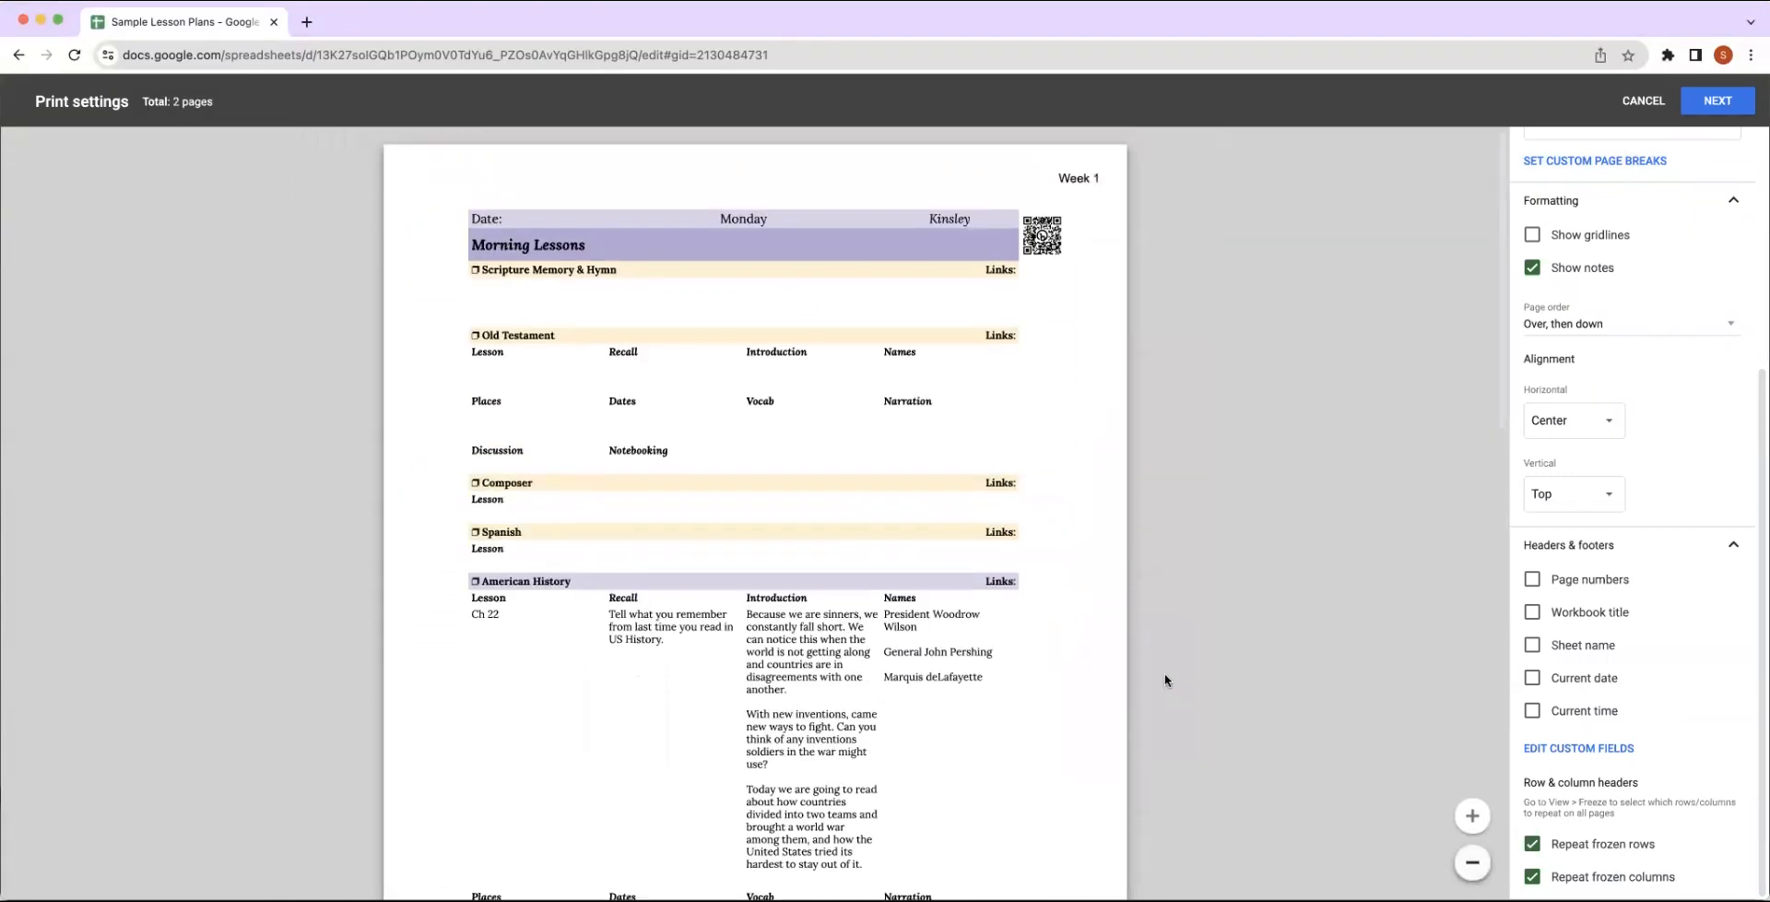
scroll(1085, 434, "down", 6)
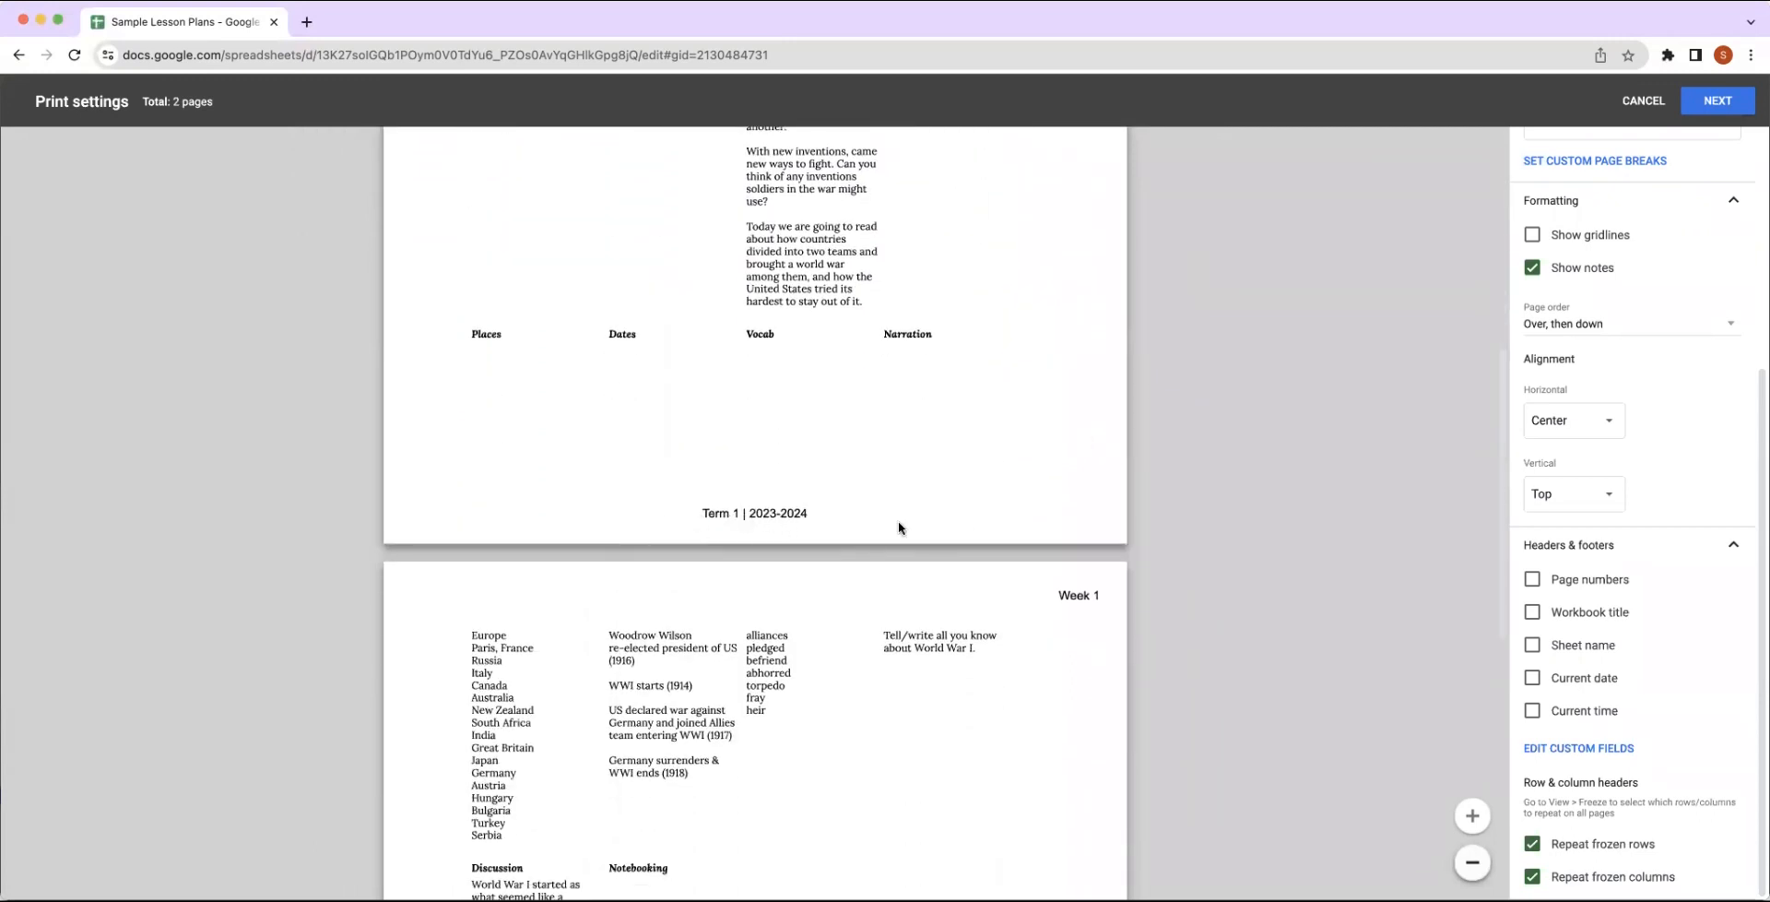
scroll(965, 533, "down", 3)
scroll(966, 533, "down", 4)
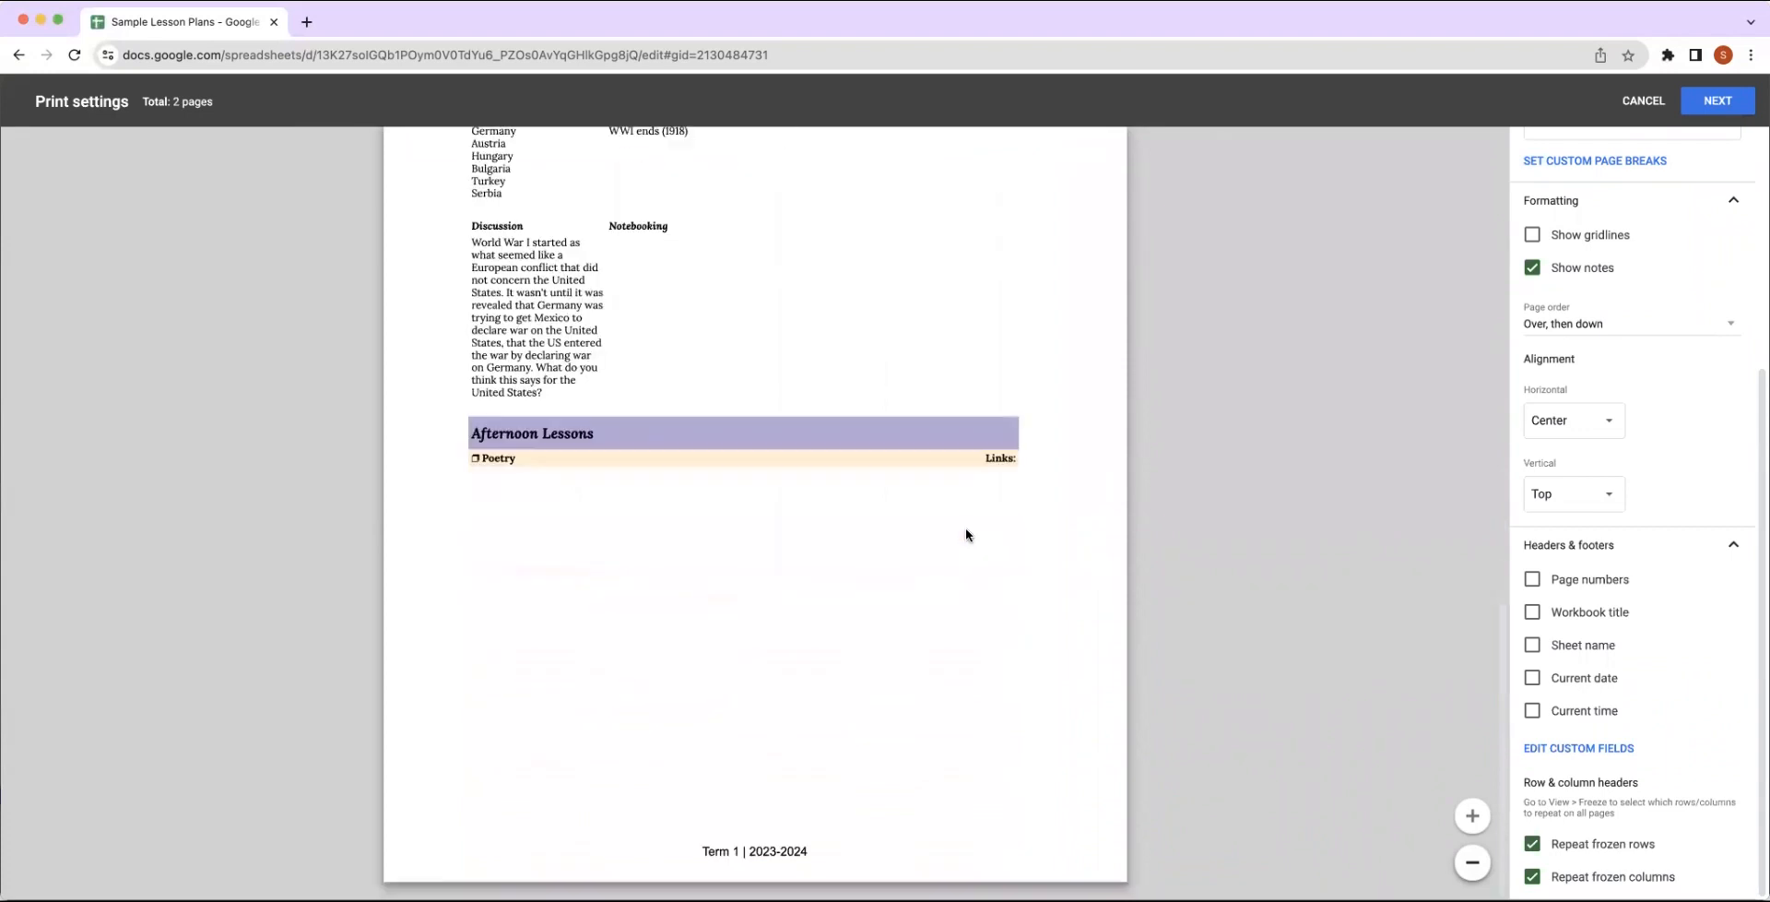
scroll(970, 533, "up", 10)
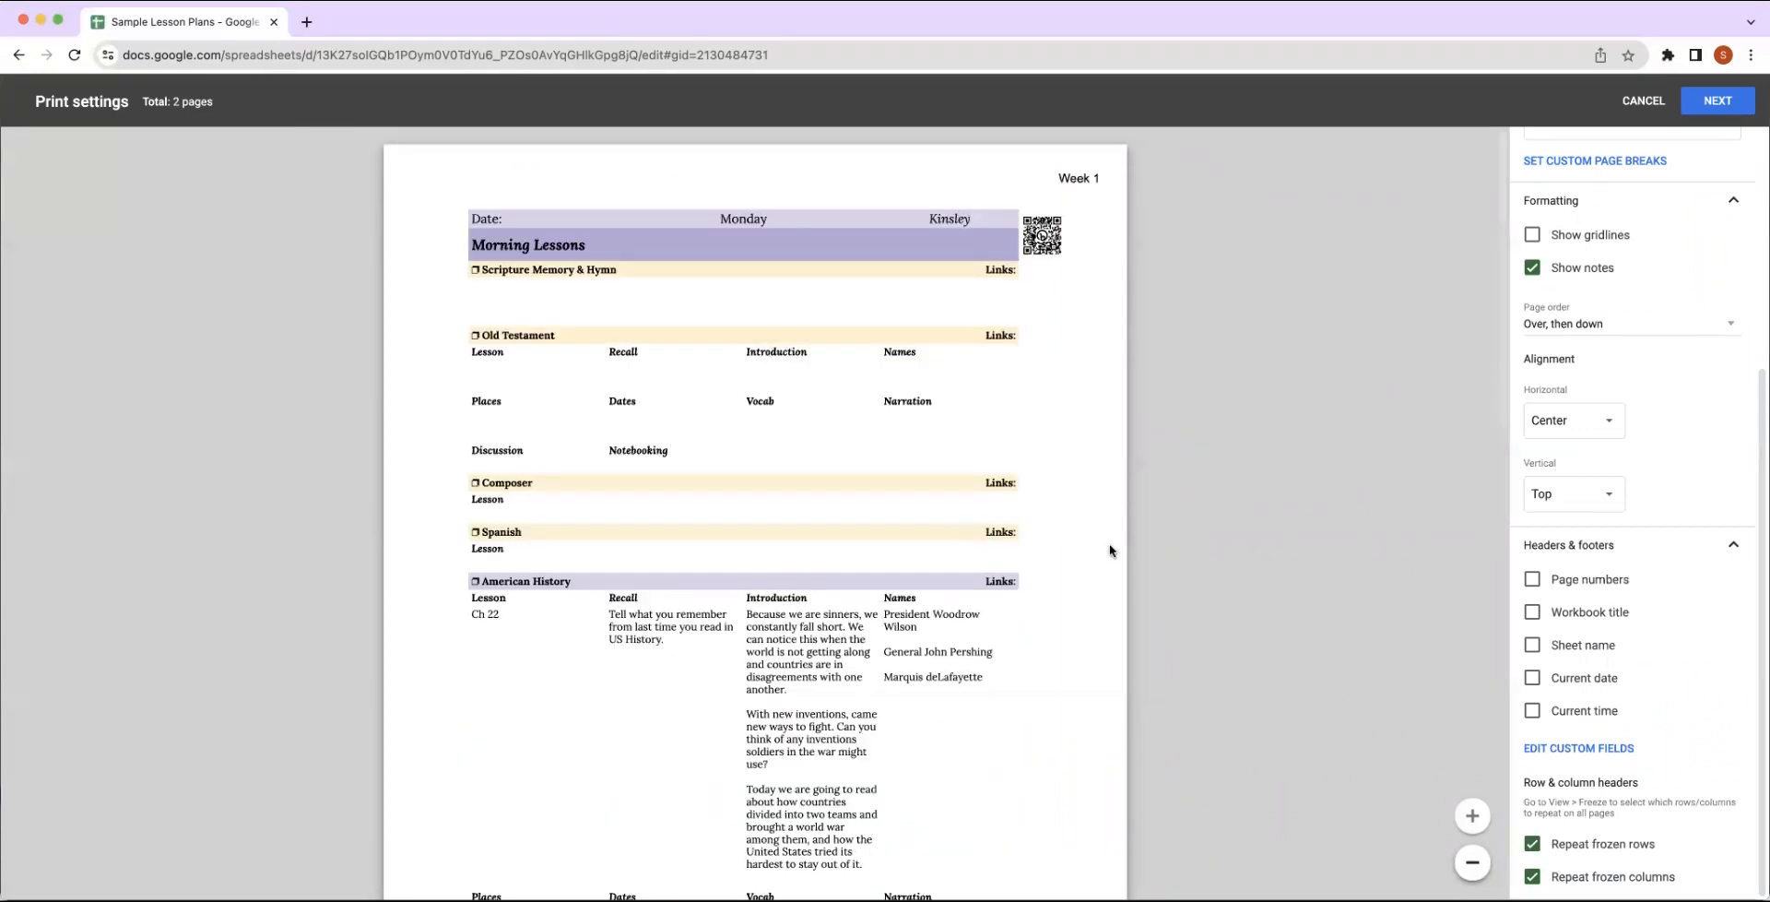
Try showing gridlines in the print preview and turn them off again.
left_click(1533, 580)
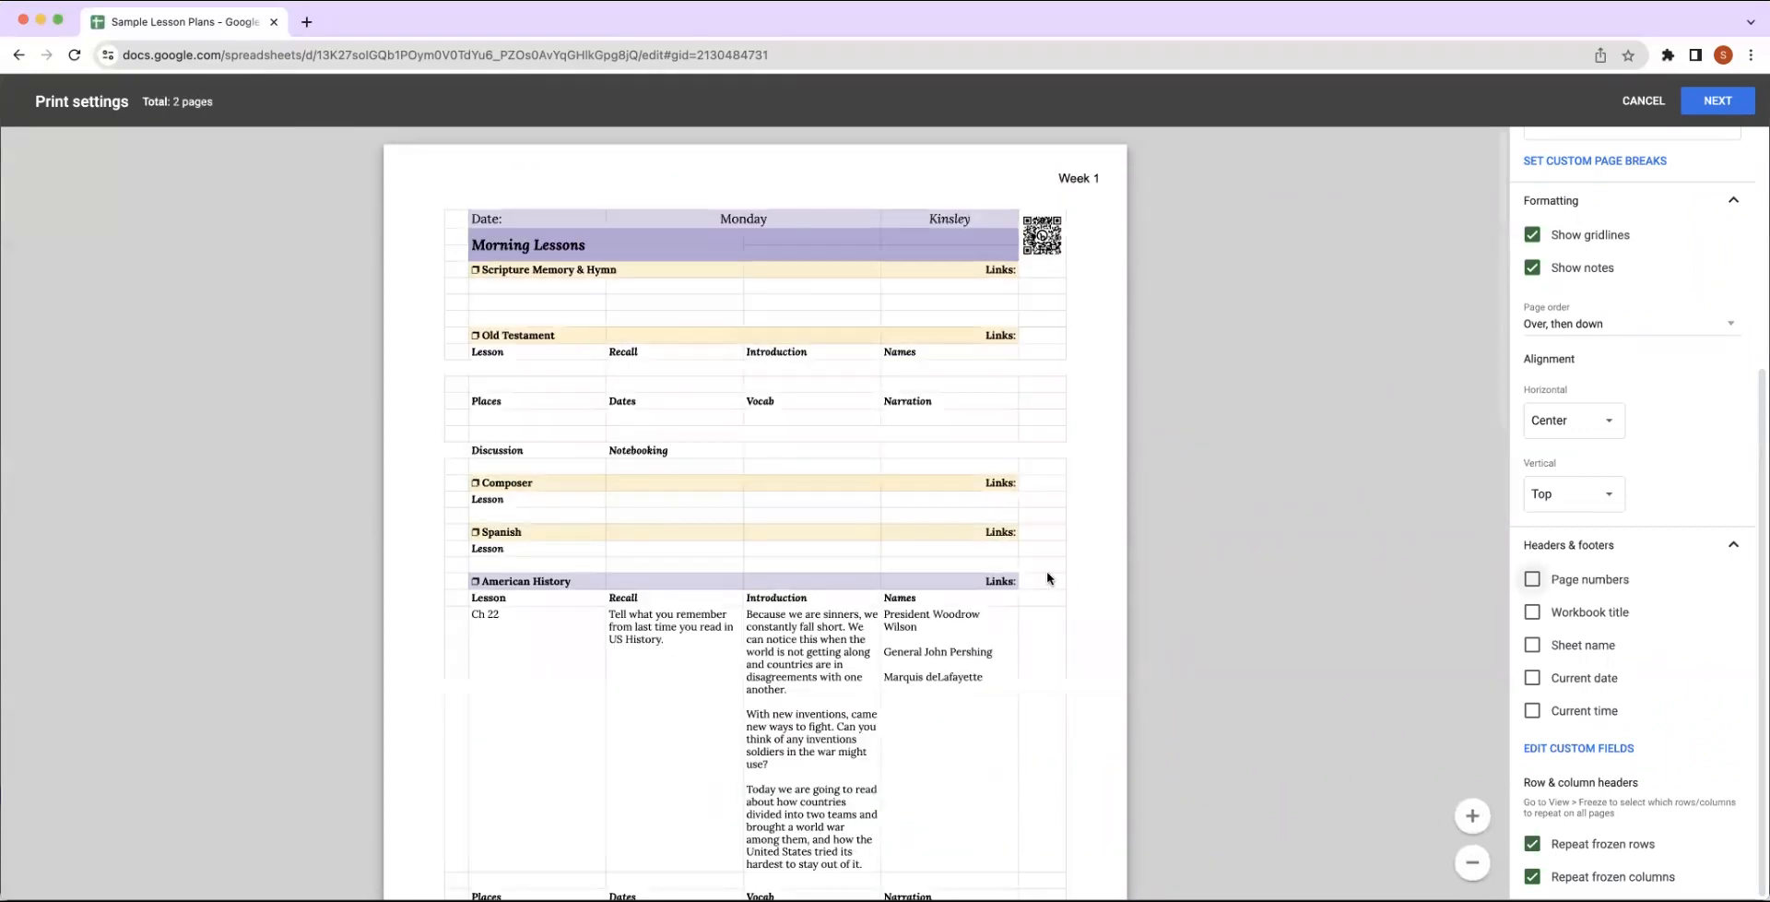
scroll(1047, 578, "down", 6)
scroll(1047, 578, "down", 3)
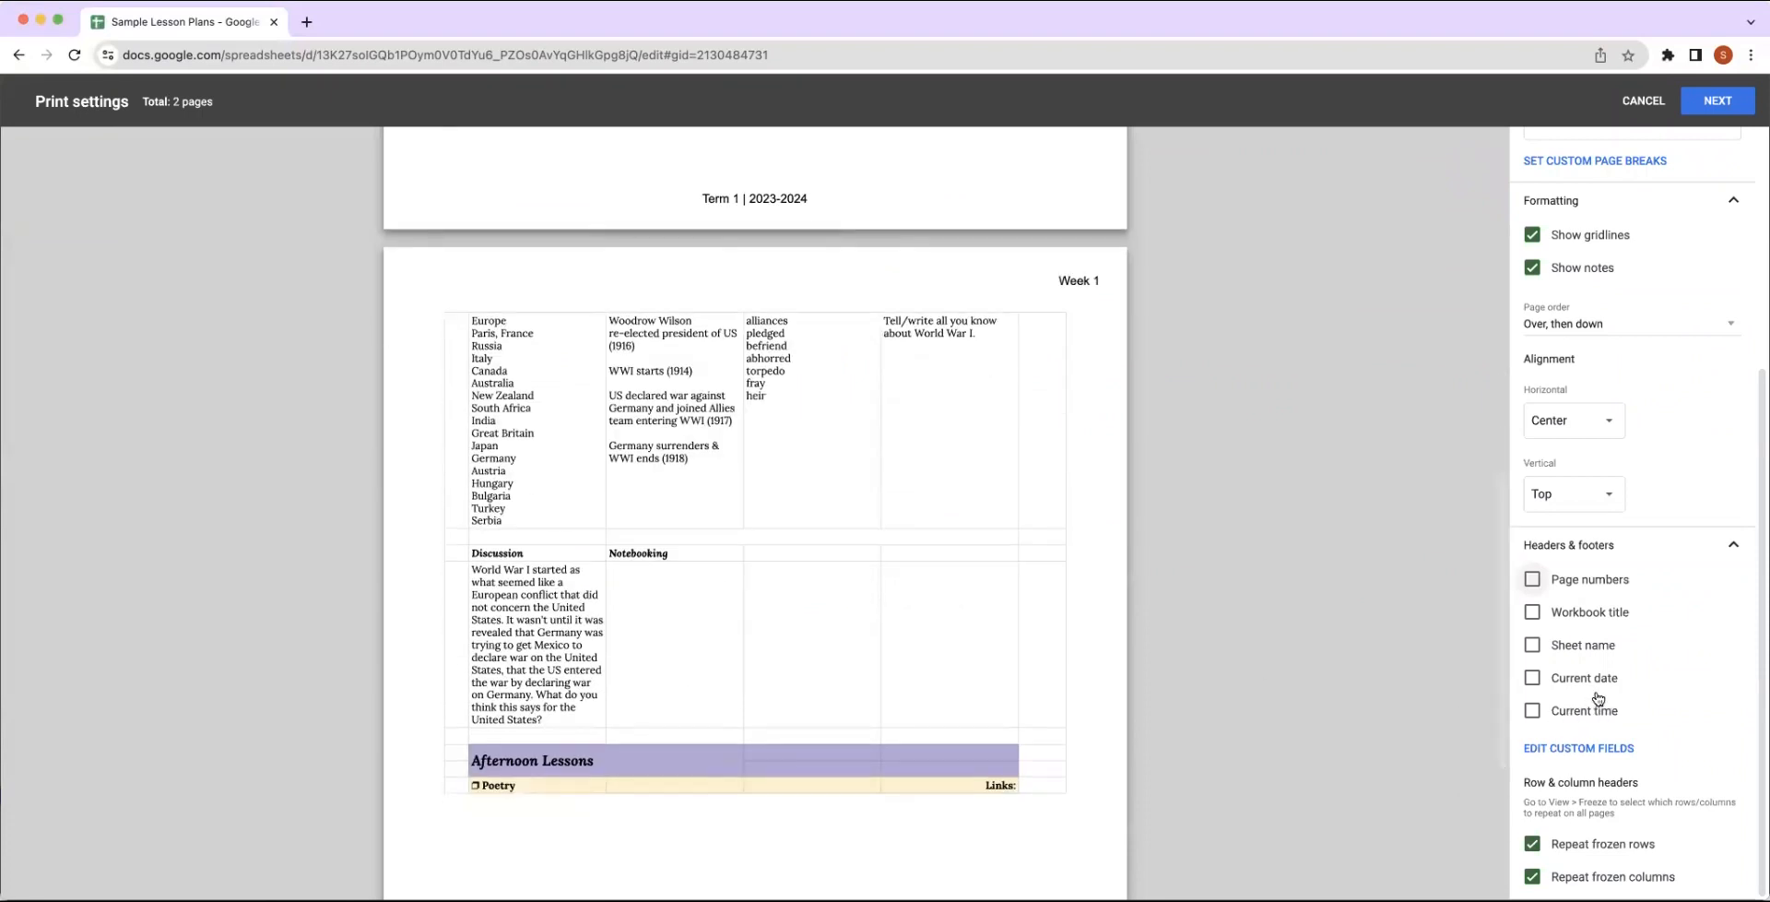
left_click(1532, 234)
scroll(1078, 567, "down", 3)
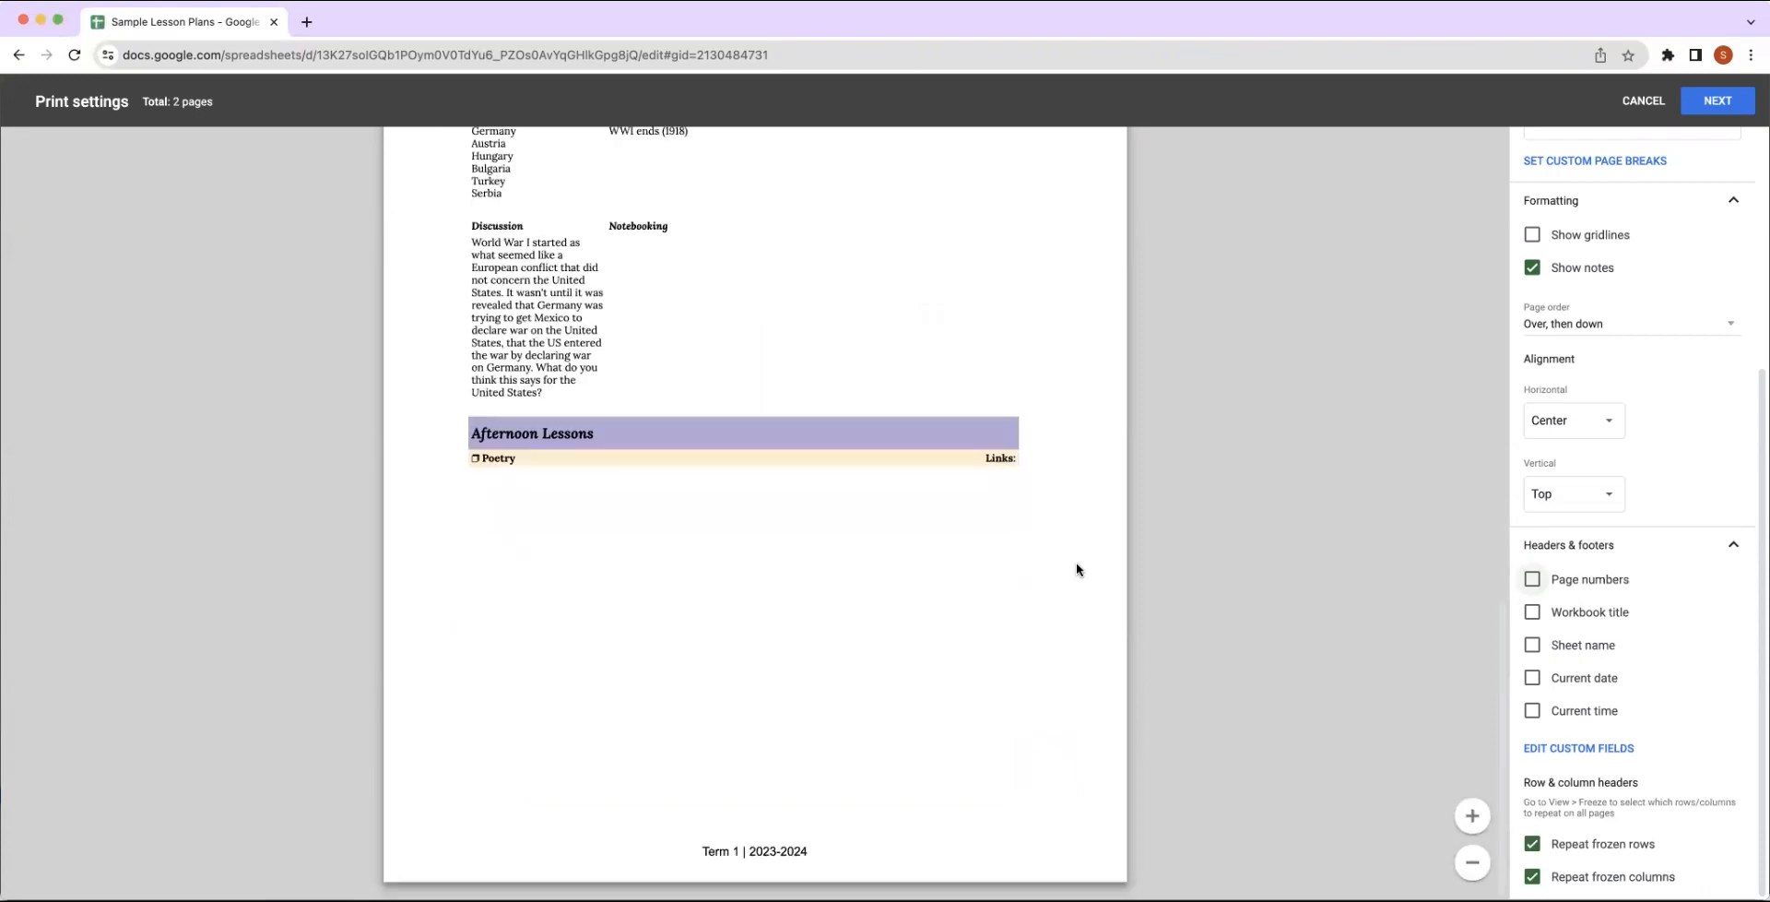
Add a page number in the Page 1 format to the right footer and confirm the custom fields.
left_click(1578, 750)
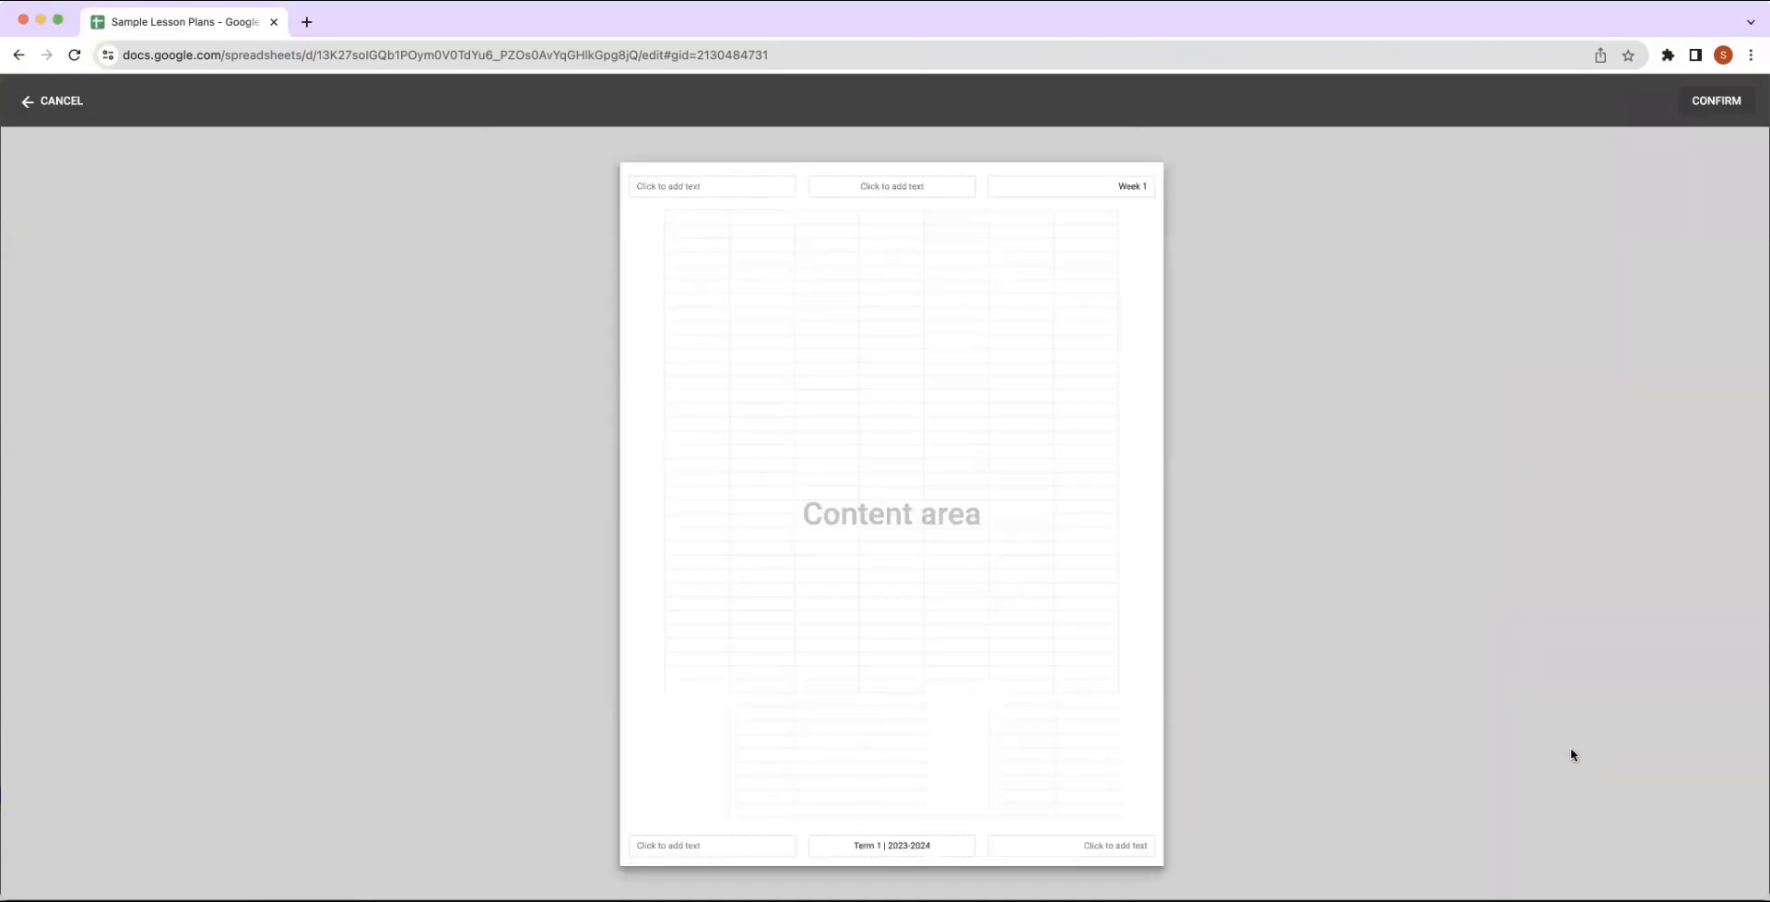
left_click(1137, 846)
left_click(983, 811)
left_click(1123, 753)
left_click(1140, 759)
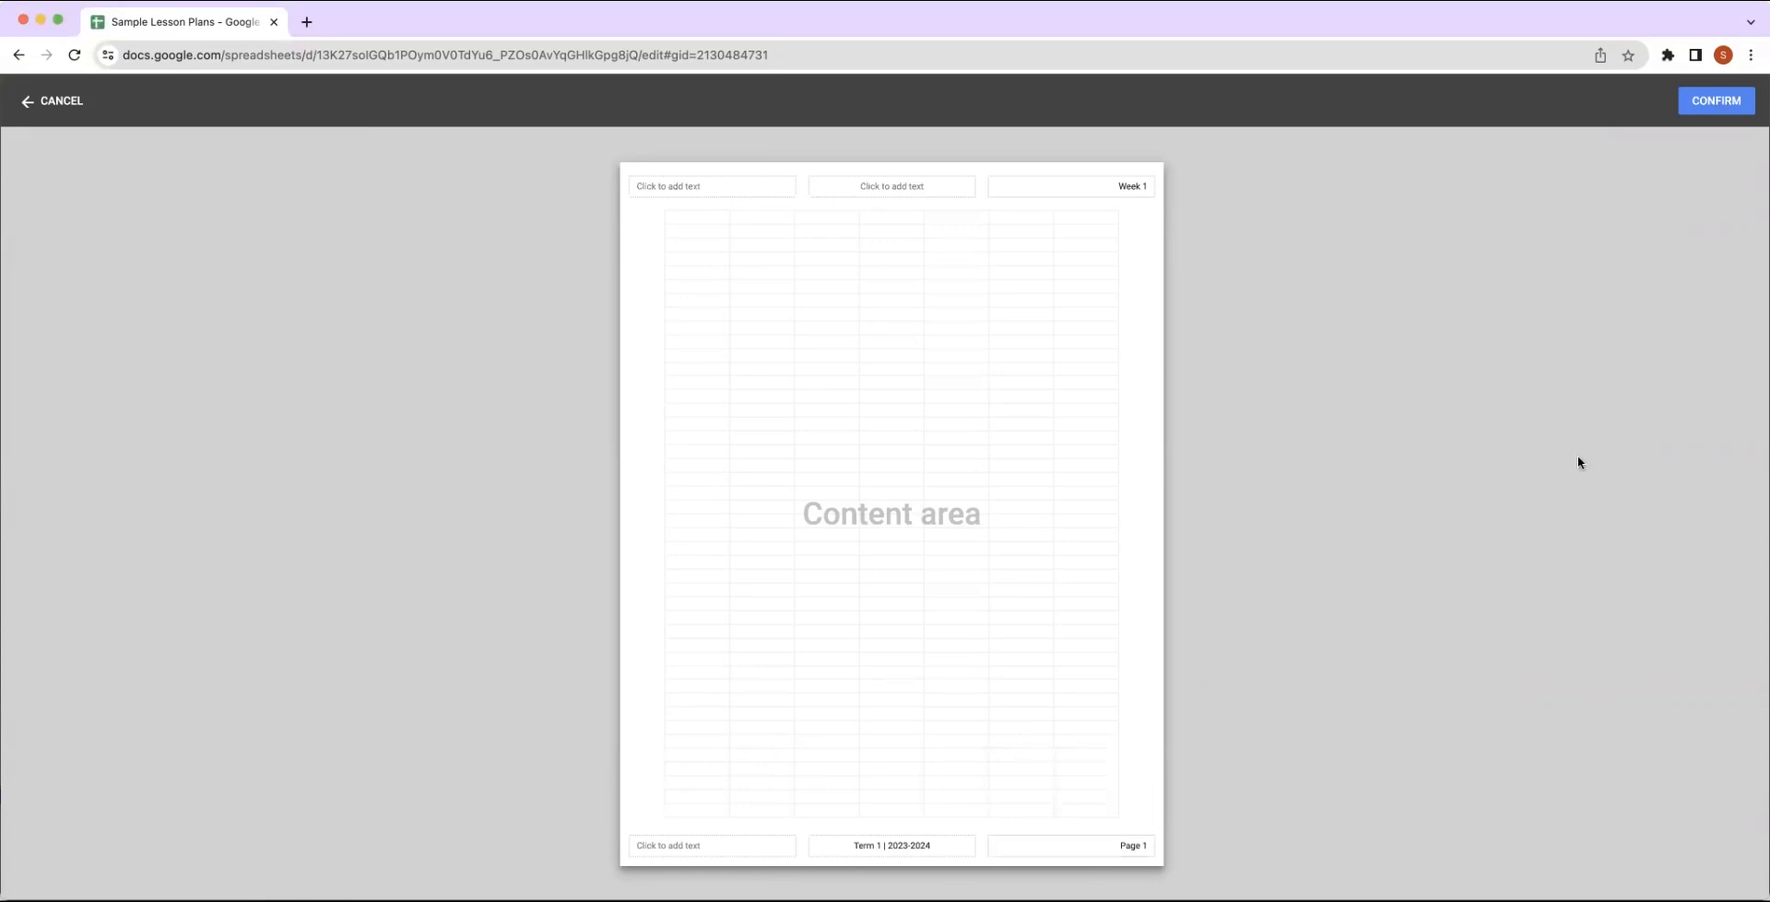
left_click(1716, 100)
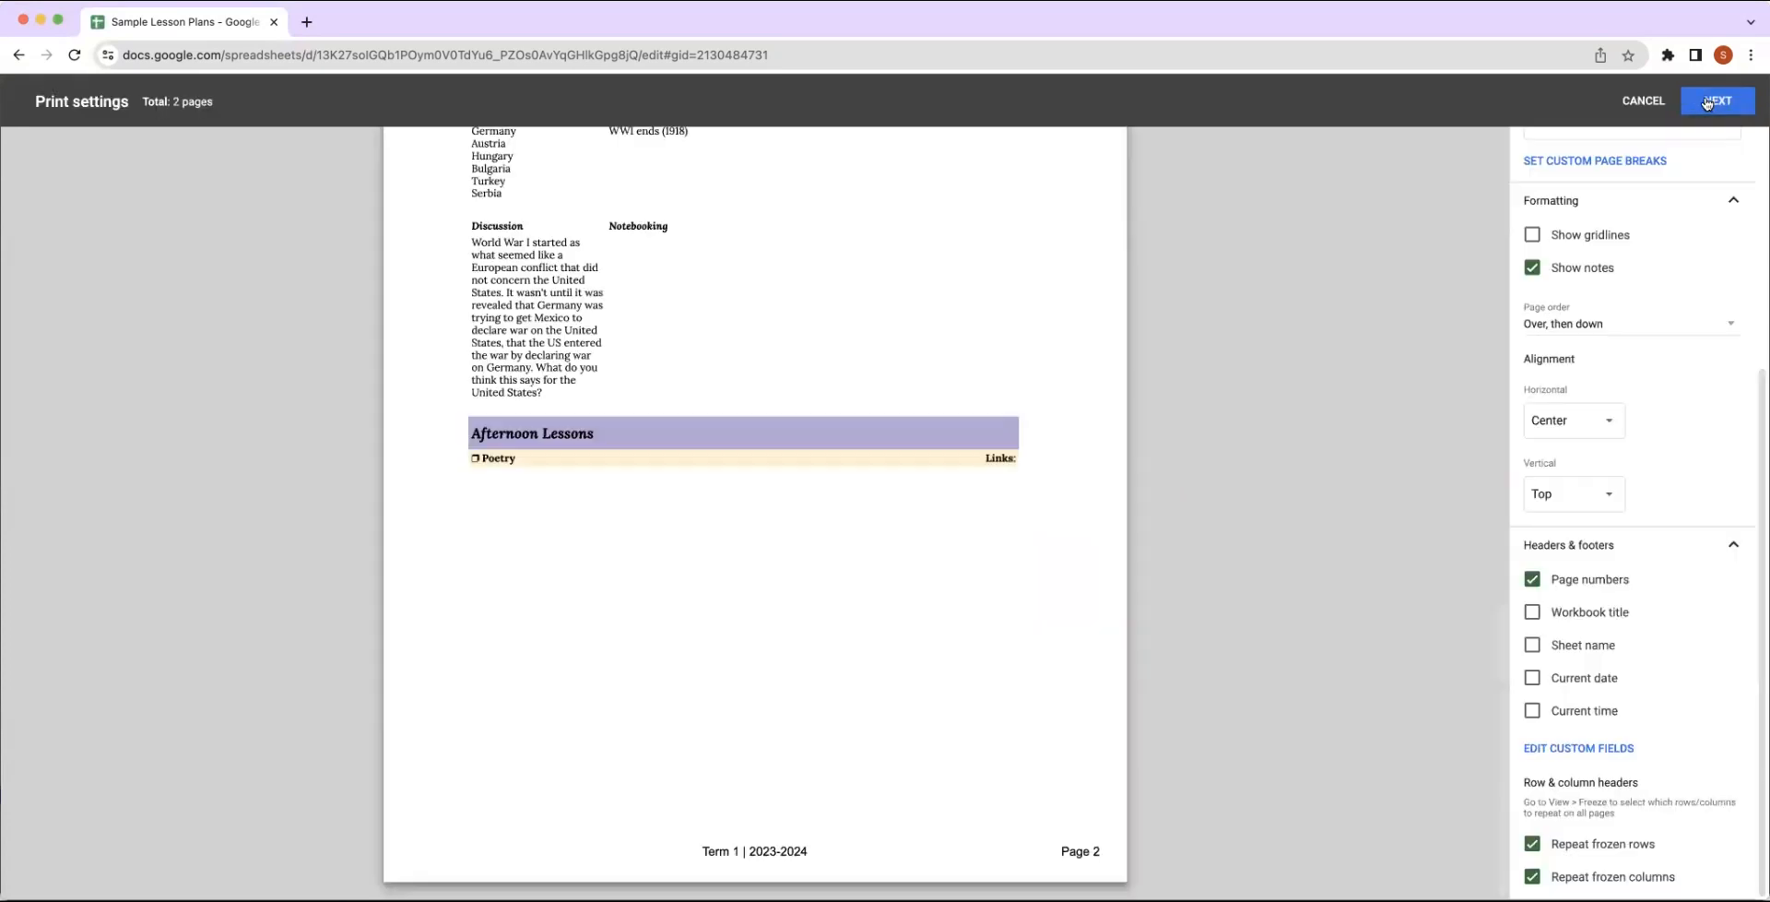
scroll(1079, 756, "up", 10)
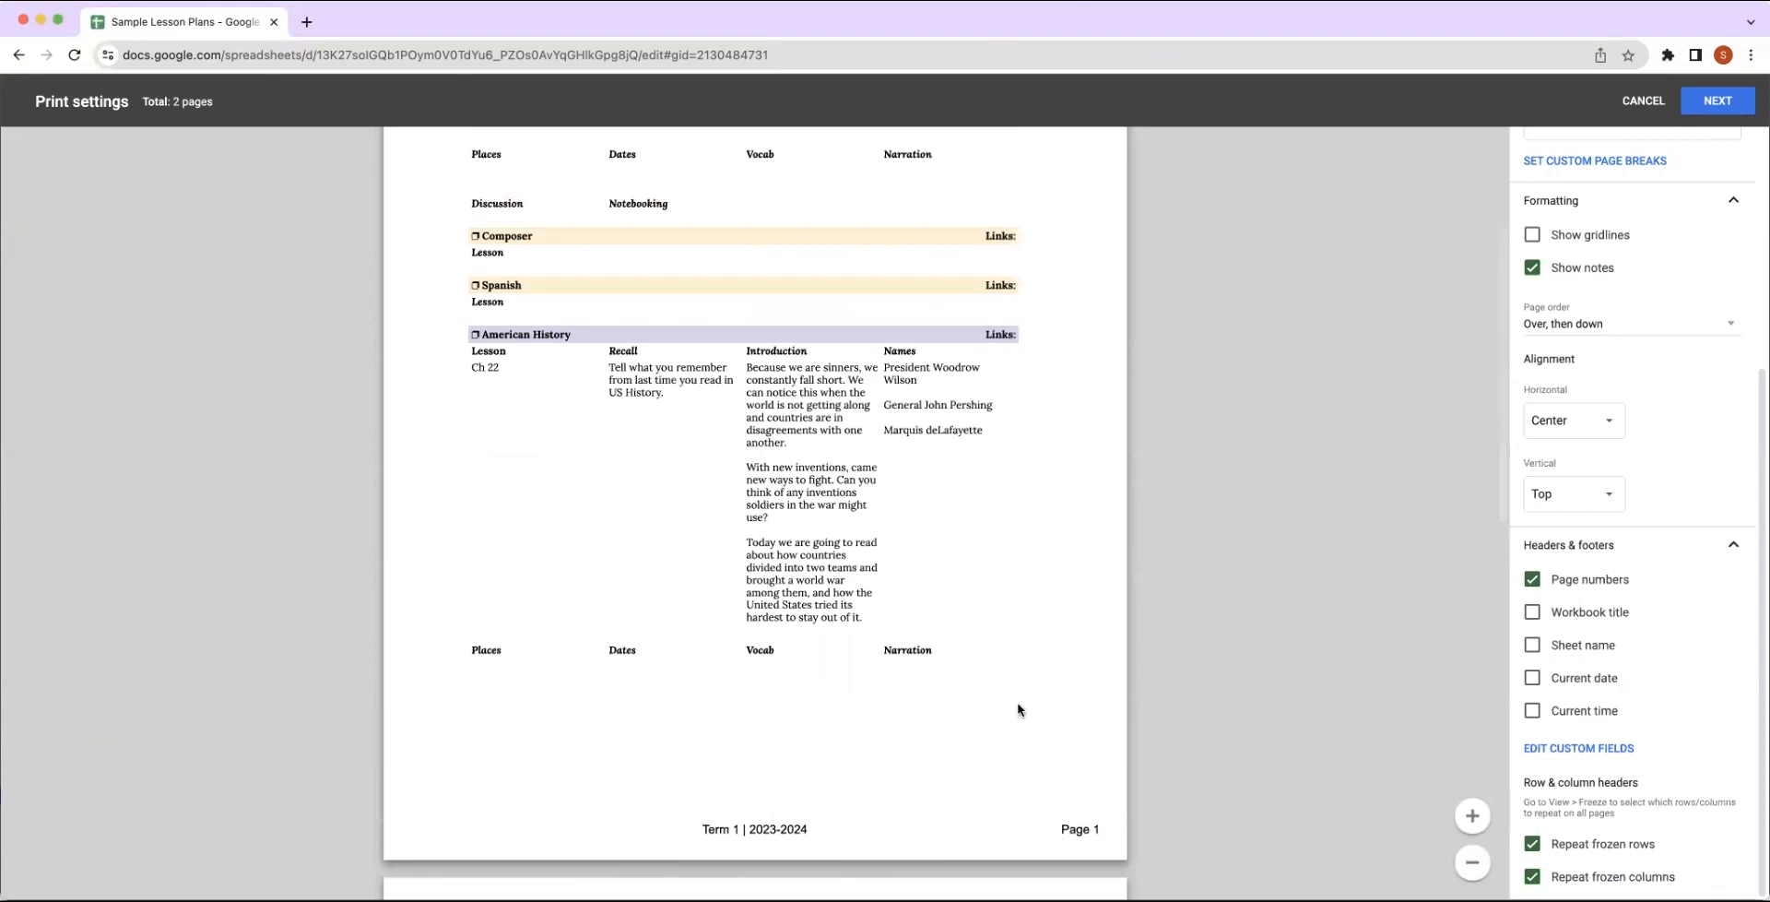
Set the print range to the workbook and limit its sheet selection to Monday, excluding American History and Data Validation.
scroll(1020, 708, "up", 3)
scroll(1561, 503, "up", 5)
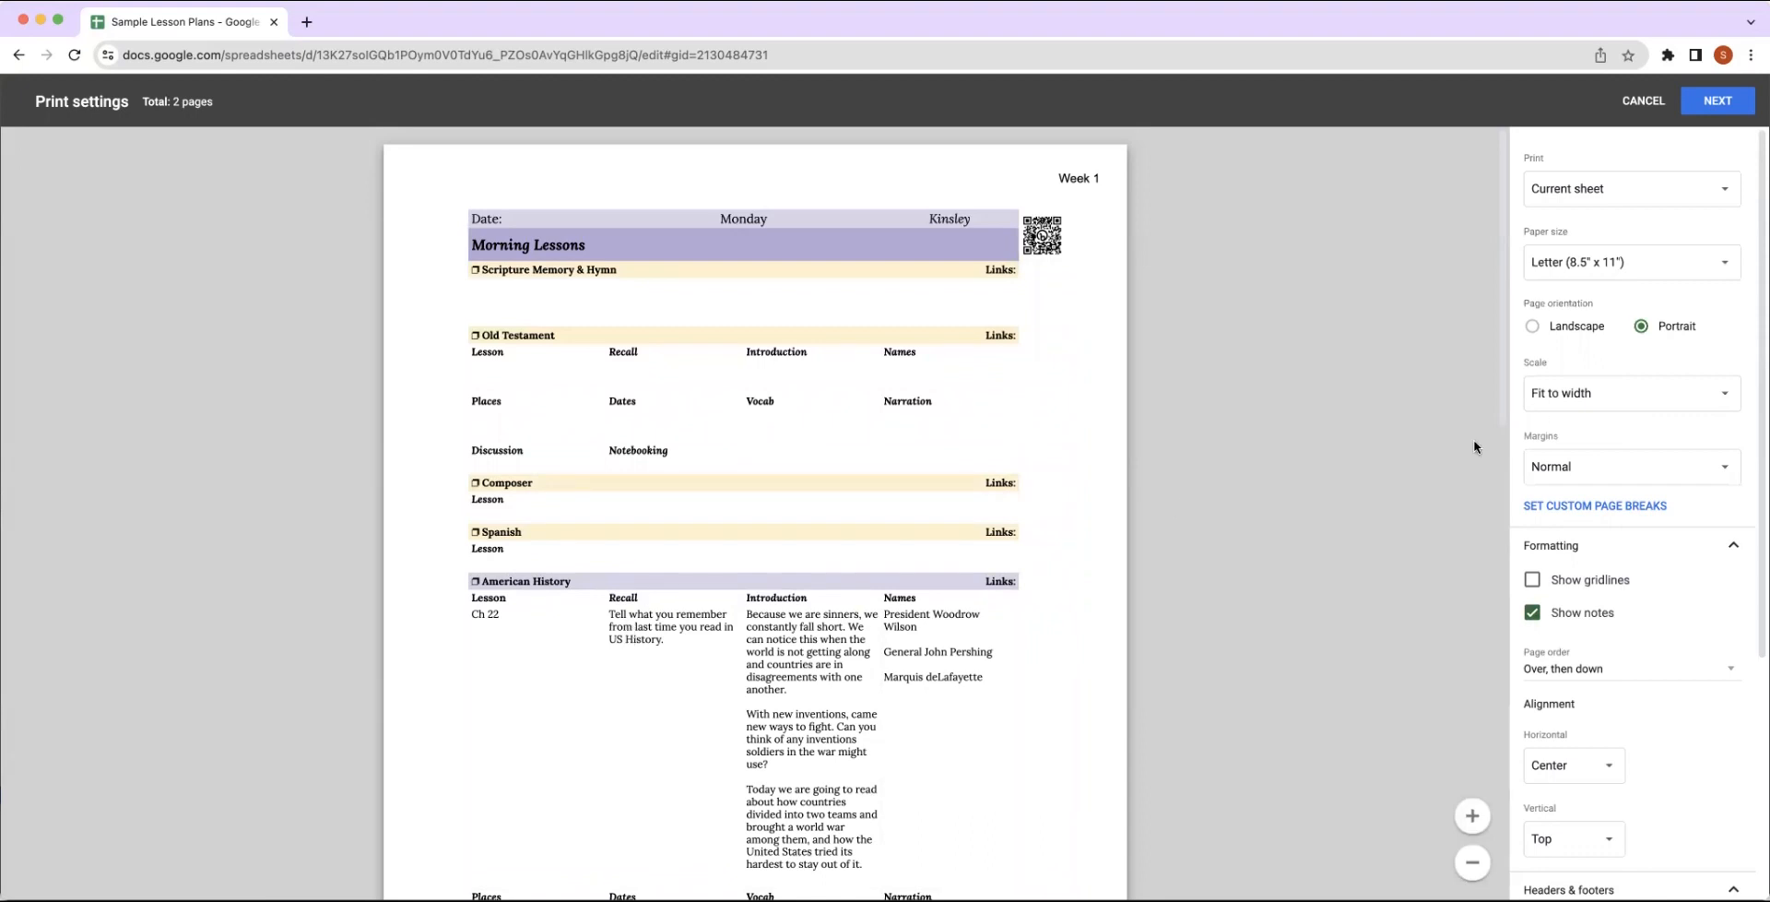
left_click(1616, 188)
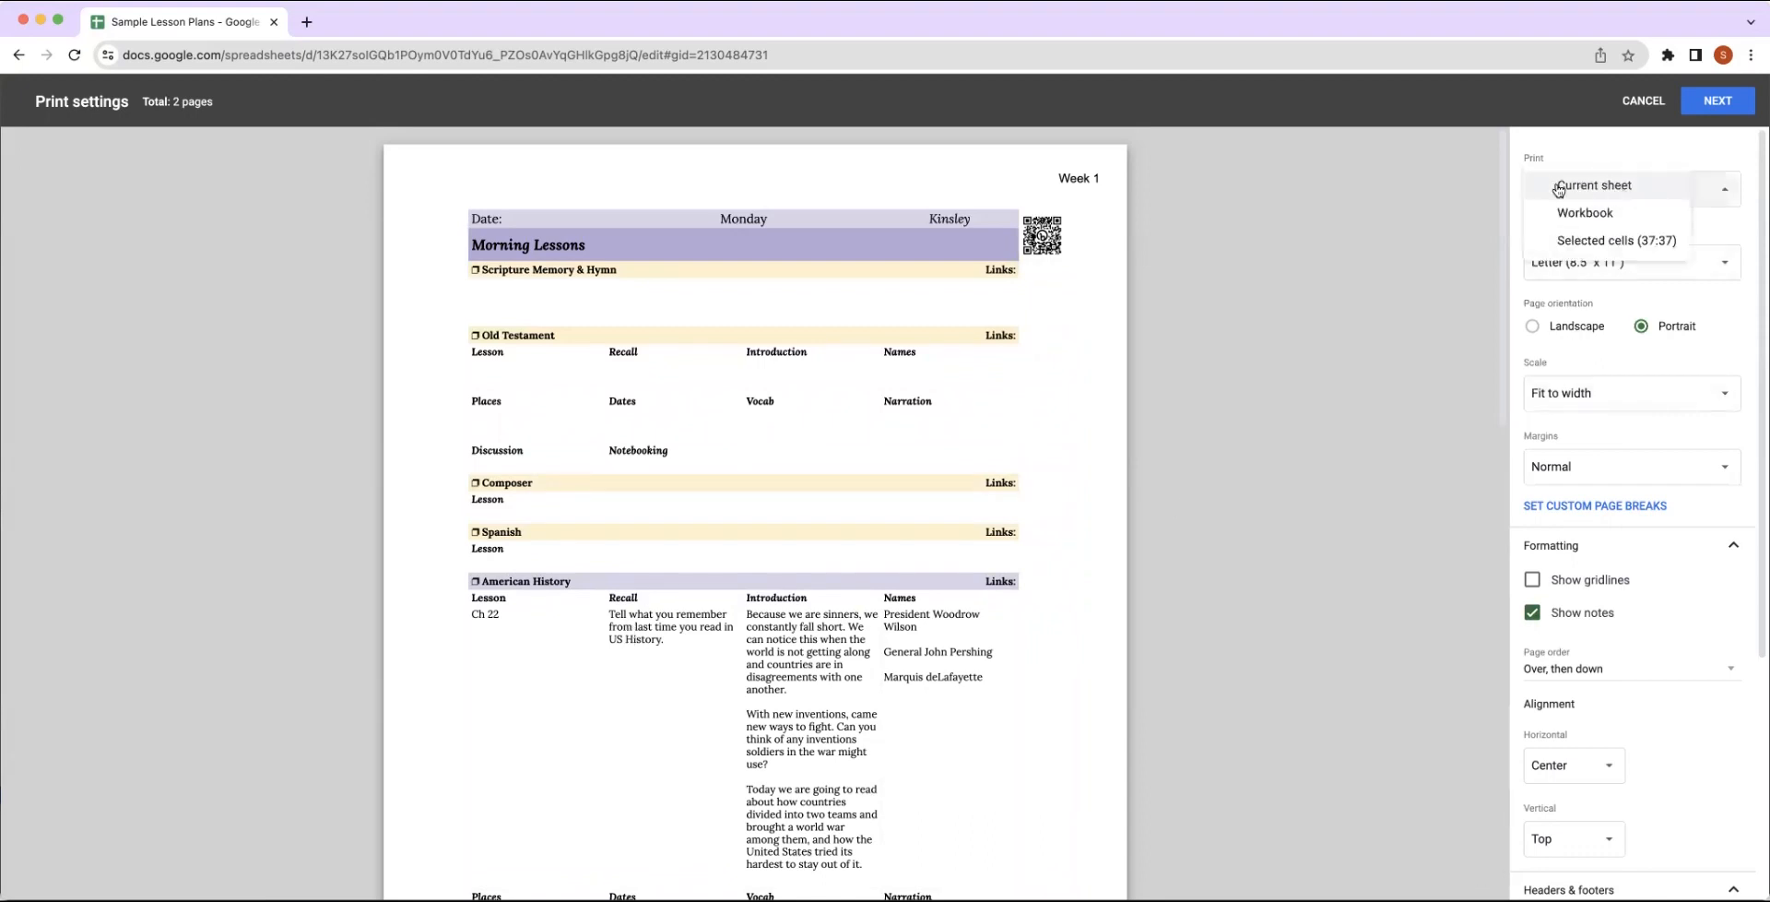
left_click(1570, 214)
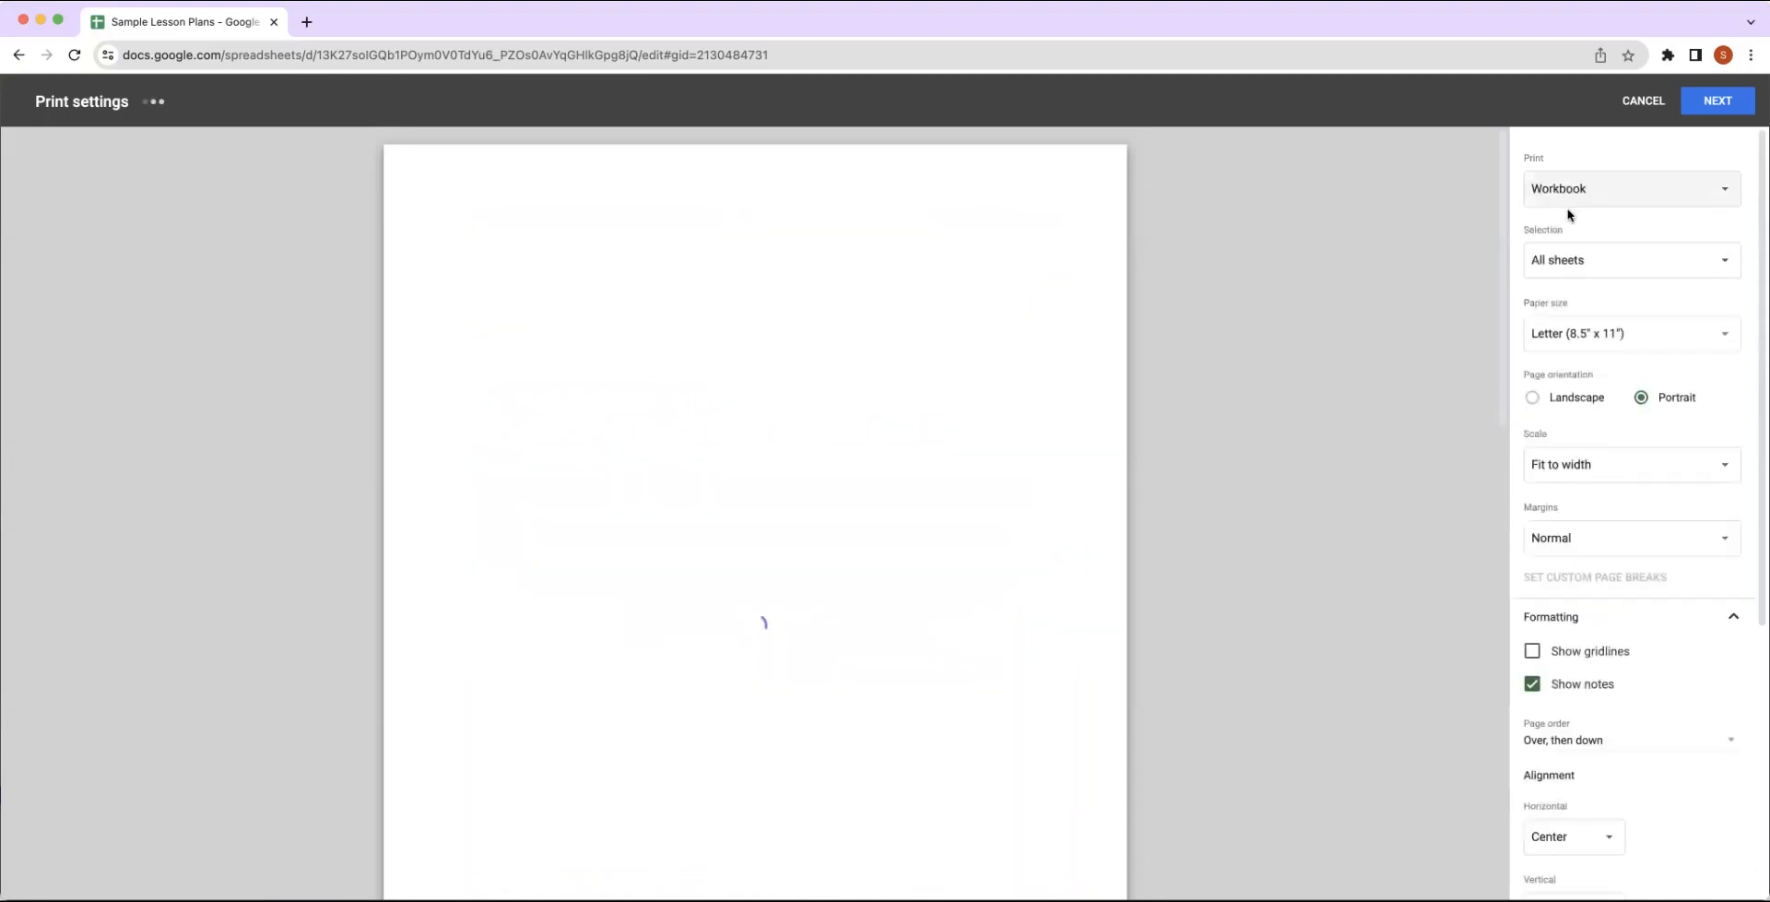
left_click(1568, 267)
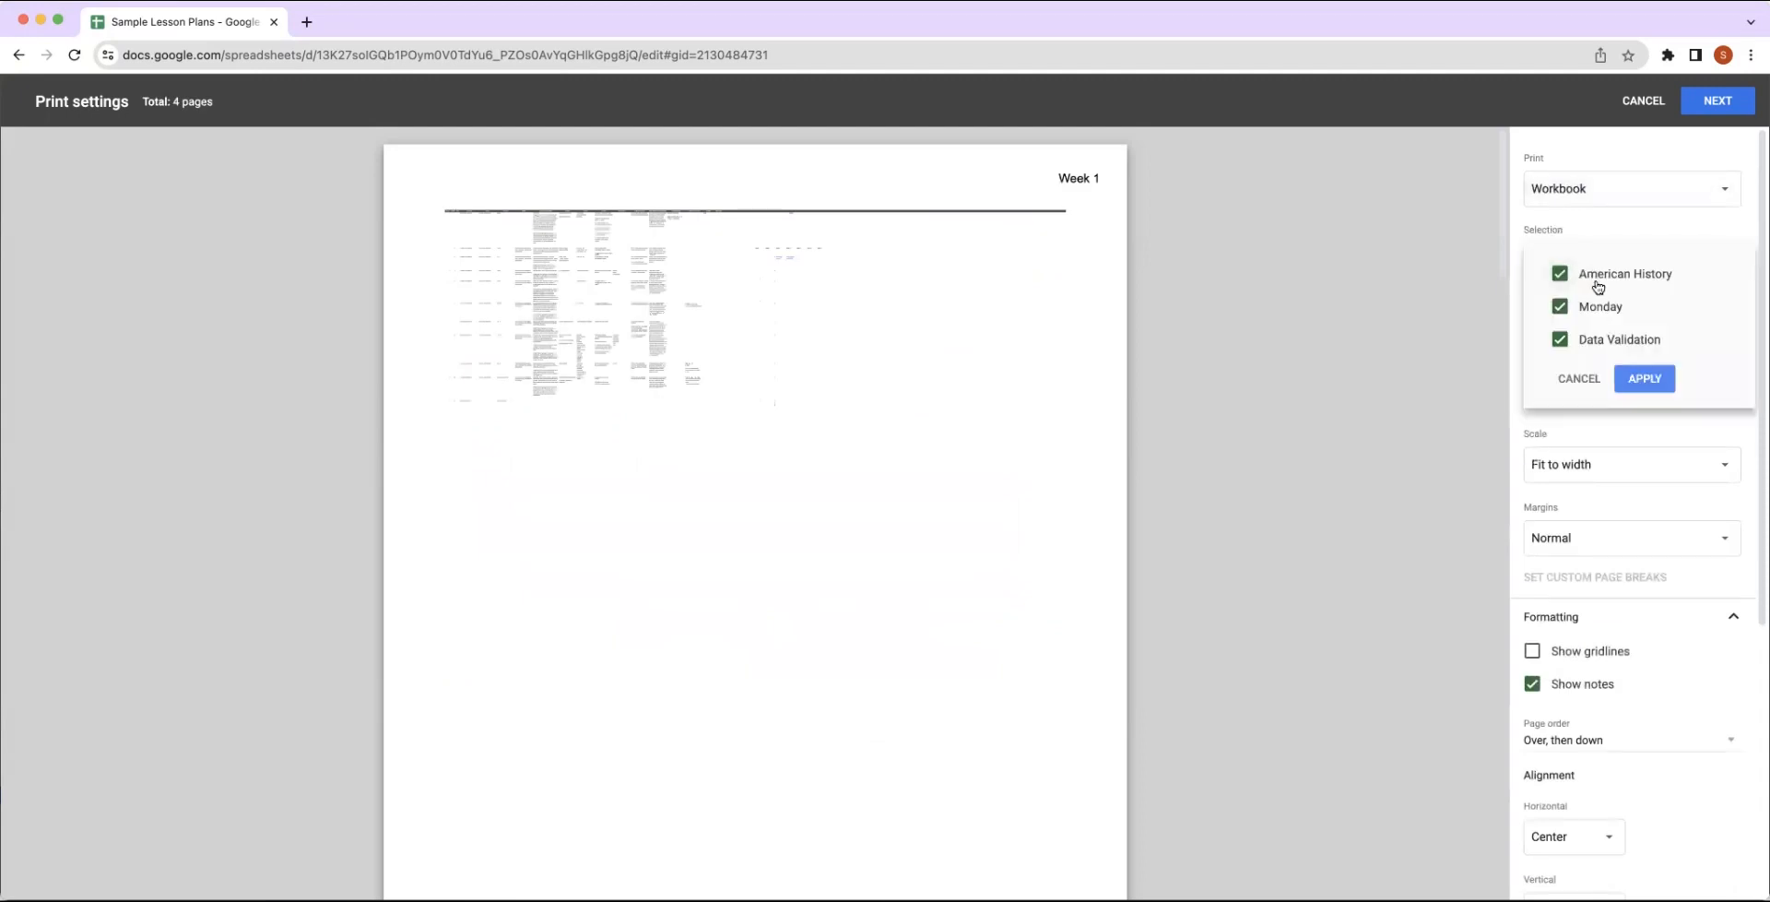
left_click(1561, 274)
left_click(1560, 340)
left_click(1644, 379)
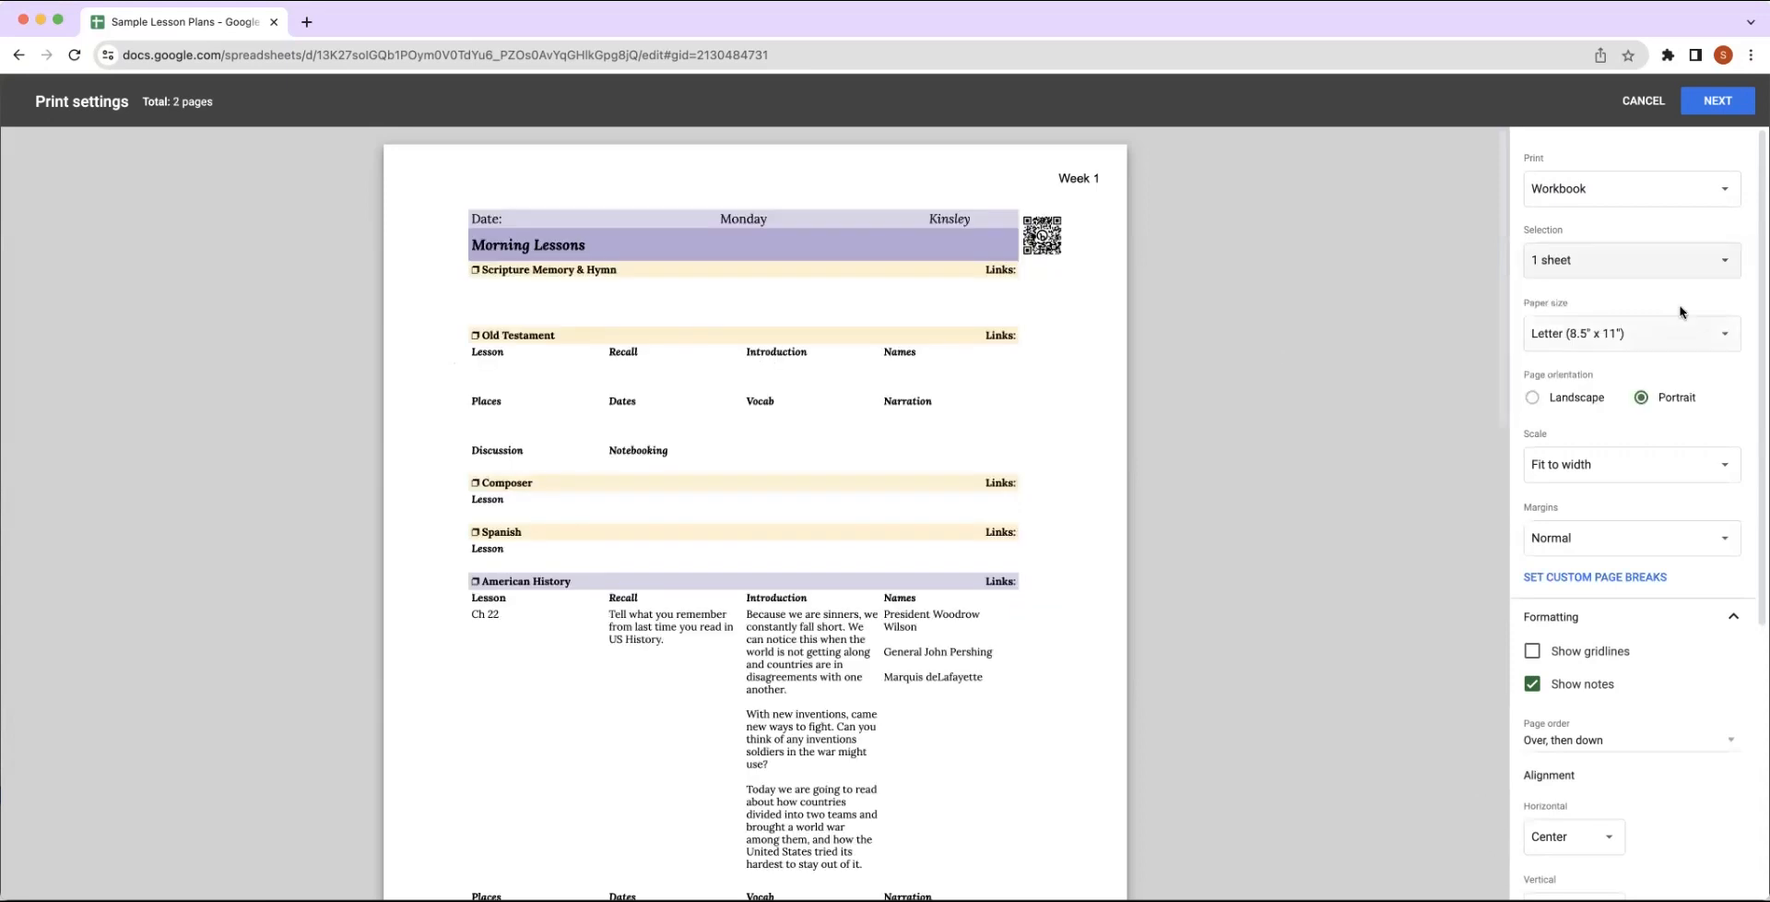
Review both pages of the Monday print preview, continue to the printer dialog and cancel it without printing.
scroll(961, 627, "down", 2)
scroll(961, 627, "down", 6)
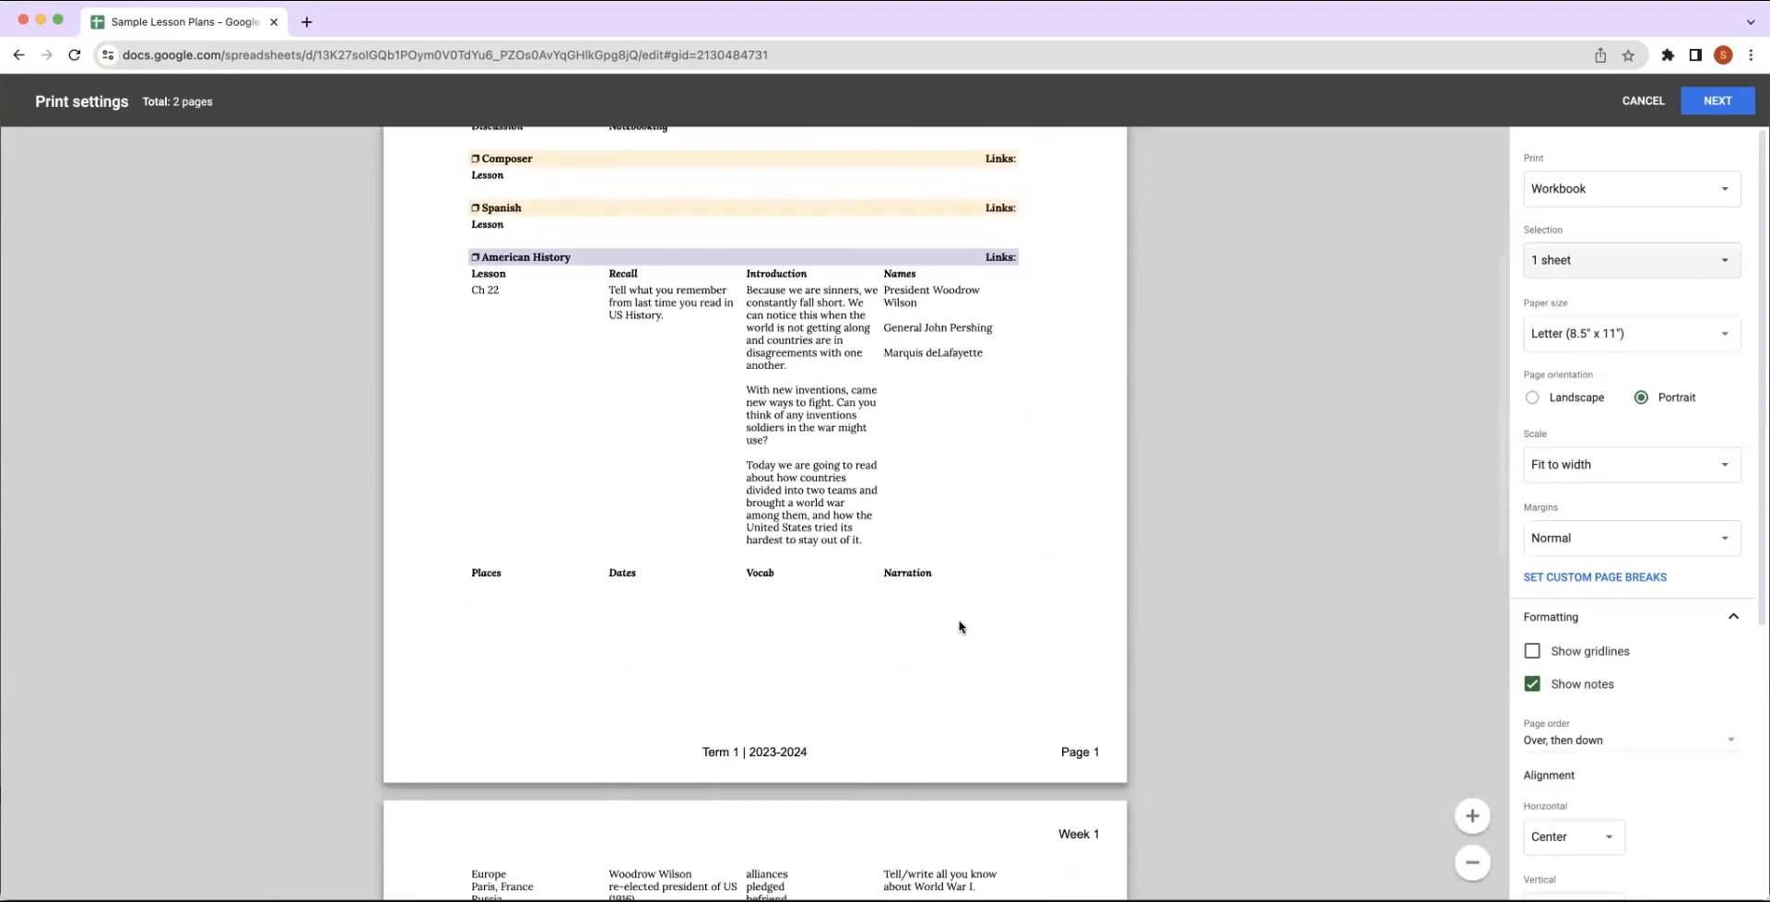
scroll(960, 631, "down", 15)
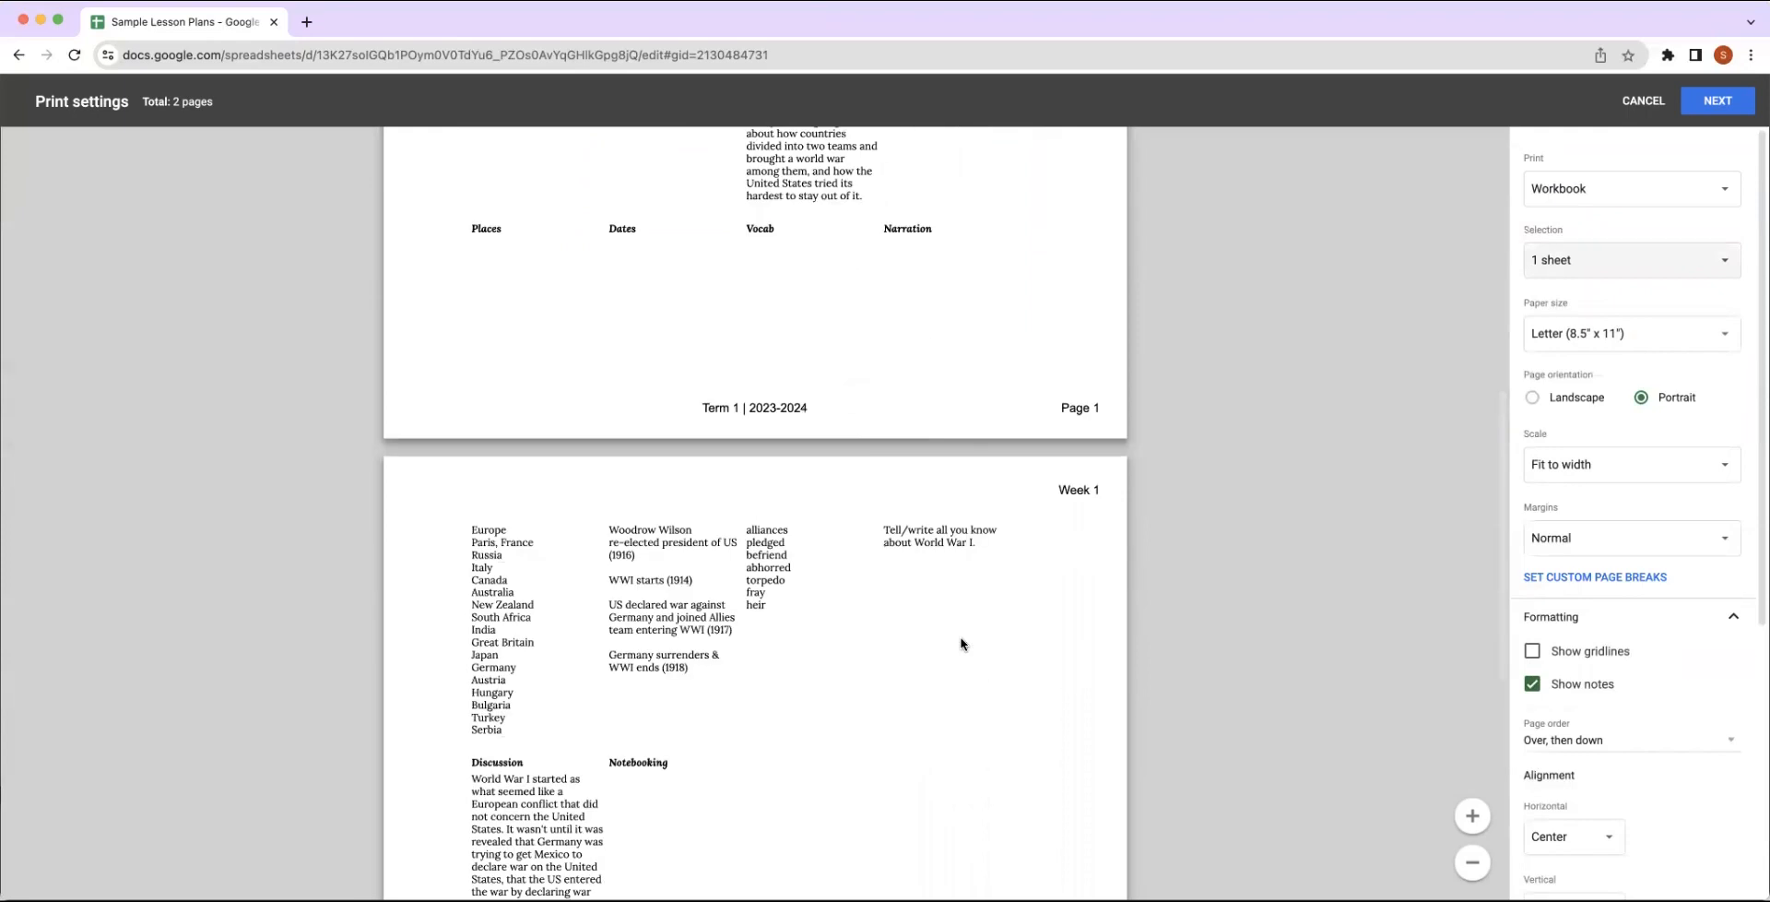
scroll(961, 643, "down", 6)
scroll(961, 643, "up", 20)
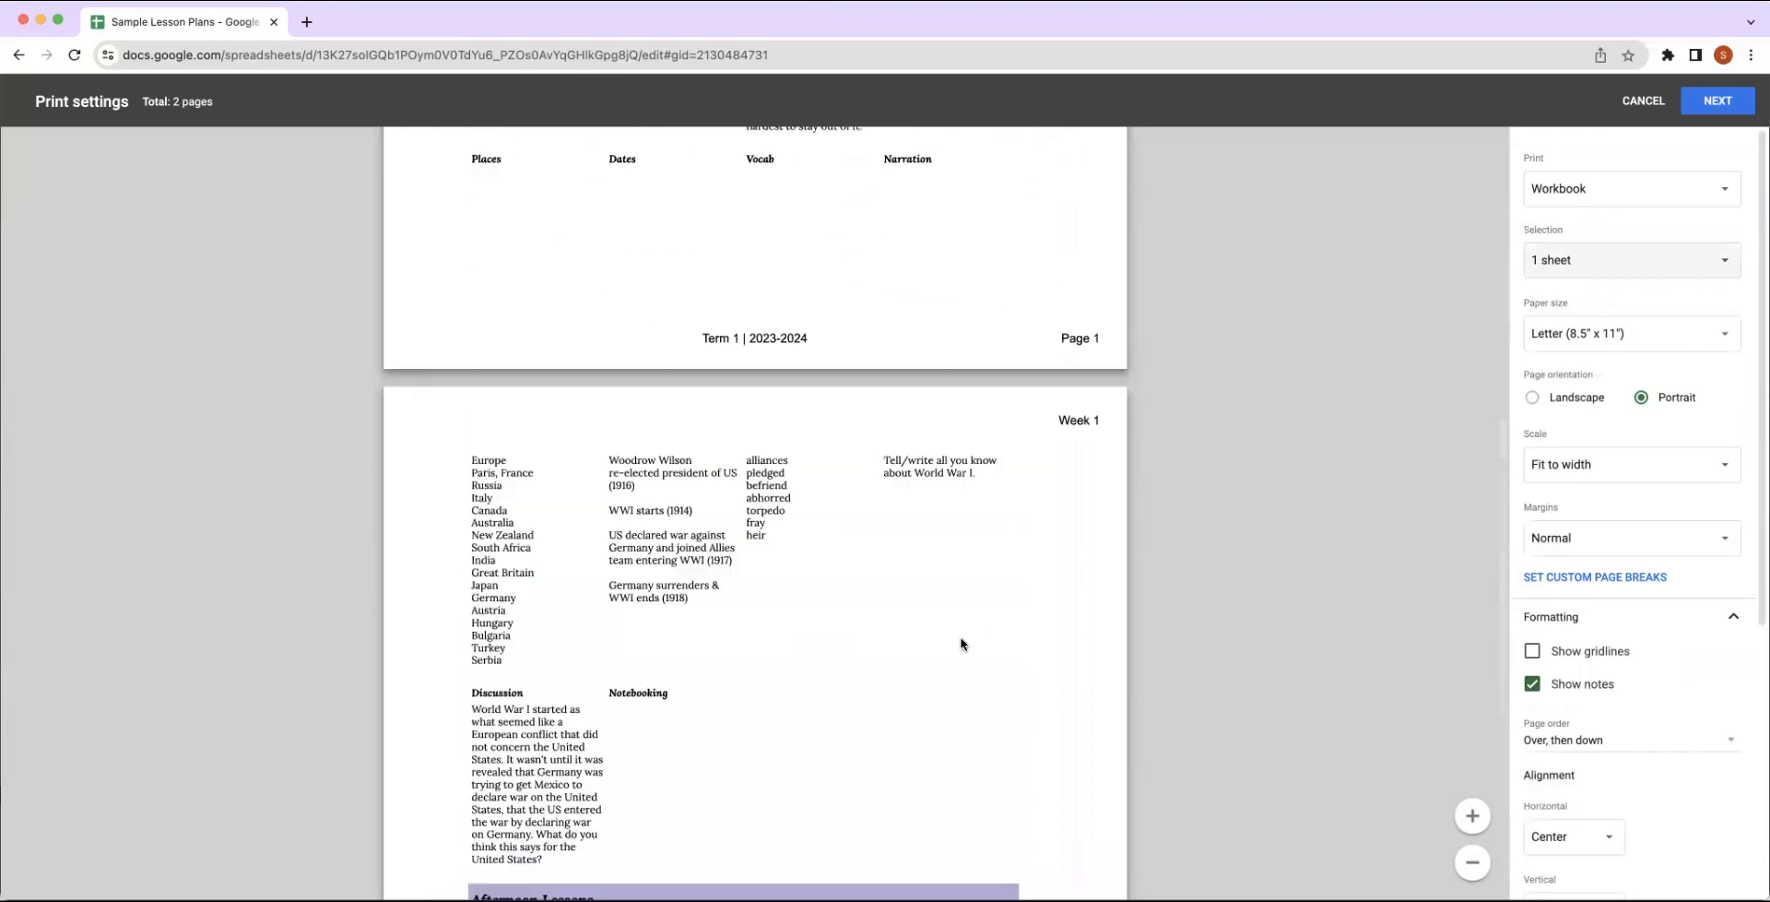
left_click(1717, 100)
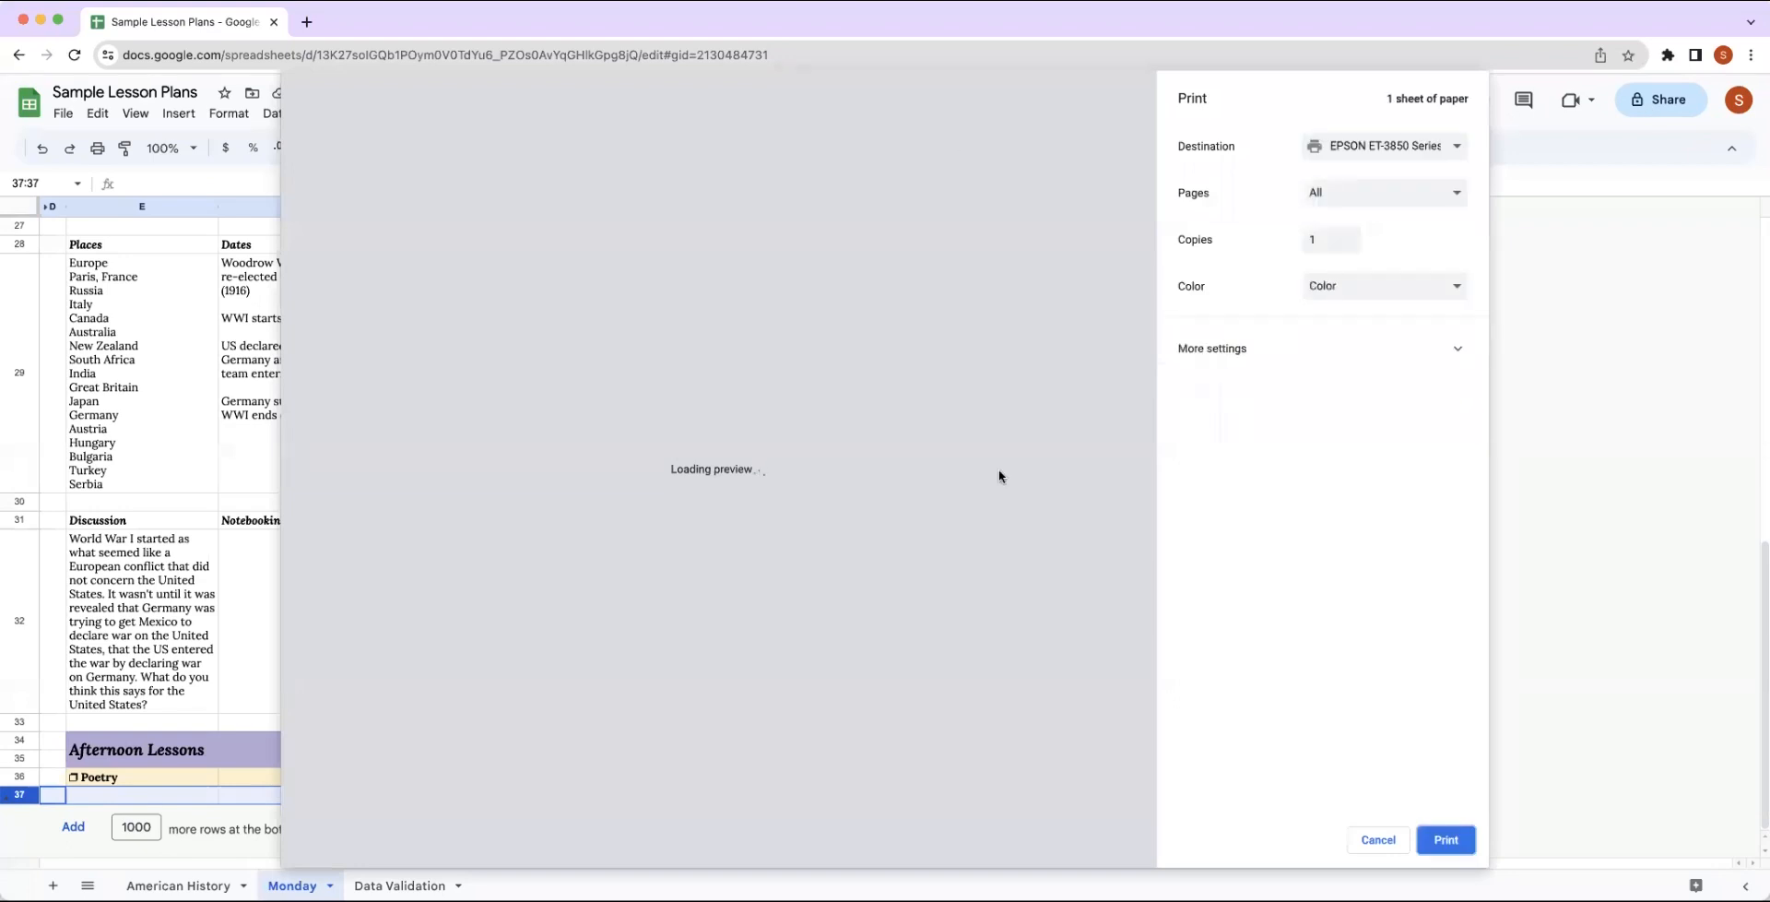
left_click(1378, 840)
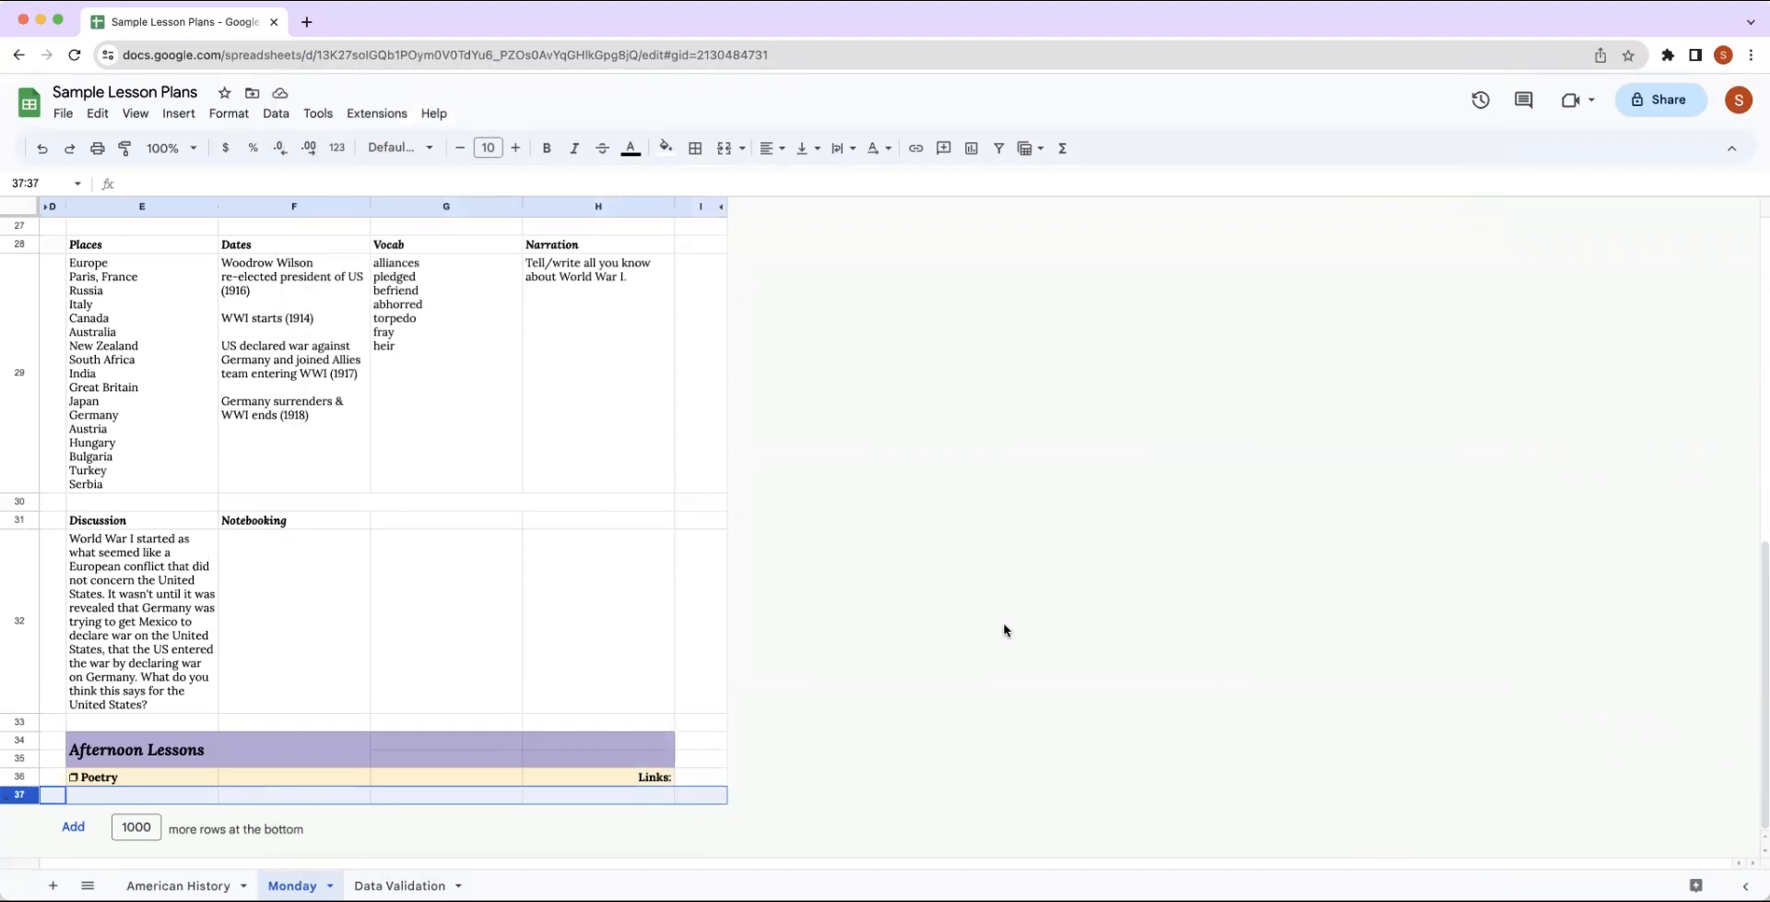
Unhide columns A to C on the Monday sheet and set the Scripture Memory & Hymn week to 2.
scroll(1003, 628, "up", 15)
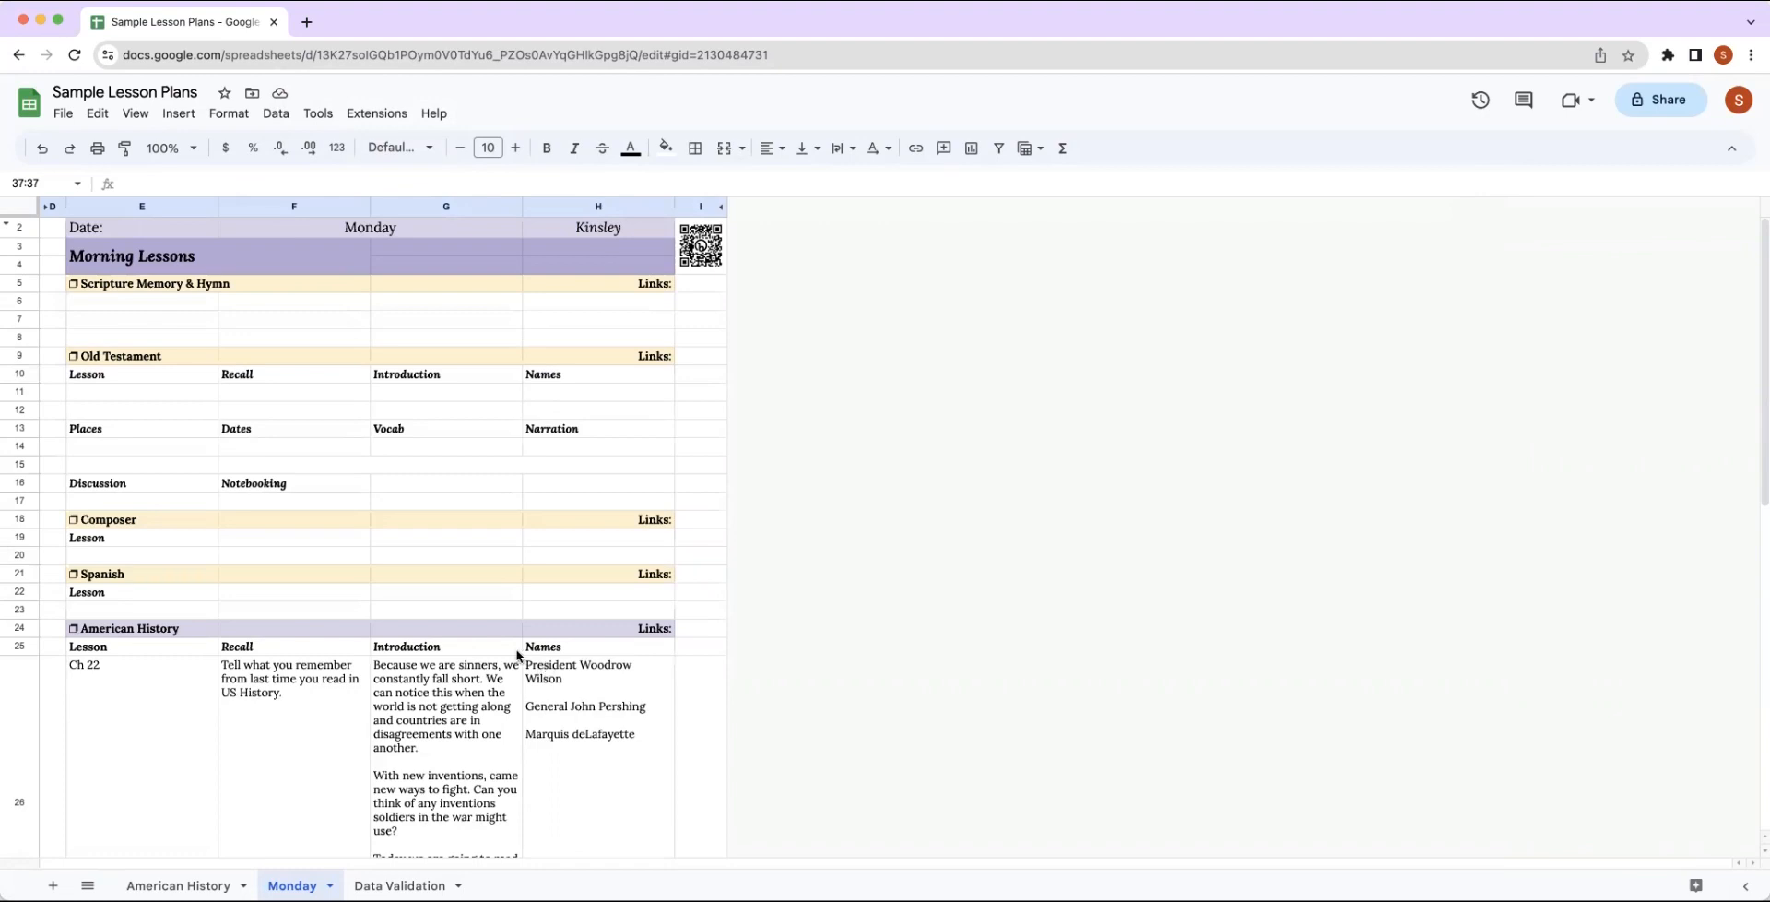
left_click(46, 209)
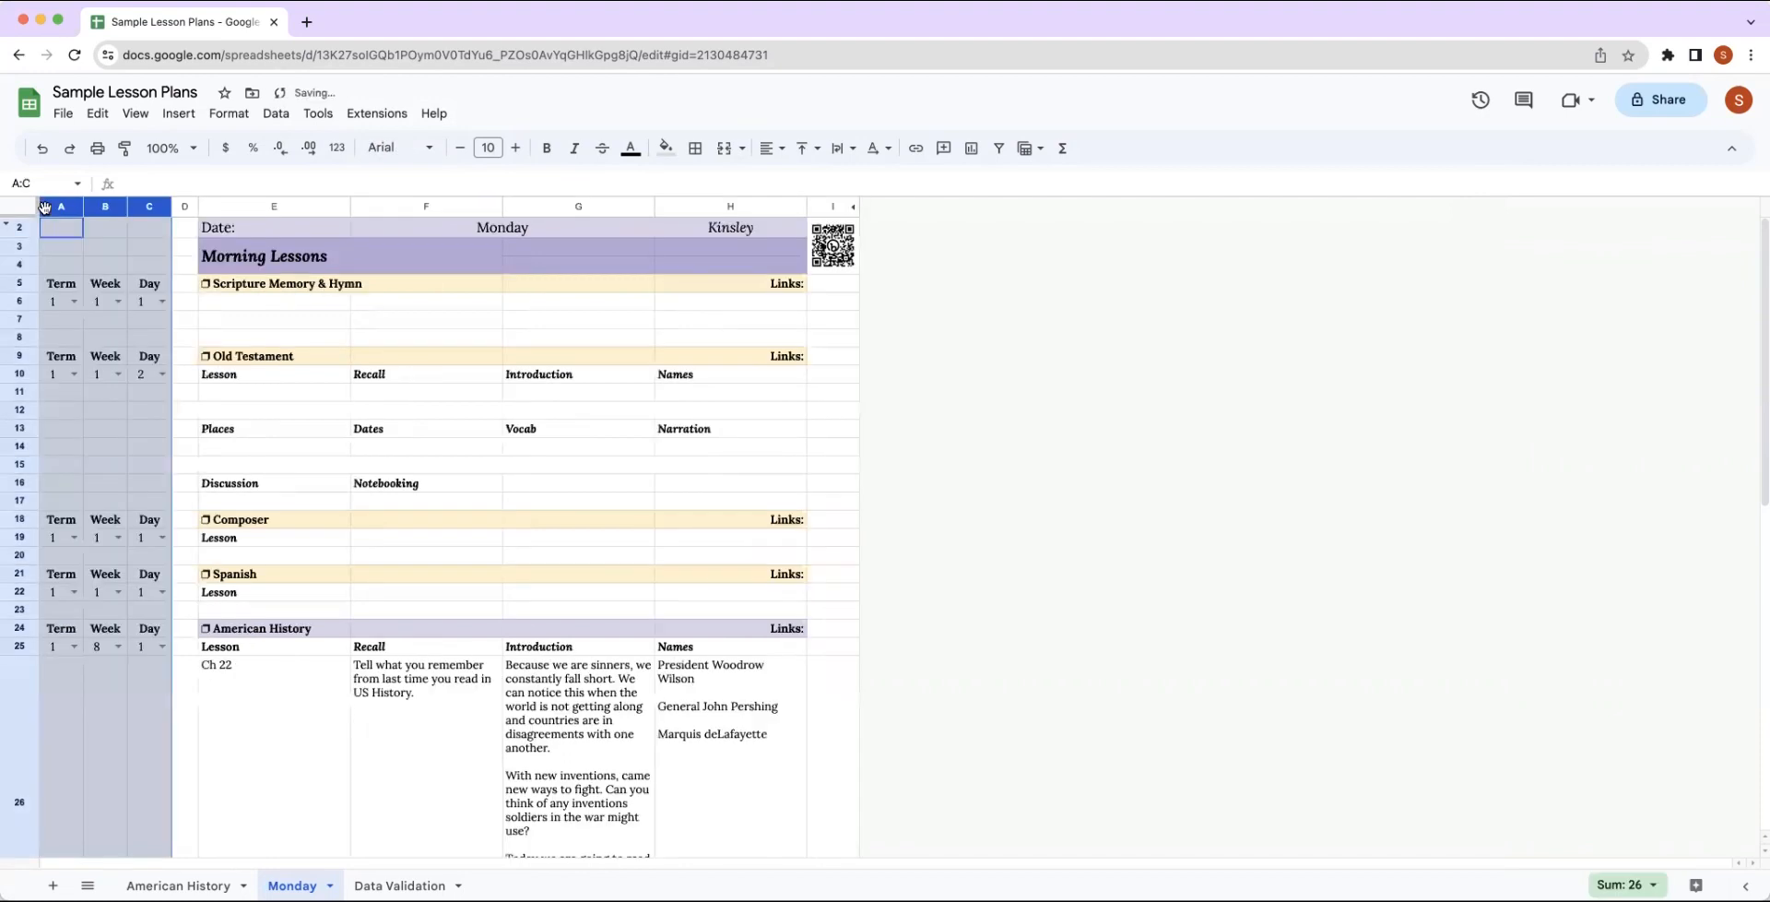
left_click(162, 301)
left_click(104, 318)
left_click(110, 302)
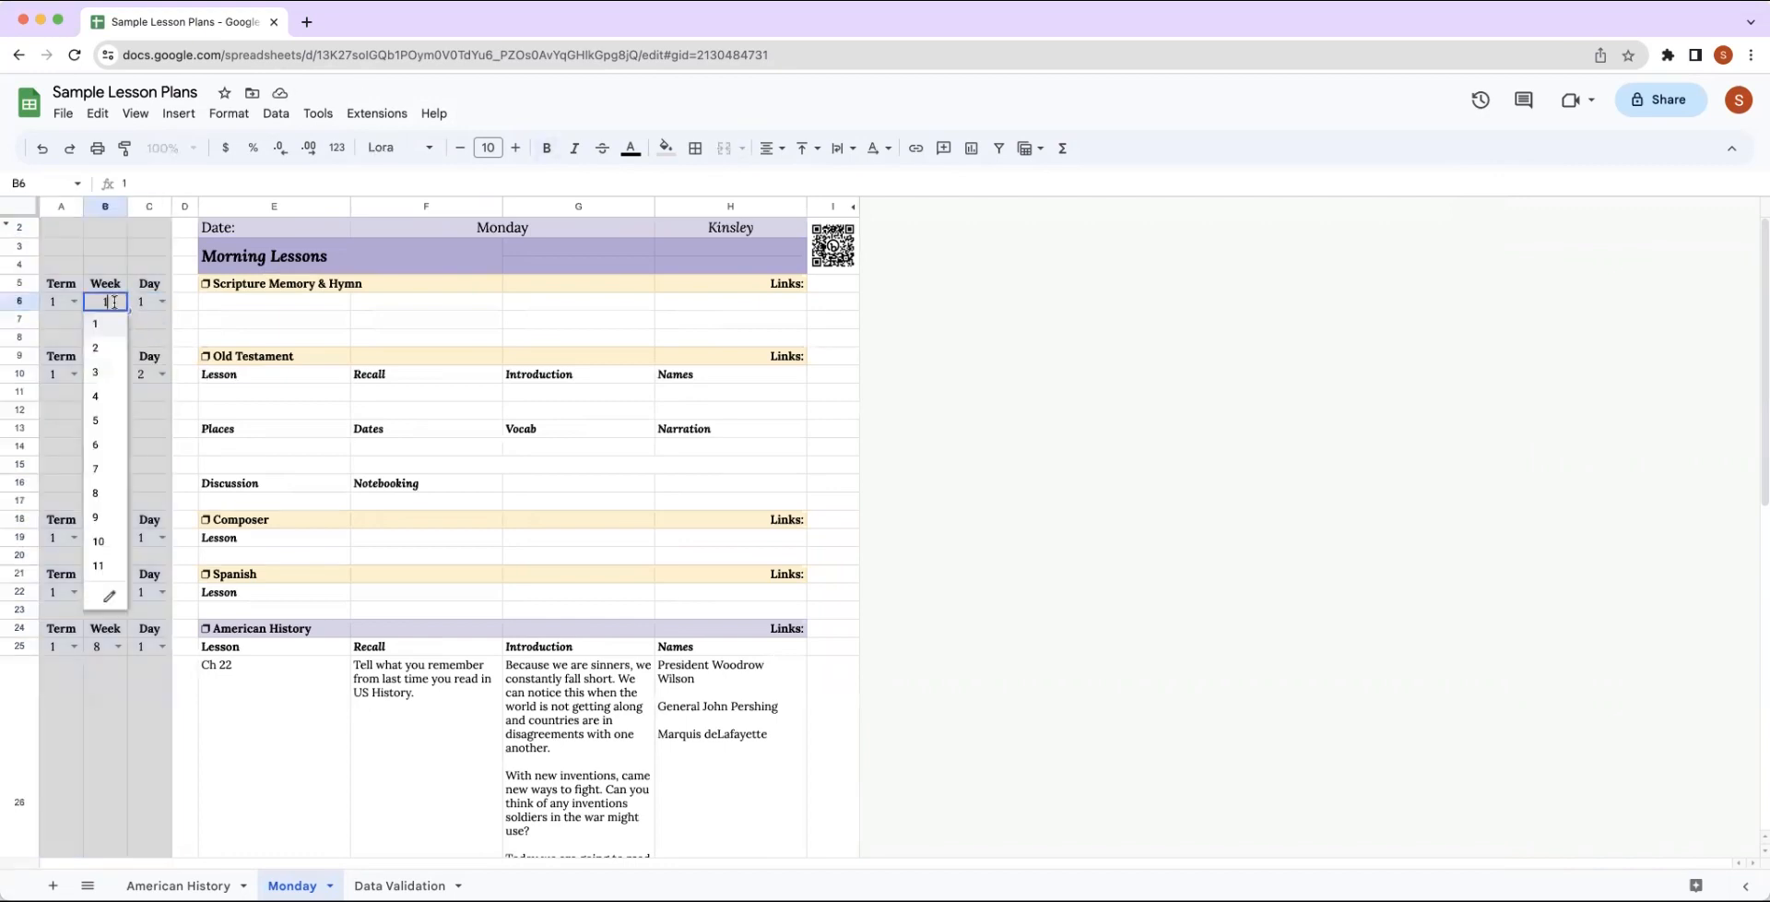
left_click(111, 350)
Set the week to 2 for Old Testament, Composer, Spanish and American History.
left_click(109, 373)
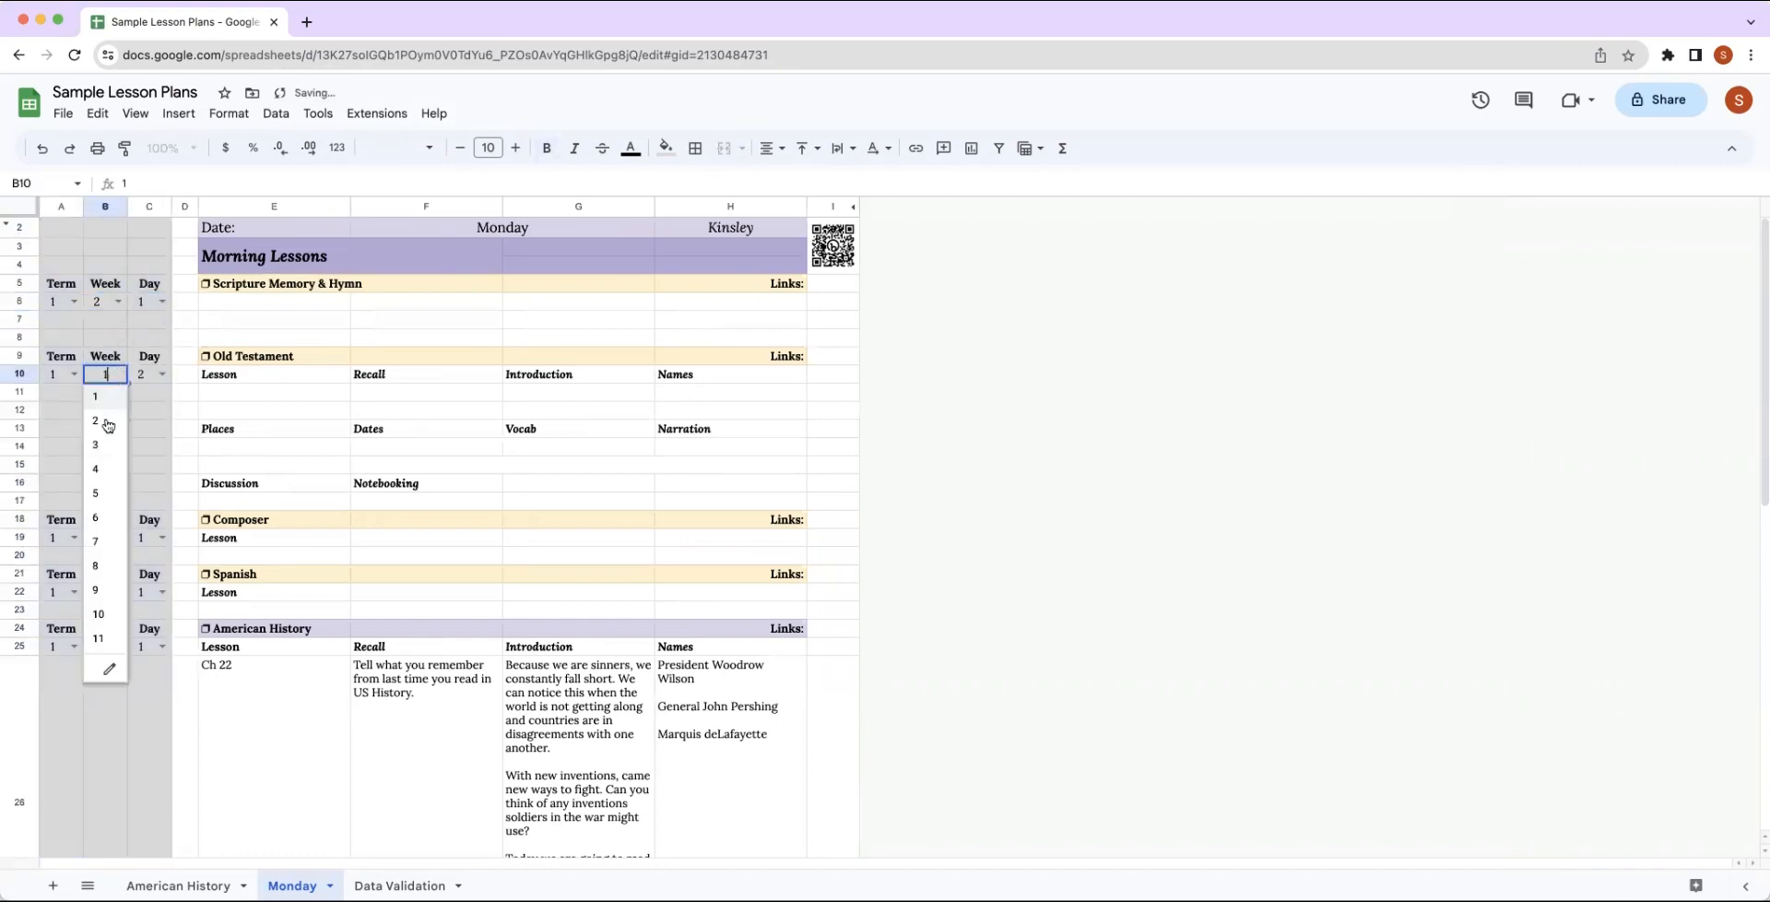
left_click(108, 422)
left_click(111, 537)
left_click(110, 597)
left_click(109, 592)
left_click(116, 640)
left_click(118, 650)
left_click(109, 693)
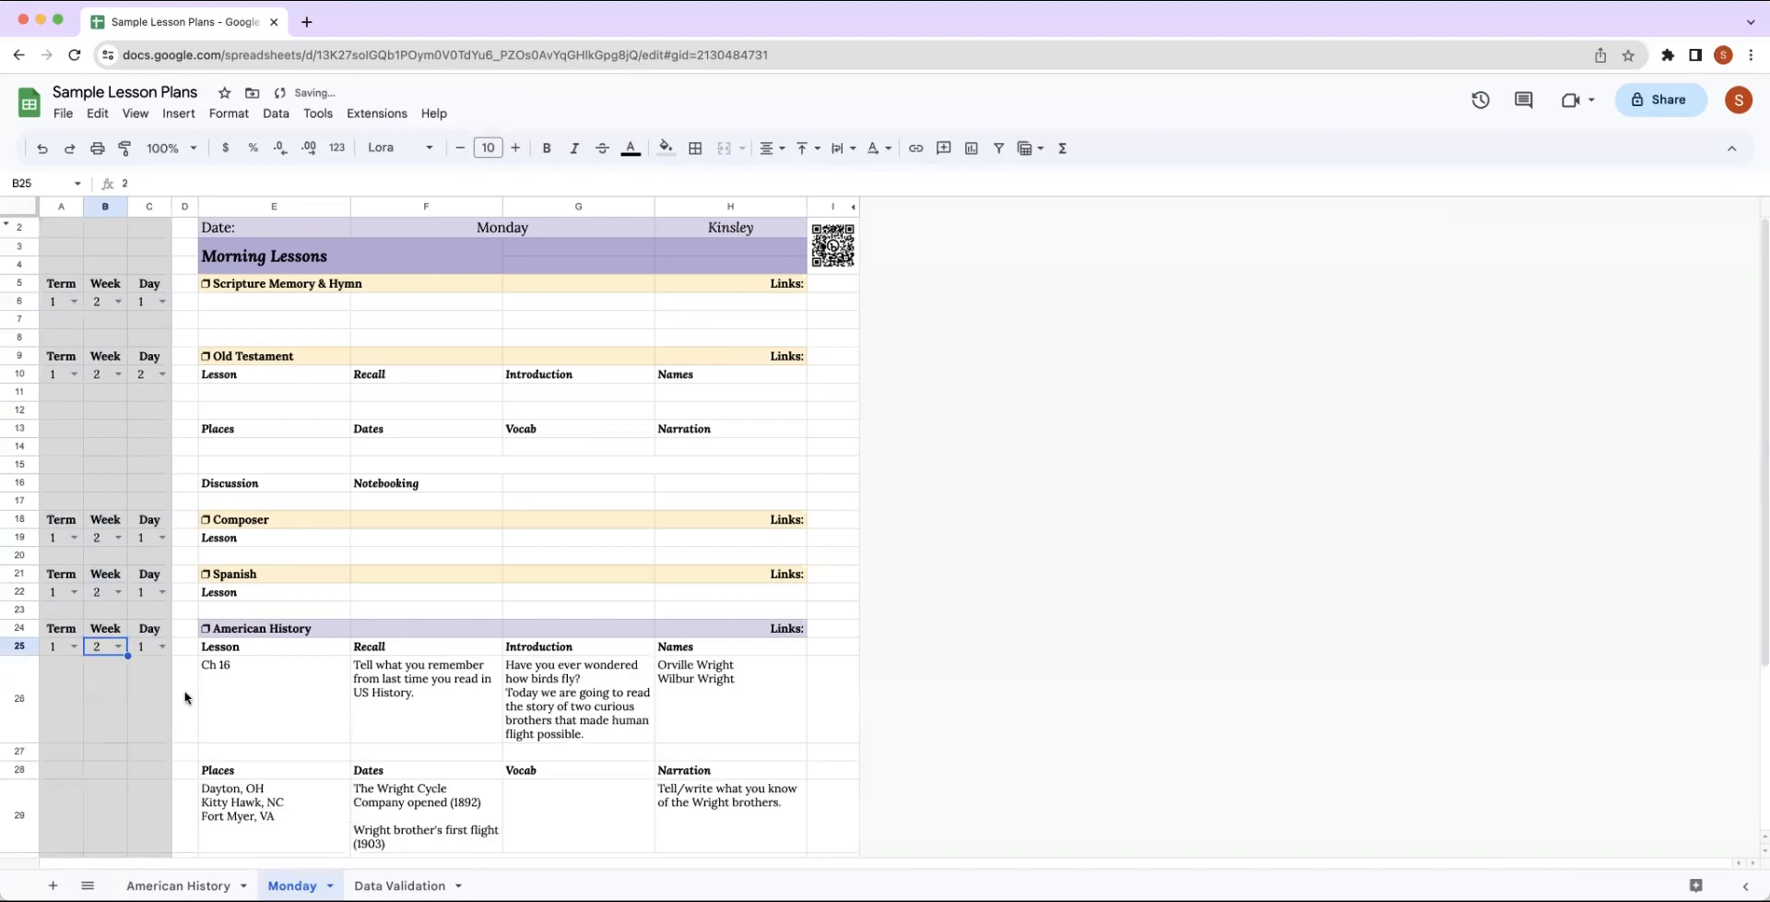